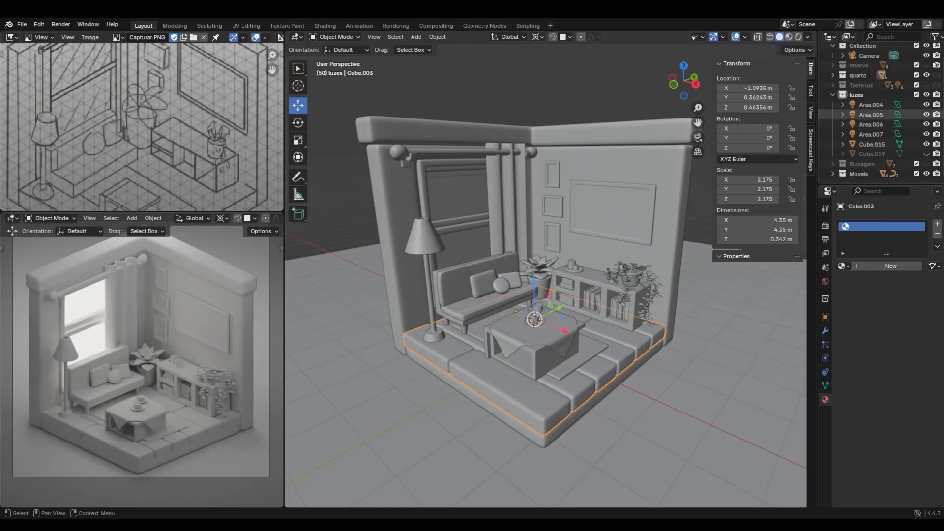
pyautogui.moveTo(392, 77); pyautogui.dragTo(415, 77, button='middle')
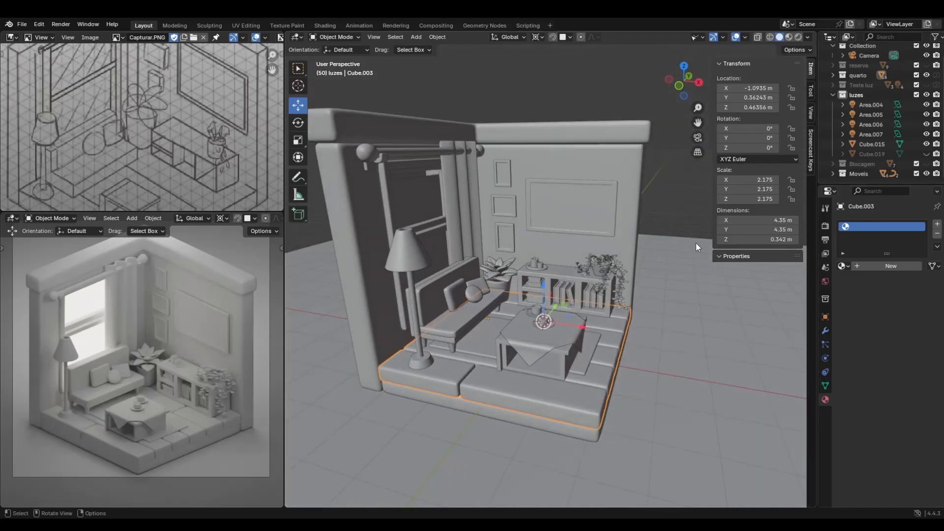
pyautogui.moveTo(699, 339); pyautogui.dragTo(676, 355, button='middle')
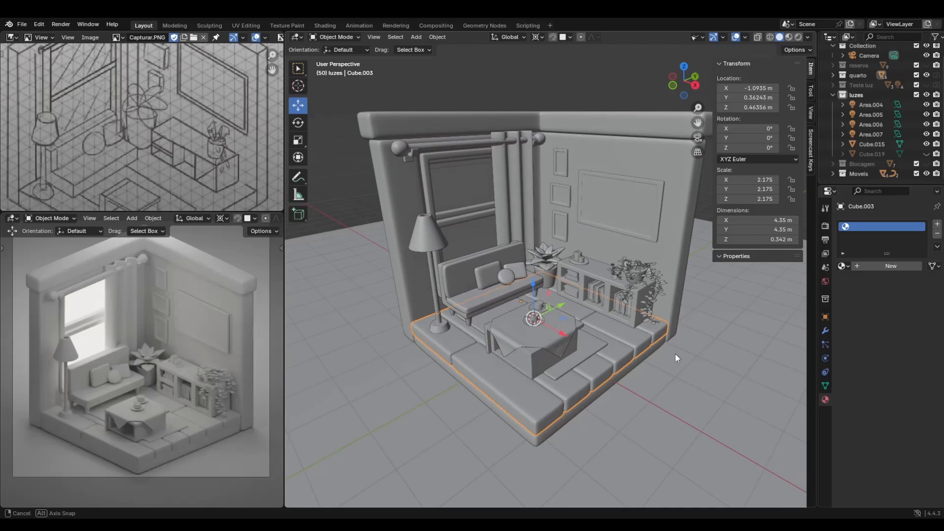
pyautogui.click(697, 330)
pyautogui.moveTo(706, 297); pyautogui.dragTo(553, 98, button='middle')
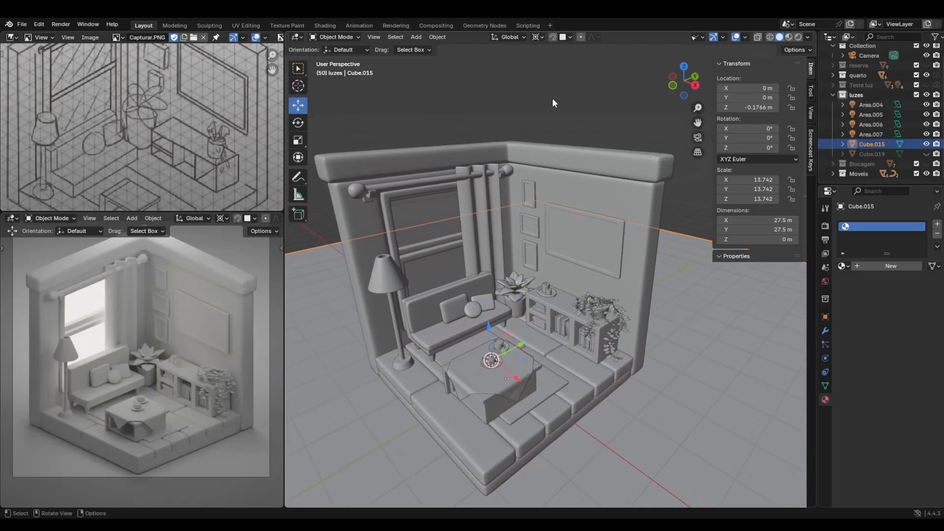
pyautogui.click(553, 98)
pyautogui.moveTo(647, 415); pyautogui.dragTo(669, 368, button='middle')
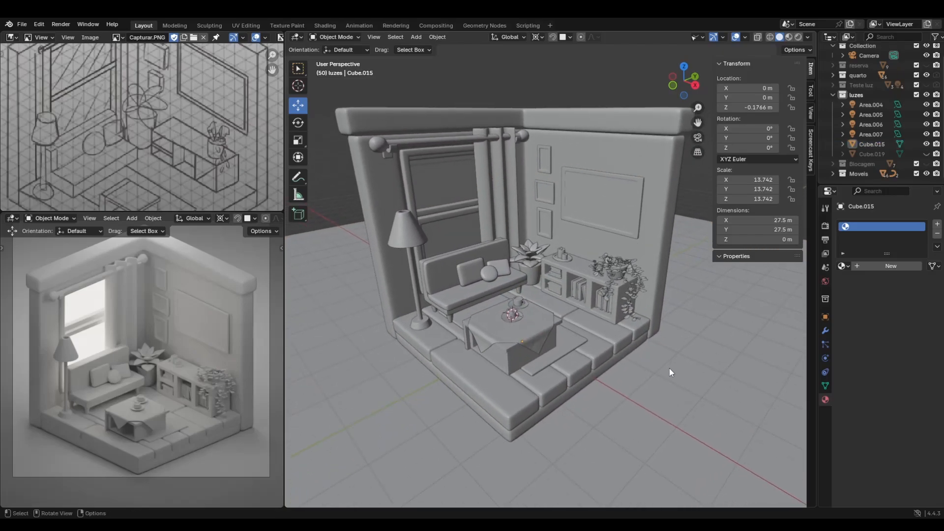
# Select the plank floor, switch to the Shading workspace and close its file browser area
pyautogui.click(500, 393)
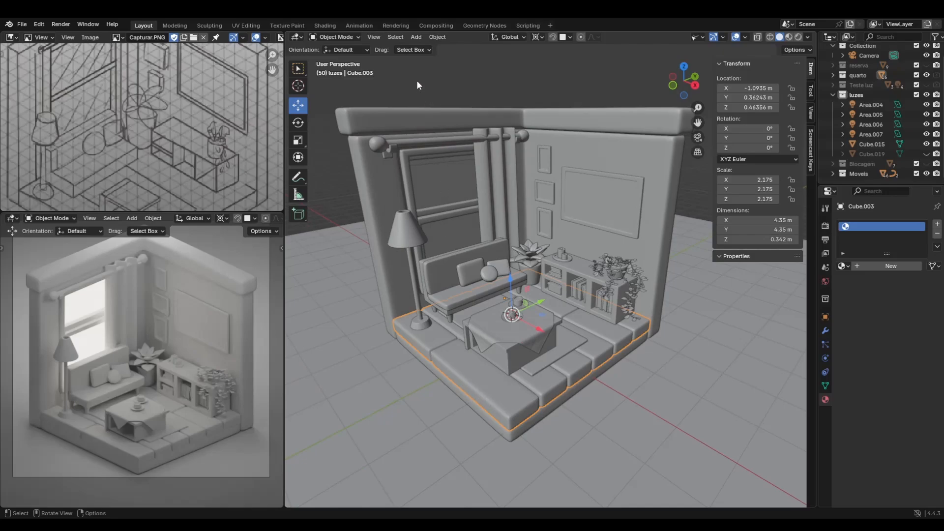
pyautogui.click(325, 25)
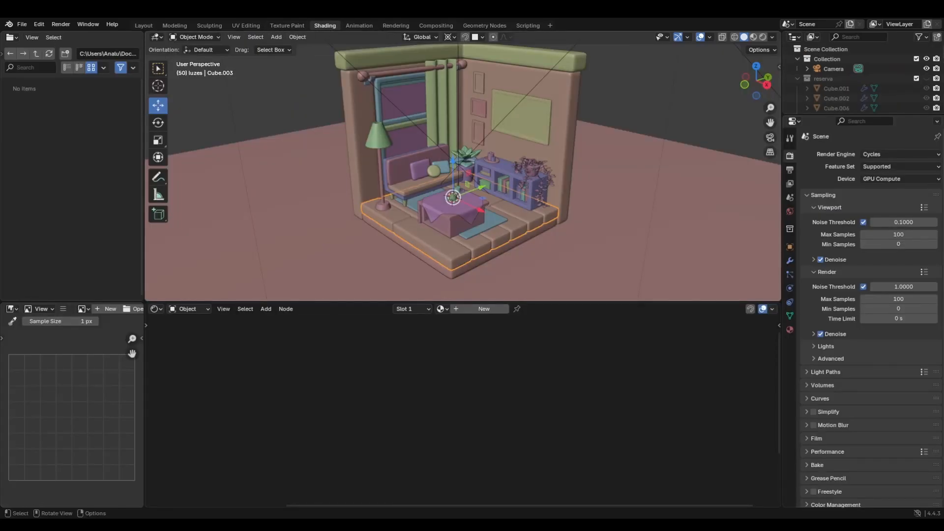
pyautogui.rightClick(85, 36)
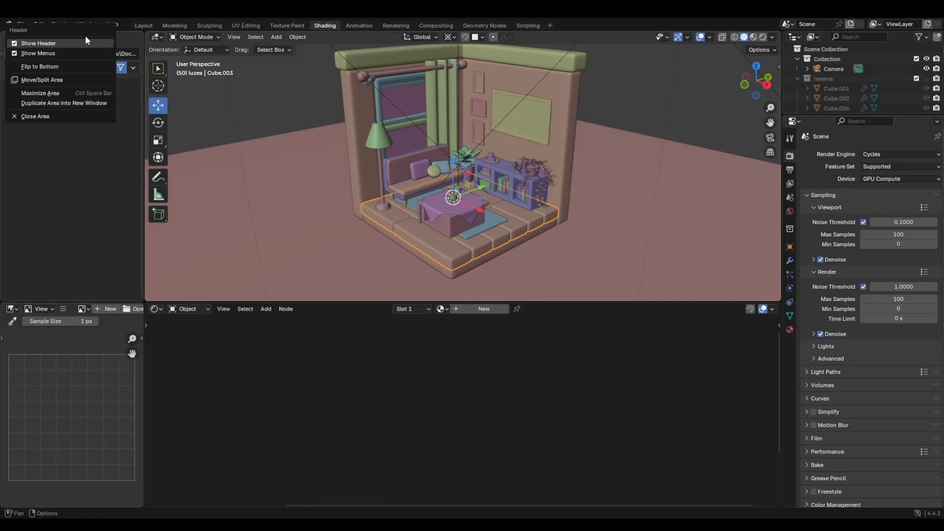
pyautogui.click(72, 116)
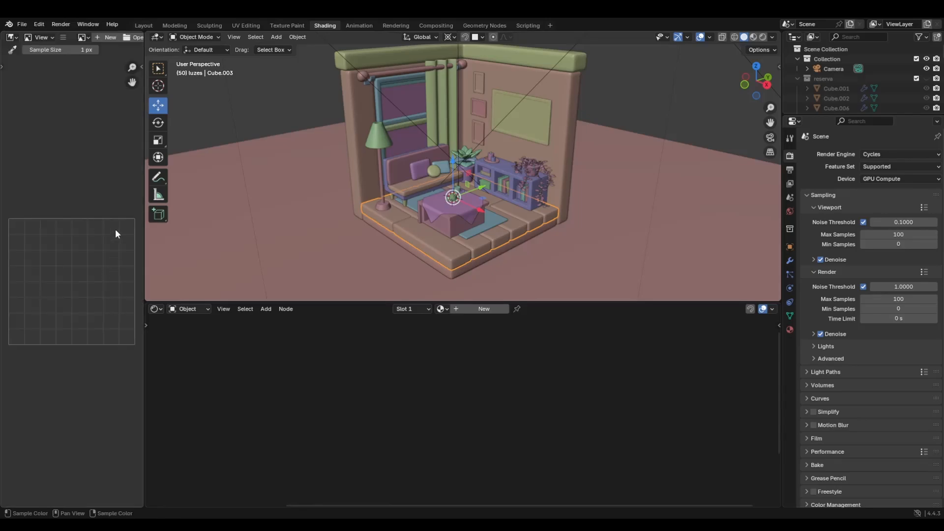
# Turn the image editor area into a 3D viewport showing the scene through the camera
pyautogui.rightClick(72, 36)
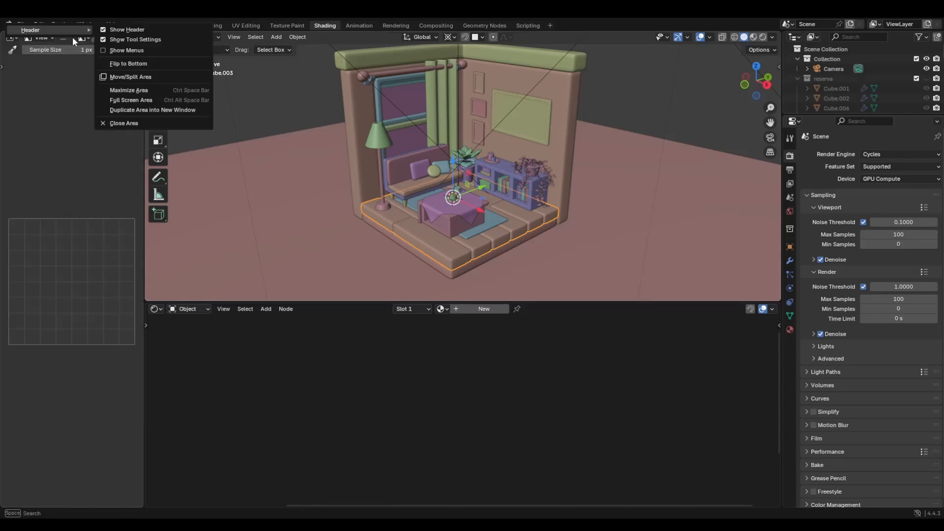
pyautogui.click(10, 38)
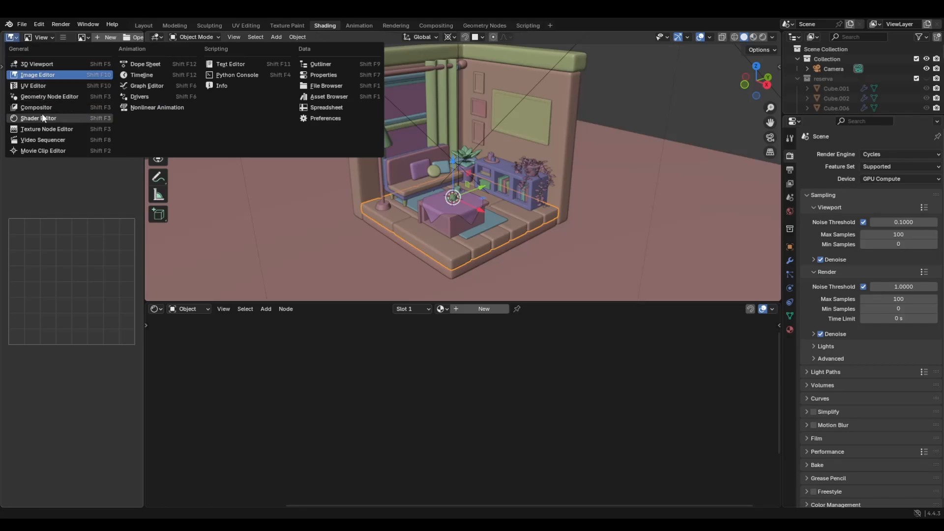
pyautogui.click(42, 64)
pyautogui.scroll(-8, 74, 206)
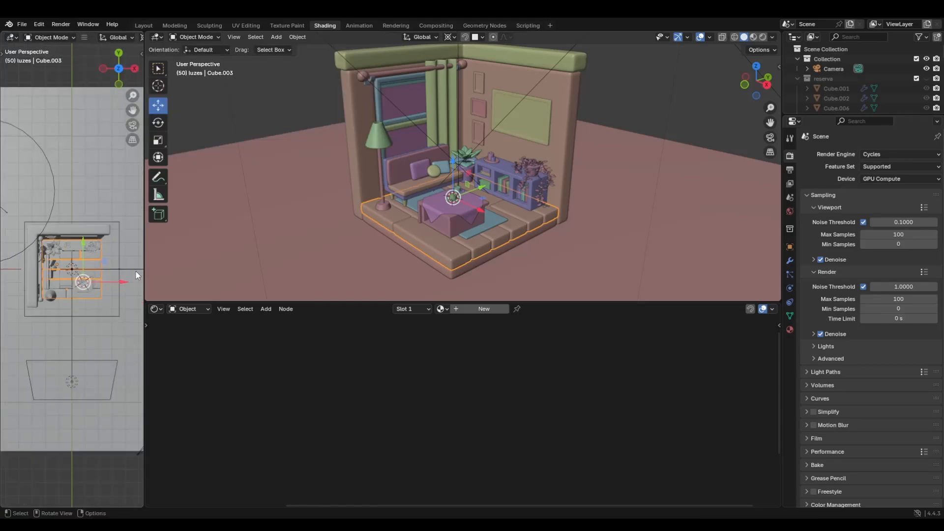
pyautogui.click(90, 140)
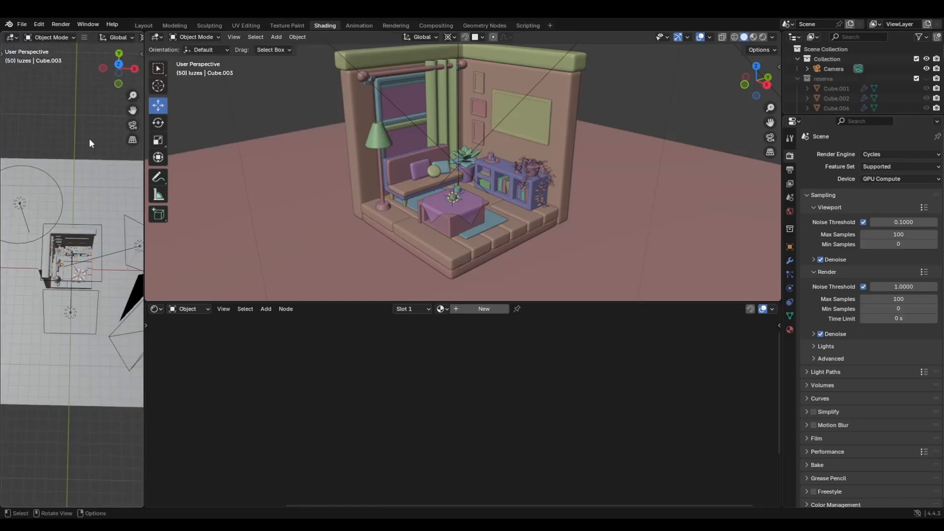
pyautogui.press('KP_0')
pyautogui.scroll(-3, 94, 193)
pyautogui.scroll(-1, 87, 219)
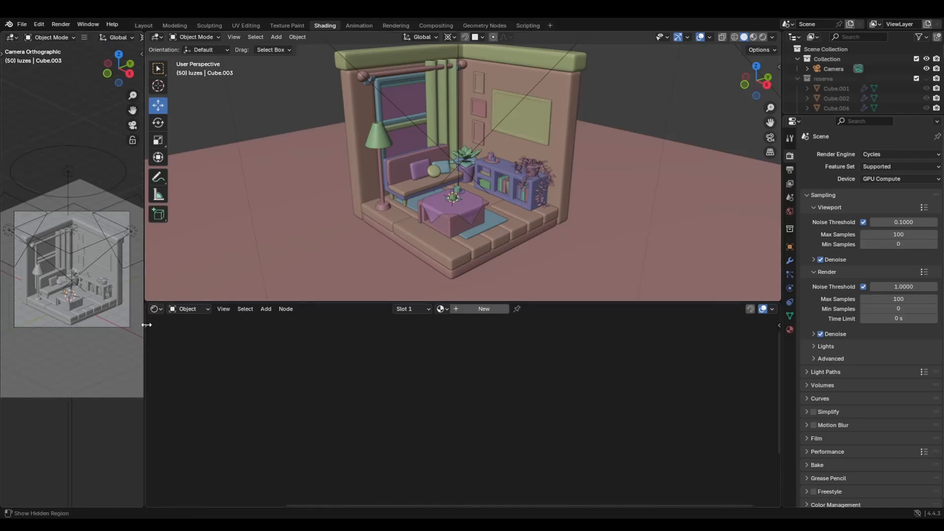
# Close the narrow camera viewport and split the main 3D viewport into two side-by-side viewports
pyautogui.rightClick(94, 37)
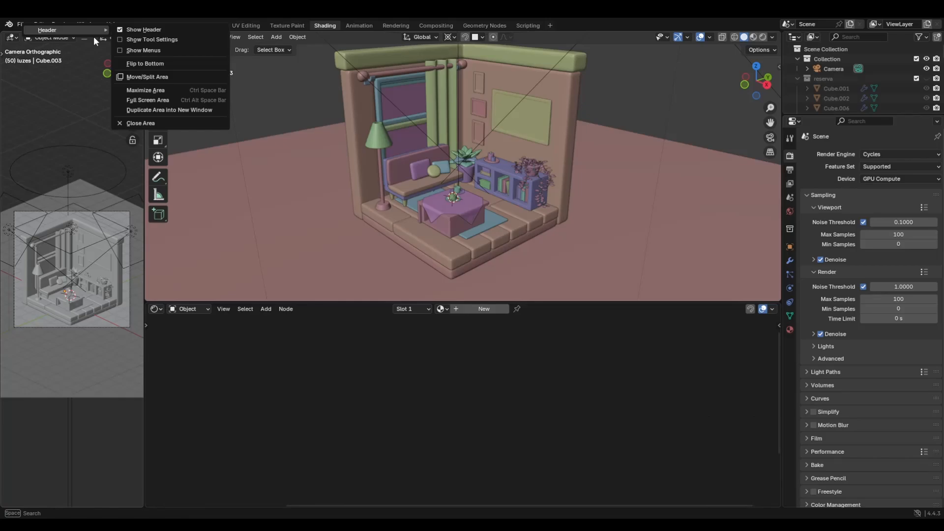
pyautogui.click(147, 123)
pyautogui.moveTo(2, 33); pyautogui.dragTo(156, 42)
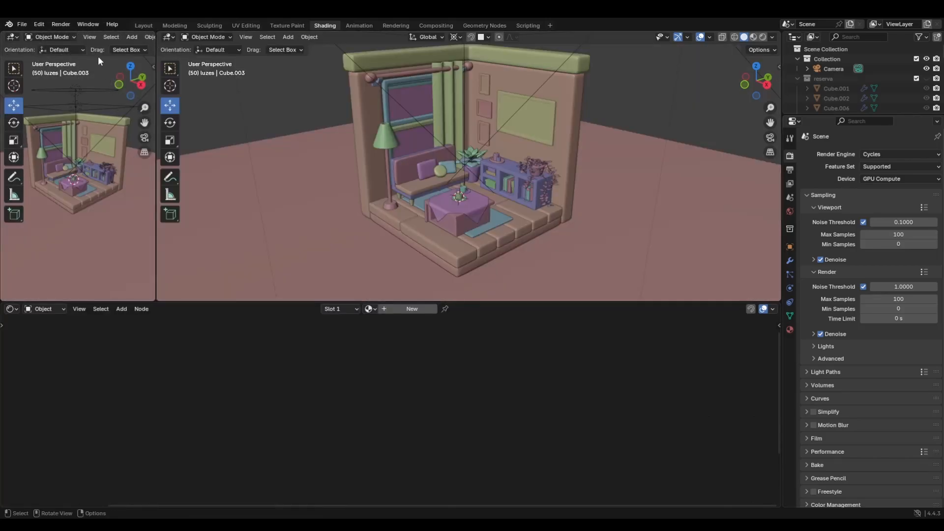
pyautogui.click(11, 37)
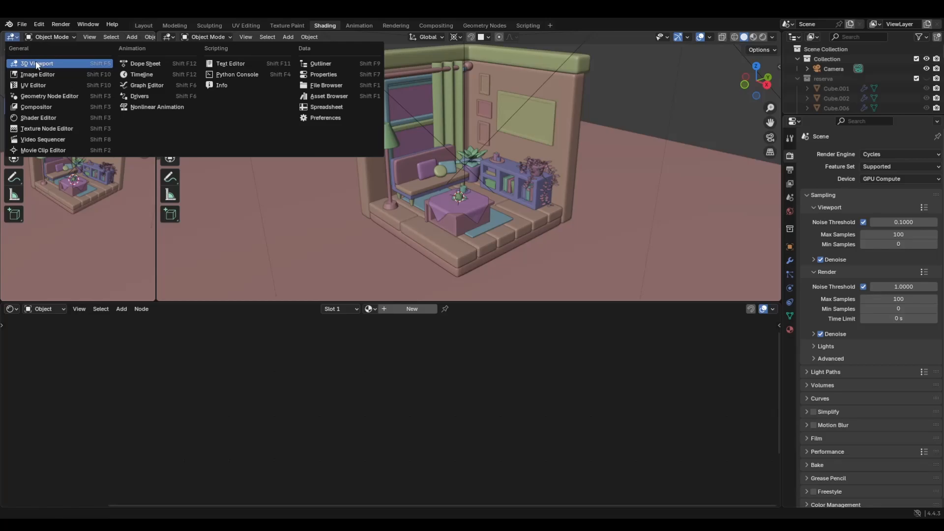
pyautogui.click(37, 65)
pyautogui.moveTo(156, 50); pyautogui.dragTo(500, 50)
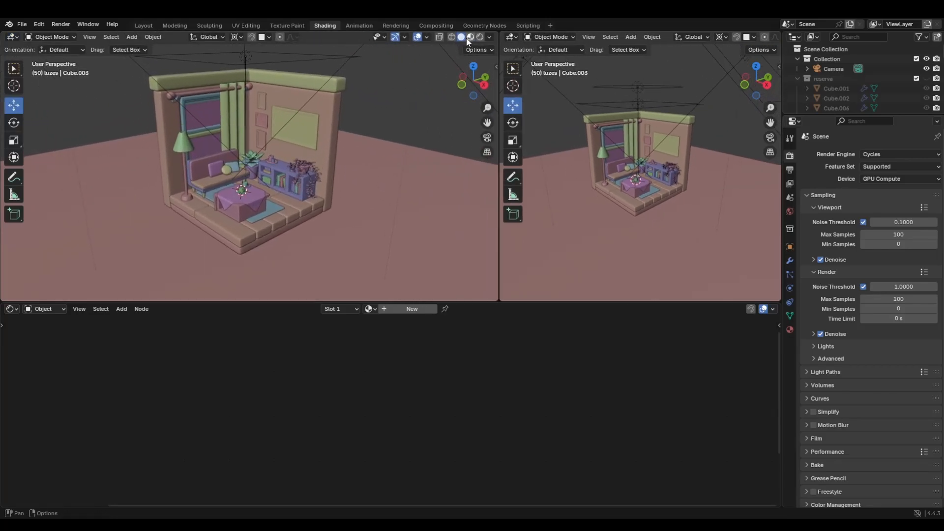
# Set one of the two viewports to Rendered shading, hide its toolbar and overlays, and make it the narrower one
pyautogui.click(481, 37)
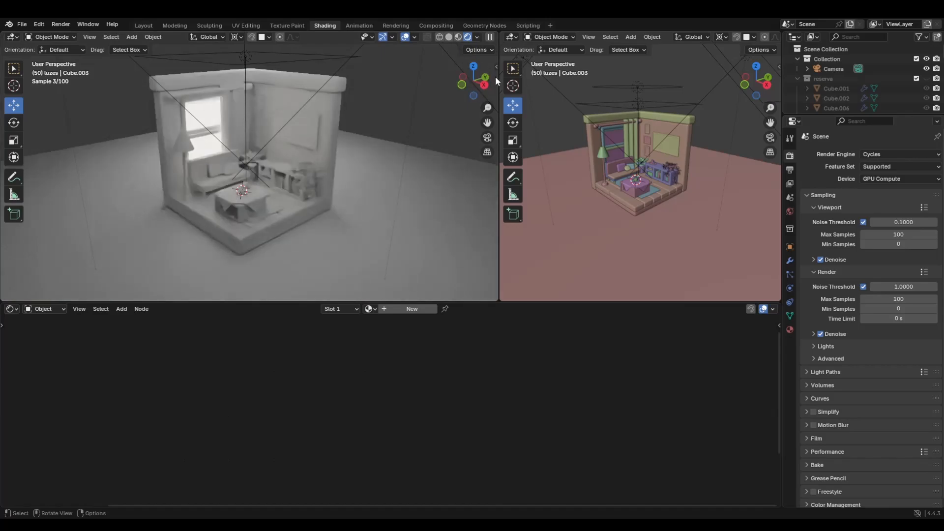
pyautogui.moveTo(496, 77); pyautogui.dragTo(287, 76)
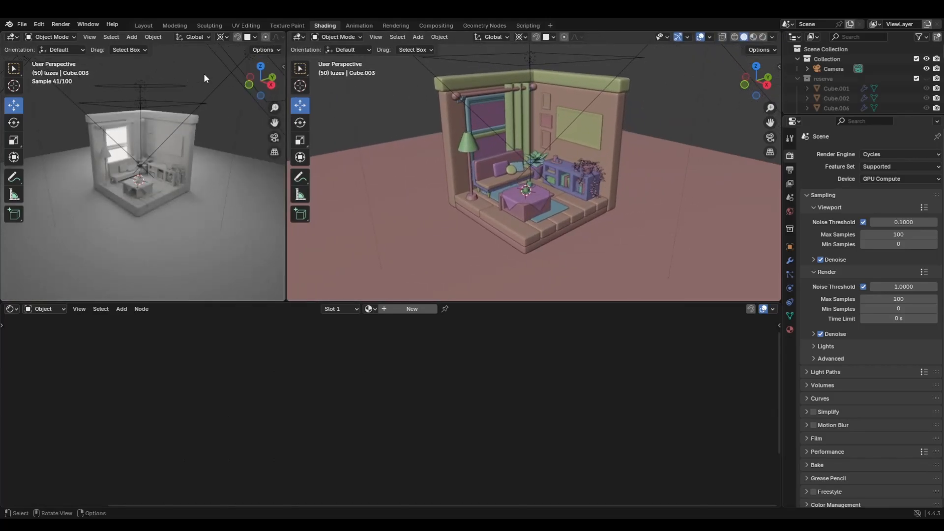
pyautogui.press('n')
pyautogui.press('n')
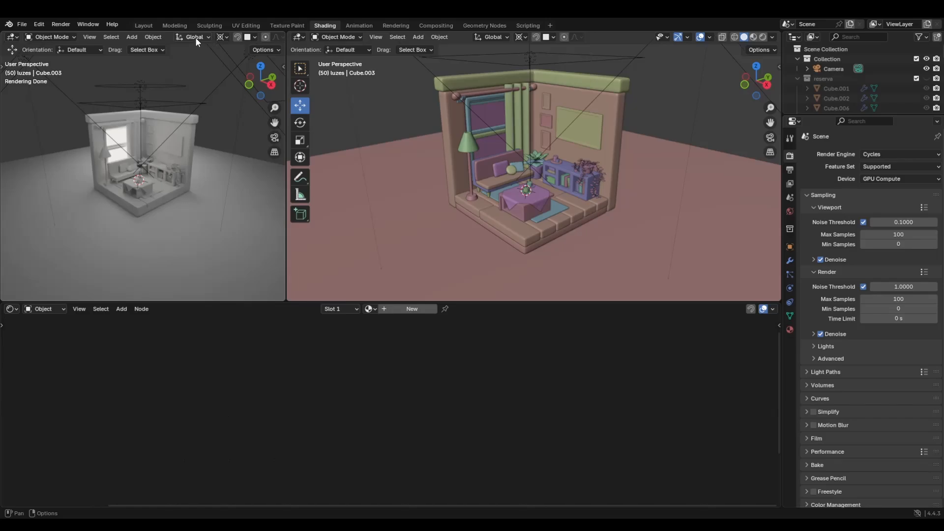
pyautogui.moveTo(284, 43); pyautogui.dragTo(451, 44)
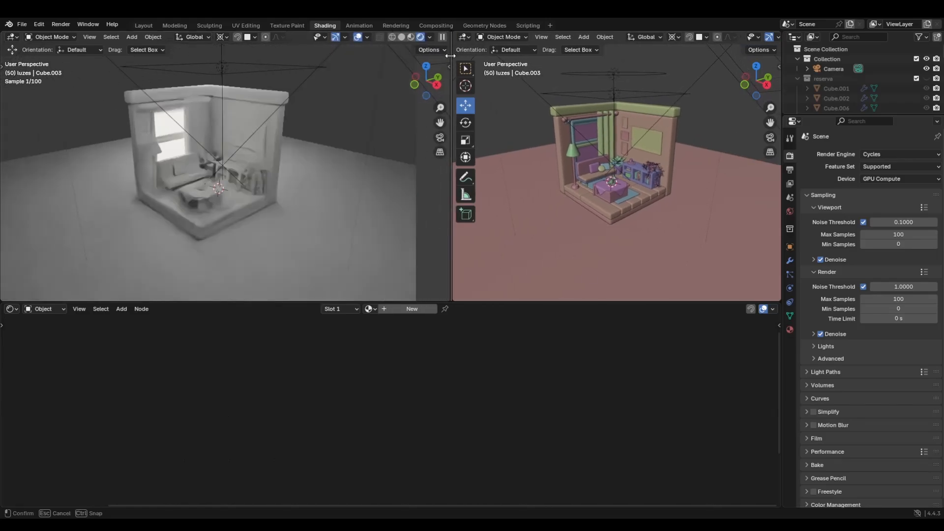
pyautogui.click(358, 37)
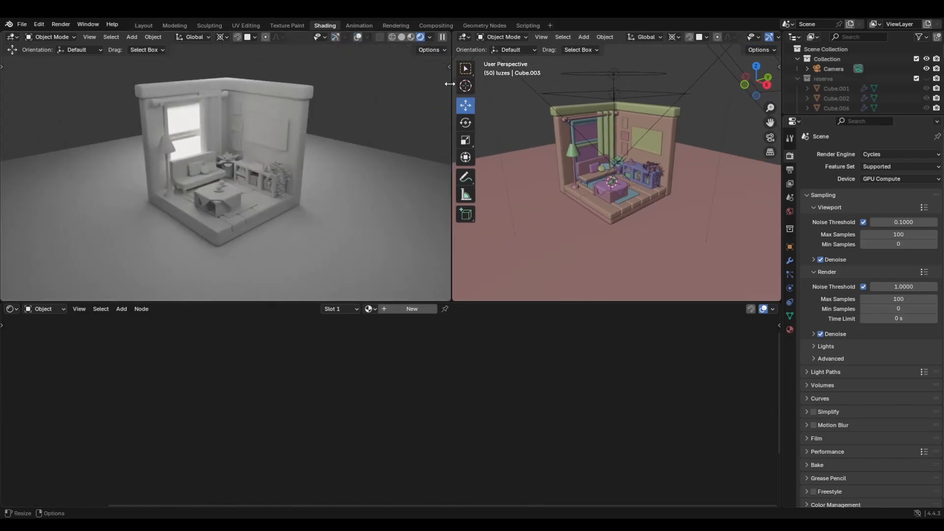
pyautogui.moveTo(450, 78); pyautogui.dragTo(227, 78)
# Switch the rendered viewport to the camera view and enlarge the room to fill it
pyautogui.press('KP_0')
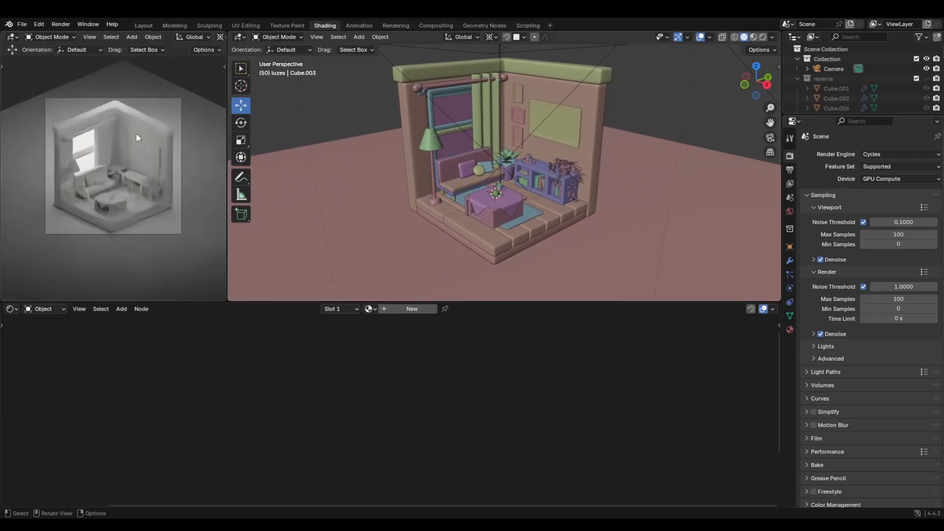
pyautogui.scroll(4, 131, 136)
pyautogui.scroll(-1, 131, 136)
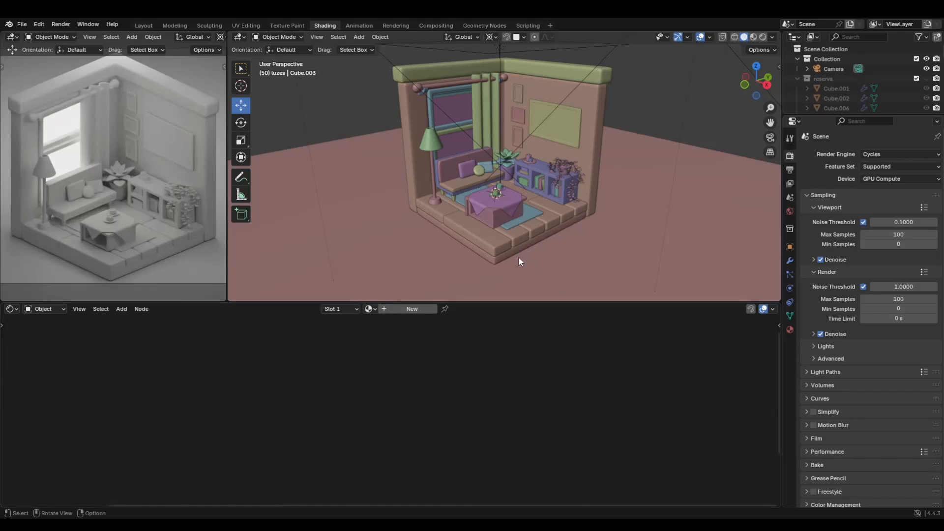
# Show the larger viewport in Material Preview shading and isolate the plank floor in local view
pyautogui.click(499, 249)
pyautogui.moveTo(481, 254); pyautogui.dragTo(649, 226, button='middle')
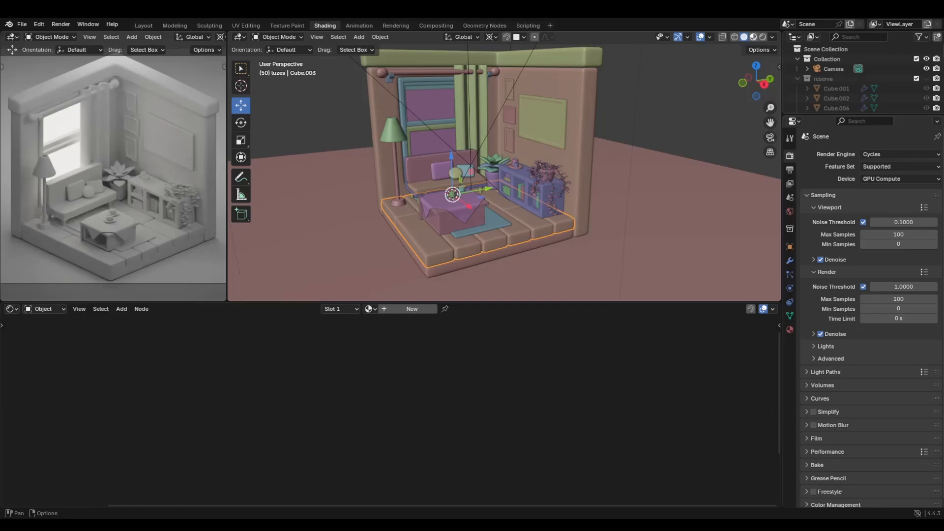
pyautogui.click(754, 37)
pyautogui.moveTo(453, 165)
pyautogui.mouseDown(button='middle')
pyautogui.moveTo(479, 160)
pyautogui.moveTo(464, 167)
pyautogui.mouseUp(button='middle')
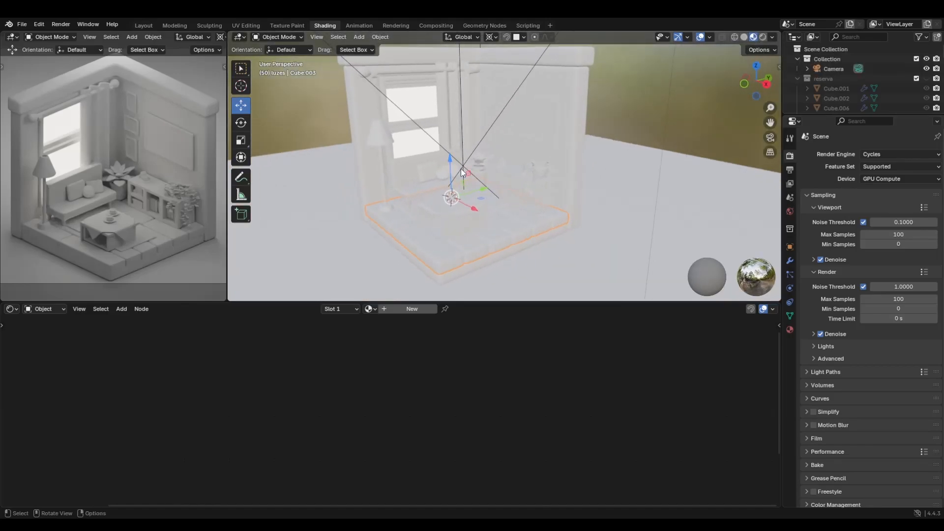
pyautogui.press('KP_Divide')
pyautogui.moveTo(582, 162); pyautogui.dragTo(554, 165, button='middle')
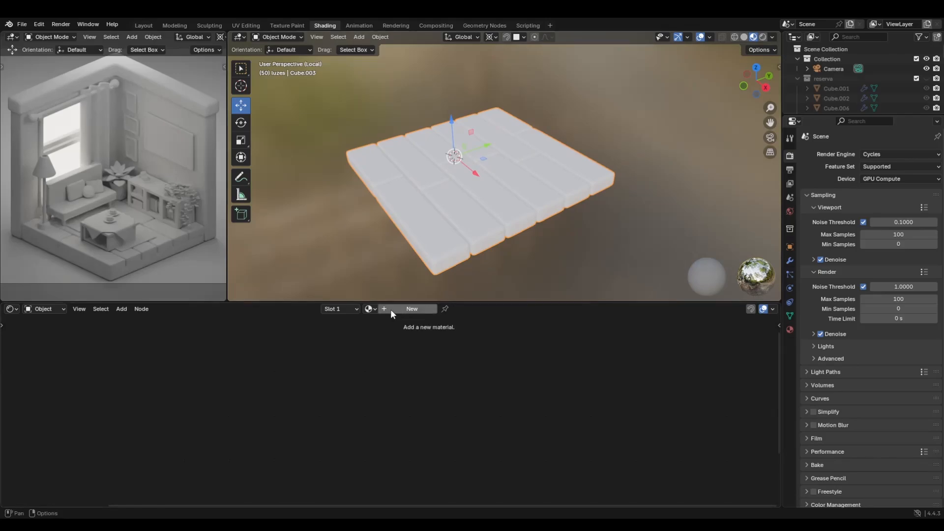
# Try the existing wood material "Material" on the floor, look over its node tree, and unlink it again
pyautogui.click(371, 309)
pyautogui.click(395, 324)
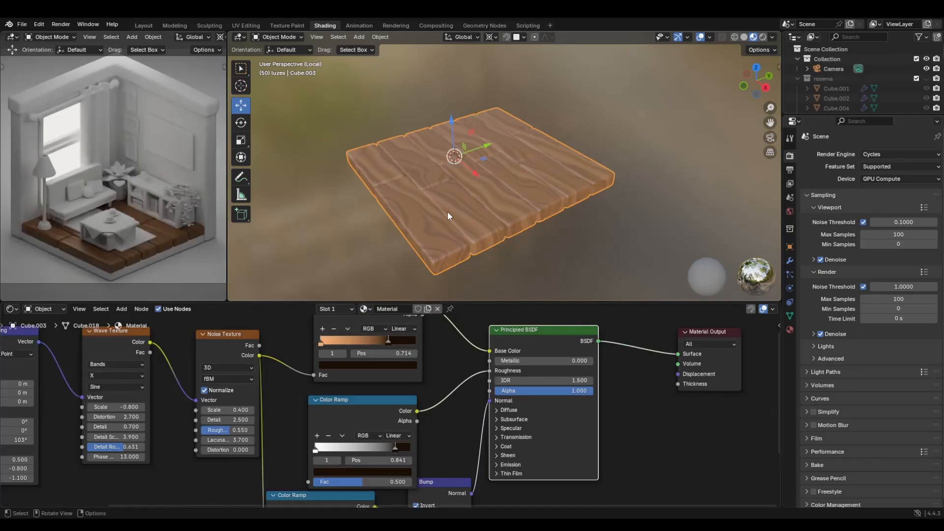
pyautogui.scroll(2, 76, 255)
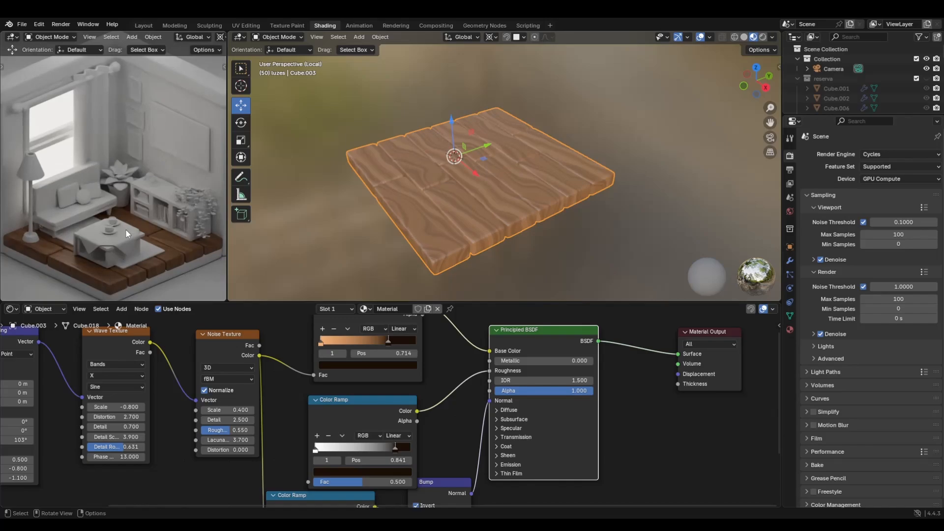
pyautogui.scroll(-5, 407, 353)
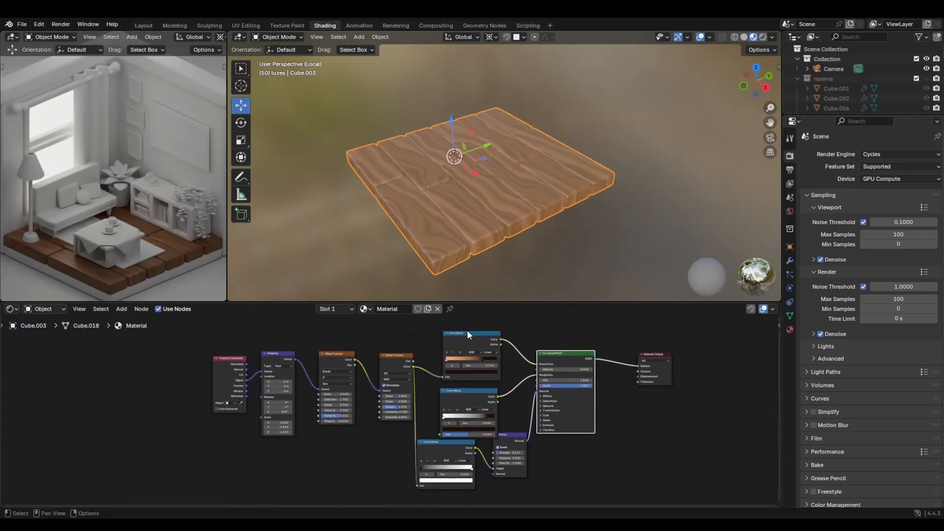
pyautogui.moveTo(468, 333); pyautogui.dragTo(476, 325)
pyautogui.moveTo(473, 391); pyautogui.dragTo(473, 383)
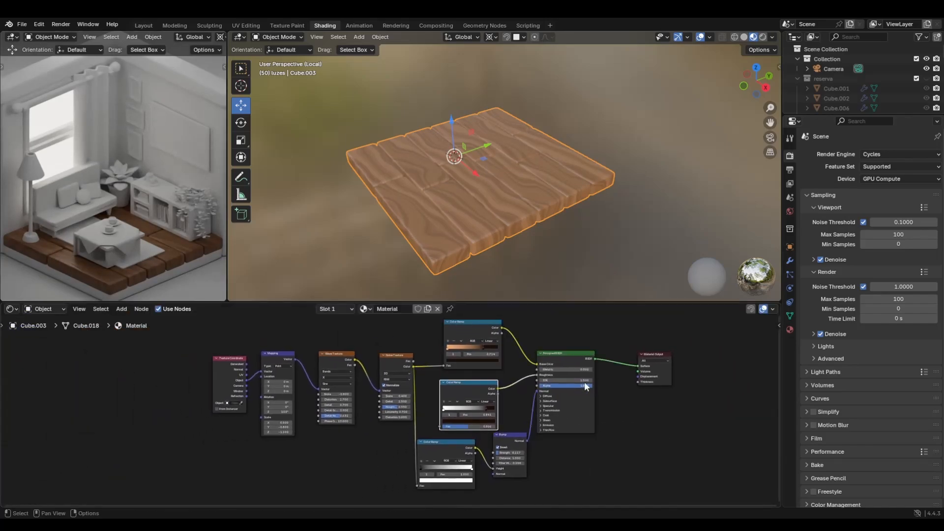
pyautogui.scroll(-1, 589, 380)
pyautogui.moveTo(588, 380); pyautogui.dragTo(579, 385, button='middle')
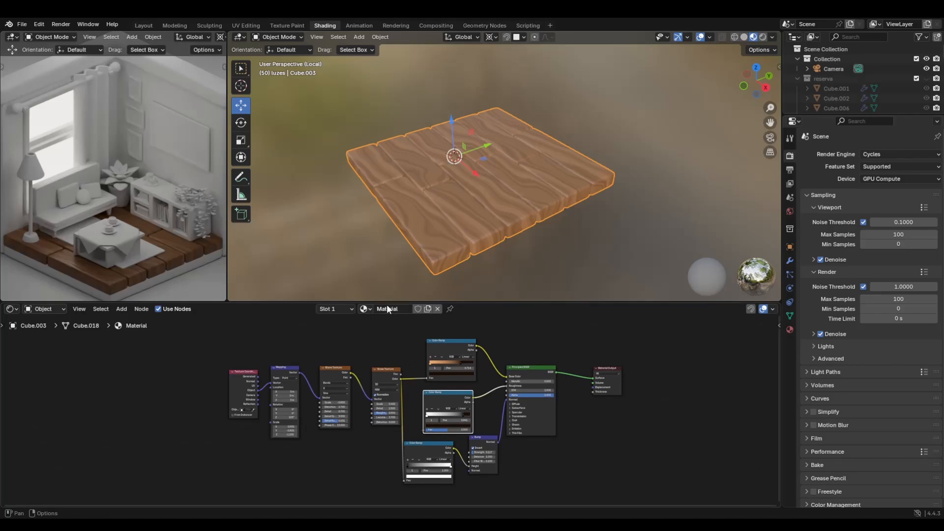
pyautogui.click(365, 309)
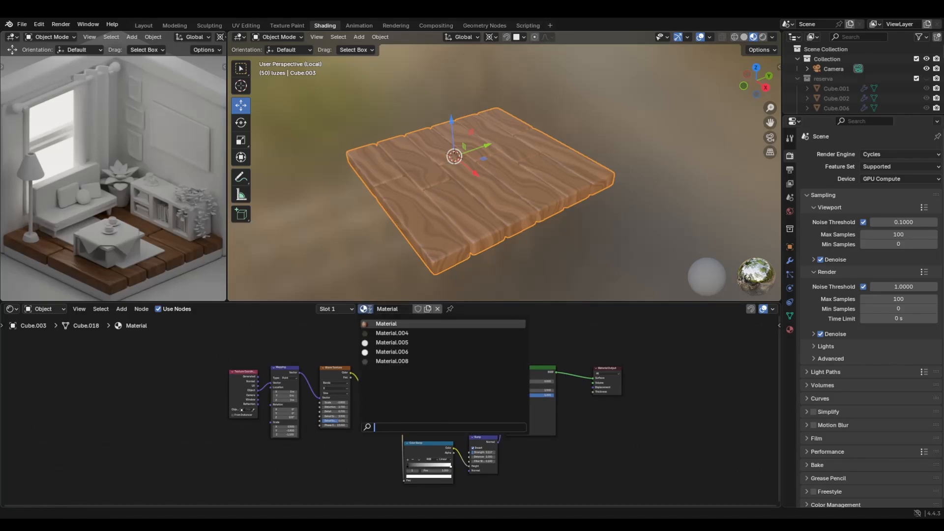
pyautogui.click(438, 309)
# Create a new material for the floor and name it "madeira"
pyautogui.click(365, 309)
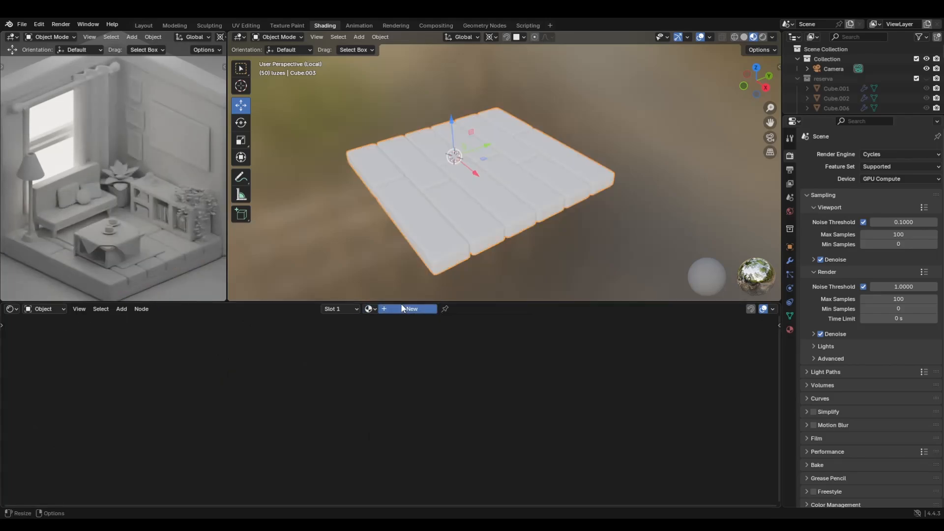
pyautogui.click(401, 309)
pyautogui.doubleClick(394, 309)
pyautogui.write('madeira')
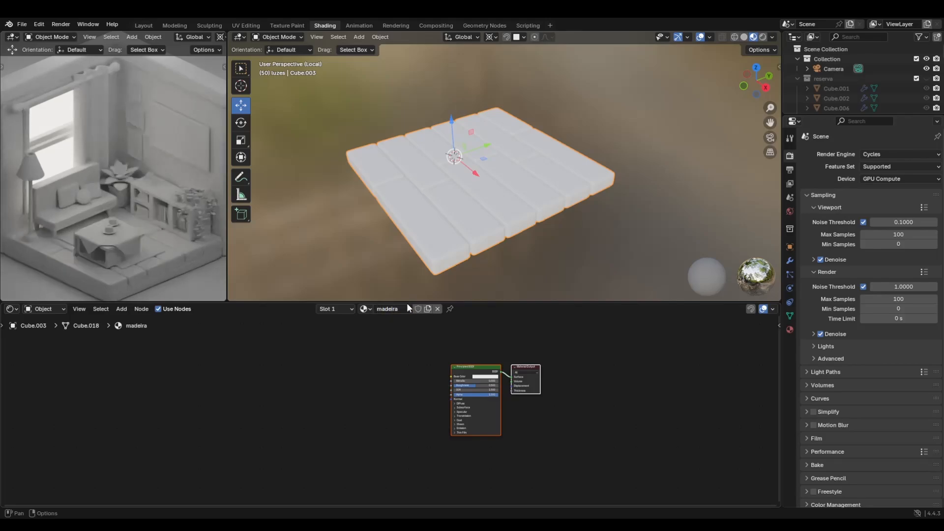
# Add a Noise Texture node in front of the Principled BSDF in the madeira material
pyautogui.press('Return')
pyautogui.scroll(3, 419, 226)
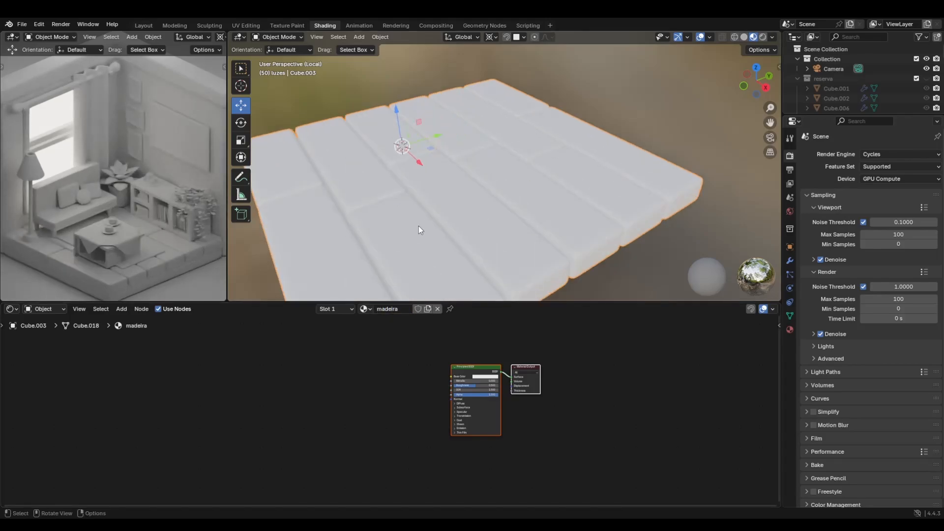
pyautogui.scroll(-3, 444, 220)
pyautogui.scroll(1, 420, 362)
pyautogui.moveTo(421, 362); pyautogui.dragTo(248, 389, button='middle')
pyautogui.hotkey('shift', 'a')
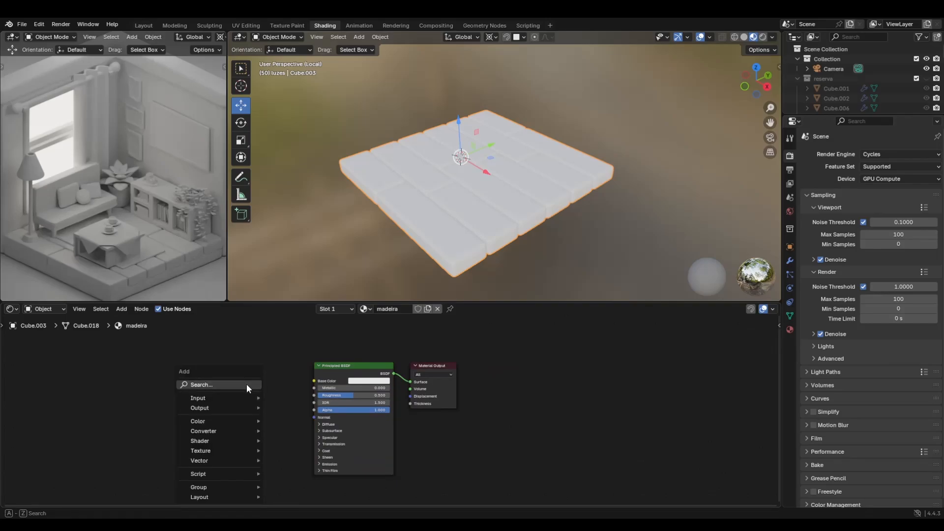
pyautogui.click(246, 384)
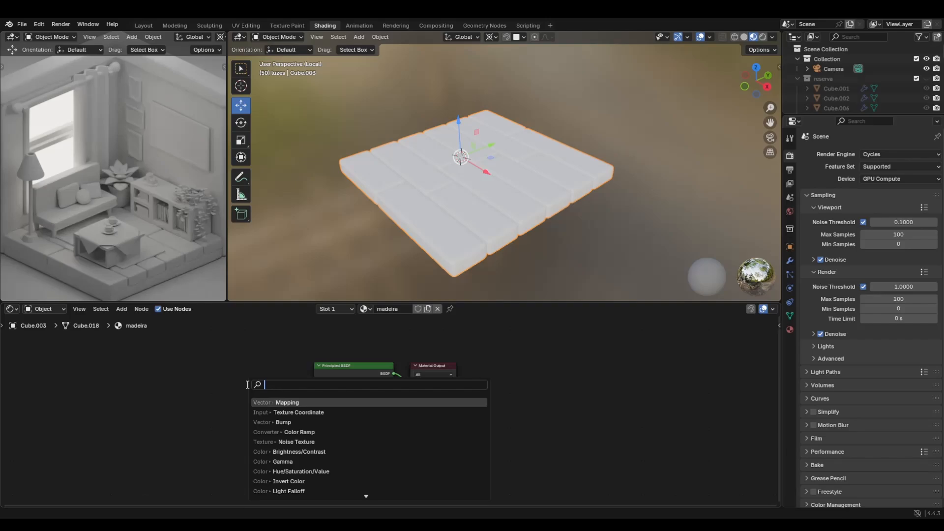
pyautogui.write('noise')
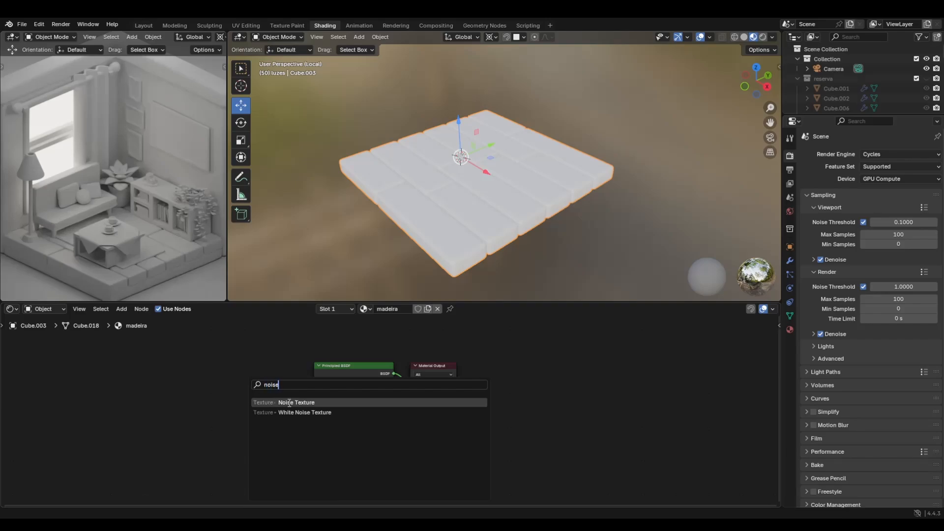
pyautogui.click(289, 403)
pyautogui.click(282, 390)
# Add a Wave Texture node on the far side of the Noise Texture from the Principled BSDF
pyautogui.hotkey('shift', 'a')
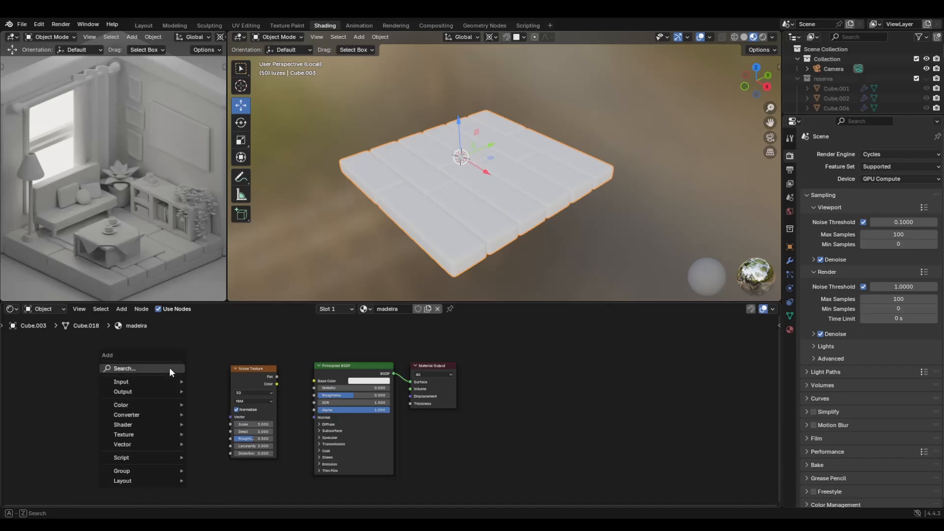
pyautogui.click(169, 368)
pyautogui.press('Escape')
pyautogui.hotkey('shift', 'a')
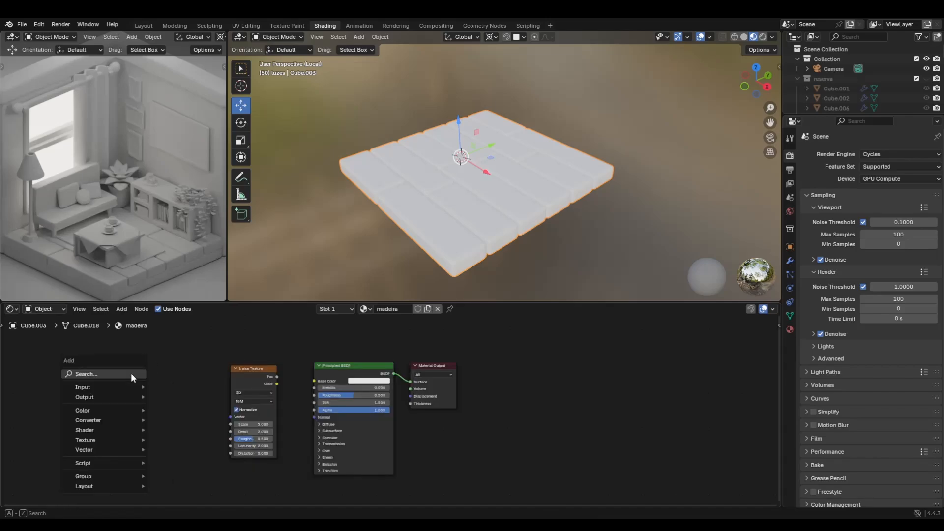
pyautogui.moveTo(111, 449)
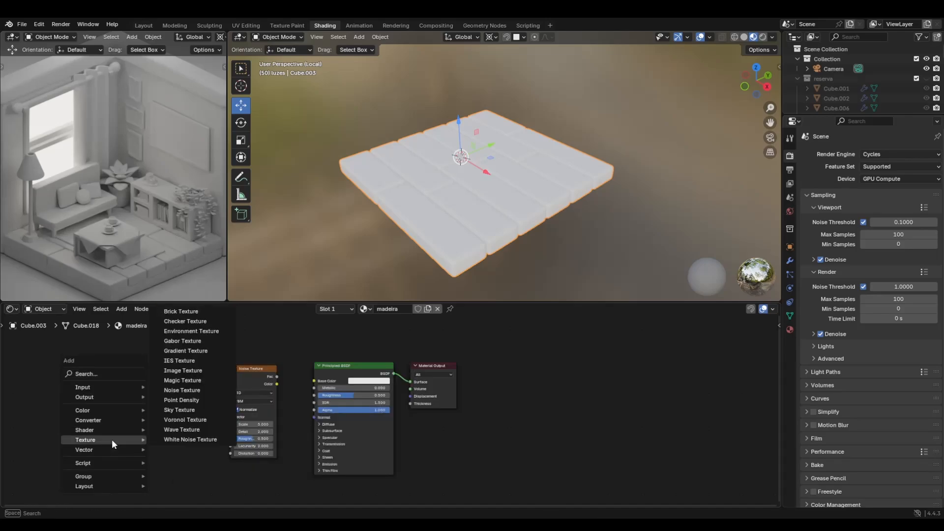
pyautogui.click(206, 429)
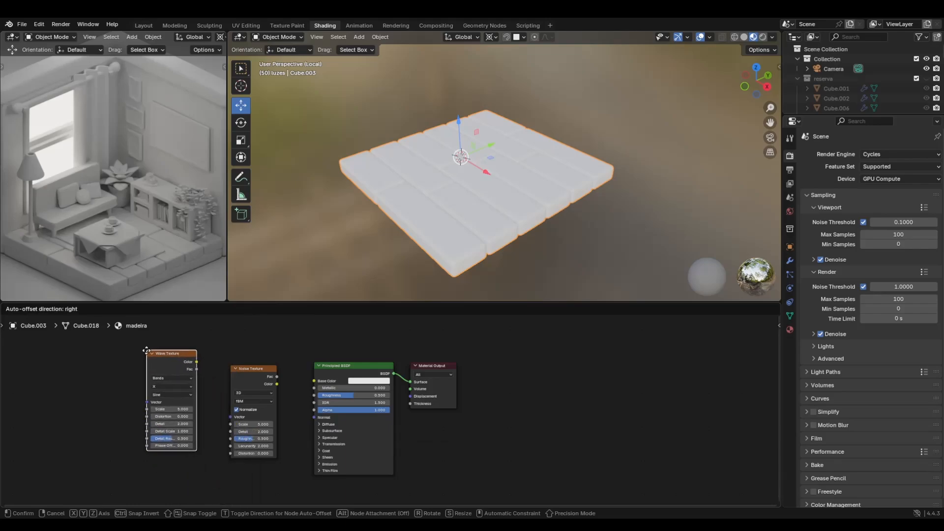
pyautogui.click(155, 363)
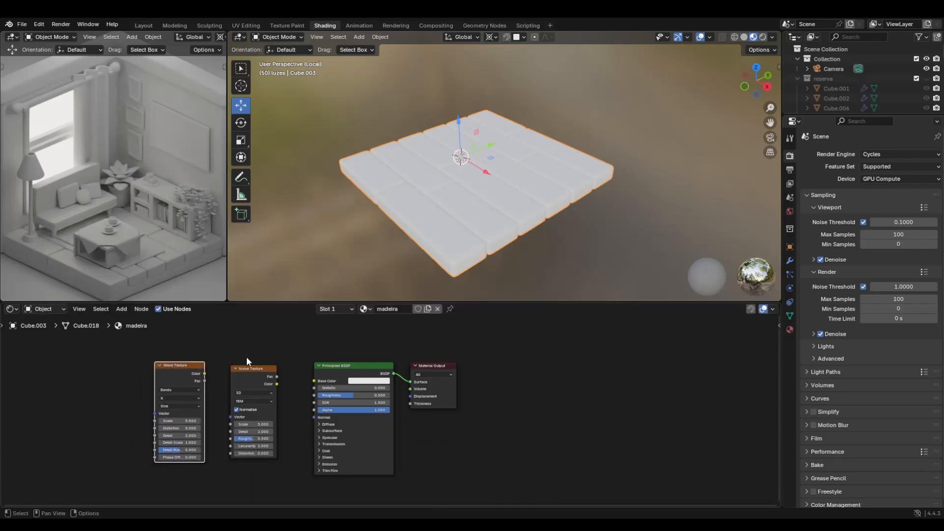
# Move the Noise Texture out ahead of the Wave Texture and connect the Wave Texture's Color to the Principled BSDF's Base Color
pyautogui.scroll(1, 246, 358)
pyautogui.click(247, 365)
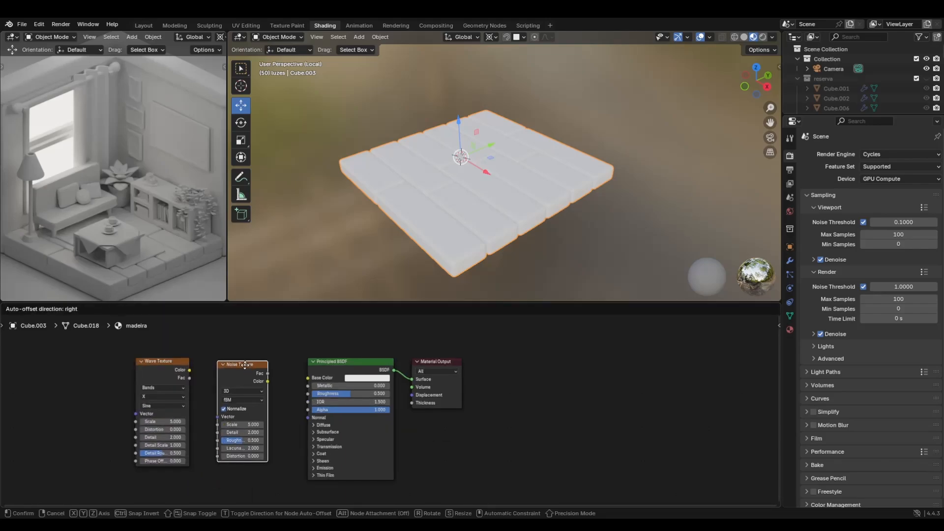
pyautogui.scroll(1, 321, 392)
pyautogui.keyDown('shift'); pyautogui.moveTo(271, 397); pyautogui.dragTo(403, 403, button='middle'); pyautogui.keyUp('shift')
pyautogui.moveTo(337, 364); pyautogui.dragTo(151, 361)
pyautogui.moveTo(259, 358); pyautogui.dragTo(425, 379)
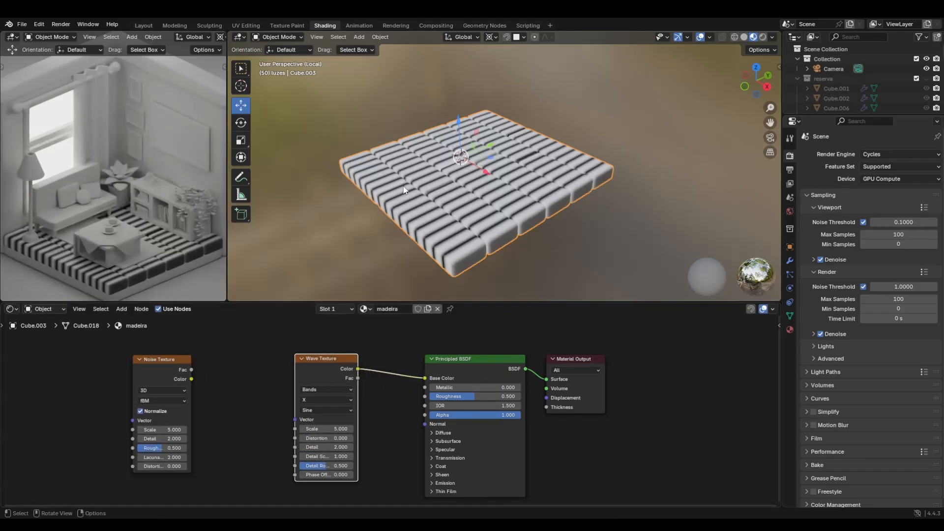
# Set the Wave Texture's scale to 2.5 and park the unconnected Noise Texture beyond the Material Output node
pyautogui.moveTo(386, 399); pyautogui.dragTo(374, 370, button='middle')
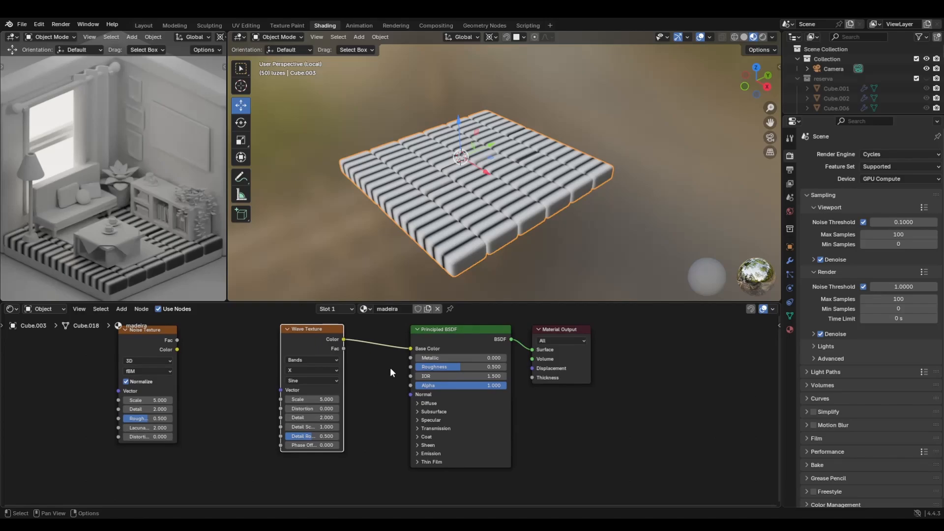
pyautogui.moveTo(301, 399)
pyautogui.mouseDown()
pyautogui.moveTo(325, 399)
pyautogui.moveTo(280, 399)
pyautogui.moveTo(307, 399)
pyautogui.mouseUp()
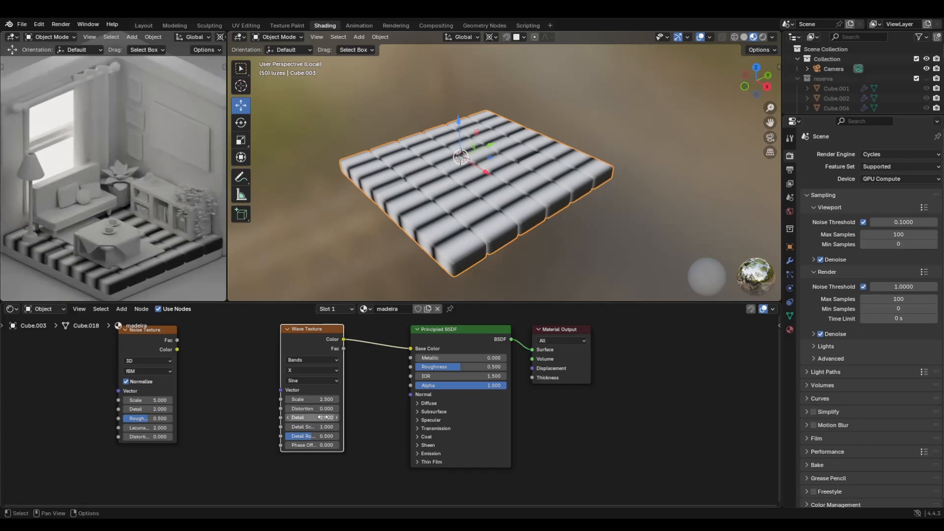
pyautogui.moveTo(317, 328); pyautogui.dragTo(302, 327)
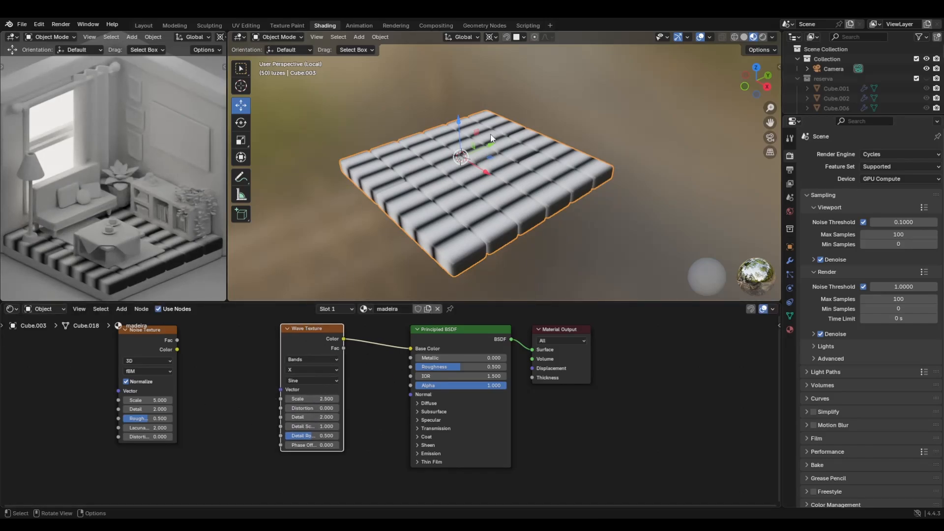
pyautogui.moveTo(142, 340); pyautogui.dragTo(640, 341)
# Add a Mapping node in front of the Wave Texture
pyautogui.hotkey('shift', 'a')
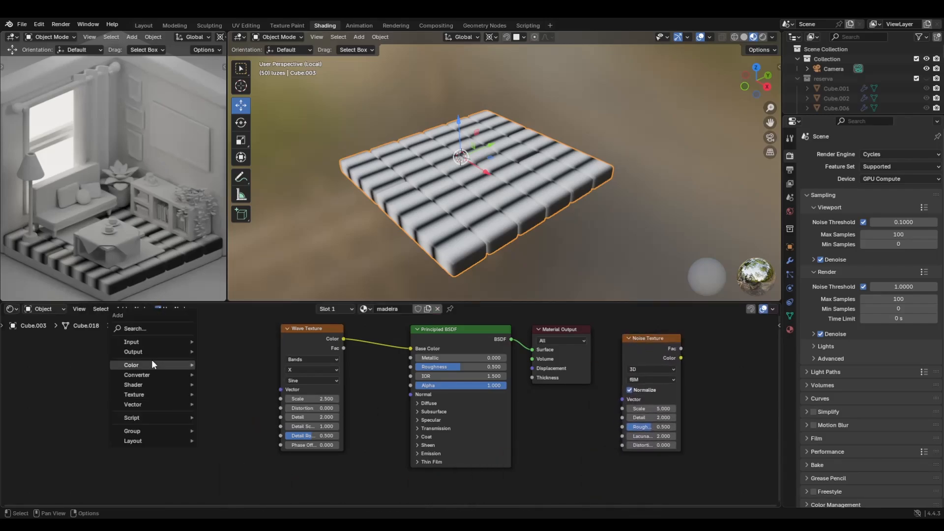
pyautogui.click(166, 329)
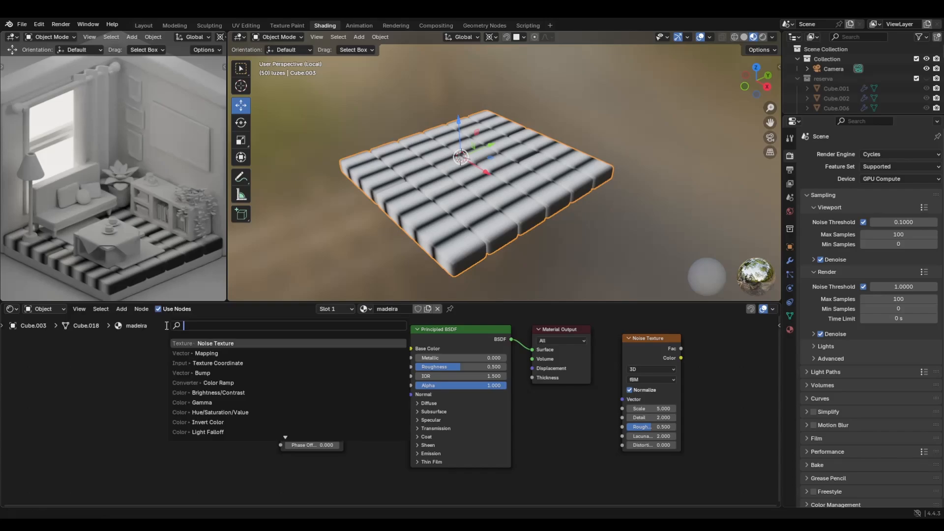
pyautogui.click(206, 354)
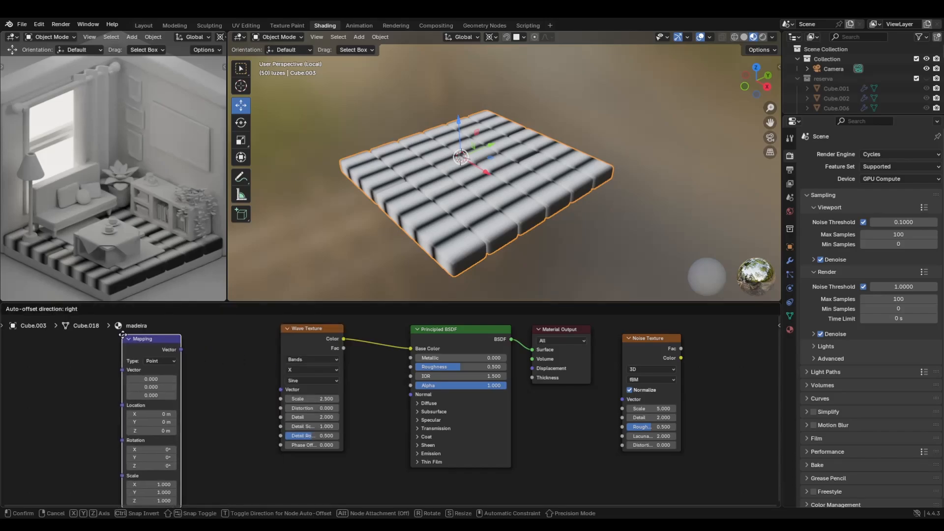
pyautogui.click(187, 374)
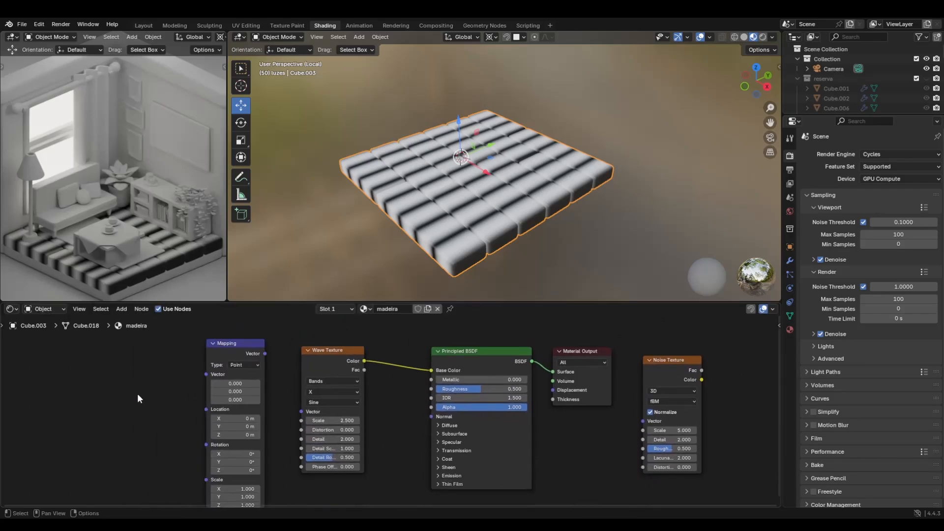
# Add a Texture Coordinate node in front of the Mapping node
pyautogui.hotkey('shift', 'a')
pyautogui.click(137, 394)
pyautogui.write('te')
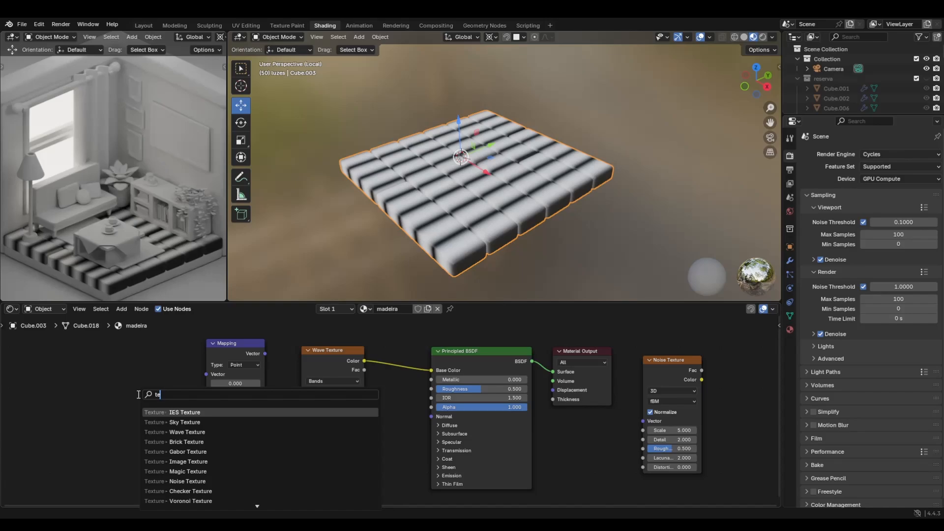
pyautogui.write('xture coord')
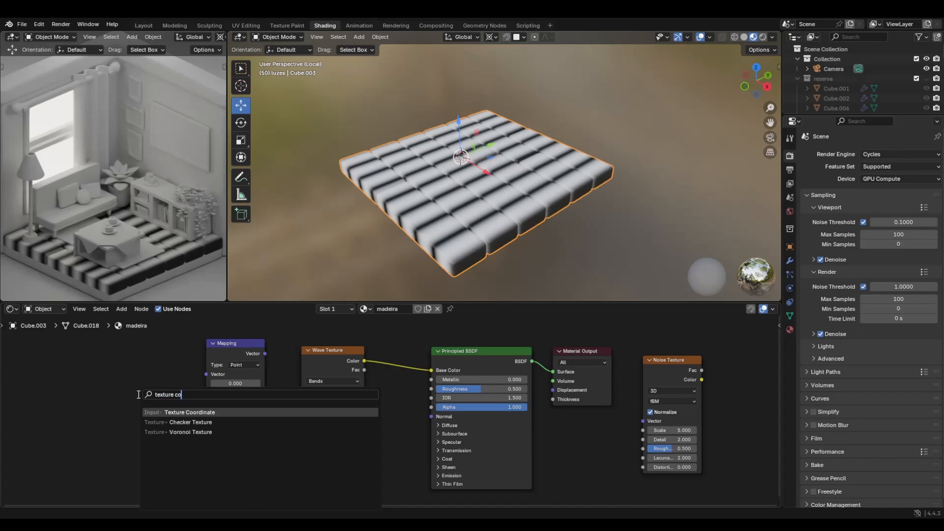
pyautogui.press('Return')
pyautogui.click(112, 362)
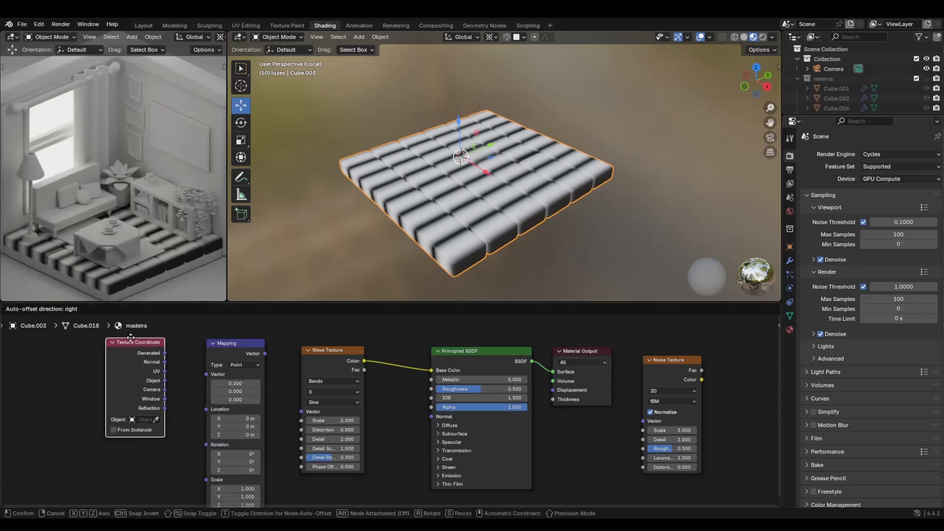
pyautogui.scroll(2, 176, 393)
pyautogui.moveTo(176, 393); pyautogui.dragTo(267, 388, button='middle')
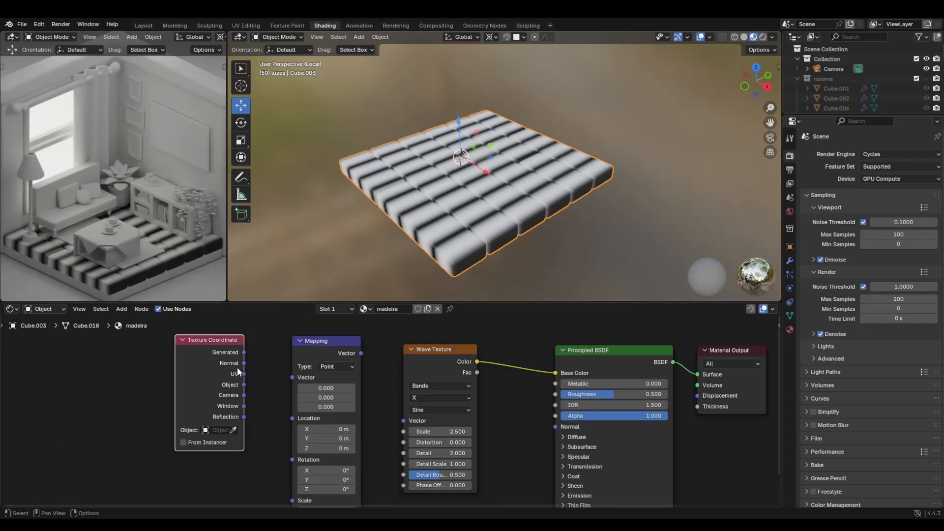
# Connect the Object coordinates to the Mapping node's Vector input and the Mapping output to the Wave Texture's Vector input
pyautogui.moveTo(244, 384); pyautogui.dragTo(291, 378)
pyautogui.moveTo(314, 341); pyautogui.dragTo(398, 440)
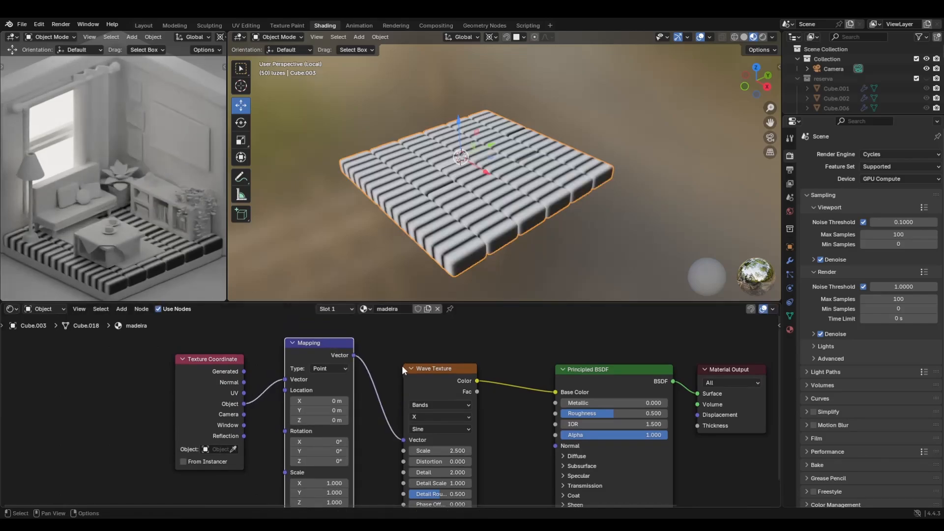
pyautogui.moveTo(369, 438); pyautogui.dragTo(375, 386, button='middle')
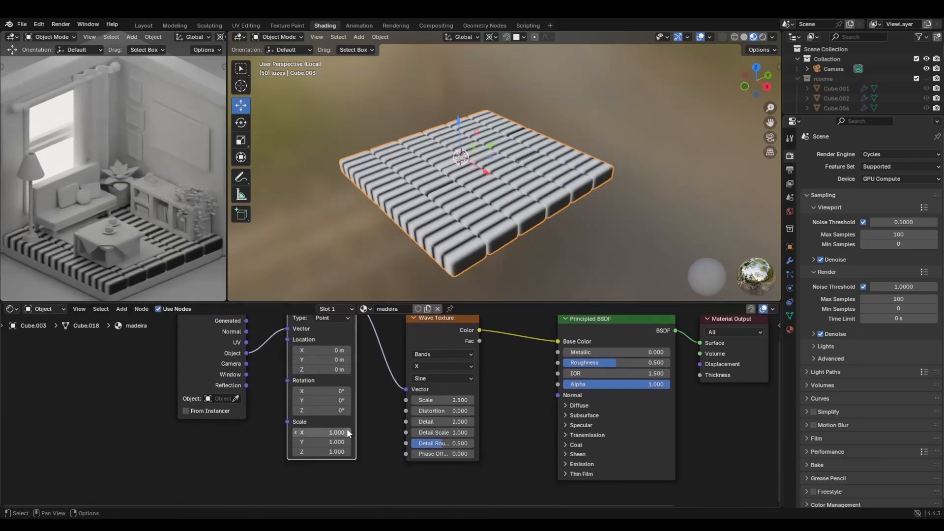
# Set the Mapping node's X scale to 0.4 and its Z rotation to 90°
pyautogui.moveTo(347, 433); pyautogui.dragTo(311, 432)
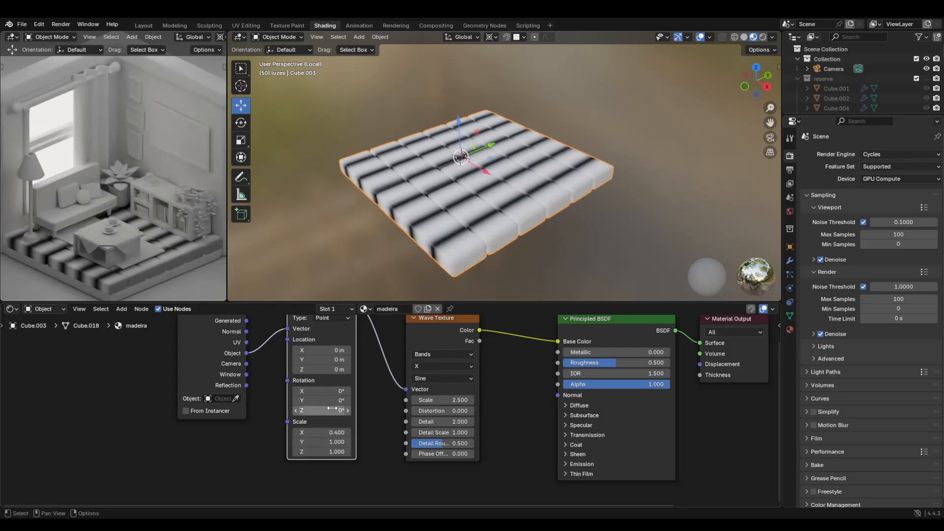
pyautogui.moveTo(333, 410); pyautogui.dragTo(384, 410)
pyautogui.click(312, 411)
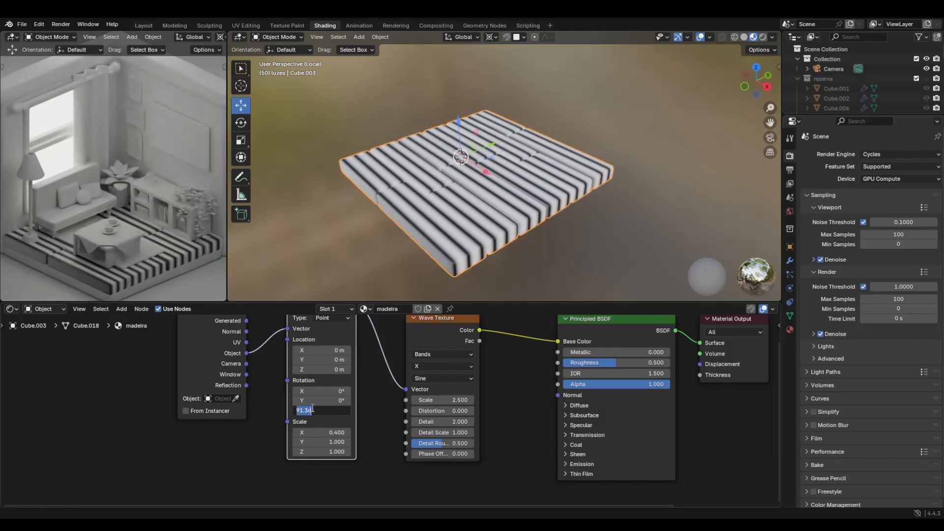
pyautogui.write('90')
pyautogui.press('Return')
# Try the UV coordinates as the Mapping node's input and reconnect the Object coordinates
pyautogui.moveTo(490, 236); pyautogui.dragTo(447, 236, button='middle')
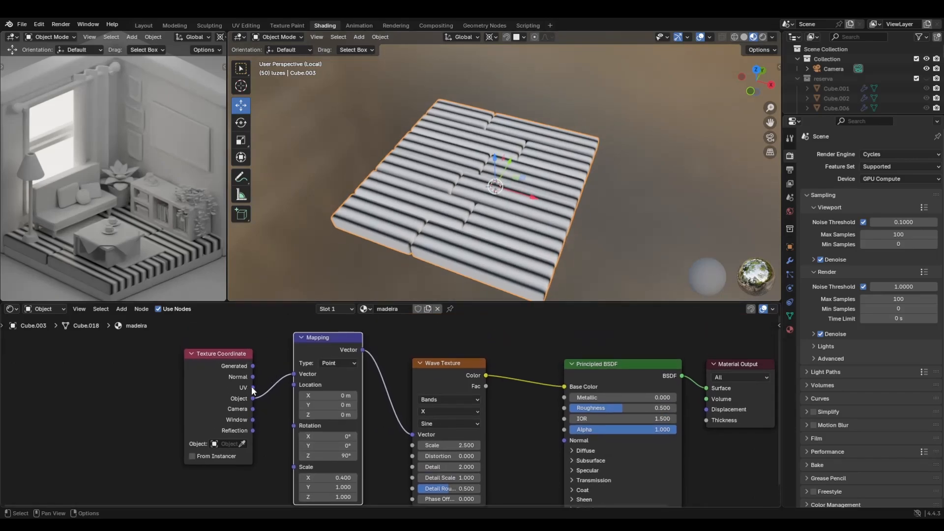
pyautogui.moveTo(253, 388); pyautogui.dragTo(295, 374)
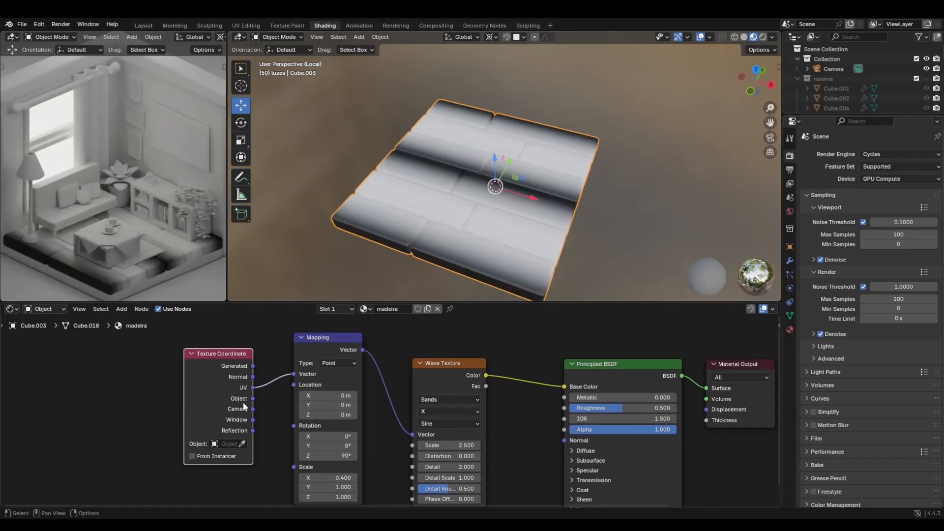
pyautogui.moveTo(283, 386); pyautogui.dragTo(291, 374)
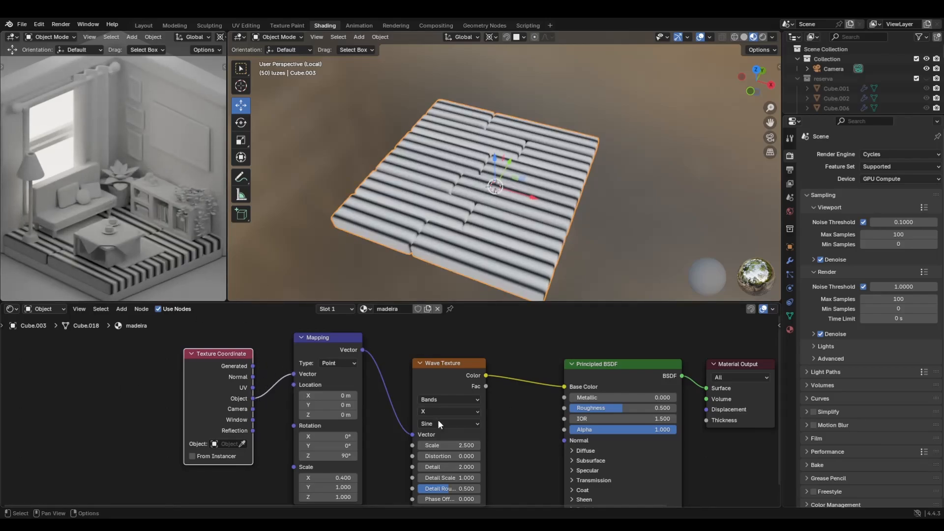
# Set the Wave Texture's scale to 1.7 and its distortion to 4 to make the bands wavy along the planks
pyautogui.moveTo(391, 423); pyautogui.dragTo(294, 394, button='middle')
pyautogui.moveTo(445, 408); pyautogui.dragTo(392, 420, button='middle')
pyautogui.scroll(2, 464, 275)
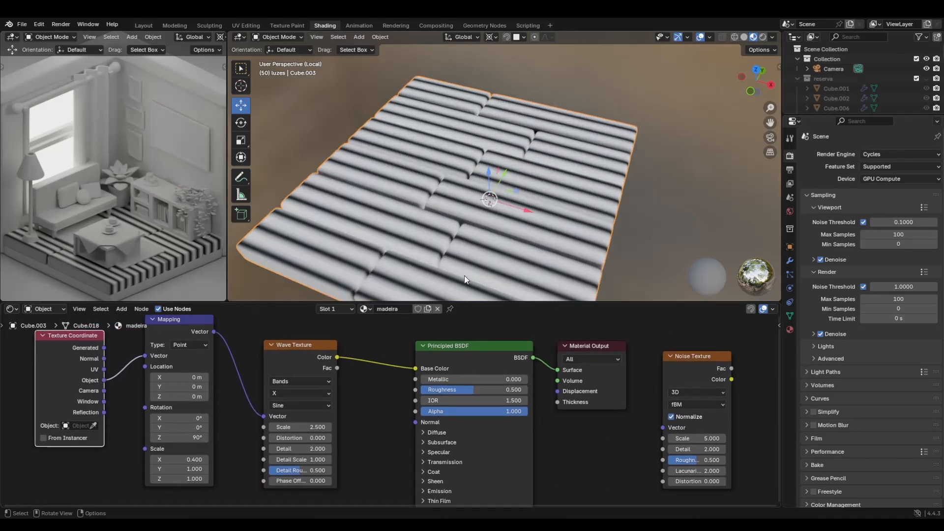
pyautogui.moveTo(464, 275); pyautogui.dragTo(454, 223, button='middle')
pyautogui.scroll(-3, 465, 244)
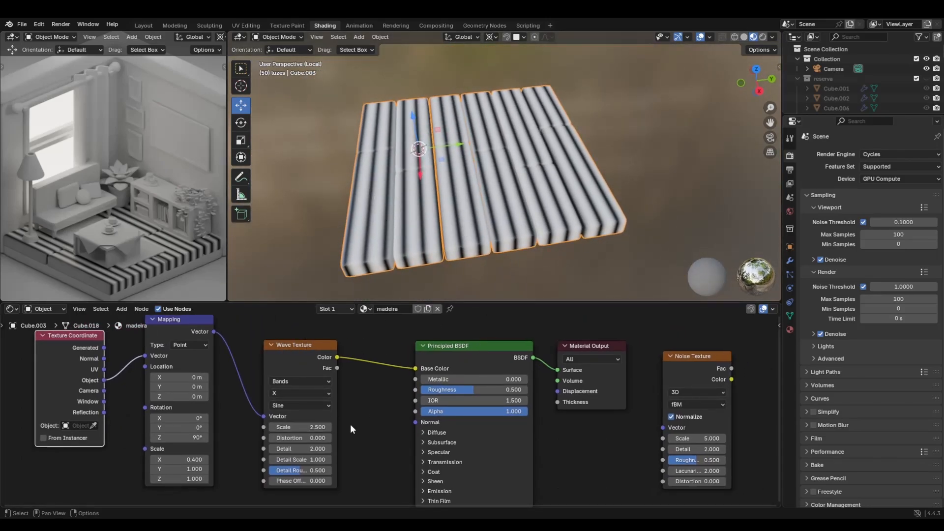
pyautogui.moveTo(302, 427)
pyautogui.mouseDown()
pyautogui.moveTo(275, 427)
pyautogui.moveTo(342, 438)
pyautogui.moveTo(273, 449)
pyautogui.moveTo(366, 449)
pyautogui.mouseUp()
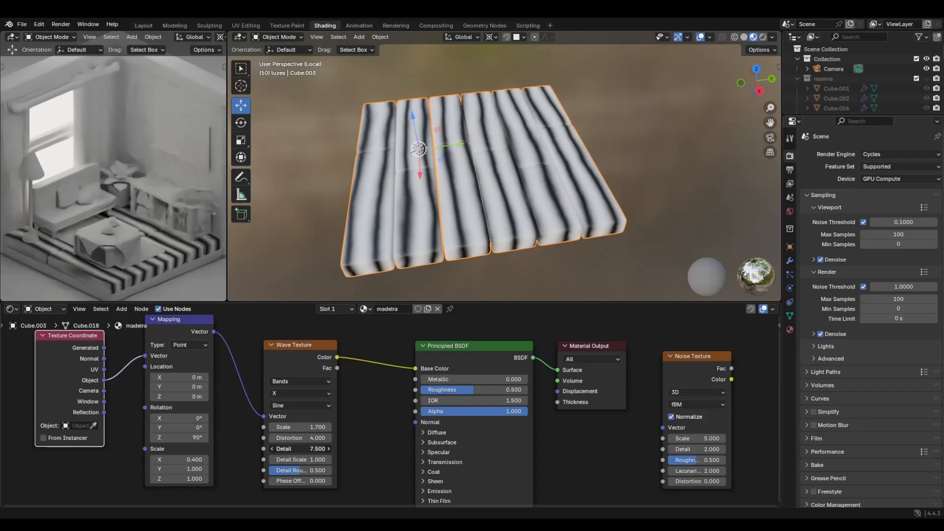
# Set the Wave Texture's detail to 7.4, detail scale to 1.4 and detail roughness to 0.338, and undo the phase offset change
pyautogui.moveTo(300, 449); pyautogui.dragTo(320, 460)
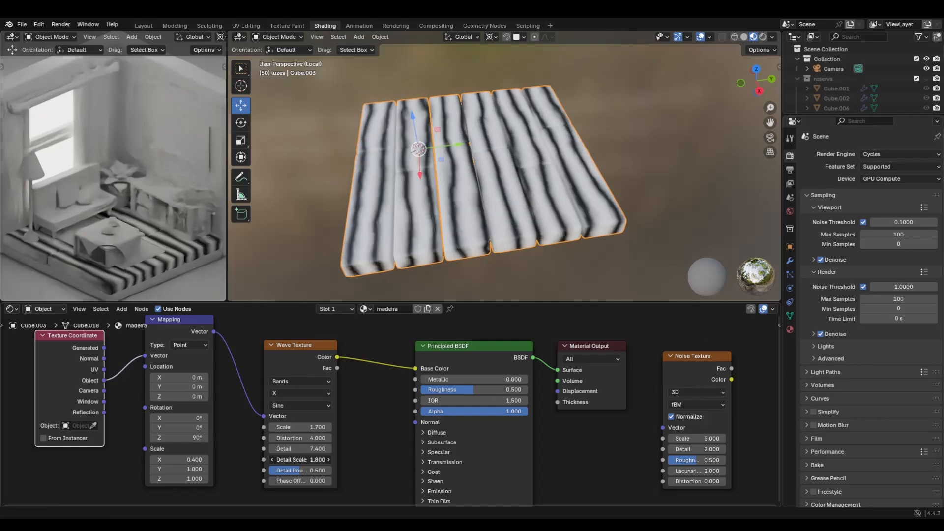
pyautogui.moveTo(301, 460); pyautogui.dragTo(293, 479)
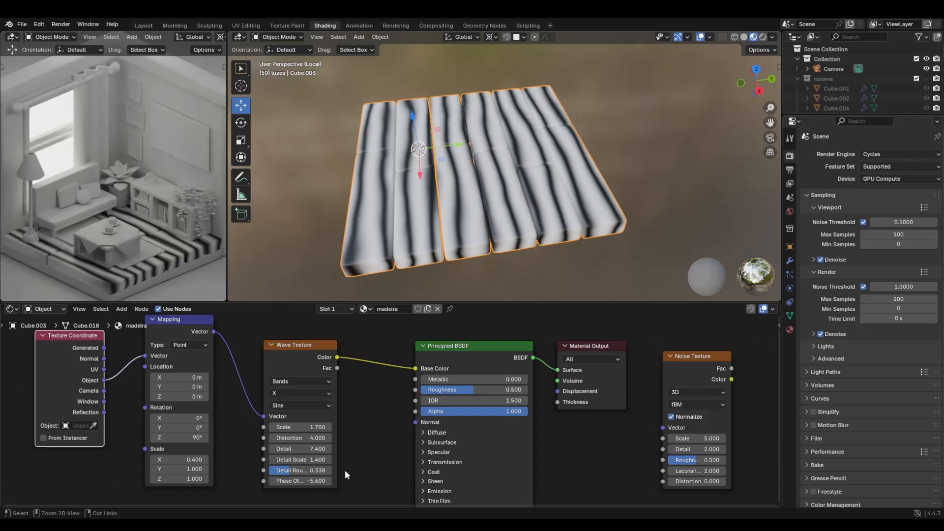
pyautogui.hotkey('ctrl', 'z')
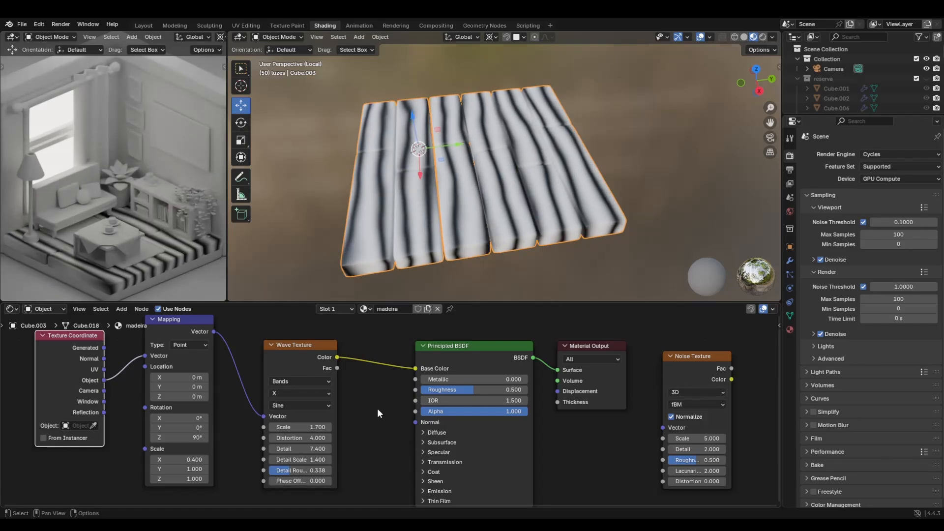
# Rearrange the nodes and insert the Noise Texture between the Wave Texture's color output and the Principled BSDF's base color
pyautogui.moveTo(320, 347); pyautogui.dragTo(294, 334)
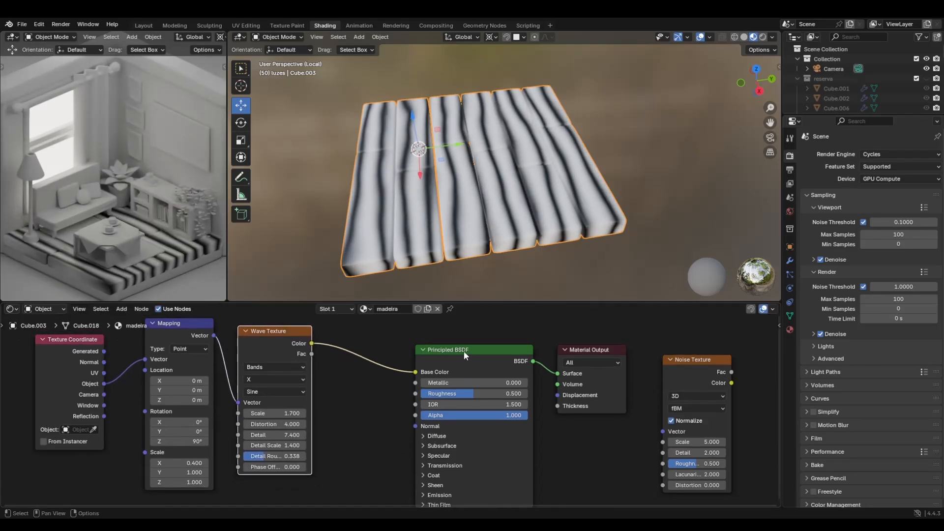
pyautogui.moveTo(465, 351); pyautogui.dragTo(471, 341)
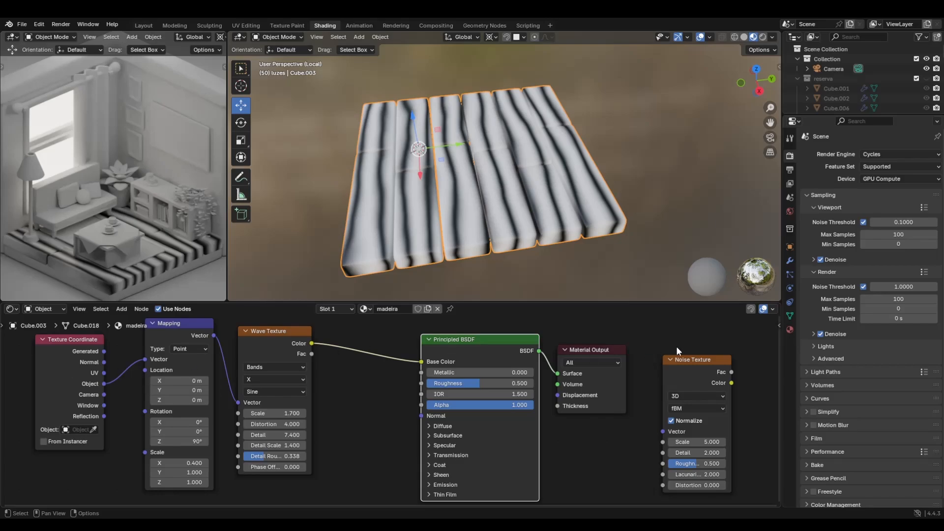
pyautogui.moveTo(702, 360); pyautogui.dragTo(369, 346)
pyautogui.scroll(3, 452, 241)
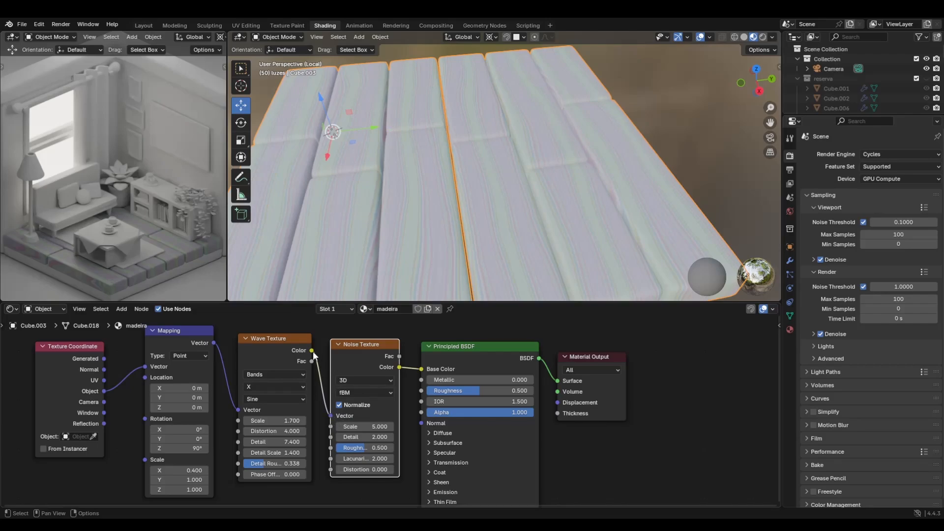
# Try linking the Wave Texture's color directly to the Principled BSDF's base color and undo the link changes
pyautogui.moveTo(312, 350); pyautogui.dragTo(421, 370)
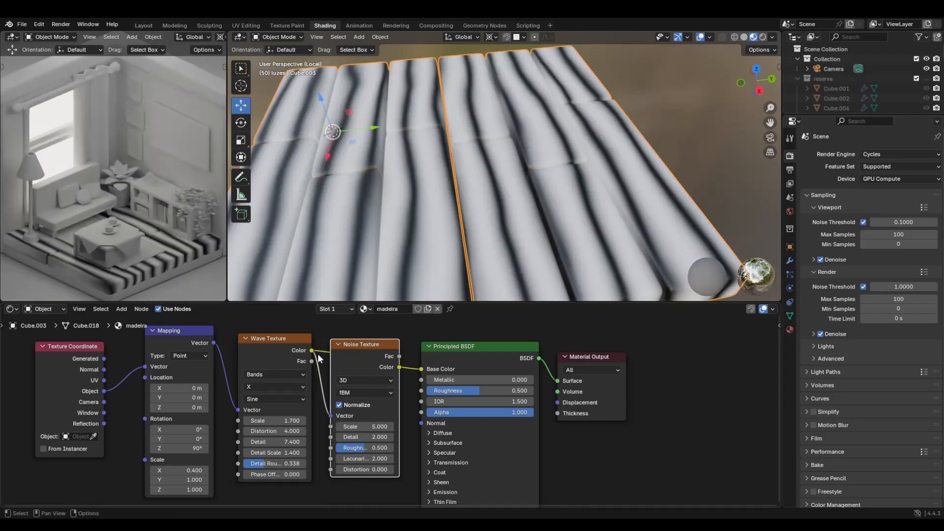
pyautogui.hotkey('ctrl', 'z')
pyautogui.click(324, 383)
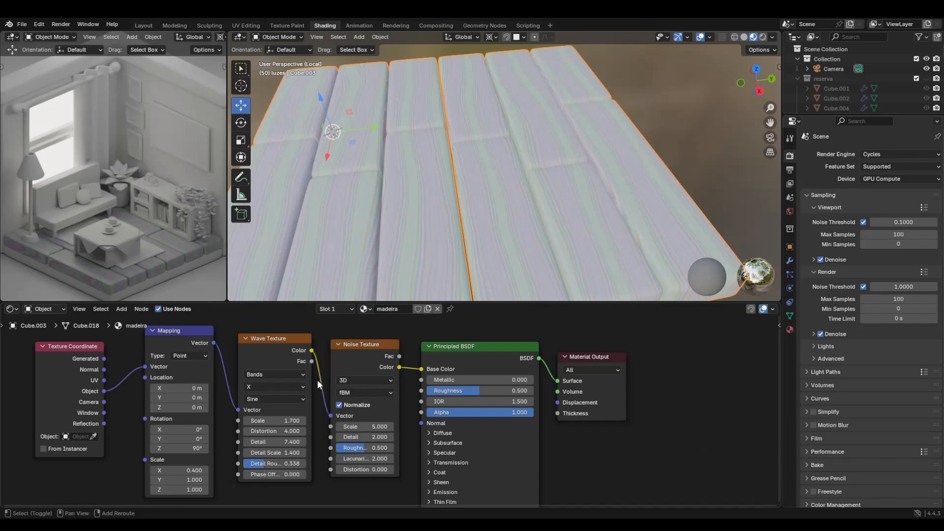
pyautogui.keyDown('shift'); pyautogui.moveTo(317, 379); pyautogui.dragTo(323, 370, button='right'); pyautogui.keyUp('shift')
pyautogui.hotkey('ctrl', 'z')
pyautogui.rightClick(320, 386)
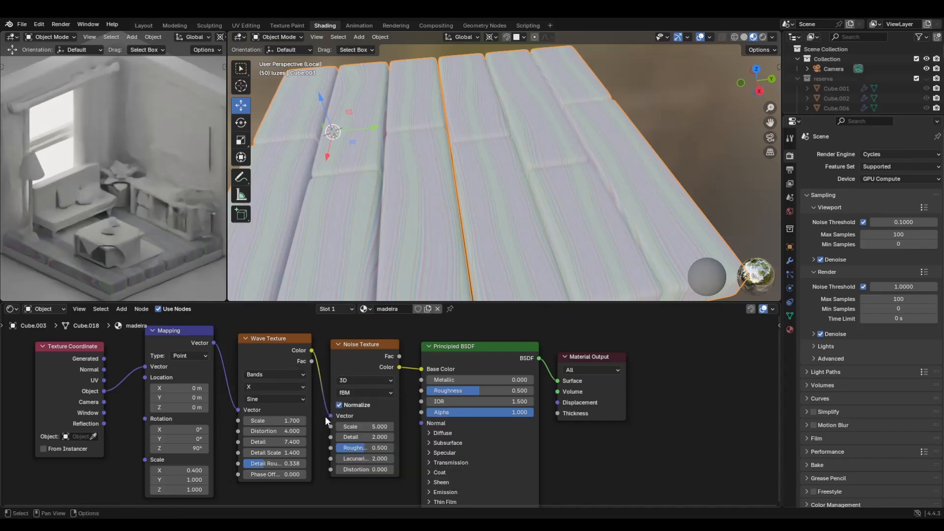
# Disconnect the Wave Texture from the Noise Texture's vector and preview the Wave Texture alone on the planks
pyautogui.moveTo(326, 416); pyautogui.dragTo(315, 413)
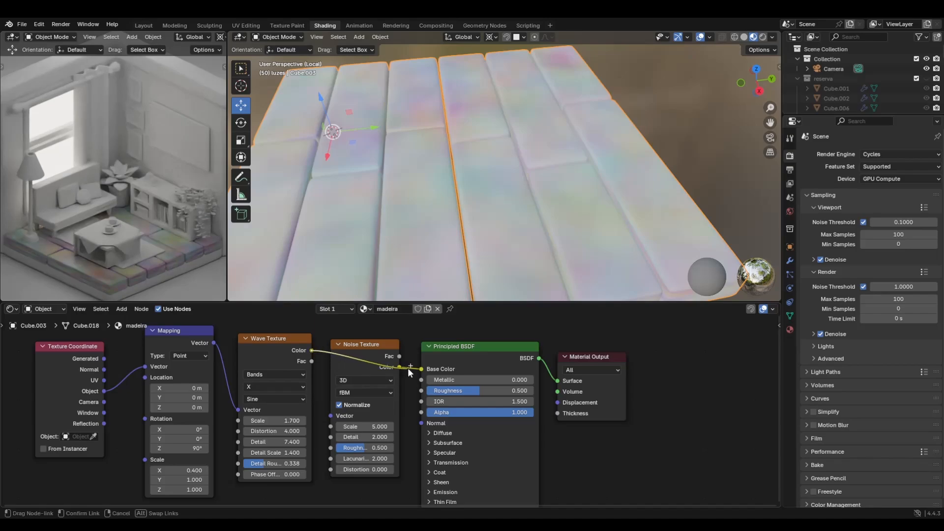
pyautogui.moveTo(408, 368); pyautogui.dragTo(409, 367)
pyautogui.press('Escape')
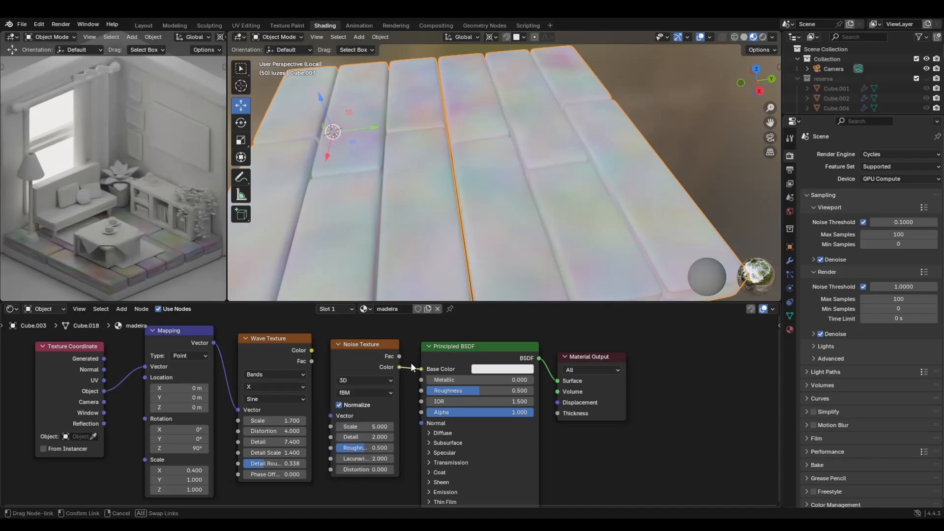
pyautogui.keyDown('ctrl'); pyautogui.keyDown('shift'); pyautogui.click(292, 347); pyautogui.keyUp('shift'); pyautogui.keyUp('ctrl')
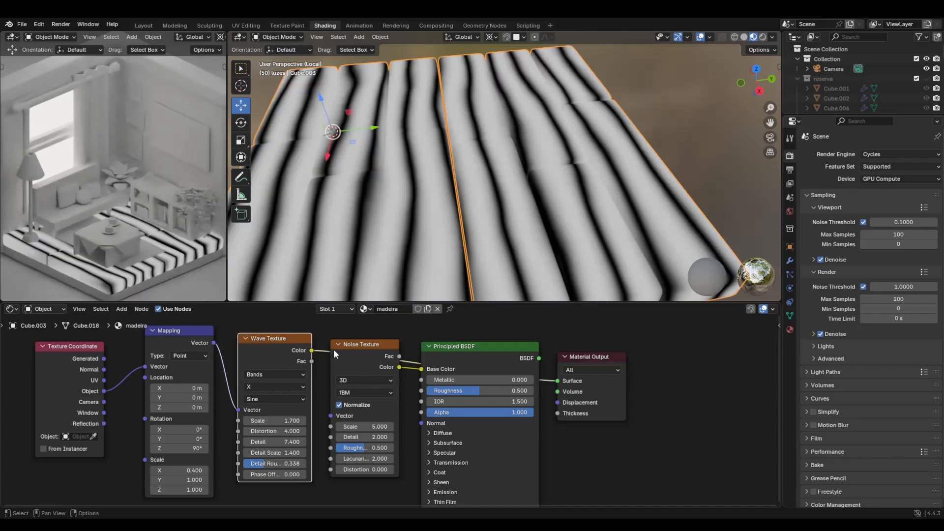
pyautogui.scroll(-1, 556, 376)
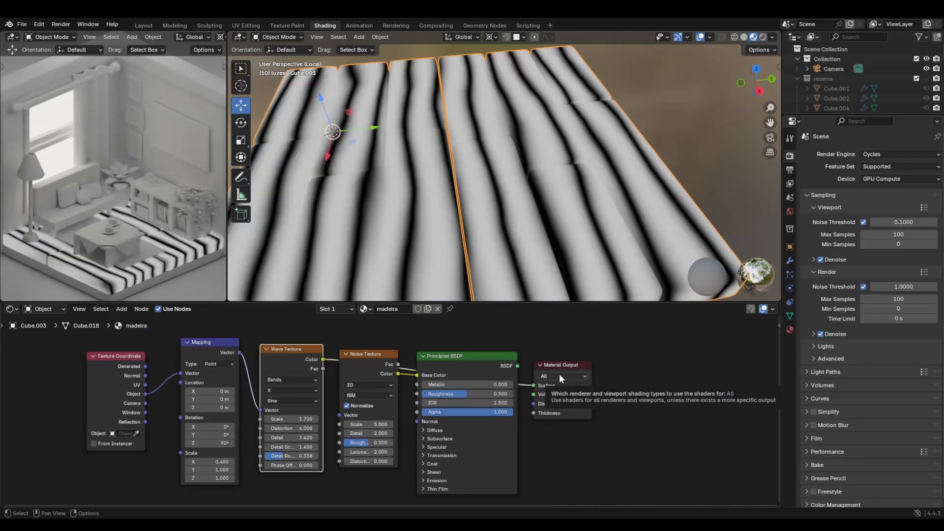
pyautogui.scroll(-5, 457, 232)
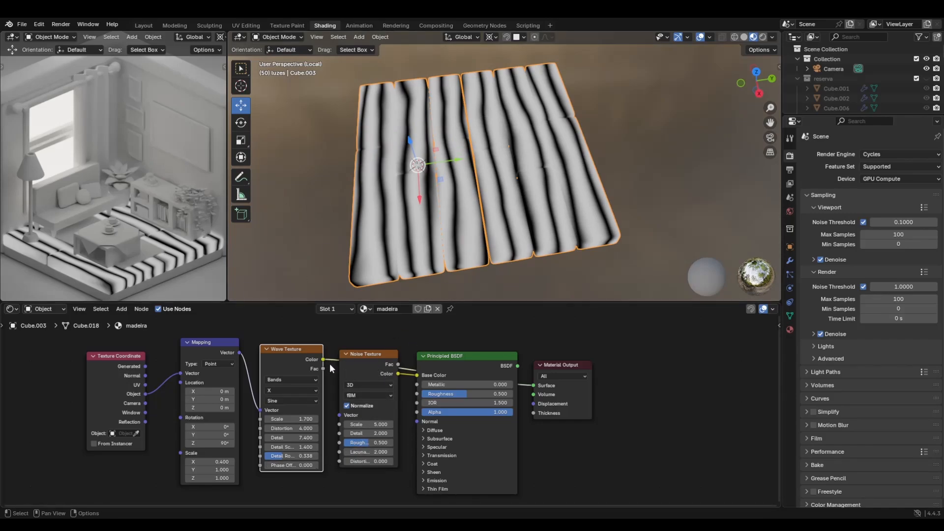
# Reconnect the Wave Texture's color to the Noise Texture's vector, inspecting the noise preview before relinking the Principled BSDF to the Material Output
pyautogui.moveTo(322, 362); pyautogui.dragTo(346, 413)
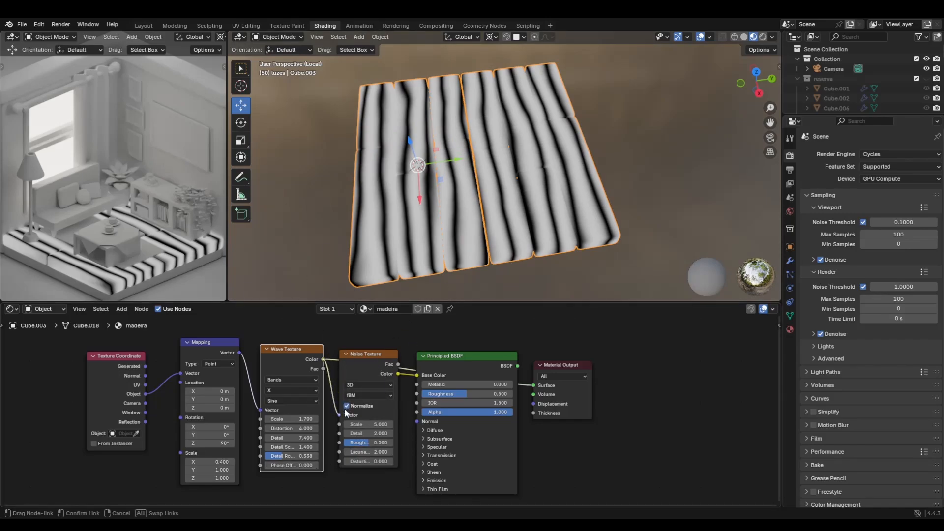
pyautogui.click(360, 362)
pyautogui.scroll(5, 412, 200)
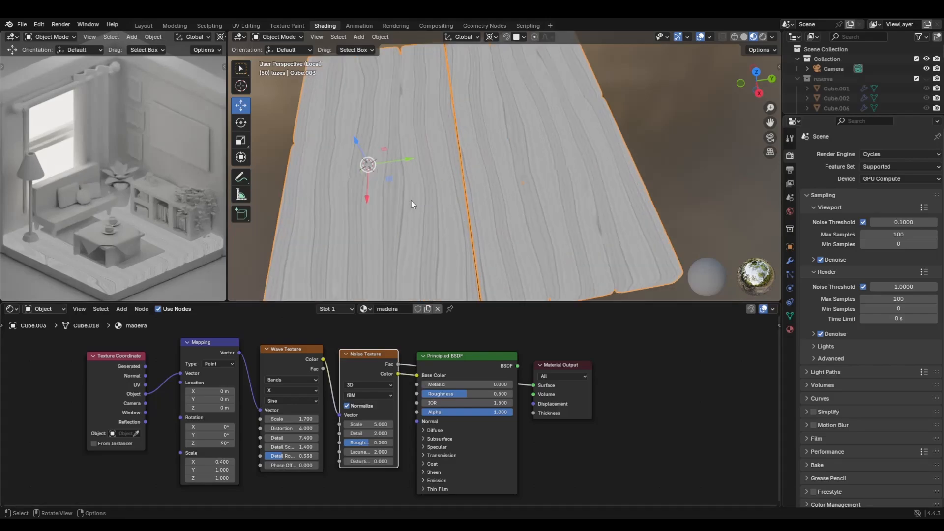
pyautogui.scroll(-5, 457, 216)
pyautogui.scroll(5, 460, 187)
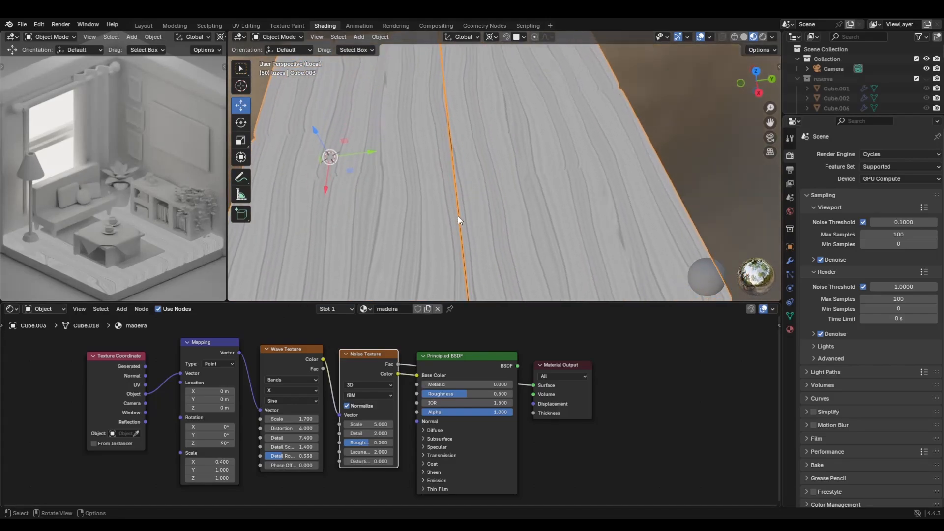
pyautogui.scroll(-1, 458, 217)
pyautogui.keyDown('ctrl'); pyautogui.keyDown('shift'); pyautogui.click(455, 367); pyautogui.keyUp('shift'); pyautogui.keyUp('ctrl')
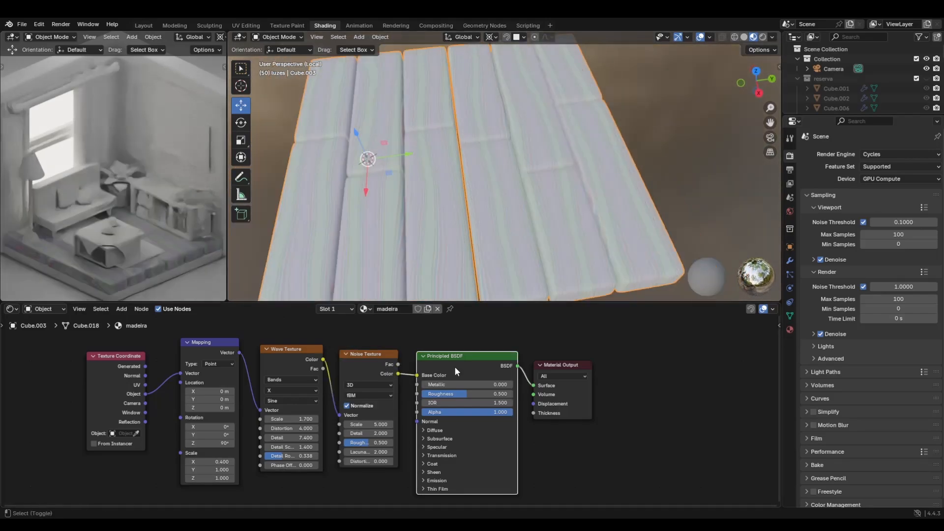
# Set the Noise Texture's scale to 3.8 and preview its output alone on the planks
pyautogui.scroll(3, 371, 390)
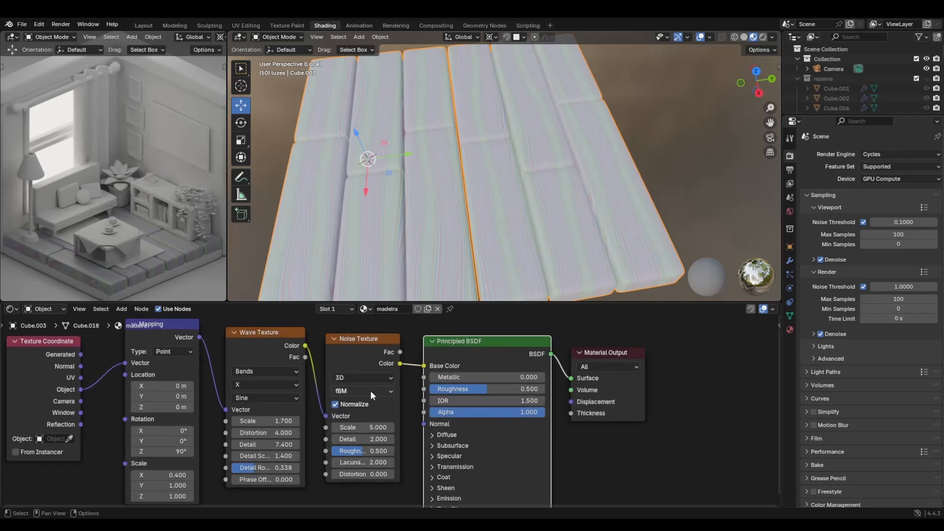
pyautogui.scroll(-1, 385, 265)
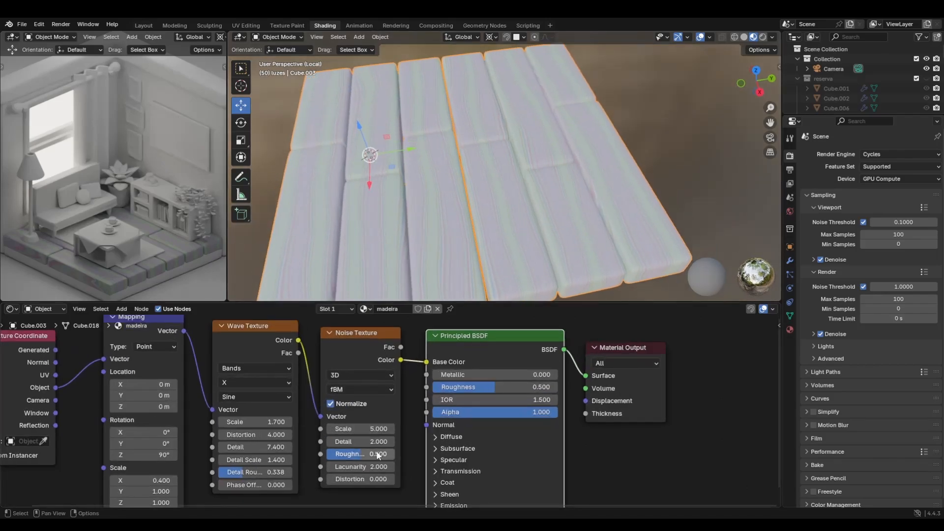
pyautogui.moveTo(362, 429)
pyautogui.mouseDown()
pyautogui.moveTo(389, 429)
pyautogui.moveTo(325, 429)
pyautogui.moveTo(352, 429)
pyautogui.mouseUp()
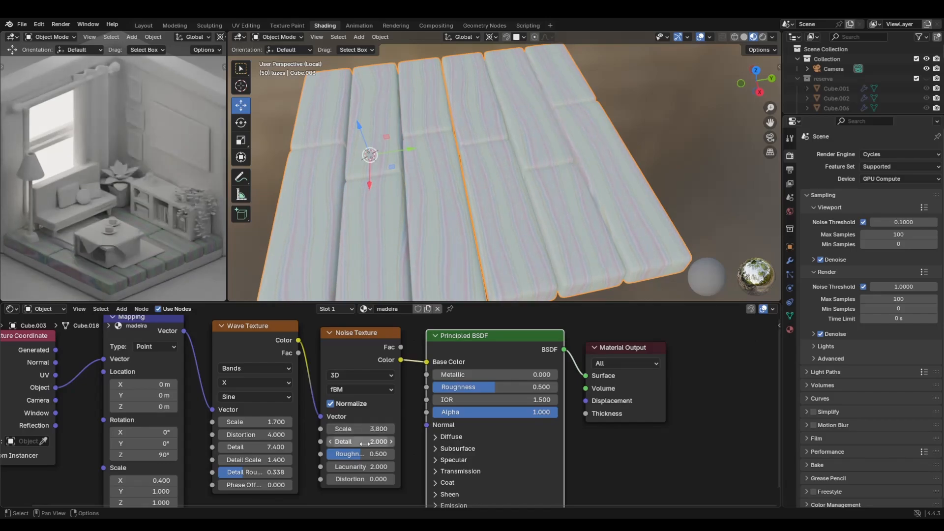
pyautogui.keyDown('ctrl'); pyautogui.keyDown('shift'); pyautogui.click(361, 344); pyautogui.keyUp('shift'); pyautogui.keyUp('ctrl')
pyautogui.moveTo(477, 338); pyautogui.dragTo(478, 335)
pyautogui.scroll(3, 425, 250)
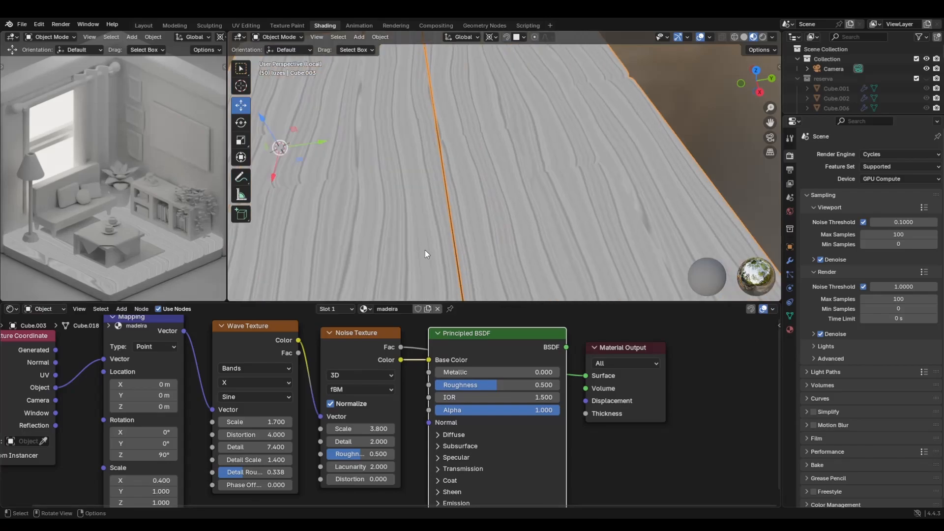
pyautogui.scroll(-4, 426, 252)
pyautogui.moveTo(427, 252); pyautogui.dragTo(484, 221, button='middle')
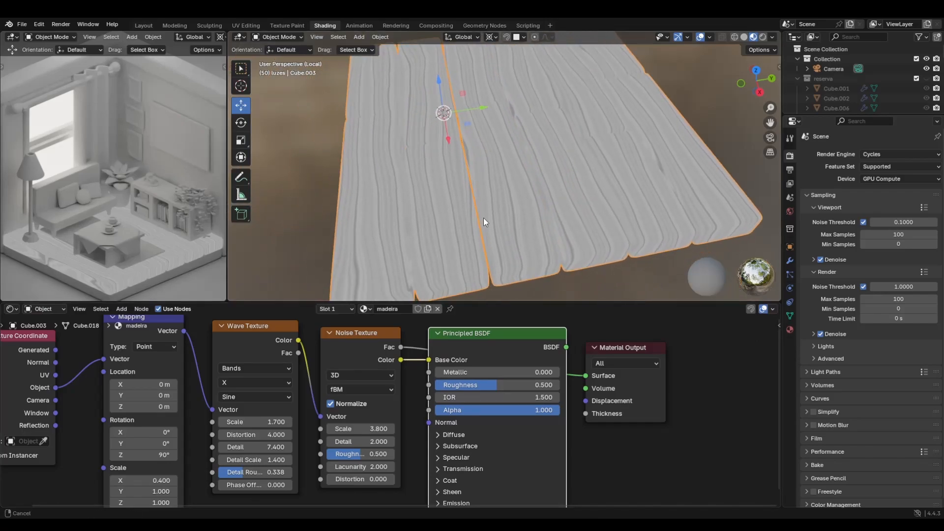
# Disconnect the Wave Texture from the Noise Texture and try the plain noise with scale 11 and detail 8.2
pyautogui.click(313, 369)
pyautogui.moveTo(321, 417); pyautogui.dragTo(305, 414)
pyautogui.scroll(-2, 478, 249)
pyautogui.scroll(4, 445, 198)
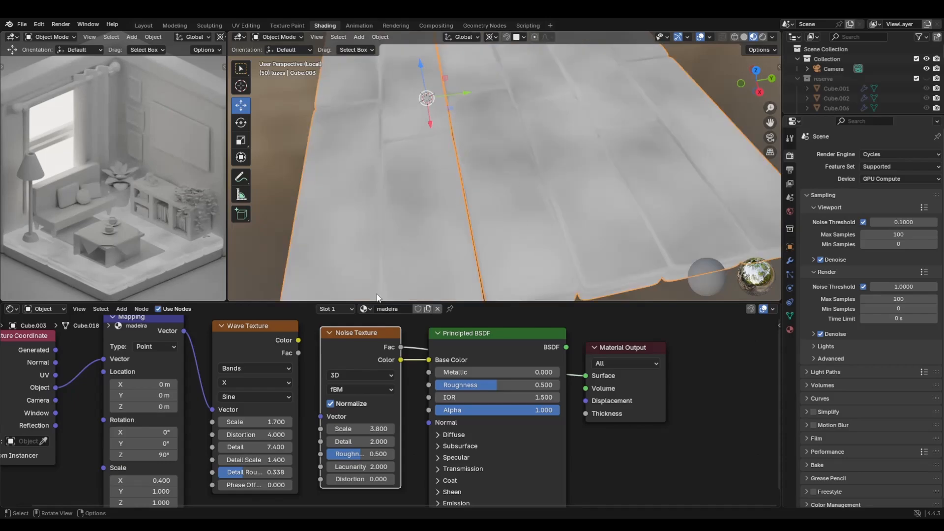
pyautogui.moveTo(359, 429)
pyautogui.mouseDown()
pyautogui.moveTo(453, 428)
pyautogui.moveTo(365, 428)
pyautogui.moveTo(376, 428)
pyautogui.mouseUp()
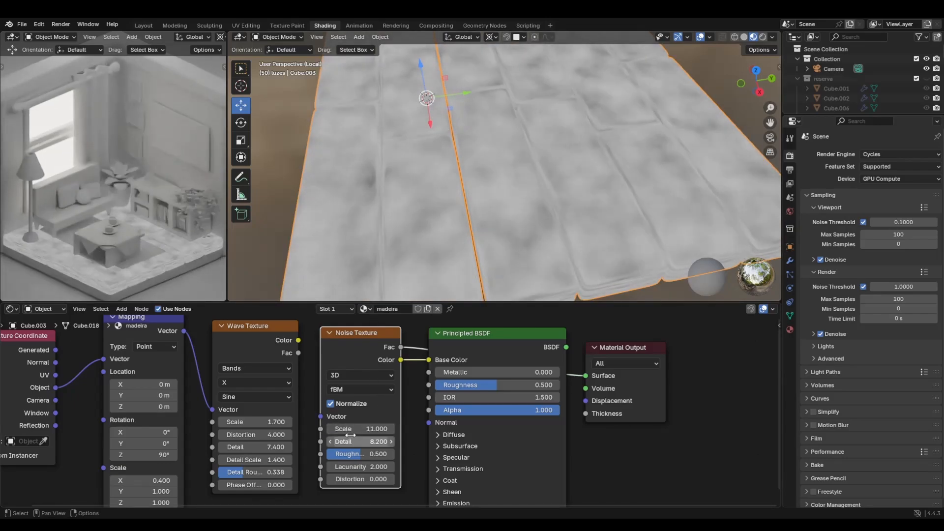
# Reset the Noise Texture's scale to 5 and detail to 2, and reconnect the Wave Texture's color to its vector
pyautogui.rightClick(339, 427)
pyautogui.click(339, 432)
pyautogui.rightClick(344, 442)
pyautogui.click(344, 442)
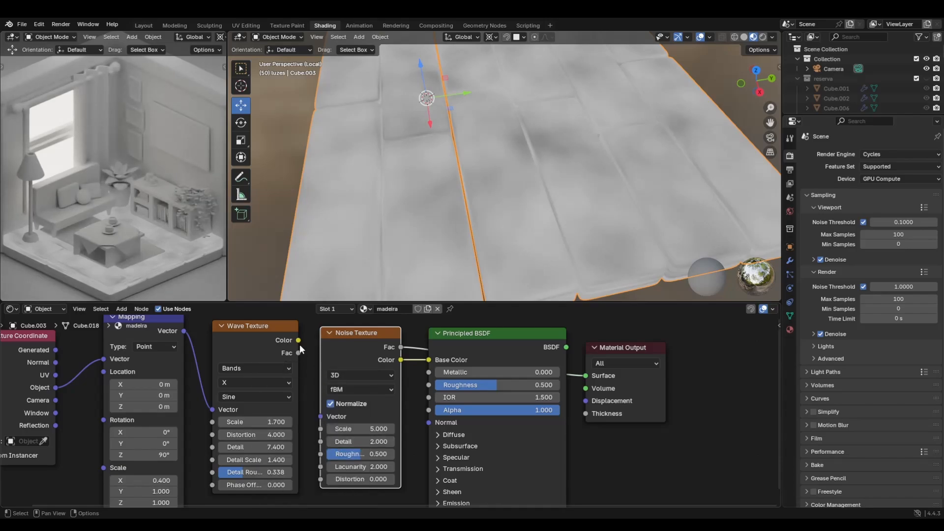
pyautogui.moveTo(299, 341); pyautogui.dragTo(321, 416)
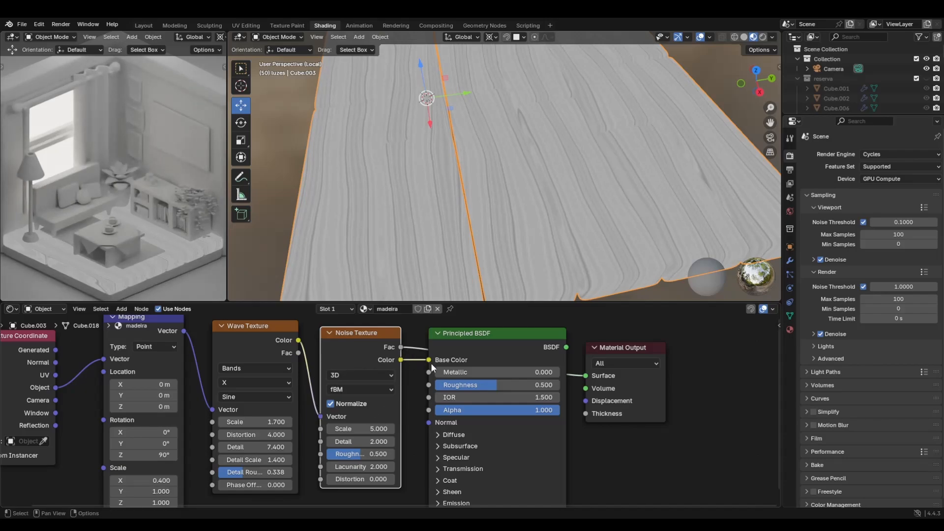
# Relink the Principled BSDF to the Material Output and insert a Color Ramp between the Noise Texture and the base color
pyautogui.keyDown('ctrl'); pyautogui.keyDown('shift'); pyautogui.click(480, 351); pyautogui.keyUp('shift'); pyautogui.keyUp('ctrl')
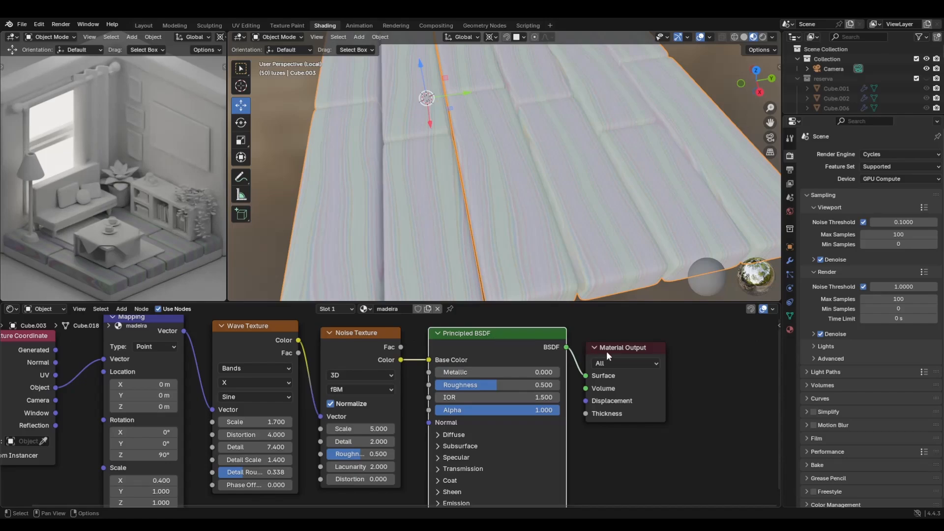
pyautogui.moveTo(608, 351); pyautogui.dragTo(663, 351)
pyautogui.moveTo(536, 334); pyautogui.dragTo(590, 358)
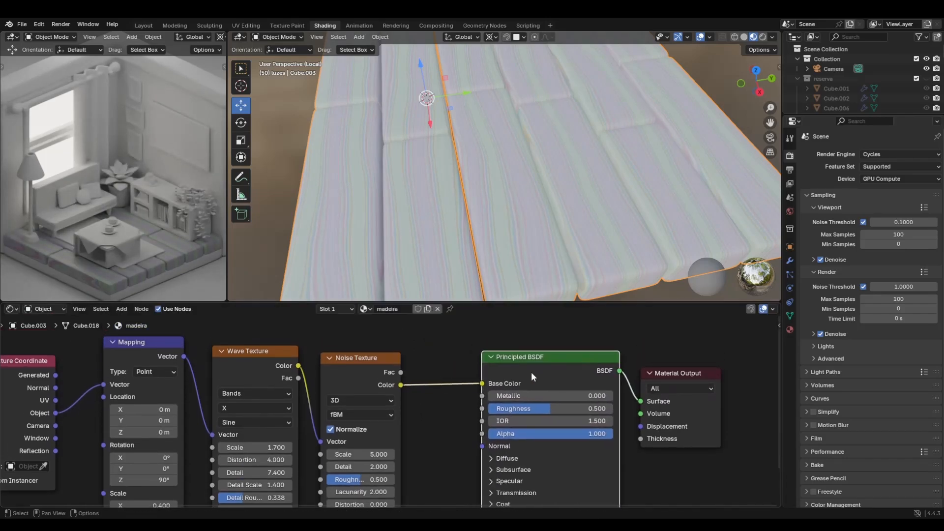
pyautogui.click(419, 429)
pyautogui.hotkey('shift', 'a')
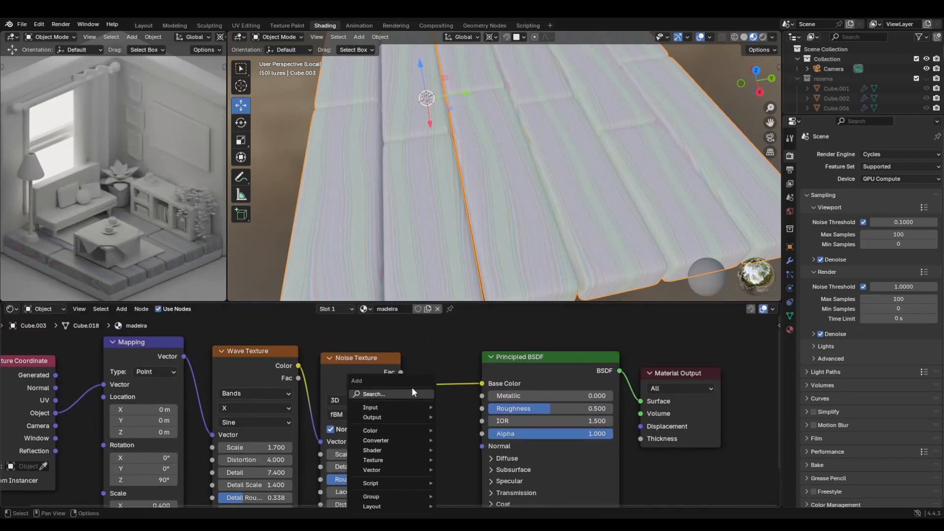
pyautogui.write('colo')
pyautogui.click(450, 415)
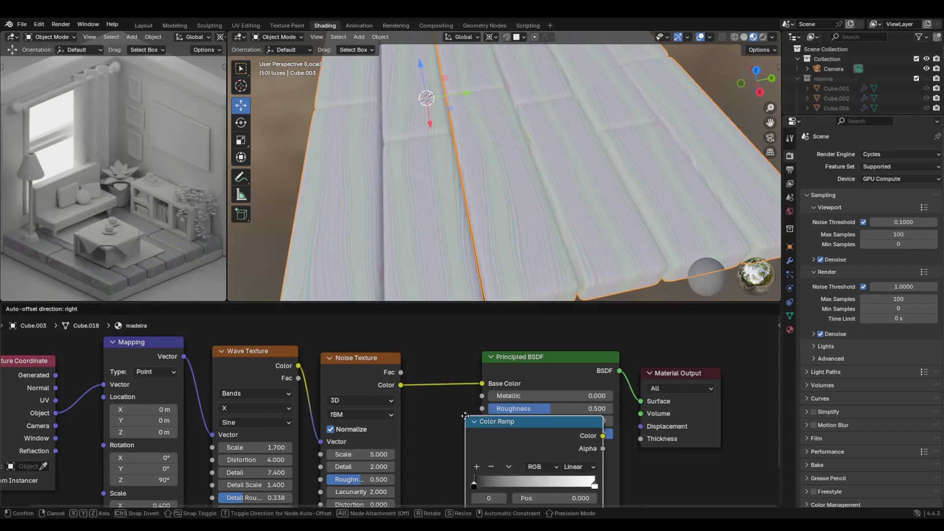
pyautogui.click(413, 375)
pyautogui.scroll(-5, 542, 393)
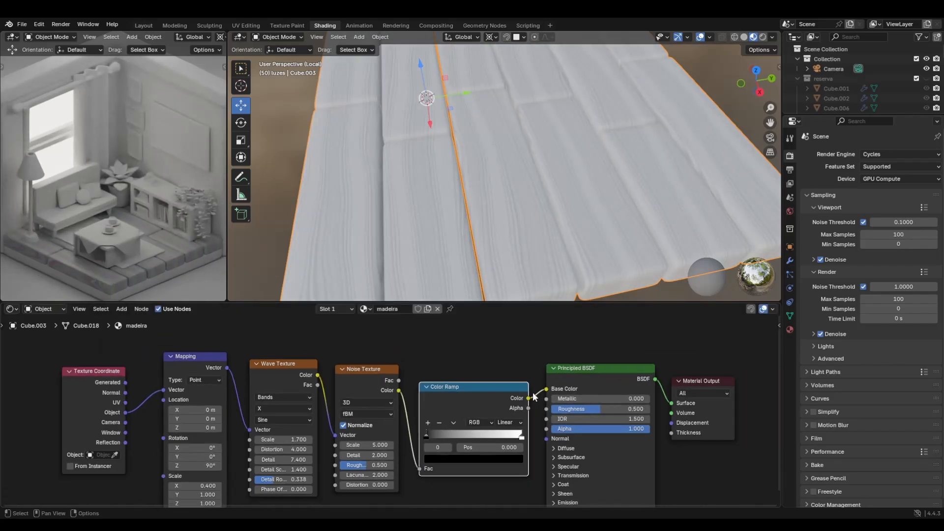
# Reverse the Color Ramp so it starts at white, and move the black stop to position 0.655
pyautogui.moveTo(507, 352); pyautogui.dragTo(493, 337, button='middle')
pyautogui.scroll(5, 510, 369)
pyautogui.moveTo(426, 423); pyautogui.dragTo(398, 430)
pyautogui.press('g')
pyautogui.moveTo(527, 424)
pyautogui.mouseDown()
pyautogui.moveTo(548, 422)
pyautogui.moveTo(514, 423)
pyautogui.mouseUp()
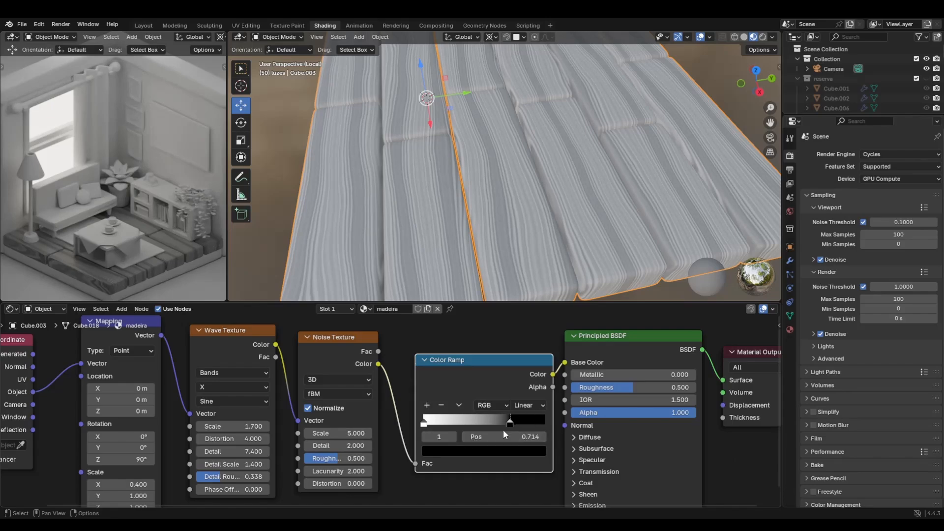
pyautogui.moveTo(511, 422); pyautogui.dragTo(503, 420)
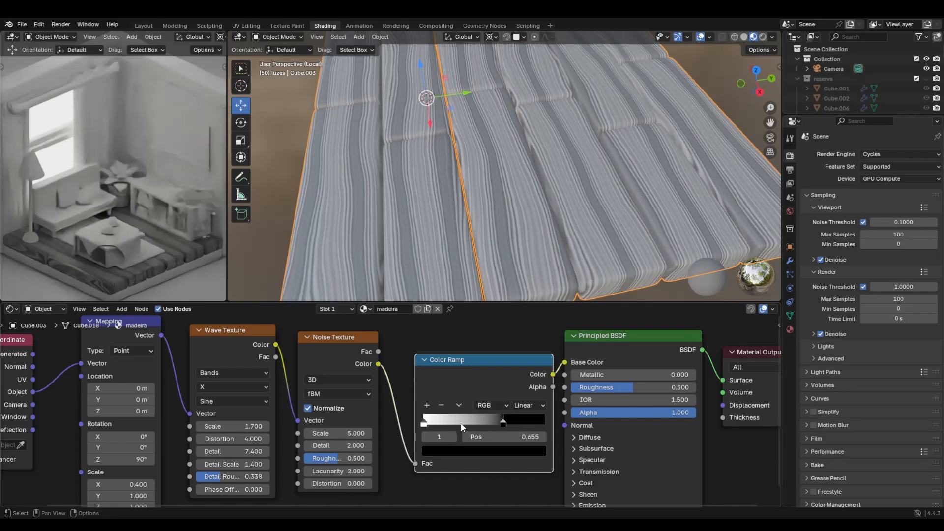
# Set the Noise Texture's scale to 6.8, detail to 2.5 and roughness to 0.675, and undo the last trial adjustments
pyautogui.moveTo(308, 434); pyautogui.dragTo(344, 434)
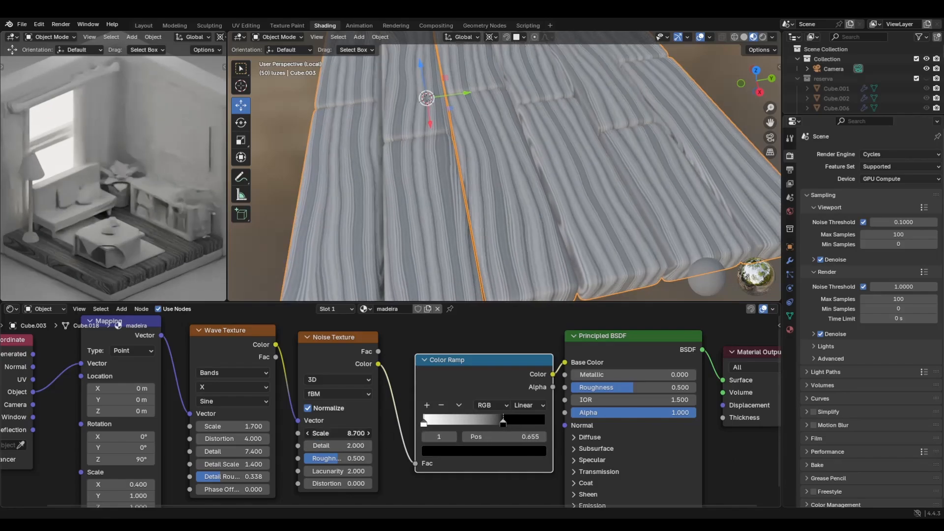
pyautogui.scroll(-3, 480, 285)
pyautogui.moveTo(480, 286); pyautogui.dragTo(476, 276, button='middle')
pyautogui.scroll(2, 477, 277)
pyautogui.moveTo(344, 458); pyautogui.dragTo(346, 483)
pyautogui.hotkey('ctrl', 'z')
pyautogui.hotkey('ctrl', 'z')
pyautogui.hotkey('ctrl', 'z')
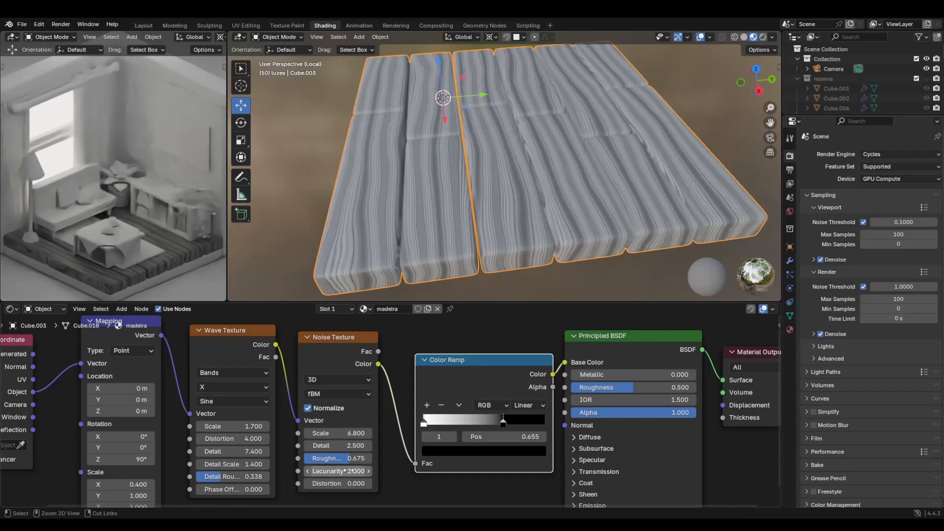
# Set the Noise Texture's scale to 11.1 and detail to 2, and the Wave Texture's scale to 0.7, distortion to 7.5 and detail to 9.9
pyautogui.moveTo(340, 434); pyautogui.dragTo(315, 433)
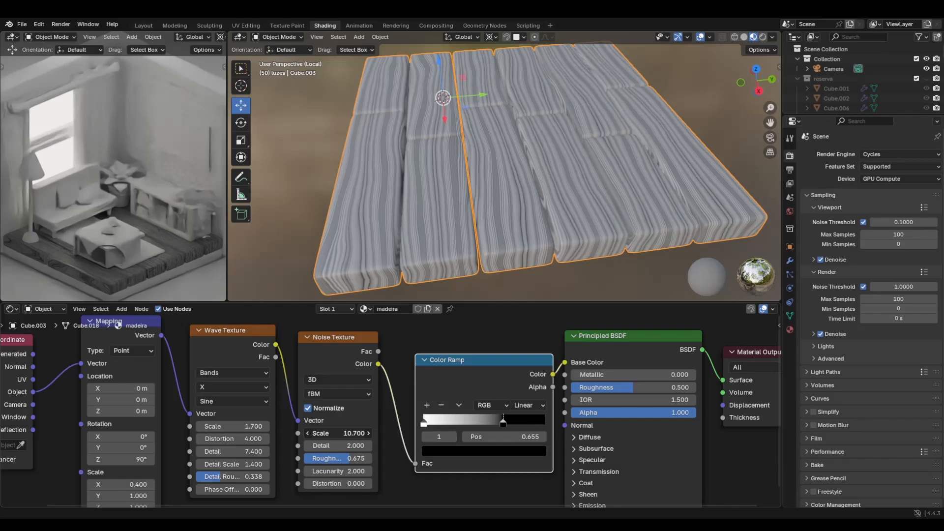
pyautogui.moveTo(339, 433); pyautogui.dragTo(341, 434)
pyautogui.moveTo(256, 426)
pyautogui.mouseDown()
pyautogui.moveTo(221, 439)
pyautogui.moveTo(243, 439)
pyautogui.mouseUp()
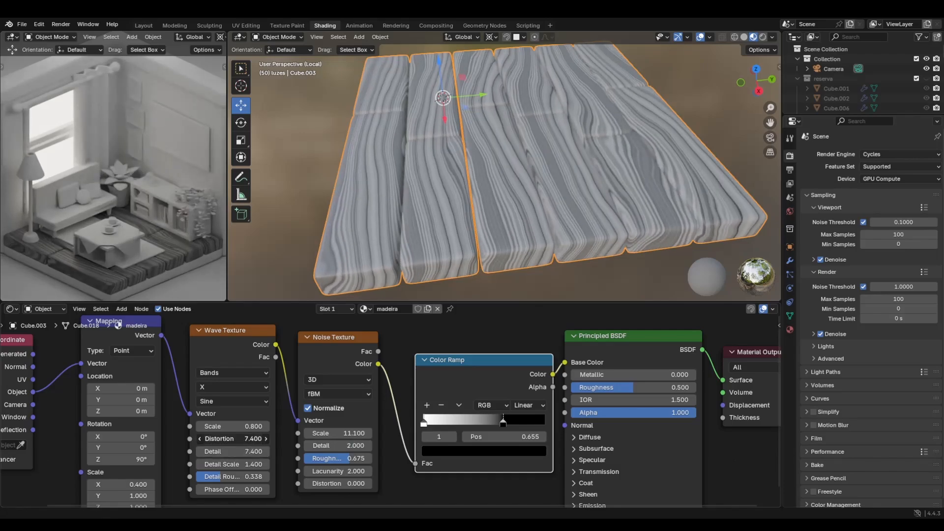
pyautogui.moveTo(234, 427)
pyautogui.mouseDown()
pyautogui.moveTo(202, 426)
pyautogui.moveTo(231, 427)
pyautogui.mouseUp()
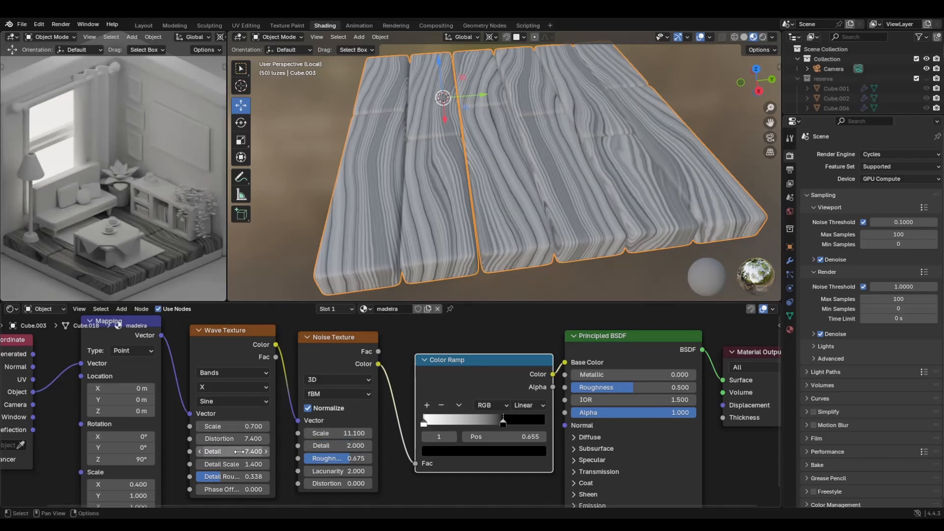
pyautogui.moveTo(257, 452); pyautogui.dragTo(194, 438)
pyautogui.moveTo(233, 439); pyautogui.dragTo(305, 439)
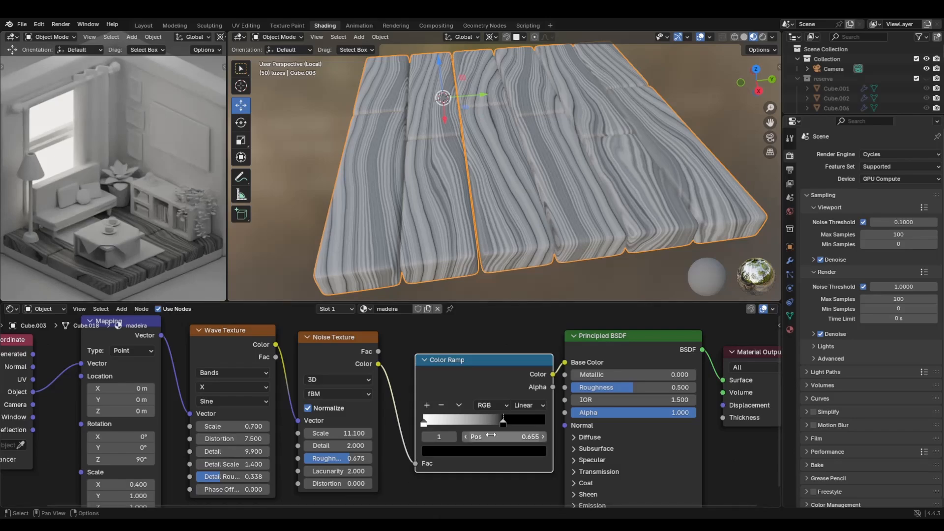
# Change the Color Ramp's white stop to a light peach-orange wood tone
pyautogui.click(425, 424)
pyautogui.click(448, 453)
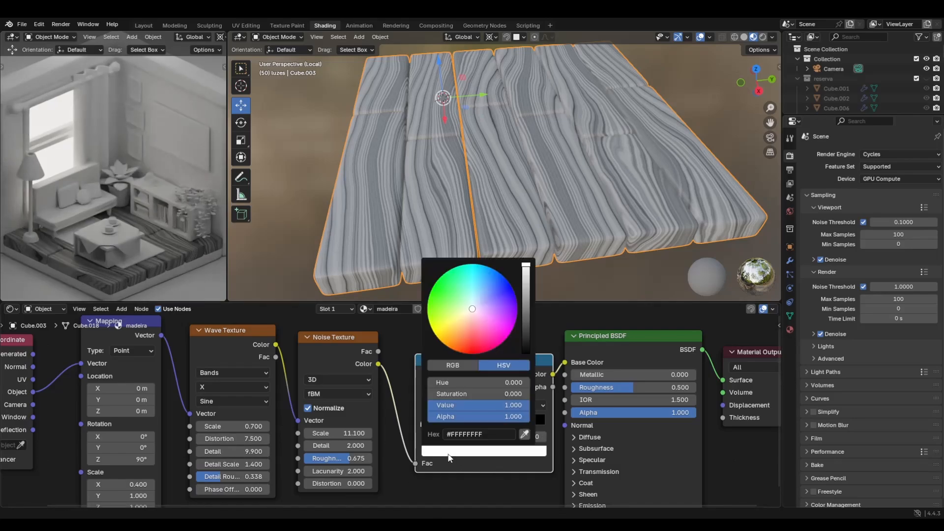
pyautogui.click(465, 326)
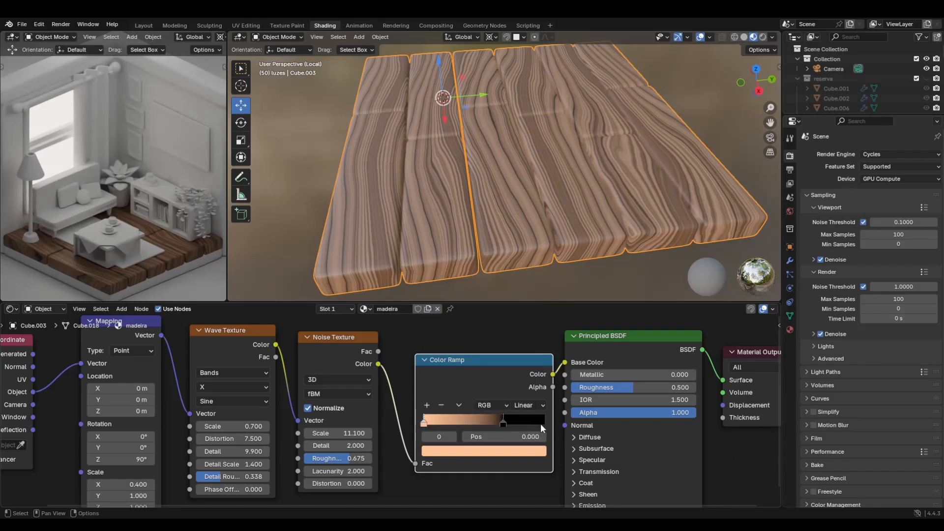
# Change the Color Ramp's black stop to the very dark brown #2E1E13
pyautogui.click(501, 424)
pyautogui.click(506, 447)
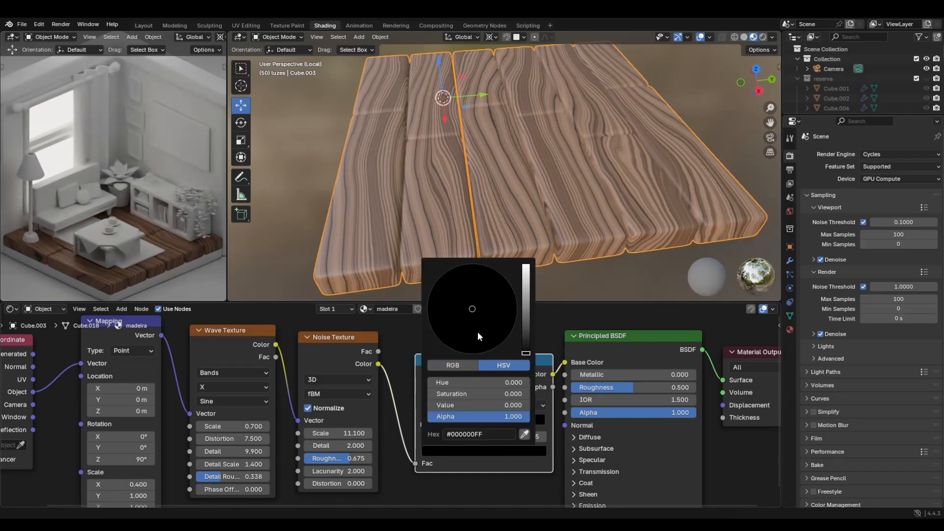
pyautogui.moveTo(526, 353); pyautogui.dragTo(528, 340)
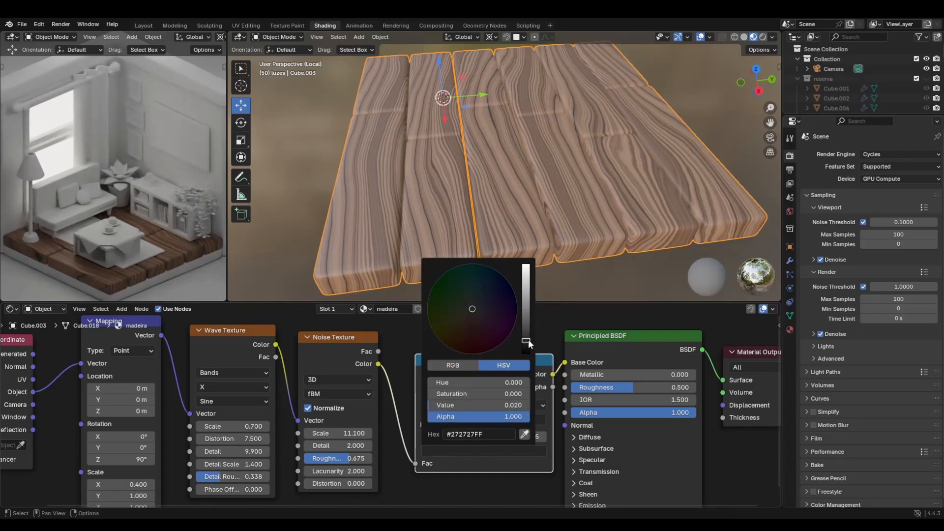
pyautogui.moveTo(473, 325); pyautogui.dragTo(462, 339)
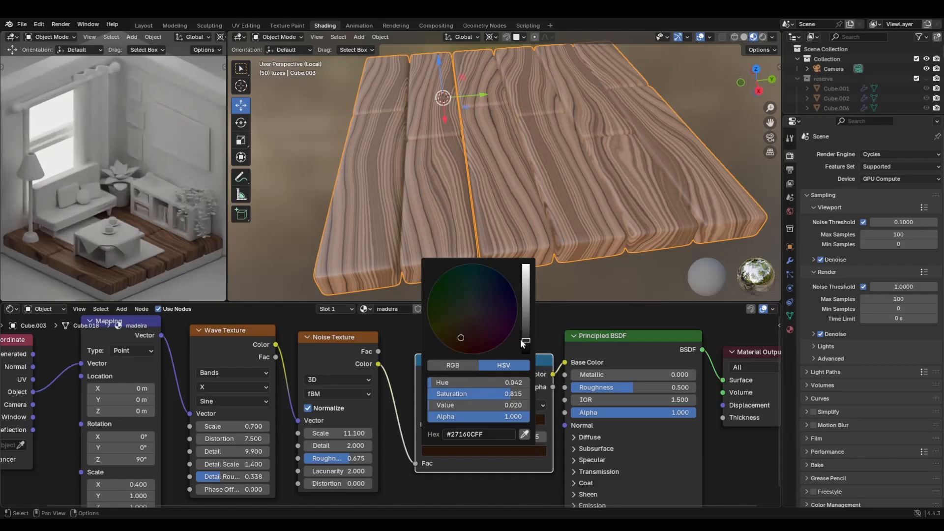
pyautogui.moveTo(526, 340); pyautogui.dragTo(526, 333)
pyautogui.moveTo(461, 337); pyautogui.dragTo(462, 332)
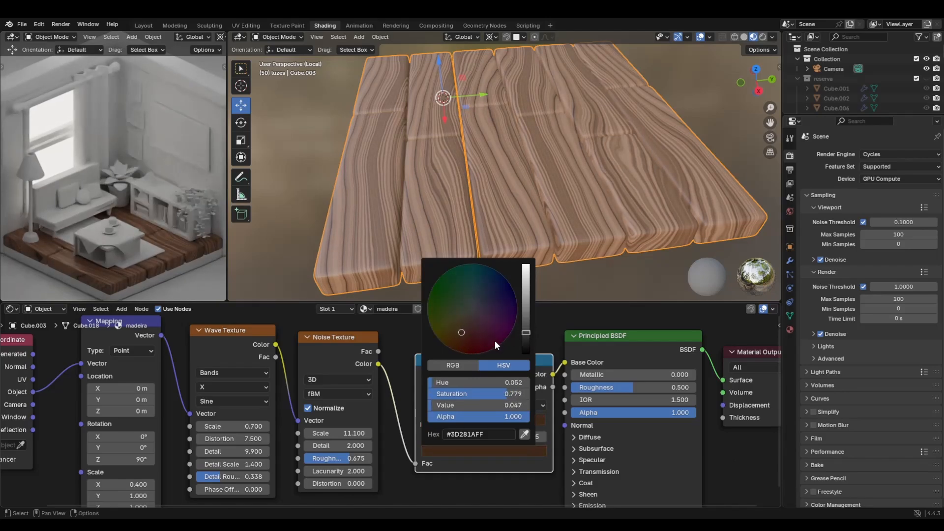
pyautogui.moveTo(526, 336); pyautogui.dragTo(526, 338)
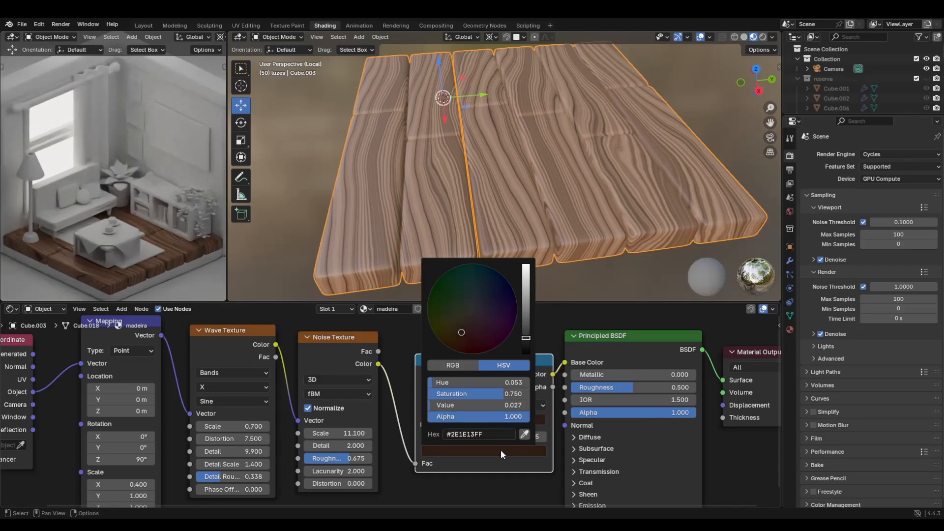
# Adjust the Color Ramp's light stop to peach #FFC79D and move the dark stop to position 0.732
pyautogui.click(425, 424)
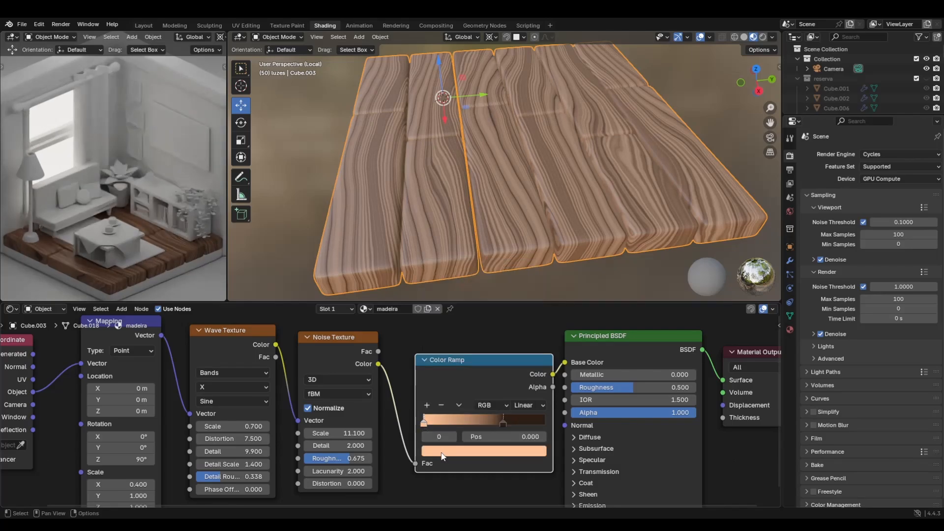
pyautogui.click(453, 452)
pyautogui.moveTo(474, 329)
pyautogui.mouseDown()
pyautogui.moveTo(458, 332)
pyautogui.moveTo(464, 328)
pyautogui.mouseUp()
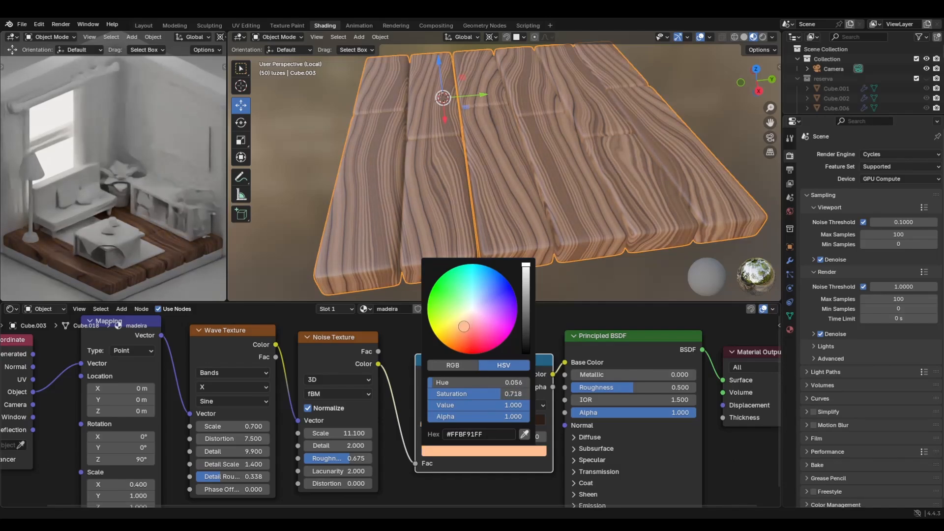
pyautogui.moveTo(463, 395)
pyautogui.mouseDown()
pyautogui.moveTo(447, 395)
pyautogui.moveTo(464, 382)
pyautogui.mouseUp()
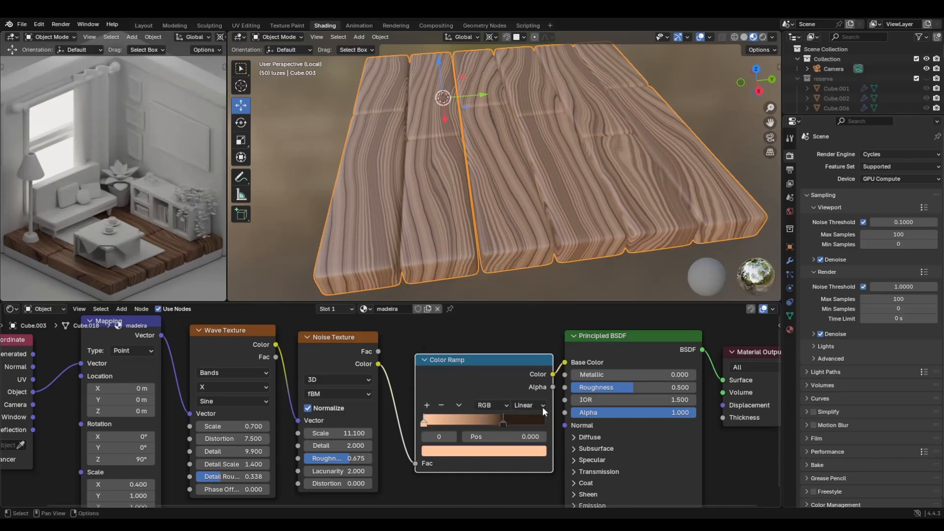
pyautogui.moveTo(509, 424); pyautogui.dragTo(518, 422)
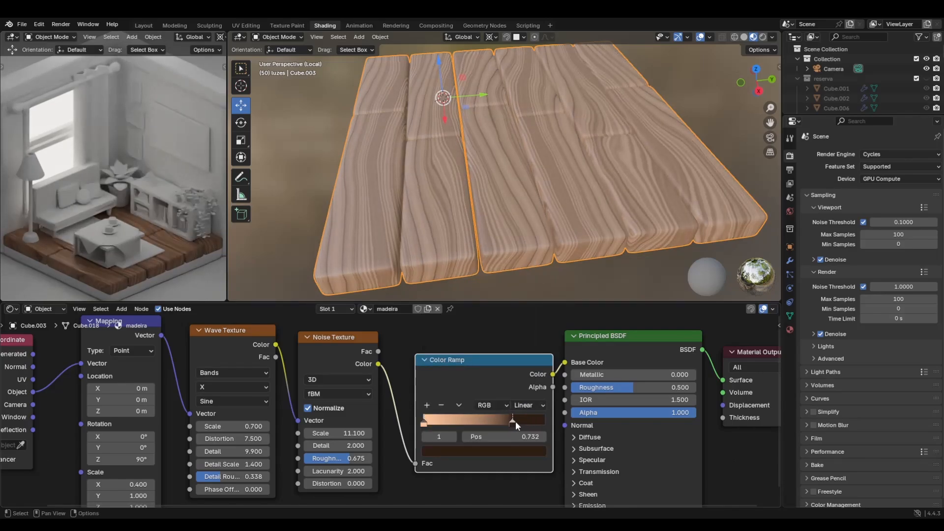
# Raise the Wave Texture's scale to 1.7 and its detail to 11.3 for denser wood grain
pyautogui.moveTo(428, 255); pyautogui.dragTo(536, 239, button='middle')
pyautogui.moveTo(231, 427); pyautogui.dragTo(256, 427)
pyautogui.moveTo(451, 237); pyautogui.dragTo(471, 170, button='middle')
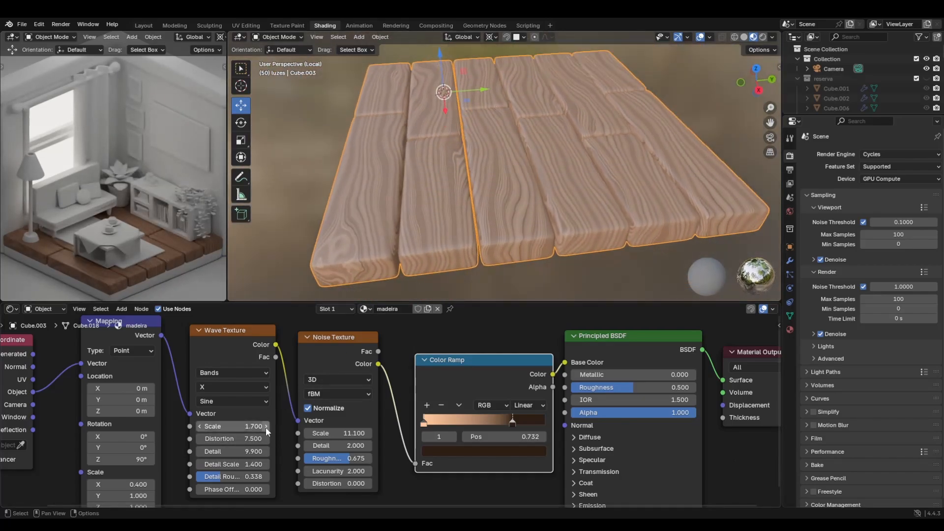
pyautogui.moveTo(233, 452); pyautogui.dragTo(251, 453)
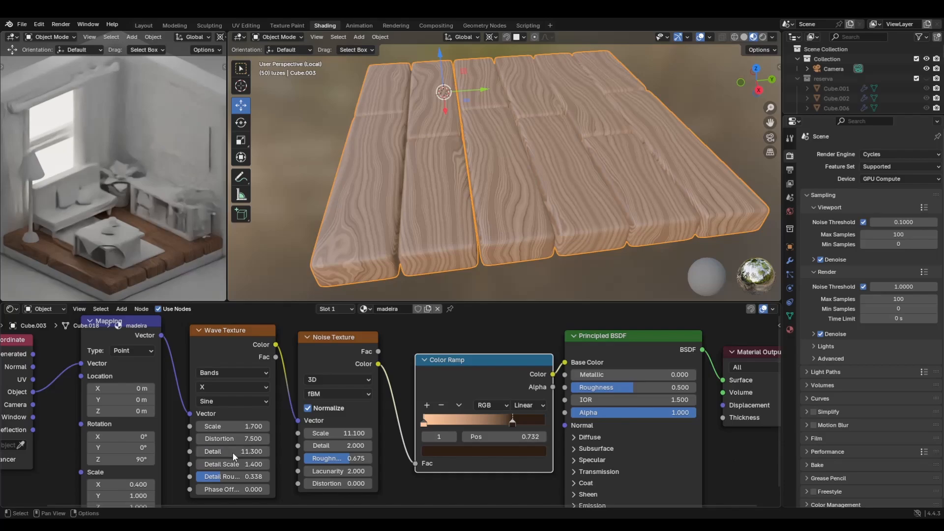
# Check the floor grain in the room preview and reduce the Wave Texture's scale to 1.1
pyautogui.scroll(-1, 148, 448)
pyautogui.moveTo(185, 481); pyautogui.dragTo(187, 466, button='middle')
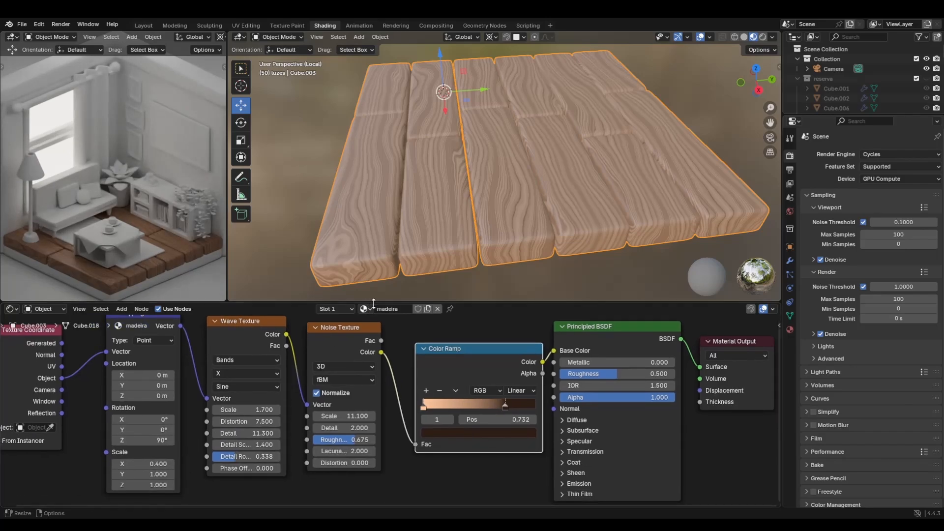
pyautogui.scroll(1, 391, 413)
pyautogui.scroll(4, 139, 268)
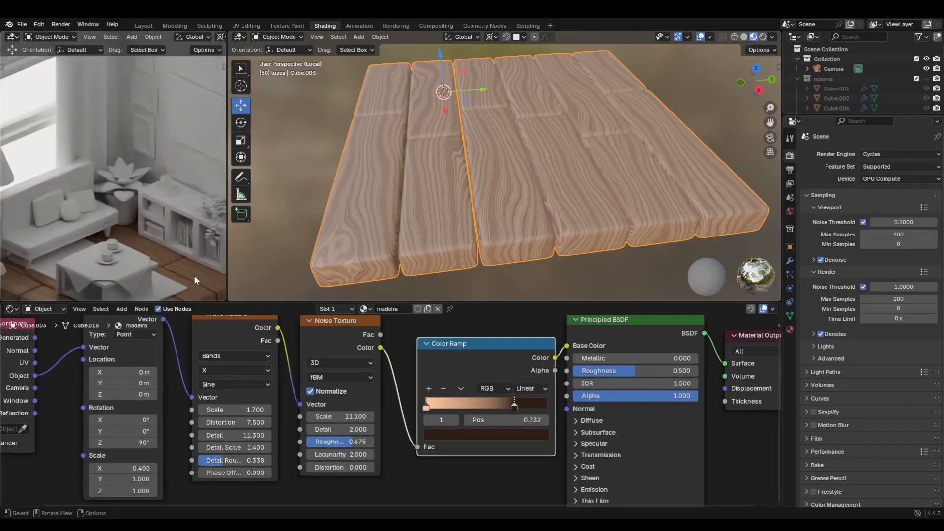
pyautogui.scroll(-4, 183, 266)
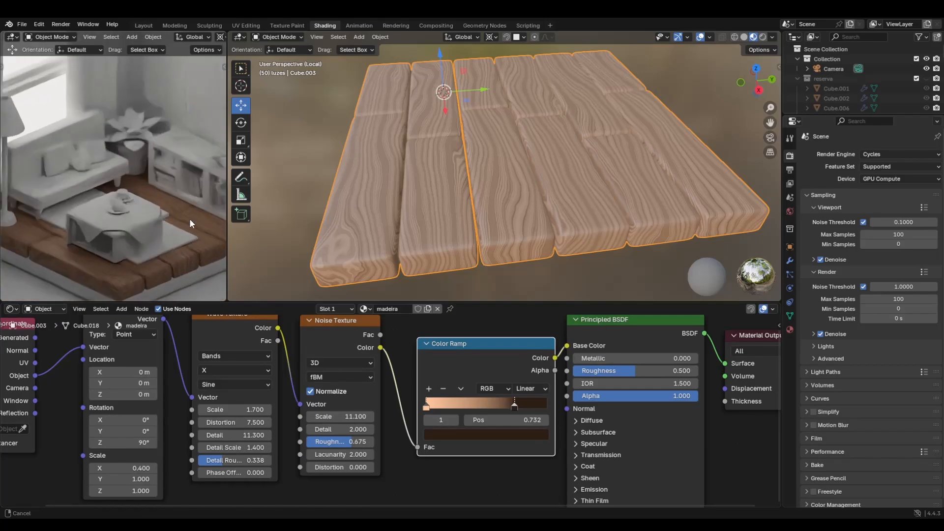
pyautogui.scroll(-2, 181, 243)
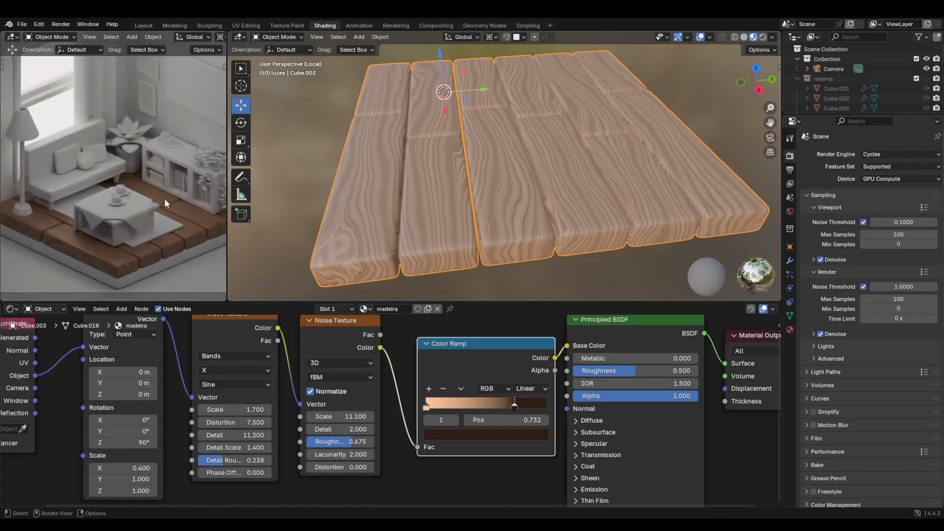
pyautogui.moveTo(235, 410); pyautogui.dragTo(214, 409)
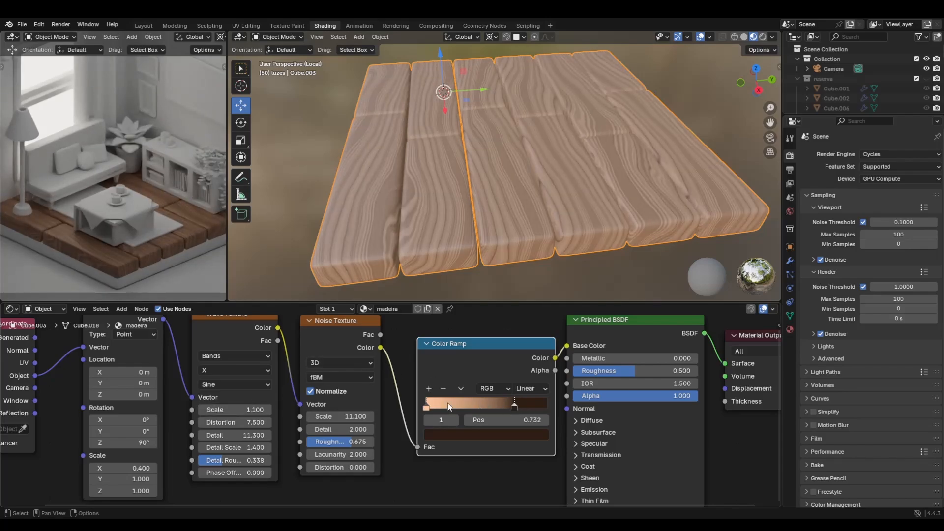
# Darken the Color Ramp's light stop to a muted peach-brown with a value of 0.726
pyautogui.click(426, 408)
pyautogui.click(457, 435)
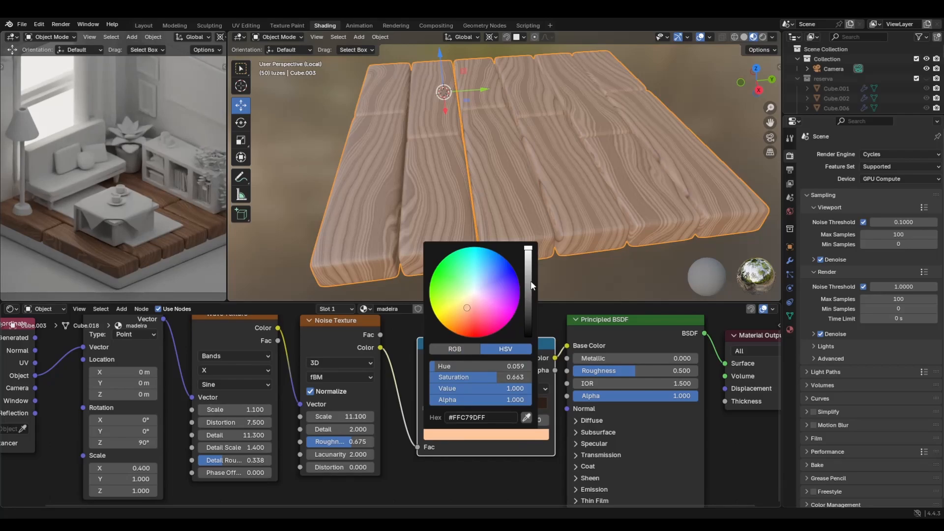
pyautogui.moveTo(531, 282); pyautogui.dragTo(531, 256)
pyautogui.click(464, 320)
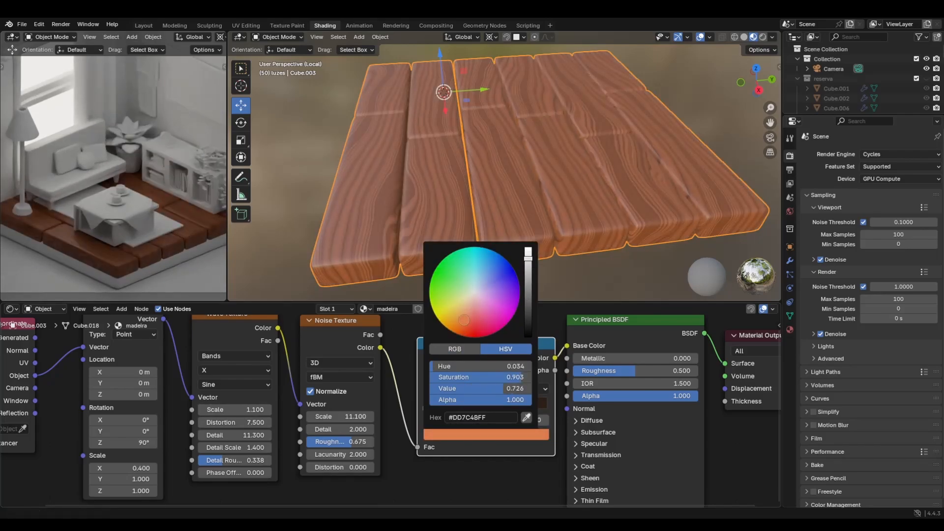
pyautogui.moveTo(464, 319); pyautogui.dragTo(468, 308)
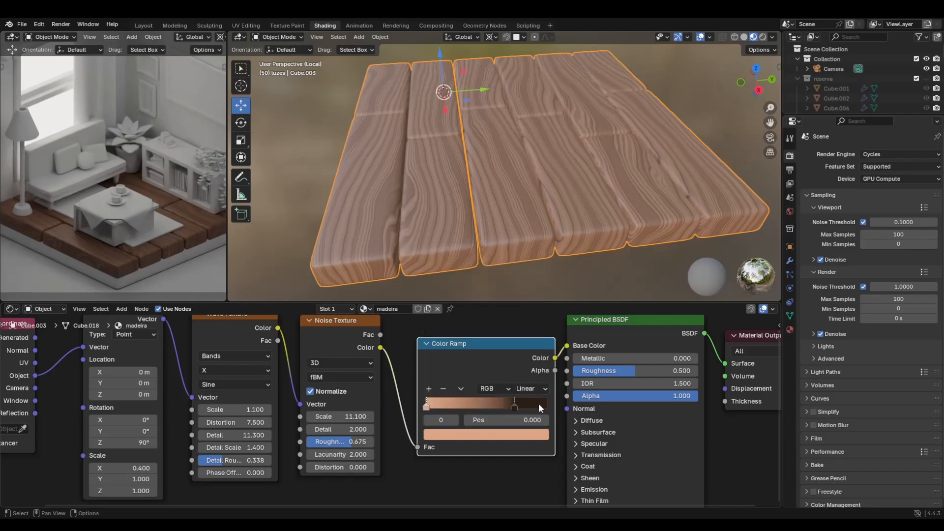
# Move the Color Ramp's dark stop to position 0.855 and lighten its color to brown #472F1E
pyautogui.moveTo(514, 403); pyautogui.dragTo(528, 401)
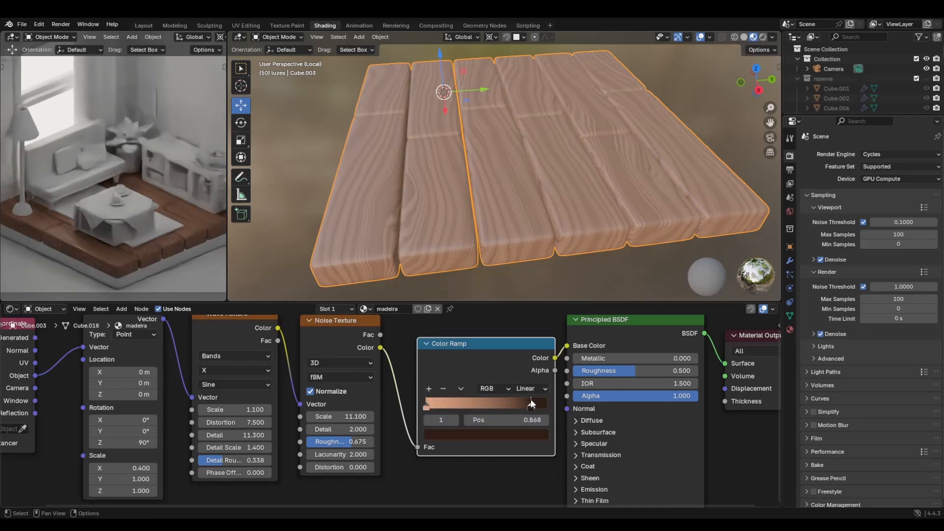
pyautogui.click(530, 436)
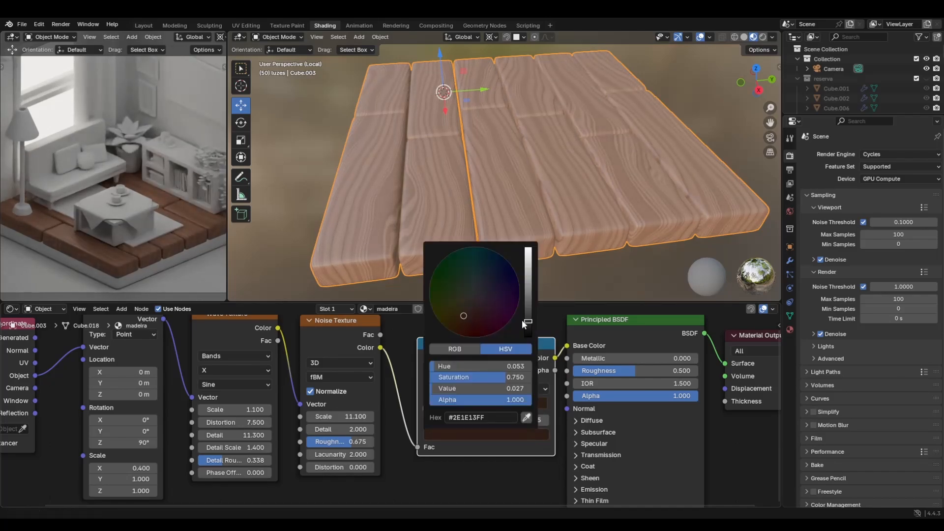
pyautogui.moveTo(525, 322); pyautogui.dragTo(528, 304)
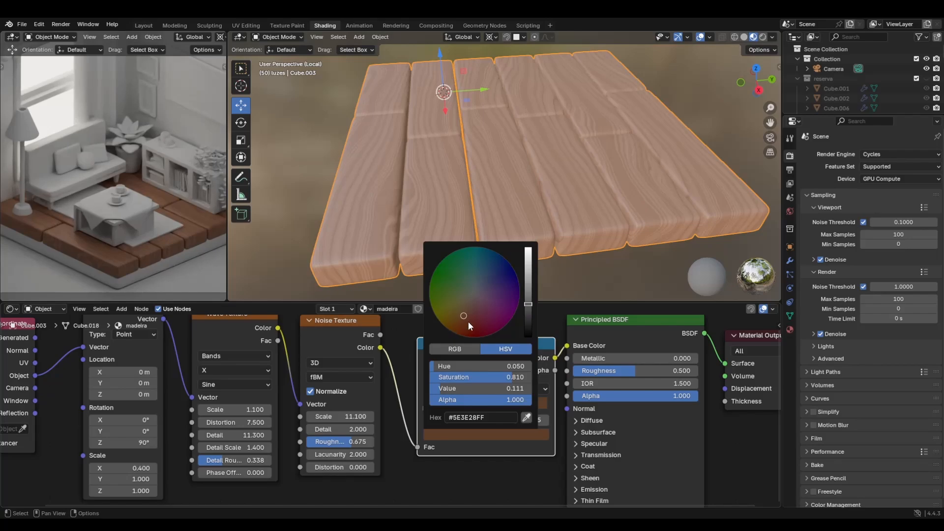
pyautogui.click(528, 315)
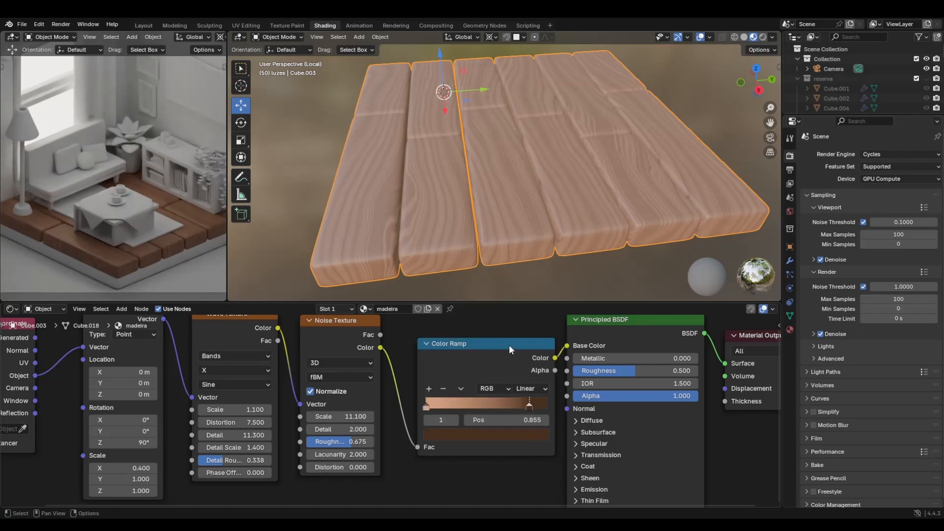
# Duplicate the Color Ramp below the original and connect the copy's color output to the Principled BSDF's roughness
pyautogui.scroll(-2, 515, 343)
pyautogui.moveTo(547, 405); pyautogui.dragTo(555, 433, button='middle')
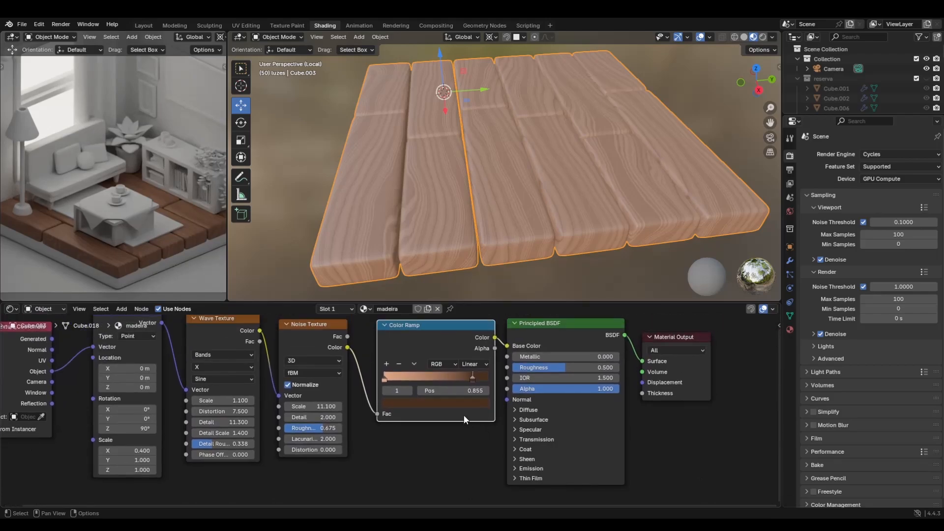
pyautogui.hotkey('shift', 'd')
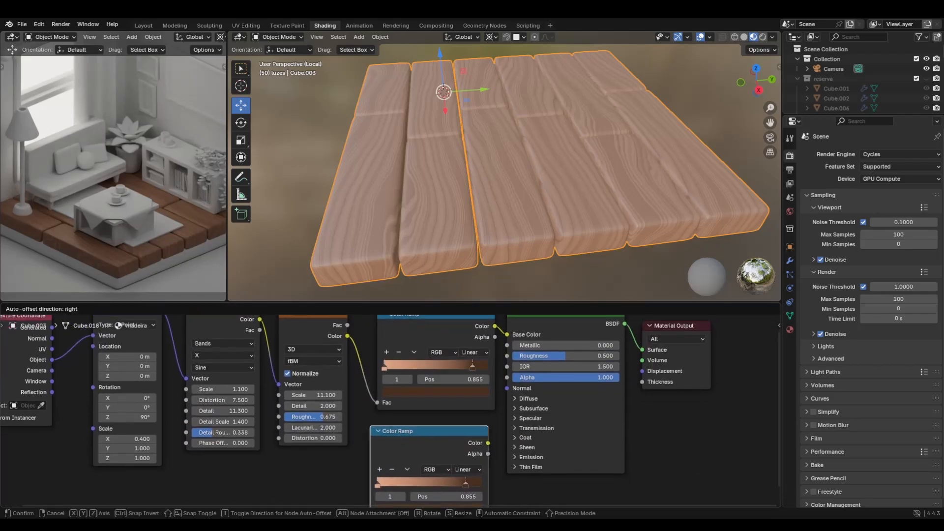
pyautogui.click(465, 448)
pyautogui.keyDown('shift'); pyautogui.scroll(5, 508, 428); pyautogui.keyUp('shift')
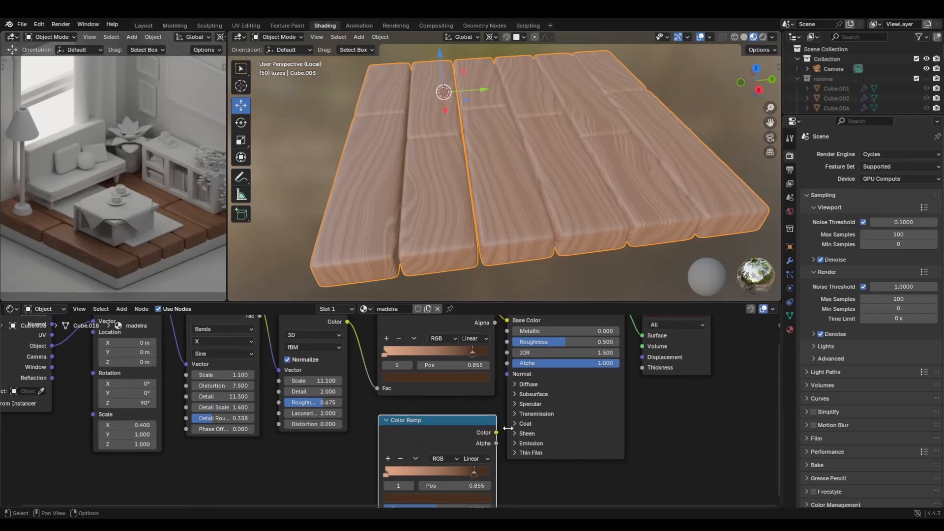
pyautogui.moveTo(496, 433)
pyautogui.mouseDown()
pyautogui.moveTo(507, 342)
pyautogui.moveTo(561, 336)
pyautogui.mouseUp()
pyautogui.scroll(-2, 598, 362)
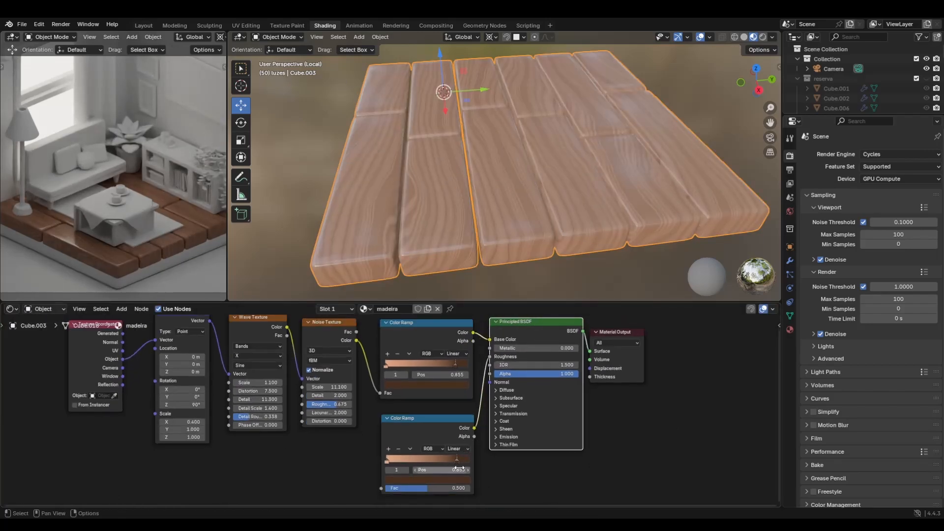
# Change the dark brown stop of the roughness Color Ramp to black
pyautogui.click(458, 480)
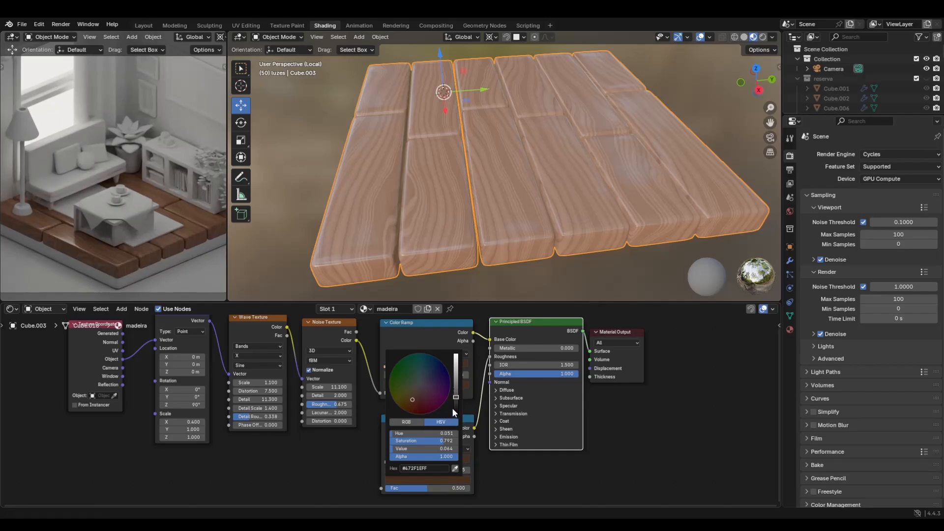
pyautogui.moveTo(453, 408); pyautogui.dragTo(455, 418)
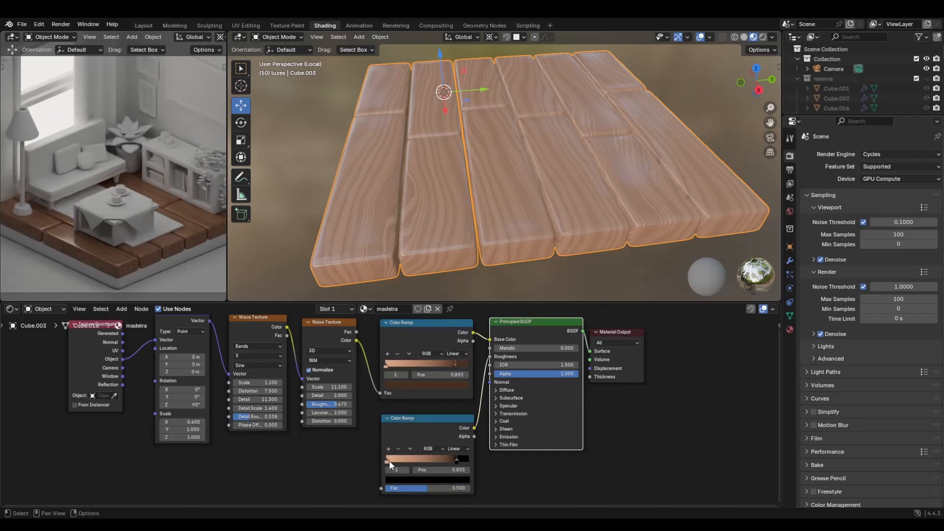
# Change the peach stop of the roughness Color Ramp to fully desaturated white
pyautogui.click(387, 462)
pyautogui.click(442, 479)
pyautogui.moveTo(457, 367); pyautogui.dragTo(456, 354)
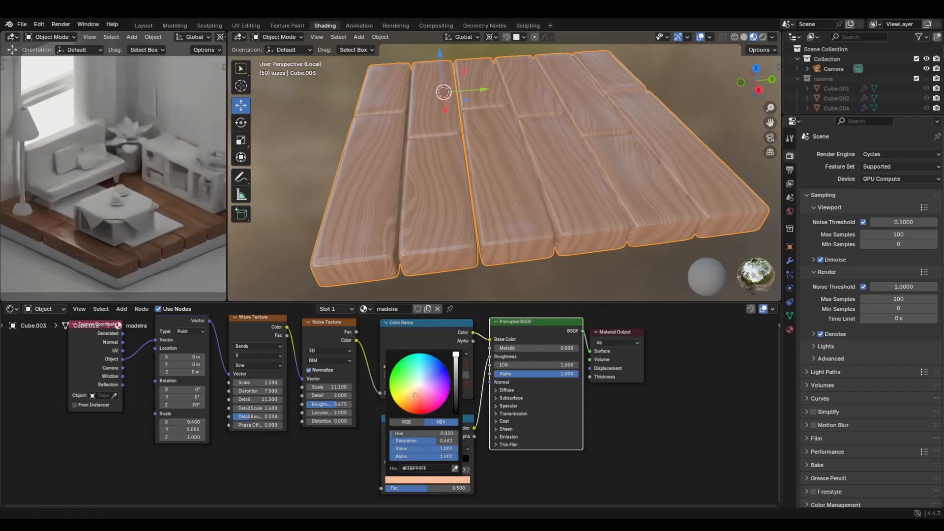
pyautogui.moveTo(414, 440); pyautogui.dragTo(379, 441)
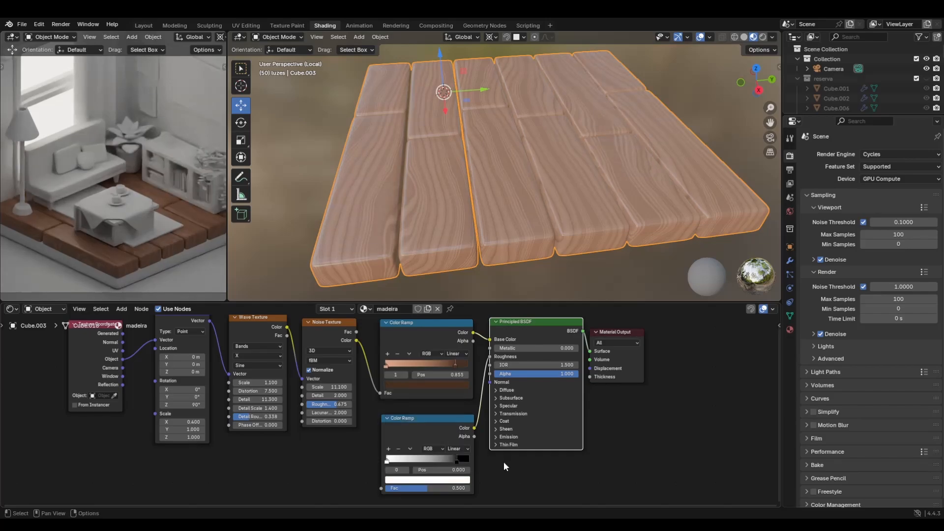
# Set the roughness Color Ramp's black stop to position 0.845 and its white stop to 0.155
pyautogui.moveTo(463, 462)
pyautogui.mouseDown()
pyautogui.moveTo(421, 462)
pyautogui.moveTo(471, 465)
pyautogui.moveTo(423, 465)
pyautogui.moveTo(474, 460)
pyautogui.moveTo(451, 456)
pyautogui.moveTo(464, 455)
pyautogui.mouseUp()
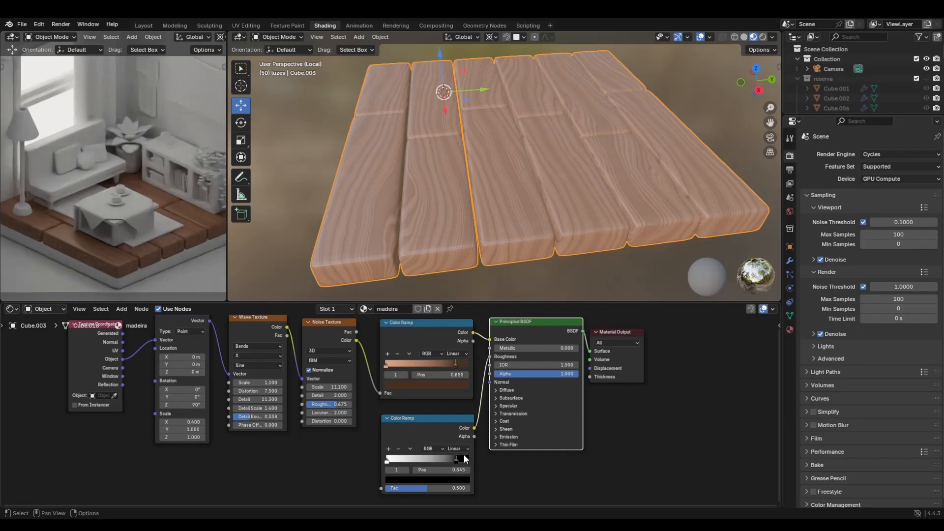
pyautogui.moveTo(387, 461)
pyautogui.mouseDown()
pyautogui.moveTo(439, 462)
pyautogui.moveTo(385, 467)
pyautogui.moveTo(407, 463)
pyautogui.mouseUp()
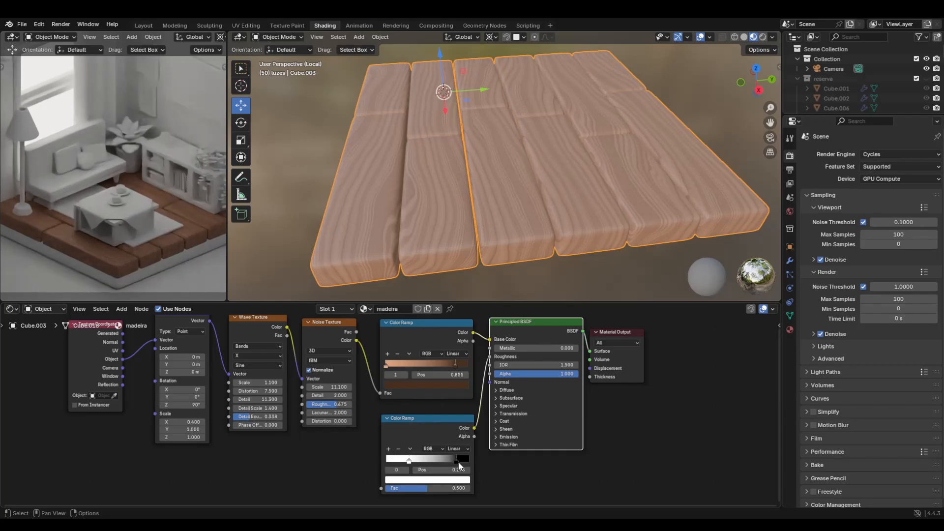
pyautogui.press('g')
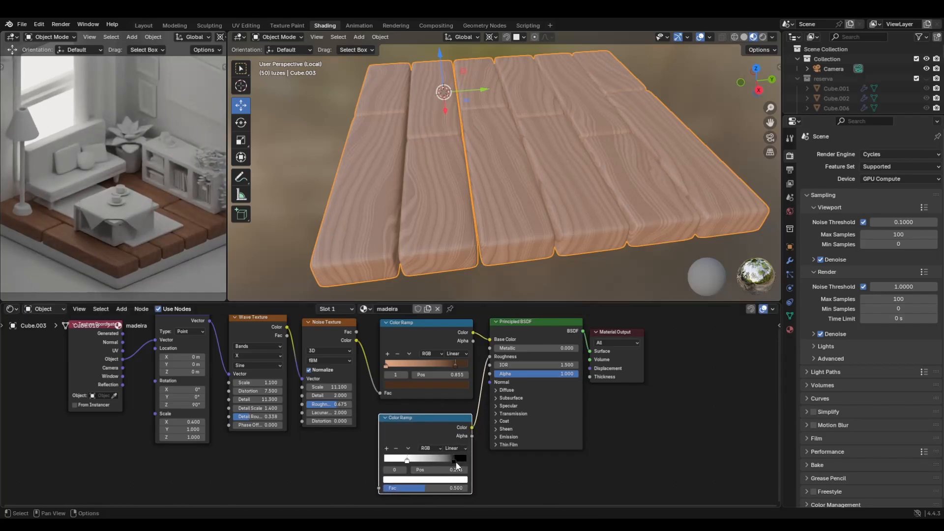
pyautogui.click(450, 466)
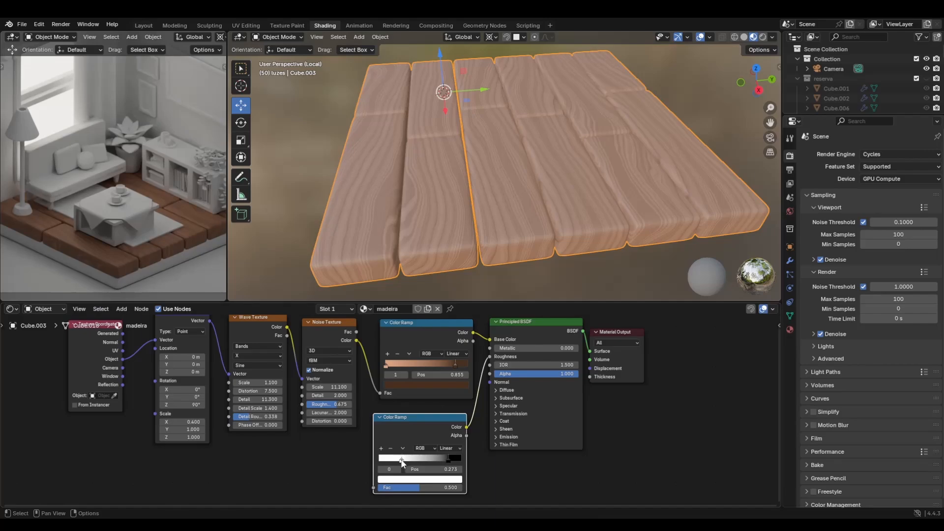
pyautogui.moveTo(402, 462); pyautogui.dragTo(394, 465)
pyautogui.scroll(-2, 474, 439)
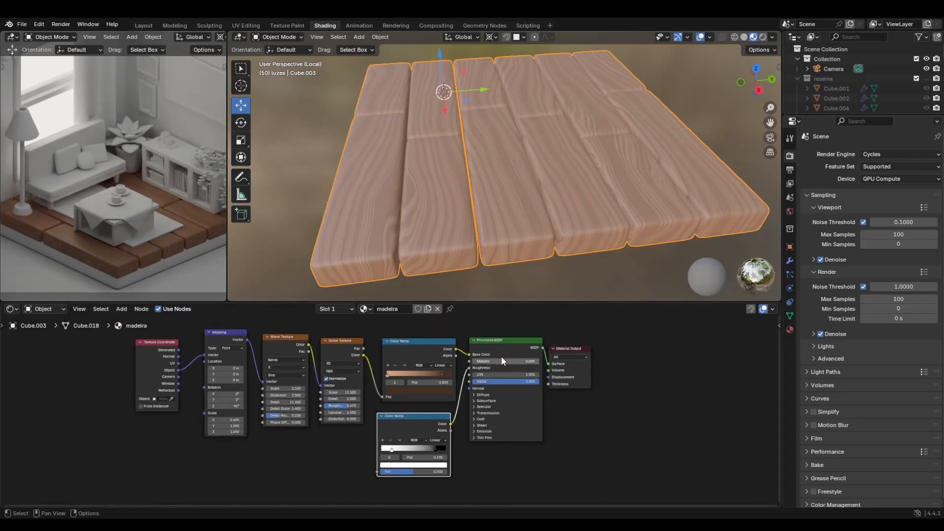
pyautogui.moveTo(574, 347); pyautogui.dragTo(581, 341)
# Add a Bump node and place it below the Noise Texture node
pyautogui.moveTo(292, 435); pyautogui.dragTo(375, 412, button='middle')
pyautogui.moveTo(387, 446); pyautogui.dragTo(321, 497, button='middle')
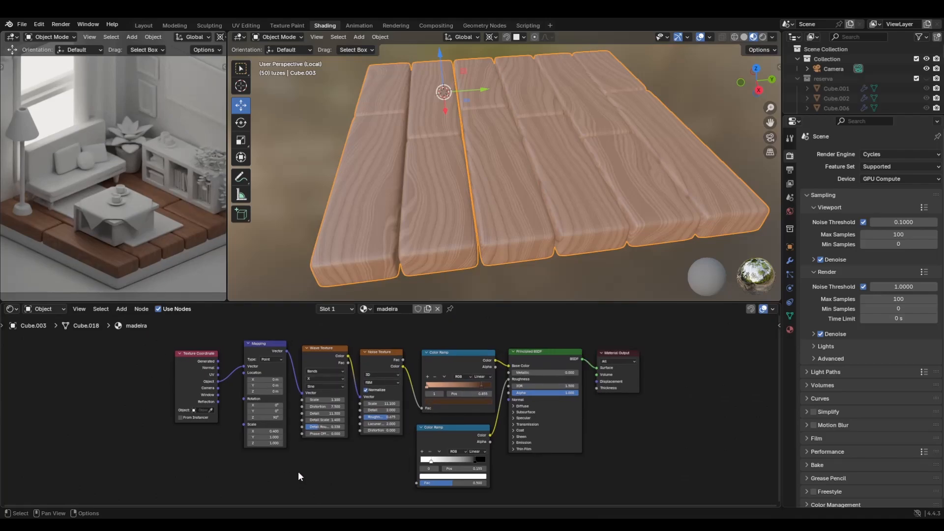
pyautogui.hotkey('shift', 'a')
pyautogui.click(287, 397)
pyautogui.write('bum')
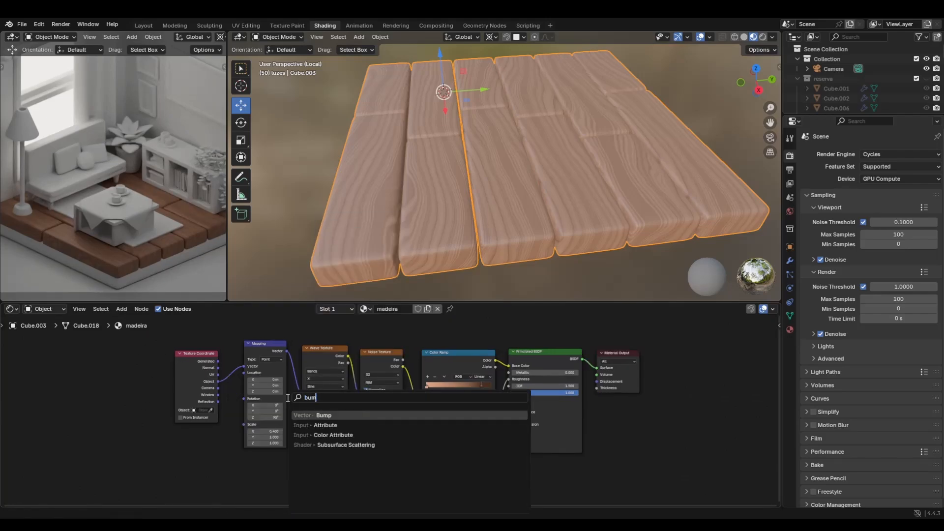
pyautogui.write('p')
pyautogui.click(329, 416)
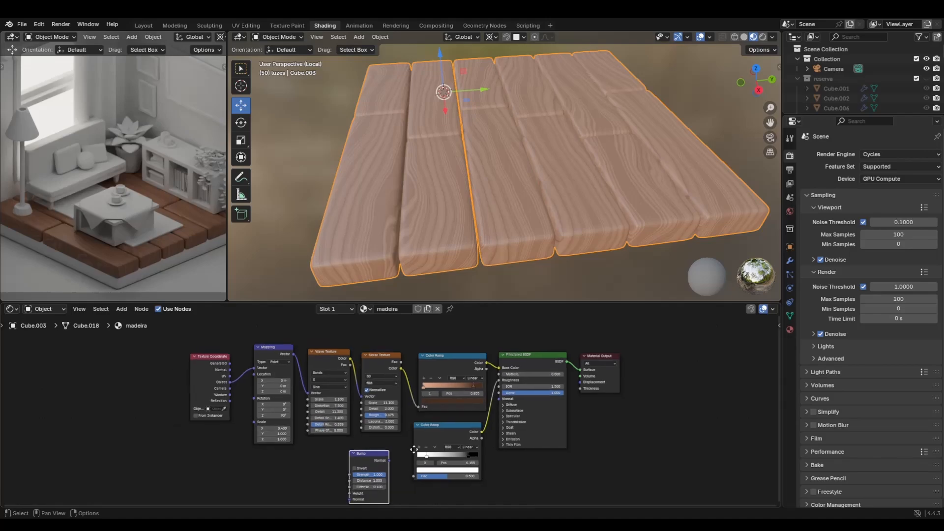
pyautogui.click(343, 429)
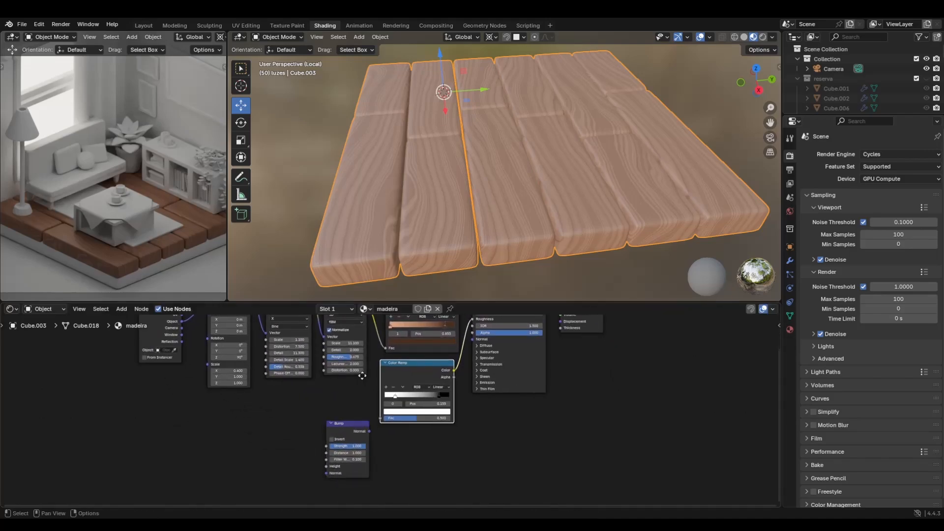
pyautogui.moveTo(363, 341); pyautogui.dragTo(379, 382, button='middle')
pyautogui.moveTo(448, 408); pyautogui.dragTo(449, 408)
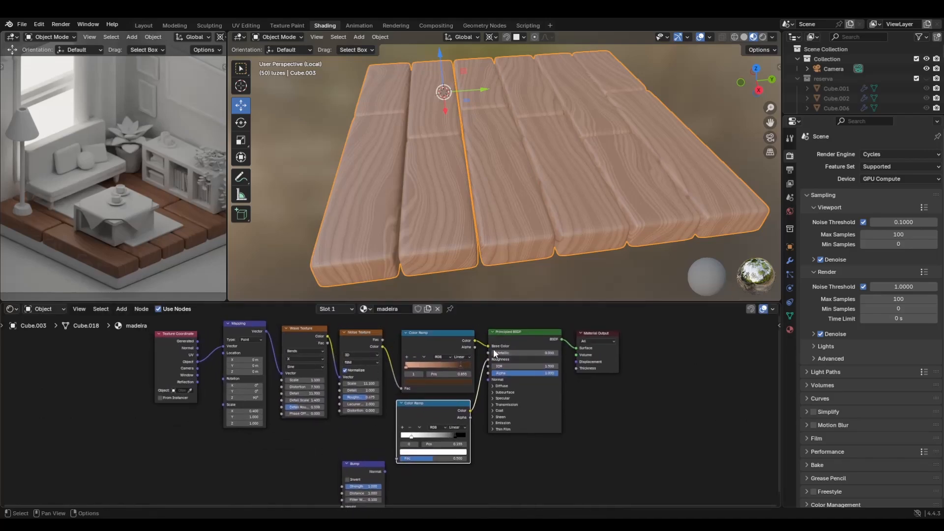
# Duplicate the brown Color Ramp beside the Bump node and recolor its dark stop black and its light stop white
pyautogui.click(415, 343)
pyautogui.hotkey('shift', 'd')
pyautogui.click(311, 491)
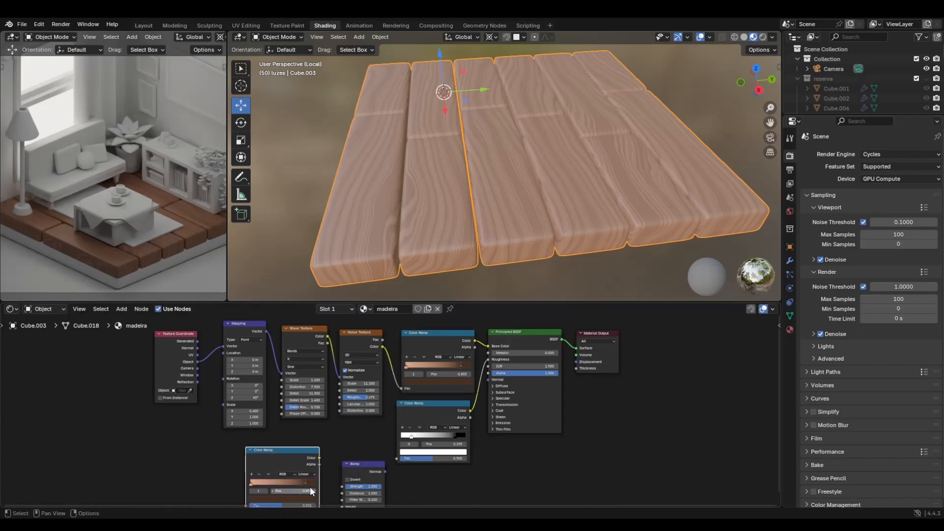
pyautogui.moveTo(311, 491); pyautogui.dragTo(323, 449, button='middle')
pyautogui.click(332, 457)
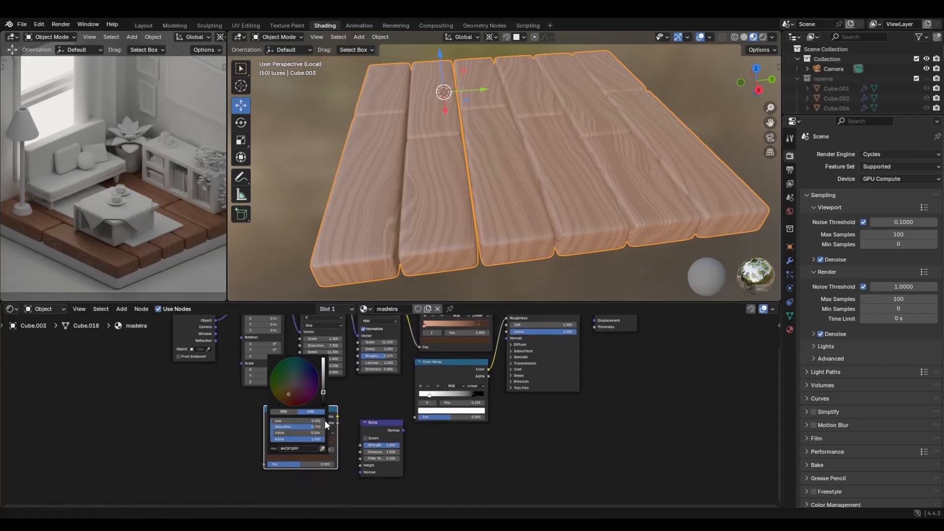
pyautogui.hotkey('ctrl', 'v')
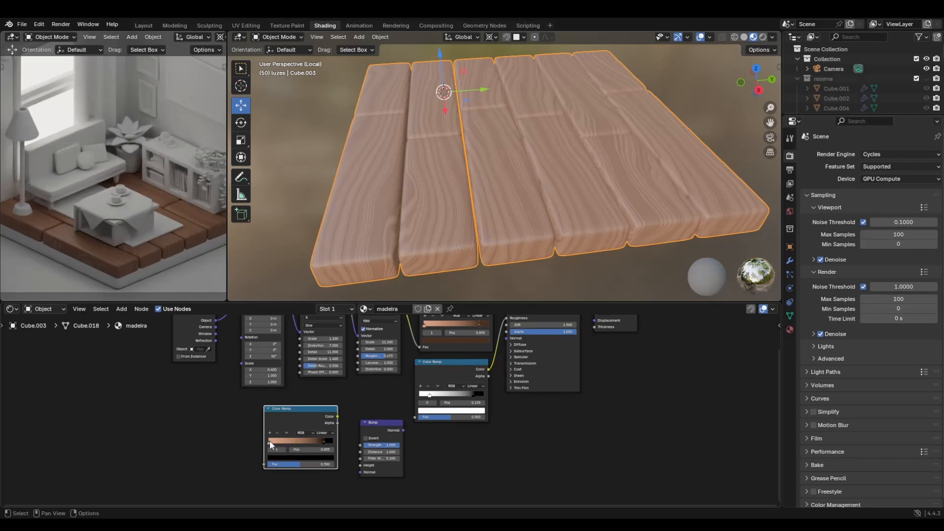
pyautogui.moveTo(295, 433)
pyautogui.mouseDown()
pyautogui.moveTo(318, 433)
pyautogui.moveTo(278, 427)
pyautogui.mouseUp()
pyautogui.press('Home')
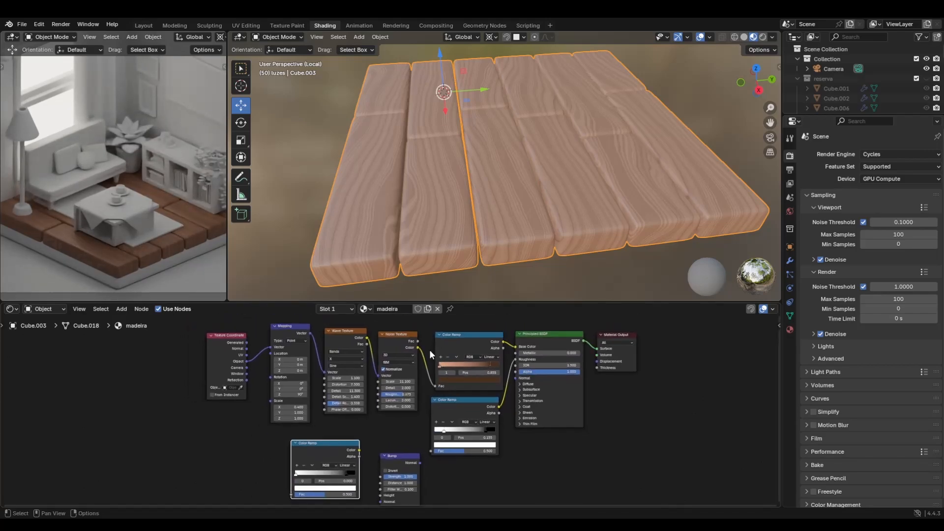
# Connect the Noise Texture's color to the new Color Ramp's factor and arrange this ramp under the roughness ramp, with the Bump node beside it
pyautogui.moveTo(418, 348); pyautogui.dragTo(297, 473)
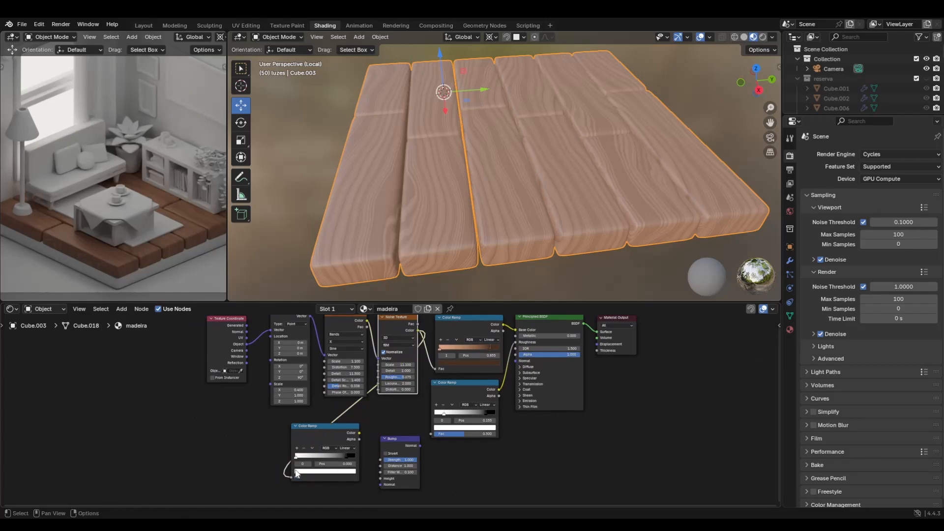
pyautogui.moveTo(411, 438); pyautogui.dragTo(561, 433)
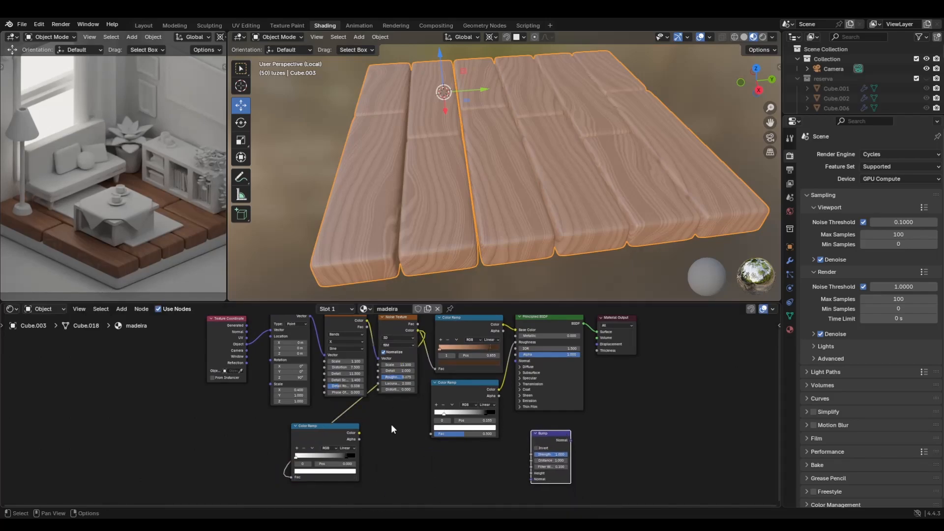
pyautogui.moveTo(344, 429); pyautogui.dragTo(487, 457)
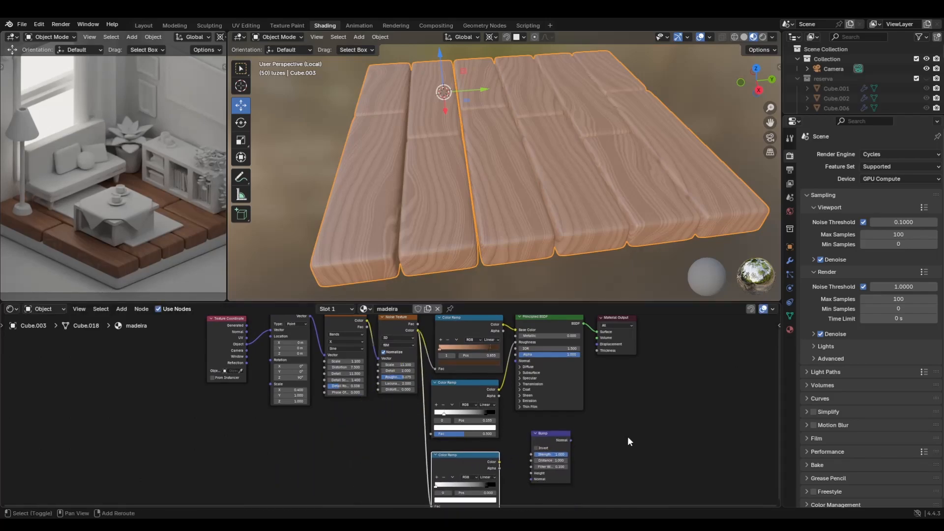
pyautogui.press('KP_Decimal')
pyautogui.scroll(2, 500, 394)
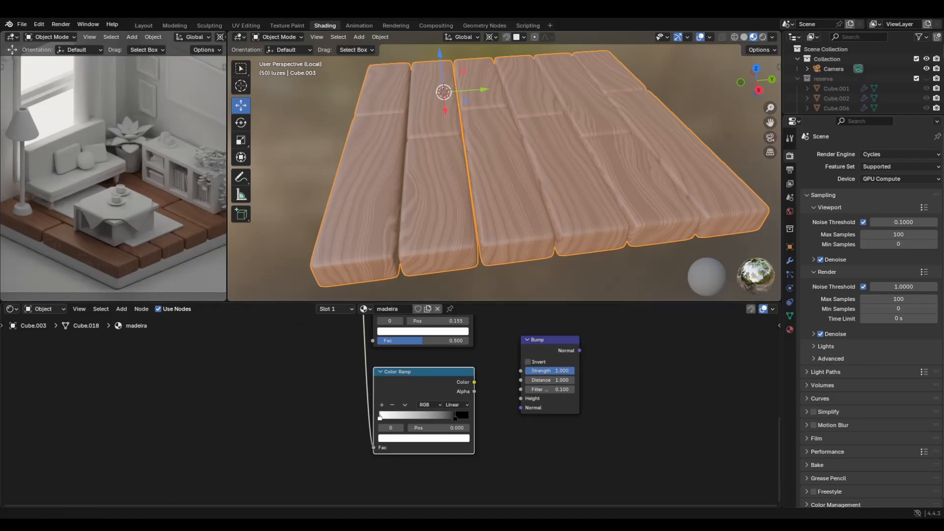
pyautogui.click(605, 376)
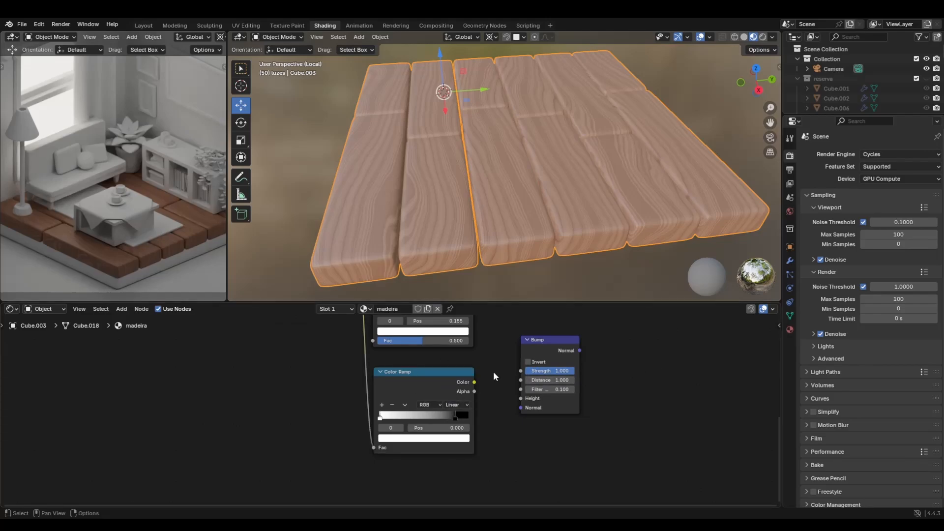
# Link the new ramp's color to the Bump height and the Bump normal to the Principled BSDF, spacing the shader and output nodes further out
pyautogui.moveTo(474, 383); pyautogui.dragTo(525, 402)
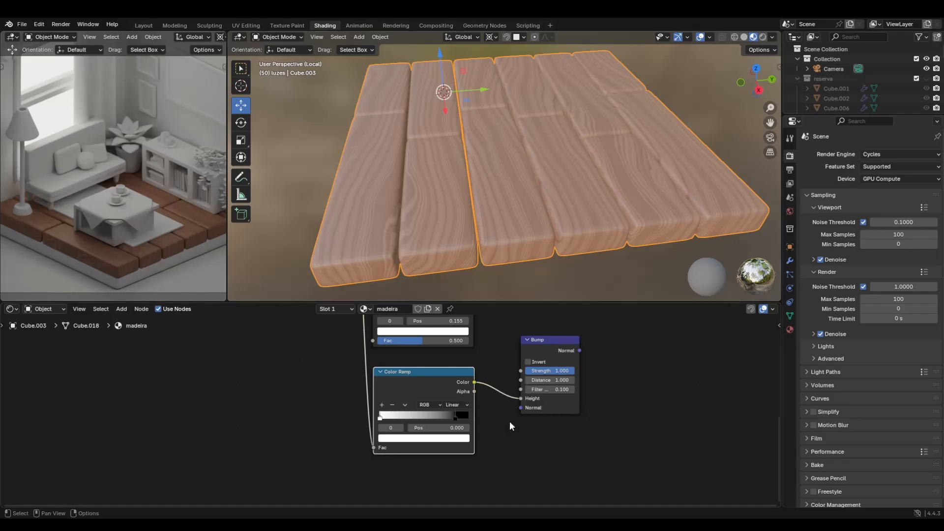
pyautogui.scroll(-2, 590, 349)
pyautogui.moveTo(595, 345); pyautogui.dragTo(565, 444, button='middle')
pyautogui.moveTo(524, 455); pyautogui.dragTo(455, 355)
pyautogui.press('Home')
pyautogui.moveTo(563, 373); pyautogui.dragTo(570, 429, button='middle')
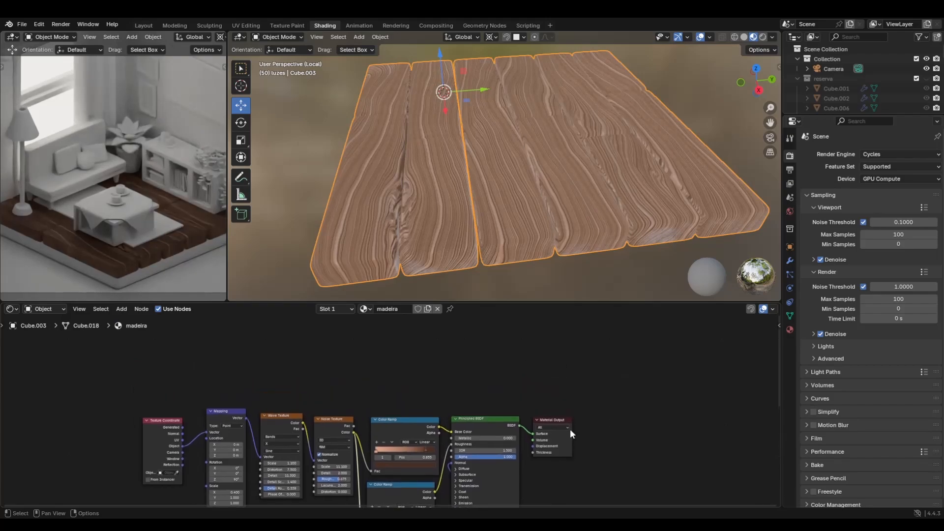
pyautogui.moveTo(571, 429); pyautogui.dragTo(650, 431)
pyautogui.moveTo(506, 415); pyautogui.dragTo(571, 421)
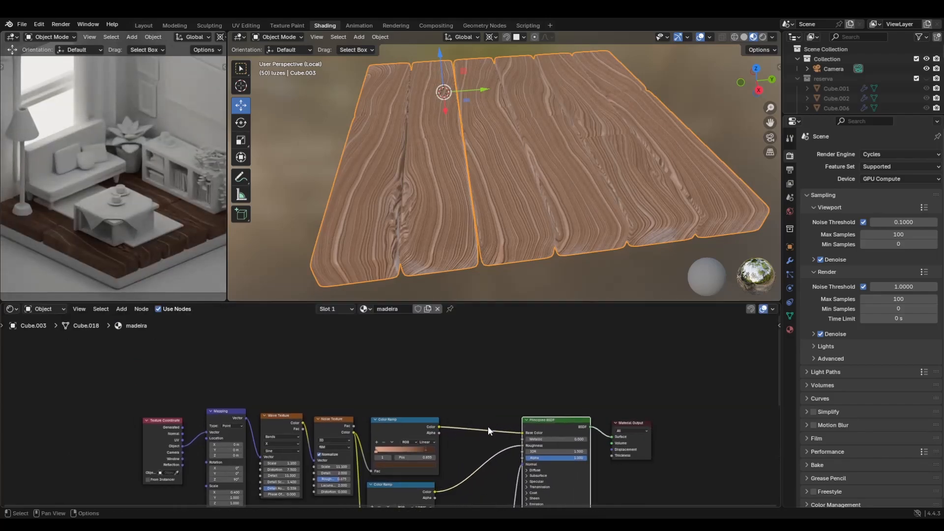
# Swap the bump Color Ramp's stops so black sits at position 0.000 and white at the far end, trying the Bump's Invert option
pyautogui.moveTo(501, 452); pyautogui.dragTo(542, 362, button='middle')
pyautogui.scroll(4, 517, 422)
pyautogui.moveTo(496, 494); pyautogui.dragTo(490, 446, button='middle')
pyautogui.scroll(1, 489, 445)
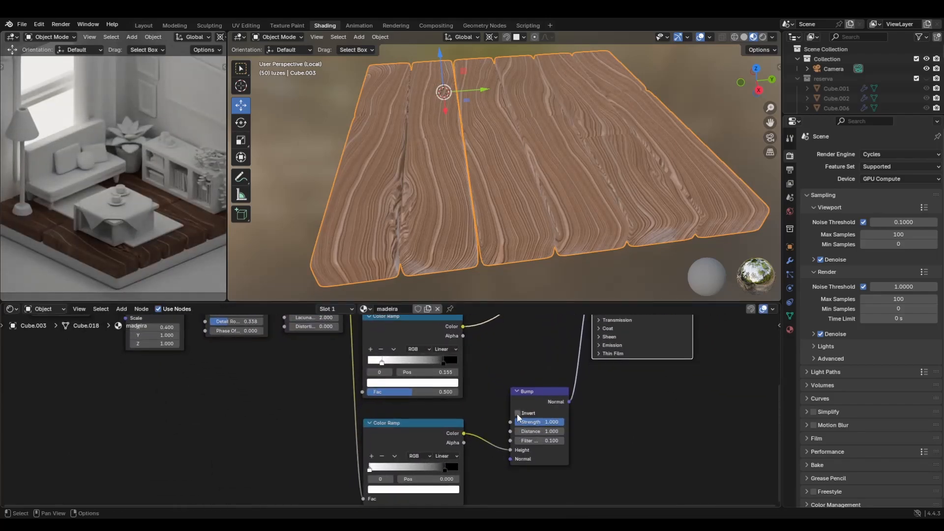
pyautogui.click(518, 415)
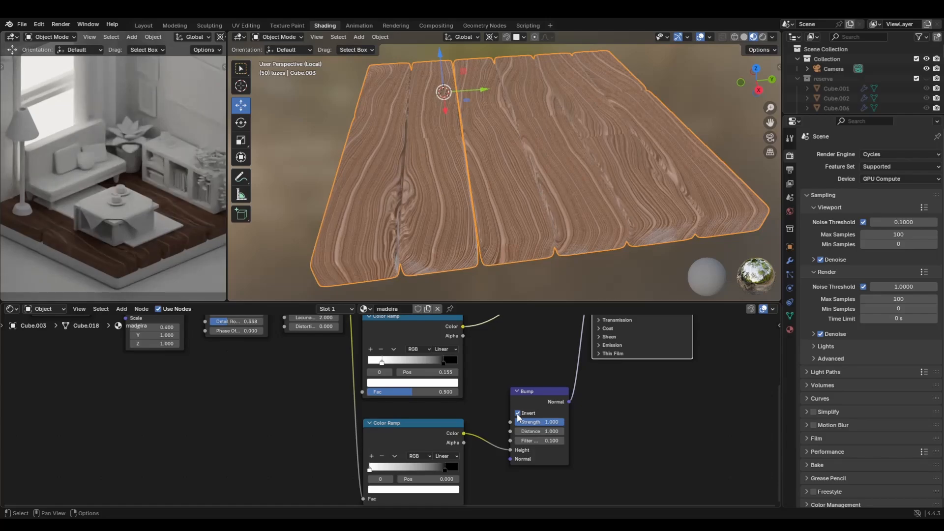
pyautogui.moveTo(445, 472)
pyautogui.mouseDown()
pyautogui.moveTo(463, 464)
pyautogui.moveTo(439, 473)
pyautogui.mouseUp()
pyautogui.moveTo(364, 470); pyautogui.dragTo(491, 473)
pyautogui.moveTo(439, 470); pyautogui.dragTo(337, 474)
pyautogui.click(519, 414)
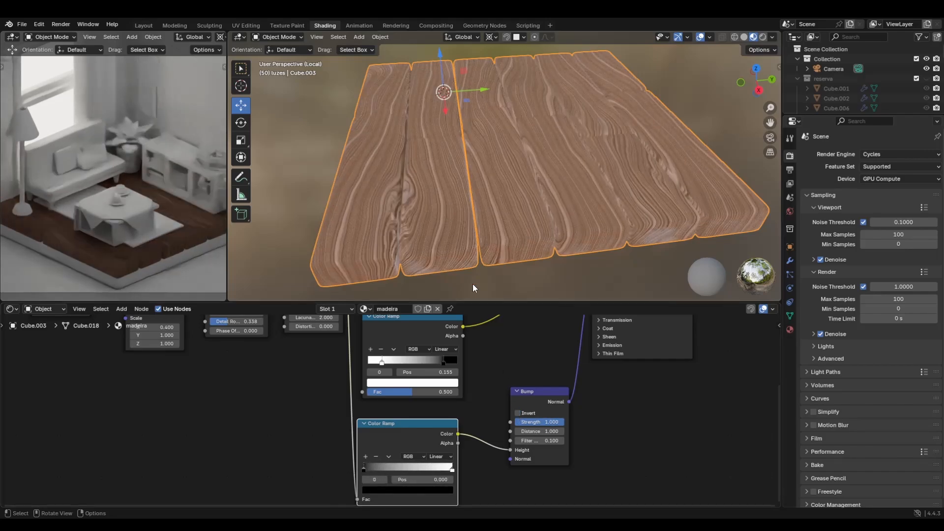
# Enable Invert on the Bump node and check the plank relief up close
pyautogui.scroll(5, 475, 276)
pyautogui.scroll(-2, 477, 268)
pyautogui.moveTo(551, 422)
pyautogui.mouseDown()
pyautogui.moveTo(501, 422)
pyautogui.moveTo(556, 422)
pyautogui.mouseUp()
pyautogui.click(518, 414)
pyautogui.scroll(-2, 566, 288)
pyautogui.scroll(-5, 560, 285)
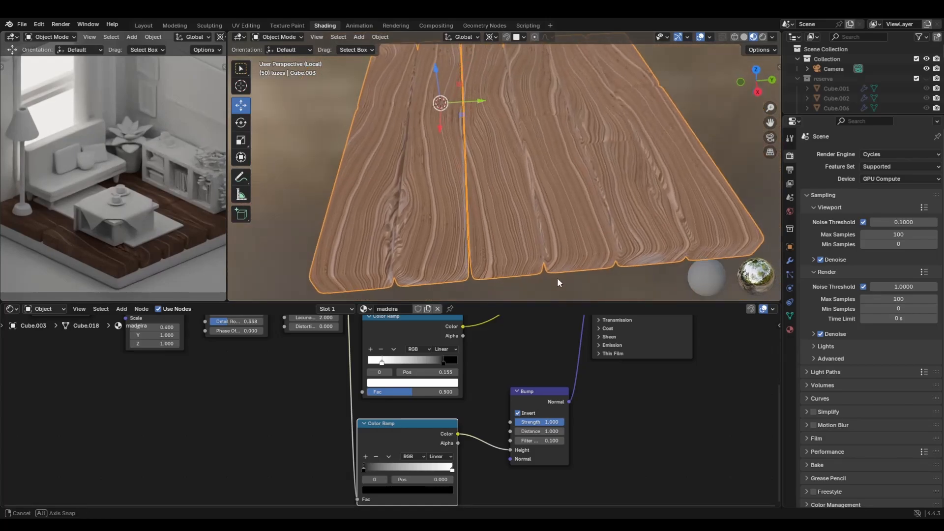
pyautogui.moveTo(550, 295); pyautogui.dragTo(609, 256, button='middle')
# Compare the Bump effect at different strengths with Invert toggled, and set its strength to 0.242 with Invert enabled
pyautogui.moveTo(553, 422)
pyautogui.mouseDown()
pyautogui.moveTo(515, 422)
pyautogui.moveTo(564, 422)
pyautogui.mouseUp()
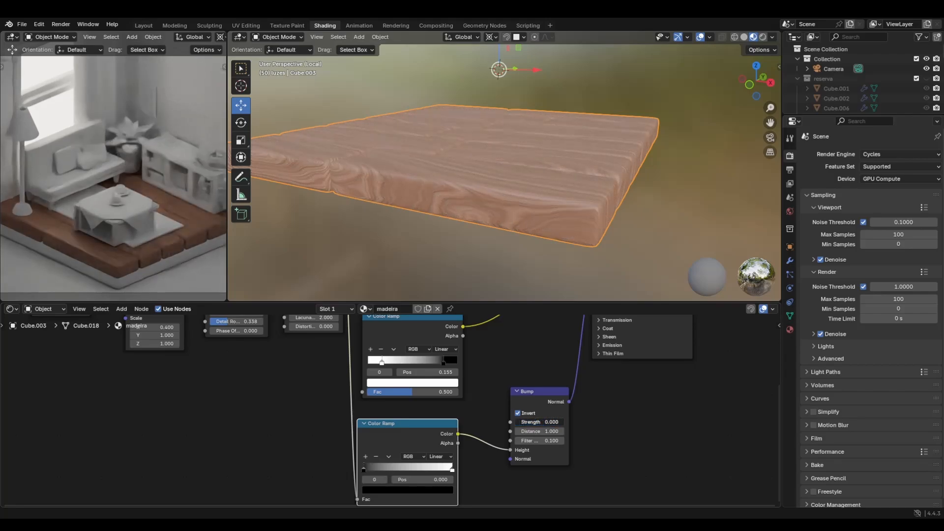
pyautogui.click(519, 413)
pyautogui.click(519, 413)
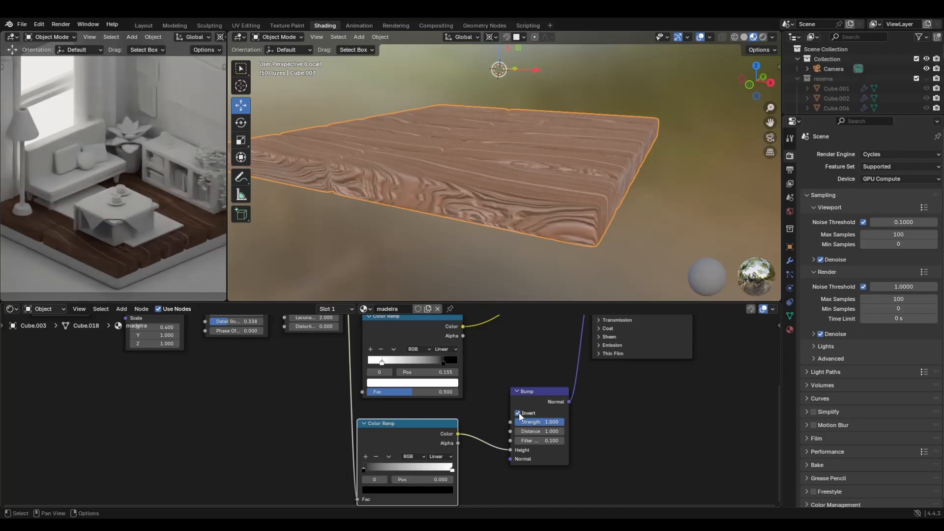
pyautogui.moveTo(551, 422)
pyautogui.mouseDown()
pyautogui.moveTo(518, 422)
pyautogui.moveTo(539, 422)
pyautogui.mouseUp()
pyautogui.moveTo(601, 421); pyautogui.dragTo(560, 443, button='middle')
pyautogui.moveTo(620, 197); pyautogui.dragTo(547, 225, button='middle')
pyautogui.moveTo(507, 443); pyautogui.dragTo(486, 443)
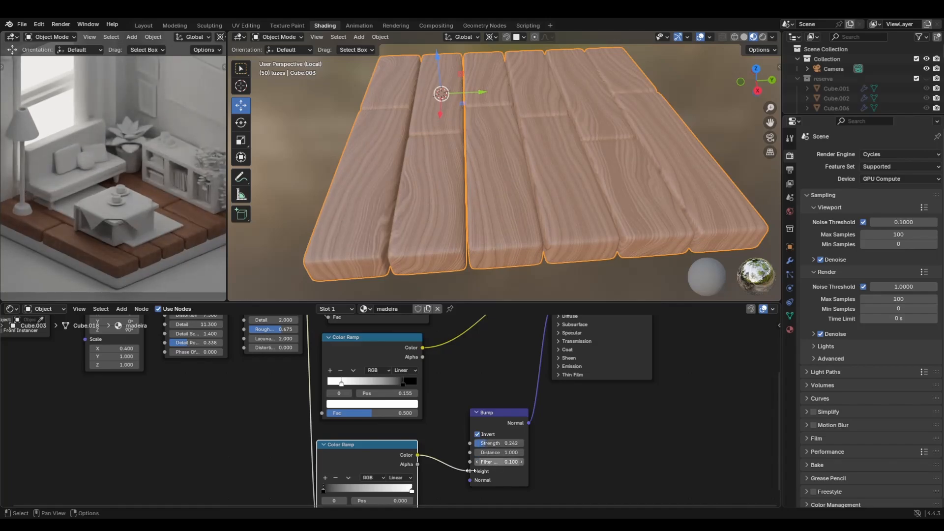
# Move the bump Color Ramp's black stop to position 0.227, and try a larger Bump distance before resetting it to default
pyautogui.moveTo(412, 490)
pyautogui.mouseDown()
pyautogui.moveTo(326, 492)
pyautogui.moveTo(413, 494)
pyautogui.mouseUp()
pyautogui.moveTo(324, 492)
pyautogui.mouseDown()
pyautogui.moveTo(388, 491)
pyautogui.moveTo(308, 492)
pyautogui.moveTo(343, 490)
pyautogui.mouseUp()
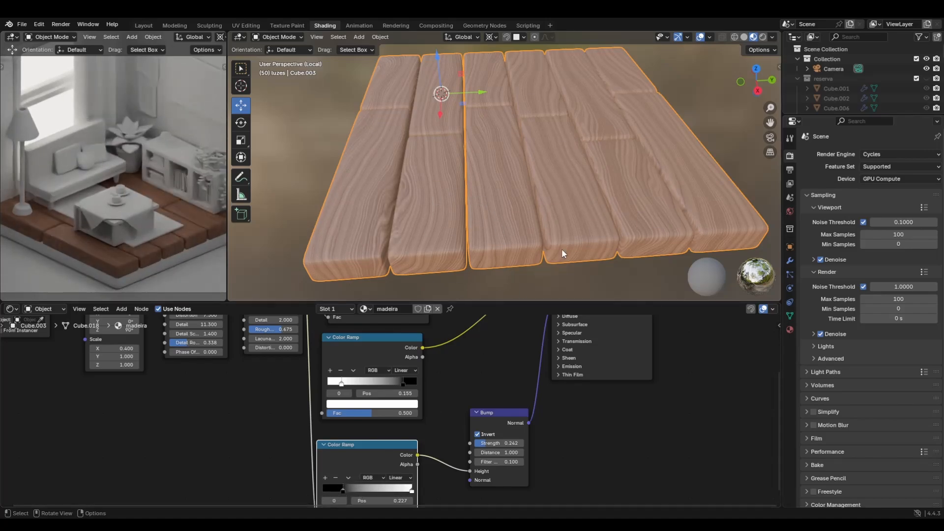
pyautogui.moveTo(492, 452)
pyautogui.mouseDown()
pyautogui.moveTo(521, 453)
pyautogui.moveTo(502, 453)
pyautogui.mouseUp()
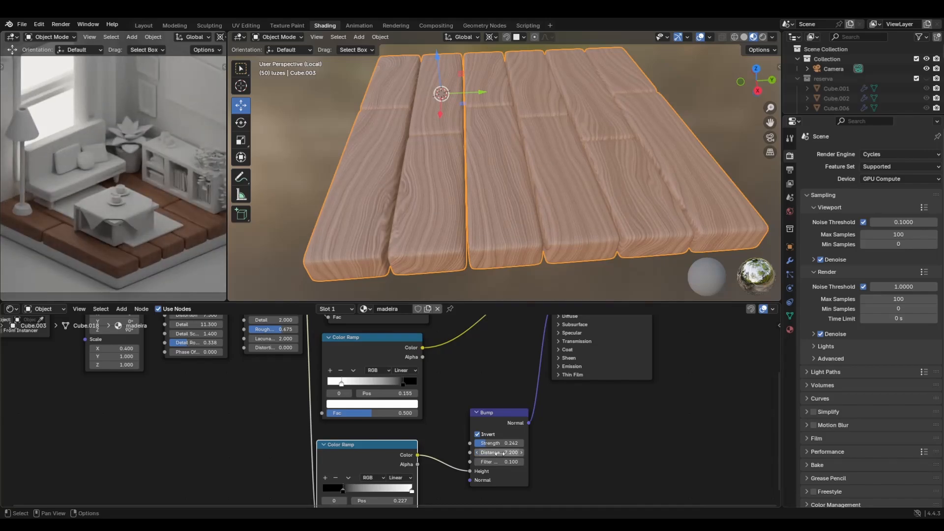
pyautogui.press('BackSpace')
pyautogui.scroll(-4, 505, 372)
pyautogui.moveTo(489, 233); pyautogui.dragTo(358, 272, button='middle')
pyautogui.scroll(3, 146, 276)
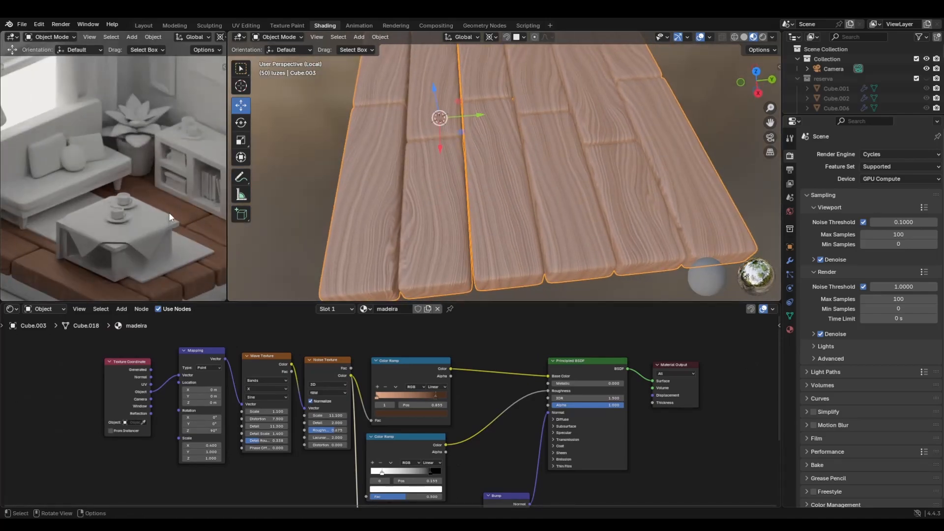
pyautogui.scroll(1, 443, 399)
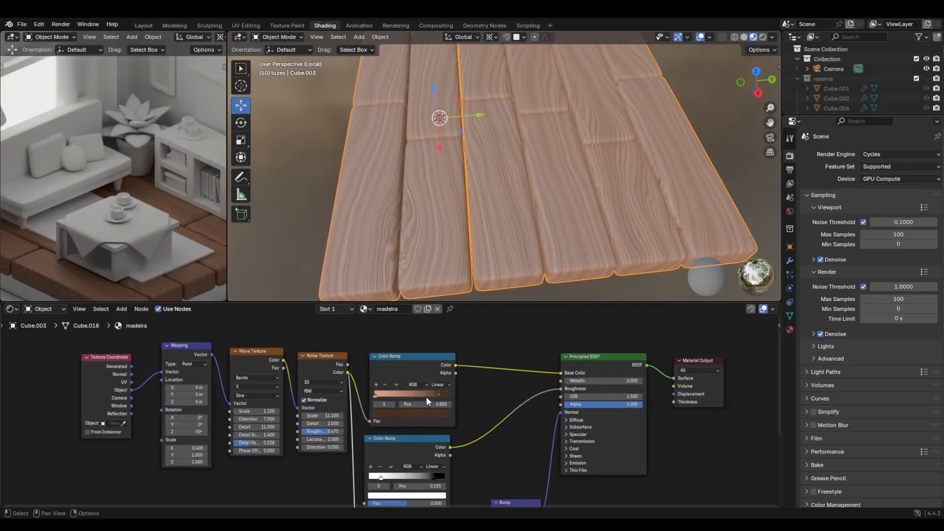
# Enable the fake user for the madeira material and check the wood on the planks and in the full room
pyautogui.scroll(-1, 436, 394)
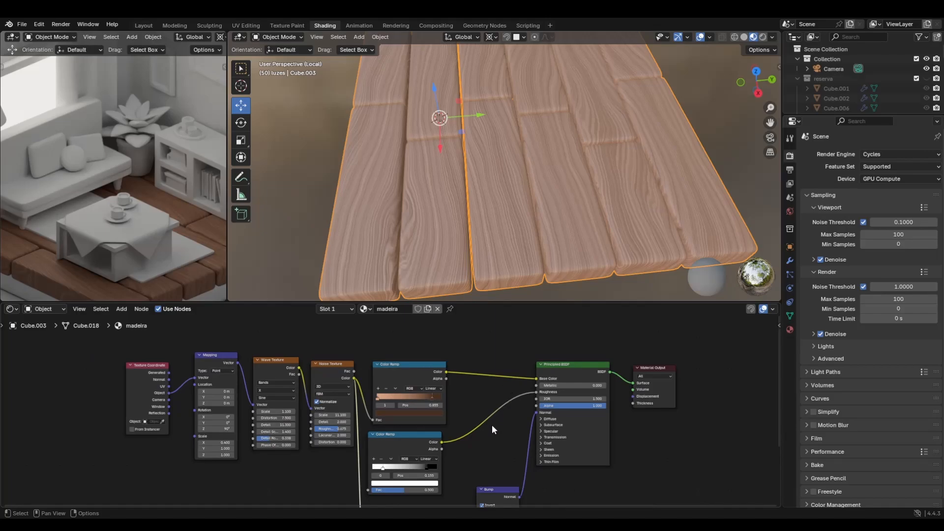
pyautogui.moveTo(492, 424); pyautogui.dragTo(512, 379, button='middle')
pyautogui.scroll(-3, 497, 385)
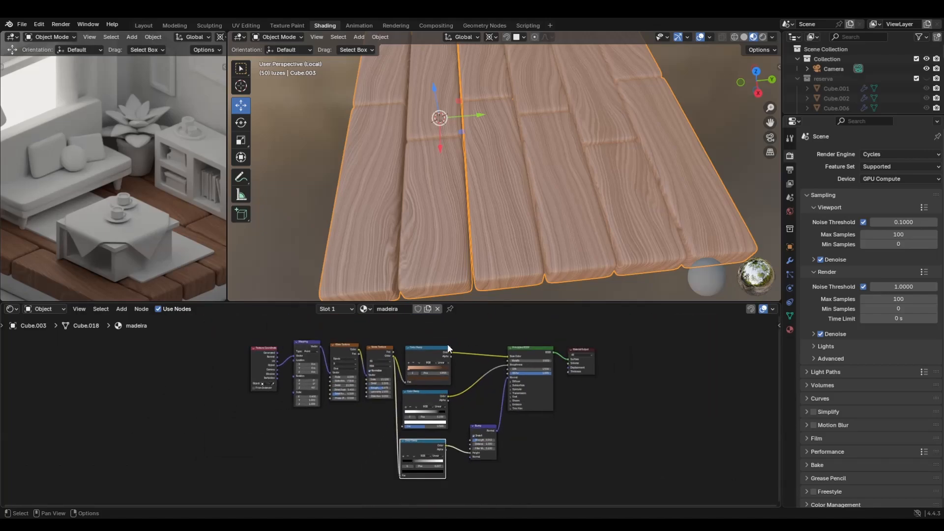
pyautogui.click(418, 309)
pyautogui.scroll(-2, 190, 206)
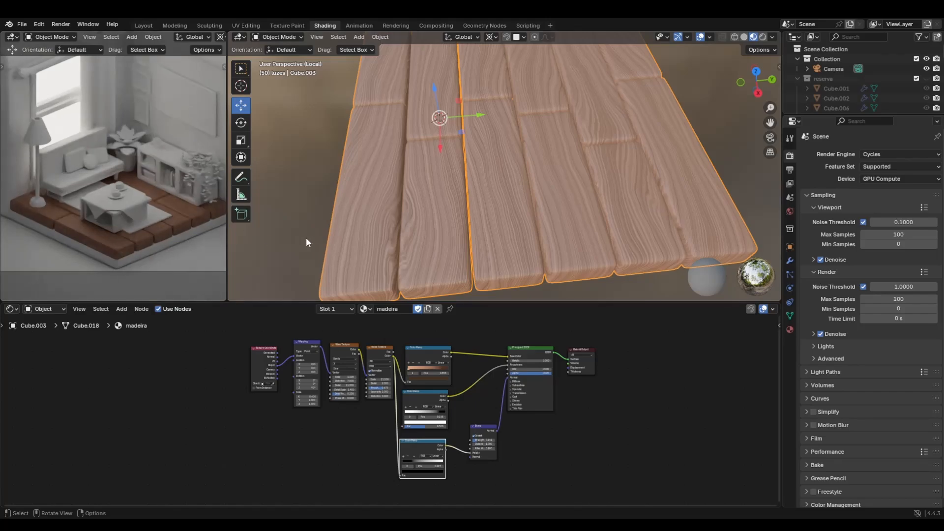
pyautogui.scroll(-2, 211, 234)
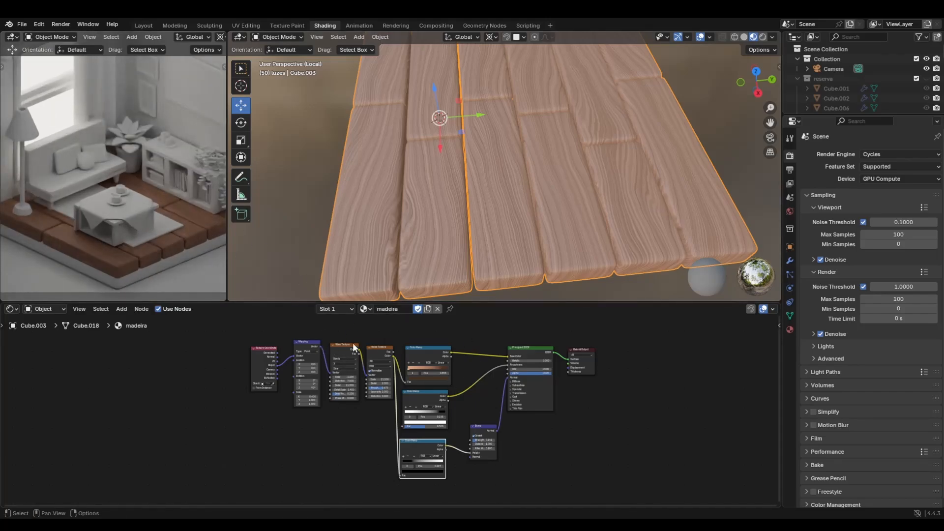
pyautogui.moveTo(354, 347); pyautogui.dragTo(384, 359, button='middle')
pyautogui.moveTo(451, 205); pyautogui.dragTo(344, 194, button='middle')
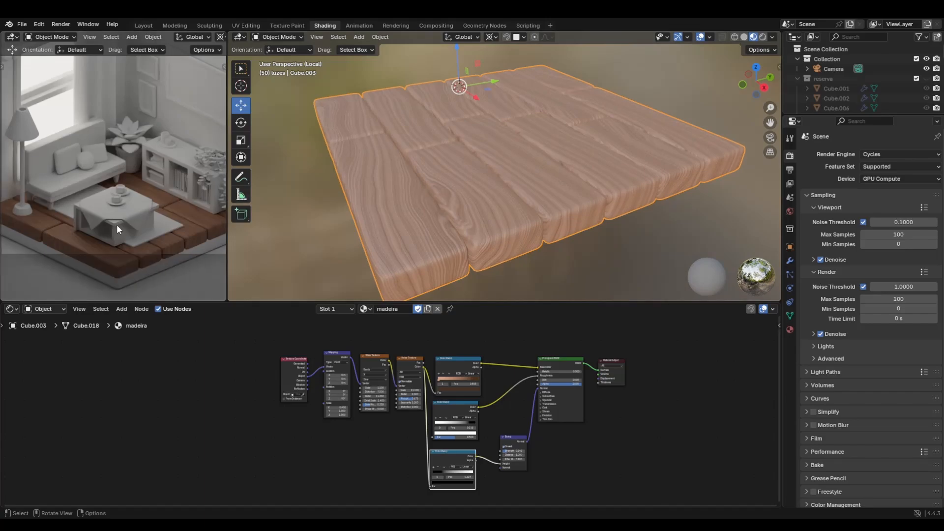
pyautogui.moveTo(166, 211); pyautogui.dragTo(144, 214, button='middle')
# Leave the planks' local view, select the RACK shelf unit and isolate it in local view
pyautogui.click(207, 180)
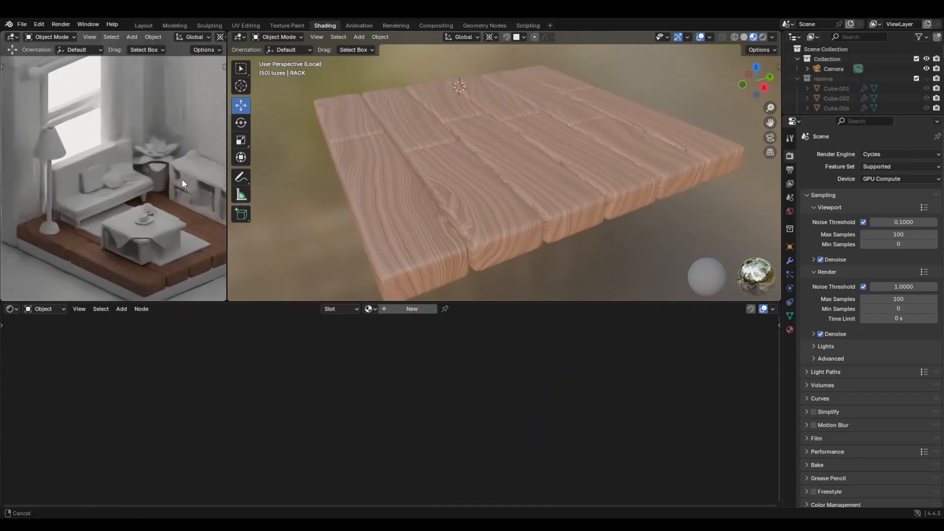
pyautogui.moveTo(182, 178); pyautogui.dragTo(161, 180, button='middle')
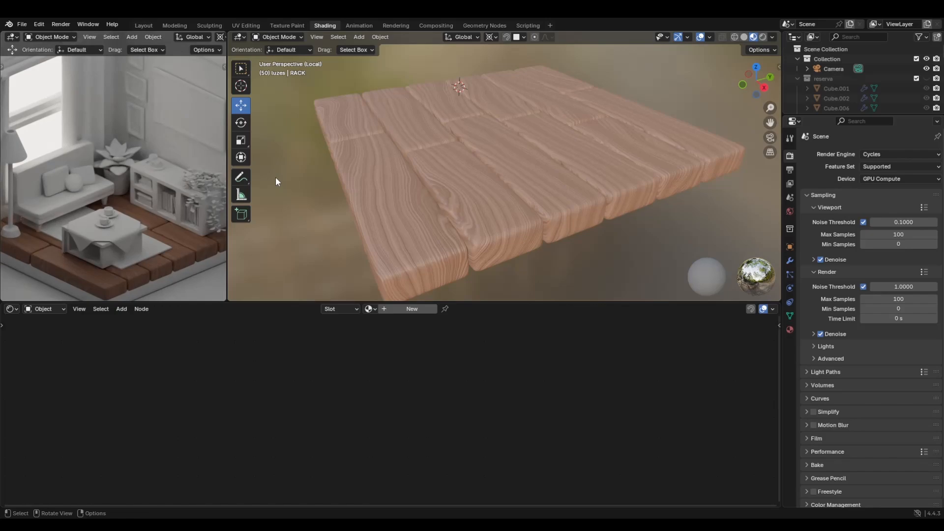
pyautogui.press('KP_Divide')
pyautogui.press('KP_Decimal')
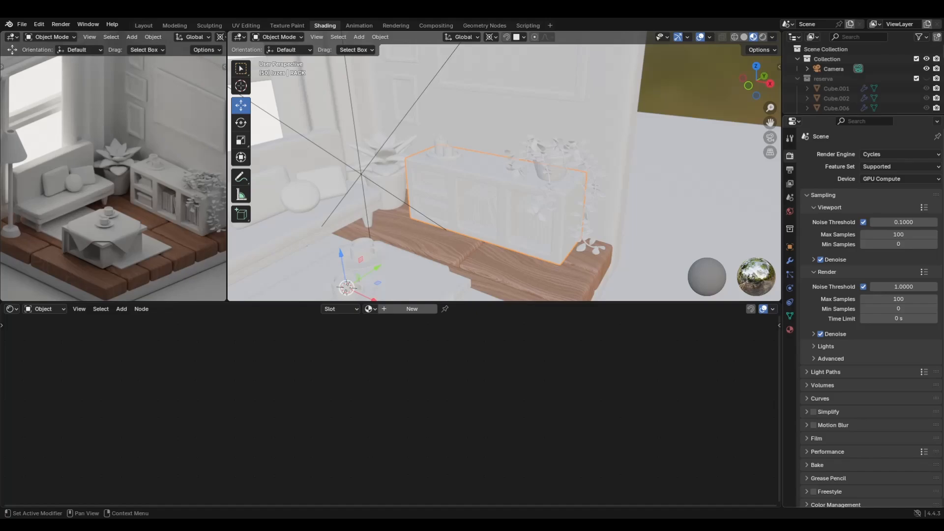
pyautogui.scroll(-2, 504, 172)
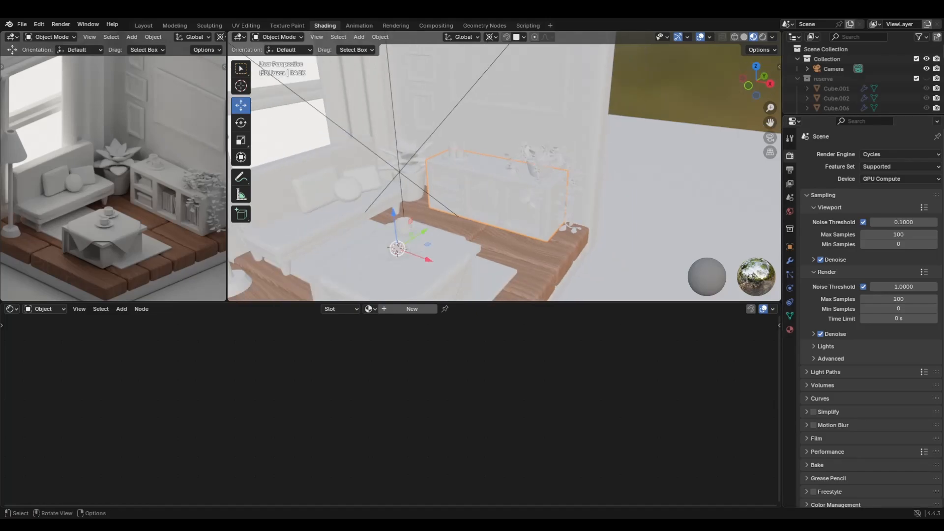
pyautogui.click(501, 174)
pyautogui.press('KP_Divide')
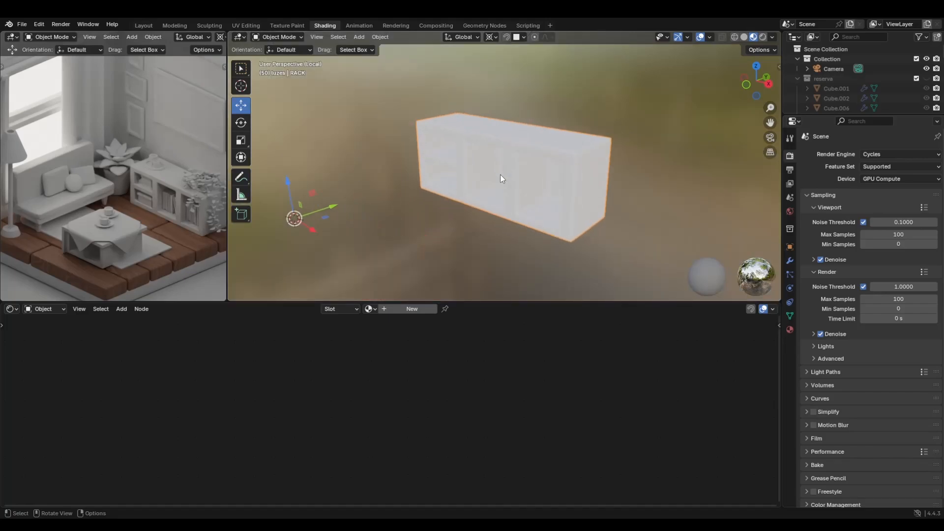
# Assign the existing madeira material to the isolated rack and inspect its grain up close
pyautogui.click(370, 310)
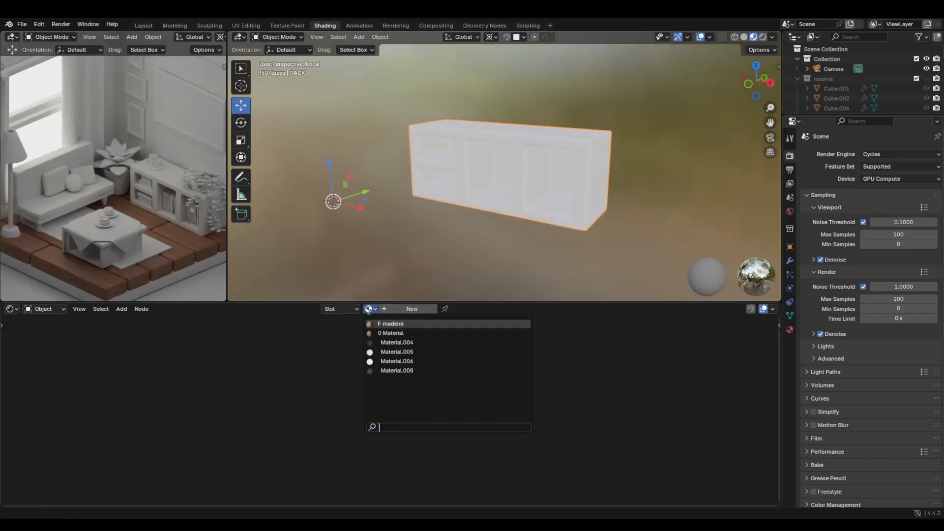
pyautogui.click(371, 310)
pyautogui.click(371, 309)
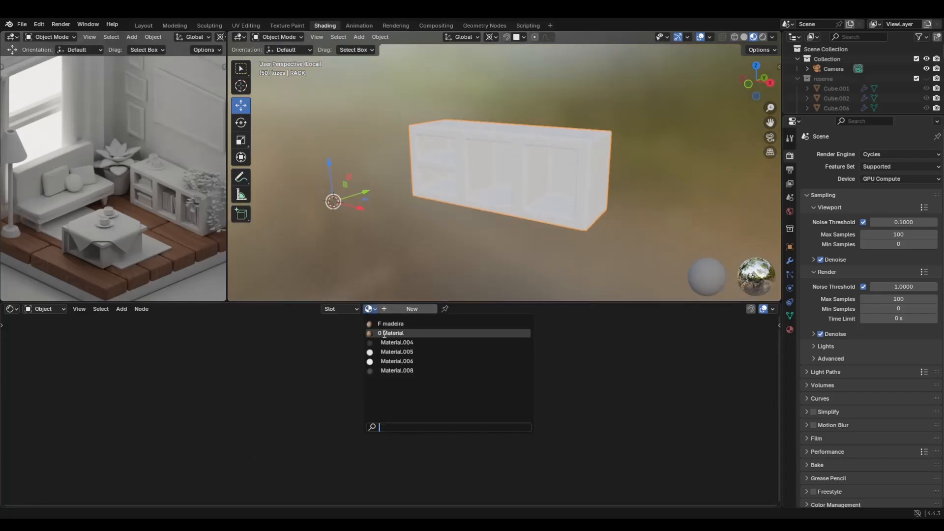
pyautogui.click(384, 334)
pyautogui.click(370, 309)
pyautogui.click(381, 323)
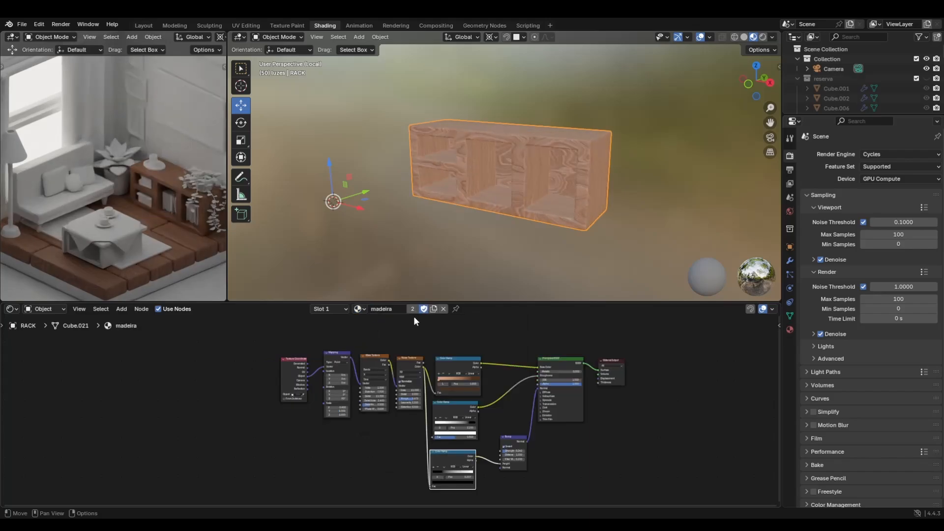
pyautogui.scroll(4, 499, 209)
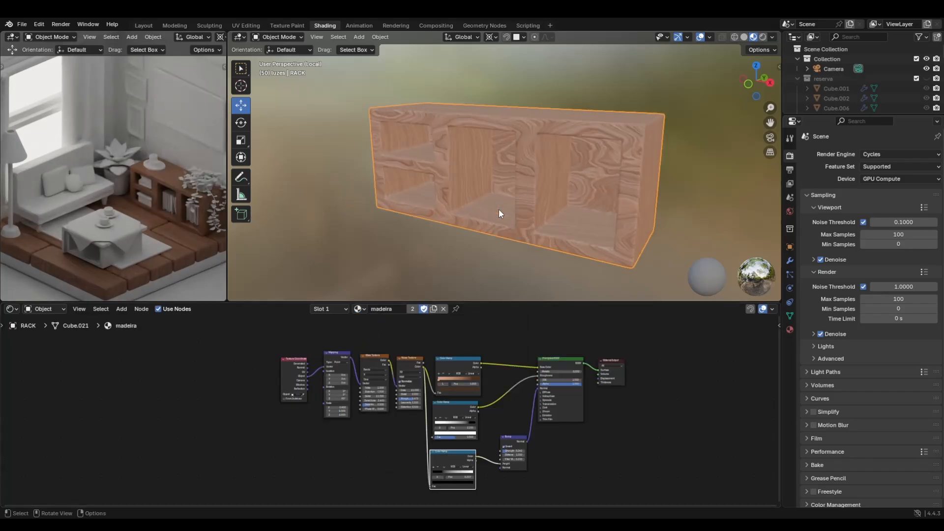
# Make an independent copy of the madeira material for the rack and enable its fake user
pyautogui.click(434, 309)
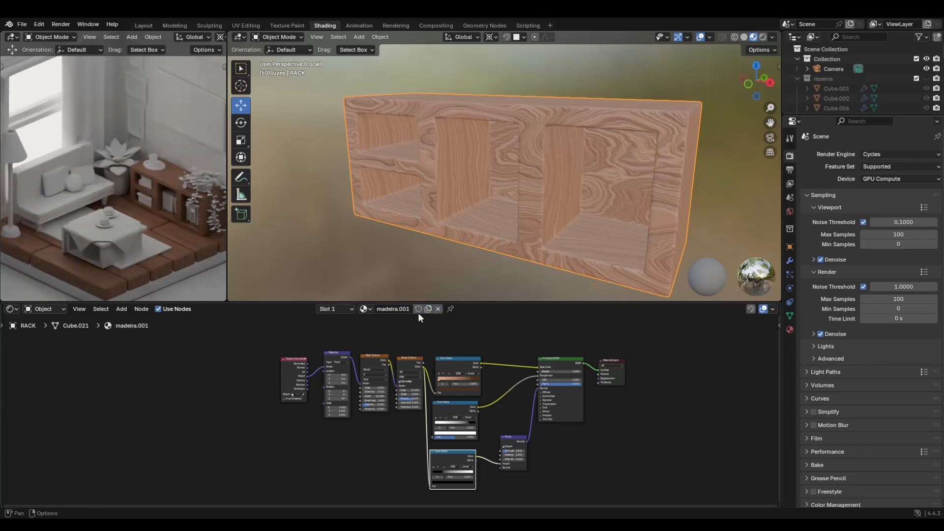
pyautogui.click(419, 309)
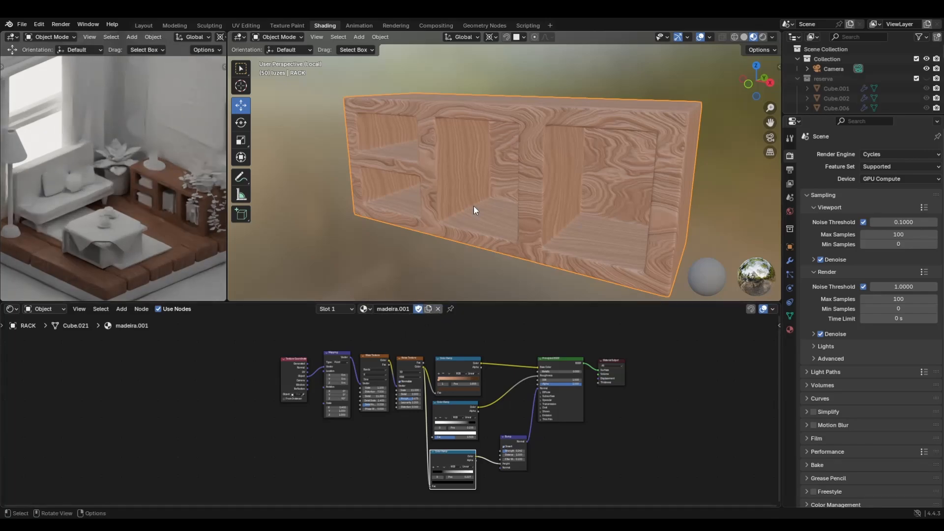
pyautogui.scroll(2, 377, 199)
pyautogui.scroll(2, 173, 209)
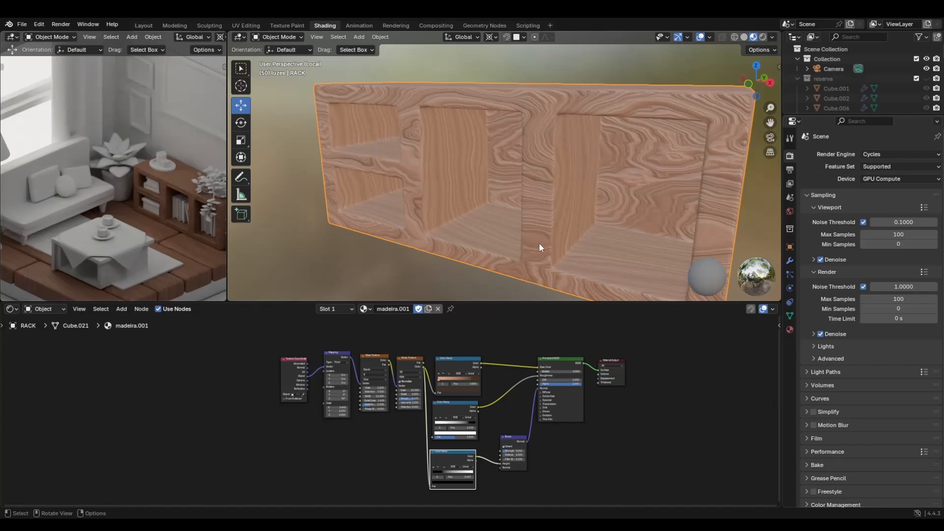
# Select the plank floor and lighten the dark stop of its base colour Color Ramp to a medium brown
pyautogui.click(185, 267)
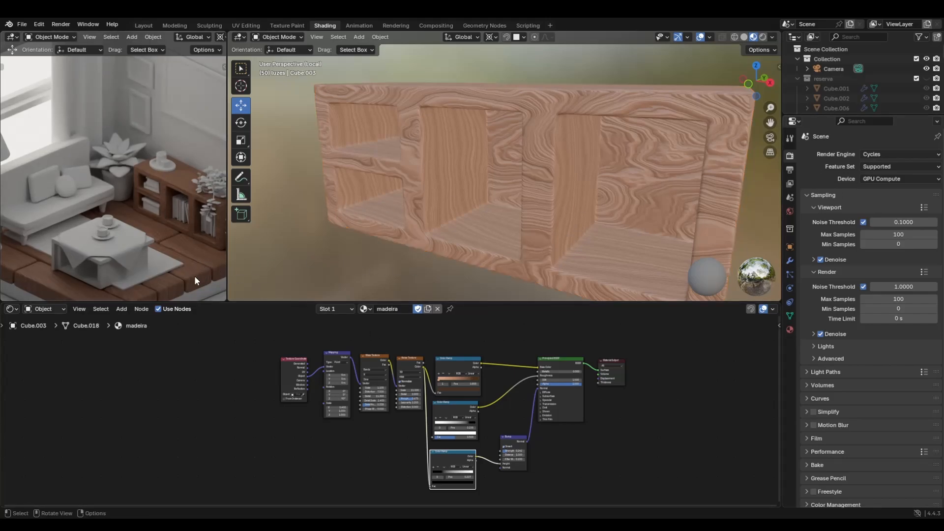
pyautogui.scroll(-5, 196, 273)
pyautogui.click(163, 230)
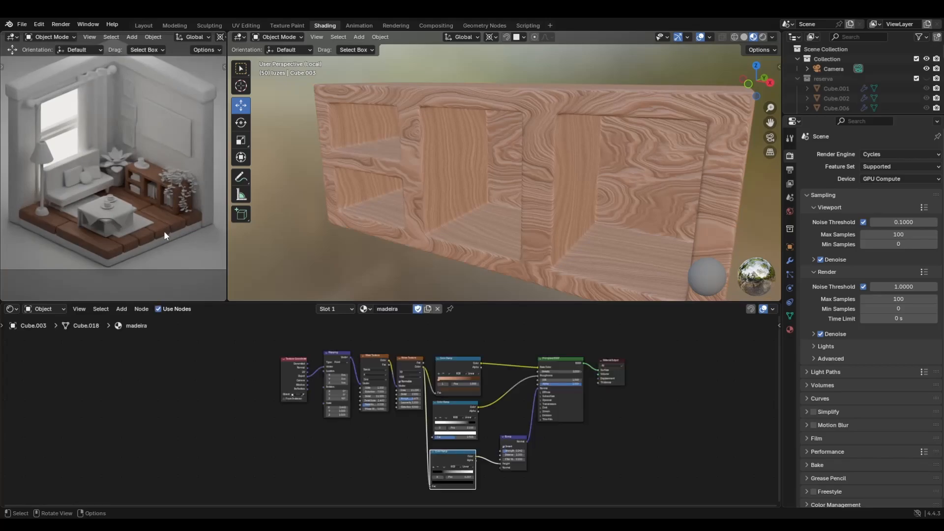
pyautogui.scroll(3, 428, 335)
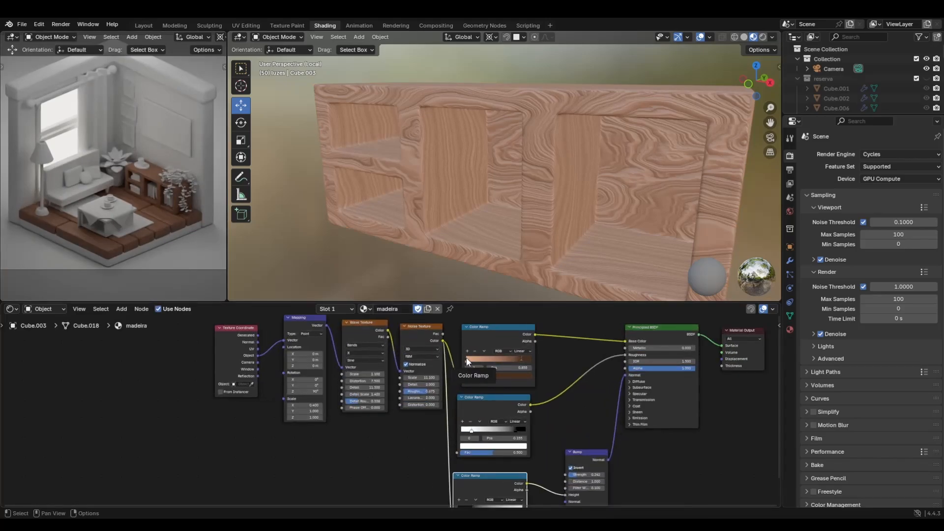
pyautogui.click(480, 374)
pyautogui.moveTo(522, 310)
pyautogui.mouseDown()
pyautogui.moveTo(521, 279)
pyautogui.moveTo(521, 295)
pyautogui.mouseUp()
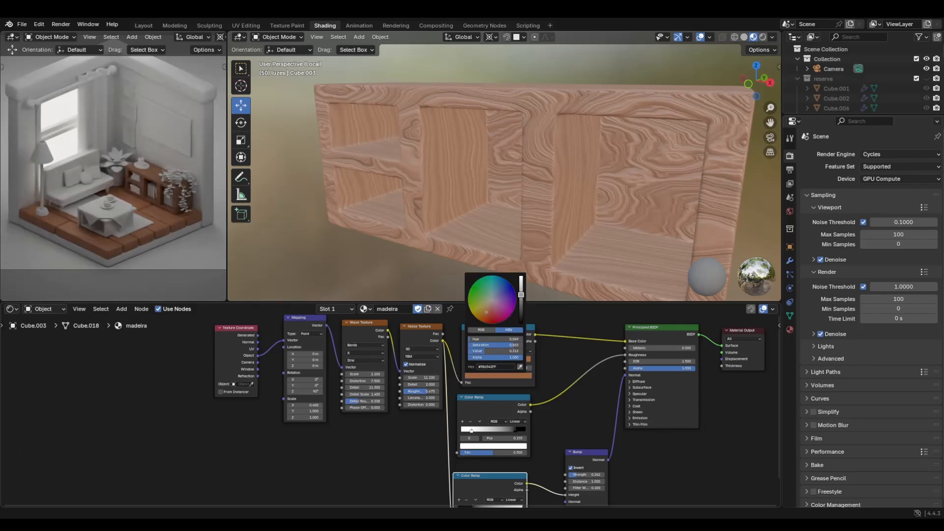
pyautogui.scroll(3, 135, 219)
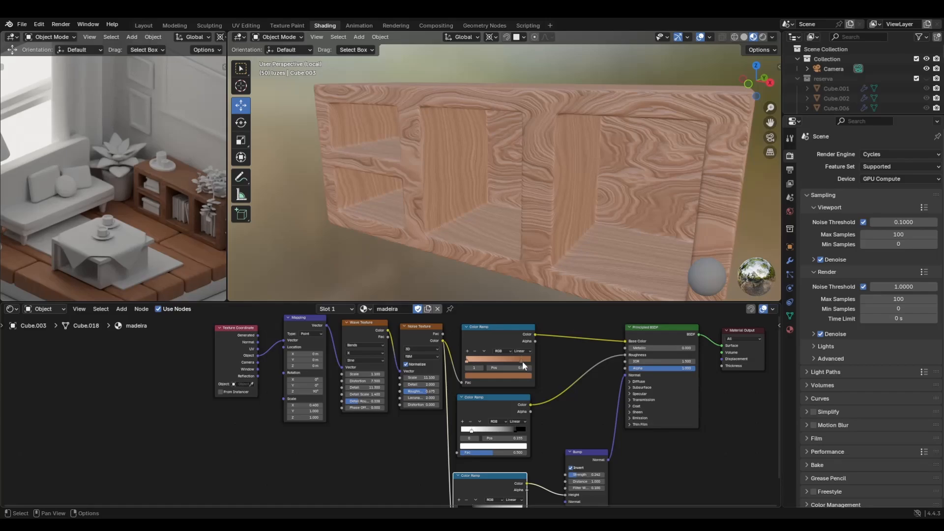
pyautogui.click(517, 375)
pyautogui.moveTo(522, 310); pyautogui.dragTo(521, 304)
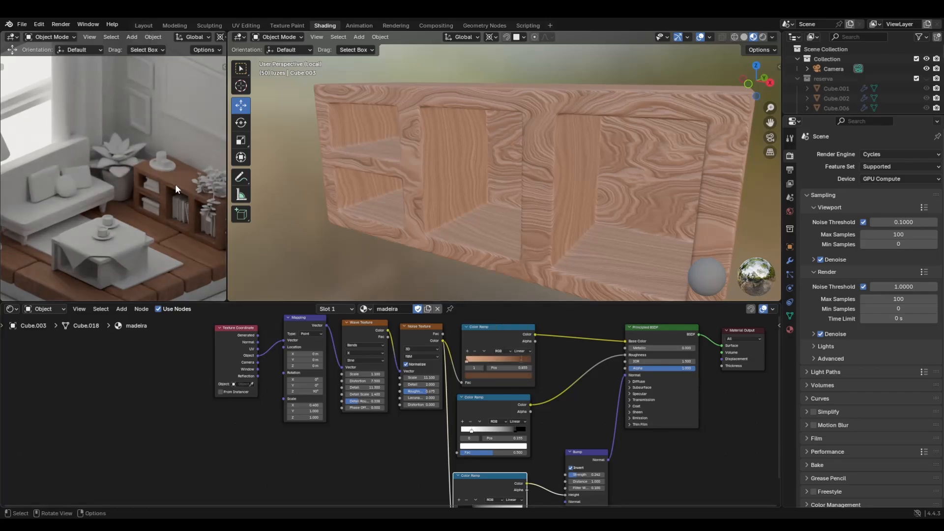
# Select the rack again and set the Mapping node's Z rotation to 81.9° in its madeira.001 material
pyautogui.click(552, 269)
pyautogui.scroll(-4, 553, 282)
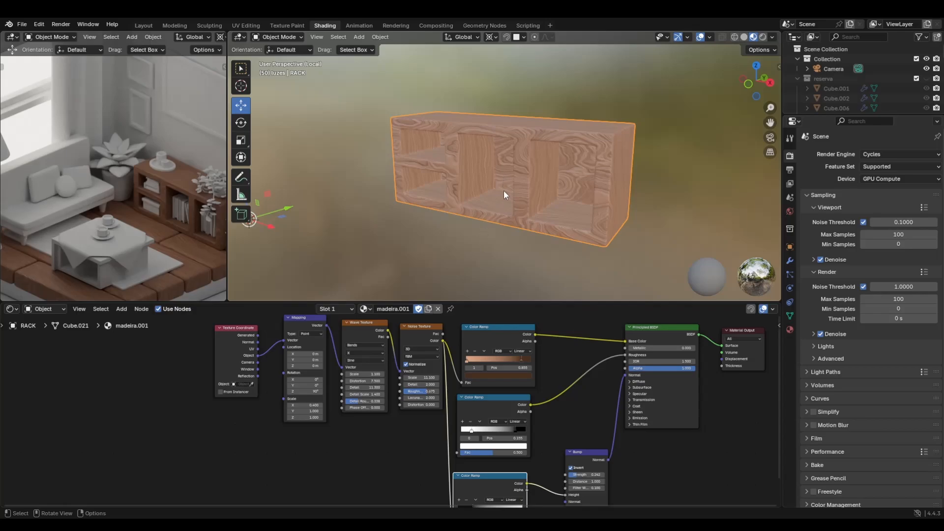
pyautogui.scroll(-5, 173, 248)
pyautogui.scroll(4, 173, 248)
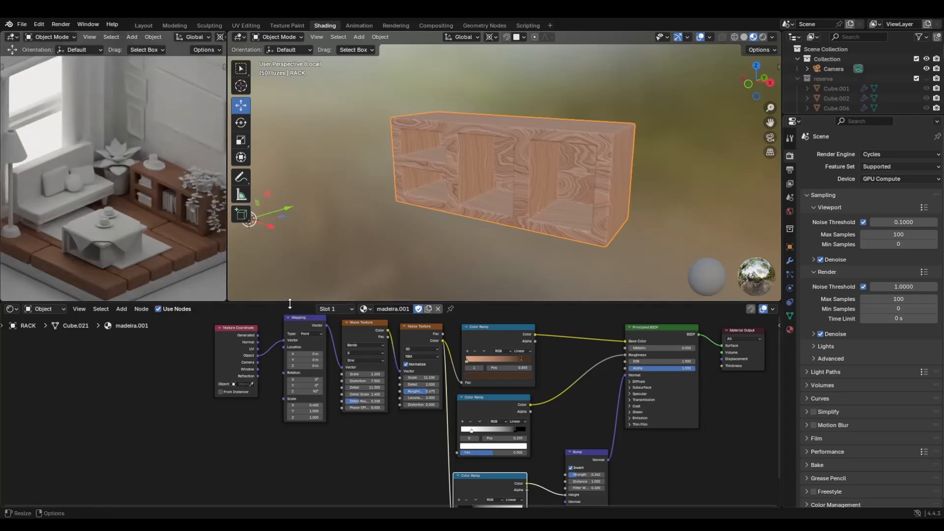
pyautogui.scroll(2, 550, 238)
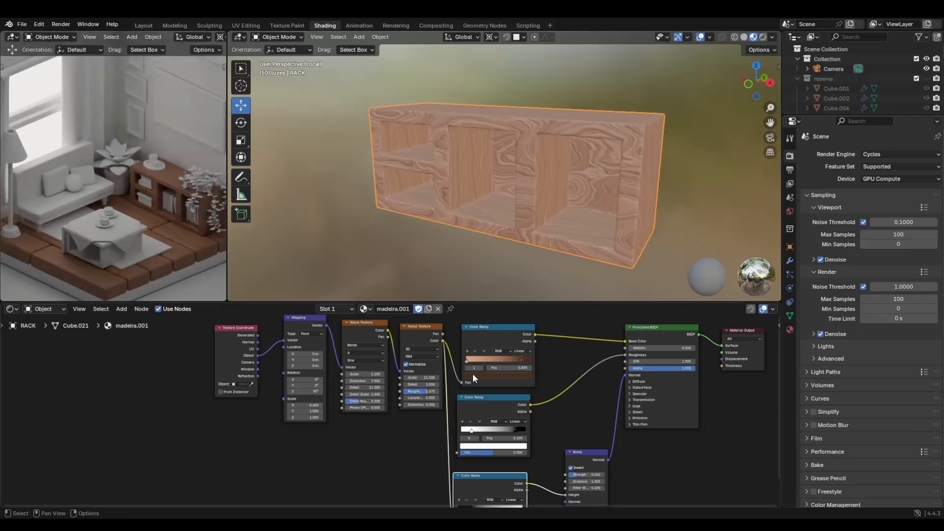
pyautogui.scroll(3, 403, 407)
pyautogui.moveTo(373, 388); pyautogui.dragTo(580, 420, button='middle')
pyautogui.scroll(2, 492, 417)
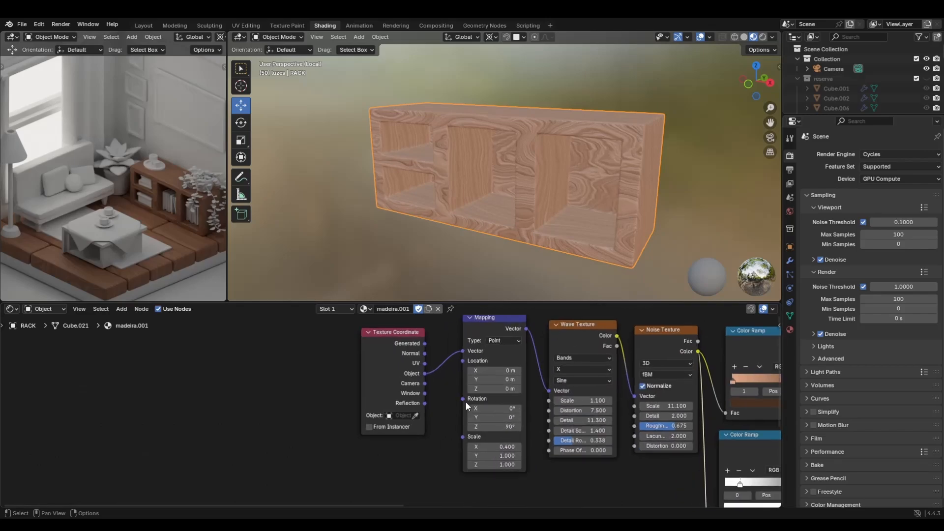
pyautogui.scroll(2, 466, 405)
pyautogui.moveTo(464, 406); pyautogui.dragTo(332, 413, button='middle')
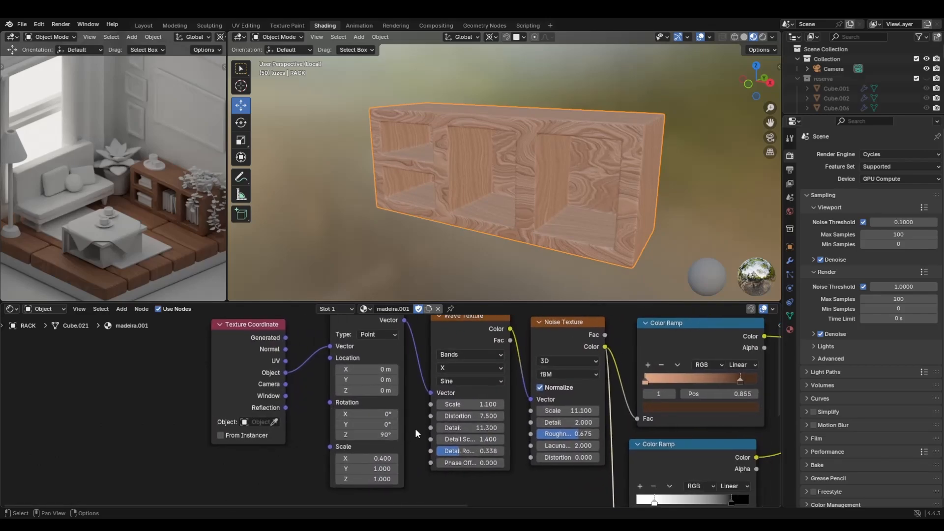
pyautogui.moveTo(384, 435); pyautogui.dragTo(357, 435)
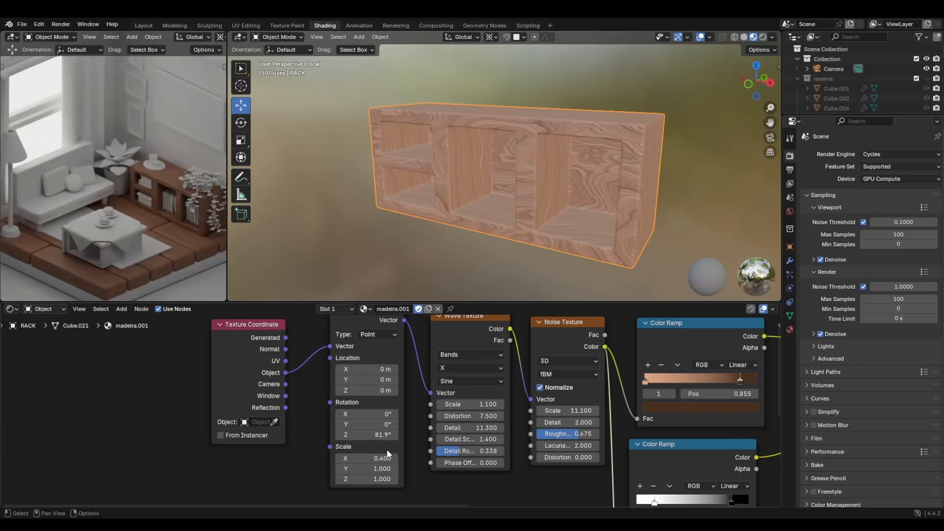
# Set the rack material's Wave Texture scale to 0.500 and its Mapping Z rotation to 225°
pyautogui.moveTo(569, 217); pyautogui.dragTo(626, 202, button='middle')
pyautogui.moveTo(471, 404)
pyautogui.mouseDown()
pyautogui.moveTo(429, 404)
pyautogui.moveTo(460, 404)
pyautogui.mouseUp()
pyautogui.moveTo(523, 223); pyautogui.dragTo(487, 305, button='middle')
pyautogui.moveTo(379, 435)
pyautogui.mouseDown()
pyautogui.moveTo(414, 435)
pyautogui.moveTo(375, 434)
pyautogui.mouseUp()
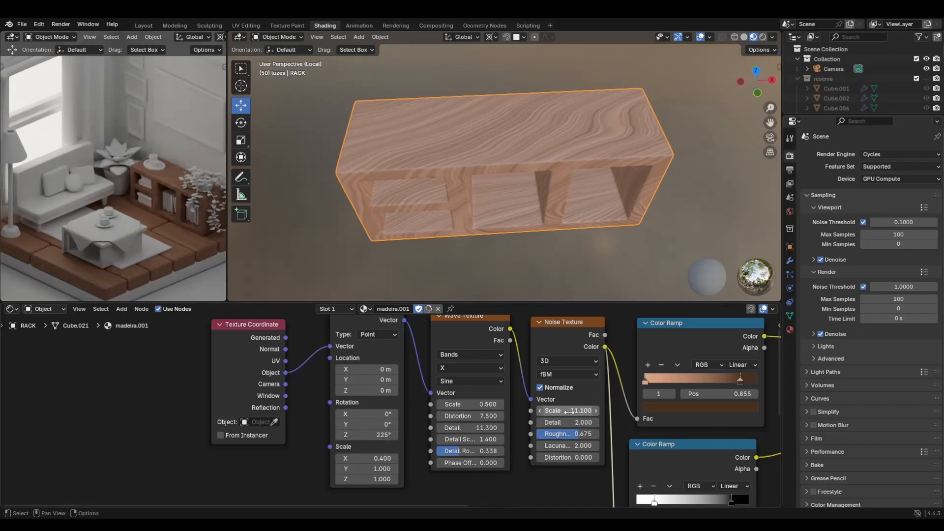
# Set the rack material's Wave Texture distortion to 26.700 and its scale to 1.600
pyautogui.moveTo(569, 412)
pyautogui.mouseDown()
pyautogui.moveTo(607, 411)
pyautogui.moveTo(572, 411)
pyautogui.mouseUp()
pyautogui.moveTo(463, 416); pyautogui.dragTo(443, 404)
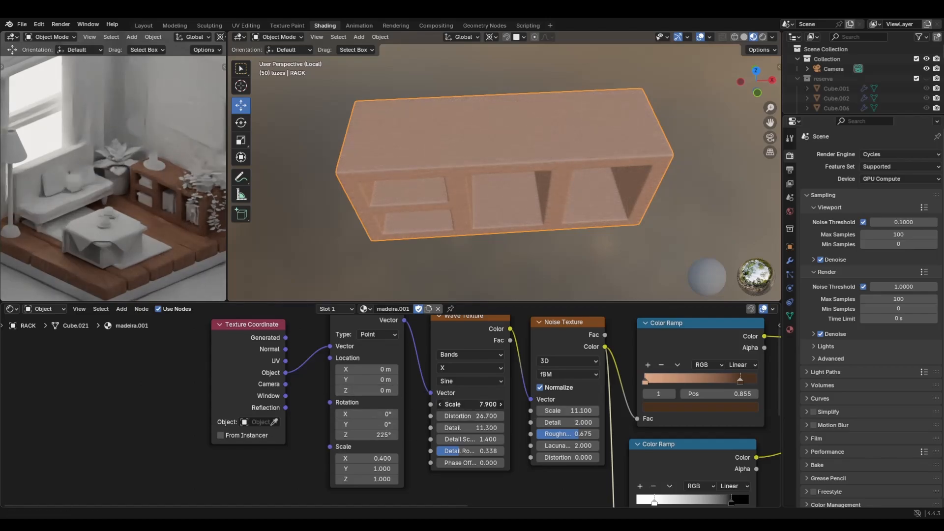
pyautogui.moveTo(472, 404); pyautogui.dragTo(482, 405)
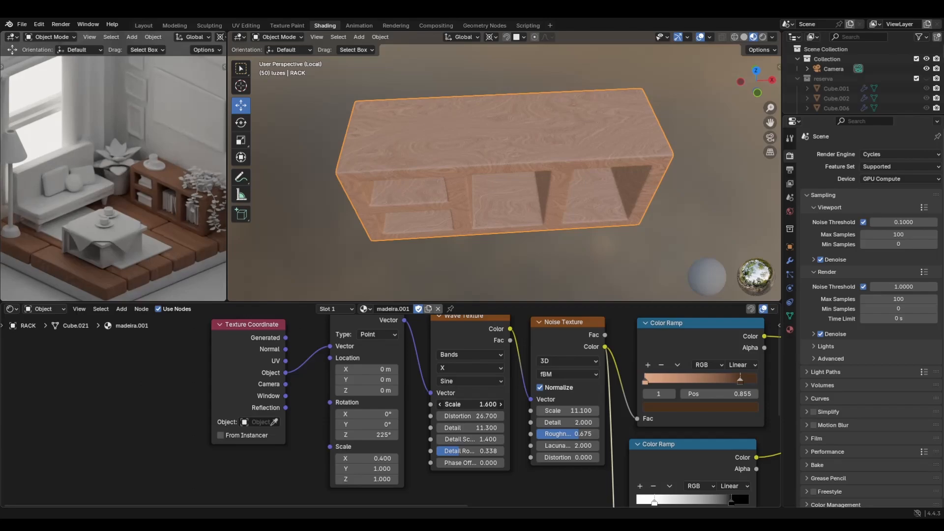
# Set the Mapping node's X scale to 1 in the rack material
pyautogui.moveTo(387, 459); pyautogui.dragTo(422, 459)
pyautogui.click(388, 458)
pyautogui.write('1')
pyautogui.press('Return')
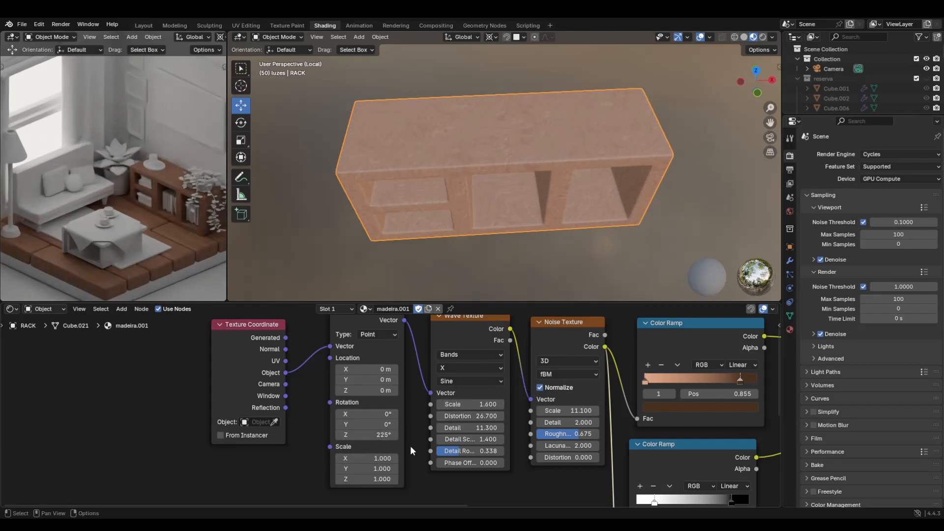
# Set the rack material's Wave Texture scale to 0.100 and its Noise Texture scale to 5.000
pyautogui.moveTo(485, 402); pyautogui.dragTo(463, 405)
pyautogui.moveTo(470, 404)
pyautogui.mouseDown()
pyautogui.moveTo(485, 404)
pyautogui.moveTo(475, 404)
pyautogui.mouseUp()
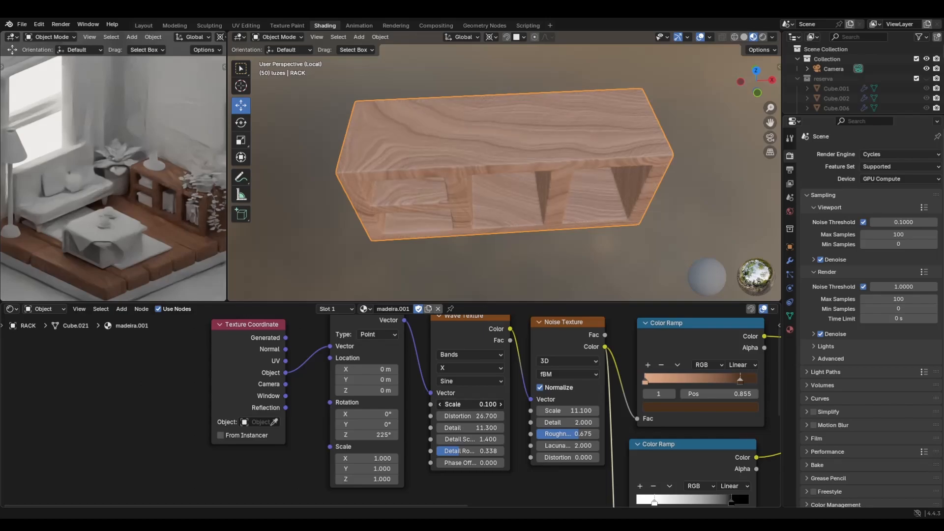
pyautogui.moveTo(568, 410); pyautogui.dragTo(527, 411)
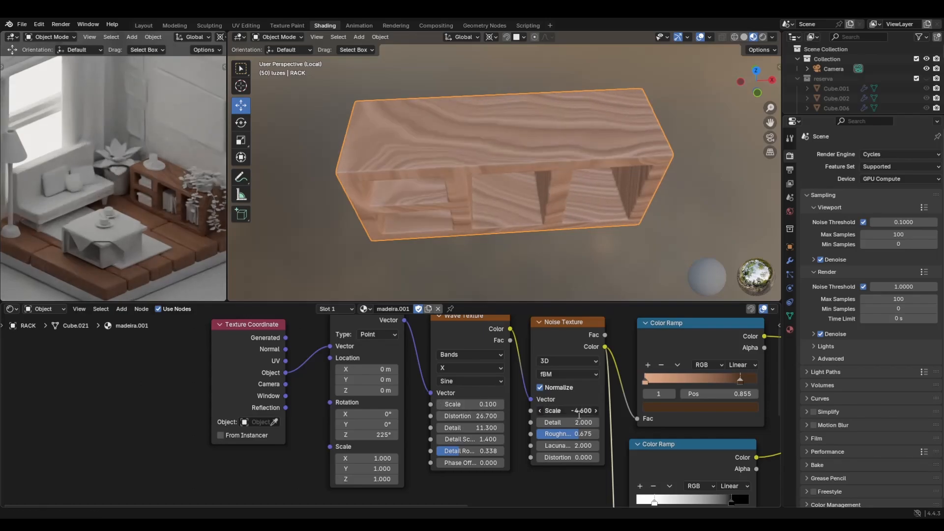
pyautogui.doubleClick(577, 412)
pyautogui.write('1')
pyautogui.press('Return')
pyautogui.rightClick(578, 413)
pyautogui.click(570, 414)
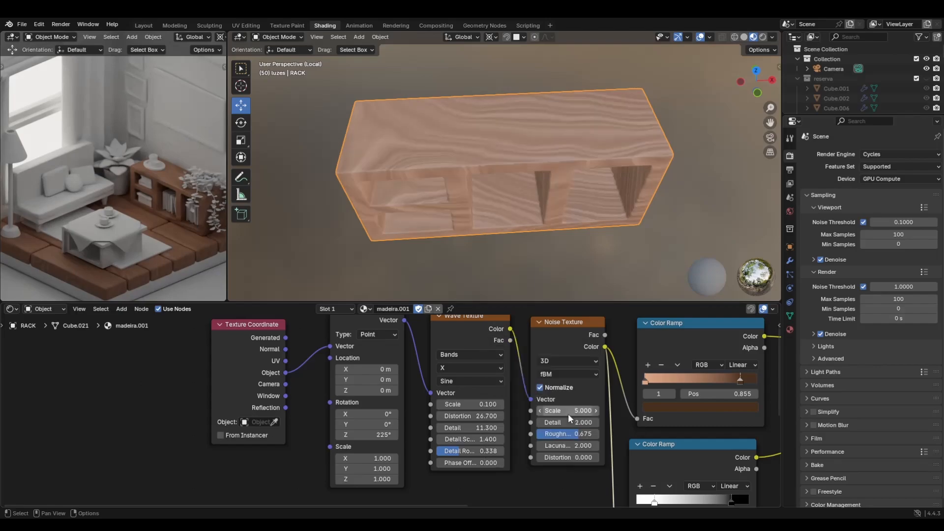
# Move the dark stop of the rack material's base color ramp to 0.950 and lighten its colour to a medium brown
pyautogui.moveTo(530, 286); pyautogui.dragTo(524, 239, button='middle')
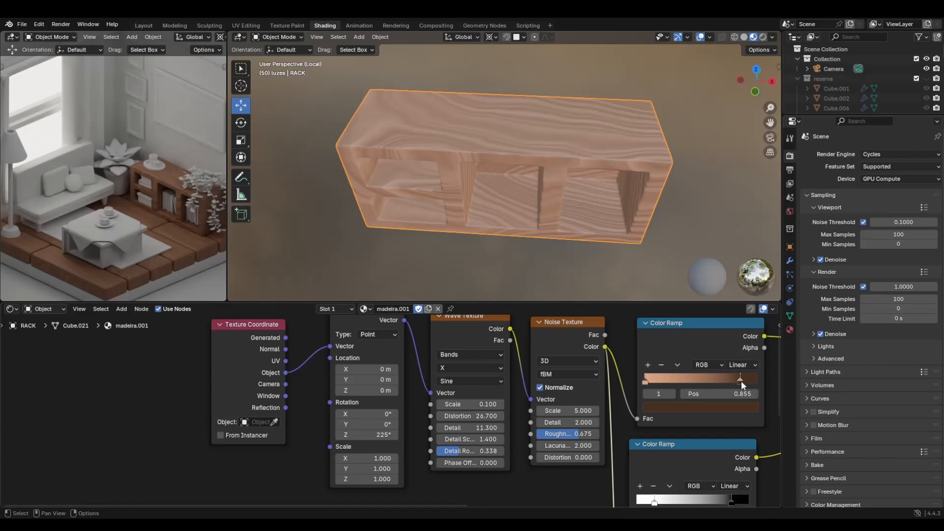
pyautogui.moveTo(742, 381)
pyautogui.mouseDown()
pyautogui.moveTo(701, 383)
pyautogui.moveTo(741, 389)
pyautogui.mouseUp()
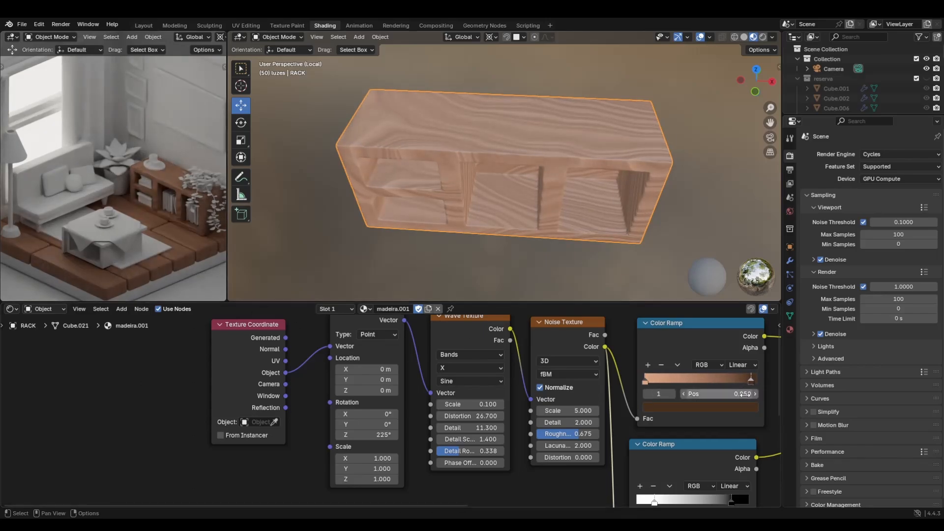
pyautogui.click(741, 410)
pyautogui.moveTo(740, 294); pyautogui.dragTo(739, 281)
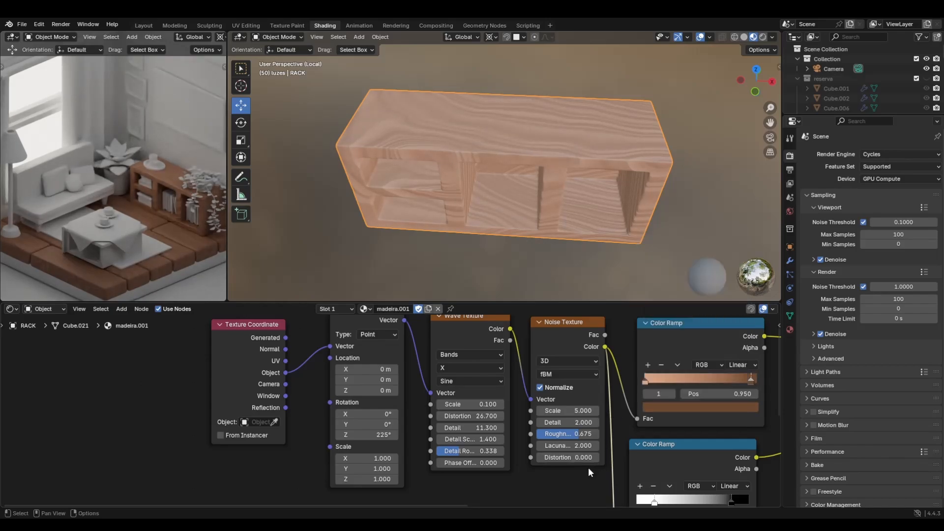
# Try stronger grain contrast in the rack's base color ramp by moving the light stop to 0.218 and the dark stop closer to it
pyautogui.moveTo(574, 483); pyautogui.dragTo(437, 487, button='middle')
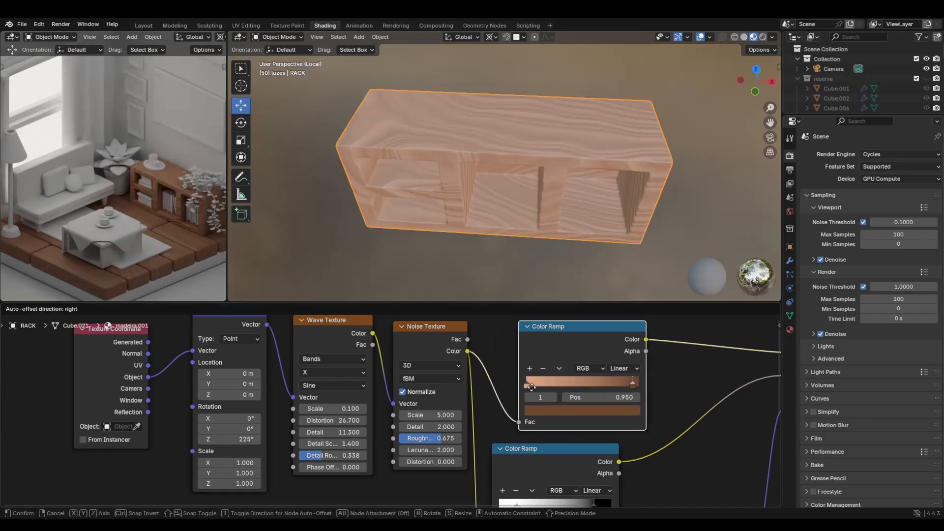
pyautogui.moveTo(510, 387)
pyautogui.mouseDown()
pyautogui.moveTo(557, 385)
pyautogui.moveTo(516, 385)
pyautogui.mouseUp()
pyautogui.moveTo(614, 386); pyautogui.dragTo(585, 388)
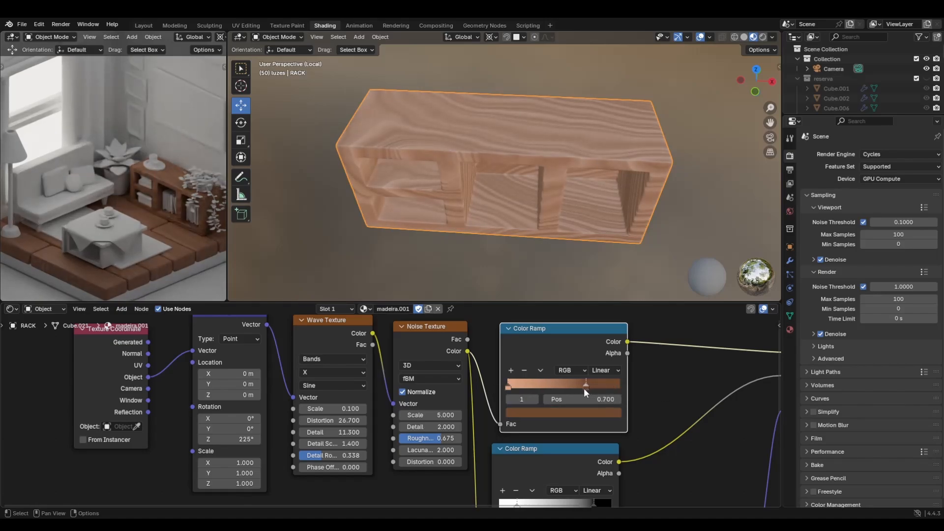
pyautogui.click(509, 387)
pyautogui.moveTo(585, 386)
pyautogui.mouseDown()
pyautogui.moveTo(648, 384)
pyautogui.moveTo(585, 388)
pyautogui.moveTo(603, 387)
pyautogui.moveTo(595, 386)
pyautogui.mouseUp()
pyautogui.moveTo(518, 386)
pyautogui.mouseDown()
pyautogui.moveTo(557, 382)
pyautogui.moveTo(533, 385)
pyautogui.mouseUp()
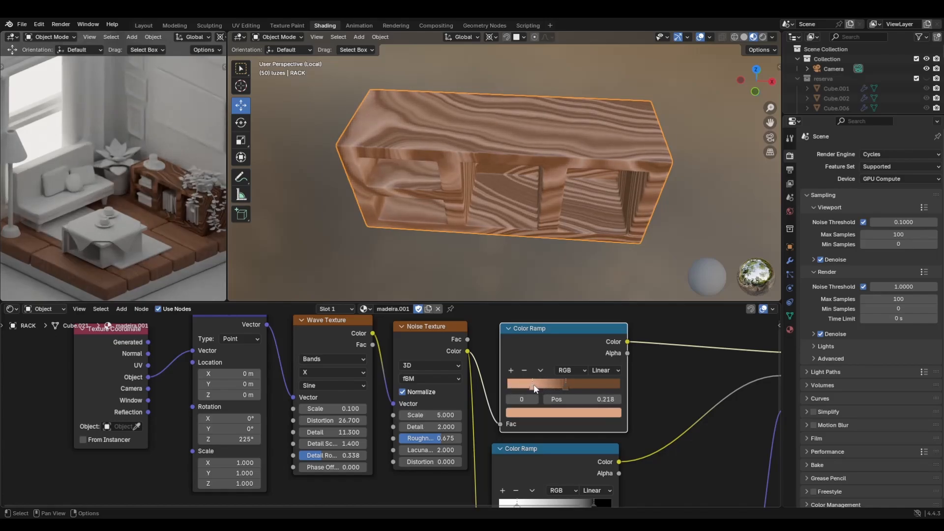
pyautogui.click(541, 413)
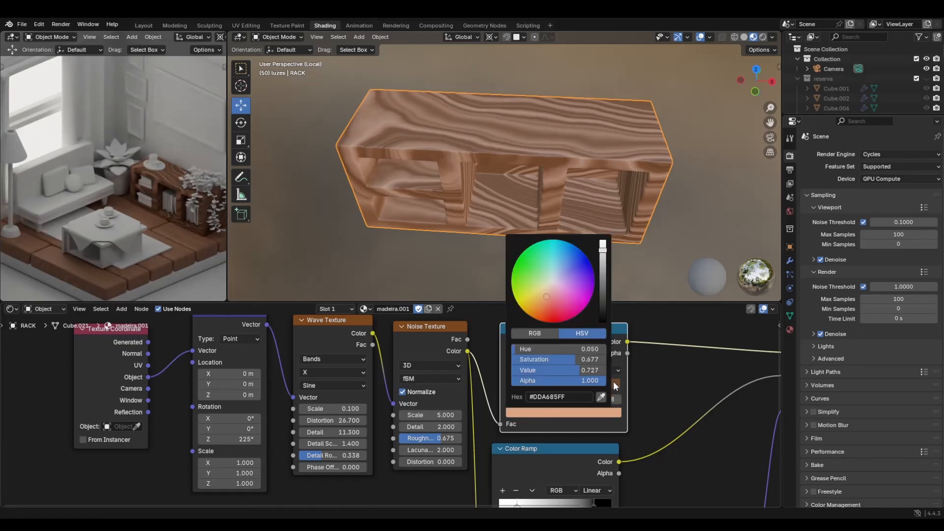
# Reverse the rack's base color ramp, placing the dark brown stop at 0.186 and the light stop at 0.959
pyautogui.moveTo(567, 388); pyautogui.dragTo(525, 387)
pyautogui.moveTo(526, 386); pyautogui.dragTo(650, 392)
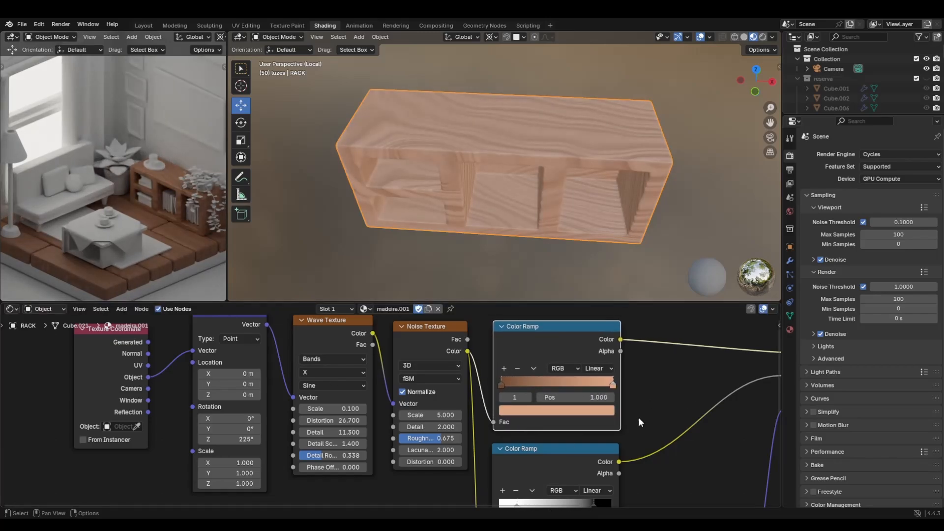
pyautogui.moveTo(502, 385); pyautogui.dragTo(524, 382)
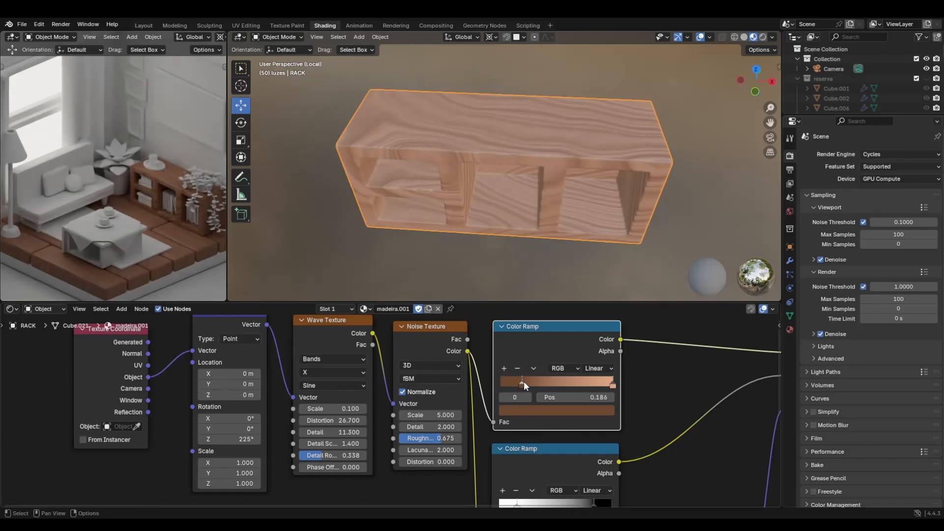
pyautogui.moveTo(611, 386); pyautogui.dragTo(600, 387)
pyautogui.moveTo(602, 385)
pyautogui.mouseDown()
pyautogui.moveTo(571, 386)
pyautogui.moveTo(603, 385)
pyautogui.mouseUp()
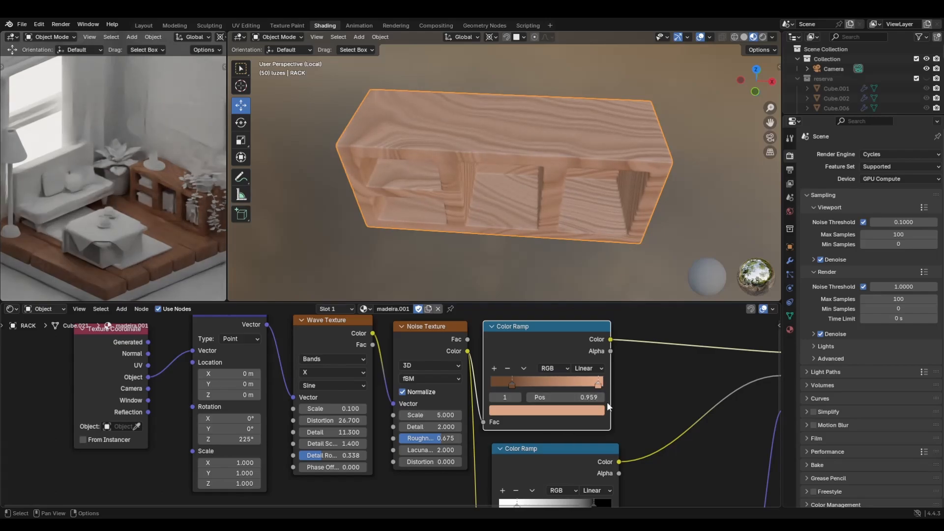
# Set the Bump node's strength to 0.192 in the rack's madeira.001 material
pyautogui.scroll(-1, 669, 409)
pyautogui.moveTo(681, 411); pyautogui.dragTo(539, 365, button='middle')
pyautogui.moveTo(565, 492); pyautogui.dragTo(520, 424, button='middle')
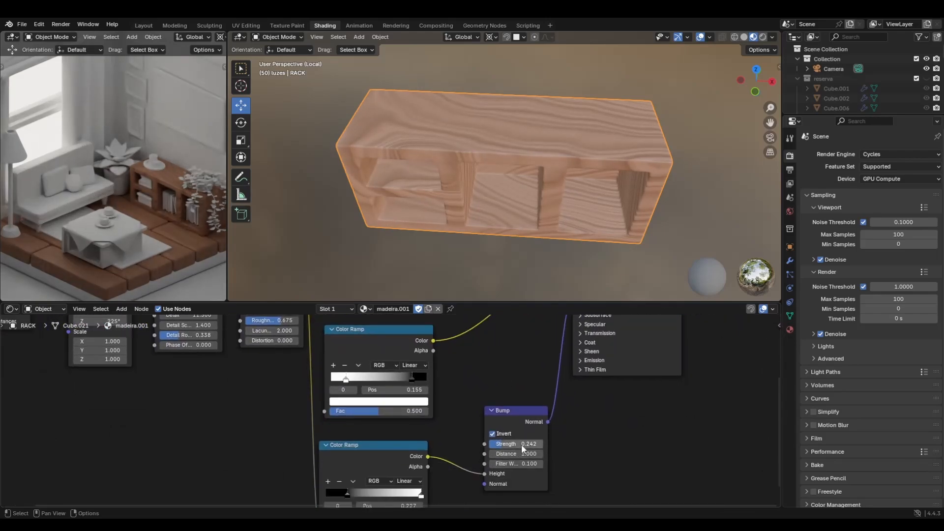
pyautogui.moveTo(519, 444); pyautogui.dragTo(498, 444)
pyautogui.moveTo(441, 385); pyautogui.dragTo(494, 444, button='middle')
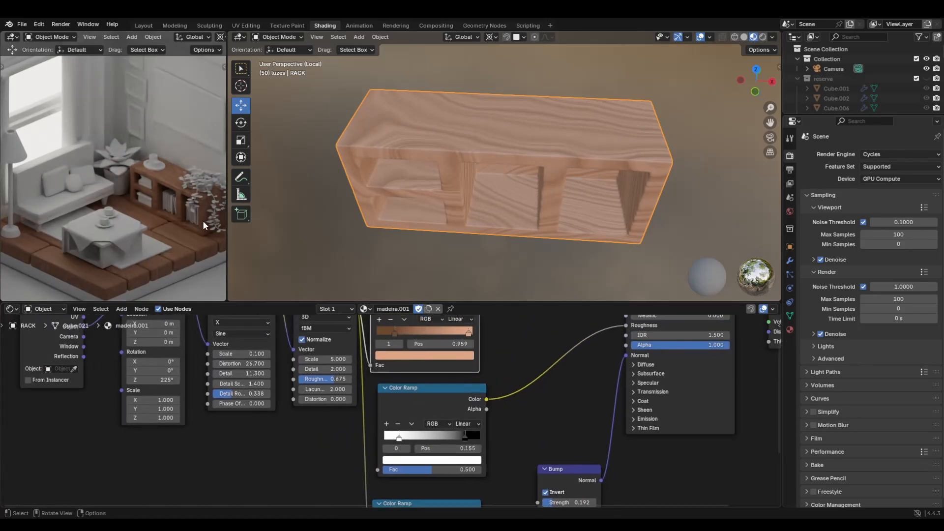
# Select the plank floor and set its base color ramp's dark stop to 1.000 and light stop to 0.209
pyautogui.moveTo(196, 227); pyautogui.dragTo(167, 229, button='middle')
pyautogui.scroll(4, 154, 227)
pyautogui.scroll(3, 155, 226)
pyautogui.click(173, 249)
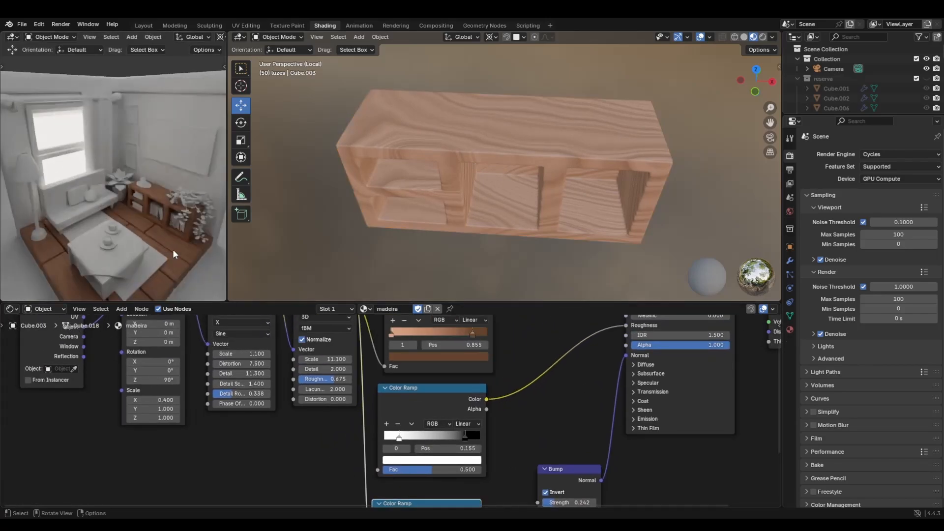
pyautogui.moveTo(535, 344); pyautogui.dragTo(547, 412, button='middle')
pyautogui.moveTo(487, 400); pyautogui.dragTo(512, 400)
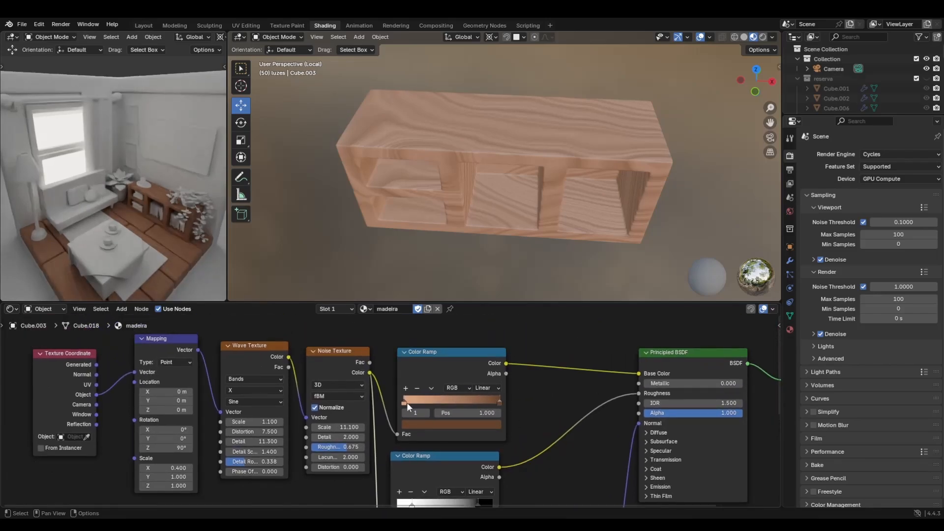
pyautogui.moveTo(406, 402); pyautogui.dragTo(425, 403)
# Set the light stop of the floor's base color ramp to hue 0.062, saturation 0.530 and value 0.727
pyautogui.click(474, 427)
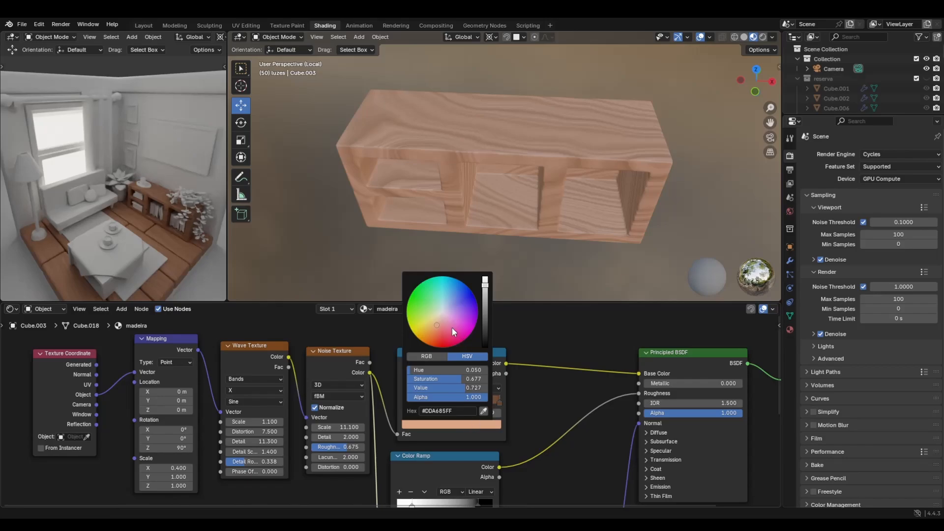
pyautogui.click(438, 322)
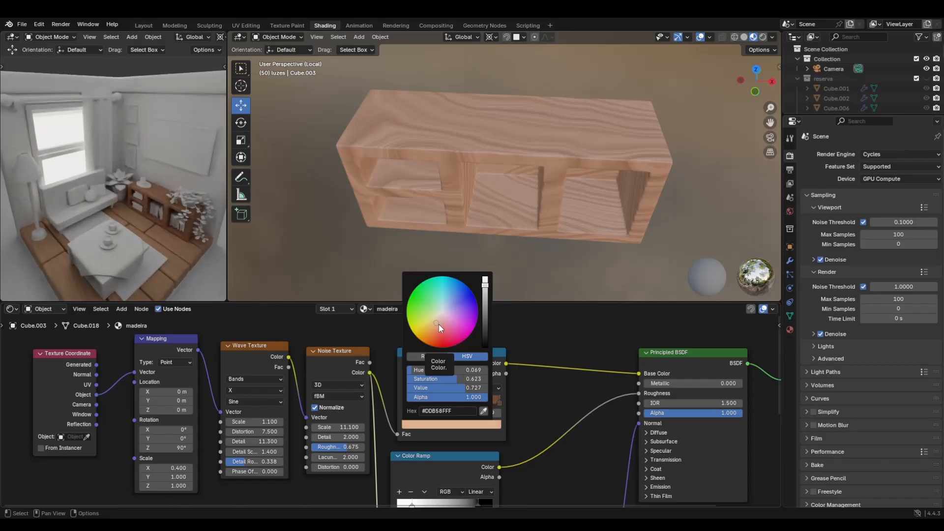
pyautogui.click(438, 323)
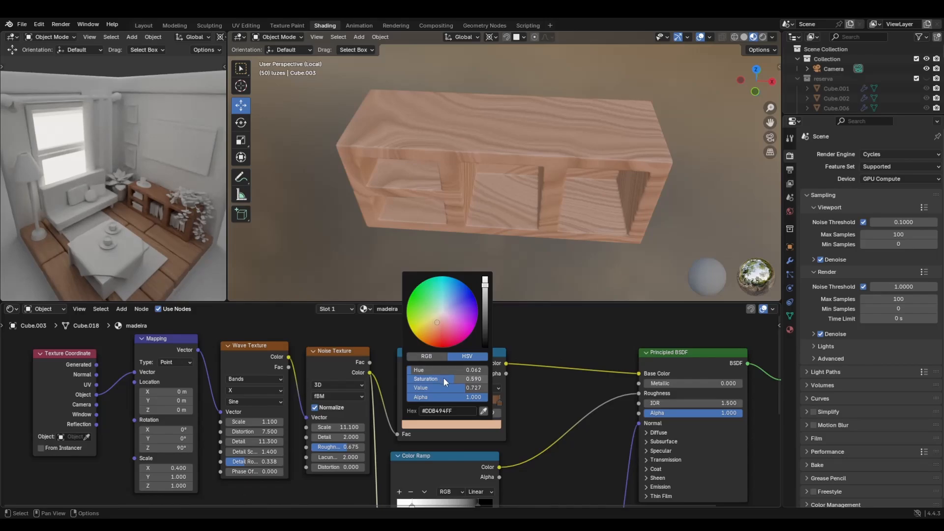
pyautogui.moveTo(444, 378); pyautogui.dragTo(433, 378)
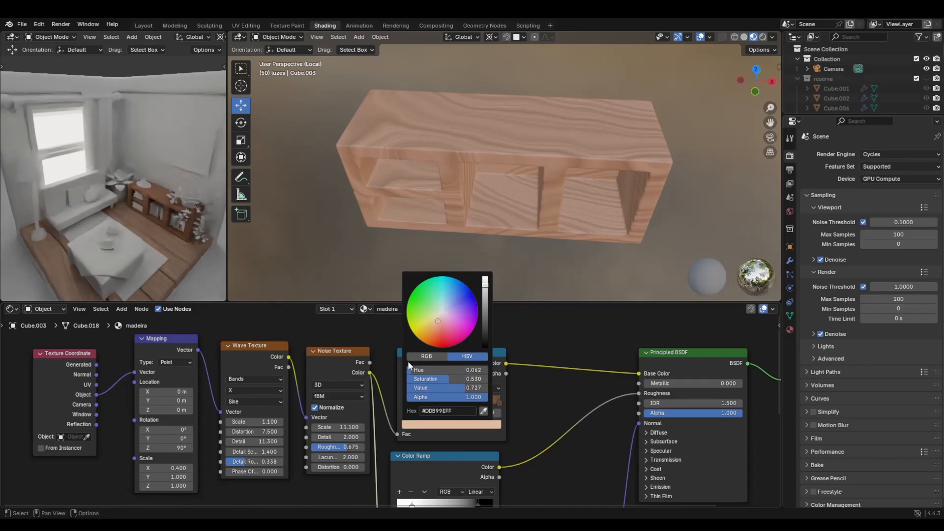
# Fine-tune the light stop's colour in the floor's base color ramp to a warm peach tan
pyautogui.moveTo(216, 255); pyautogui.dragTo(173, 250, button='middle')
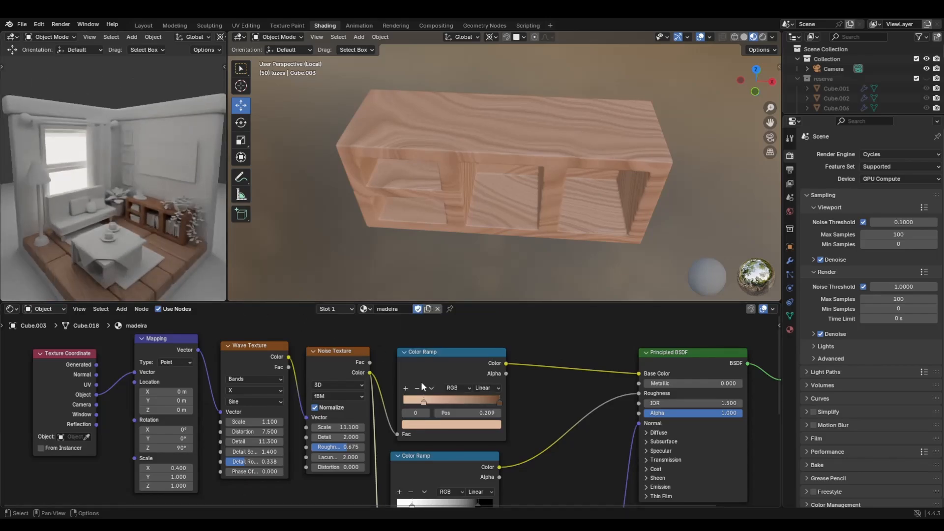
pyautogui.click(422, 424)
pyautogui.moveTo(435, 327); pyautogui.dragTo(436, 325)
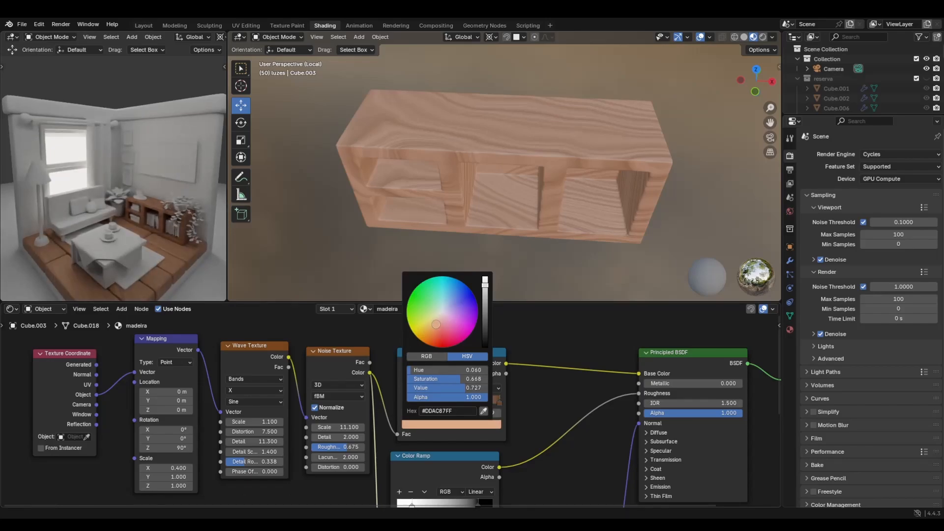
pyautogui.moveTo(436, 324); pyautogui.dragTo(436, 323)
pyautogui.moveTo(459, 379)
pyautogui.mouseDown()
pyautogui.moveTo(467, 379)
pyautogui.moveTo(425, 371)
pyautogui.moveTo(451, 380)
pyautogui.mouseUp()
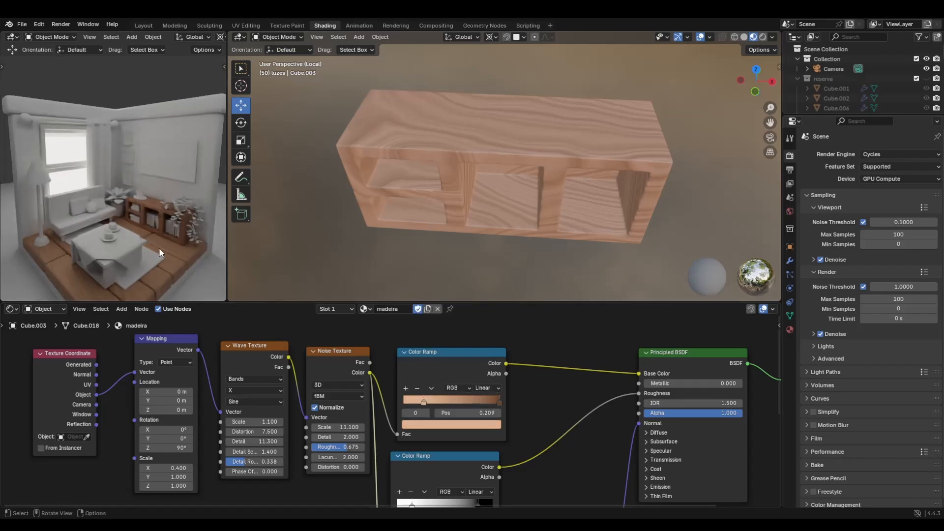
pyautogui.scroll(-2, 159, 249)
pyautogui.scroll(3, 154, 243)
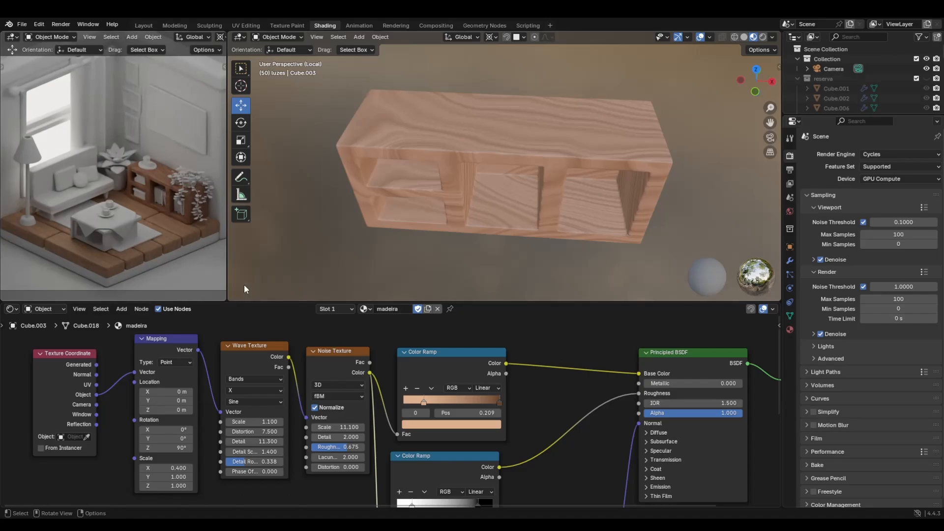
pyautogui.click(434, 425)
pyautogui.moveTo(438, 326); pyautogui.dragTo(438, 324)
# Select the coffee table under the tablecloth, leave local view and assign it the existing madeira.001 material
pyautogui.click(108, 244)
pyautogui.click(107, 244)
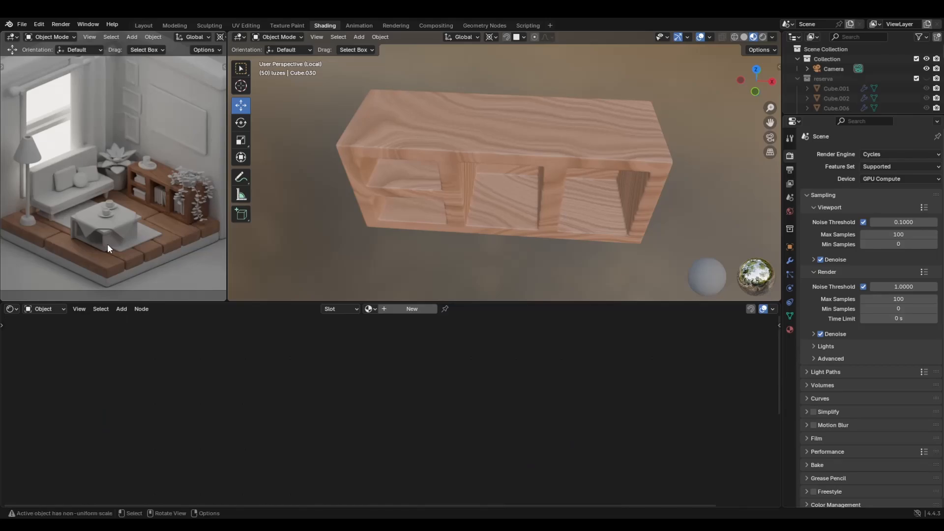
pyautogui.click(106, 243)
pyautogui.press('KP_Divide')
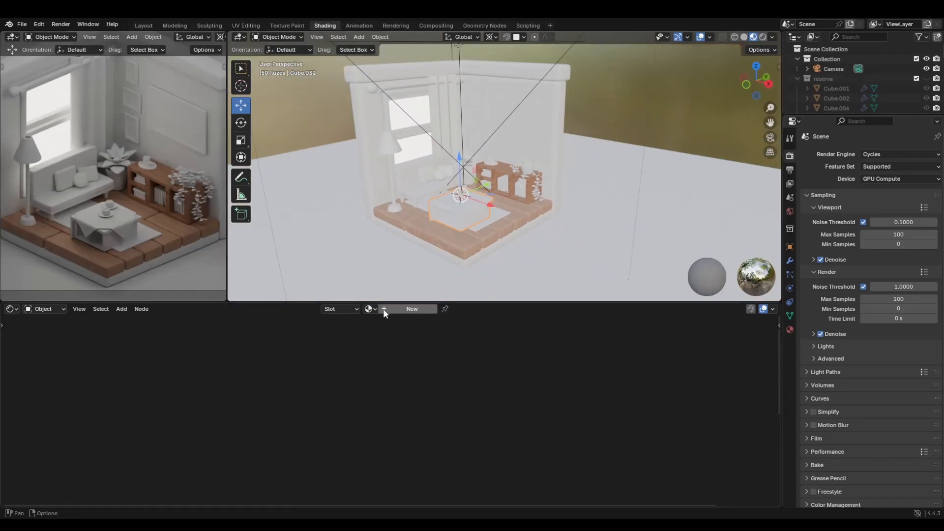
pyautogui.click(370, 309)
pyautogui.click(397, 333)
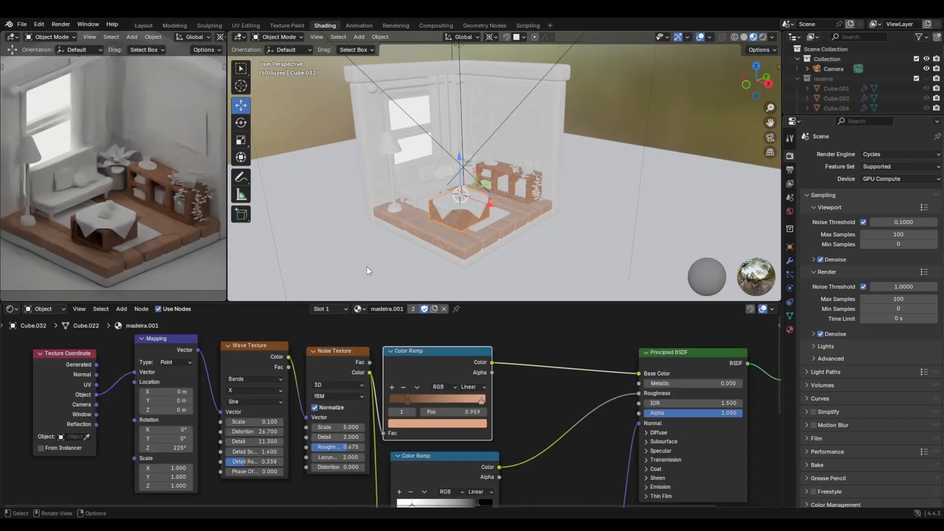
pyautogui.scroll(3, 405, 240)
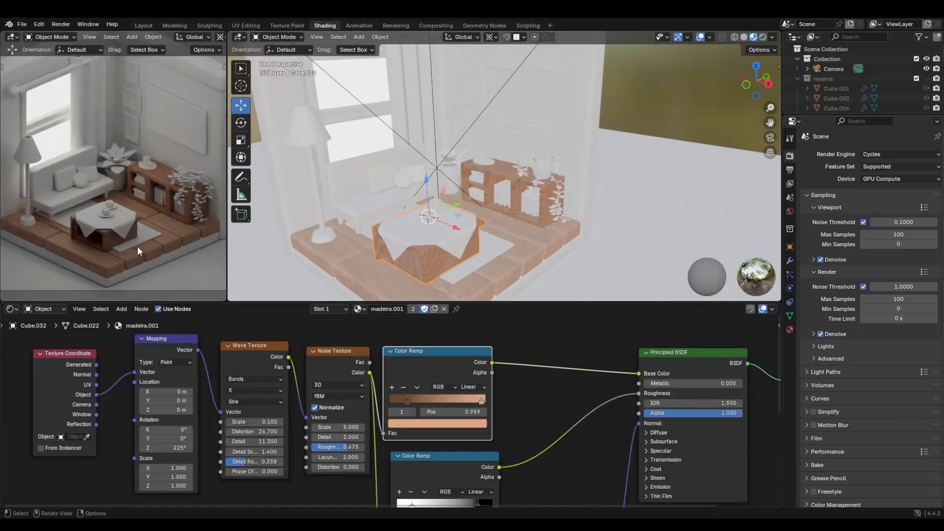
# Select the window frame and assign it the existing madeira.001 material
pyautogui.moveTo(629, 248); pyautogui.dragTo(492, 276, button='middle')
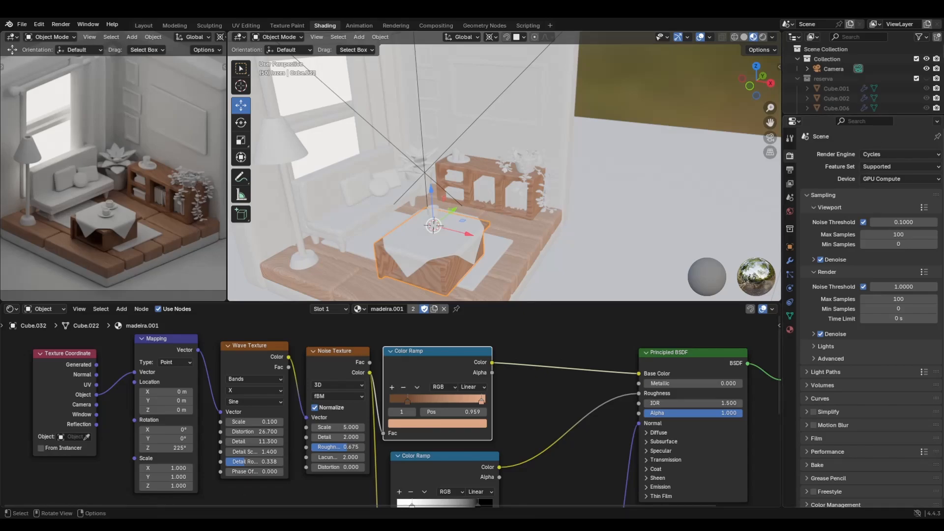
pyautogui.moveTo(492, 173); pyautogui.dragTo(472, 170, button='middle')
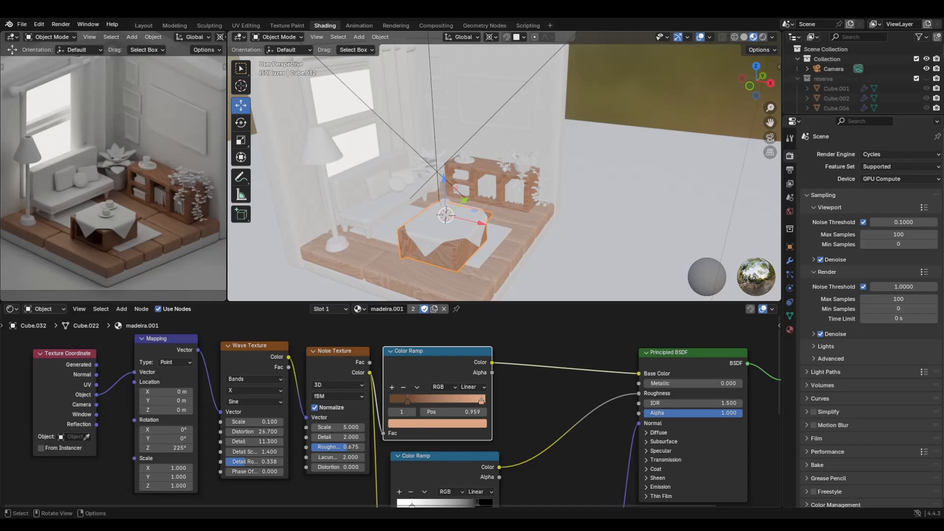
pyautogui.click(388, 123)
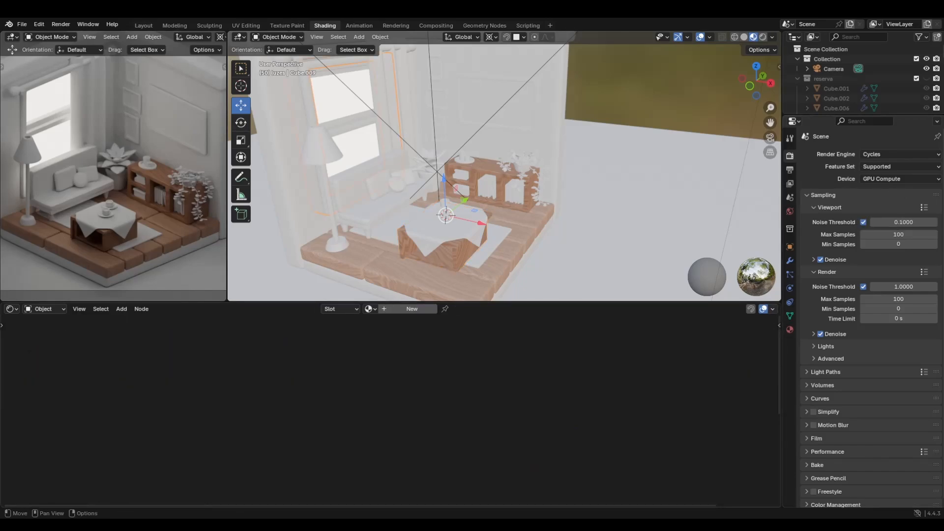
pyautogui.click(369, 309)
pyautogui.click(393, 333)
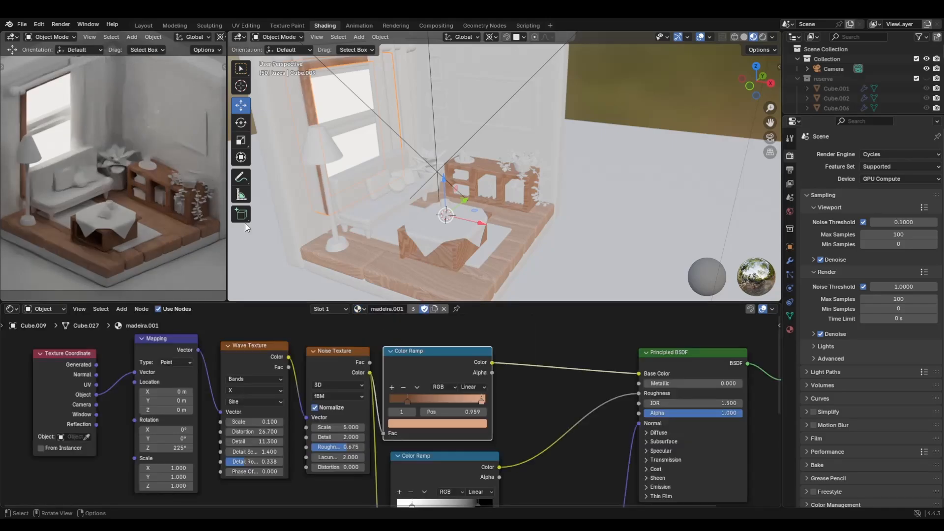
# Select the curtain rod above the window and assign it the existing madeira.001 material
pyautogui.moveTo(343, 162); pyautogui.dragTo(360, 125, button='middle')
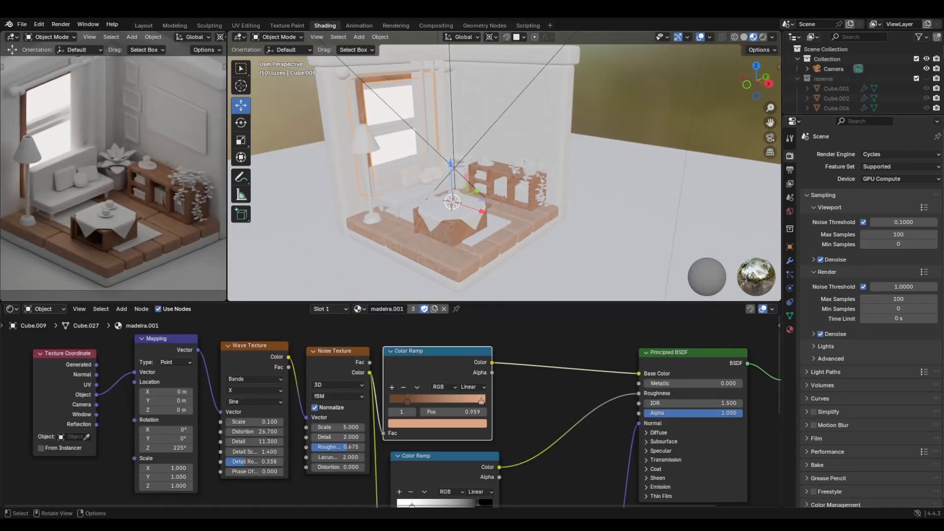
pyautogui.click(343, 76)
pyautogui.click(370, 309)
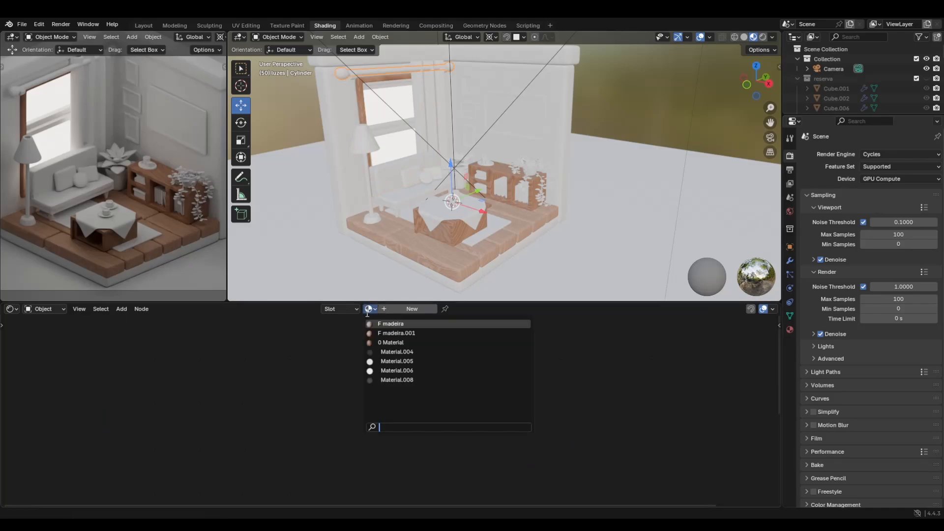
pyautogui.click(388, 332)
# Select the trim along the top of the walls, try the material named Material on it, and settle on madeira
pyautogui.scroll(-1, 76, 185)
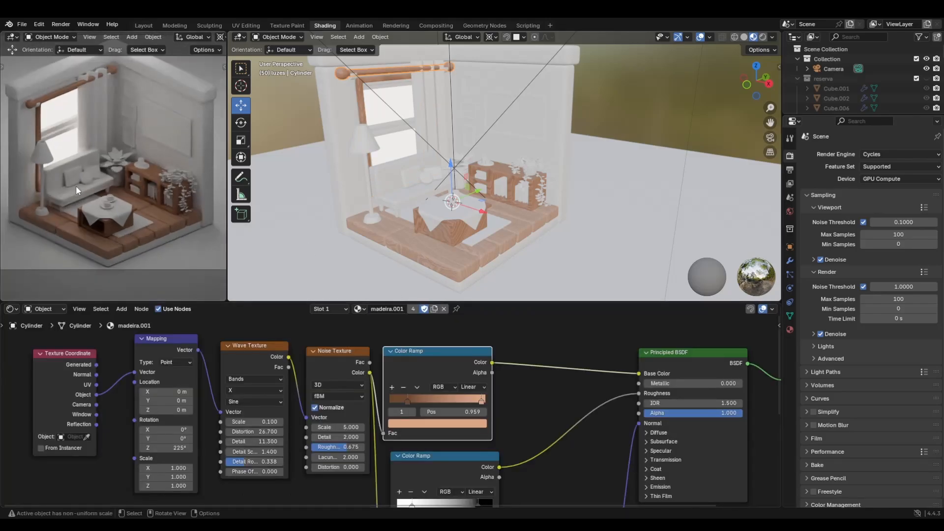
pyautogui.scroll(-3, 589, 149)
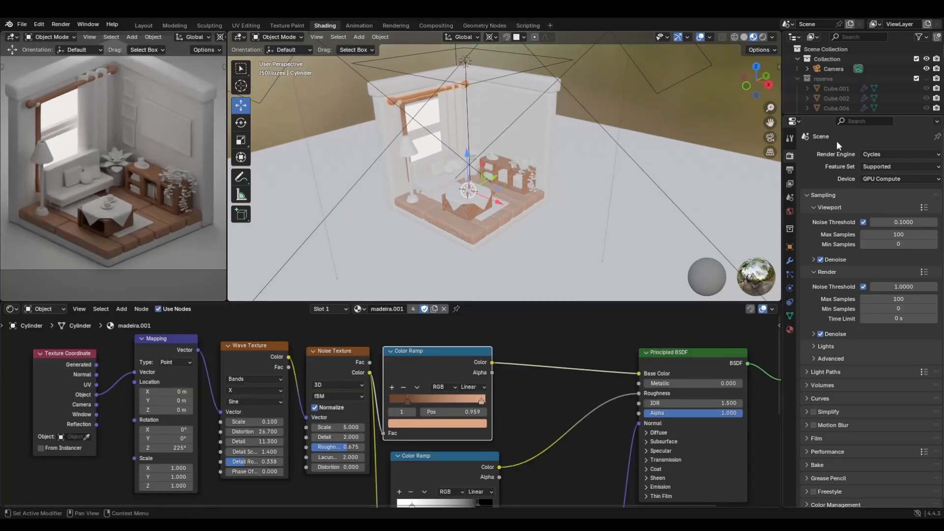
pyautogui.click(493, 75)
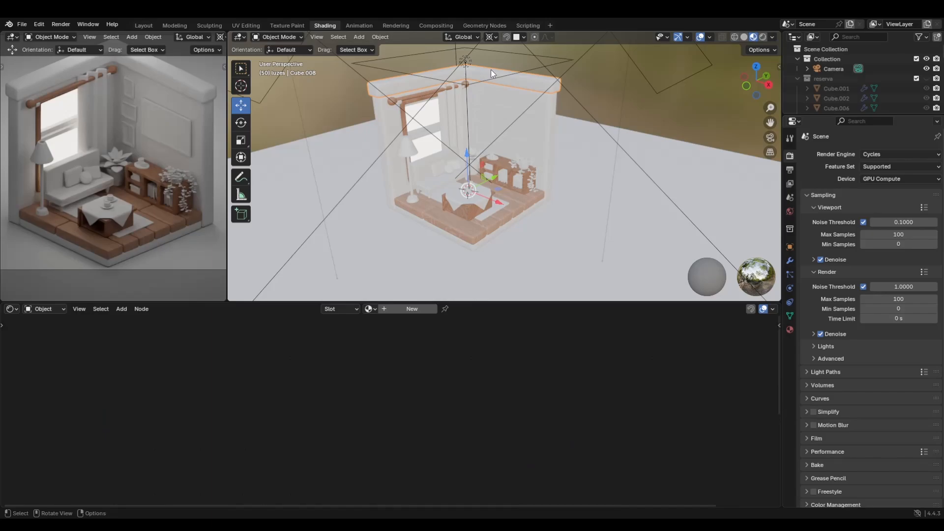
pyautogui.click(369, 309)
pyautogui.click(400, 343)
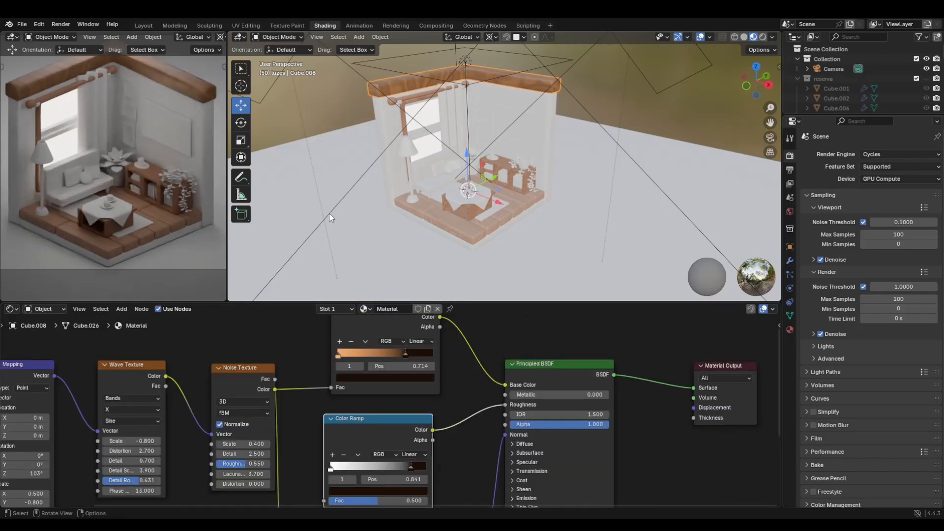
pyautogui.click(147, 235)
pyautogui.click(406, 103)
pyautogui.click(364, 309)
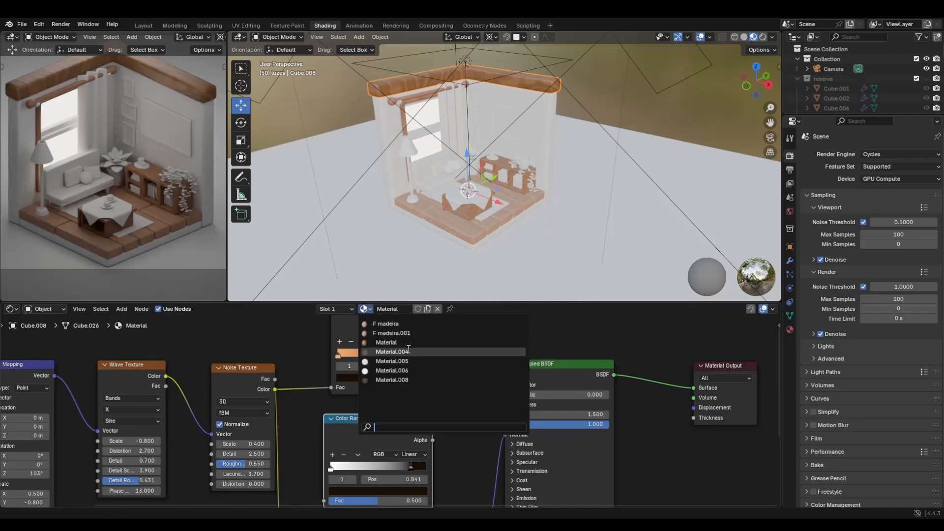
pyautogui.click(412, 324)
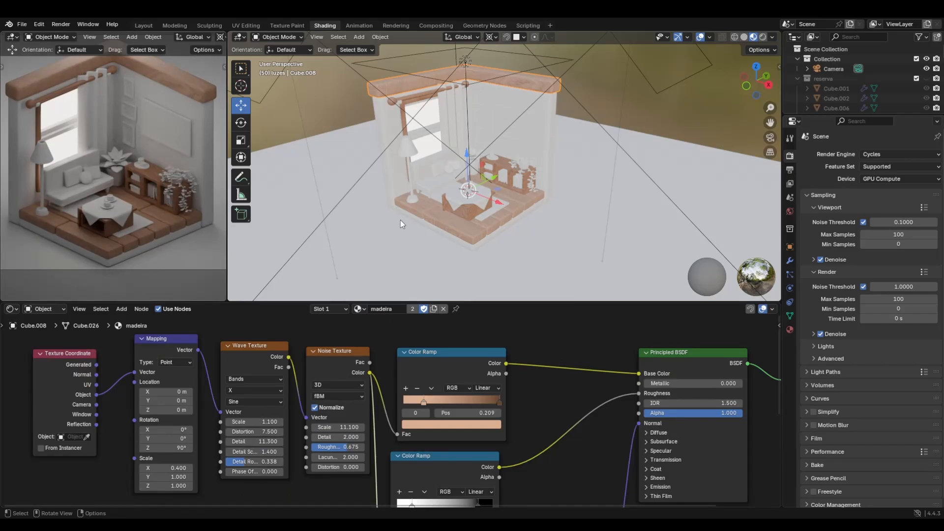
# Select the floor lamp's stand, assign it madeira.001 and turn that into a separate single-user copy
pyautogui.scroll(8, 401, 222)
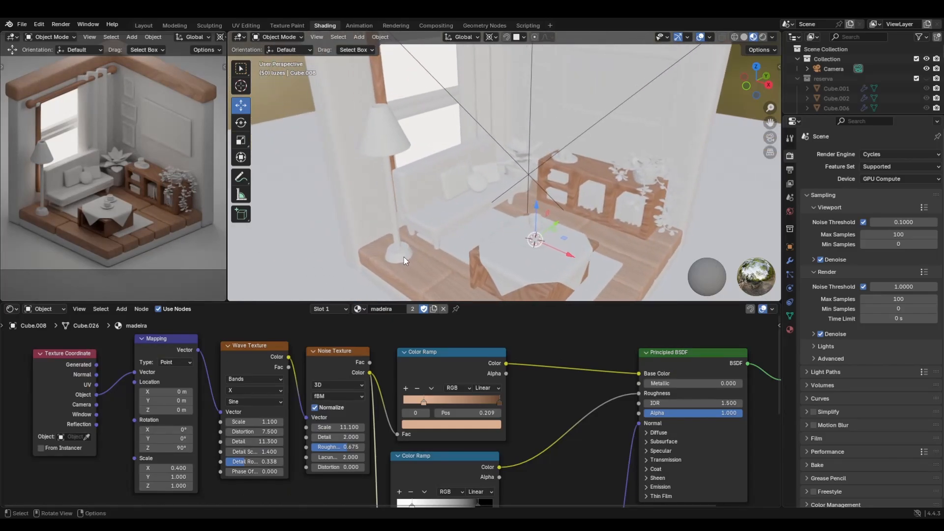
pyautogui.click(404, 258)
pyautogui.click(374, 310)
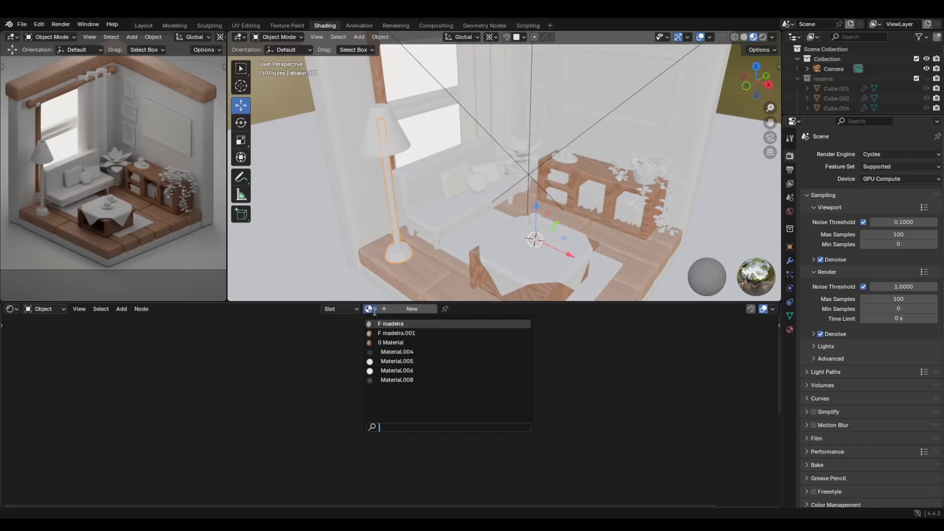
pyautogui.click(397, 333)
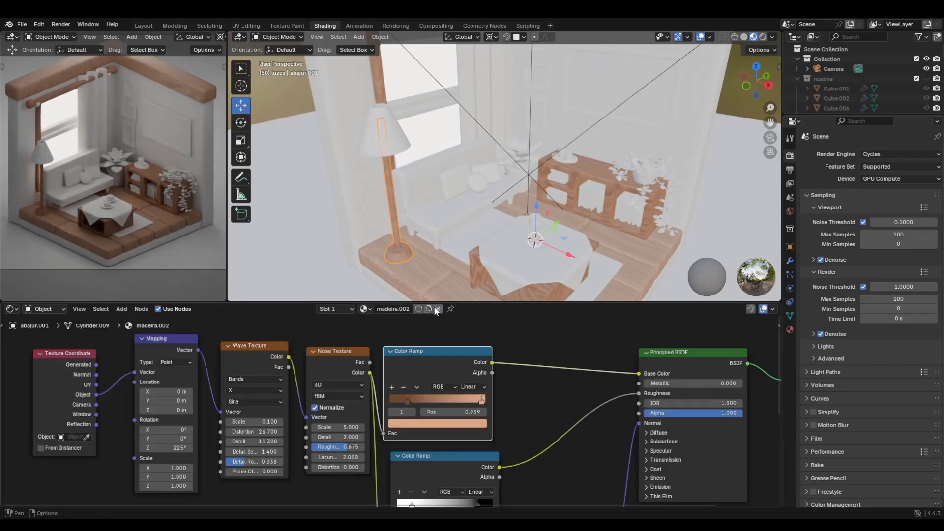
# Recolour the dark stop of the lamp stand's base color ramp to a light golden yellow with hue 0.101, saturation 0.751 and value 0.626
pyautogui.scroll(2, 367, 246)
pyautogui.moveTo(367, 246); pyautogui.dragTo(438, 255, button='middle')
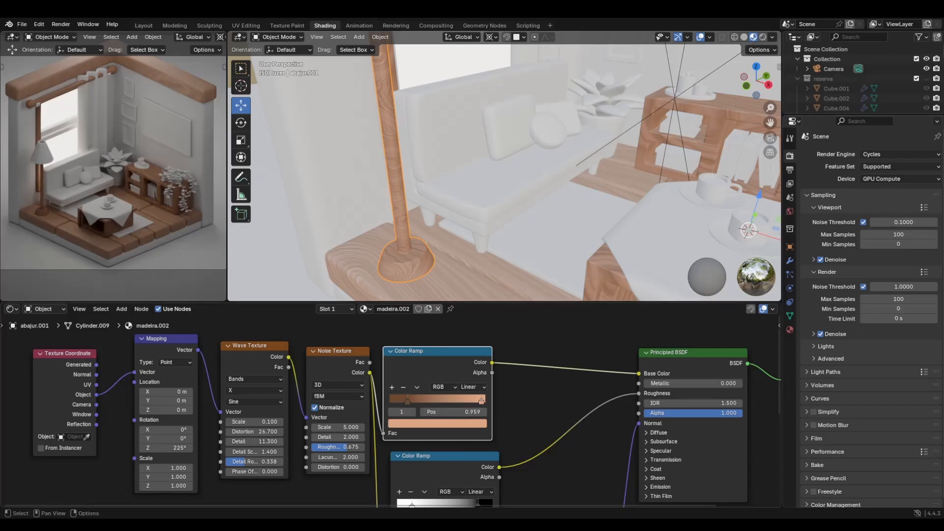
pyautogui.click(416, 424)
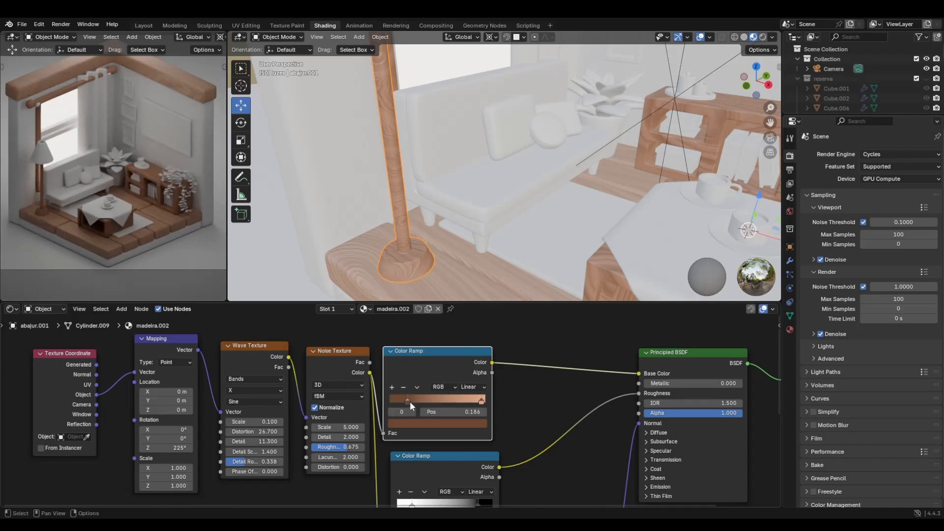
pyautogui.click(412, 423)
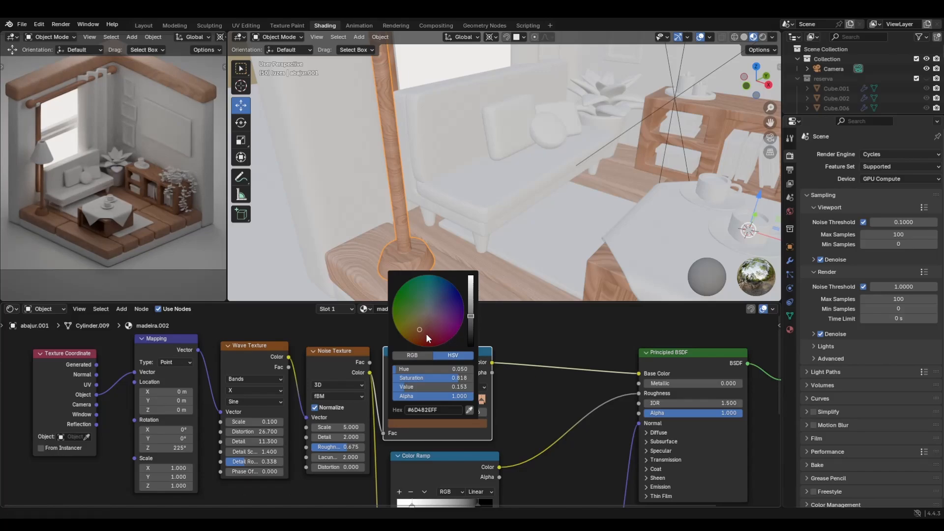
pyautogui.moveTo(426, 333); pyautogui.dragTo(471, 296)
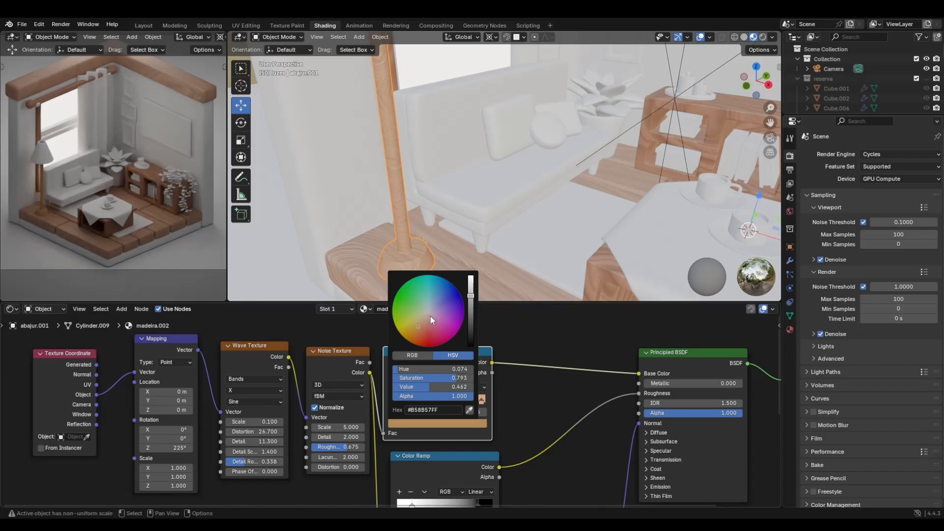
pyautogui.click(417, 323)
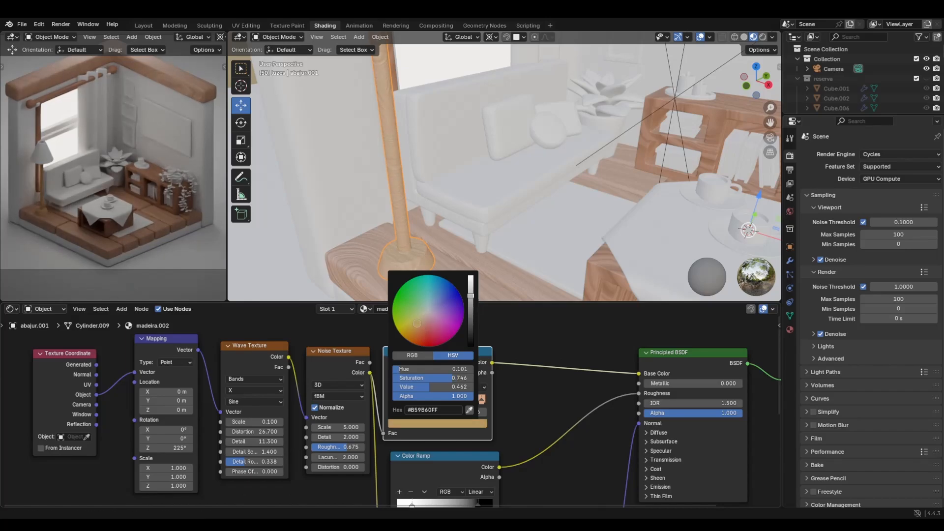
pyautogui.moveTo(472, 310); pyautogui.dragTo(471, 278)
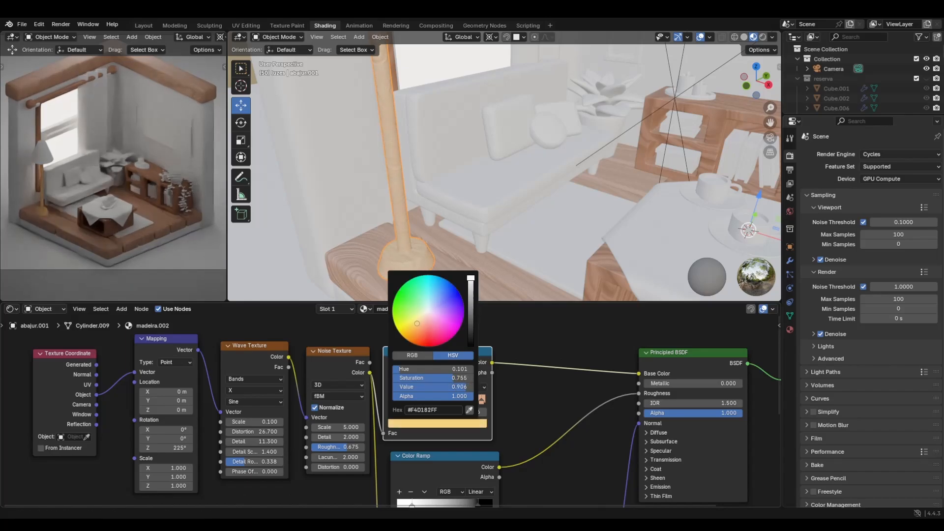
# Brighten the light stop of the lamp stand's base color ramp to value 1.000
pyautogui.click(480, 401)
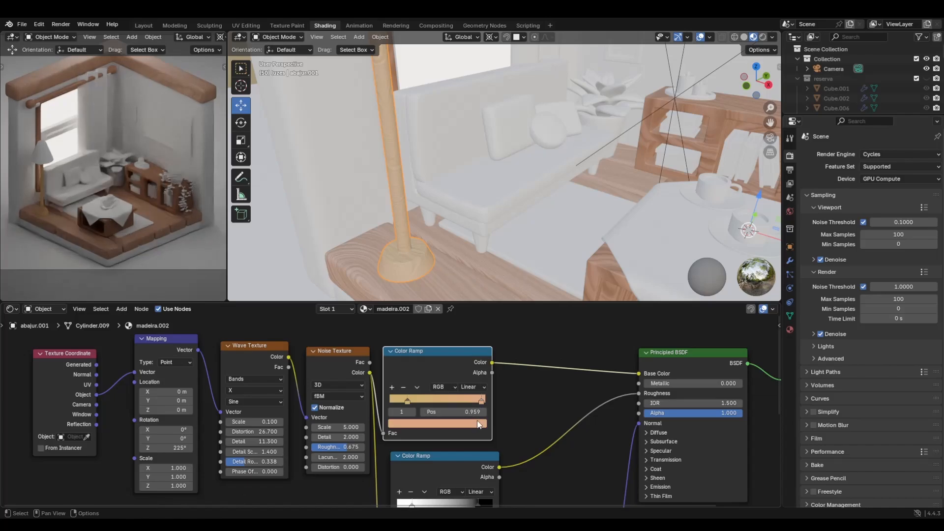
pyautogui.click(477, 422)
pyautogui.moveTo(470, 291); pyautogui.dragTo(470, 275)
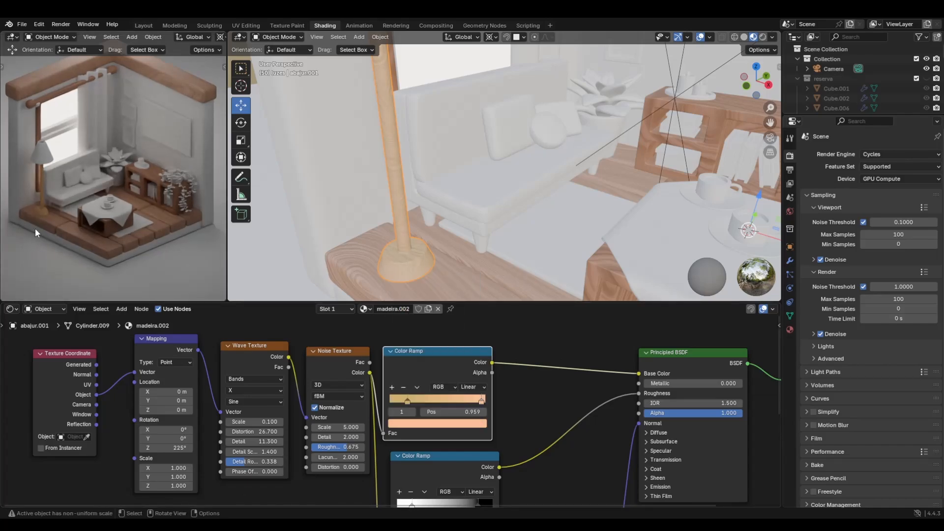
# Isolate the lamp stand in local view and lower the saturation of its ramp's light stop to 0.439
pyautogui.scroll(4, 35, 229)
pyautogui.press('KP_Divide')
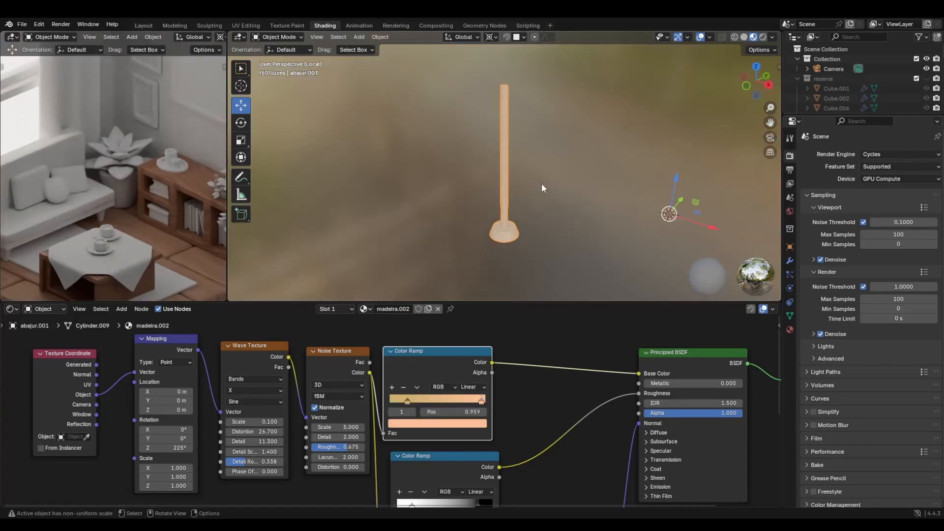
pyautogui.click(745, 38)
pyautogui.click(753, 37)
pyautogui.scroll(-2, 578, 146)
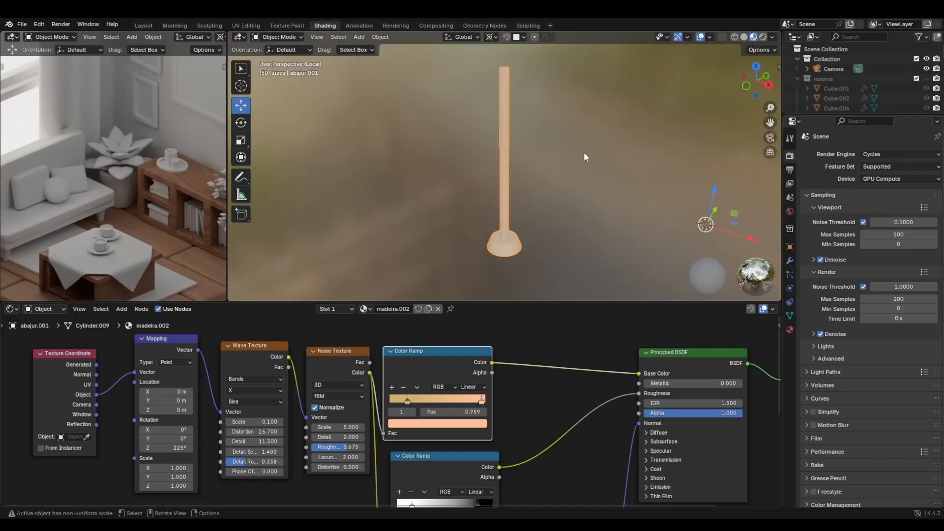
pyautogui.moveTo(583, 152); pyautogui.dragTo(539, 169, button='middle')
pyautogui.click(473, 424)
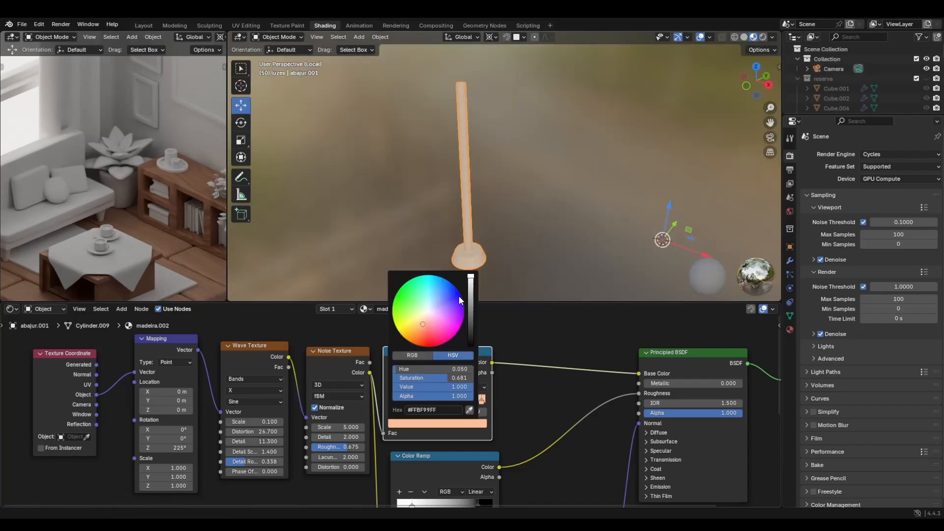
pyautogui.moveTo(448, 378); pyautogui.dragTo(427, 379)
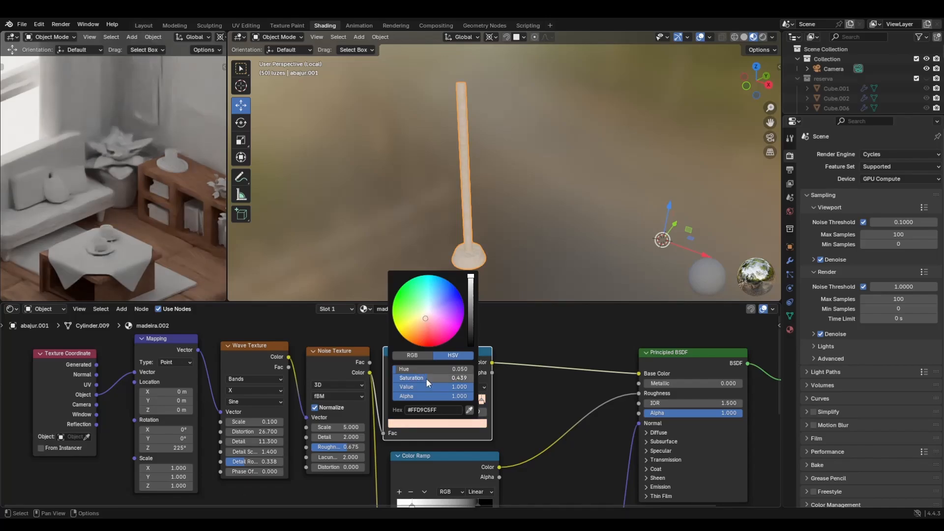
# Set the dark stop of the lamp stand's base color ramp to hue 0.053, saturation 0.962 and value 0.318
pyautogui.click(407, 402)
pyautogui.click(437, 424)
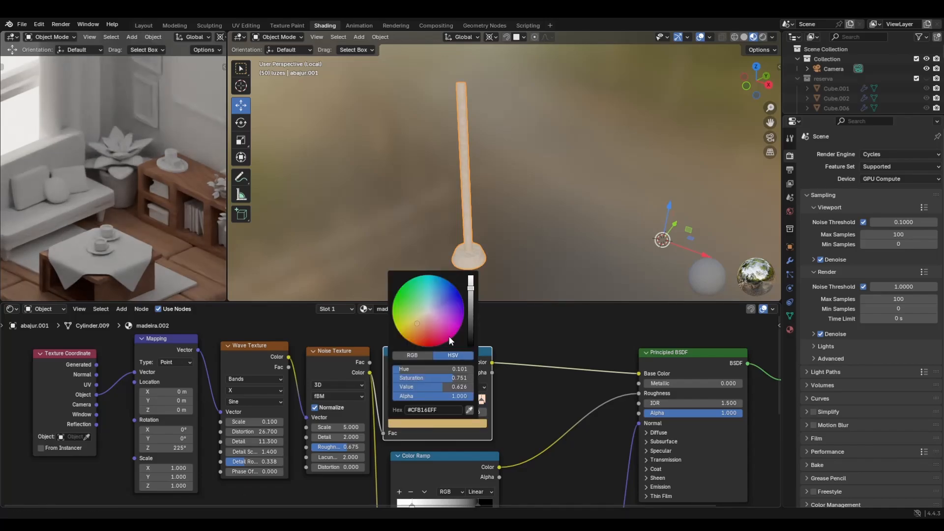
pyautogui.moveTo(471, 293); pyautogui.dragTo(471, 303)
pyautogui.moveTo(413, 326); pyautogui.dragTo(415, 335)
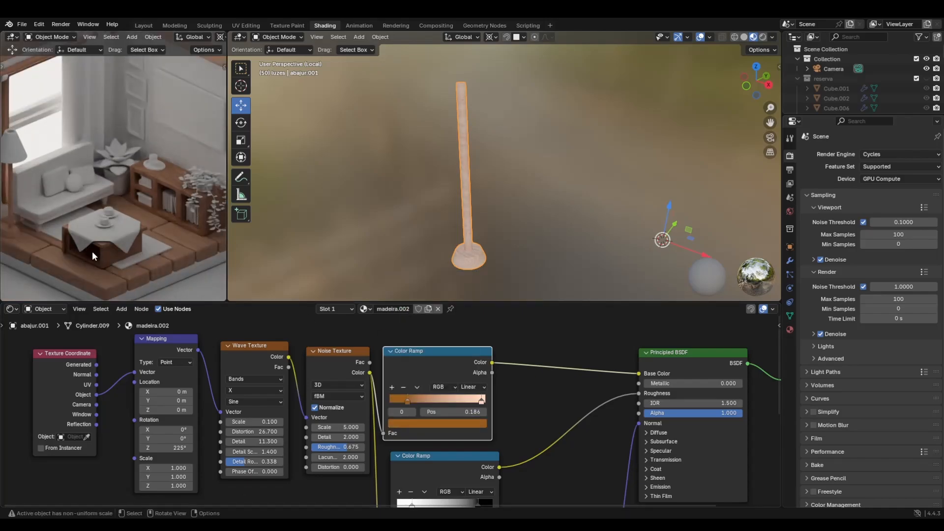
# Shift the dark stop of the lamp stand's base color ramp to a muted olive tan, judging it in the camera view
pyautogui.keyDown('shift'); pyautogui.moveTo(85, 247); pyautogui.dragTo(154, 249, button='middle'); pyautogui.keyUp('shift')
pyautogui.scroll(2, 137, 250)
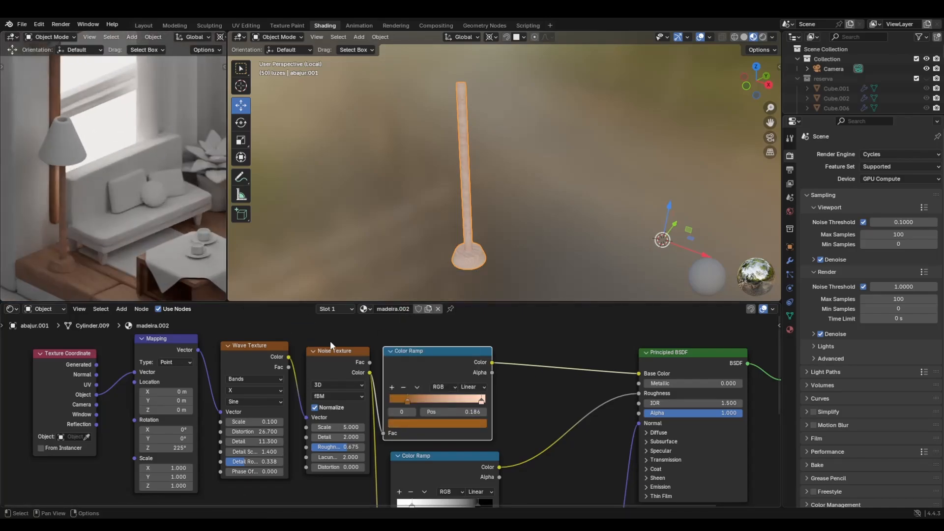
pyautogui.click(432, 423)
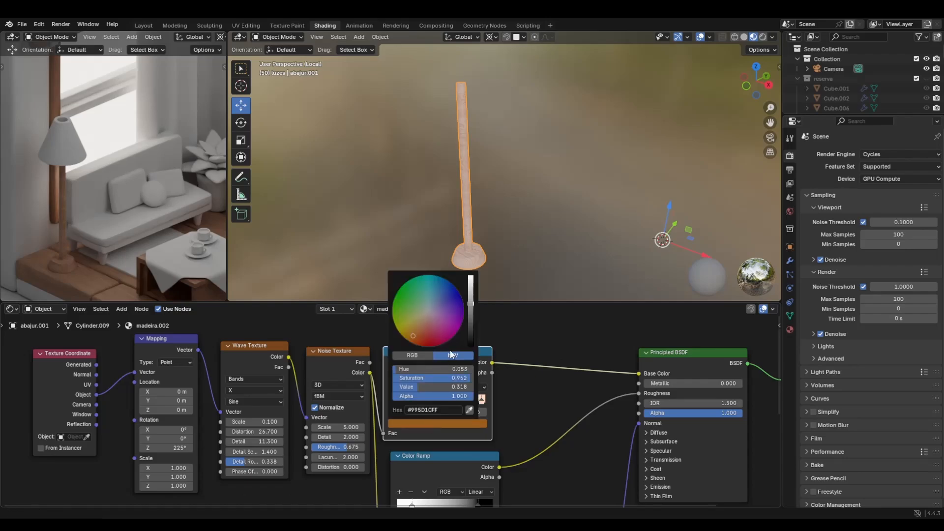
pyautogui.click(416, 326)
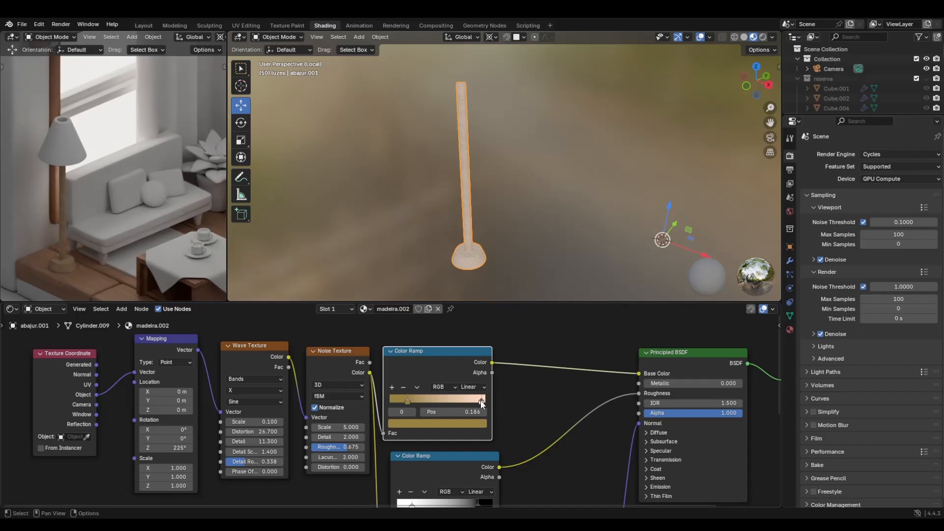
# Try rendered shading and the Scene World and Scene Lights options on the isolated lamp stand, then restore the material preview lighting
pyautogui.click(763, 37)
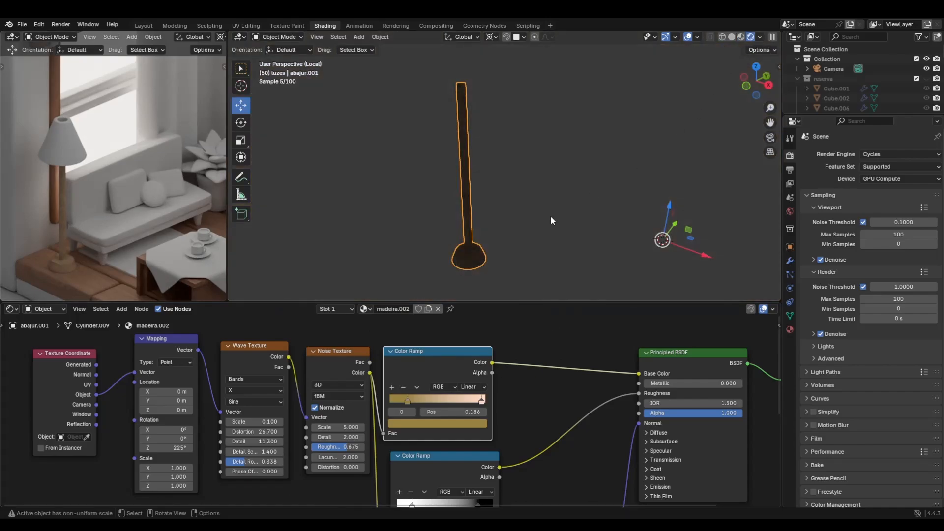
pyautogui.click(739, 39)
pyautogui.scroll(1, 486, 264)
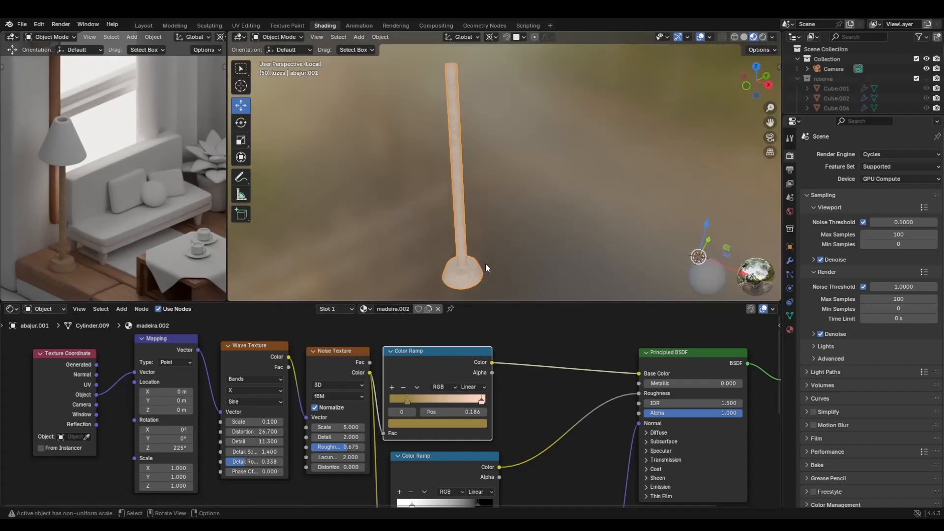
pyautogui.click(773, 37)
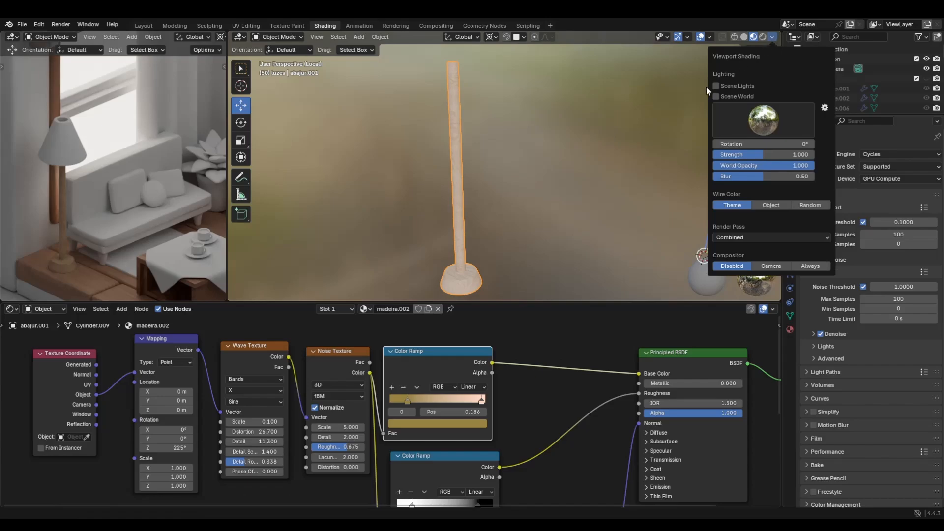
pyautogui.click(717, 93)
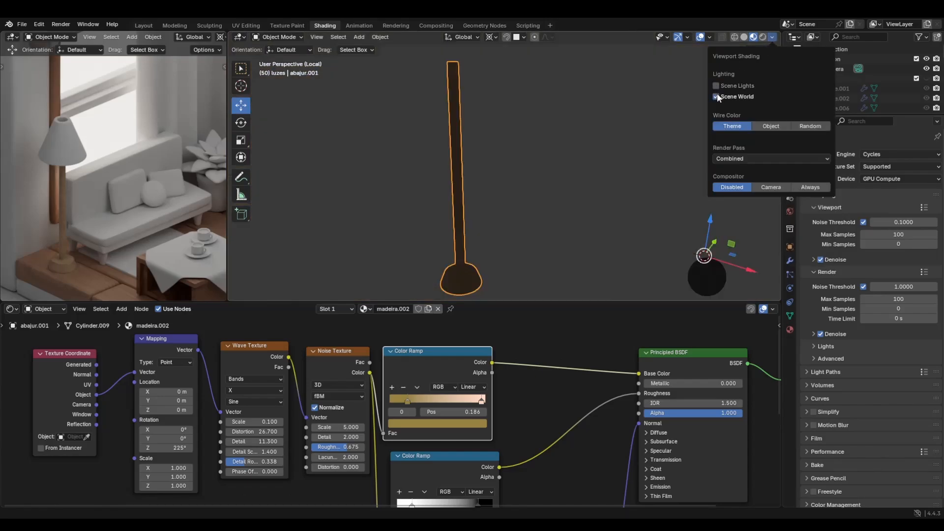
pyautogui.click(718, 93)
pyautogui.click(716, 86)
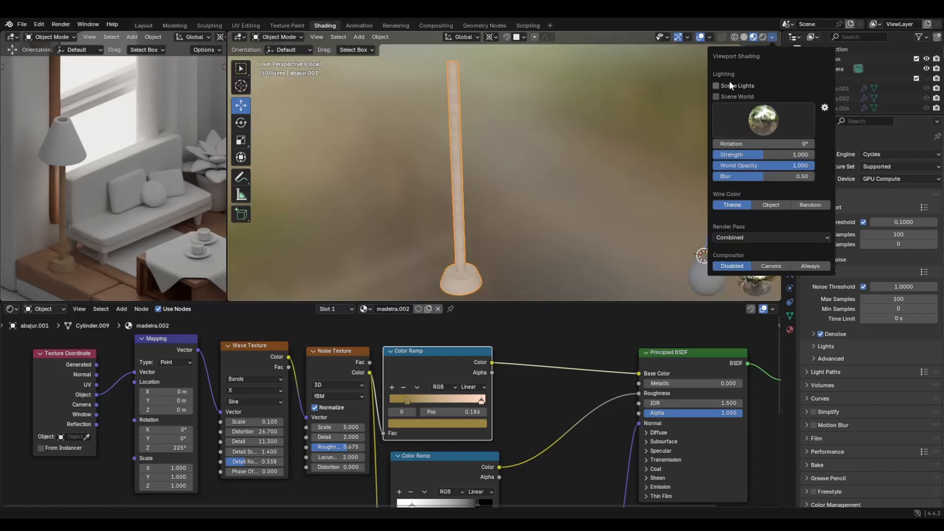
pyautogui.click(763, 120)
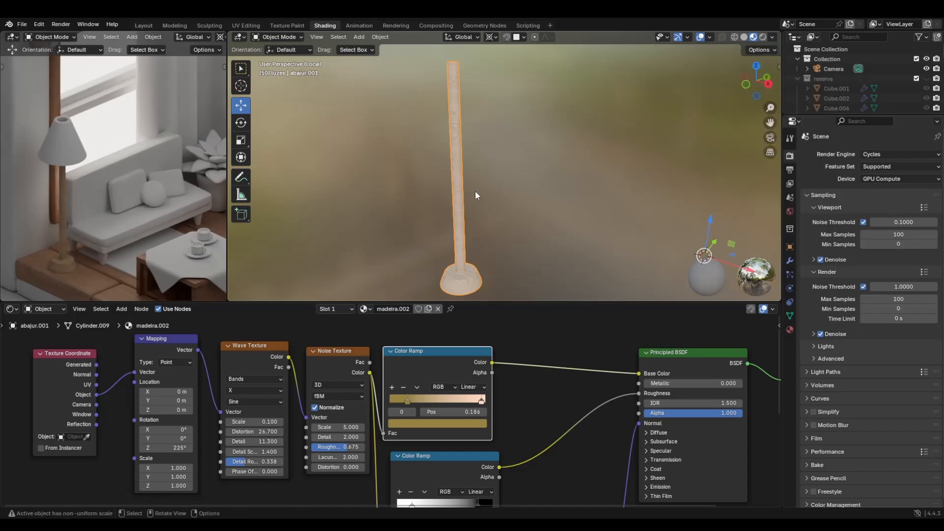
# Shift the light stop of the lamp stand's base color ramp to a warmer pale orange-cream
pyautogui.scroll(-2, 475, 191)
pyautogui.click(481, 402)
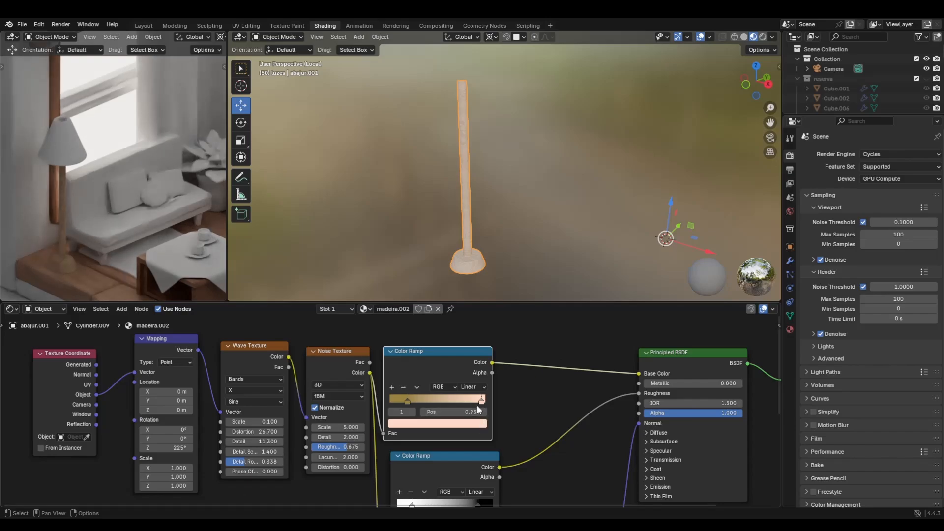
pyautogui.click(444, 424)
pyautogui.moveTo(419, 324); pyautogui.dragTo(421, 328)
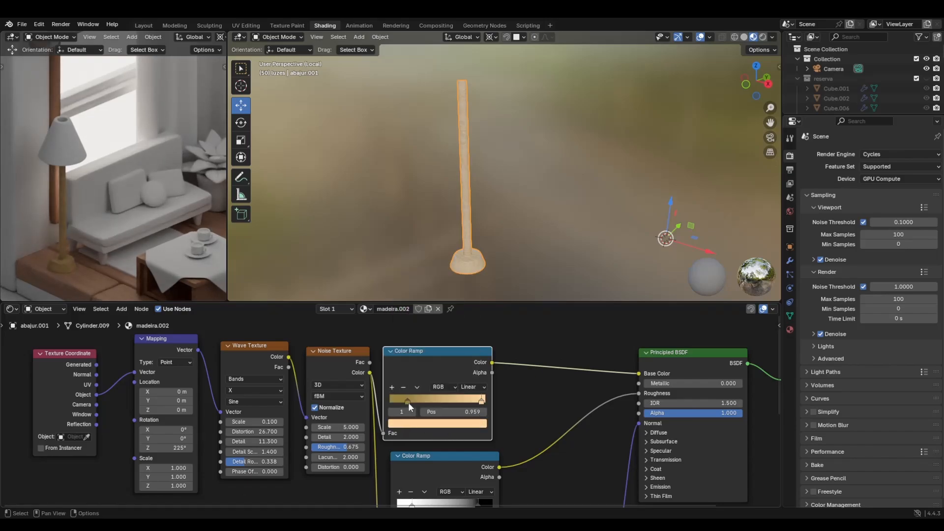
# Soften the dark stop of the lamp stand's base color ramp to a less saturated olive tan and inspect the grain up close
pyautogui.click(409, 403)
pyautogui.click(418, 426)
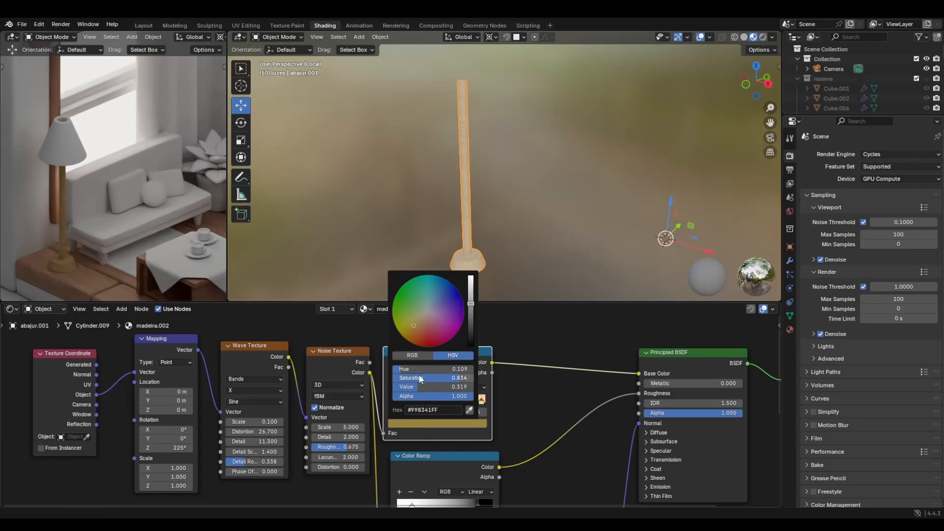
pyautogui.moveTo(419, 369)
pyautogui.mouseDown()
pyautogui.moveTo(425, 378)
pyautogui.moveTo(438, 369)
pyautogui.moveTo(434, 378)
pyautogui.mouseUp()
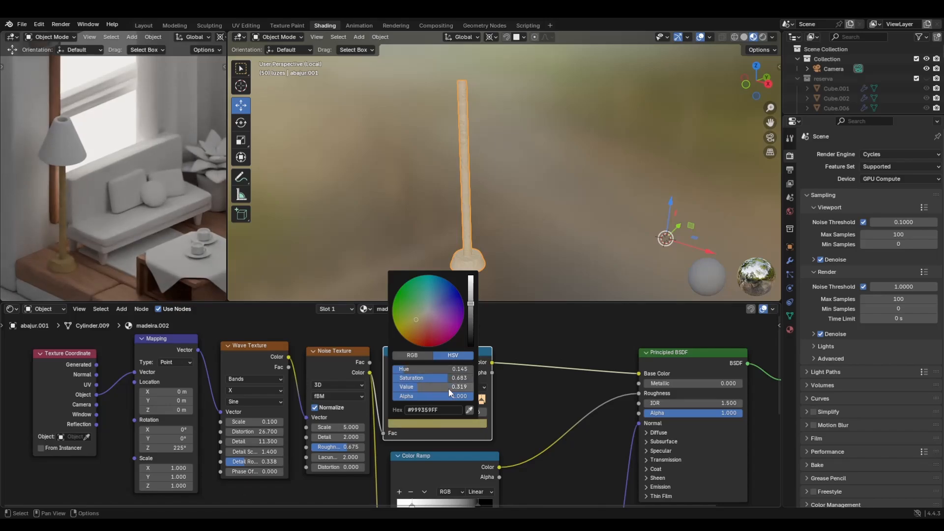
pyautogui.moveTo(426, 369); pyautogui.dragTo(441, 378)
pyautogui.scroll(4, 496, 251)
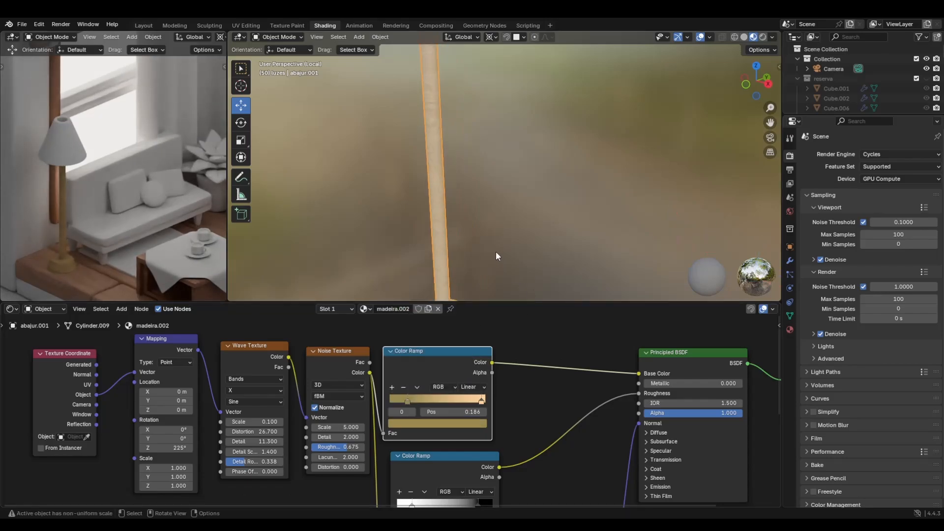
# Preview the Noise Texture output on the lamp stand and set the Mapping node's Z rotation to 32.8°
pyautogui.moveTo(170, 448); pyautogui.dragTo(157, 448)
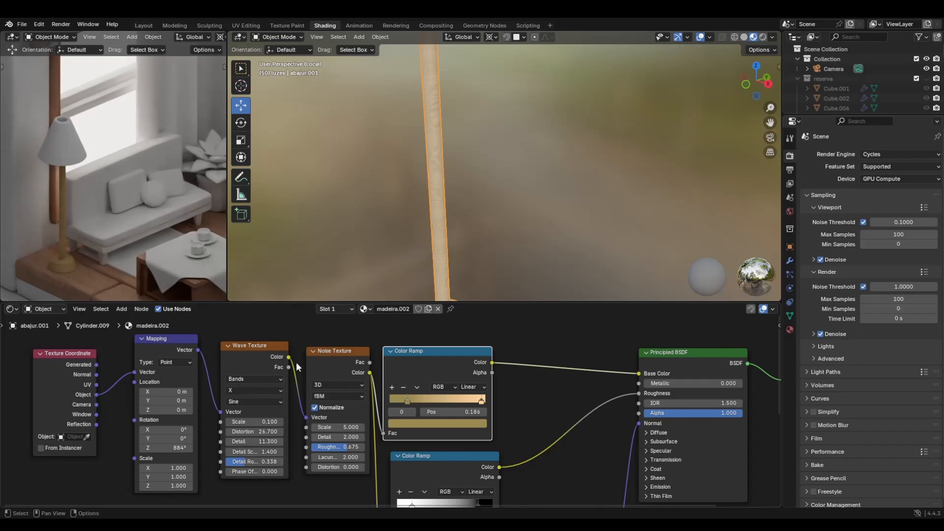
pyautogui.click(330, 361)
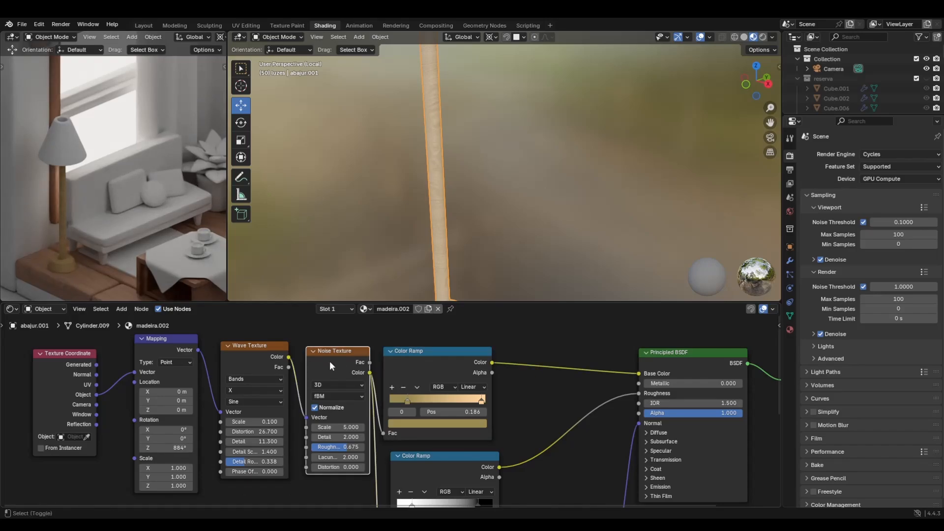
pyautogui.keyDown('ctrl'); pyautogui.keyDown('shift'); pyautogui.click(329, 362); pyautogui.keyUp('shift'); pyautogui.keyUp('ctrl')
pyautogui.moveTo(400, 229); pyautogui.dragTo(467, 238, button='middle')
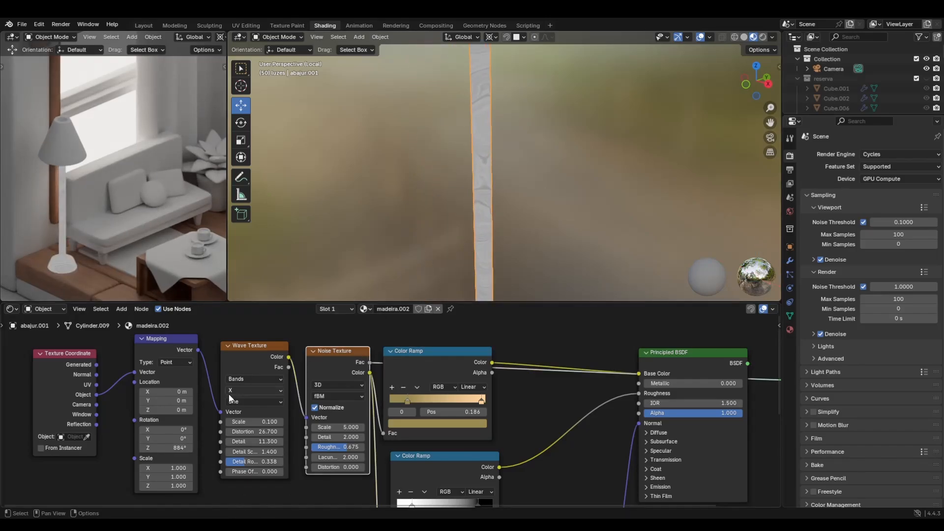
pyautogui.click(176, 448)
pyautogui.write('0')
pyautogui.press('Return')
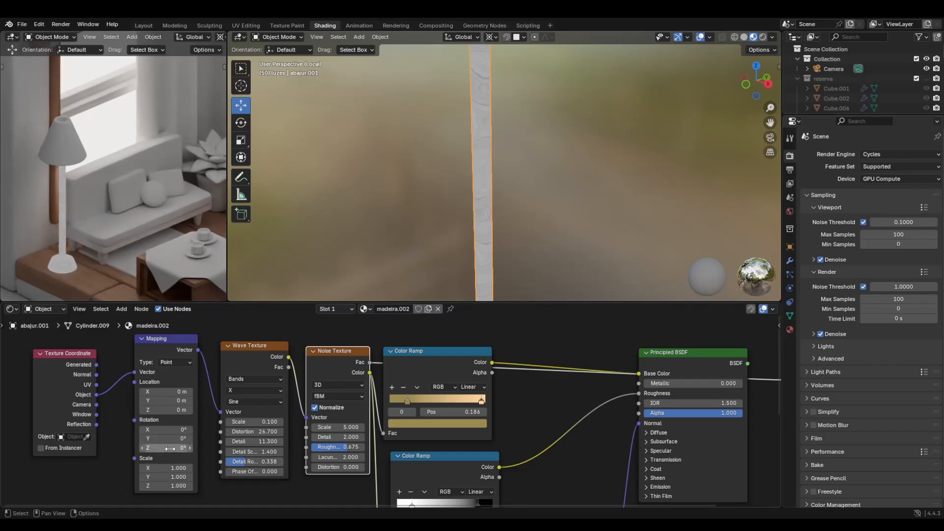
pyautogui.moveTo(172, 449)
pyautogui.mouseDown()
pyautogui.moveTo(194, 448)
pyautogui.moveTo(183, 438)
pyautogui.mouseUp()
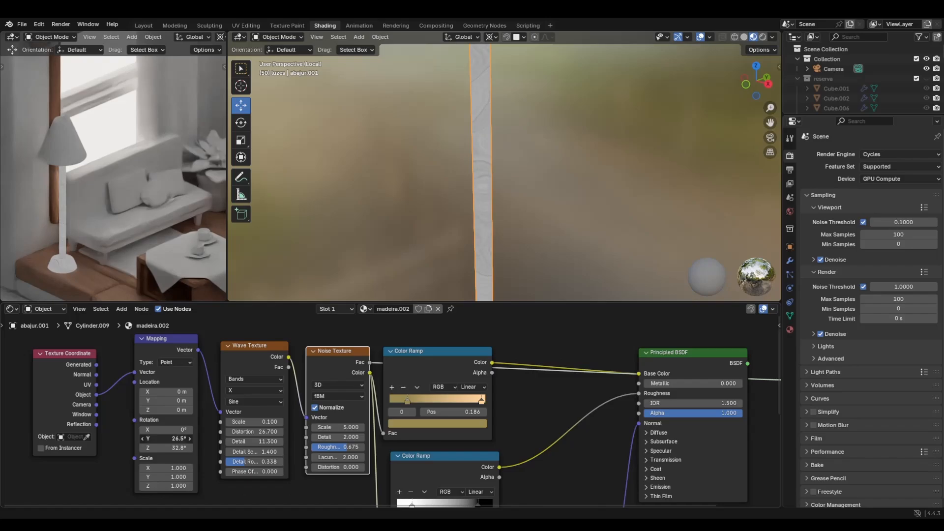
pyautogui.press('Escape')
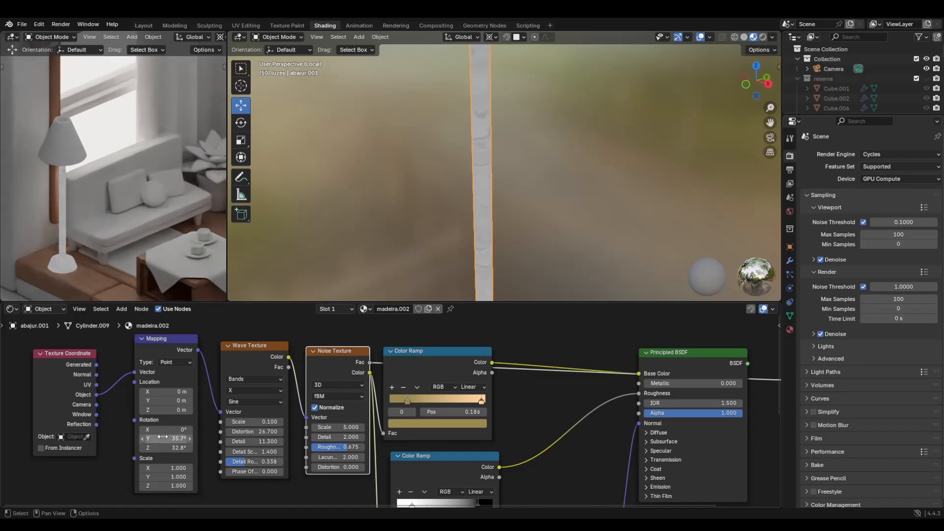
# Set the Mapping node's scale to 0.400 on all three axes for the lamp stand's wood
pyautogui.click(174, 468)
pyautogui.press('Escape')
pyautogui.moveTo(172, 487); pyautogui.dragTo(152, 469)
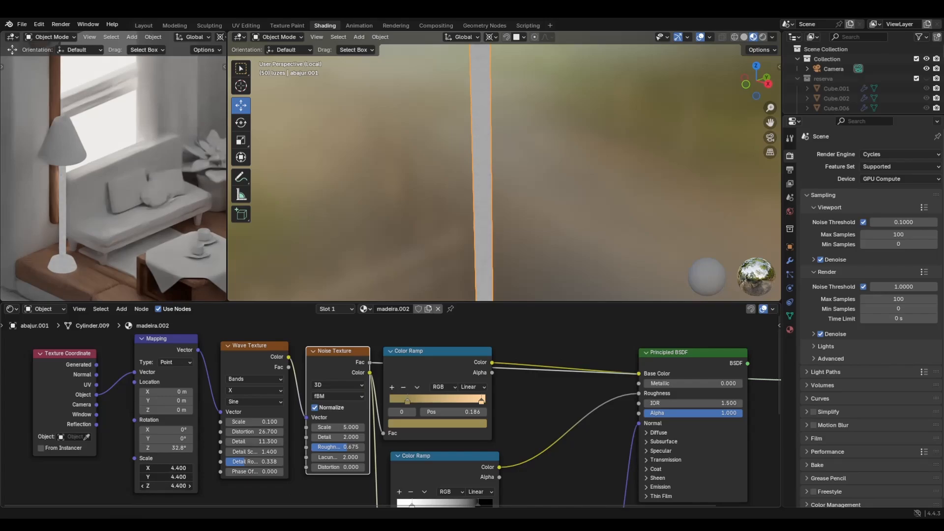
pyautogui.press('Escape')
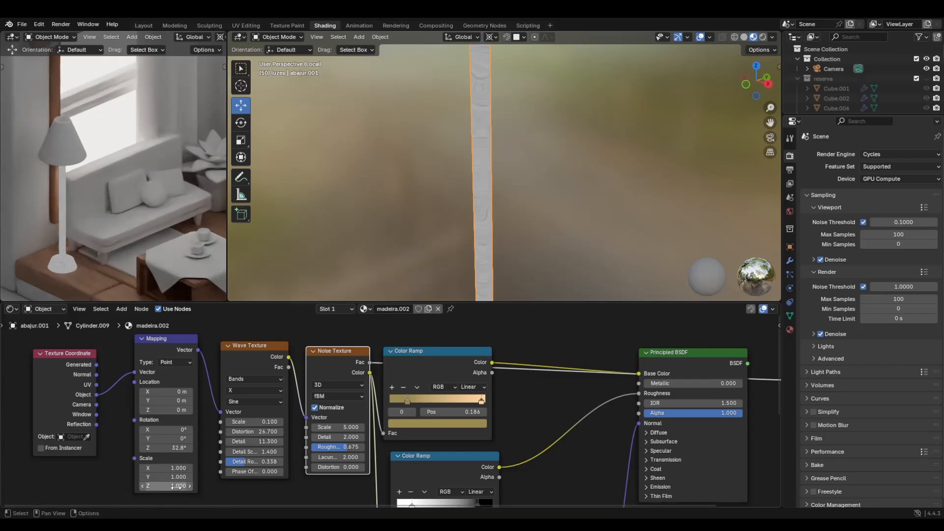
pyautogui.moveTo(172, 486); pyautogui.dragTo(169, 469)
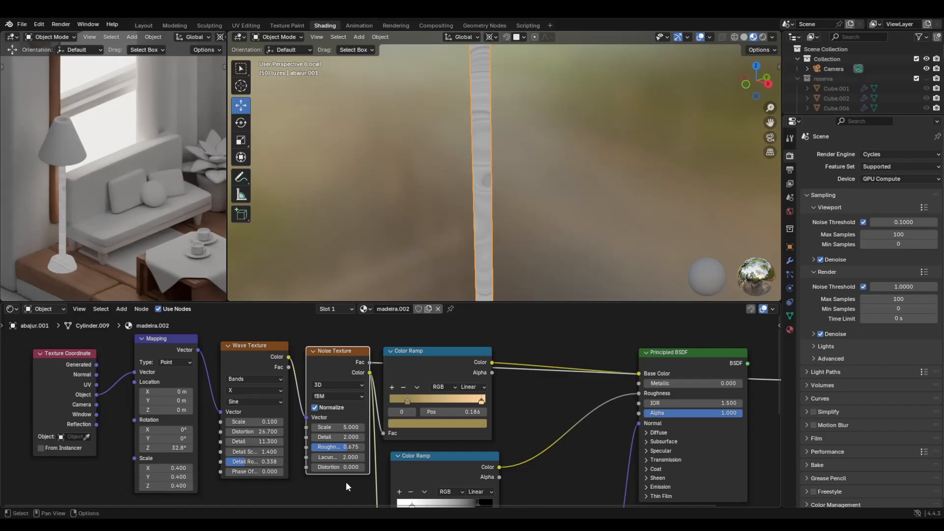
# Set the Noise Texture scale of the lamp stand's wood to 7.600
pyautogui.click(338, 427)
pyautogui.write('0.2')
pyautogui.press('Return')
pyautogui.moveTo(338, 428); pyautogui.dragTo(356, 427)
# Preview the base Color Ramp on the lamp stand, then reconnect the Principled BSDF to the material output
pyautogui.click(427, 364)
pyautogui.keyDown('ctrl'); pyautogui.keyDown('shift'); pyautogui.click(427, 364); pyautogui.keyUp('shift'); pyautogui.keyUp('ctrl')
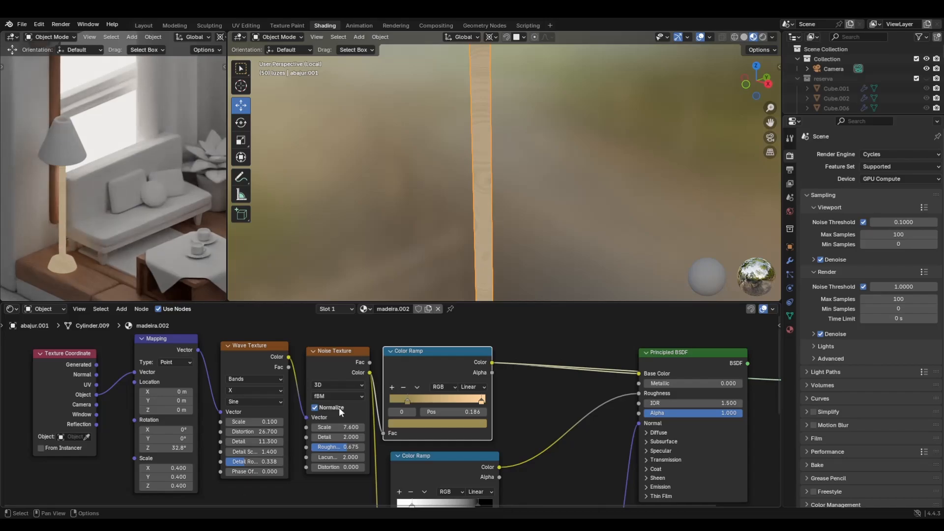
pyautogui.scroll(-2, 584, 390)
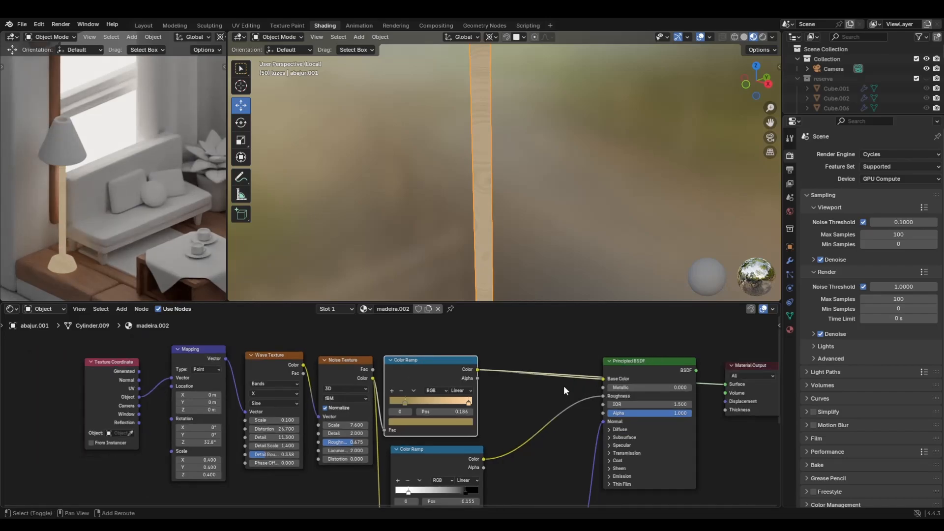
pyautogui.moveTo(564, 386); pyautogui.dragTo(520, 385, button='middle')
pyautogui.keyDown('ctrl'); pyautogui.keyDown('shift'); pyautogui.click(598, 366); pyautogui.keyUp('shift'); pyautogui.keyUp('ctrl')
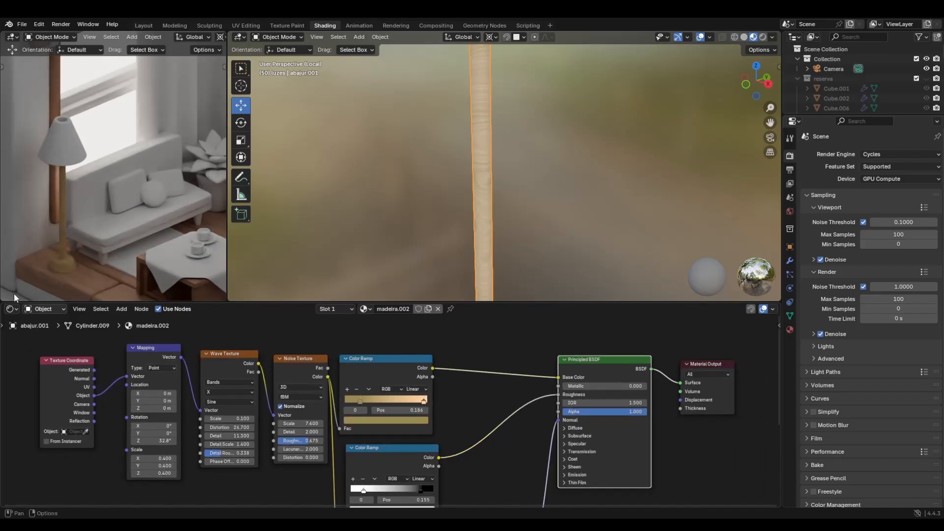
# Move the base color ramp's light stop to the end of the ramp and recolor its dark stop to a lighter golden tan
pyautogui.moveTo(425, 402); pyautogui.dragTo(403, 402)
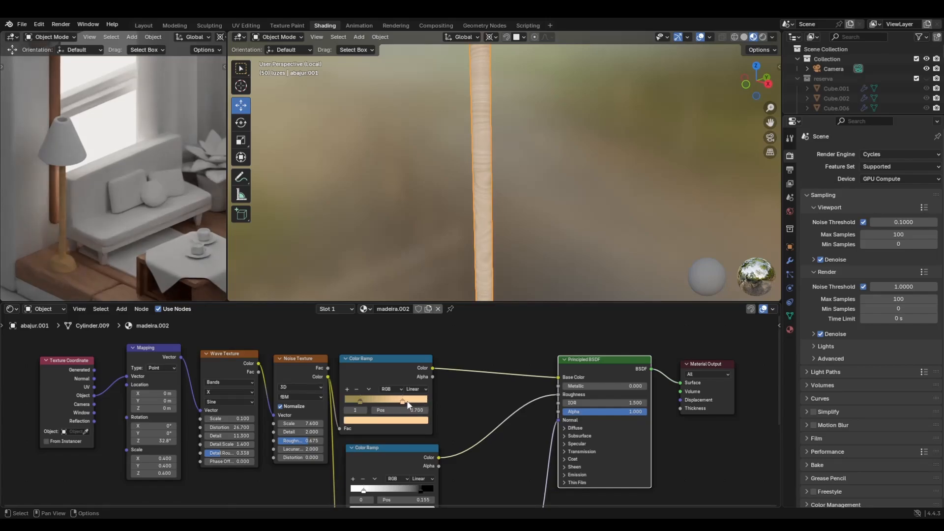
pyautogui.click(360, 401)
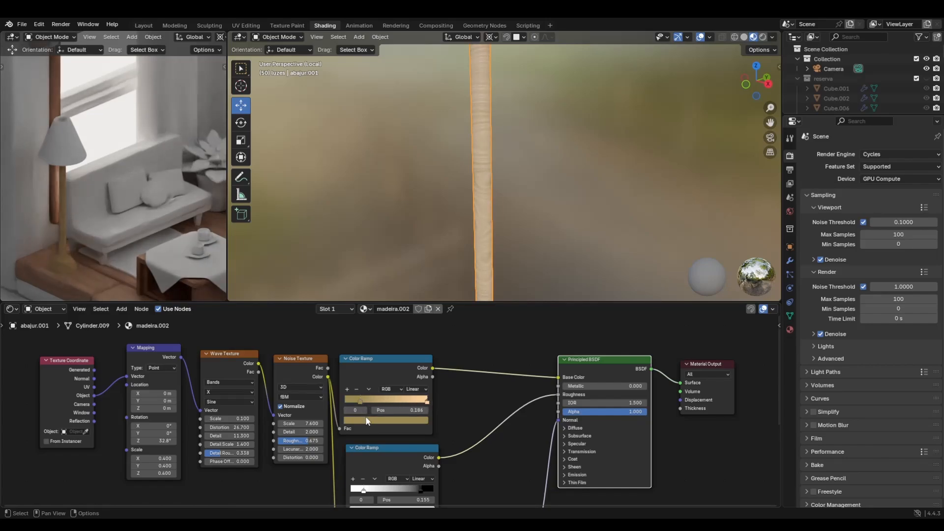
pyautogui.click(365, 420)
pyautogui.moveTo(415, 319)
pyautogui.mouseDown()
pyautogui.moveTo(416, 310)
pyautogui.moveTo(415, 320)
pyautogui.moveTo(367, 336)
pyautogui.moveTo(415, 315)
pyautogui.mouseUp()
pyautogui.keyDown('ctrl'); pyautogui.moveTo(129, 226); pyautogui.dragTo(102, 239, button='middle'); pyautogui.keyUp('ctrl')
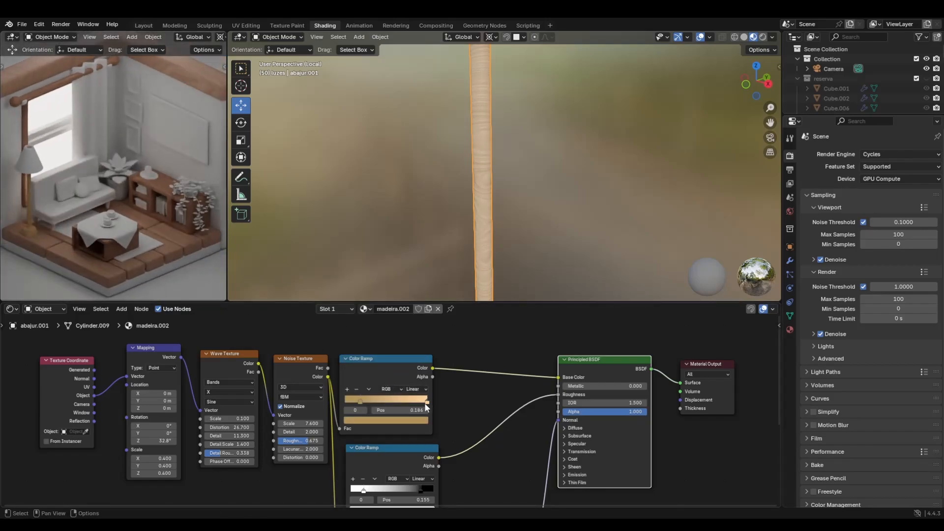
# Leave local view and assign the madeira.001 material to the sofa frame
pyautogui.scroll(-3, 538, 254)
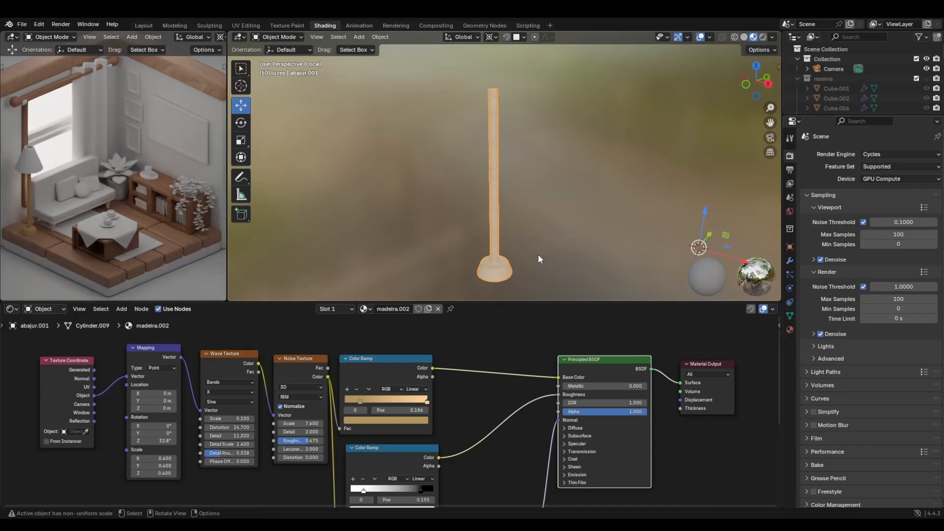
pyautogui.press('KP_Divide')
pyautogui.moveTo(435, 263); pyautogui.dragTo(511, 221, button='middle')
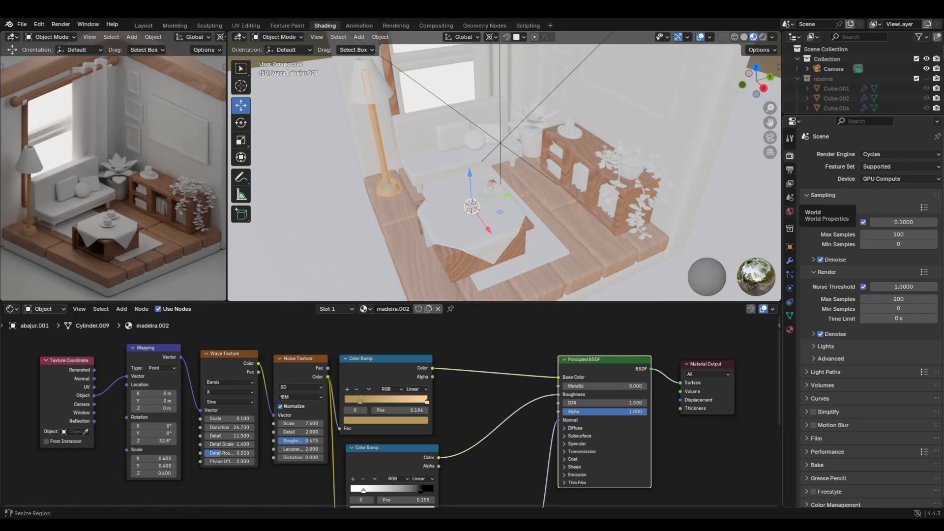
pyautogui.moveTo(487, 212); pyautogui.dragTo(497, 238, button='middle')
pyautogui.click(436, 238)
pyautogui.click(370, 309)
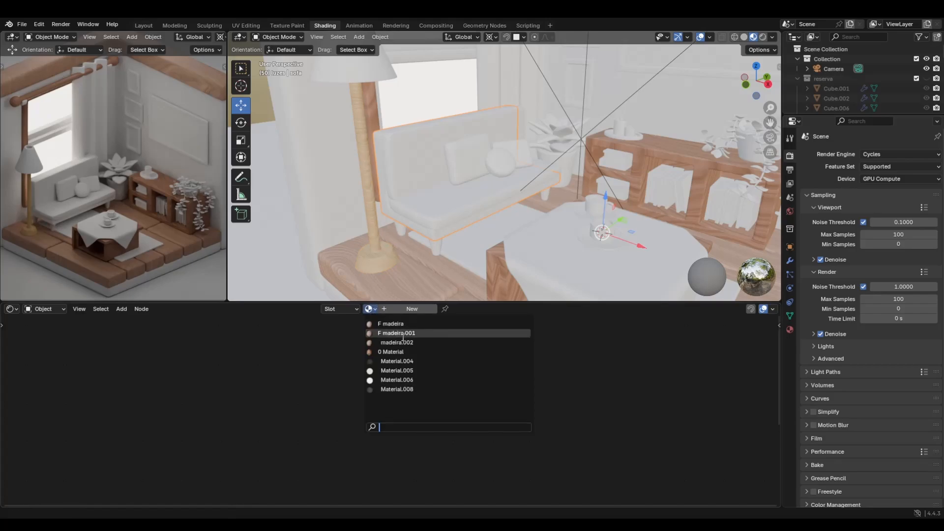
pyautogui.click(398, 333)
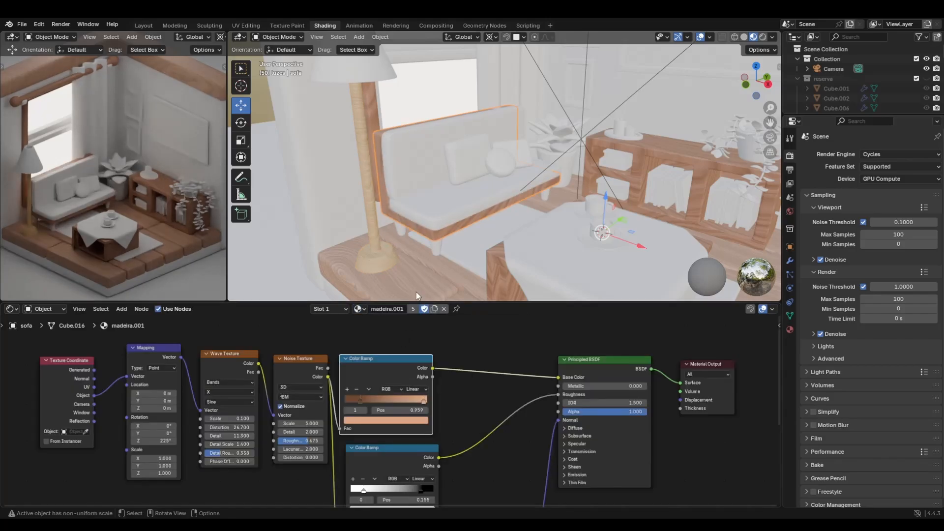
# Assign the madeira.001 material to the sofa legs
pyautogui.click(441, 252)
pyautogui.click(370, 309)
pyautogui.click(393, 336)
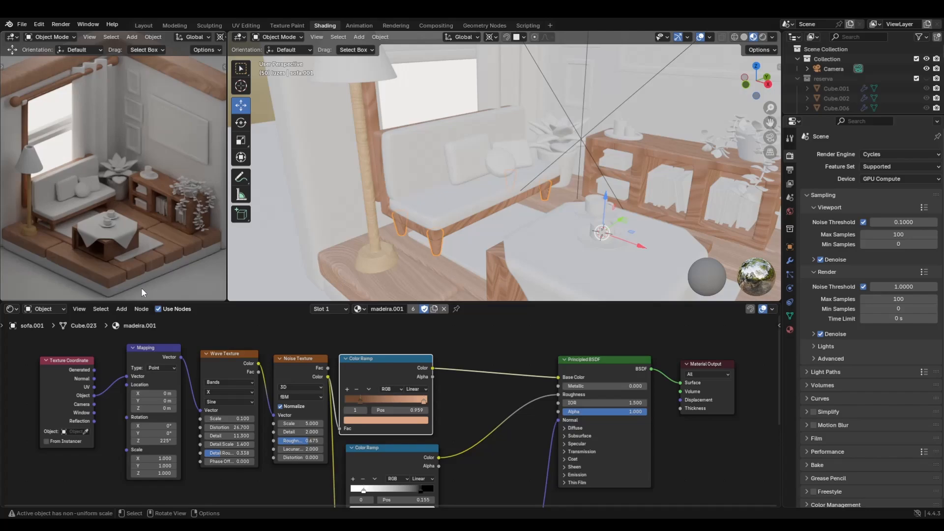
# Assign madeira.001 to the inner window frame, make it a separate material copy and name it madeira_janela
pyautogui.moveTo(474, 196); pyautogui.dragTo(433, 114, button='middle')
pyautogui.click(433, 113)
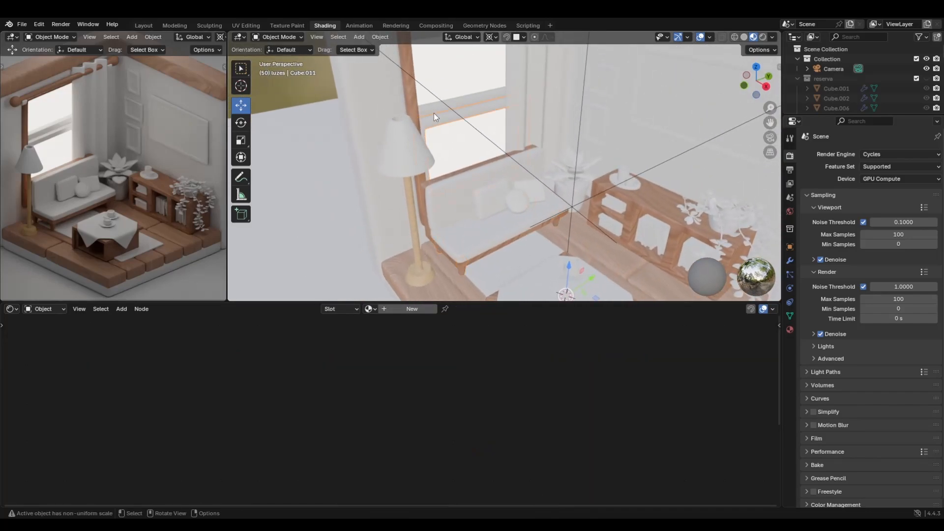
pyautogui.click(369, 309)
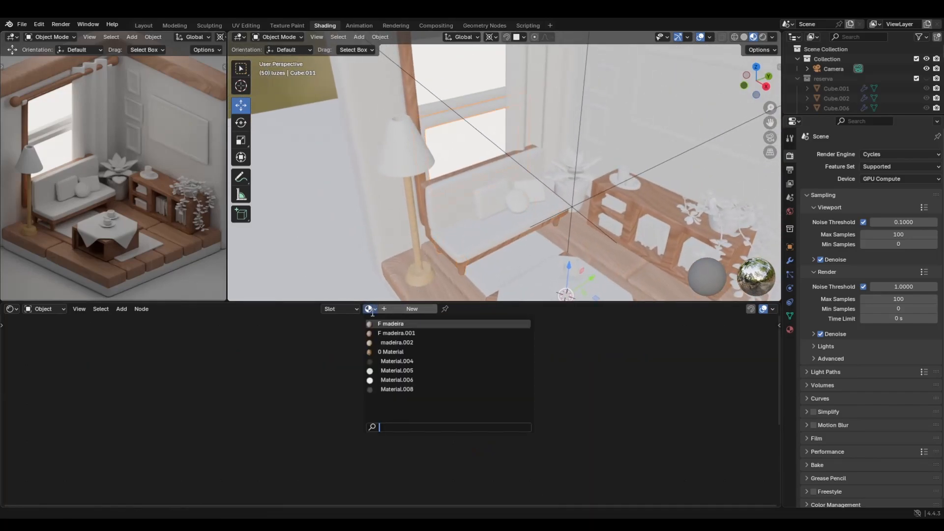
pyautogui.click(428, 334)
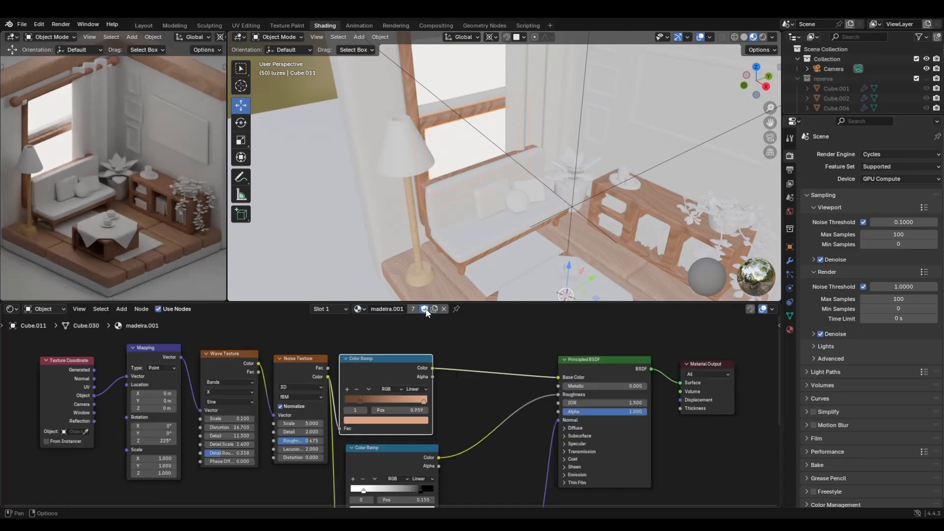
pyautogui.click(425, 309)
pyautogui.doubleClick(402, 310)
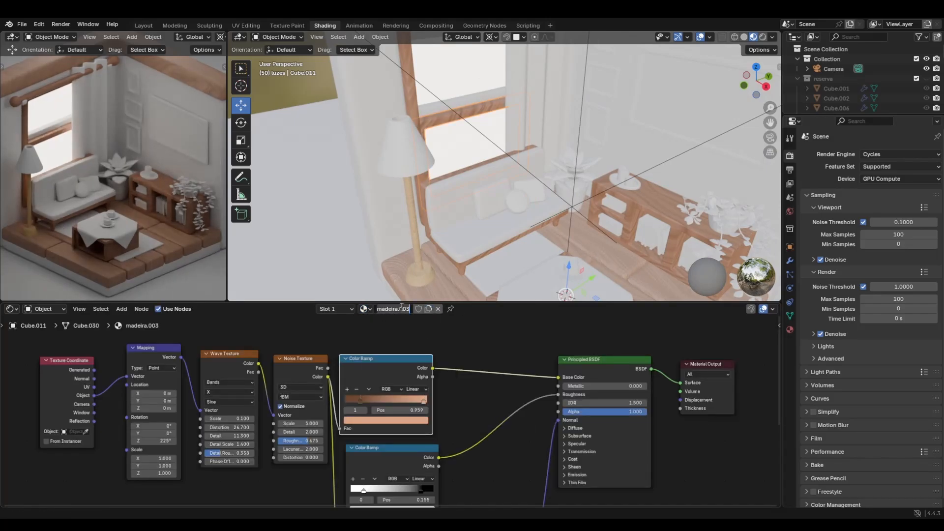
pyautogui.write('madeira_janela')
pyautogui.press('Return')
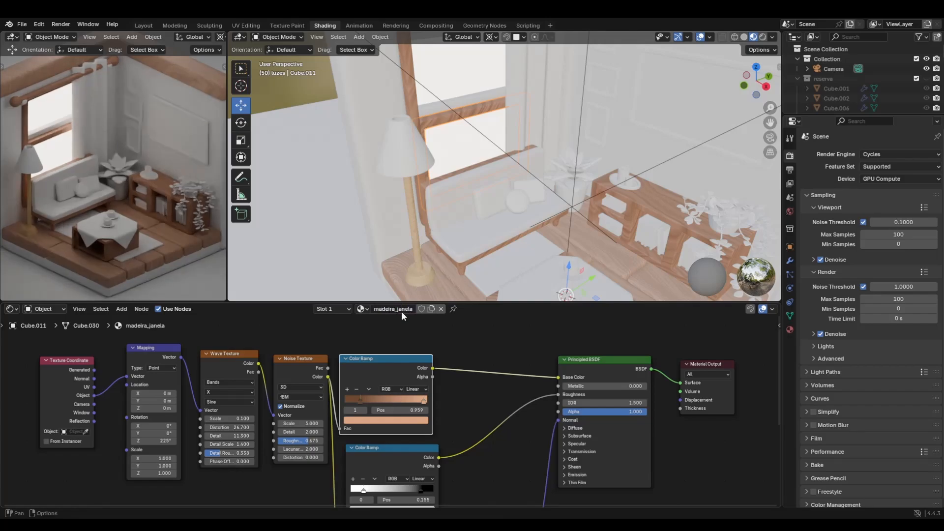
# Set the dark stop of madeira_janela's base color ramp to hue 0.048, saturation 0.410 and value 1.000, and select the light stop
pyautogui.click(360, 399)
pyautogui.click(367, 418)
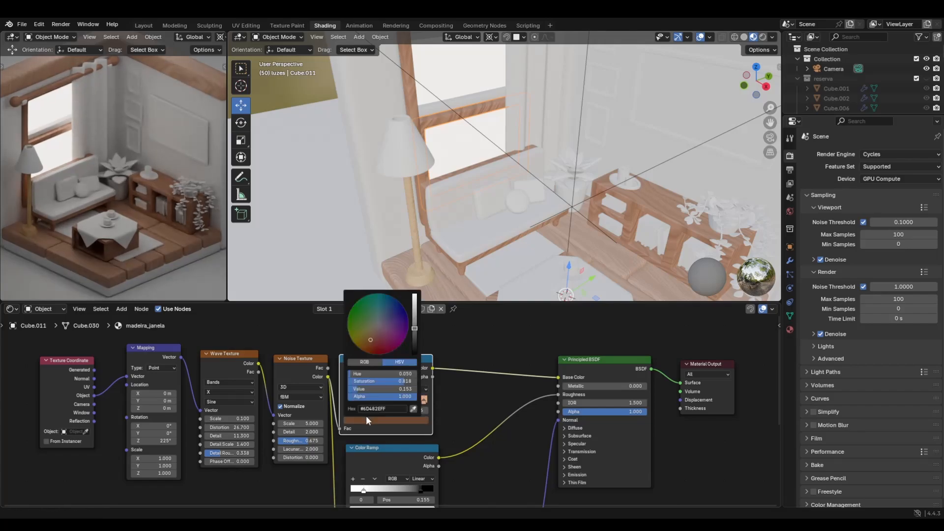
pyautogui.moveTo(416, 330); pyautogui.dragTo(415, 294)
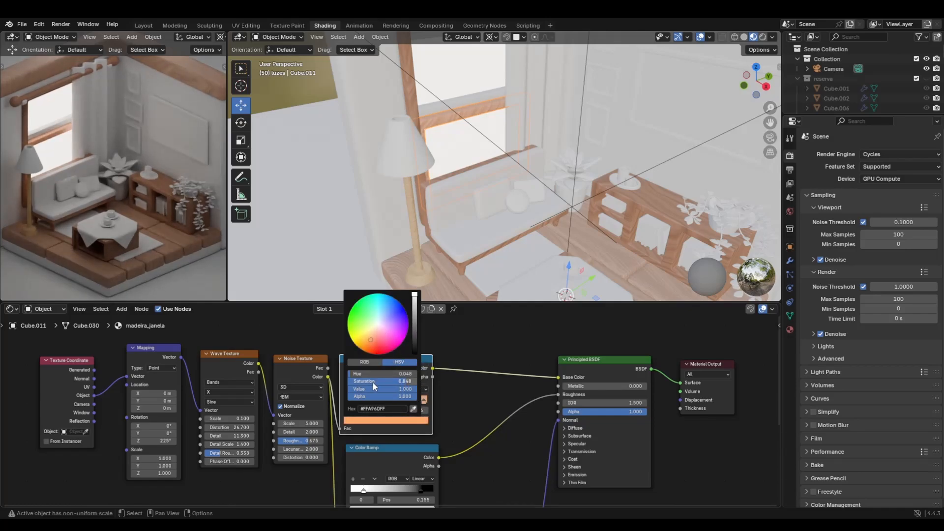
pyautogui.moveTo(372, 382); pyautogui.dragTo(345, 381)
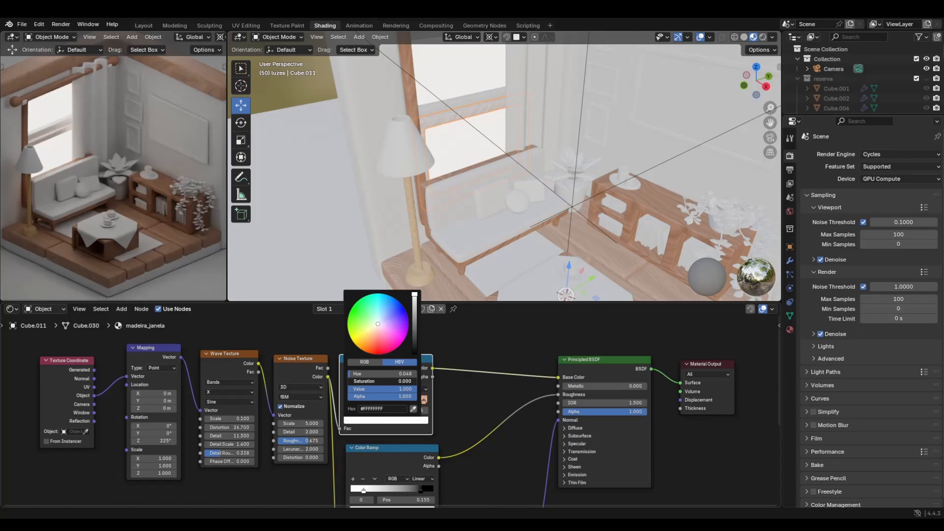
pyautogui.moveTo(348, 382); pyautogui.dragTo(432, 421)
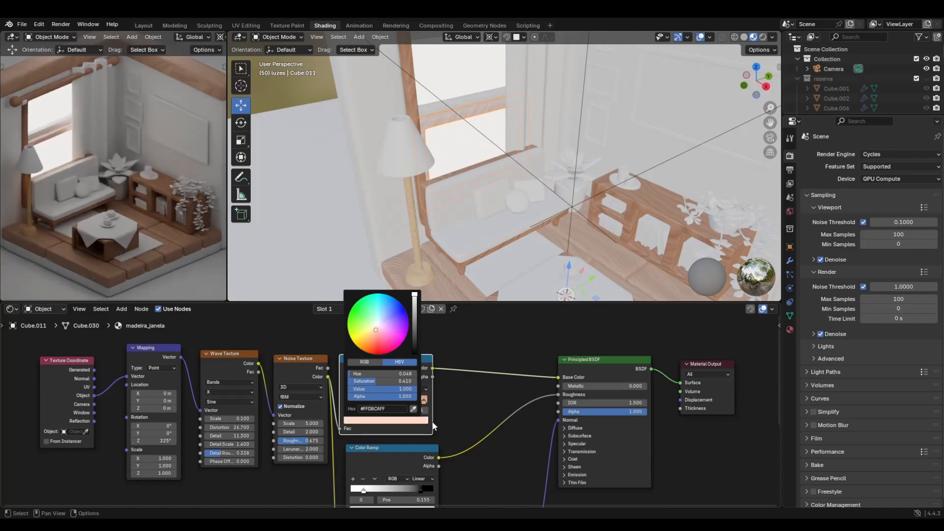
pyautogui.click(425, 403)
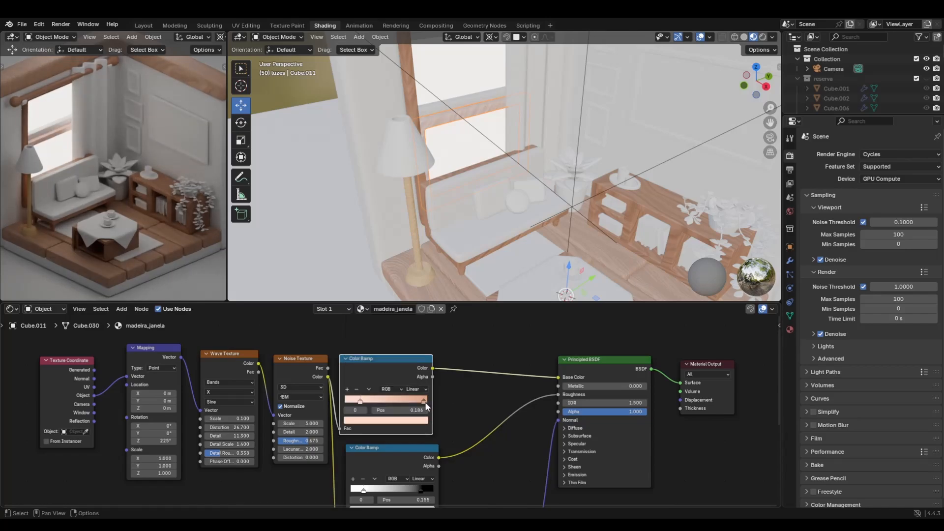
# Try a white and then a pink color on the light stop of madeira_janela's base color ramp
pyautogui.click(425, 403)
pyautogui.click(386, 420)
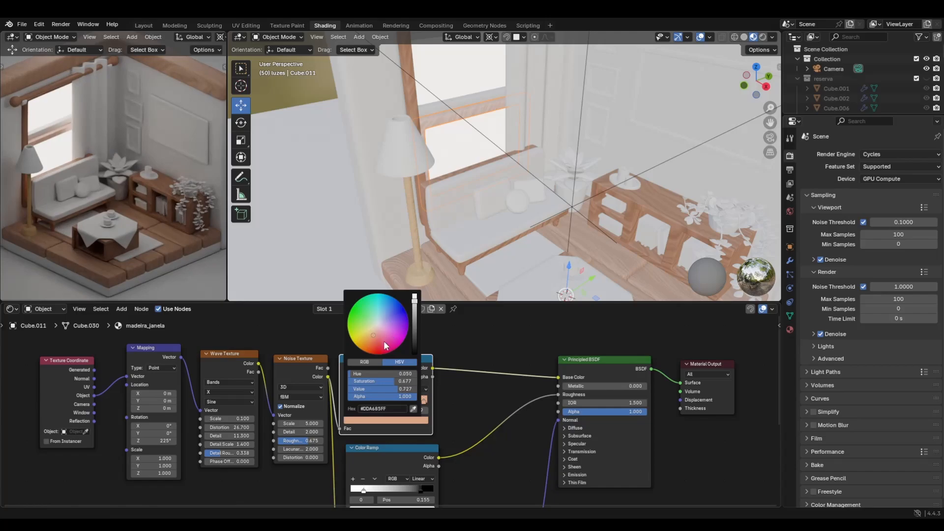
pyautogui.moveTo(389, 382); pyautogui.dragTo(348, 381)
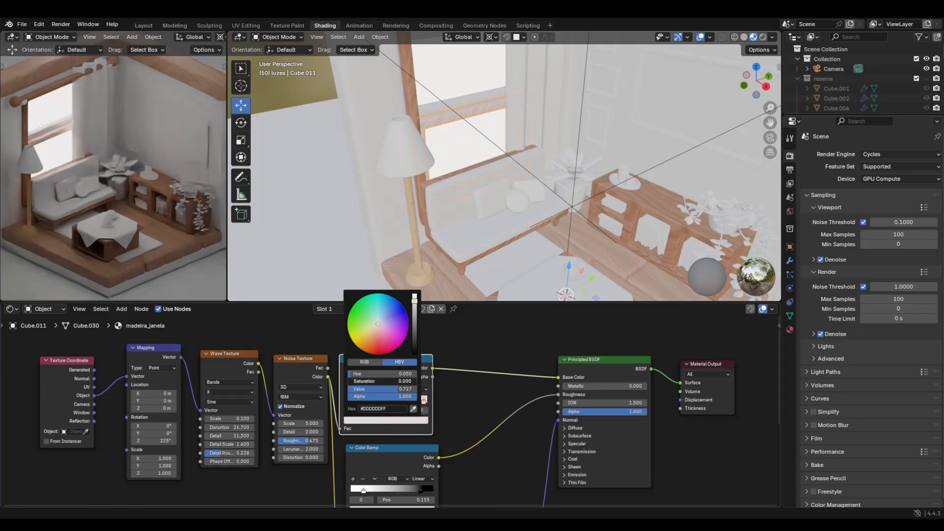
pyautogui.moveTo(415, 303); pyautogui.dragTo(414, 295)
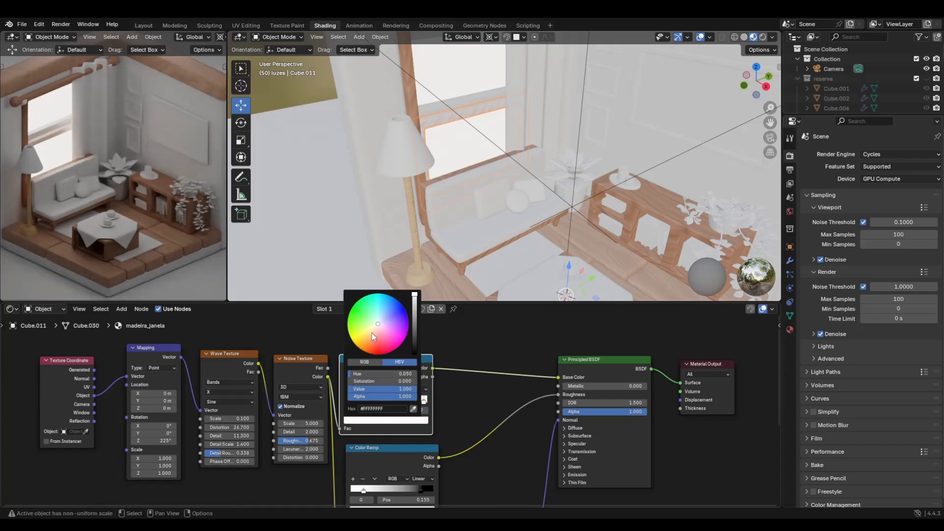
pyautogui.moveTo(373, 337); pyautogui.dragTo(389, 333)
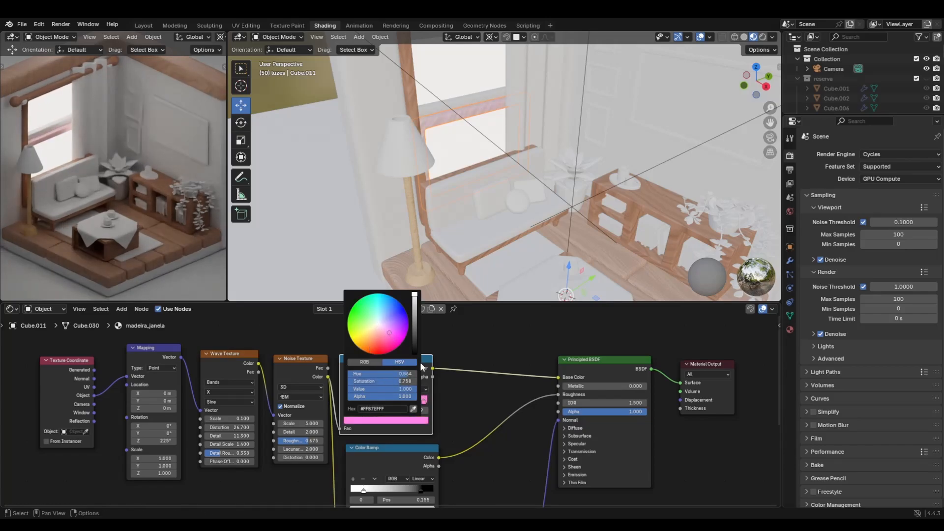
pyautogui.hotkey('ctrl', 'z')
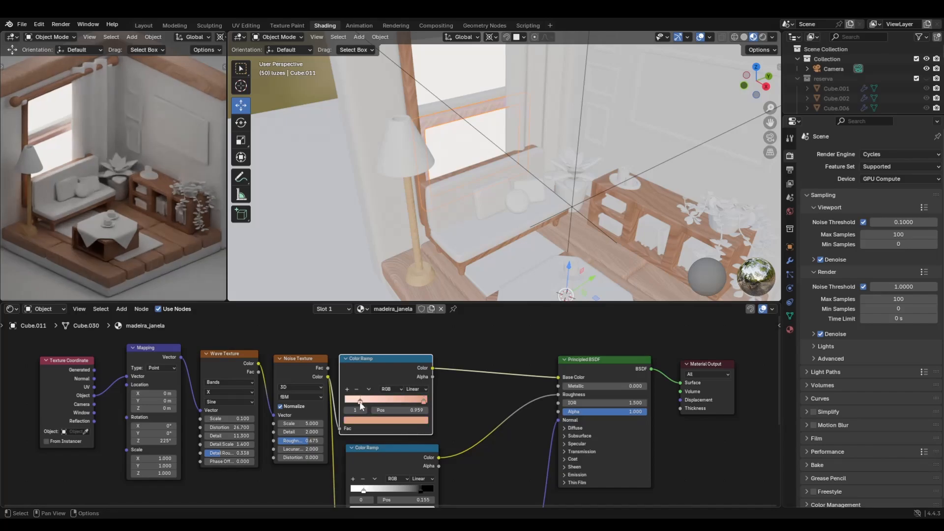
# Move the first stop of madeira_janela's base color ramp to position 0.445 and assign the material to the upper window sash
pyautogui.moveTo(361, 402); pyautogui.dragTo(339, 405)
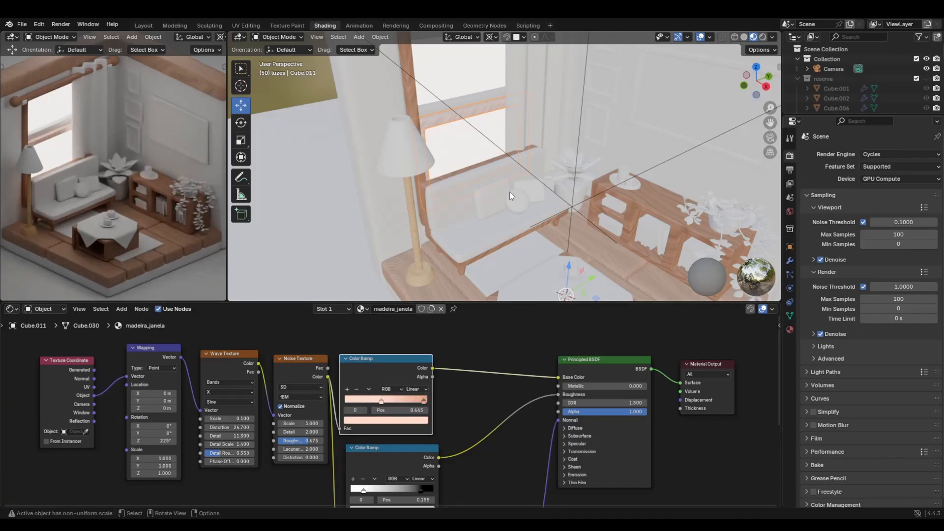
pyautogui.scroll(-1, 510, 192)
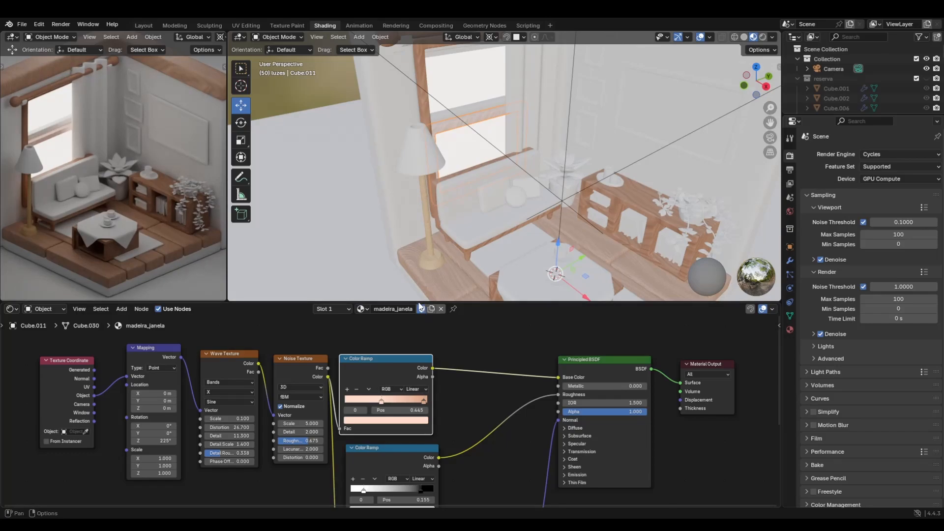
pyautogui.click(442, 117)
pyautogui.click(369, 308)
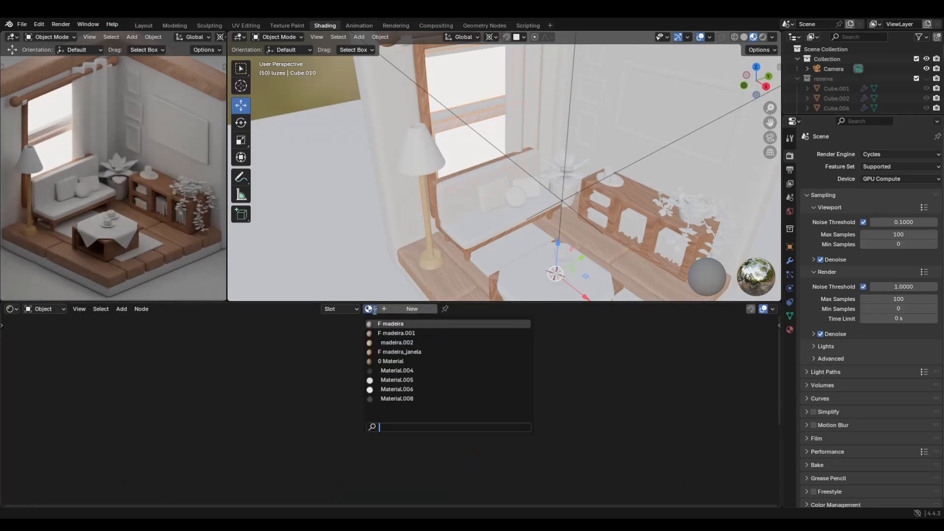
pyautogui.click(399, 351)
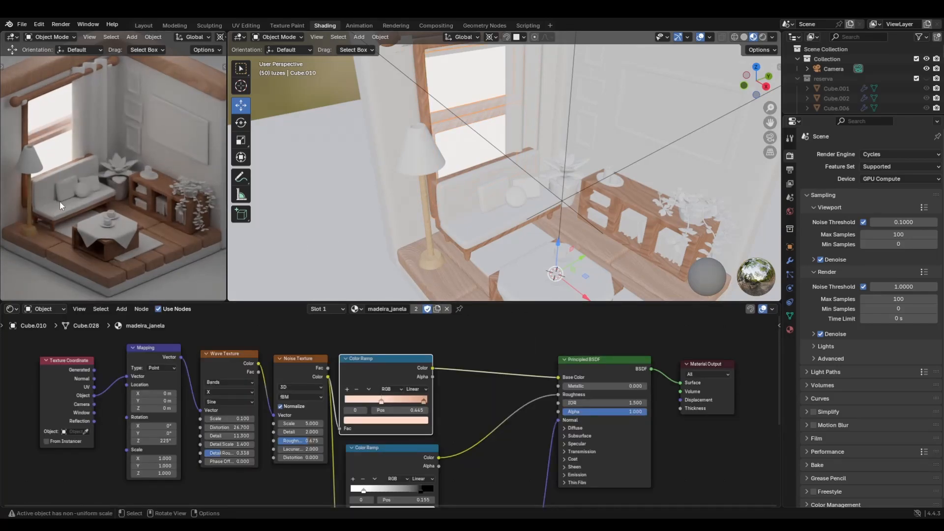
# Set madeira_janela's Wave Texture scale to -0.700, checking the lower window sash in local view
pyautogui.click(448, 127)
pyautogui.scroll(1, 247, 364)
pyautogui.moveTo(199, 424); pyautogui.dragTo(251, 424)
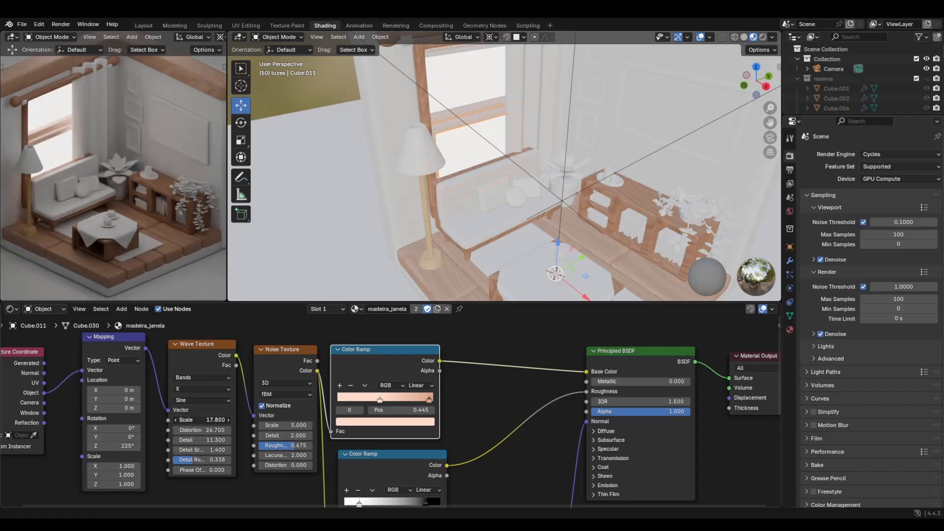
pyautogui.scroll(4, 469, 222)
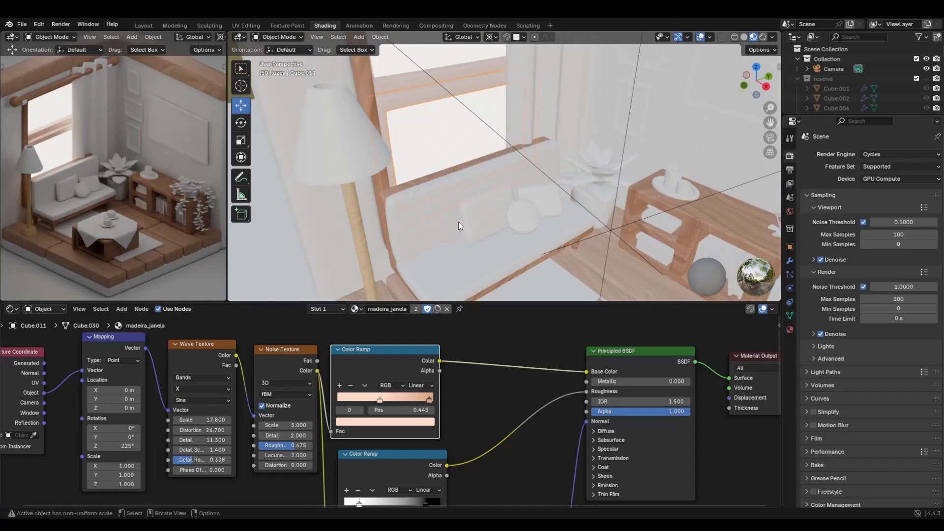
pyautogui.press('KP_Divide')
pyautogui.moveTo(201, 420); pyautogui.dragTo(182, 420)
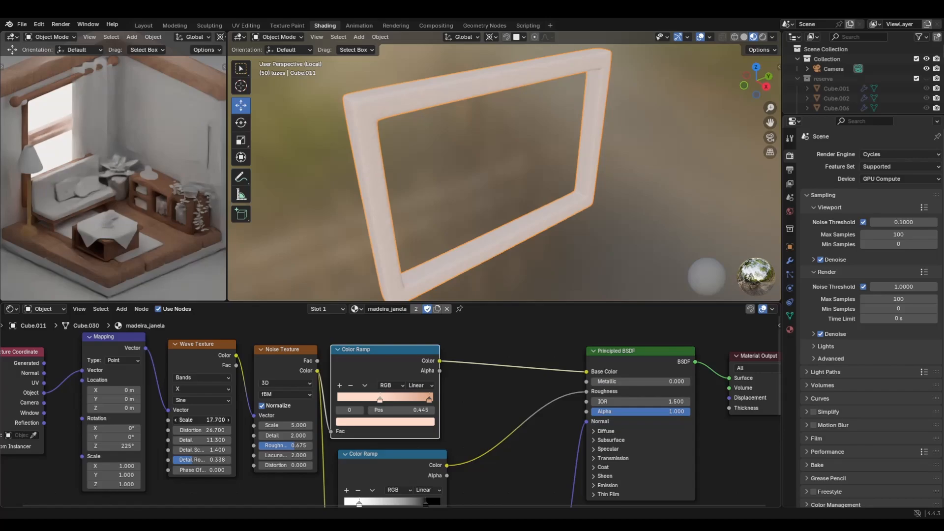
pyautogui.moveTo(219, 420); pyautogui.dragTo(209, 420)
pyautogui.click(211, 422)
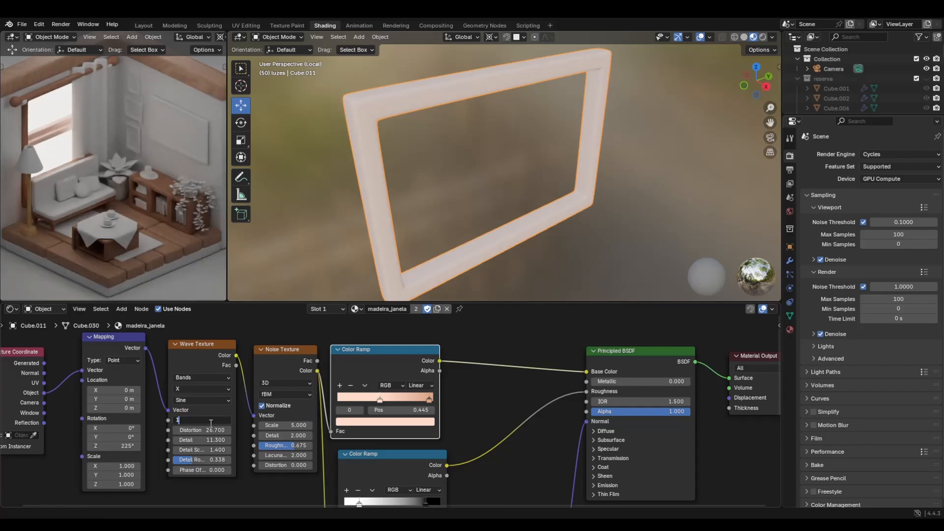
pyautogui.press('Return')
pyautogui.moveTo(210, 423); pyautogui.dragTo(199, 422)
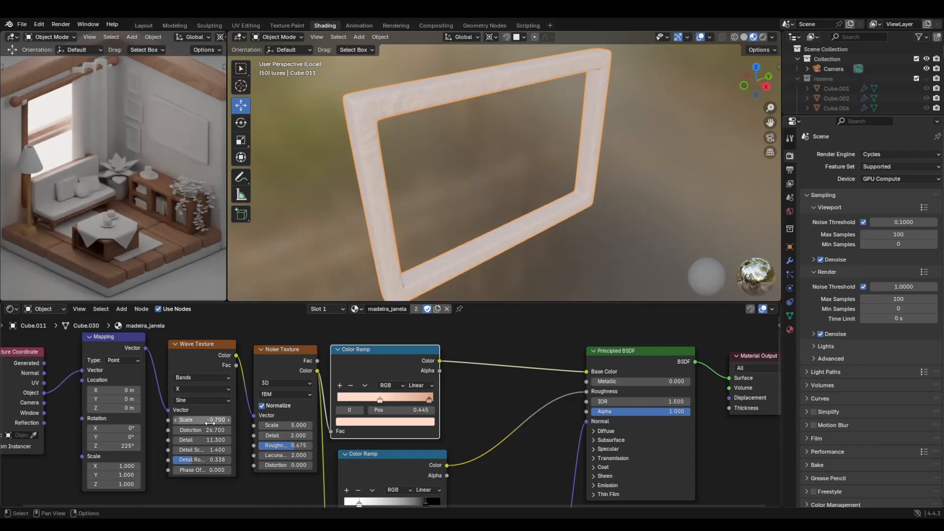
pyautogui.press('KP_Divide')
# Select the lowest small picture frame on the back wall and enter Edit Mode on it
pyautogui.scroll(-5, 482, 261)
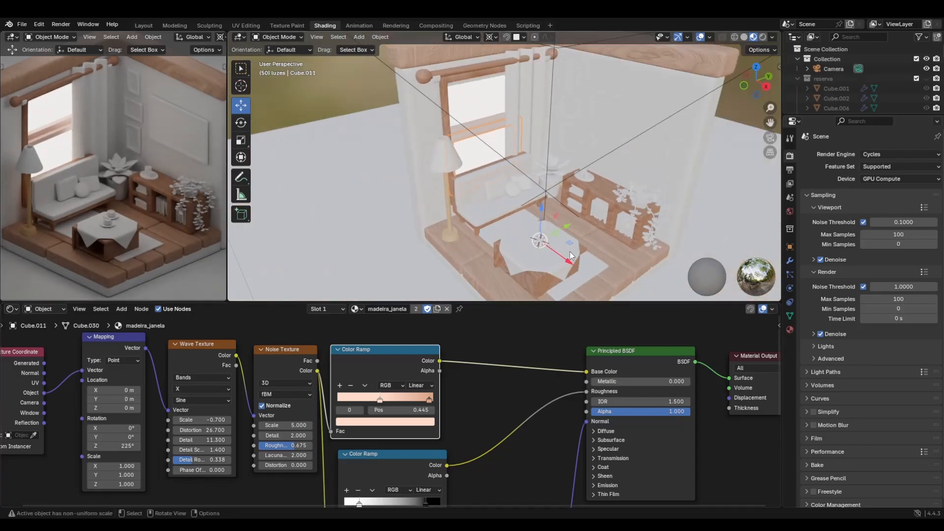
pyautogui.moveTo(482, 260); pyautogui.dragTo(527, 221, button='middle')
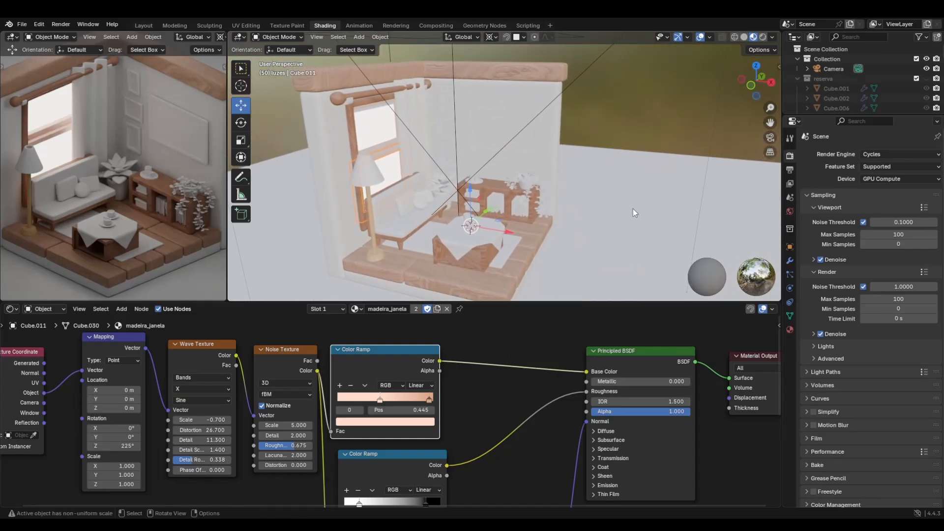
pyautogui.keyDown('ctrl'); pyautogui.moveTo(458, 153); pyautogui.dragTo(479, 193, button='middle'); pyautogui.keyUp('ctrl')
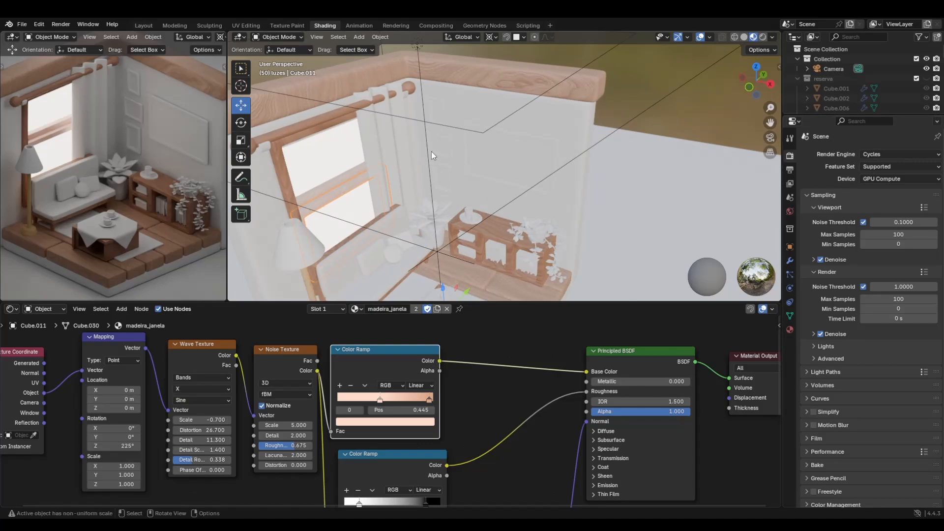
pyautogui.keyDown('shift'); pyautogui.moveTo(432, 152); pyautogui.dragTo(495, 196, button='middle'); pyautogui.keyUp('shift')
pyautogui.click(460, 186)
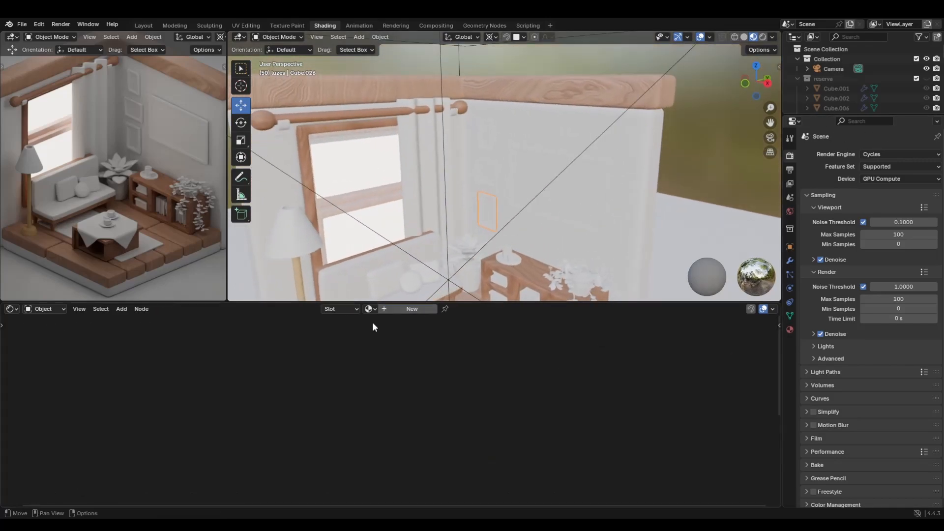
pyautogui.moveTo(443, 246); pyautogui.dragTo(508, 218, button='middle')
pyautogui.press('Tab')
pyautogui.scroll(3, 453, 205)
pyautogui.keyDown('shift'); pyautogui.moveTo(450, 204); pyautogui.dragTo(526, 215, button='middle'); pyautogui.keyUp('shift')
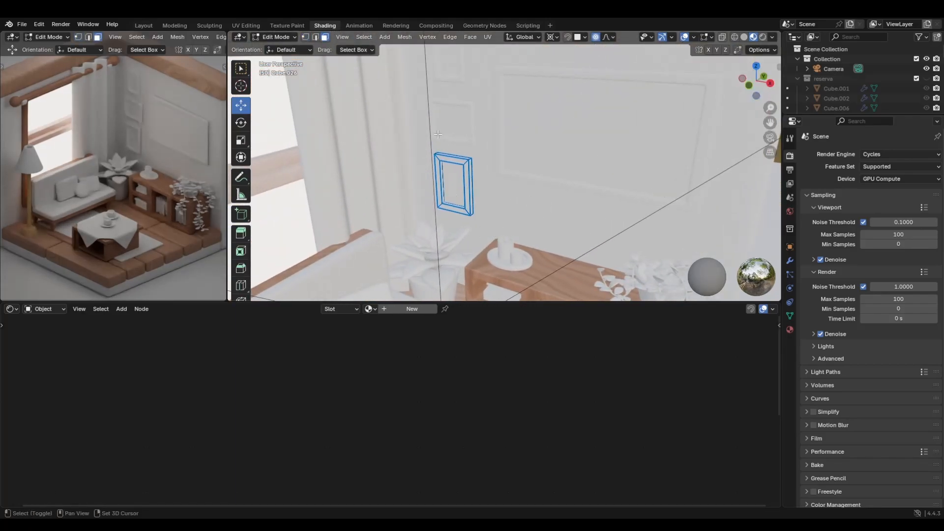
# Show the picture frame's material slots, isolate it in local view and switch the viewport to solid shading
pyautogui.click(790, 330)
pyautogui.keyDown('shift'); pyautogui.moveTo(475, 207); pyautogui.dragTo(566, 212, button='middle'); pyautogui.keyUp('shift')
pyautogui.scroll(3, 515, 210)
pyautogui.press('KP_Divide')
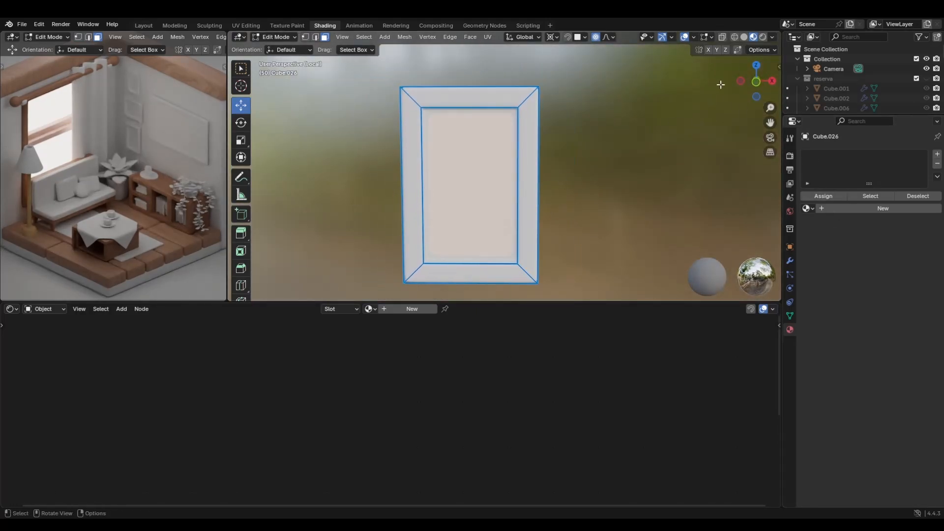
pyautogui.click(744, 37)
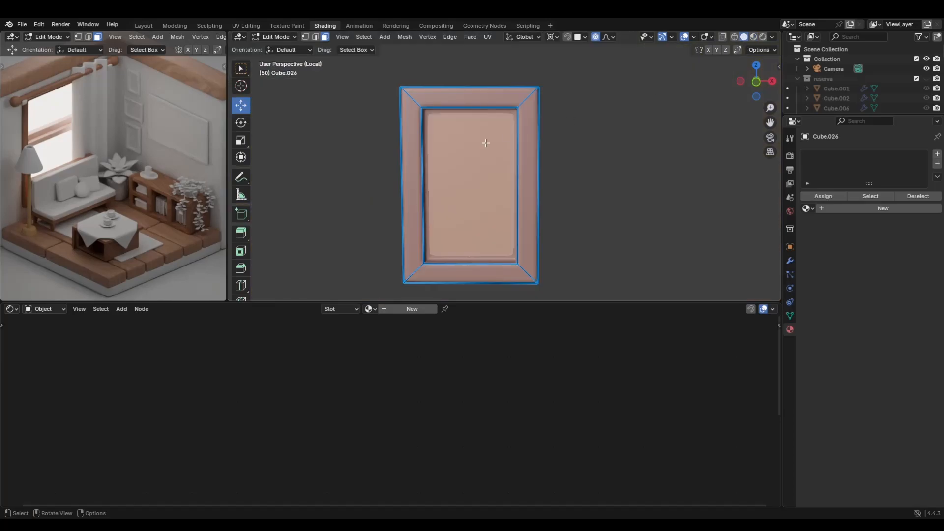
# Try growing and shrinking the face selection around the picture frame's inner panel
pyautogui.moveTo(516, 154)
pyautogui.mouseDown(button='middle')
pyautogui.moveTo(542, 154)
pyautogui.moveTo(426, 141)
pyautogui.moveTo(556, 179)
pyautogui.moveTo(605, 139)
pyautogui.moveTo(488, 147)
pyautogui.mouseUp(button='middle')
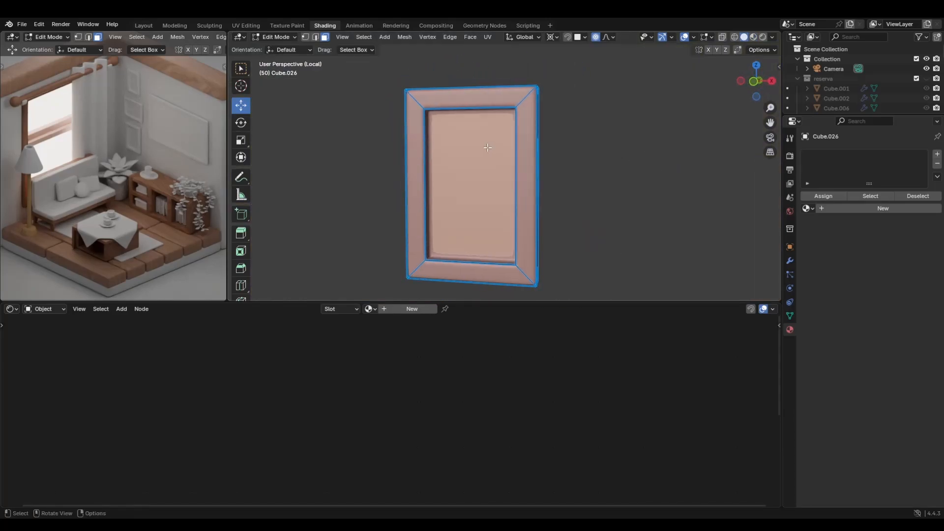
pyautogui.press('ctrl+KP_Subtract')
pyautogui.press('ctrl+KP_Add')
pyautogui.press('ctrl+KP_Add')
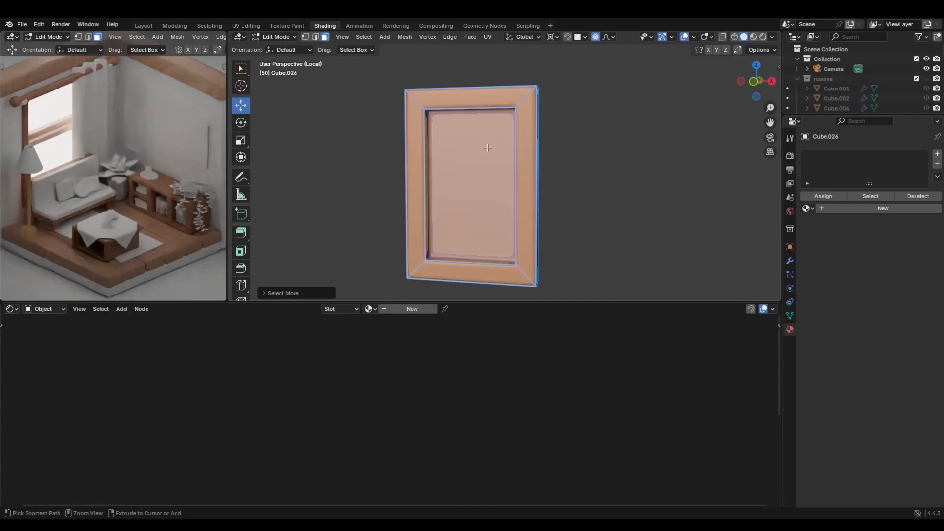
pyautogui.press('ctrl+KP_Subtract')
pyautogui.press('ctrl+KP_Subtract')
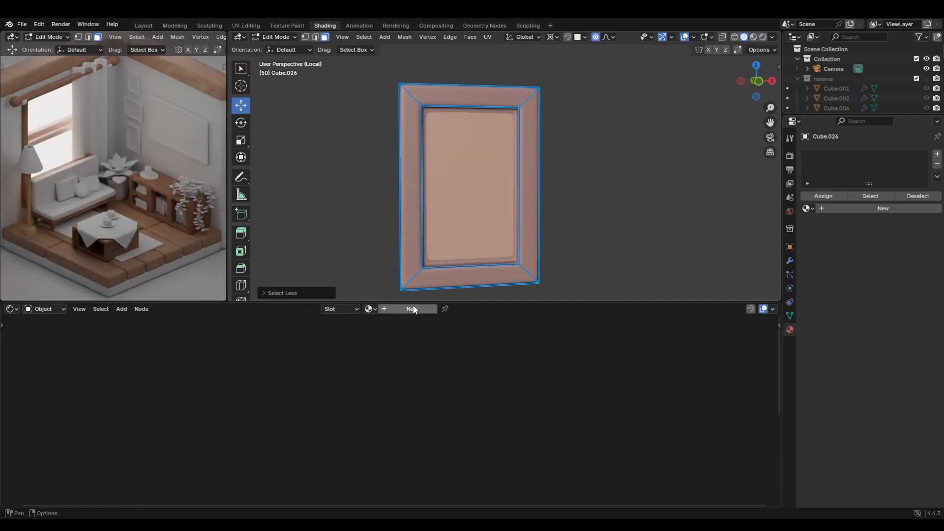
# Create a new material on the picture frame and assign it to the selected inner panel face
pyautogui.click(411, 309)
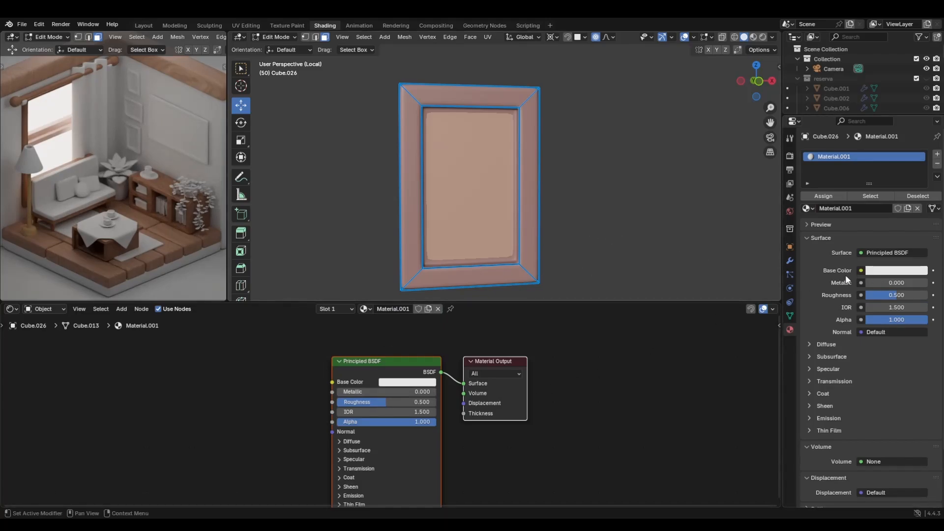
pyautogui.scroll(-3, 861, 292)
pyautogui.scroll(3, 837, 261)
pyautogui.click(811, 225)
pyautogui.click(810, 225)
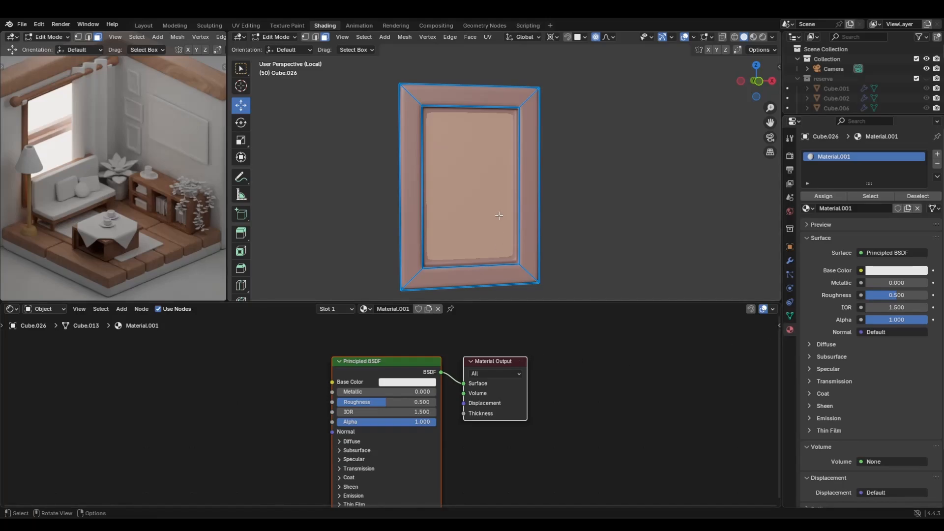
pyautogui.press('Tab')
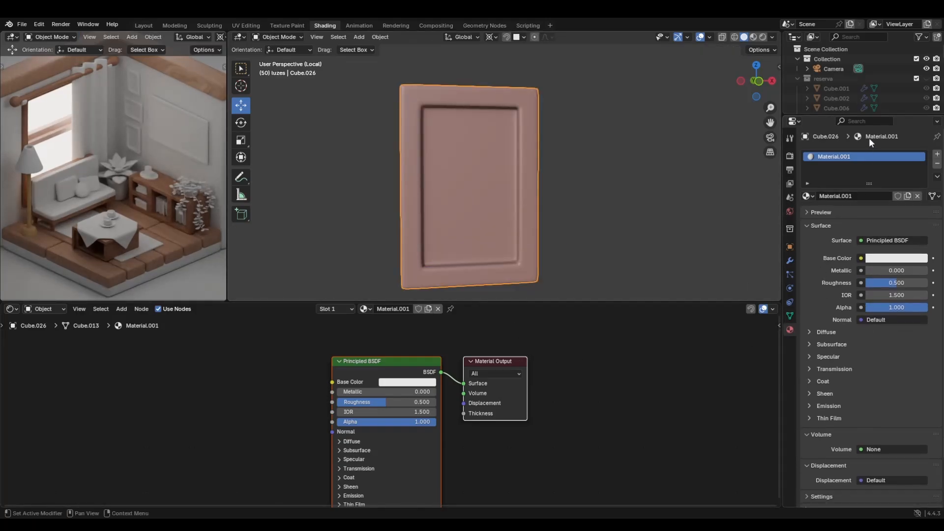
pyautogui.press('Tab')
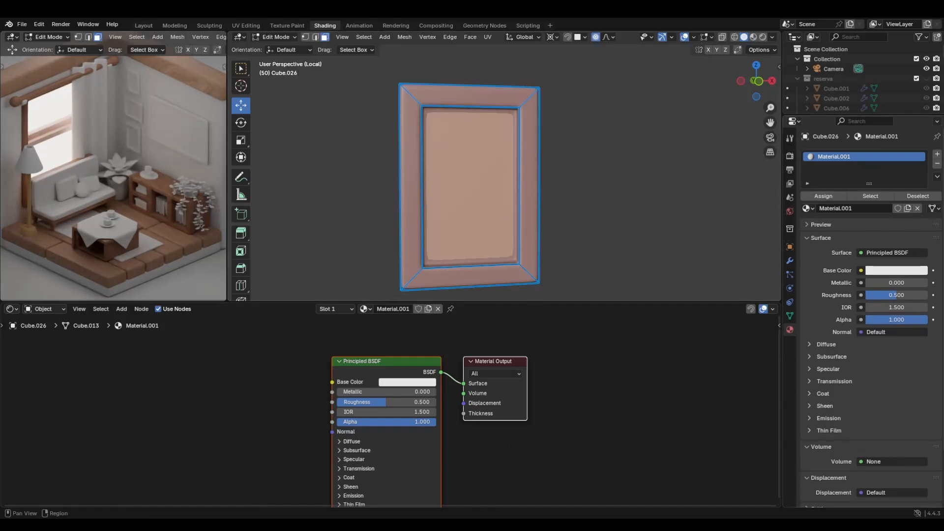
pyautogui.click(824, 196)
# Select the picture frame's border faces, assign them to a second material slot and set that slot to madeira.001
pyautogui.click(536, 229)
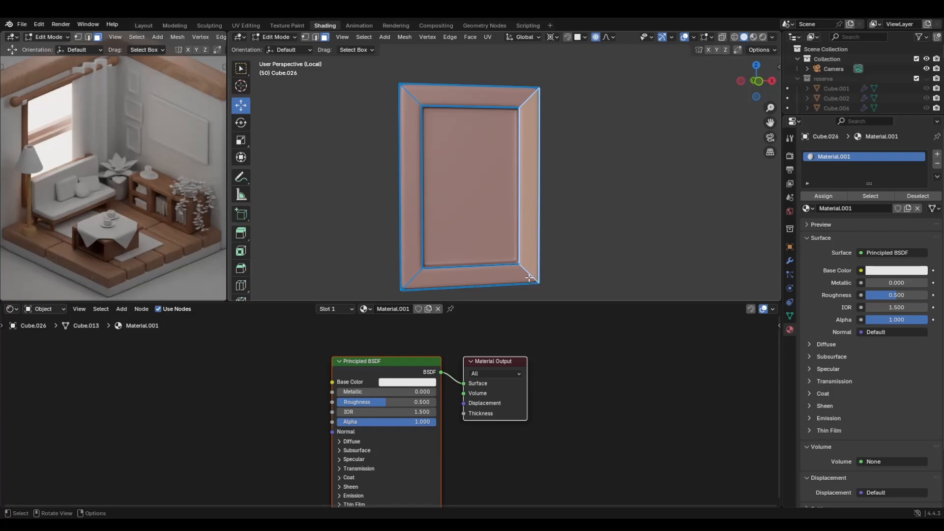
pyautogui.moveTo(526, 277); pyautogui.dragTo(527, 190, button='middle')
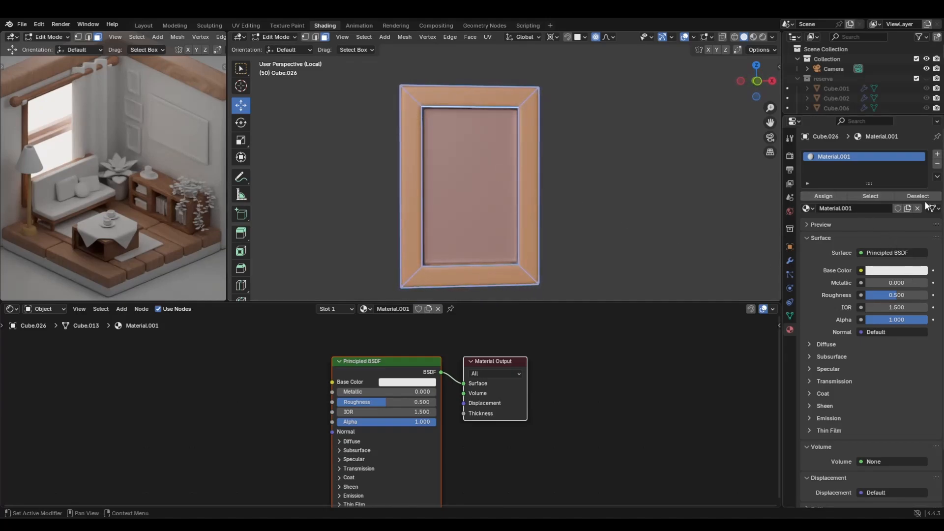
pyautogui.click(937, 155)
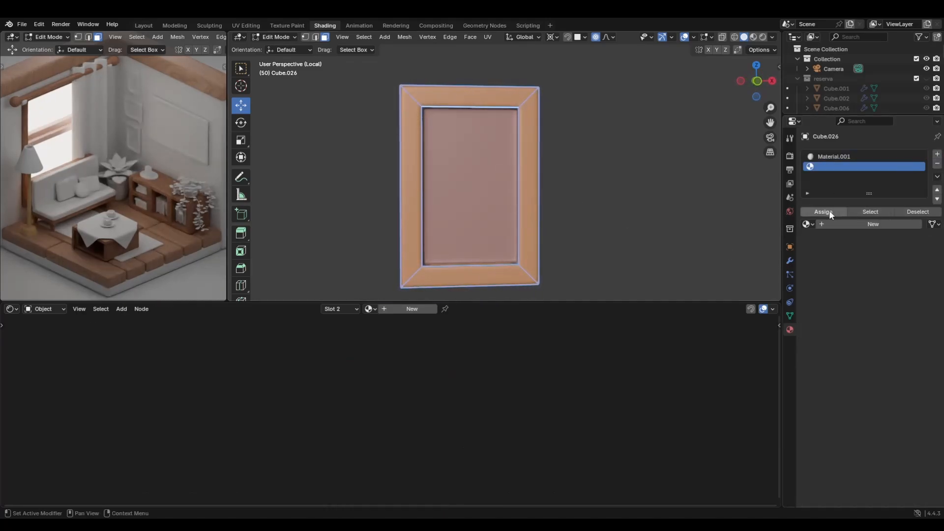
pyautogui.click(844, 224)
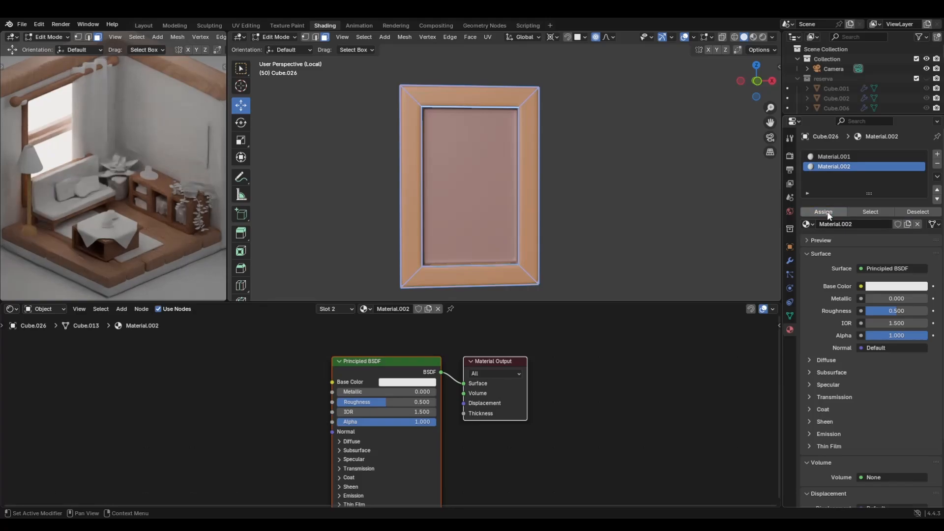
pyautogui.click(892, 286)
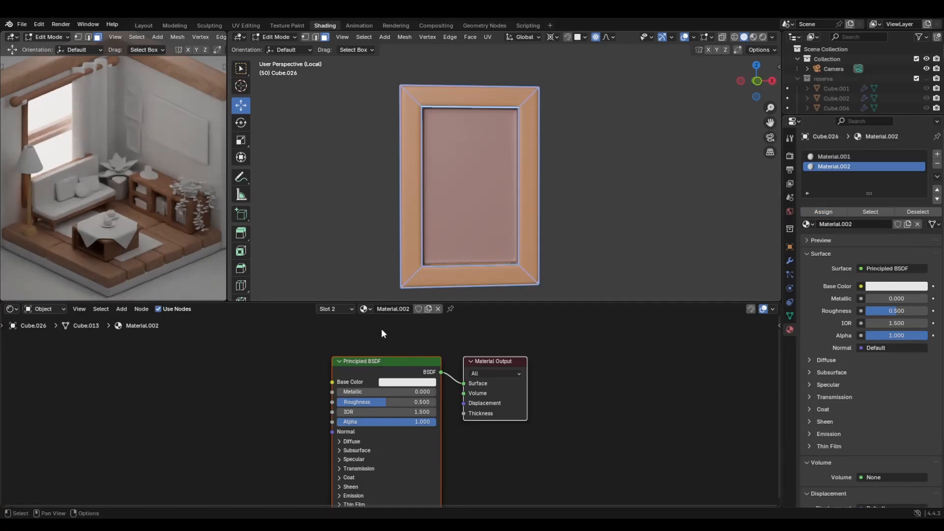
pyautogui.click(365, 309)
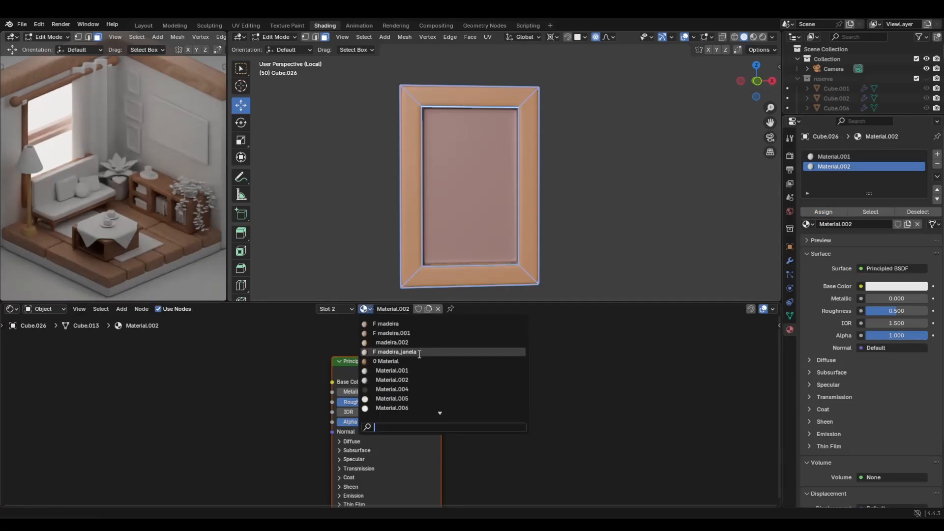
pyautogui.click(431, 334)
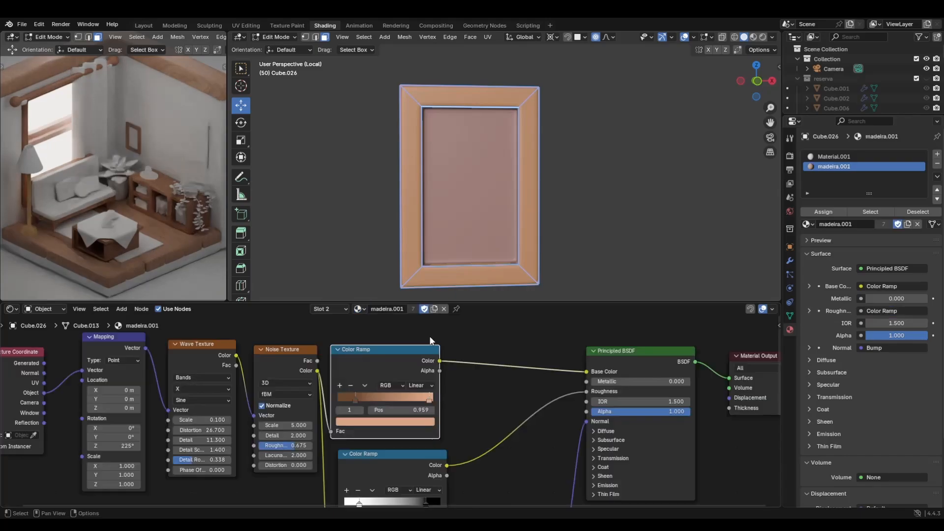
# Make madeira.001 on the picture frame an independent copy and show the viewport in material preview shading
pyautogui.moveTo(497, 279); pyautogui.dragTo(518, 234, button='middle')
pyautogui.scroll(5, 216, 189)
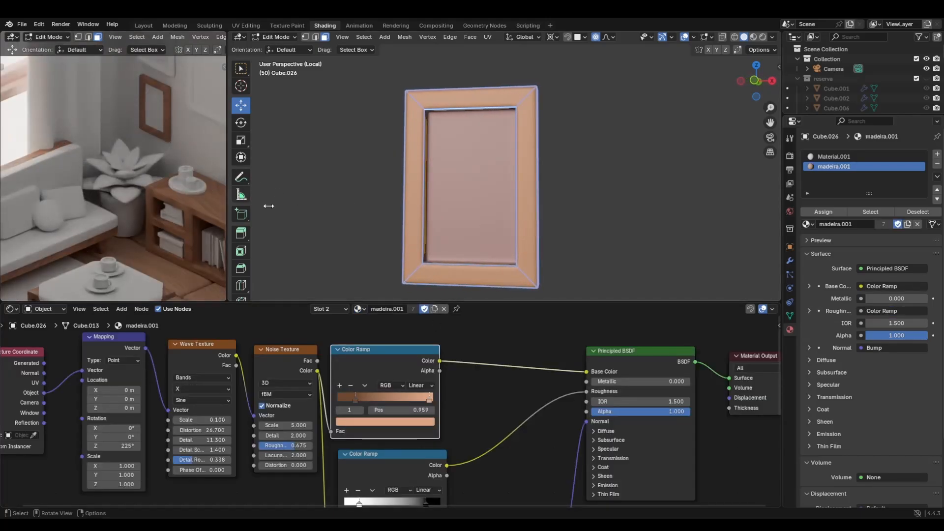
pyautogui.click(433, 309)
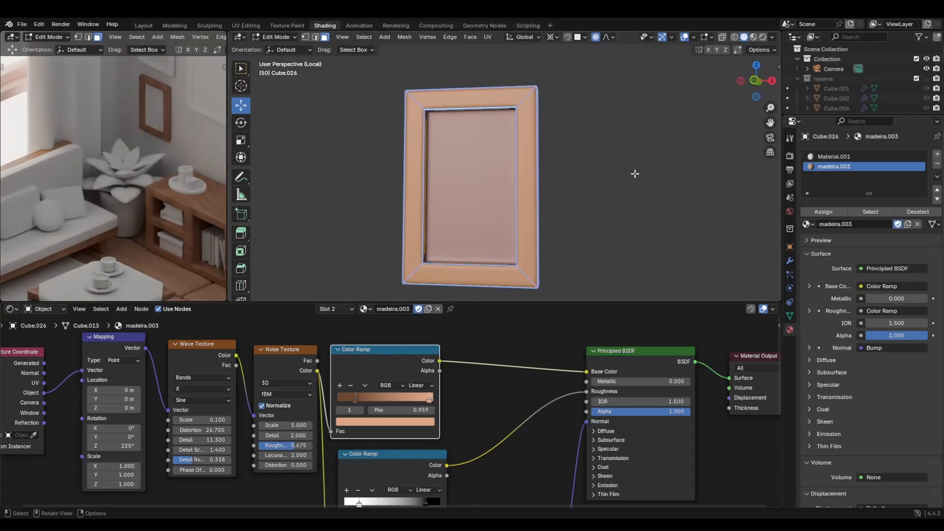
pyautogui.click(754, 37)
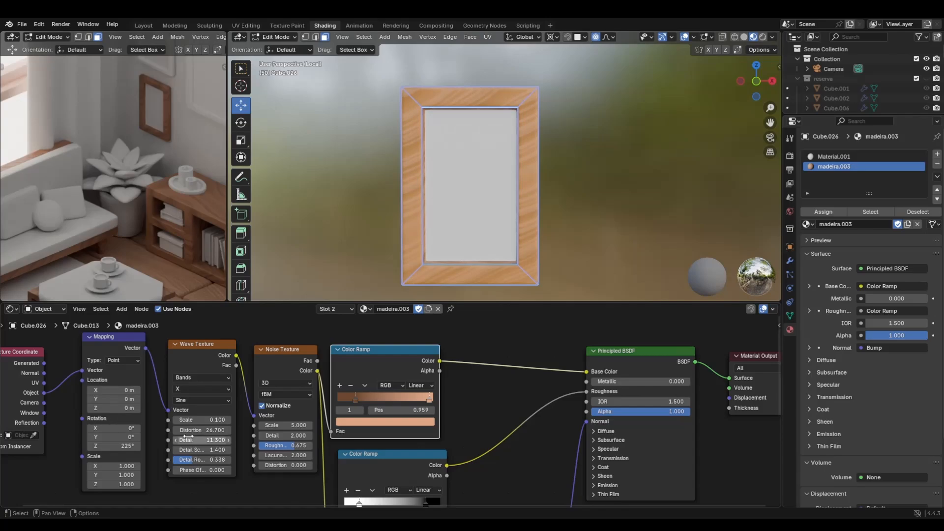
# Set the Wave Texture scale of the frame's wood material to 1.200 and leave local view
pyautogui.moveTo(202, 420)
pyautogui.mouseDown()
pyautogui.moveTo(232, 420)
pyautogui.moveTo(199, 420)
pyautogui.mouseUp()
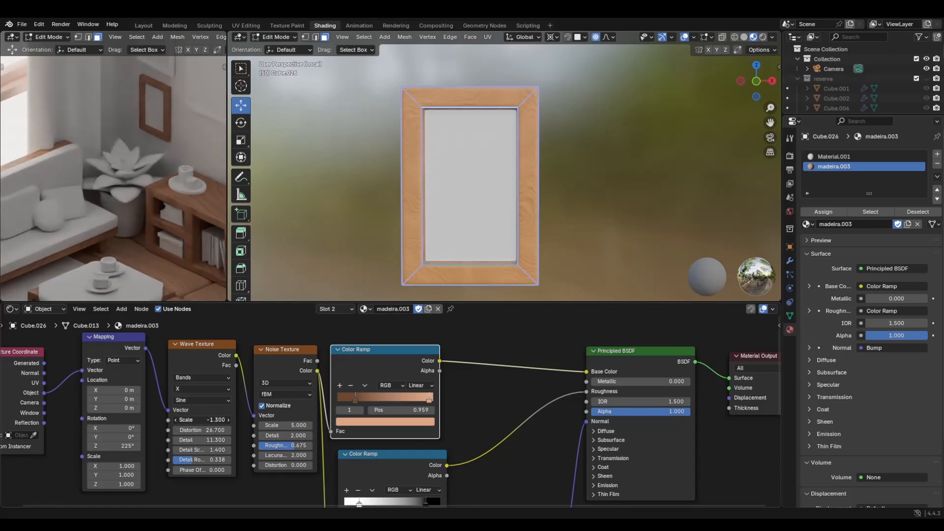
pyautogui.moveTo(202, 420); pyautogui.dragTo(220, 420)
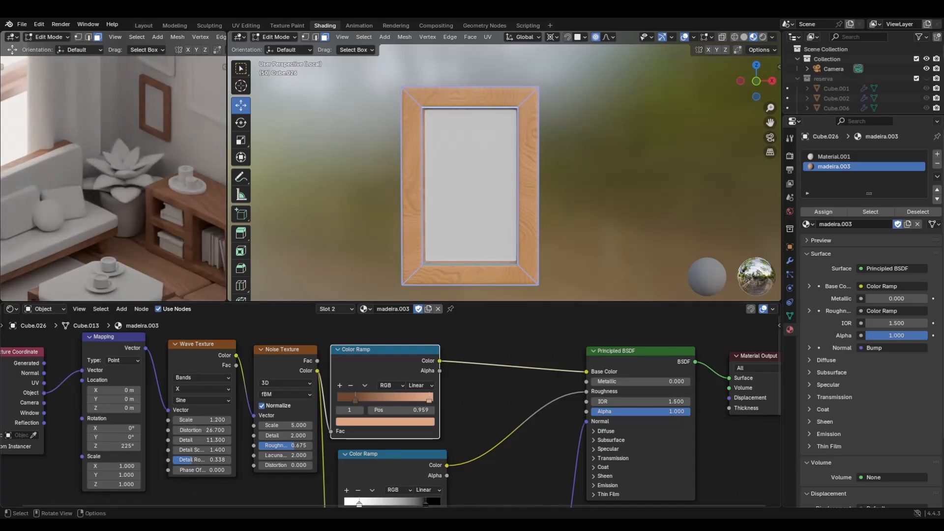
pyautogui.scroll(-2, 505, 172)
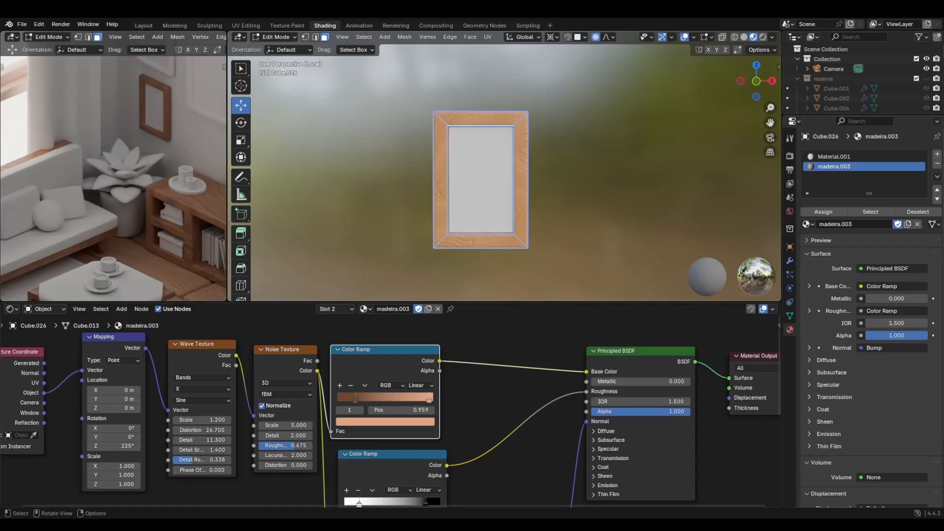
pyautogui.press('KP_Divide')
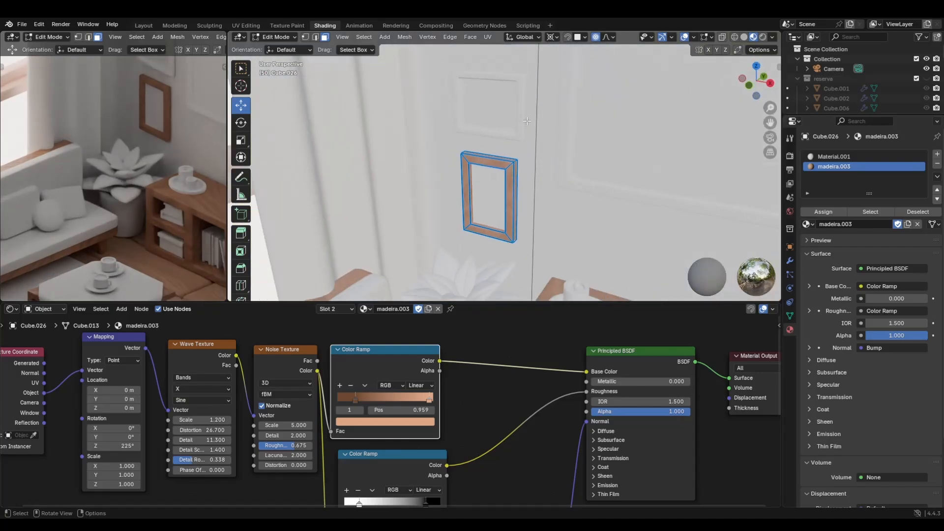
pyautogui.press('Tab')
pyautogui.click(474, 113)
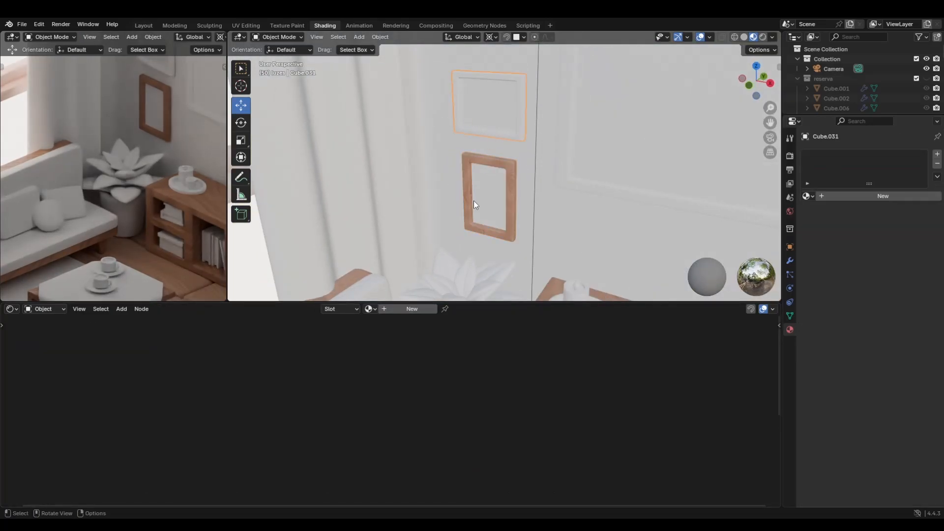
pyautogui.press('Tab')
pyautogui.press('KP_Divide')
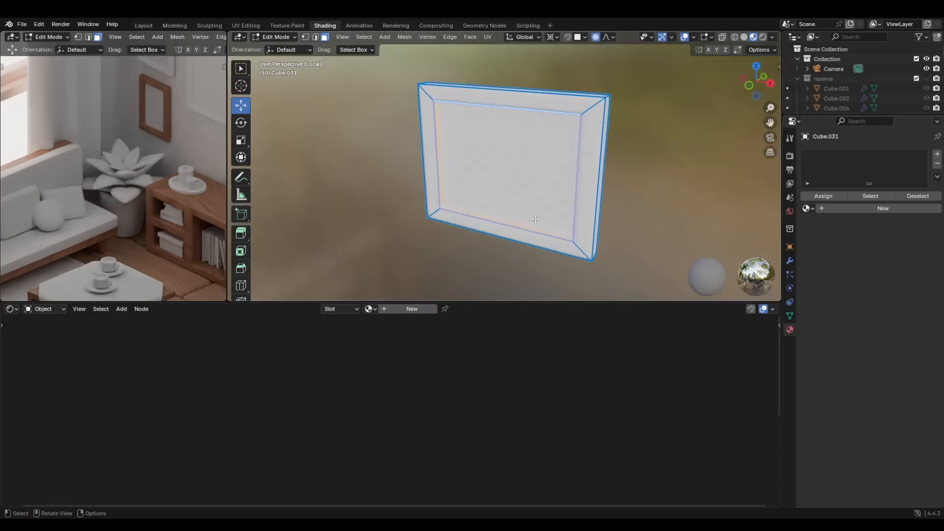
pyautogui.moveTo(536, 218); pyautogui.dragTo(751, 219, button='middle')
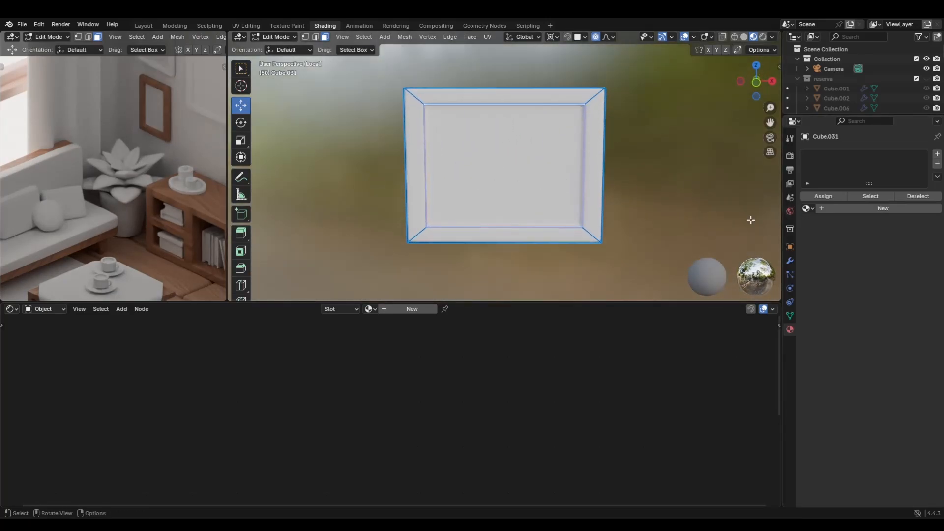
pyautogui.click(522, 185)
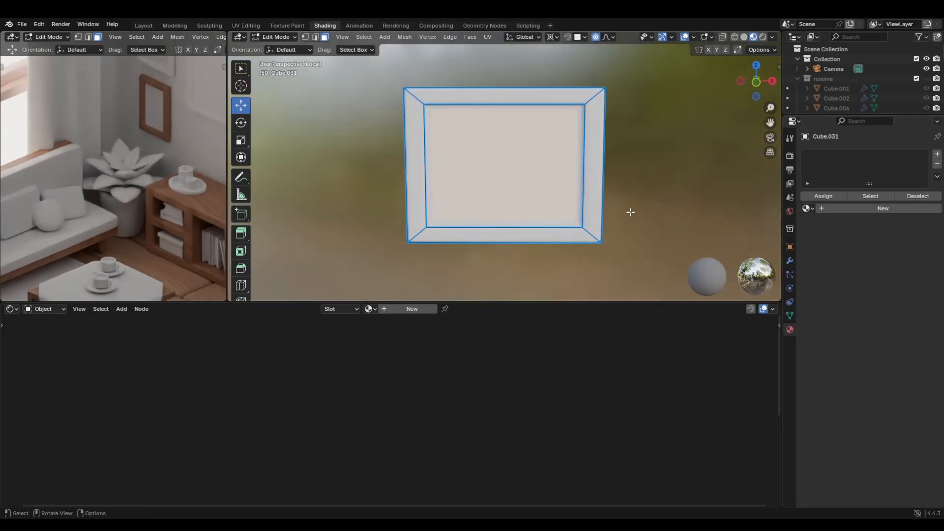
pyautogui.click(808, 209)
pyautogui.write(';')
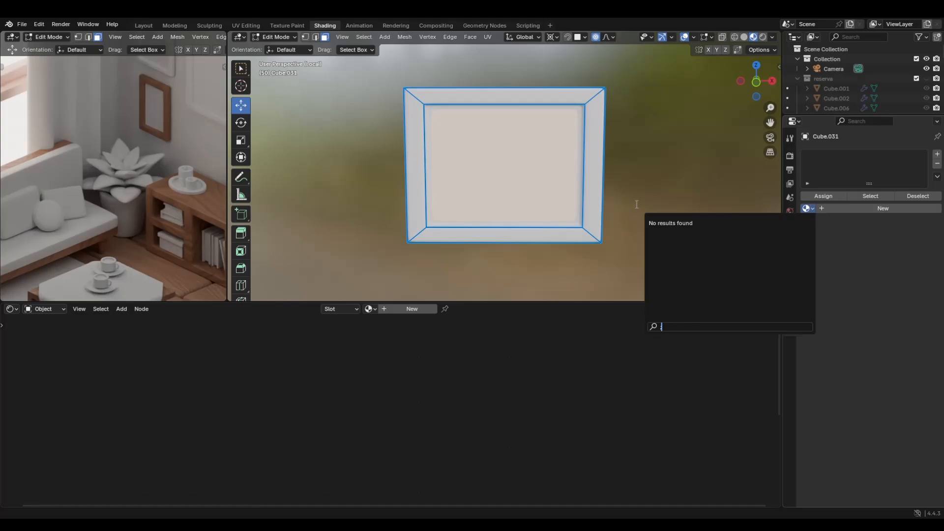
pyautogui.press('Escape')
pyautogui.press('KP_Divide')
pyautogui.press('Tab')
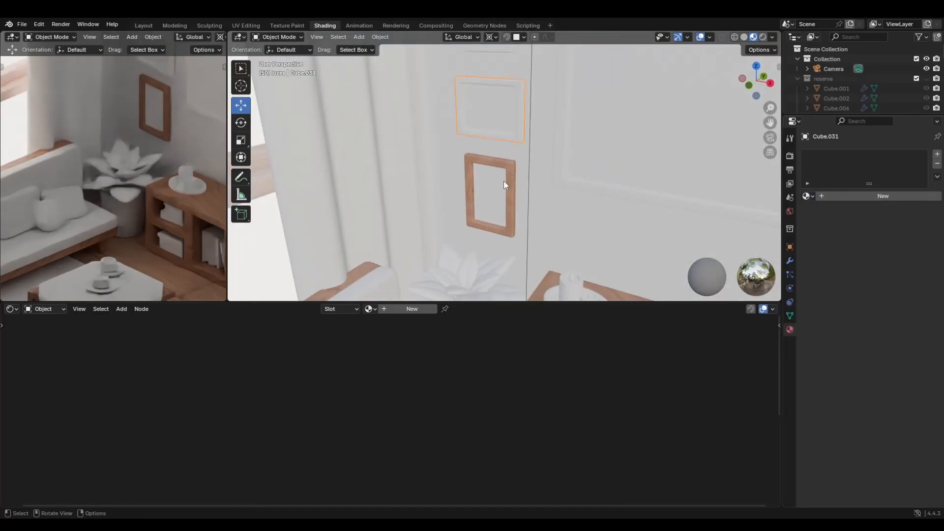
# Select the two upper picture frames, add the finished wooden frame as the active object and link its materials to them
pyautogui.moveTo(504, 181); pyautogui.dragTo(491, 108, button='middle')
pyautogui.keyDown('shift'); pyautogui.click(484, 181); pyautogui.keyUp('shift')
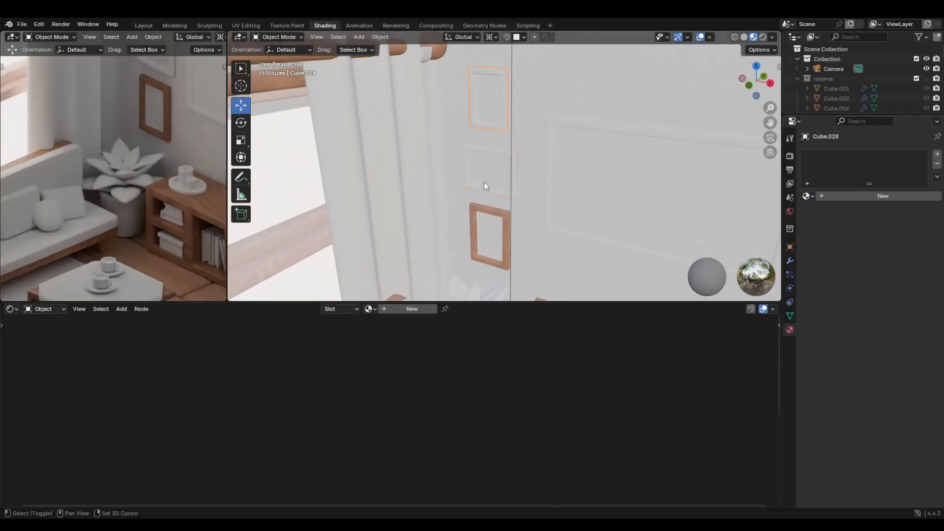
pyautogui.keyDown('shift'); pyautogui.click(479, 238); pyautogui.keyUp('shift')
pyautogui.hotkey('ctrl', 'l')
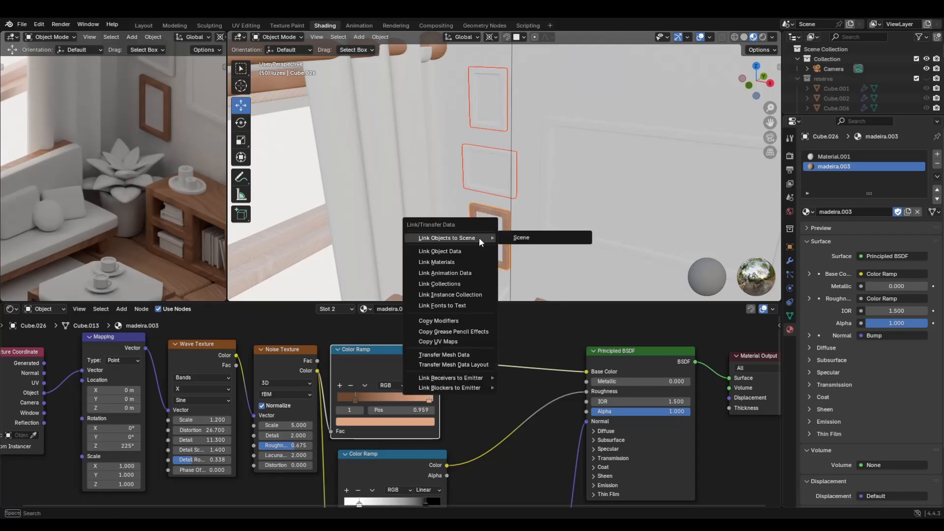
pyautogui.click(465, 264)
pyautogui.press('Tab')
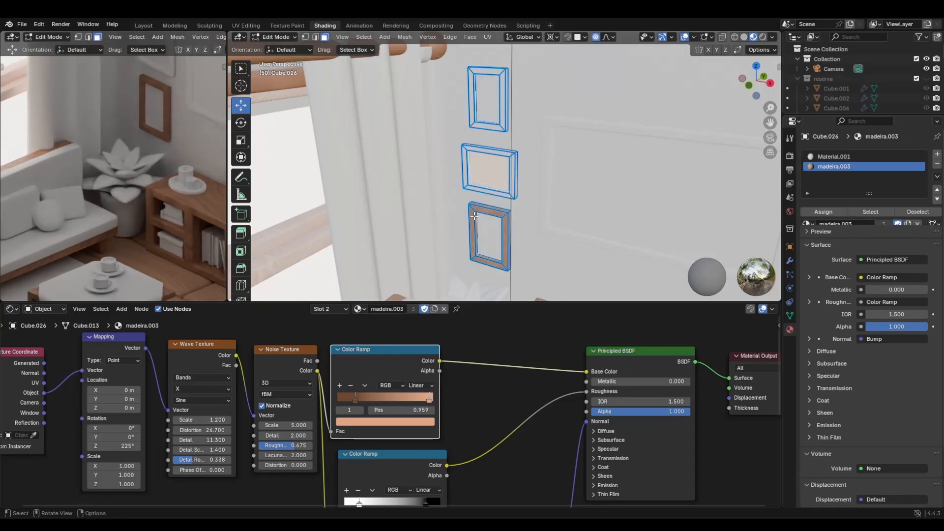
pyautogui.press('Tab')
# Isolate the middle picture frame and assign madeira.003 to all of its faces
pyautogui.click(493, 171)
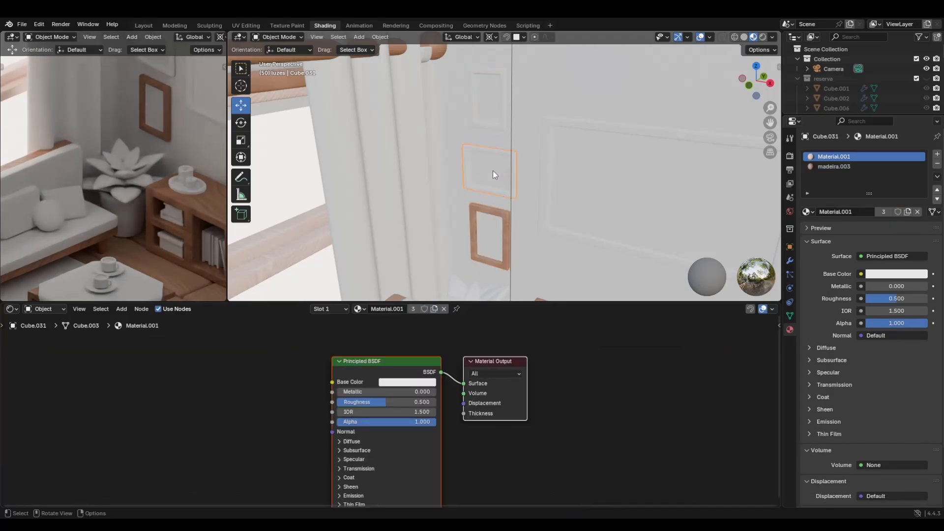
pyautogui.press('KP_Divide')
pyautogui.moveTo(494, 175); pyautogui.dragTo(502, 140, button='middle')
pyautogui.press('Tab')
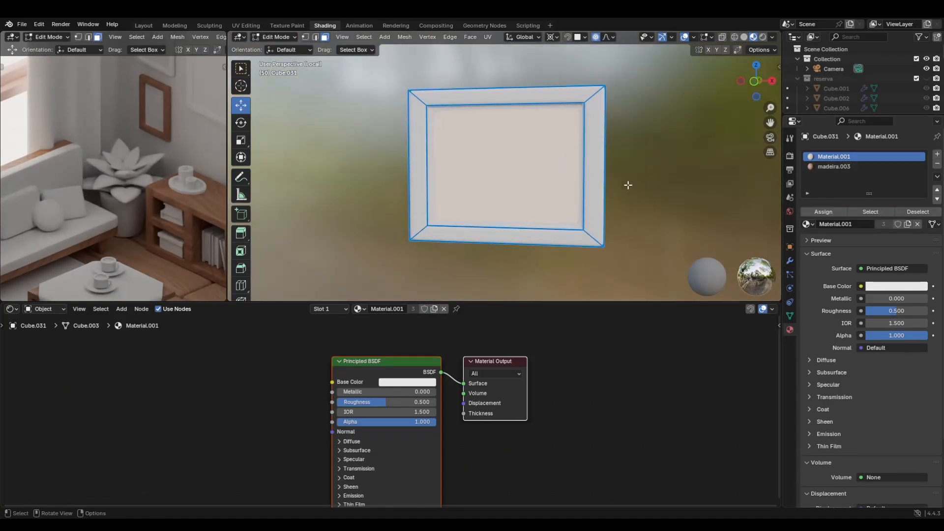
pyautogui.click(833, 168)
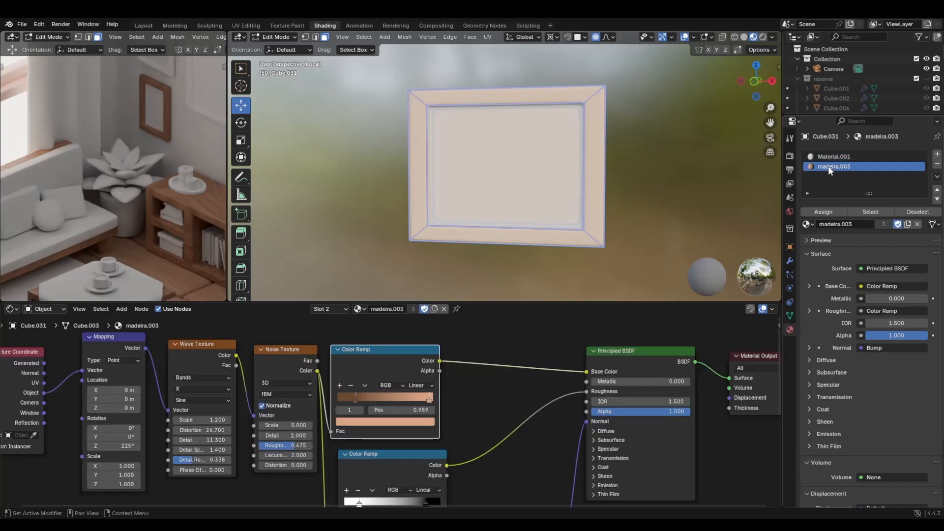
pyautogui.click(824, 212)
# Select the middle frame's inner panel face and assign Material.001 to it
pyautogui.click(510, 175)
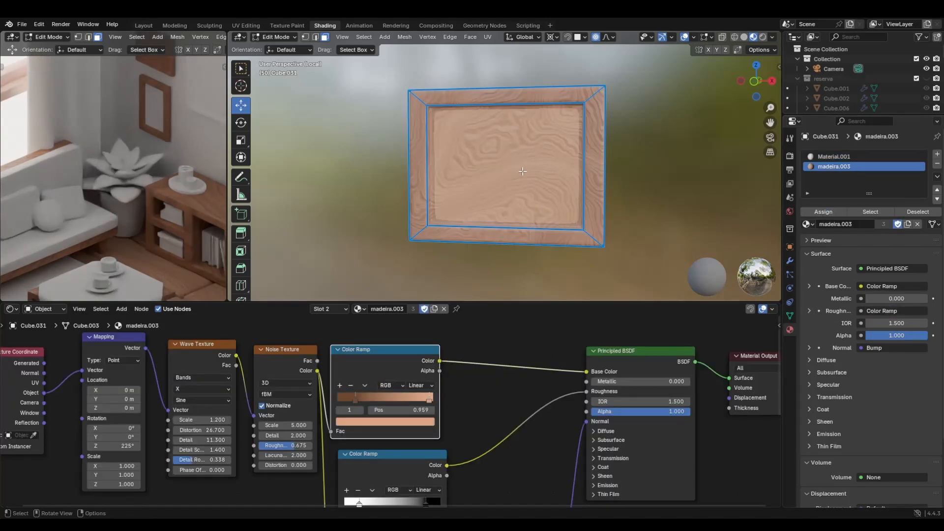
pyautogui.moveTo(511, 174)
pyautogui.mouseDown(button='middle')
pyautogui.moveTo(572, 208)
pyautogui.moveTo(521, 183)
pyautogui.mouseUp(button='middle')
pyautogui.click(823, 157)
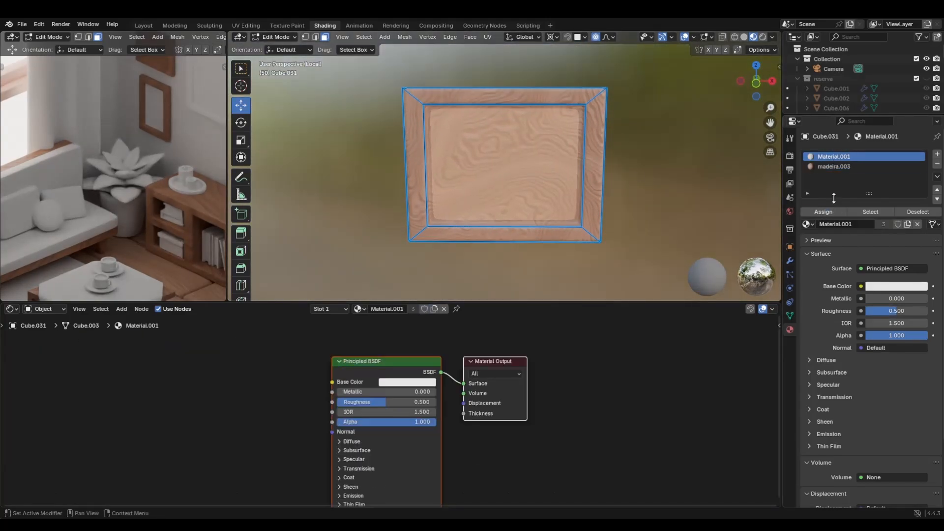
pyautogui.click(834, 212)
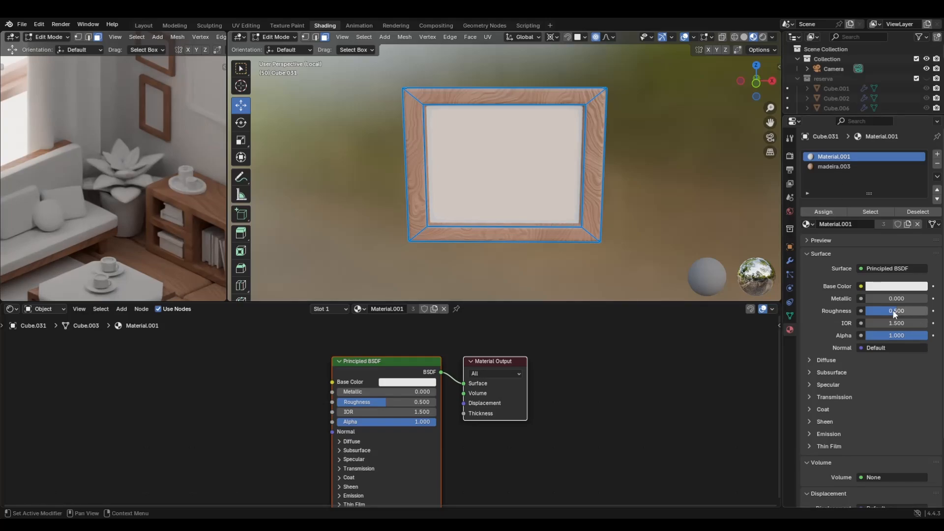
# Set Material.001's roughness to 1.000 and its base color to a light beige with hue 0.096 and saturation 0.229, and leave local view
pyautogui.moveTo(877, 310); pyautogui.dragTo(915, 310)
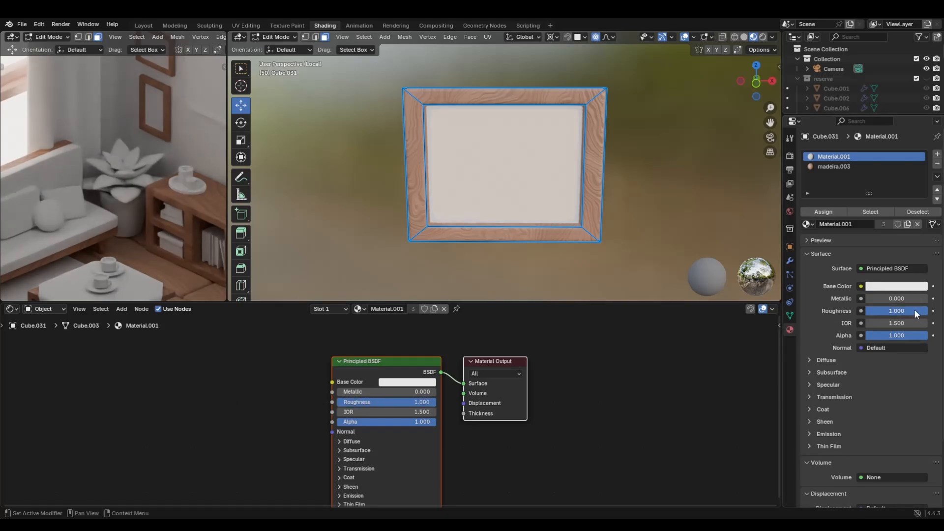
pyautogui.click(894, 288)
pyautogui.moveTo(884, 234); pyautogui.dragTo(887, 234)
pyautogui.moveTo(876, 237); pyautogui.dragTo(858, 237)
pyautogui.moveTo(875, 167); pyautogui.dragTo(870, 170)
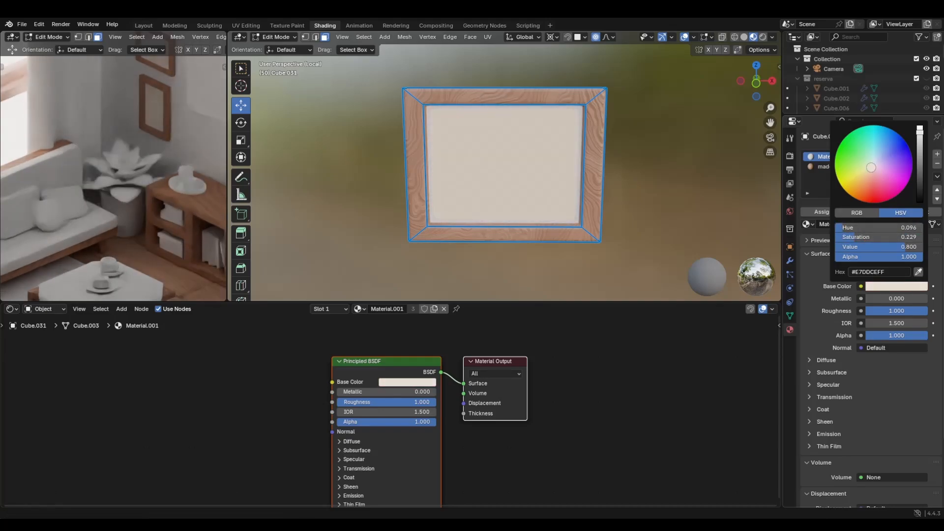
pyautogui.moveTo(638, 162); pyautogui.dragTo(523, 169, button='middle')
pyautogui.scroll(2, 651, 162)
pyautogui.press('Tab')
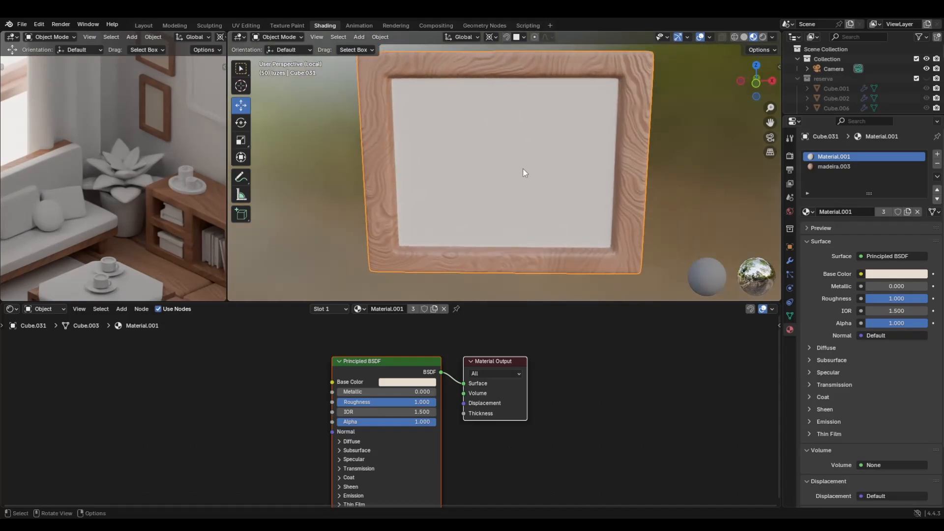
pyautogui.scroll(-1, 521, 169)
pyautogui.press('KP_Divide')
# Isolate the uppermost picture frame and assign madeira.003 to all of its faces
pyautogui.click(486, 233)
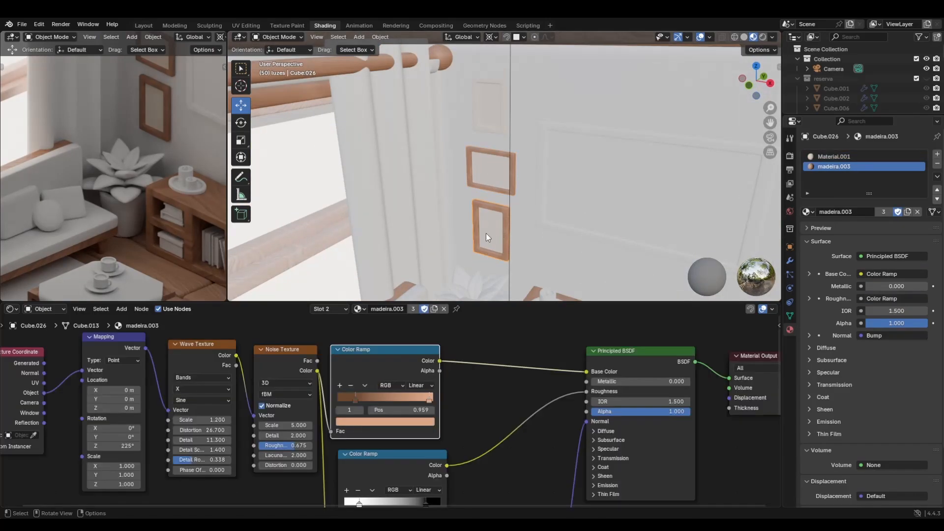
pyautogui.click(831, 158)
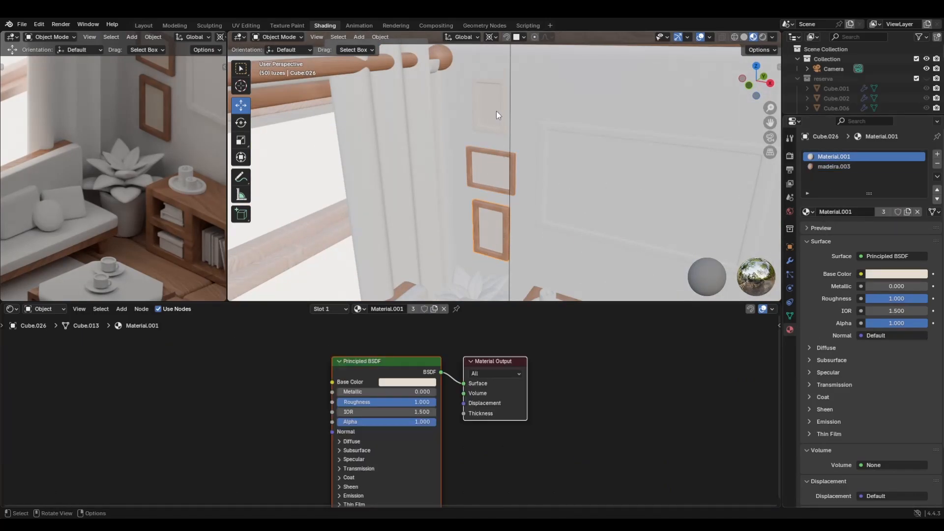
pyautogui.press('Tab')
pyautogui.press('KP_Divide')
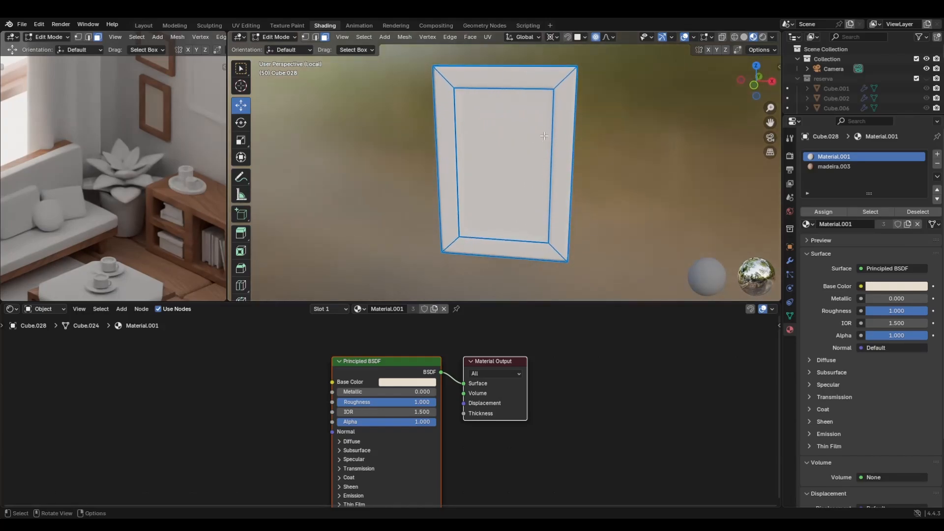
pyautogui.click(837, 167)
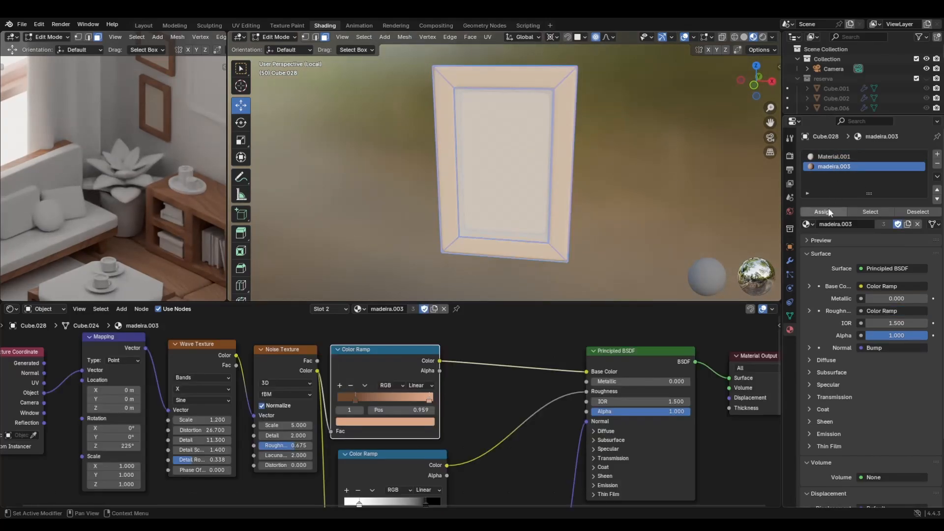
pyautogui.click(823, 211)
# Assign Material.001 to the uppermost frame's inner panel face and return to the full scene in Object Mode
pyautogui.click(842, 158)
pyautogui.click(520, 166)
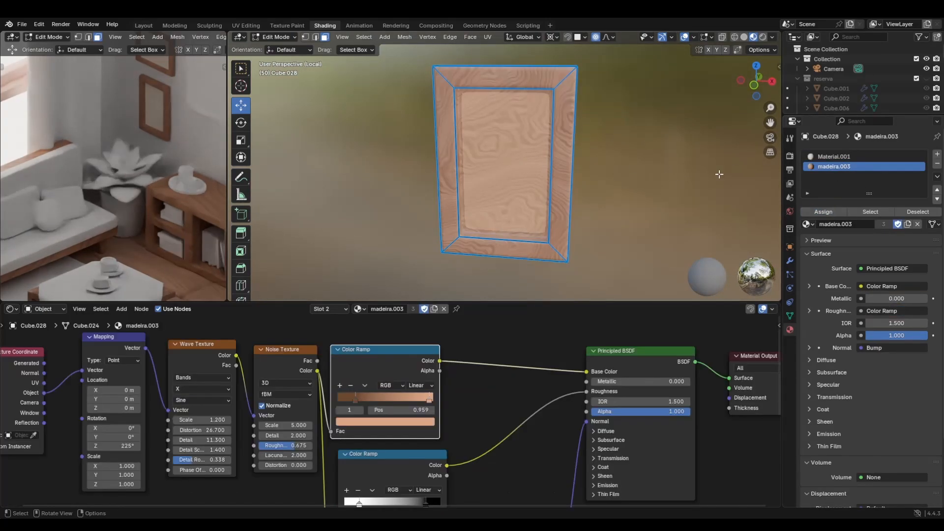
pyautogui.click(823, 210)
pyautogui.click(834, 157)
pyautogui.click(835, 212)
pyautogui.press('Tab')
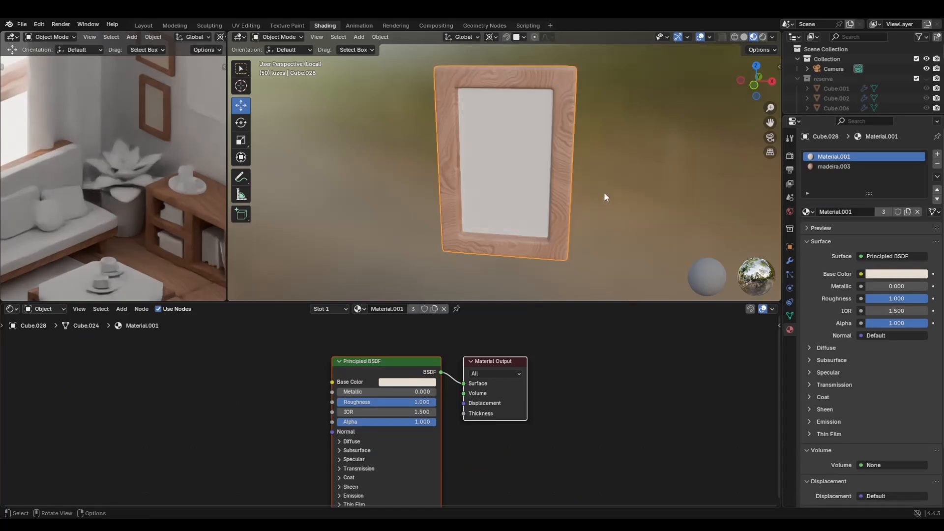
pyautogui.press('KP_Divide')
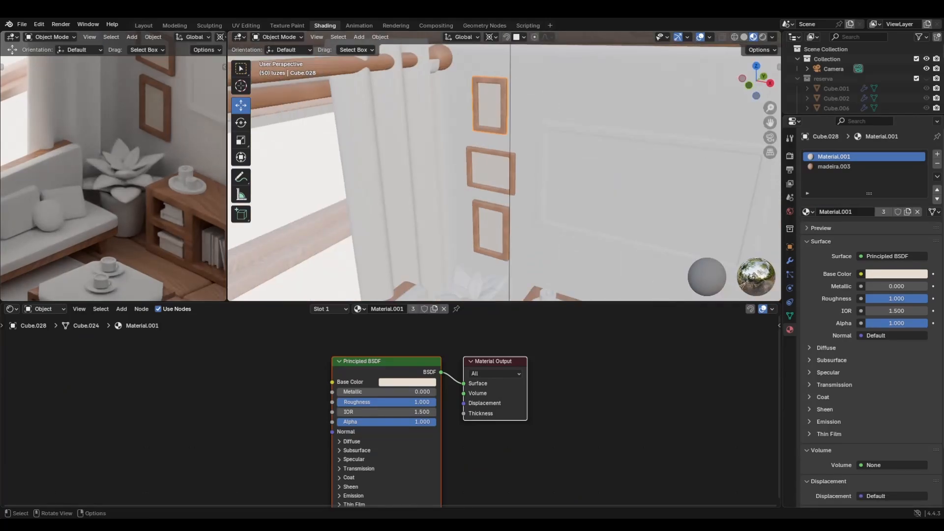
# Return the preview to the camera view and lower the saturation of Material.001's base color to 0.118
pyautogui.press('KP_0')
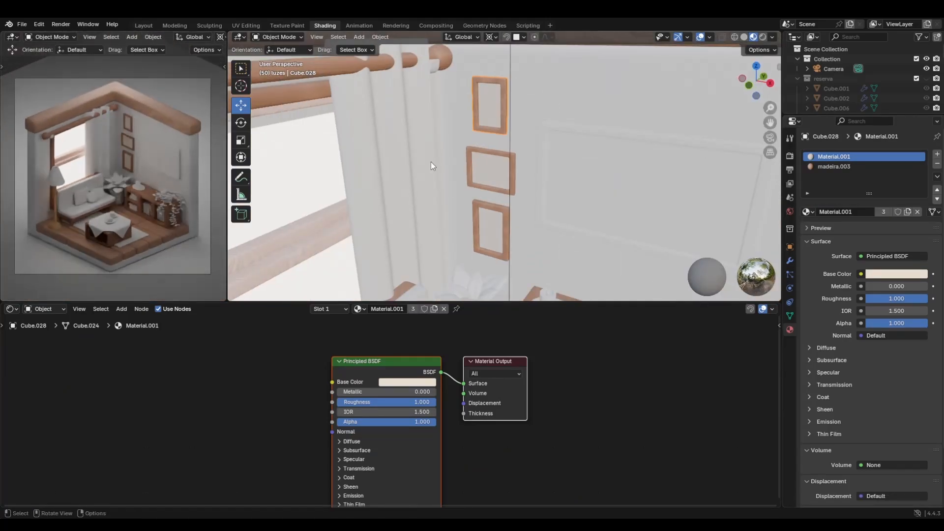
pyautogui.press('Tab')
pyautogui.press('Tab')
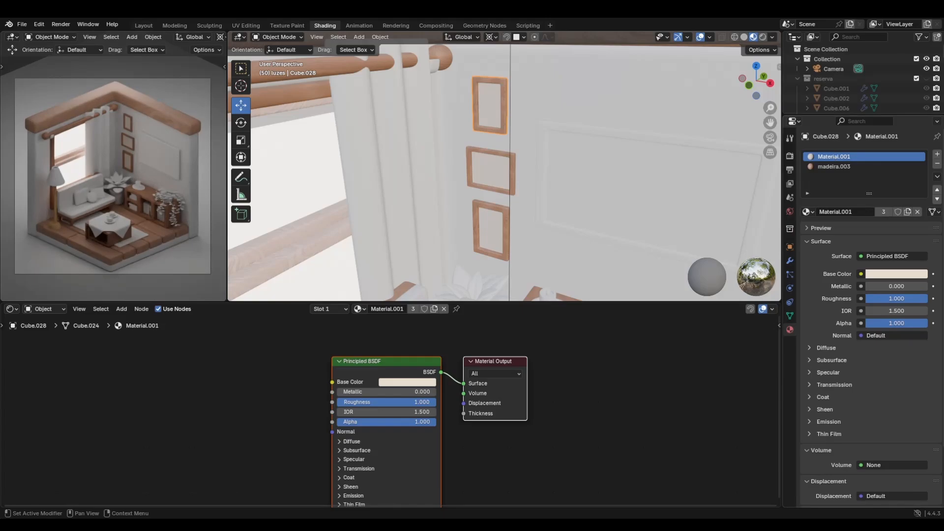
pyautogui.click(897, 274)
pyautogui.moveTo(881, 225); pyautogui.dragTo(870, 224)
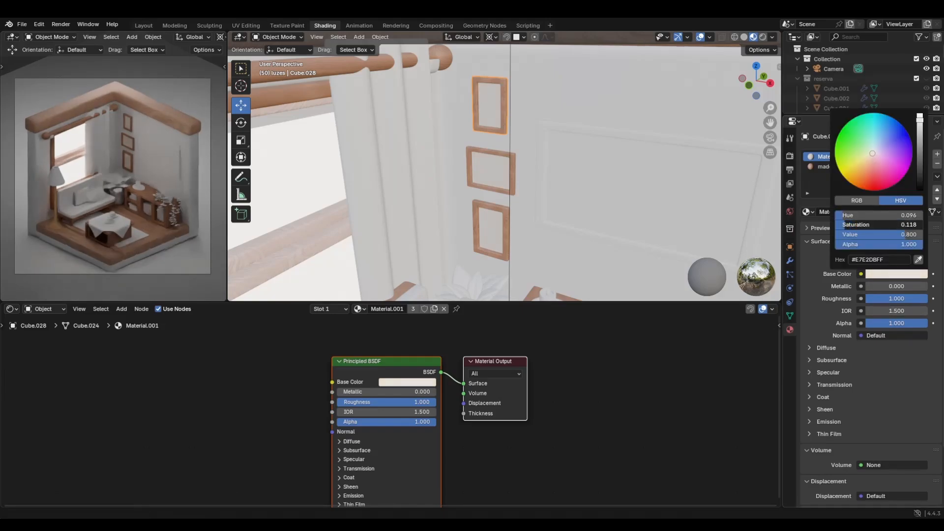
# Add a new material to the vine hanging down the cabinet front and set its base color to light green with hue 0.274 and saturation 0.463
pyautogui.scroll(-1, 462, 220)
pyautogui.click(462, 220)
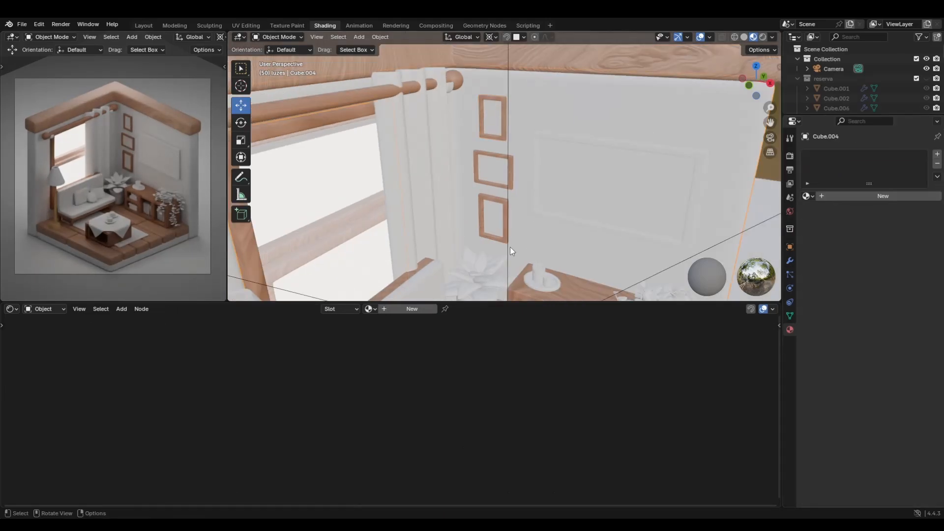
pyautogui.keyDown('shift'); pyautogui.moveTo(428, 215); pyautogui.dragTo(376, 198, button='middle'); pyautogui.keyUp('shift')
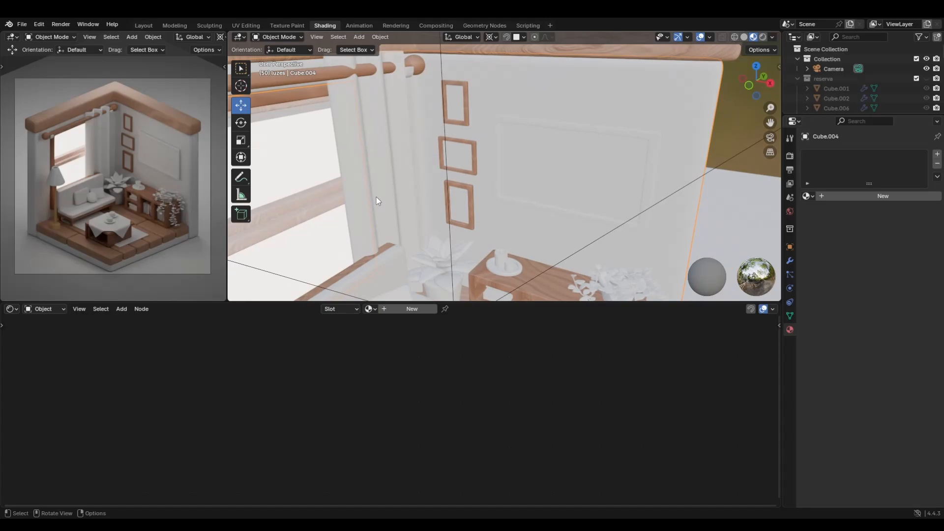
pyautogui.scroll(-2, 610, 231)
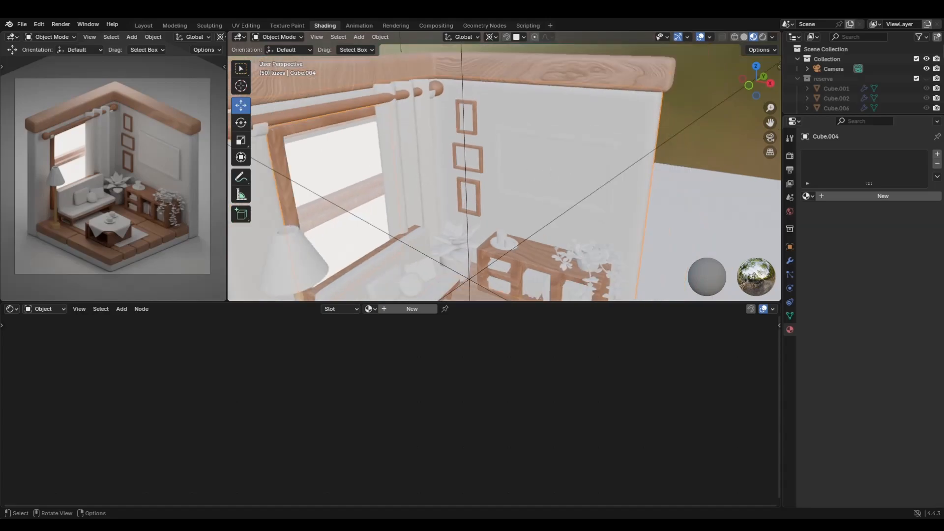
pyautogui.keyDown('shift'); pyautogui.moveTo(612, 233); pyautogui.dragTo(495, 102, button='middle'); pyautogui.keyUp('shift')
pyautogui.scroll(4, 503, 173)
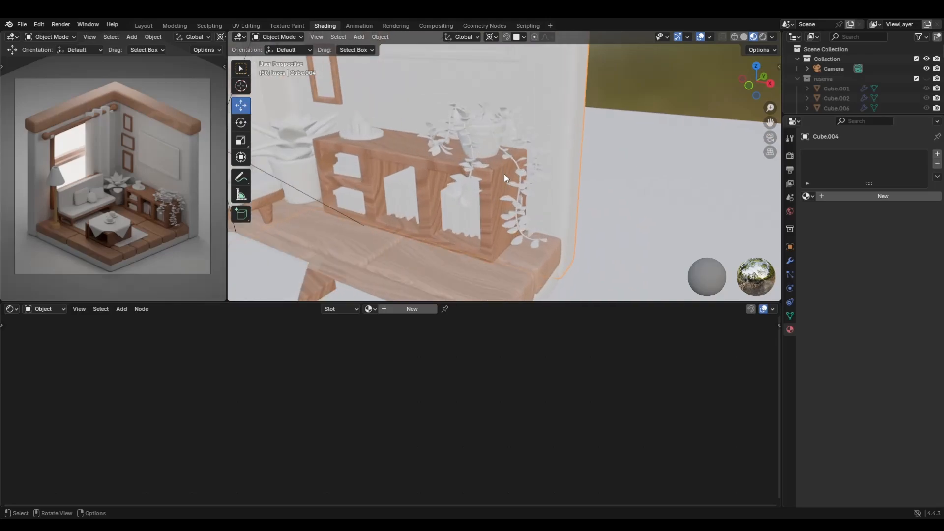
pyautogui.click(473, 161)
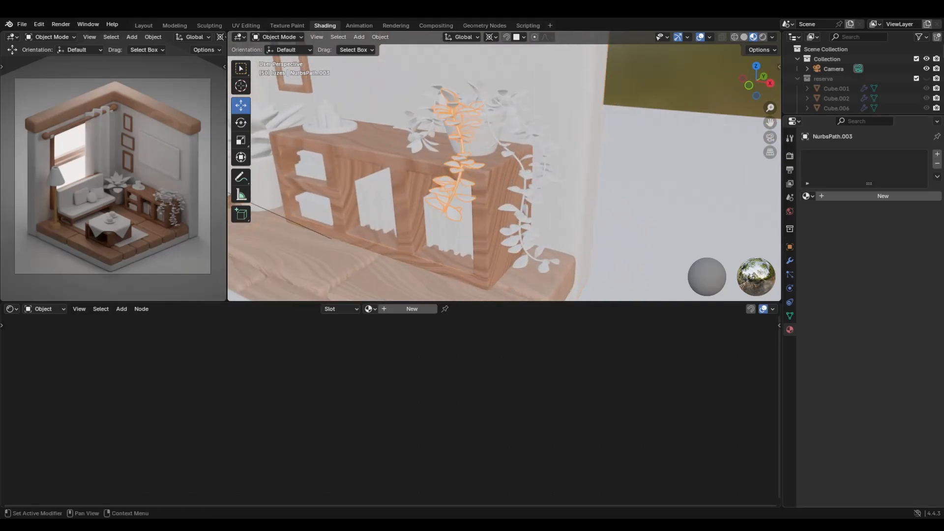
pyautogui.click(884, 195)
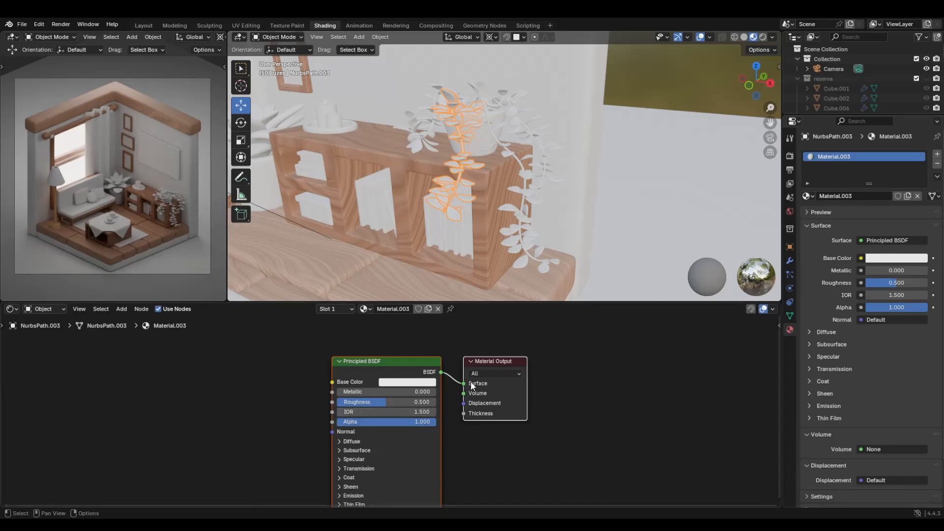
pyautogui.click(890, 260)
pyautogui.moveTo(876, 137); pyautogui.dragTo(868, 134)
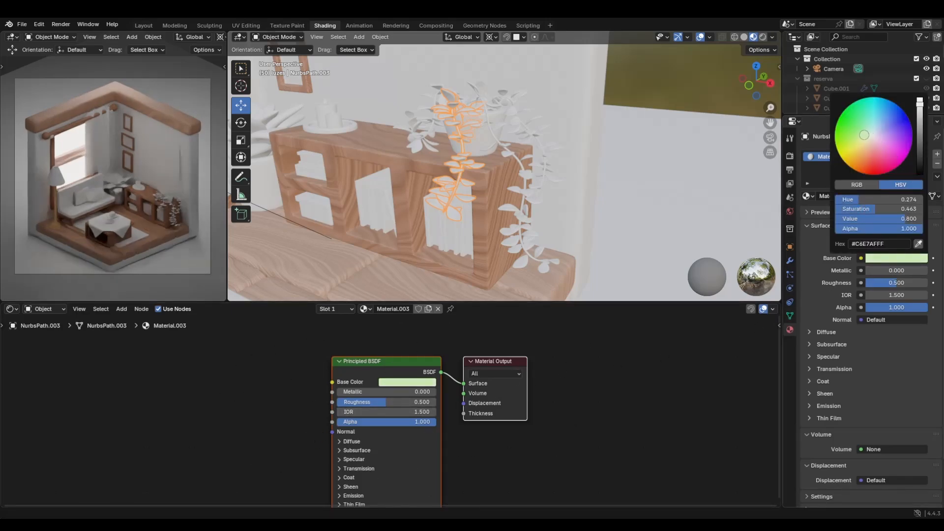
# Enlarge the Outliner to show more of the scene's object list
pyautogui.scroll(2, 452, 190)
pyautogui.moveTo(453, 191); pyautogui.dragTo(710, 155, button='middle')
pyautogui.moveTo(843, 117); pyautogui.dragTo(841, 198)
pyautogui.scroll(-8, 860, 148)
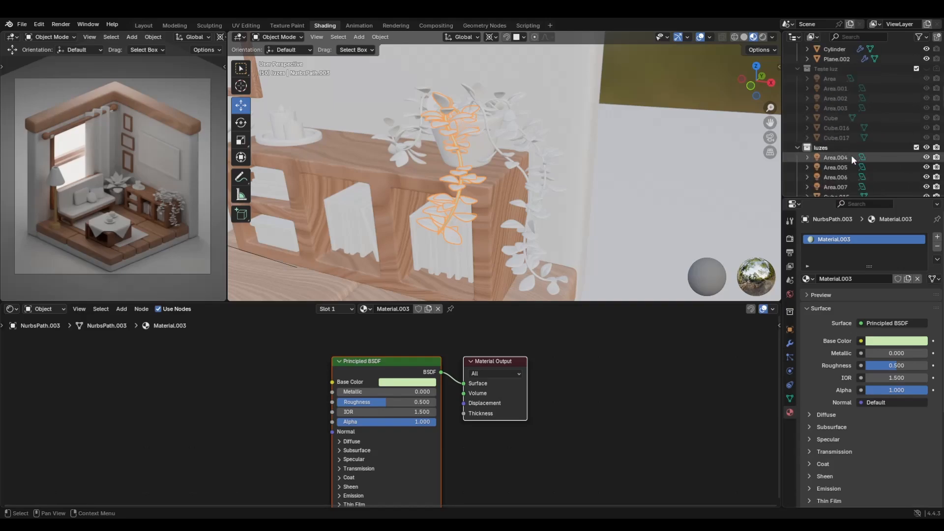
pyautogui.scroll(-5, 851, 155)
# Examine the vine's particle system render settings to identify the object instanced as its leaves
pyautogui.click(791, 358)
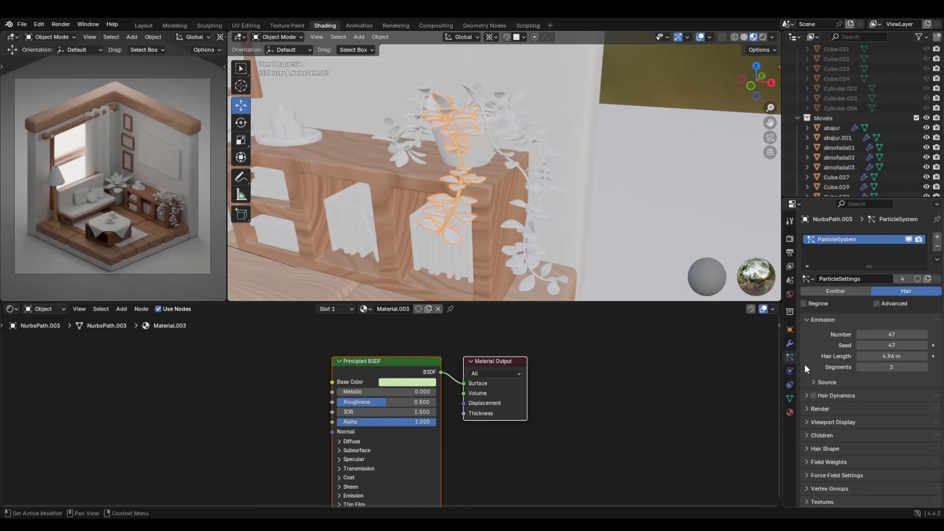
pyautogui.click(790, 372)
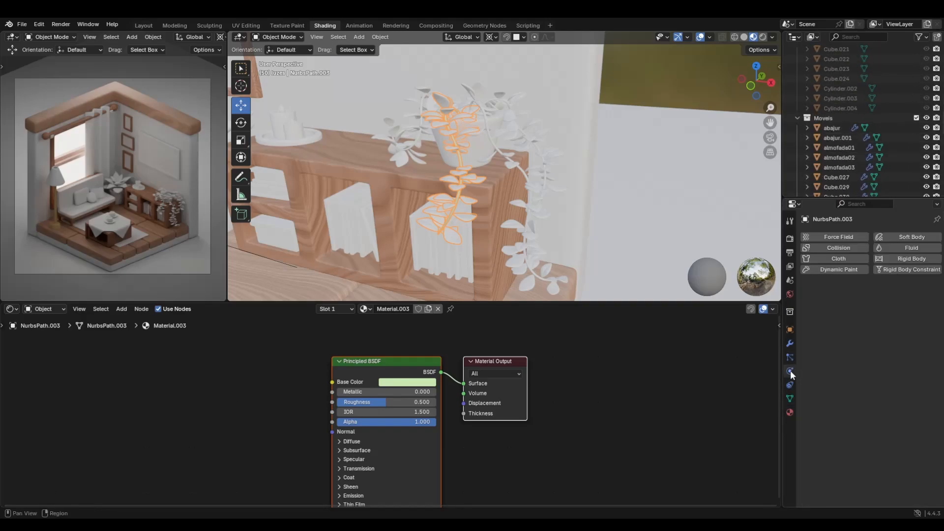
pyautogui.click(790, 385)
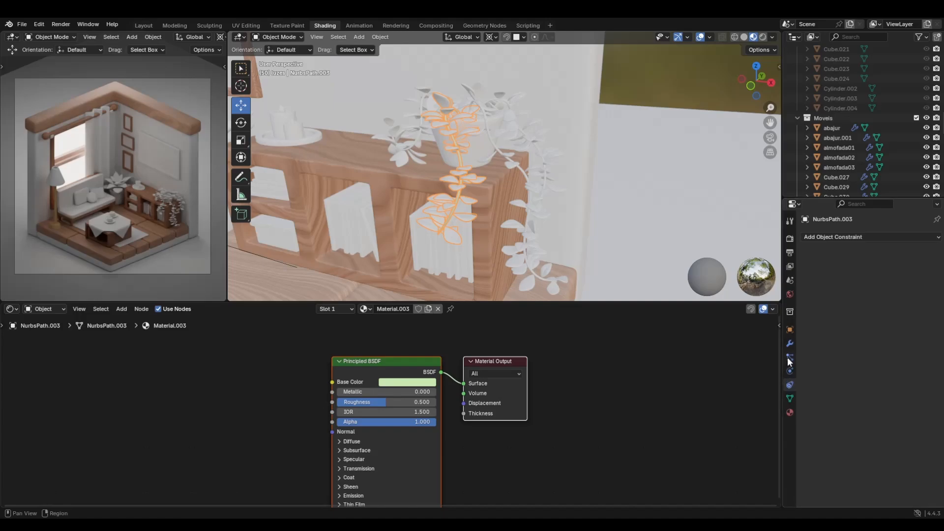
pyautogui.click(790, 357)
pyautogui.scroll(2, 901, 399)
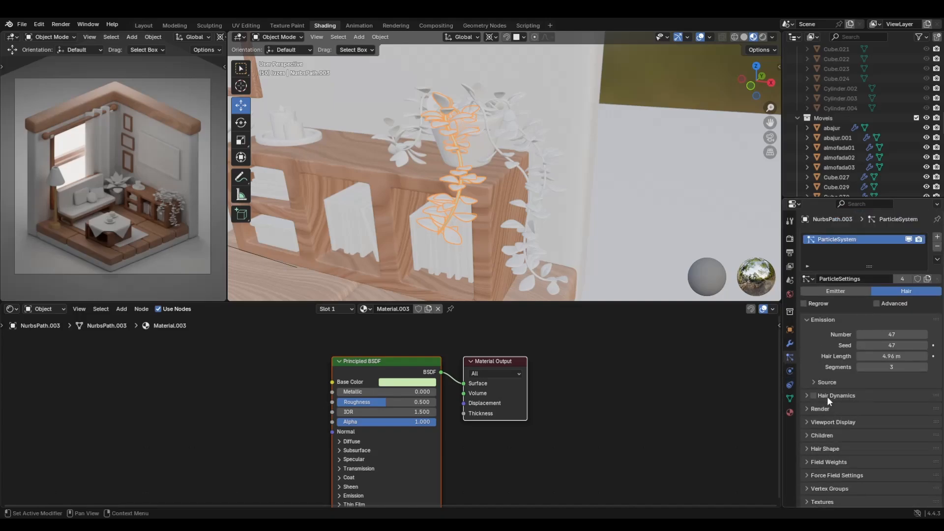
pyautogui.click(828, 383)
pyautogui.click(828, 382)
pyautogui.click(825, 408)
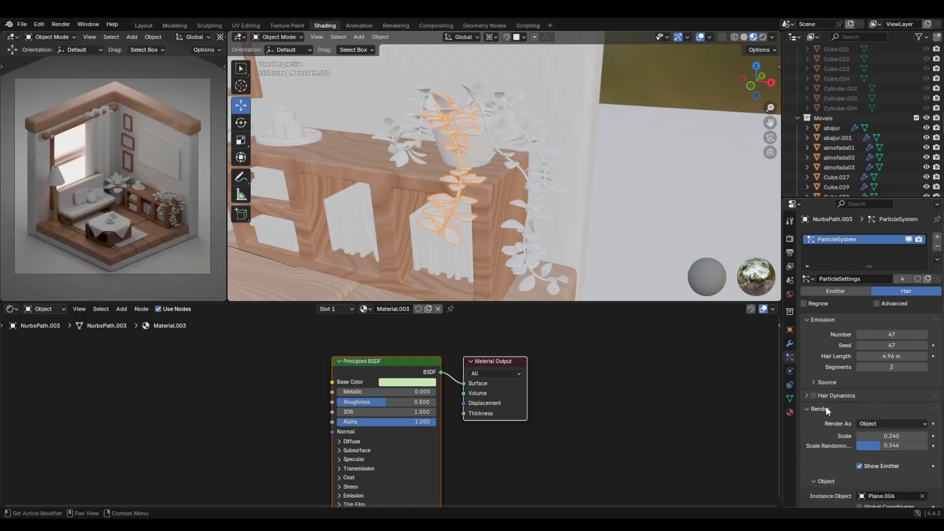
pyautogui.scroll(-5, 856, 407)
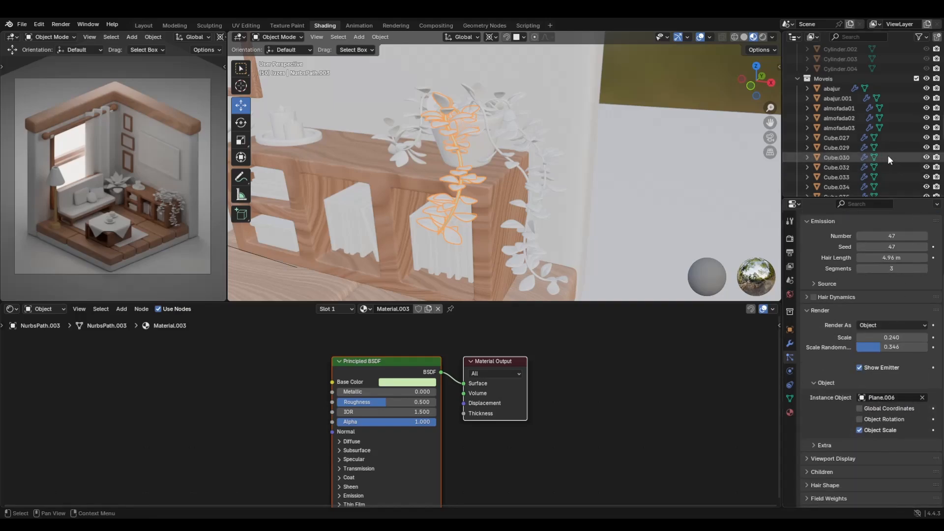
# Rename the hidden leaf object Plane.006 to folha
pyautogui.scroll(-8, 886, 157)
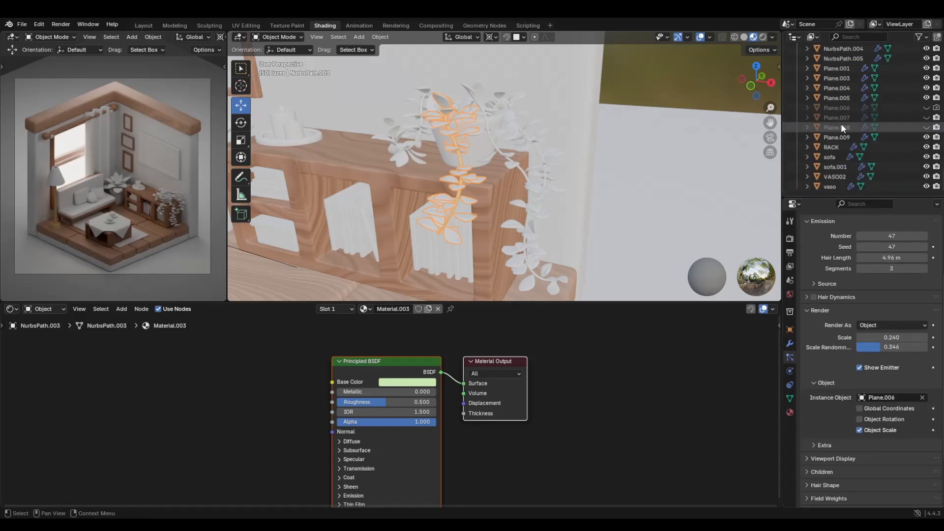
pyautogui.doubleClick(848, 107)
pyautogui.write('FO')
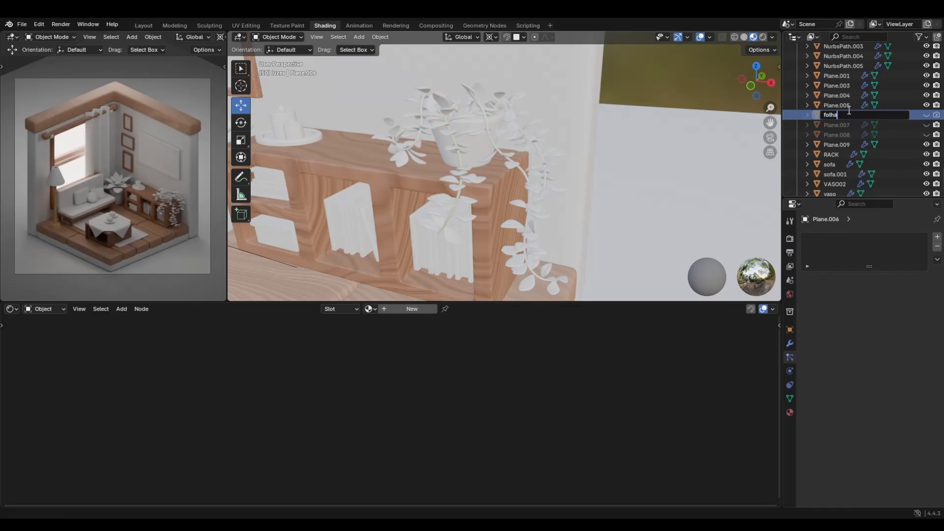
pyautogui.press('Return')
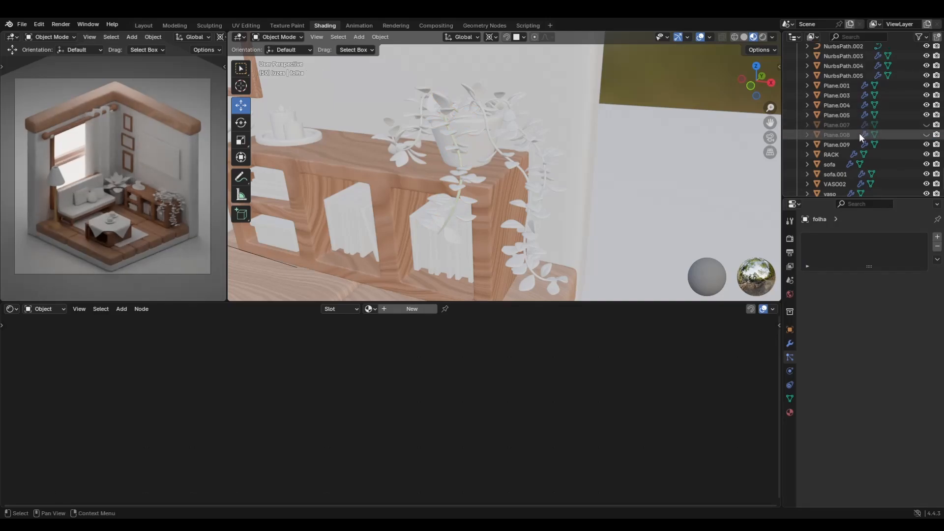
# Locate the renamed folha object in the object list and open its material settings
pyautogui.scroll(6, 851, 124)
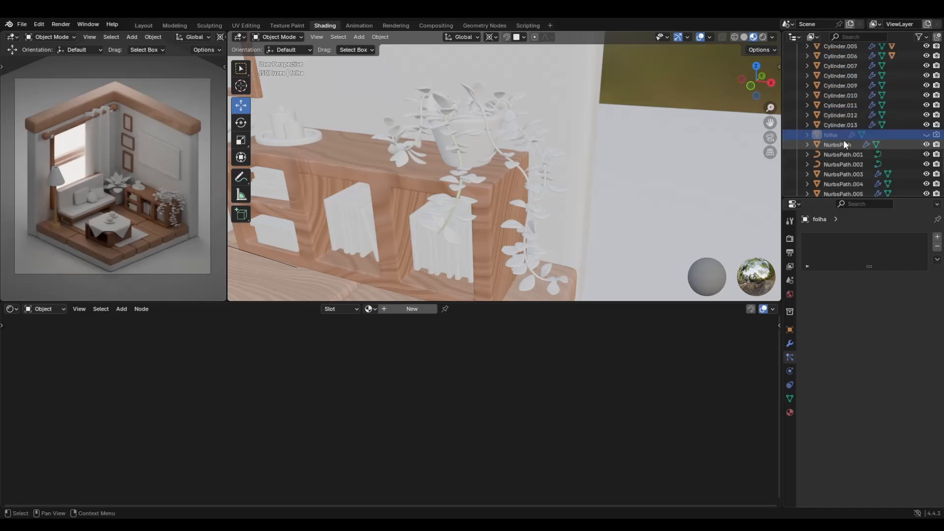
pyautogui.scroll(2, 843, 142)
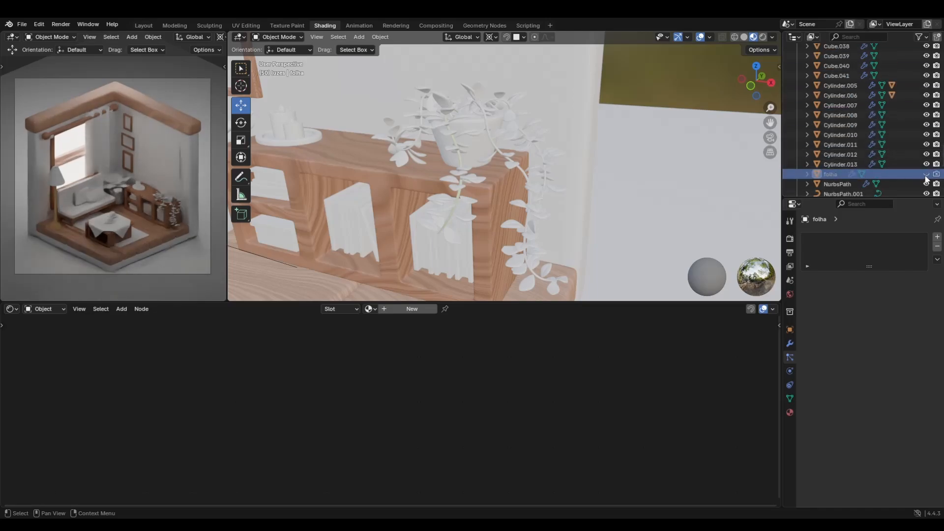
pyautogui.click(790, 413)
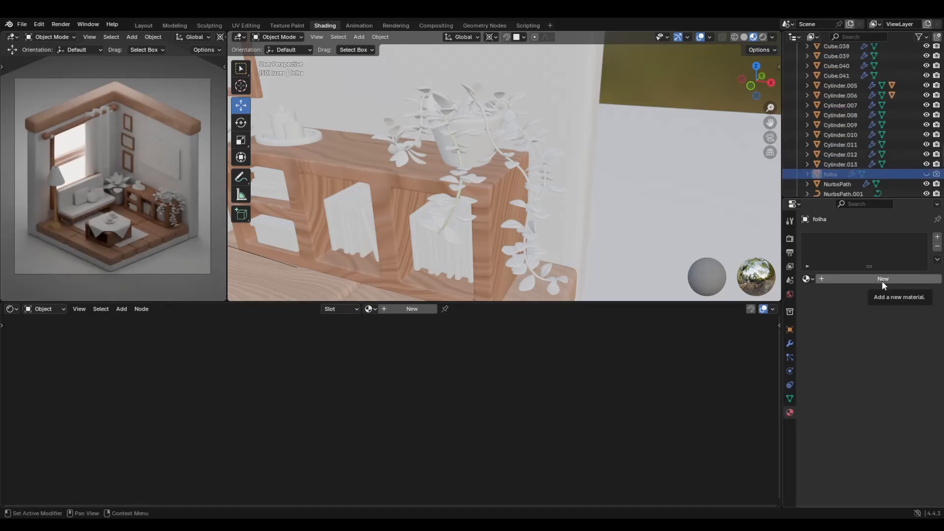
# Create a new material for the leaf object and name it folha
pyautogui.click(882, 280)
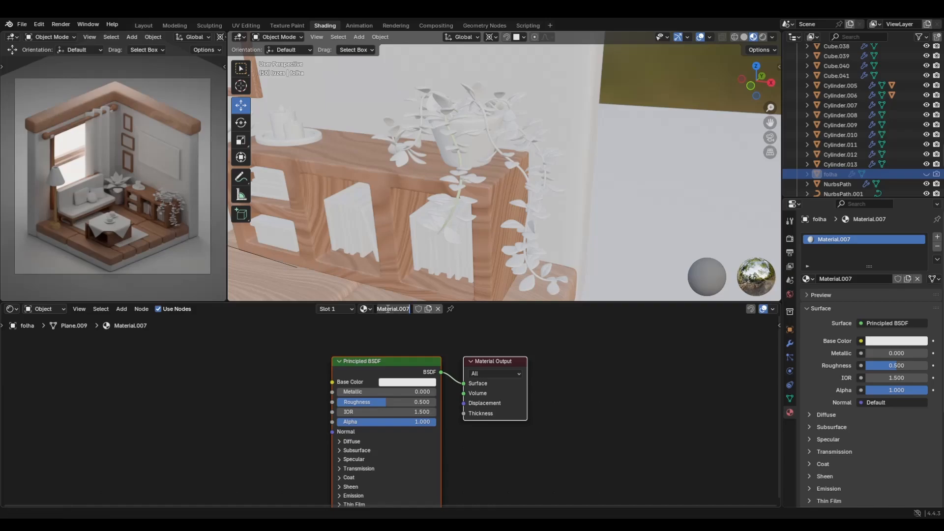
pyautogui.write('folha')
pyautogui.press('Return')
# Give the folha material a darkened yellow-green base color with hue 0.270 and saturation 0.740, and set its roughness to 1.000
pyautogui.click(897, 341)
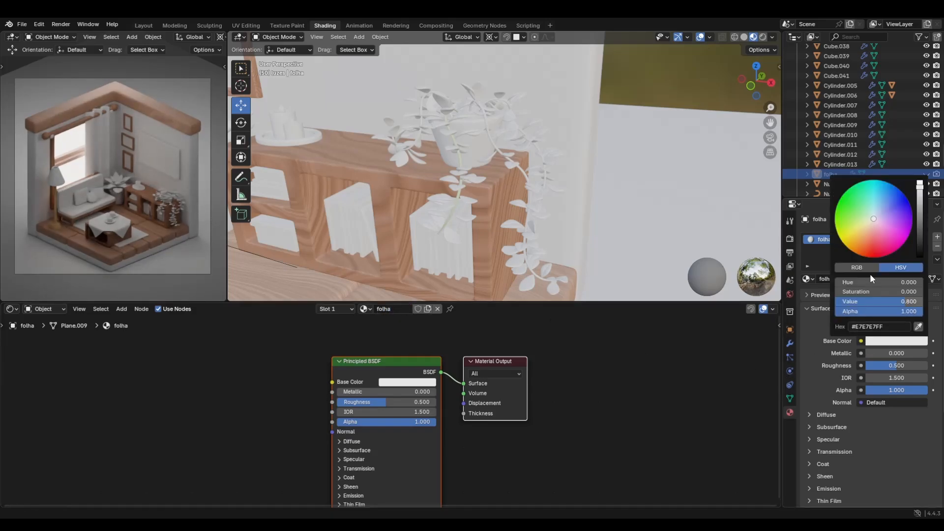
pyautogui.click(862, 216)
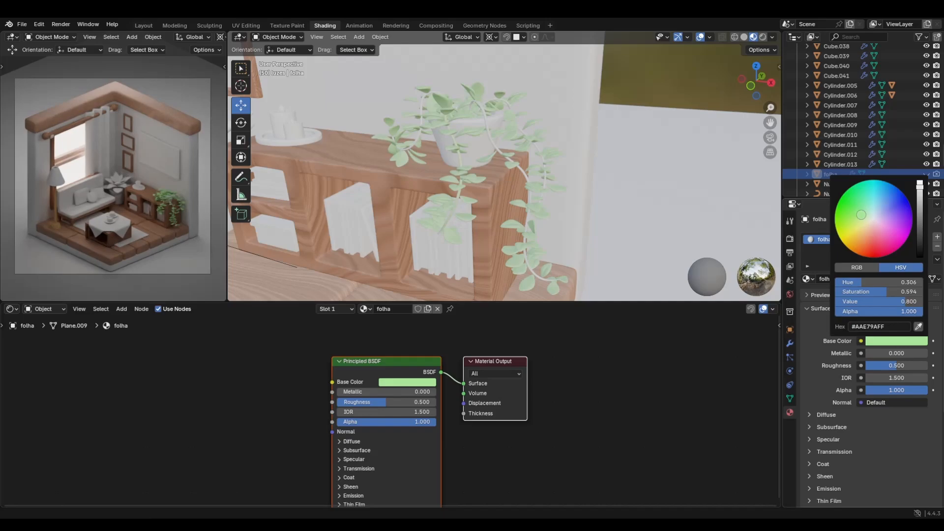
pyautogui.click(854, 216)
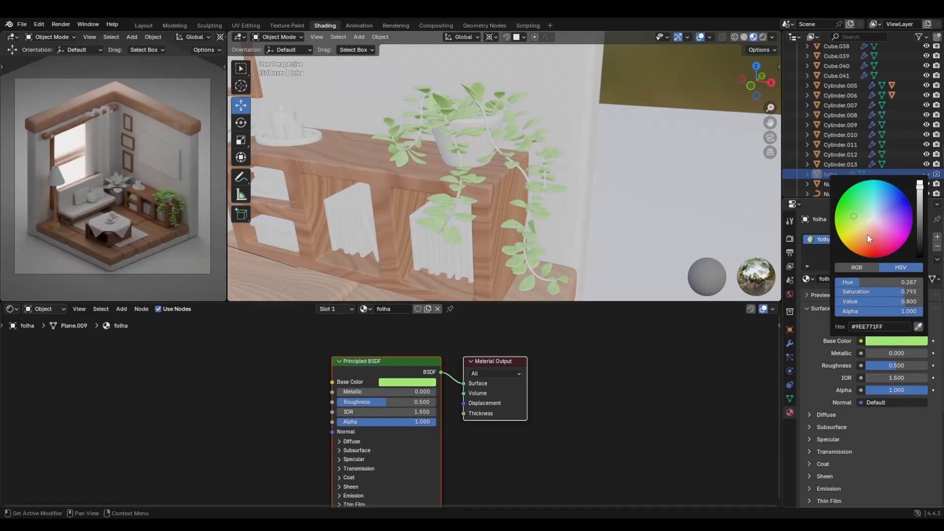
pyautogui.moveTo(891, 292); pyautogui.dragTo(877, 292)
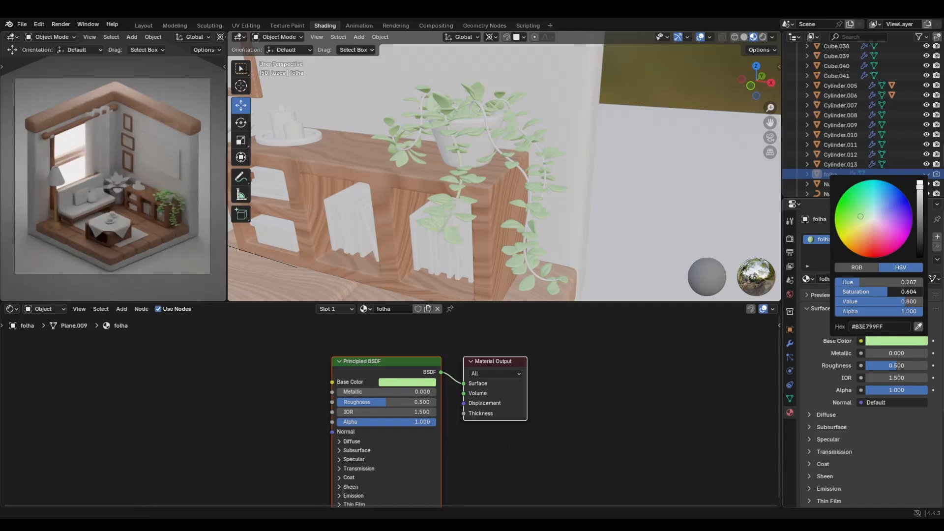
pyautogui.click(860, 220)
pyautogui.moveTo(861, 219); pyautogui.dragTo(857, 218)
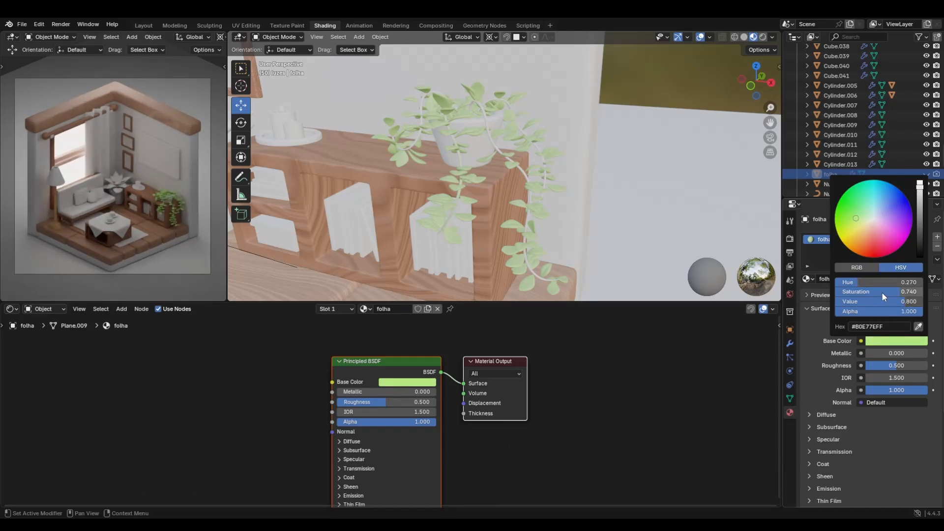
pyautogui.moveTo(883, 302); pyautogui.dragTo(851, 301)
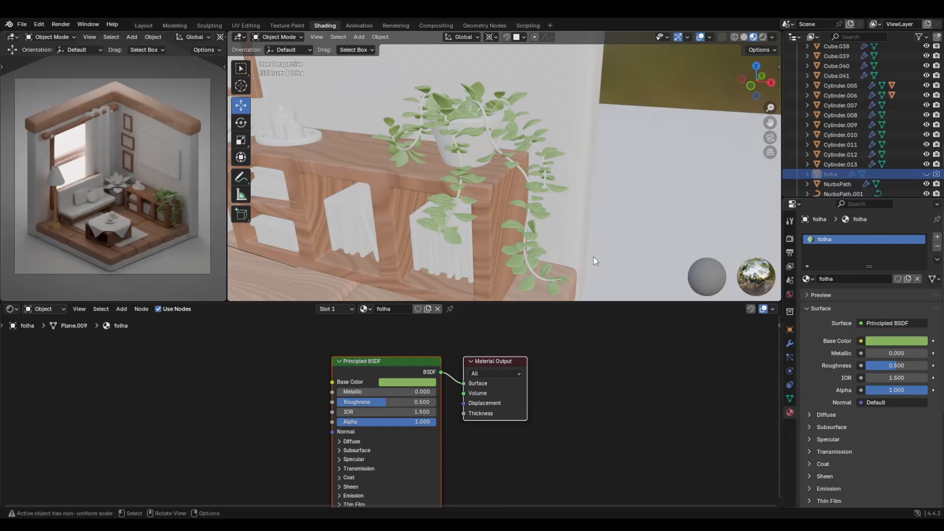
pyautogui.moveTo(878, 368); pyautogui.dragTo(910, 369)
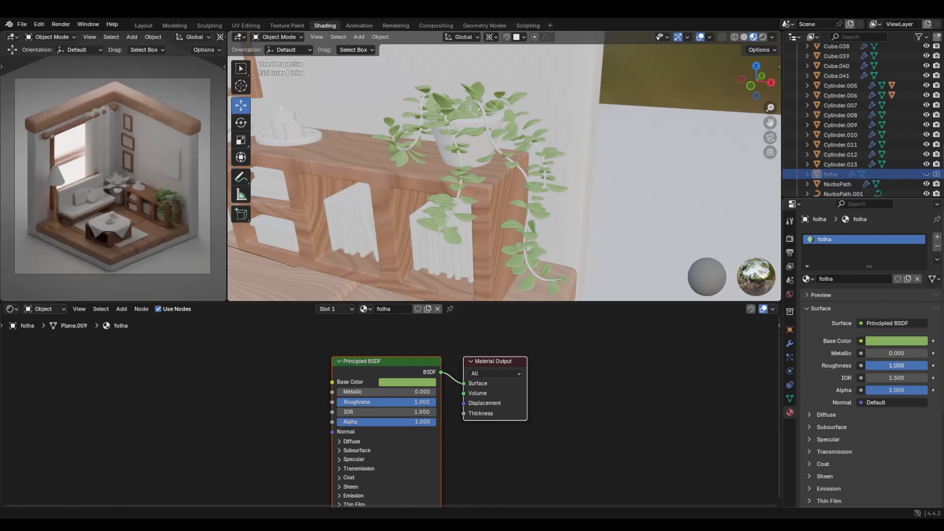
# Isolate the hanging vine in local view and set the folha material's roughness to 0.260
pyautogui.click(518, 227)
pyautogui.press('KP_Divide')
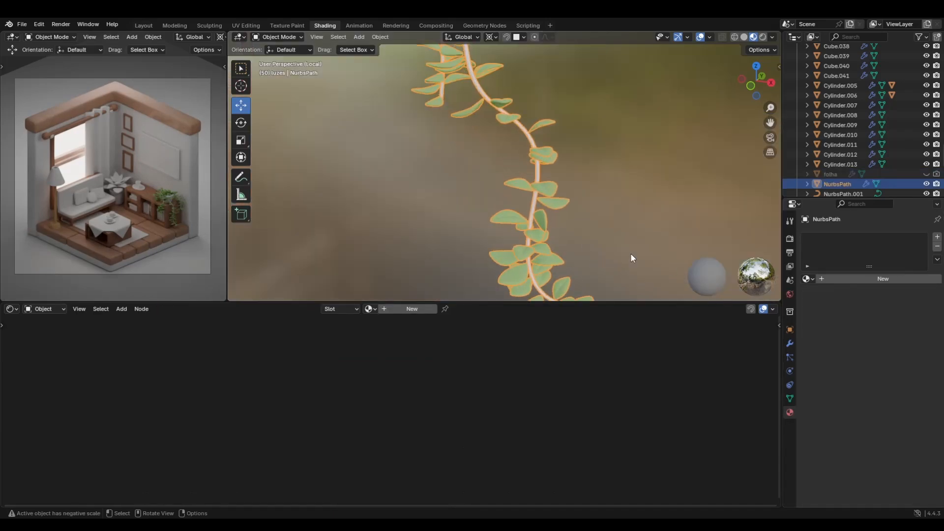
pyautogui.click(860, 174)
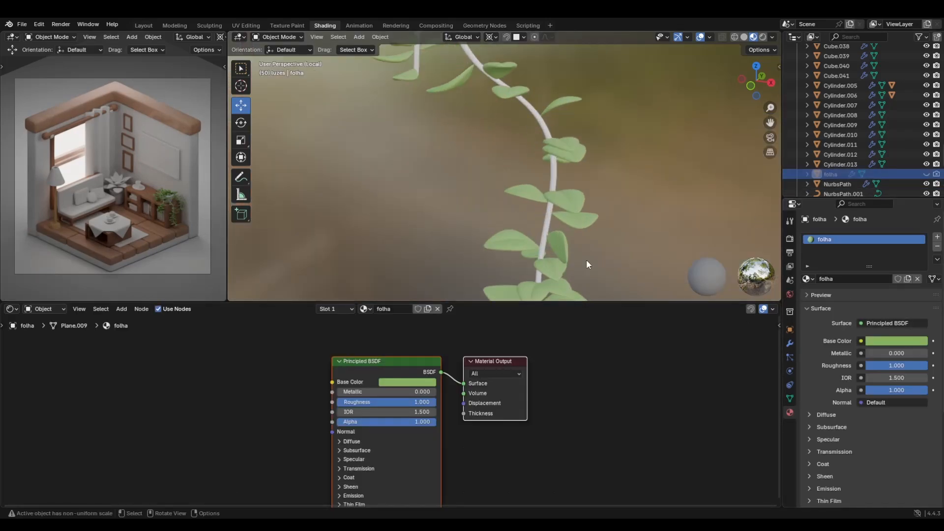
pyautogui.moveTo(906, 367); pyautogui.dragTo(861, 367)
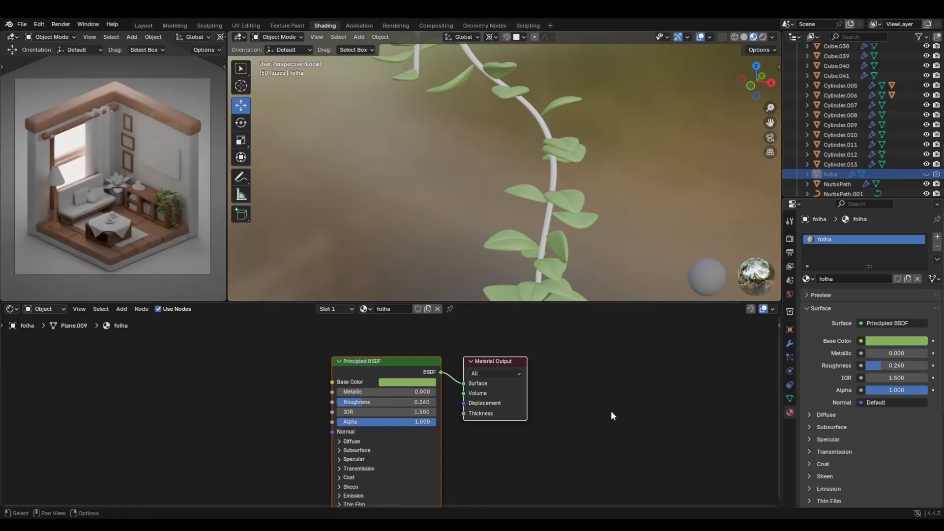
# Set the specular IOR Level of the folha material's Principled BSDF to 0.418
pyautogui.keyDown('shift'); pyautogui.moveTo(624, 427); pyautogui.dragTo(646, 386, button='middle'); pyautogui.keyUp('shift')
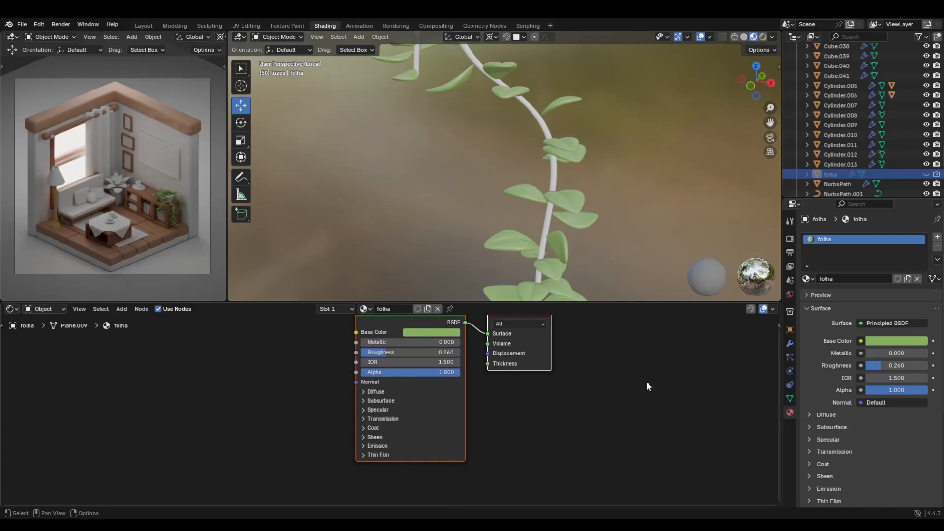
pyautogui.scroll(2, 614, 404)
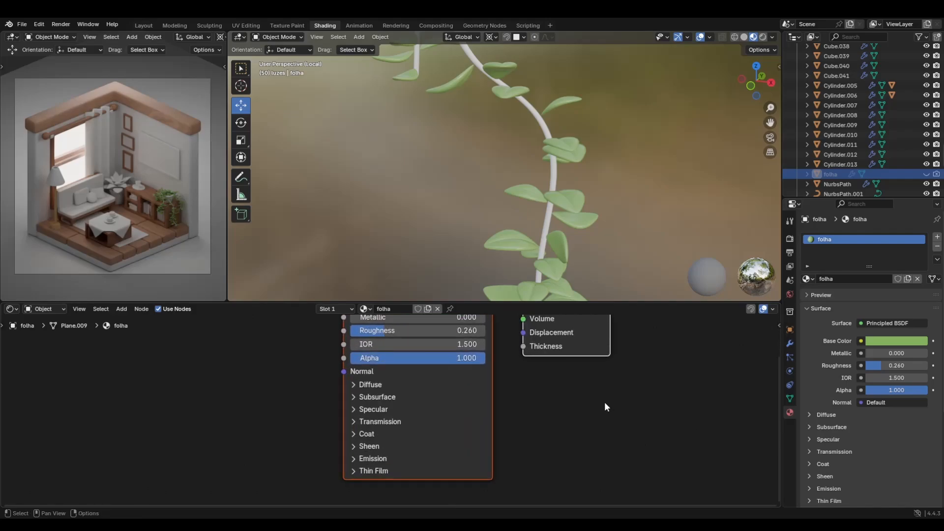
pyautogui.click(372, 410)
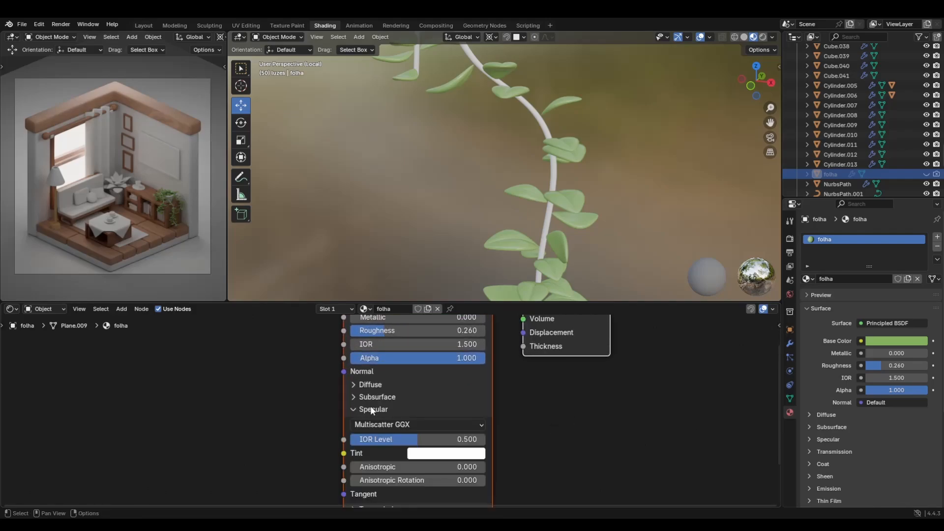
pyautogui.click(440, 425)
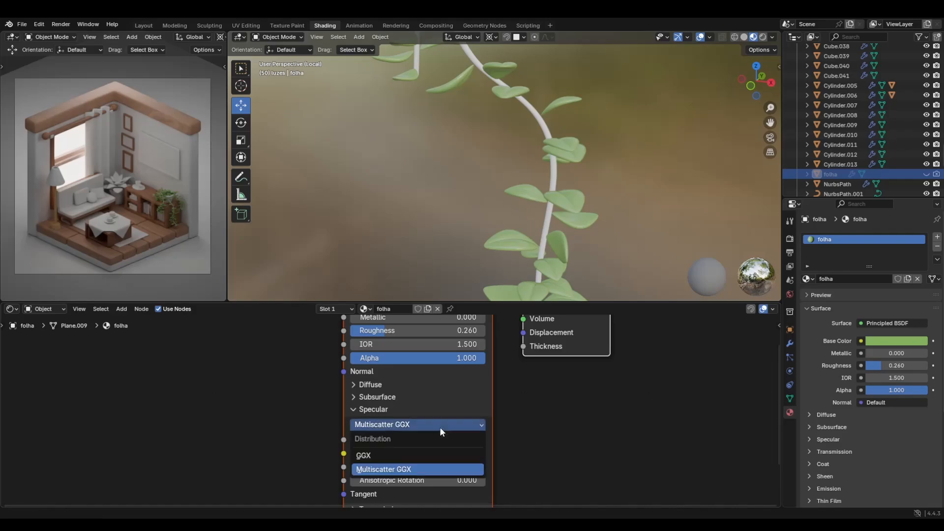
pyautogui.click(440, 426)
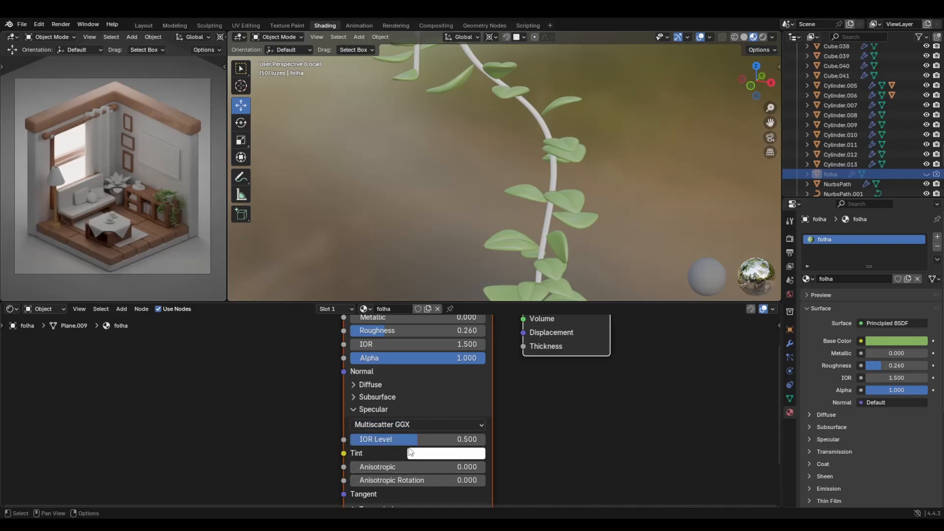
pyautogui.moveTo(418, 440)
pyautogui.mouseDown()
pyautogui.moveTo(433, 439)
pyautogui.moveTo(350, 439)
pyautogui.moveTo(485, 440)
pyautogui.moveTo(350, 439)
pyautogui.moveTo(406, 439)
pyautogui.mouseUp()
# Expand the Diffuse and Subsurface settings of the folha shader and set the subsurface method to Christensen-Burley
pyautogui.click(374, 384)
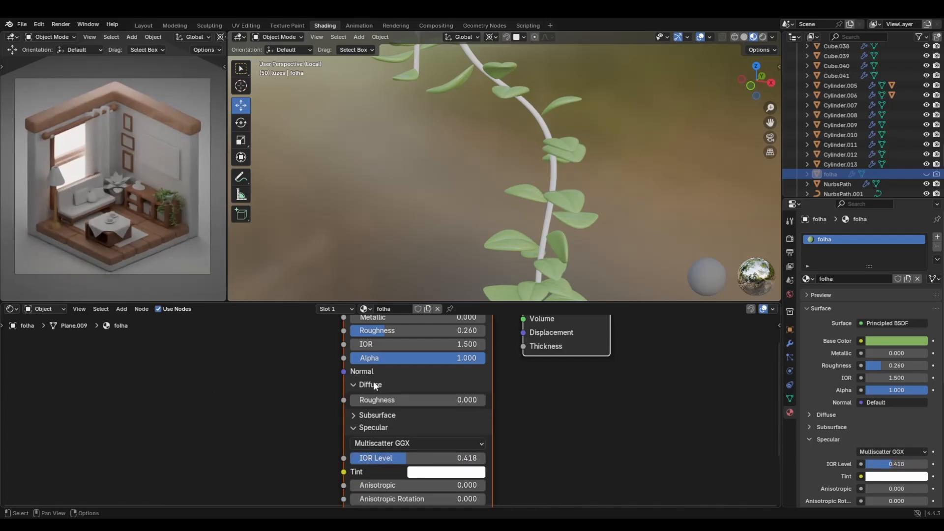
pyautogui.click(380, 415)
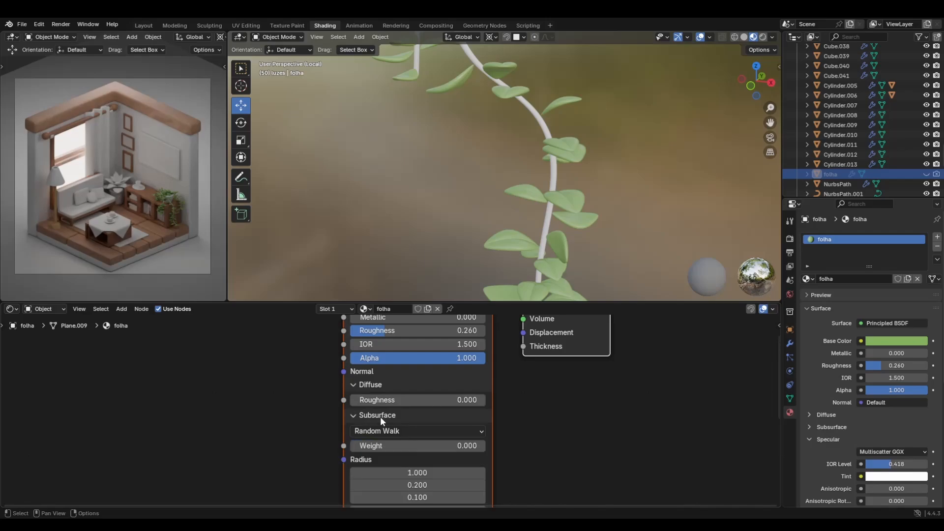
pyautogui.scroll(-1, 412, 427)
pyautogui.scroll(1, 442, 426)
pyautogui.moveTo(464, 419); pyautogui.dragTo(464, 371, button='middle')
pyautogui.click(440, 382)
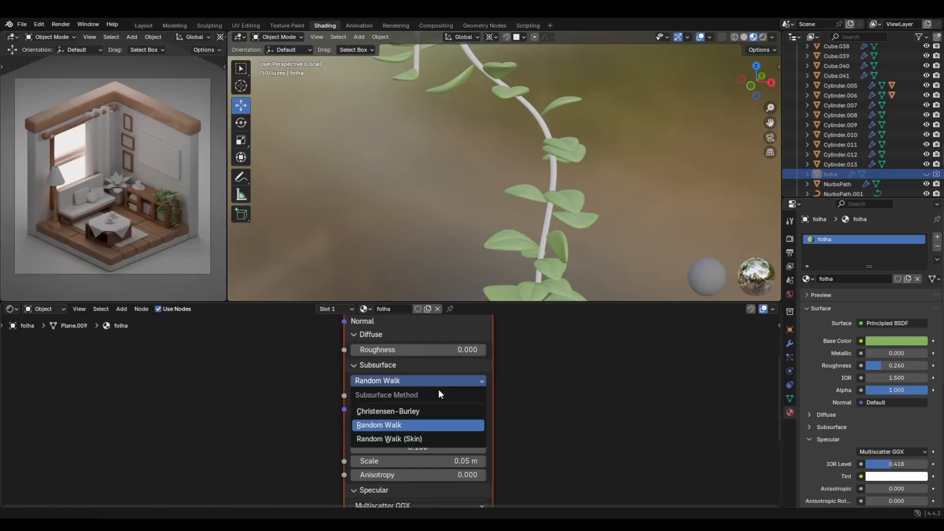
pyautogui.click(421, 410)
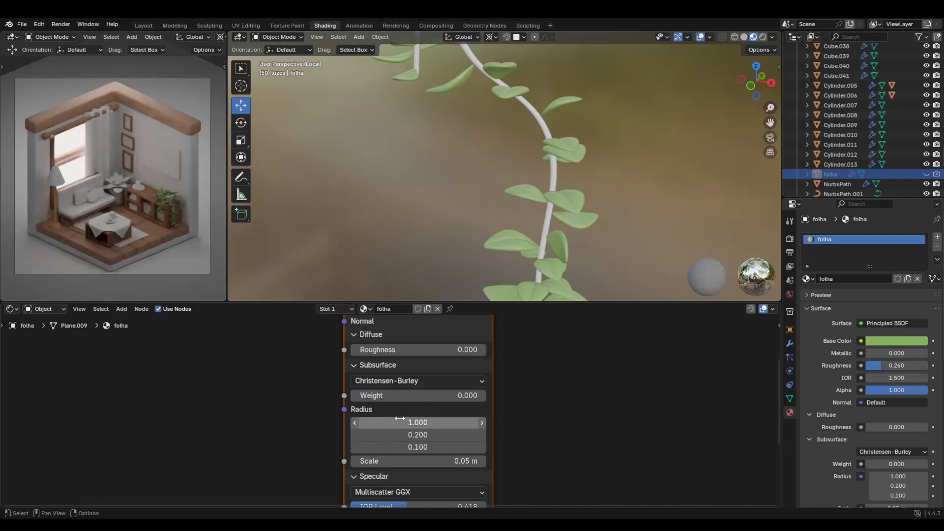
# Set the folha shader's first subsurface radius value to 0.100, its weight to 0.082 and its scale to 5.05 m
pyautogui.moveTo(412, 422); pyautogui.dragTo(448, 422)
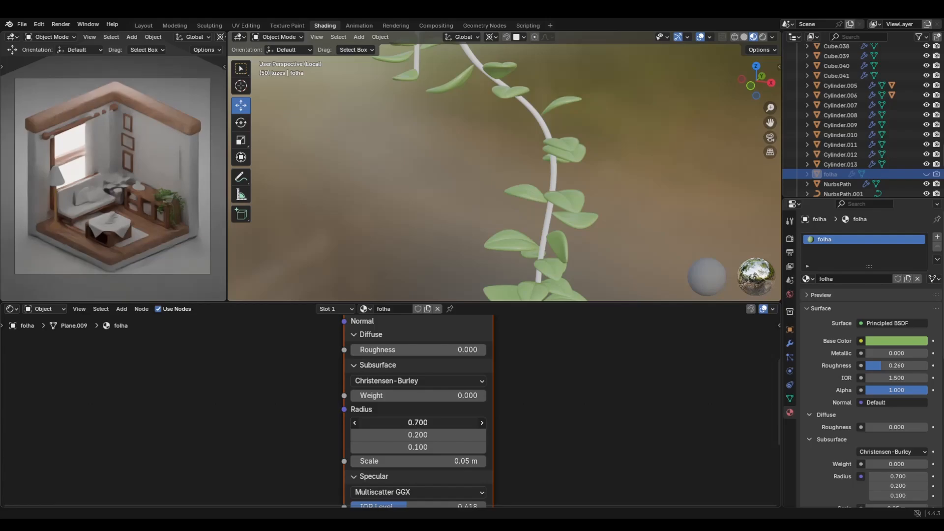
pyautogui.moveTo(445, 422); pyautogui.dragTo(422, 395)
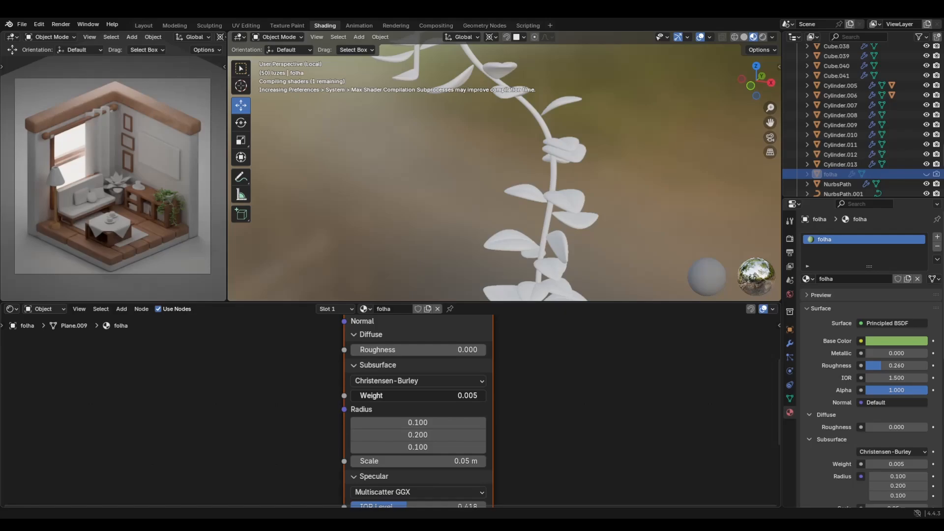
pyautogui.moveTo(422, 396); pyautogui.dragTo(367, 395)
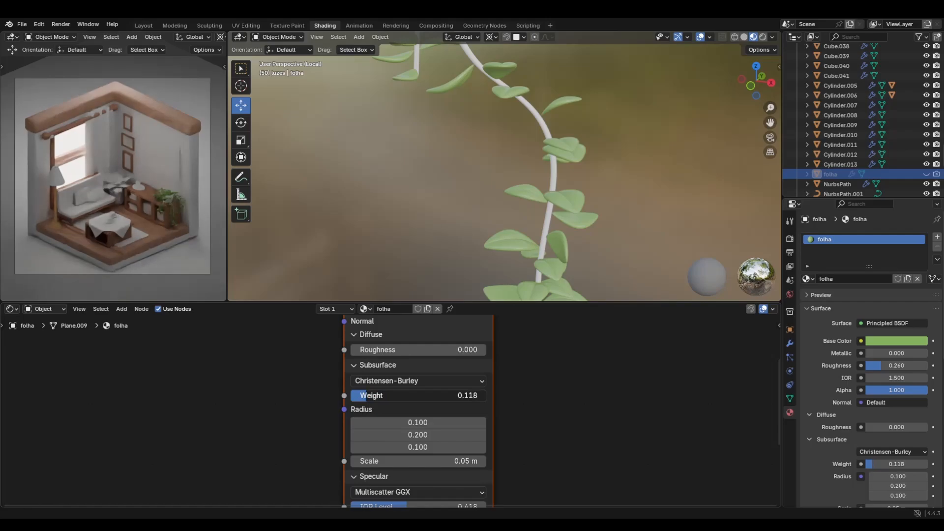
pyautogui.moveTo(419, 461); pyautogui.dragTo(430, 461)
# Set the folha shader's subsurface method to Random Walk and collapse the Subsurface settings
pyautogui.scroll(-2, 430, 423)
pyautogui.moveTo(432, 420); pyautogui.dragTo(430, 398, button='middle')
pyautogui.scroll(2, 430, 397)
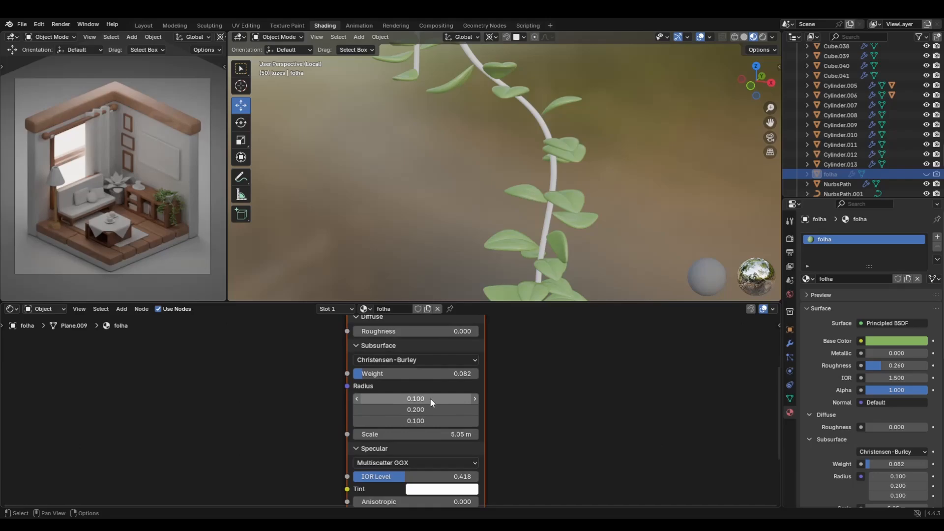
pyautogui.click(387, 355)
pyautogui.click(381, 401)
pyautogui.click(379, 339)
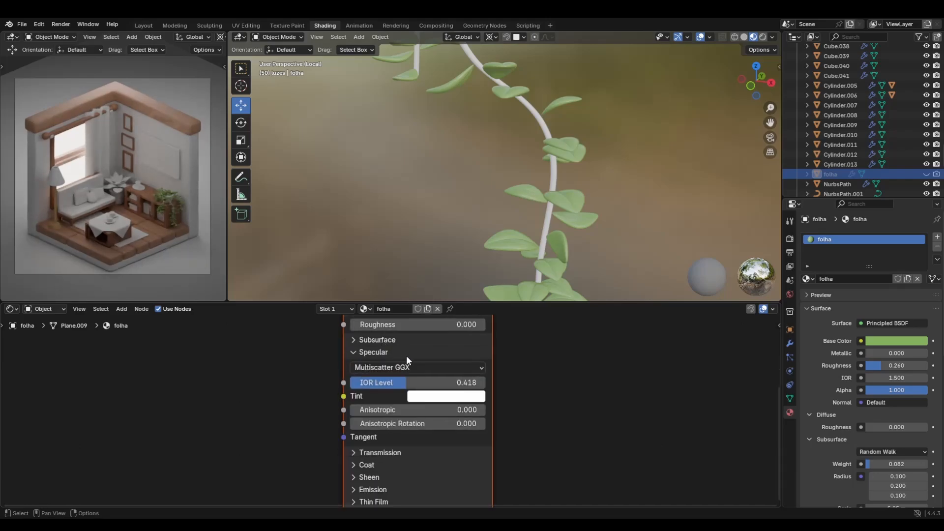
pyautogui.scroll(5, 406, 361)
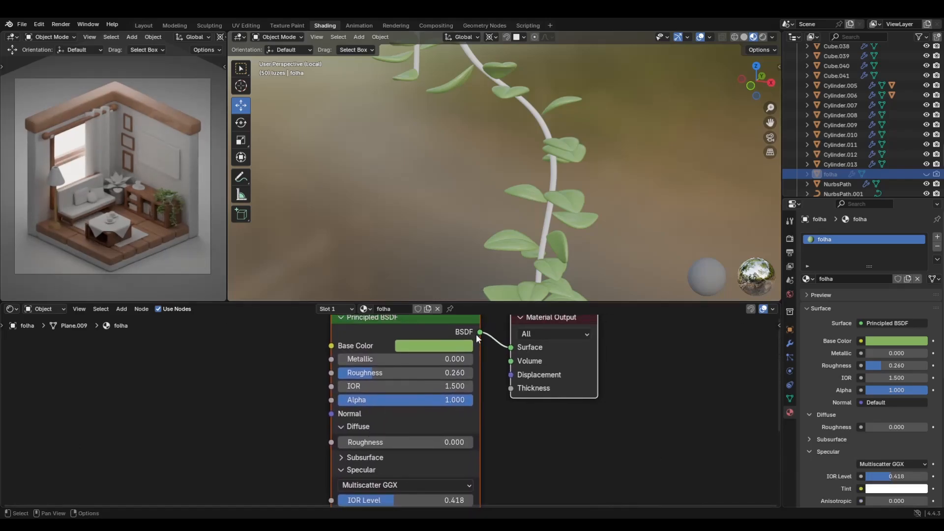
# Assign the existing folha material to the NurbsPath vine stem and leave local view
pyautogui.moveTo(572, 226); pyautogui.dragTo(402, 257, button='middle')
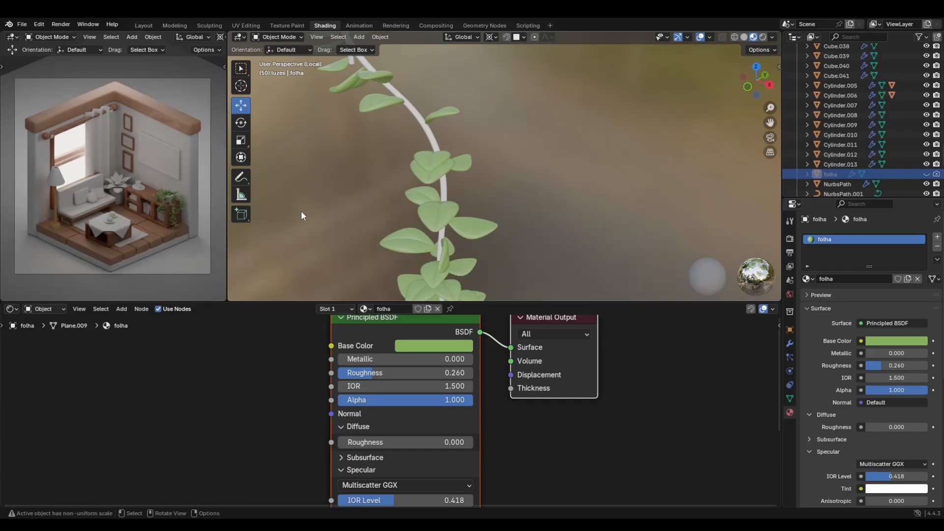
pyautogui.click(442, 195)
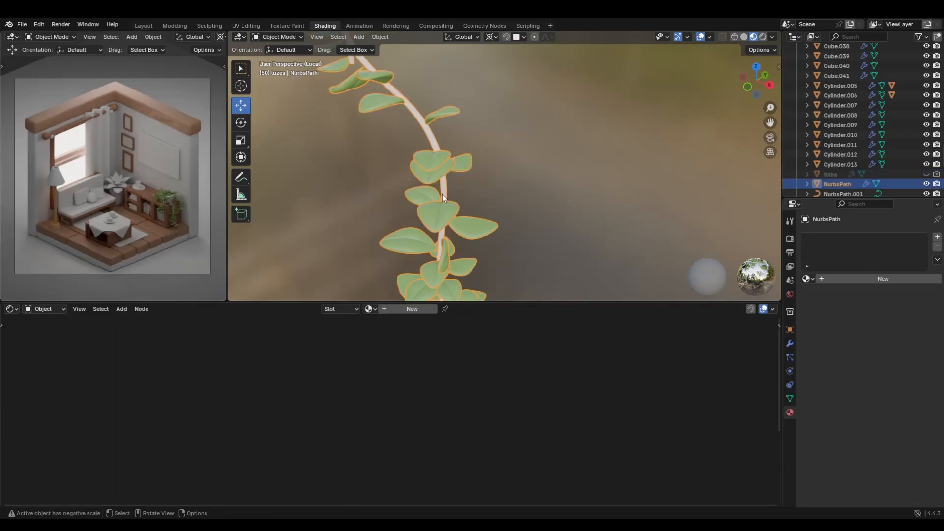
pyautogui.click(807, 279)
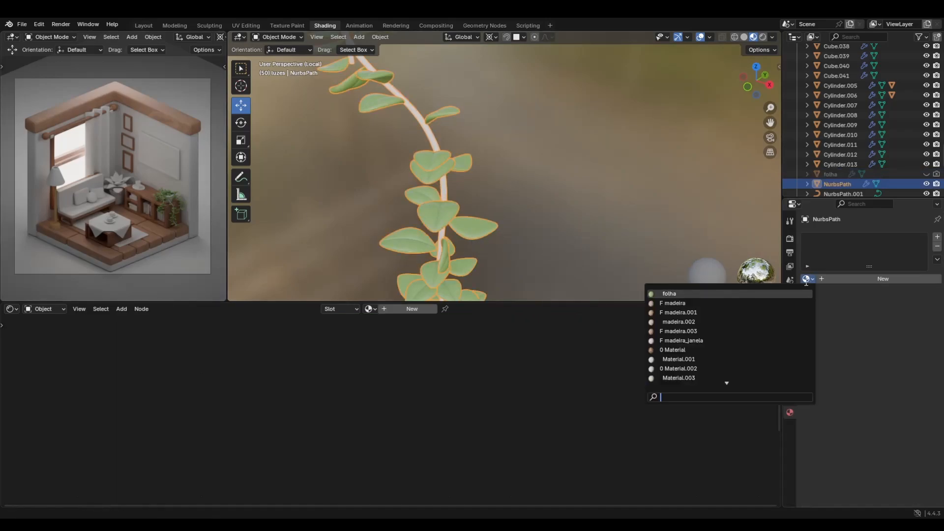
pyautogui.click(758, 294)
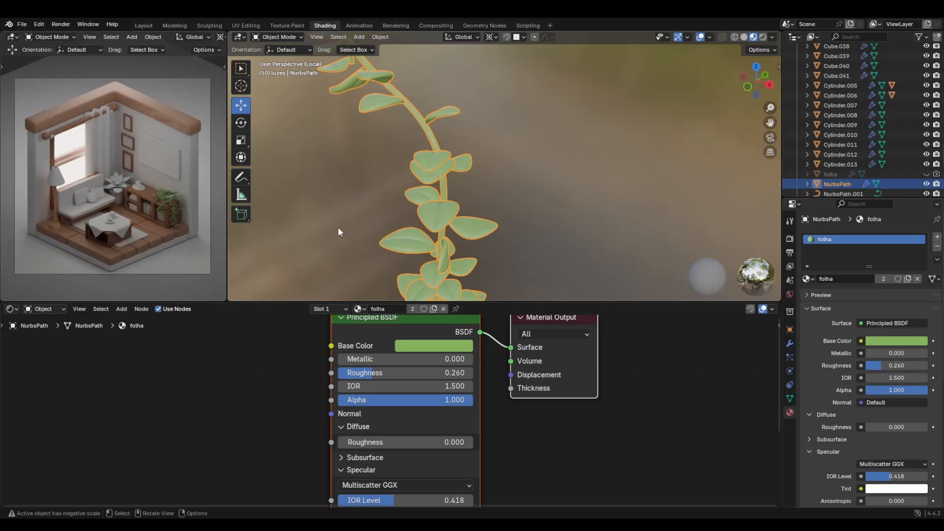
pyautogui.press('/')
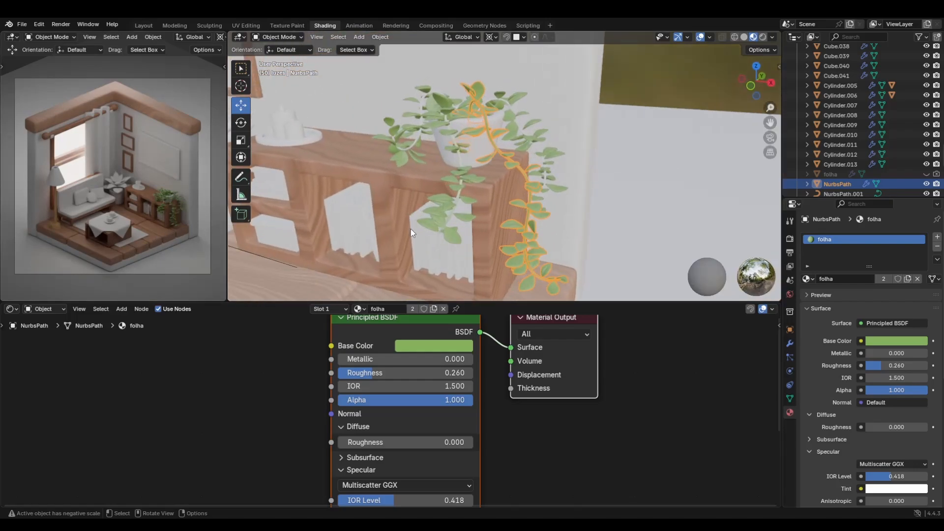
# Assign the folha material to the Plane.005 leaves of the potted plant beside the sofa and make it a single-user copy
pyautogui.click(403, 168)
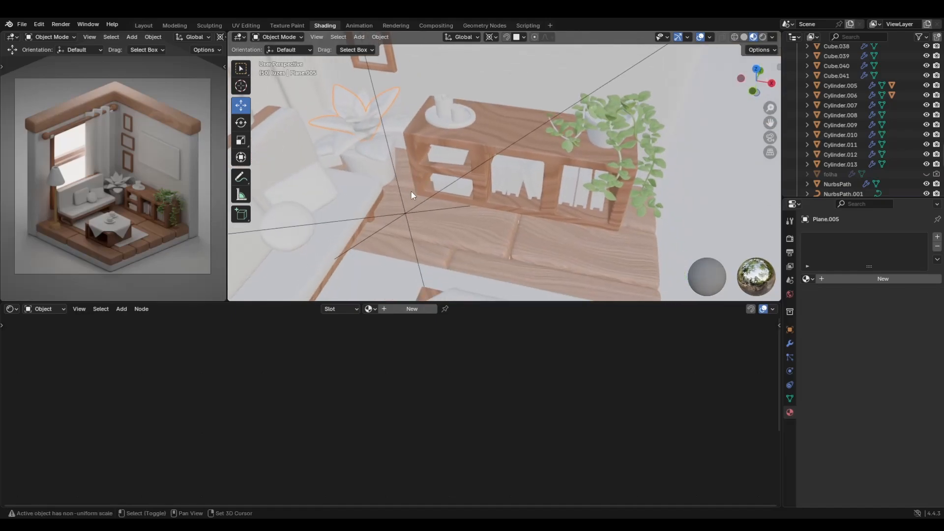
pyautogui.keyDown('shift'); pyautogui.moveTo(412, 191); pyautogui.dragTo(569, 228, button='middle'); pyautogui.keyUp('shift')
pyautogui.scroll(4, 503, 203)
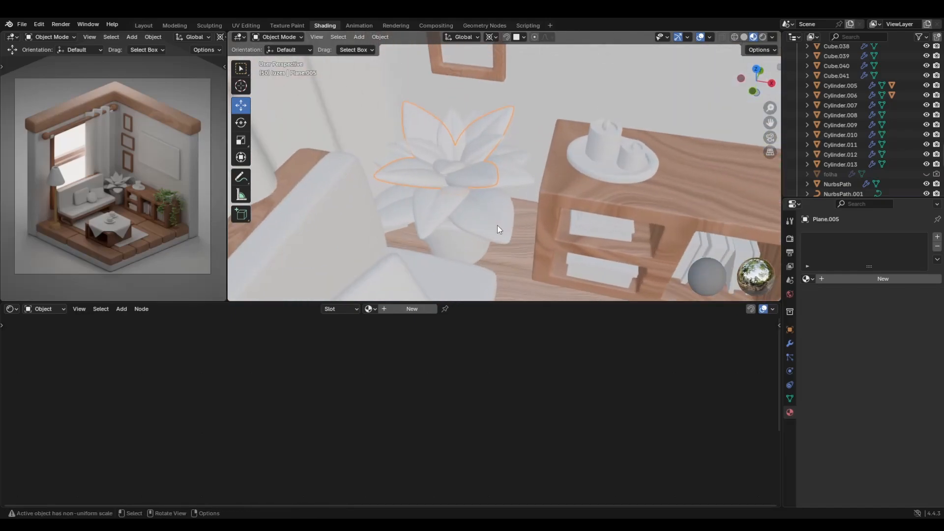
pyautogui.click(807, 279)
pyautogui.click(733, 295)
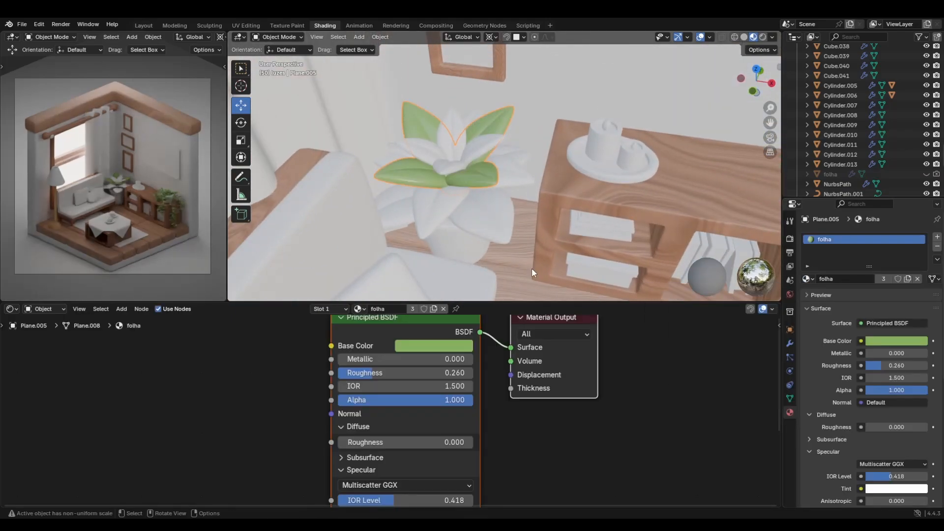
pyautogui.click(405, 309)
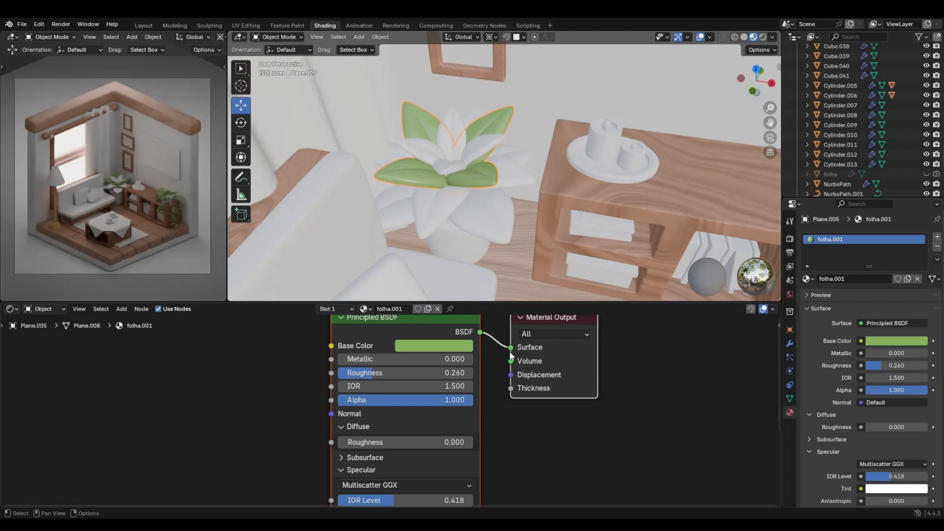
# Link the folha.001 material from the Plane.005 leaves to the remaining white leaves of the potted plant beside the sofa
pyautogui.moveTo(437, 226); pyautogui.dragTo(429, 154, button='middle')
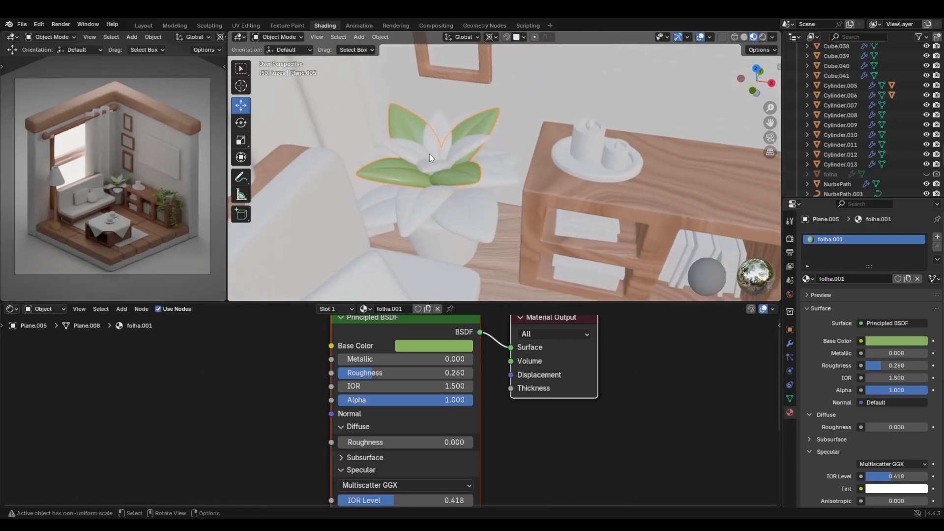
pyautogui.click(430, 155)
pyautogui.moveTo(482, 233); pyautogui.dragTo(415, 212, button='middle')
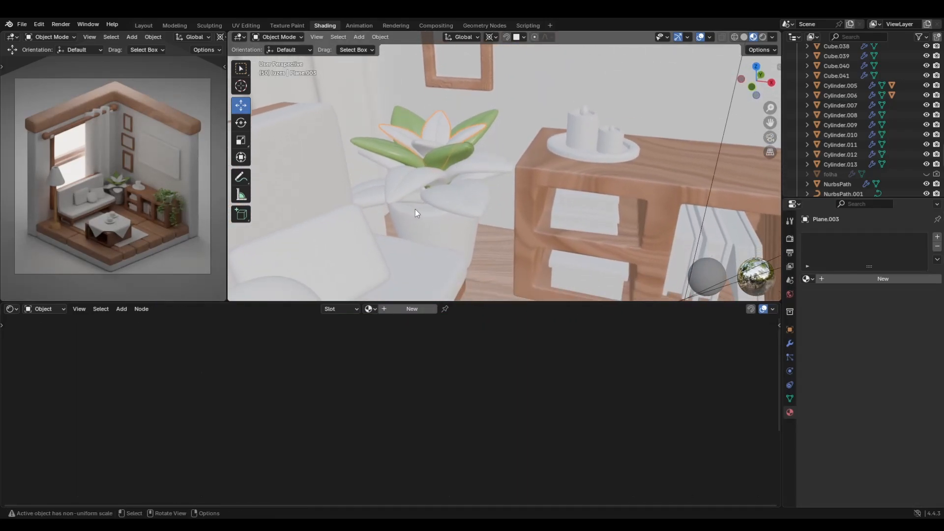
pyautogui.keyDown('shift'); pyautogui.click(410, 179); pyautogui.keyUp('shift')
pyautogui.keyDown('shift'); pyautogui.click(445, 156); pyautogui.keyUp('shift')
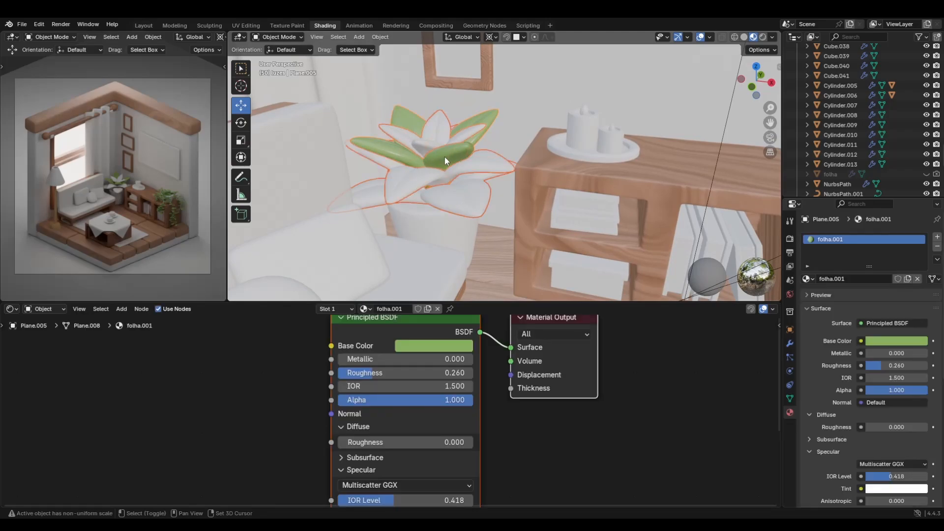
pyautogui.hotkey('ctrl', 'l')
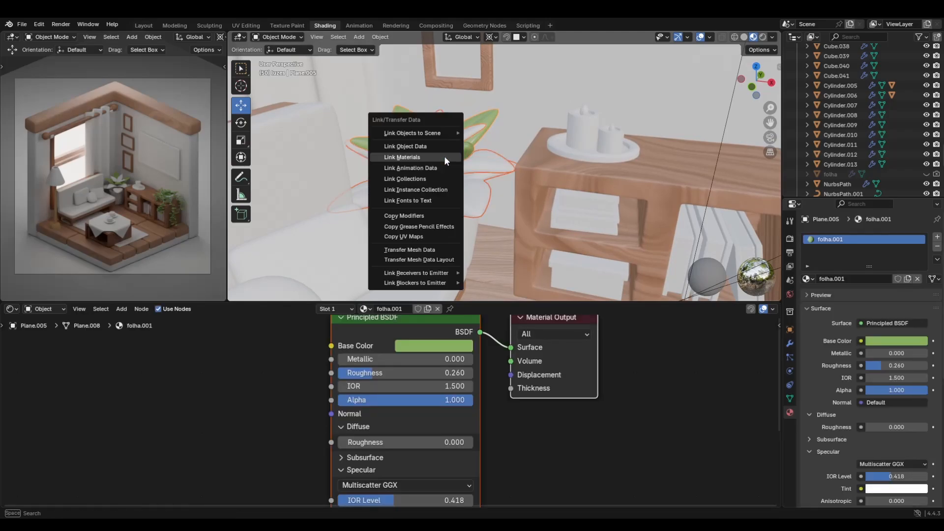
pyautogui.click(444, 155)
pyautogui.click(445, 157)
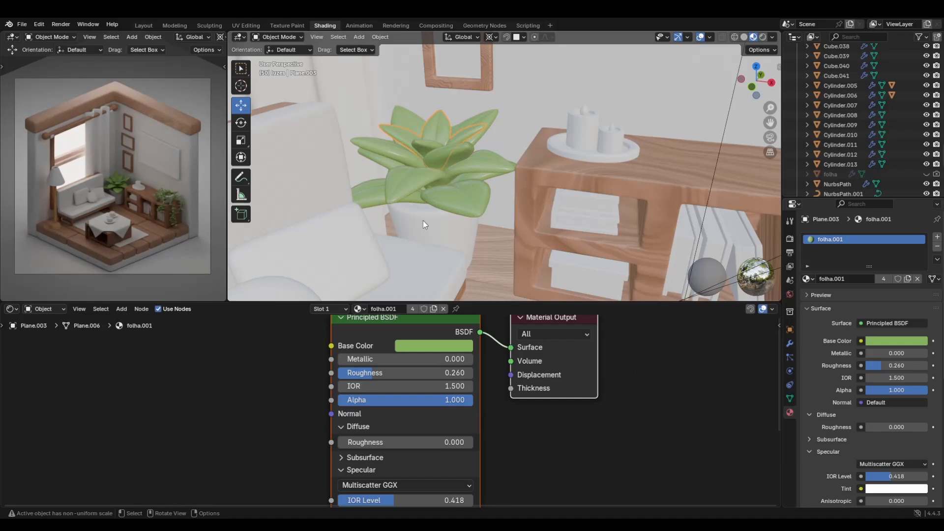
# Darken the folha.001 base color to green #68894A and set its roughness to 0.310
pyautogui.click(450, 158)
pyautogui.click(887, 343)
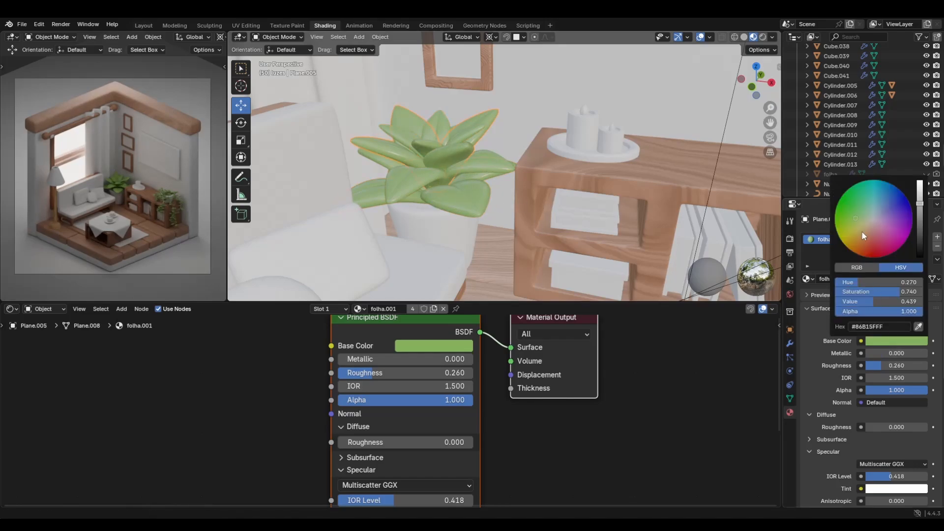
pyautogui.scroll(-3, 858, 214)
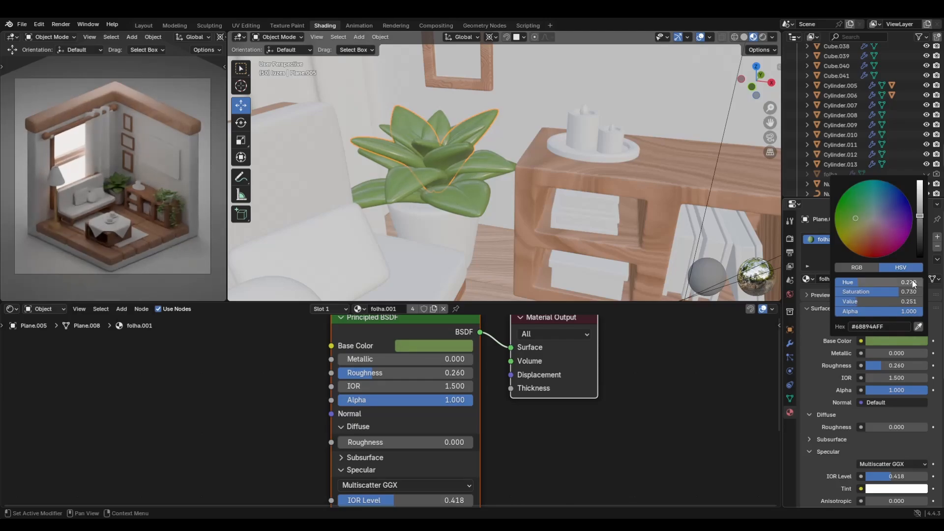
pyautogui.moveTo(380, 375); pyautogui.dragTo(399, 373)
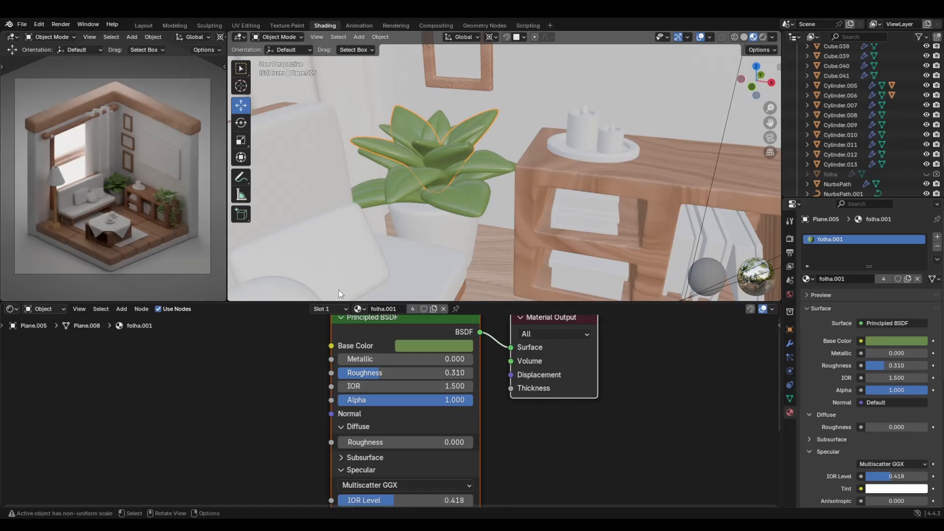
# Create a new material on the sofa's seat cushion, Cube.029
pyautogui.scroll(-10, 471, 229)
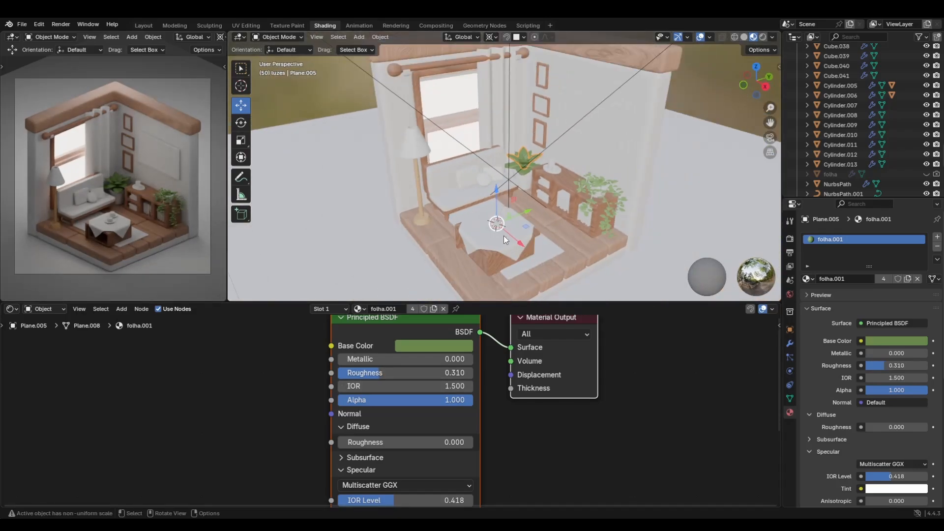
pyautogui.click(353, 250)
pyautogui.keyDown('shift'); pyautogui.moveTo(622, 251); pyautogui.dragTo(495, 261, button='middle'); pyautogui.keyUp('shift')
pyautogui.scroll(1, 394, 256)
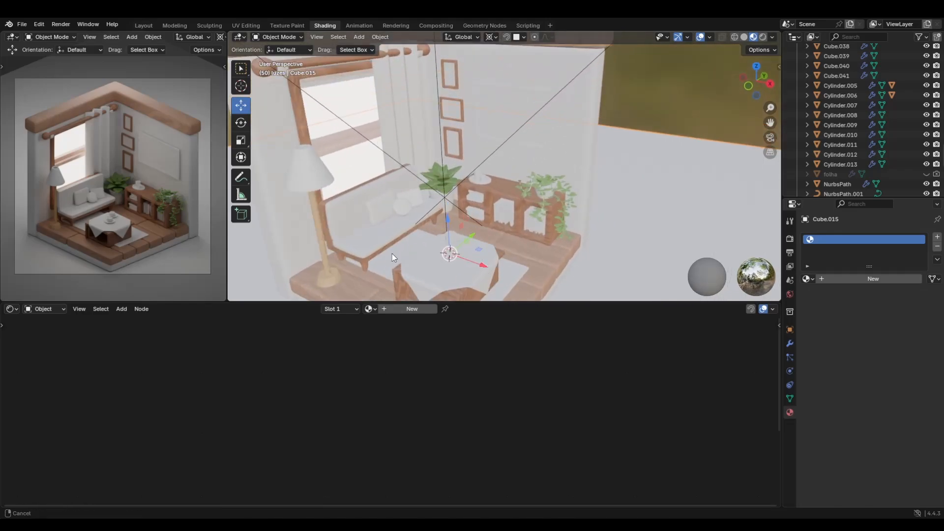
pyautogui.keyDown('shift'); pyautogui.moveTo(392, 252); pyautogui.dragTo(425, 213, button='middle'); pyautogui.keyUp('shift')
pyautogui.click(424, 214)
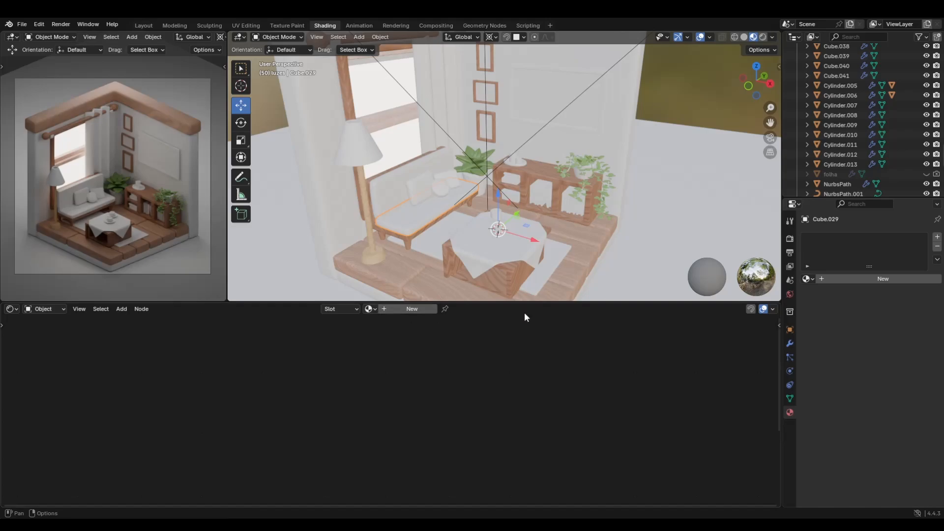
pyautogui.click(872, 279)
pyautogui.keyDown('shift'); pyautogui.moveTo(497, 214); pyautogui.dragTo(456, 206, button='middle'); pyautogui.keyUp('shift')
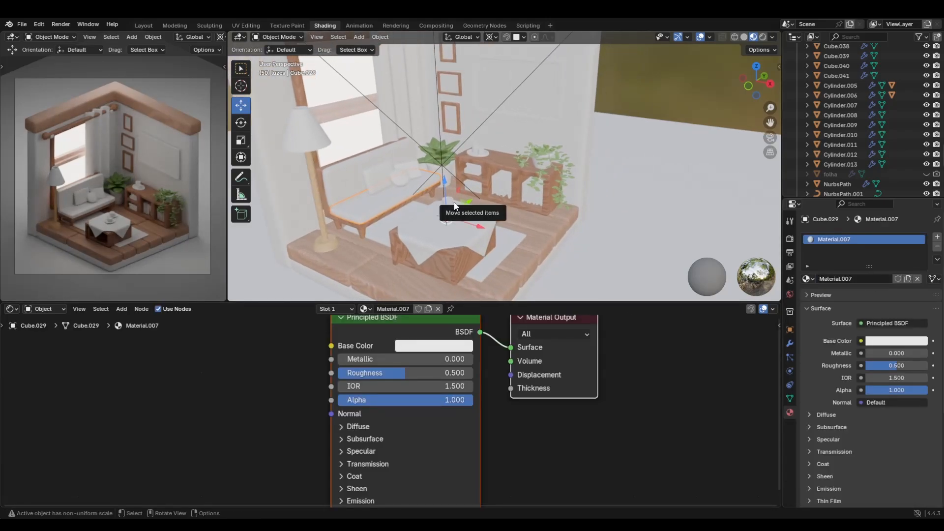
# Set the seat cushion material's base color to pale lavender #C5C6E7
pyautogui.click(884, 342)
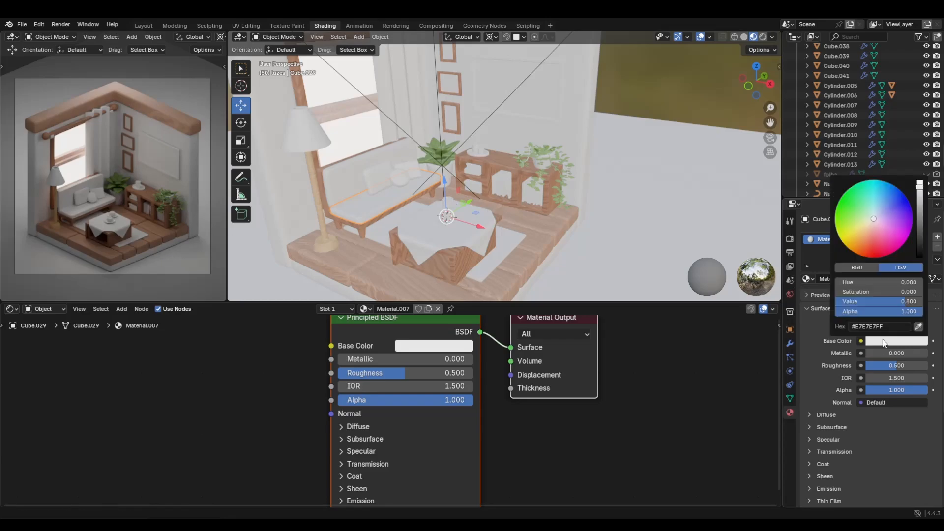
pyautogui.click(875, 214)
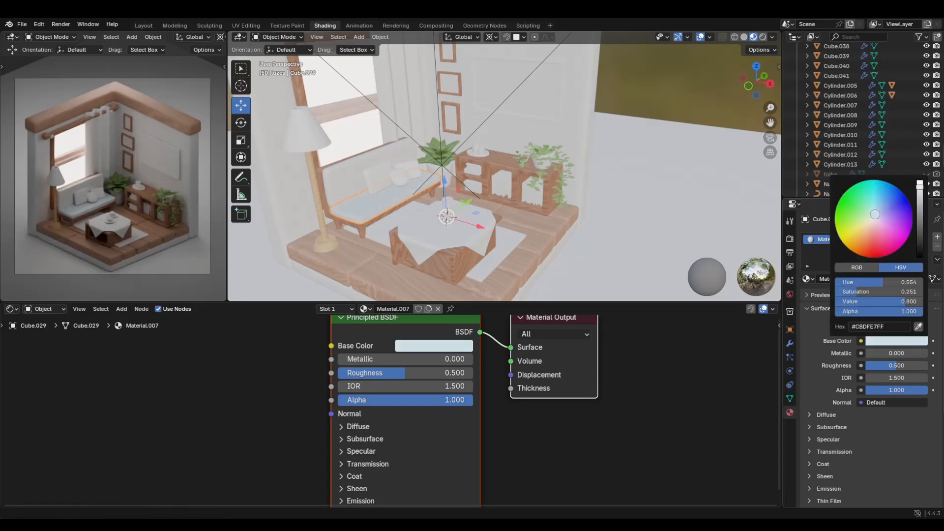
pyautogui.click(878, 213)
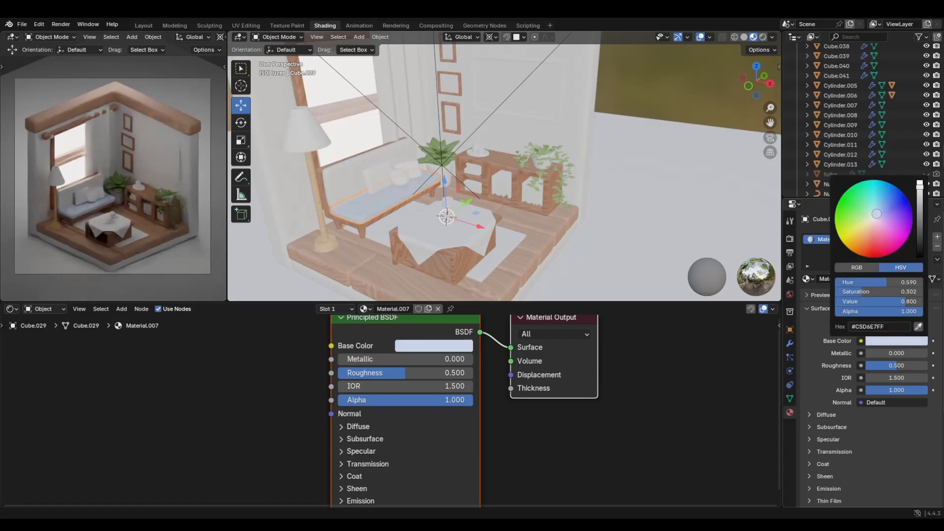
pyautogui.click(879, 216)
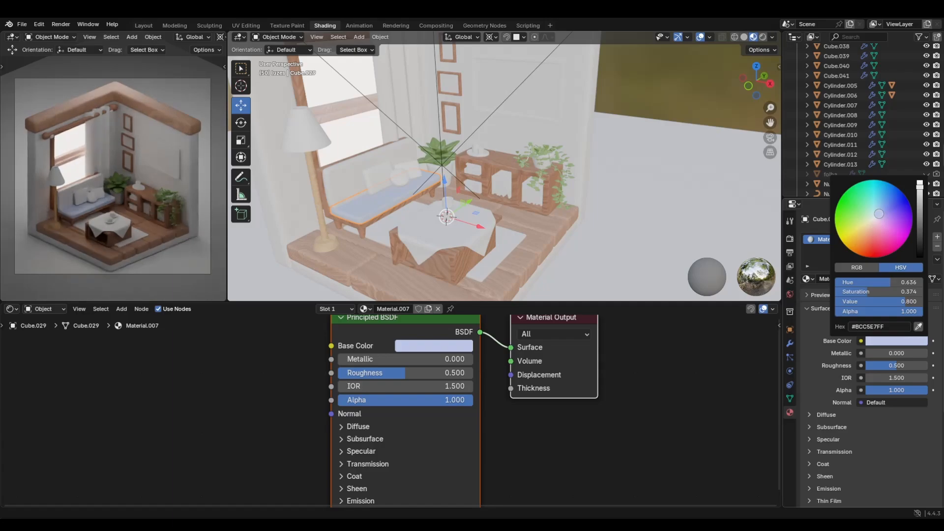
pyautogui.click(879, 216)
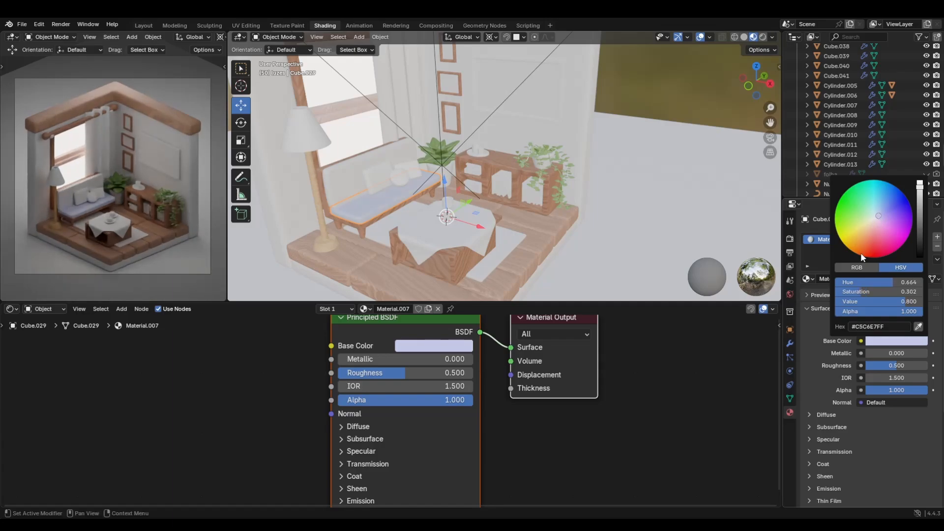
# Link the seat cushion's material to the sofa's backrest, Cube.033
pyautogui.click(372, 222)
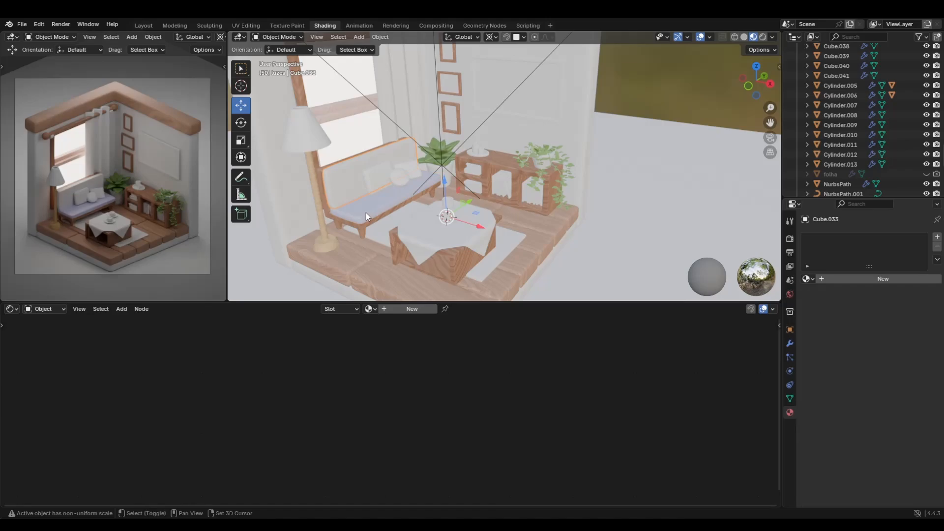
pyautogui.keyDown('shift'); pyautogui.click(366, 216); pyautogui.keyUp('shift')
pyautogui.hotkey('ctrl', 'l')
pyautogui.click(366, 216)
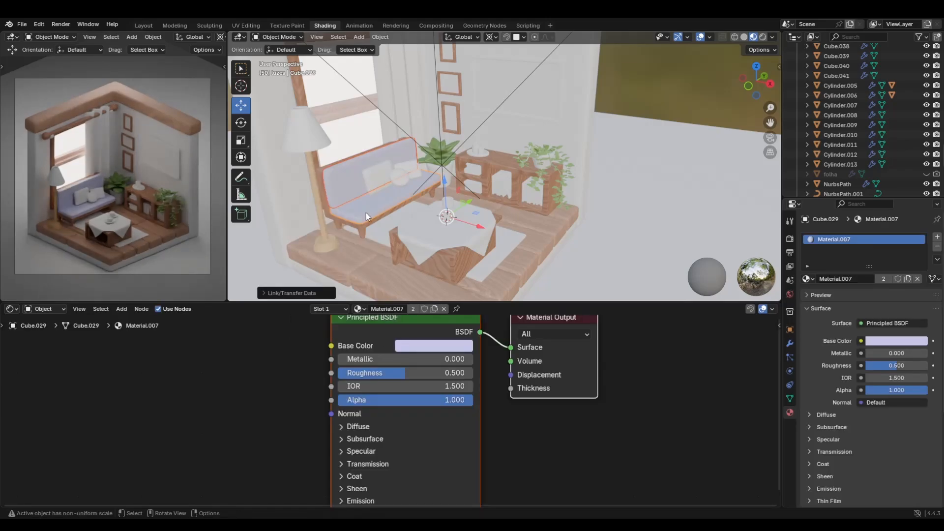
# Set the lavender sofa material's roughness to 0.807
pyautogui.click(365, 226)
pyautogui.click(367, 204)
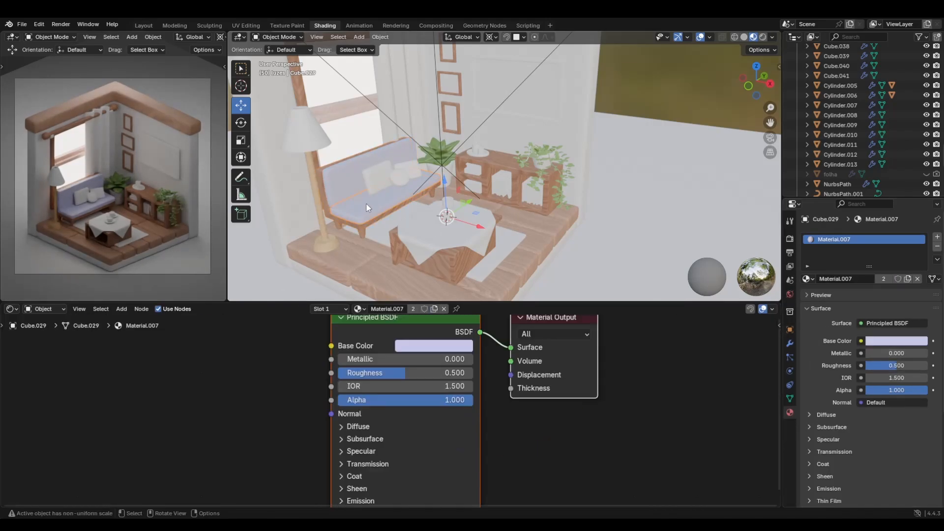
pyautogui.moveTo(884, 362); pyautogui.dragTo(899, 362)
pyautogui.moveTo(505, 244); pyautogui.dragTo(646, 169, button='middle')
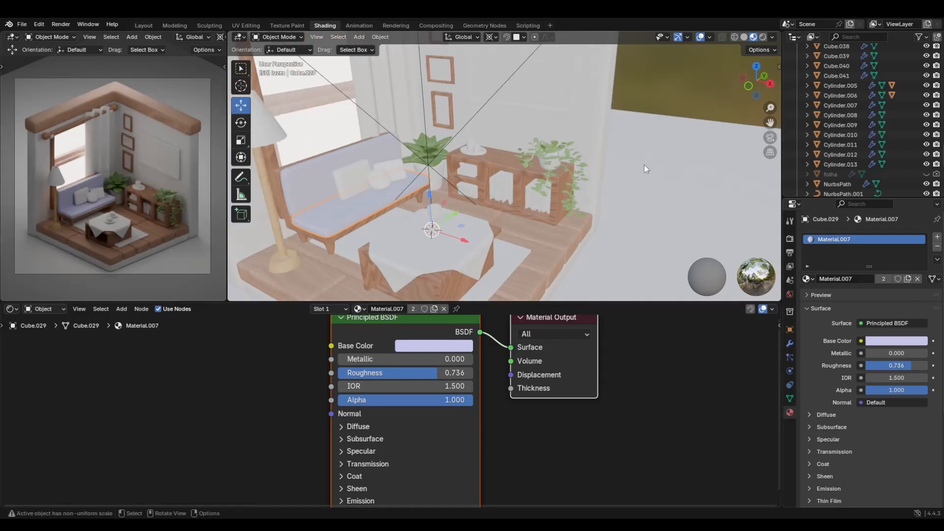
pyautogui.scroll(3, 595, 191)
pyautogui.keyDown('shift'); pyautogui.moveTo(364, 208); pyautogui.dragTo(508, 207, button='middle'); pyautogui.keyUp('shift')
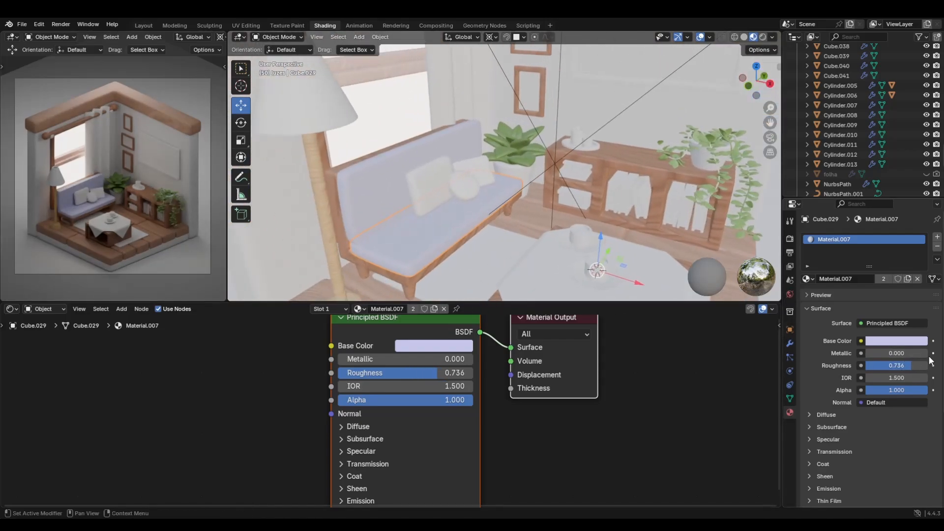
pyautogui.moveTo(902, 367); pyautogui.dragTo(870, 361)
# Create a new material on the large square sofa pillow almofada01 and name it almofada
pyautogui.scroll(-3, 503, 210)
pyautogui.keyDown('shift'); pyautogui.moveTo(503, 211); pyautogui.dragTo(485, 199, button='middle'); pyautogui.keyUp('shift')
pyautogui.scroll(1, 500, 210)
pyautogui.scroll(5, 460, 182)
pyautogui.keyDown('shift'); pyautogui.moveTo(380, 213); pyautogui.dragTo(411, 222, button='middle'); pyautogui.keyUp('shift')
pyautogui.scroll(-4, 467, 191)
pyautogui.scroll(-2, 411, 222)
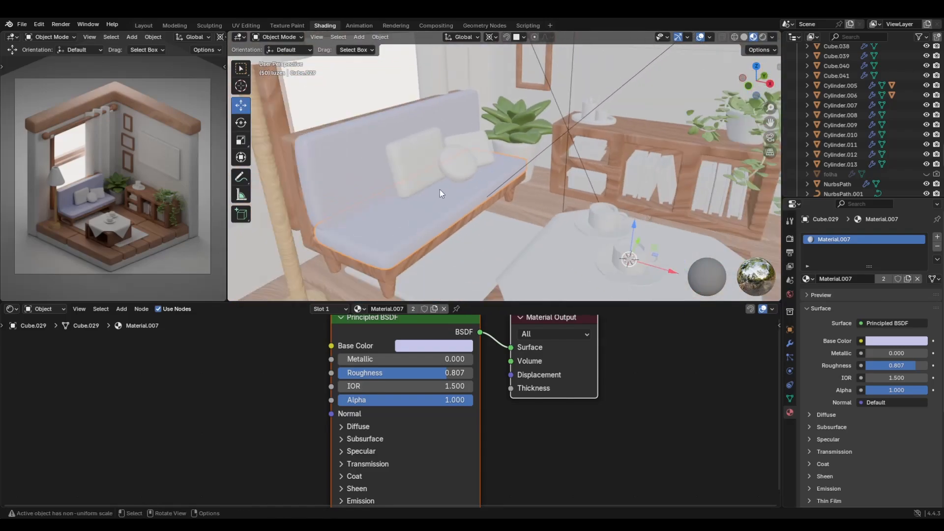
pyautogui.keyDown('shift'); pyautogui.moveTo(440, 190); pyautogui.dragTo(397, 205, button='middle'); pyautogui.keyUp('shift')
pyautogui.click(397, 204)
pyautogui.click(846, 278)
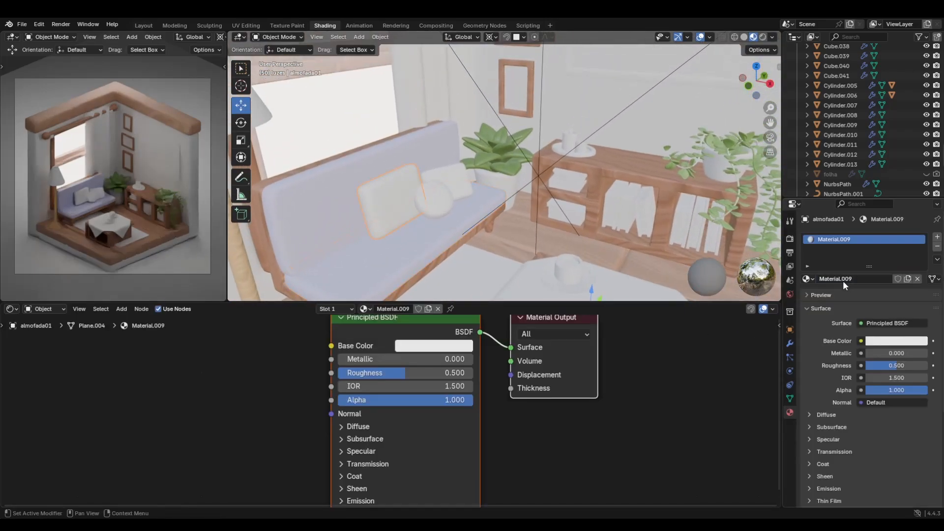
pyautogui.doubleClick(397, 309)
pyautogui.write('almofad')
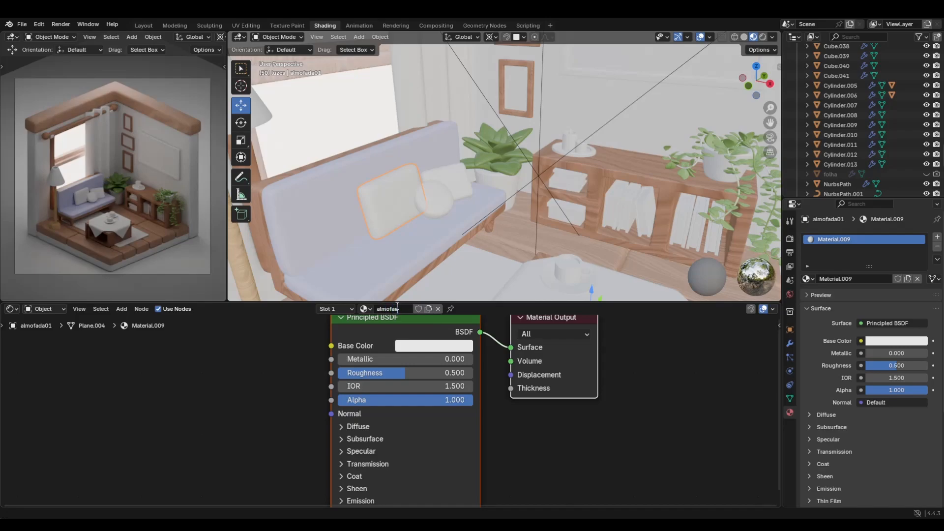
pyautogui.write('a')
pyautogui.press('Return')
# Set the almofada material's base color to pale blue #CCE2E7 and its roughness to 0.736
pyautogui.click(882, 342)
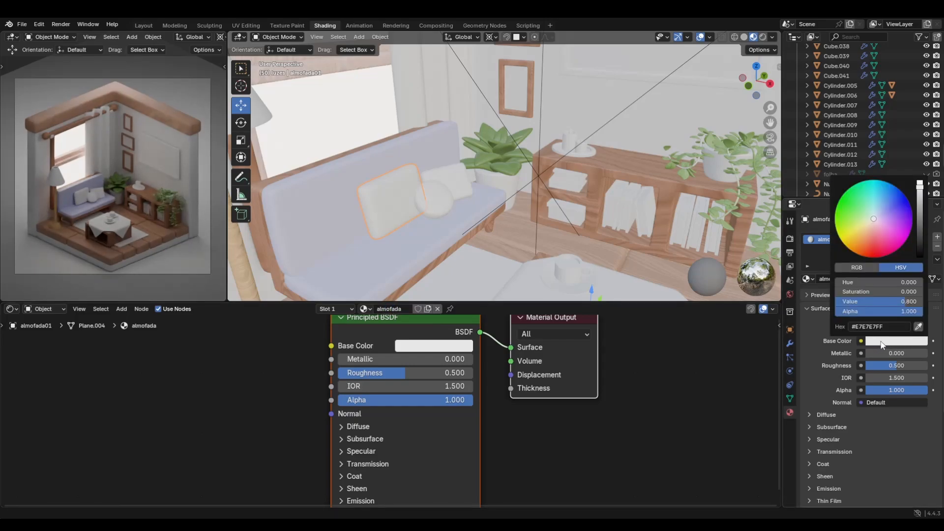
pyautogui.click(875, 228)
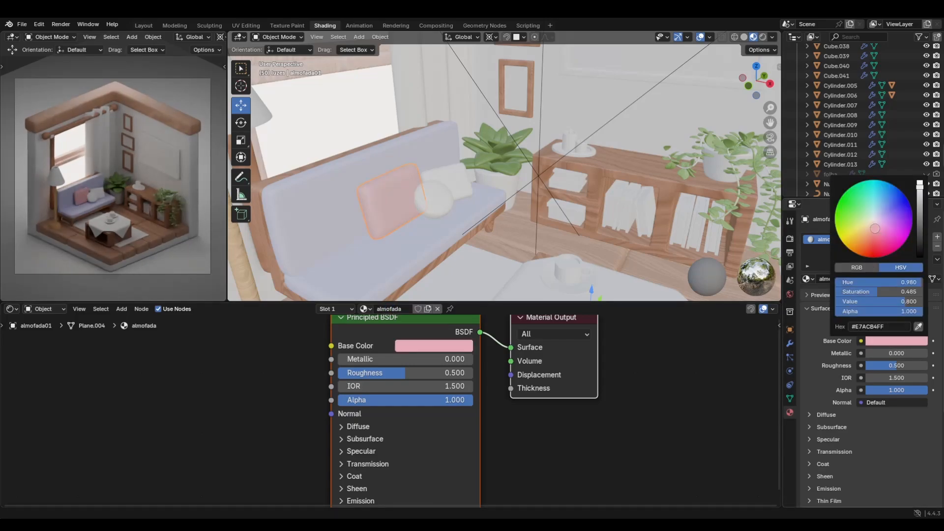
pyautogui.click(872, 222)
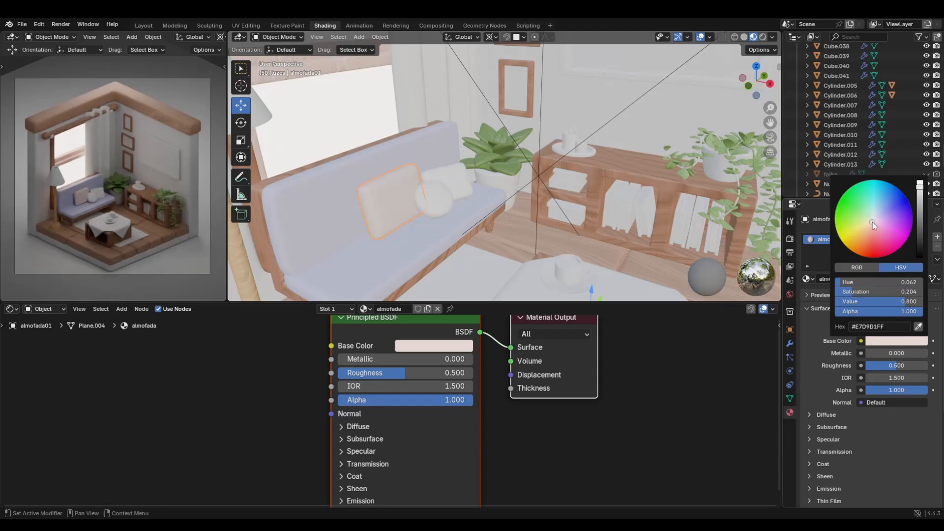
pyautogui.moveTo(873, 221)
pyautogui.mouseDown()
pyautogui.moveTo(860, 227)
pyautogui.moveTo(875, 214)
pyautogui.mouseUp()
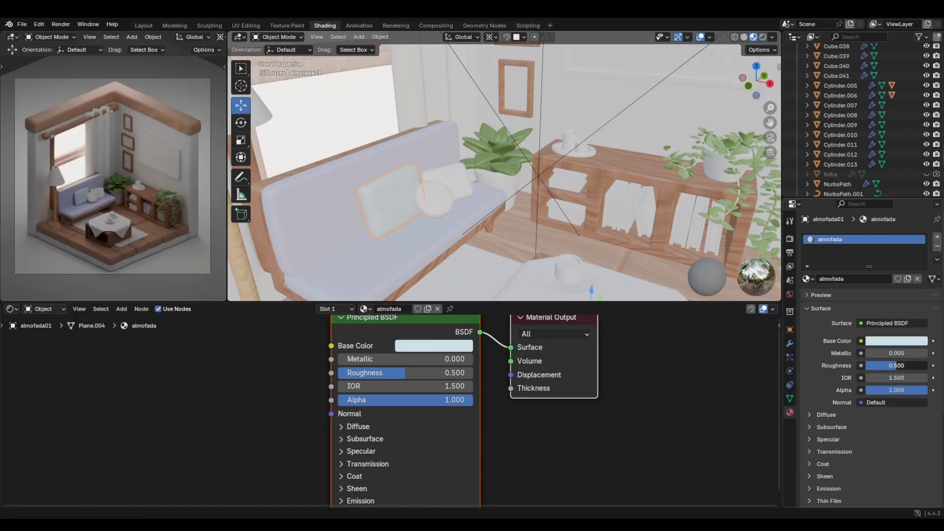
pyautogui.moveTo(896, 365); pyautogui.dragTo(911, 366)
# Assign the existing almofada material to the small square pillow almofada03
pyautogui.click(465, 189)
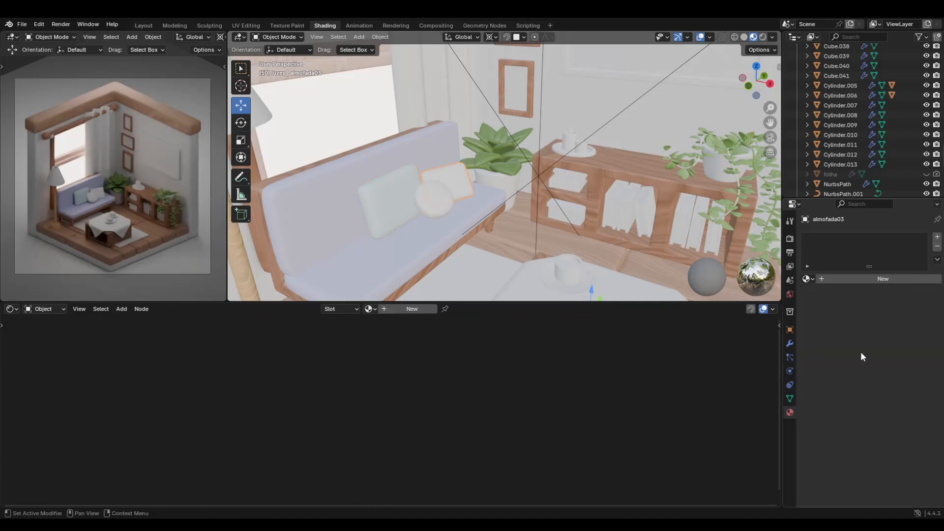
pyautogui.click(807, 279)
pyautogui.click(708, 294)
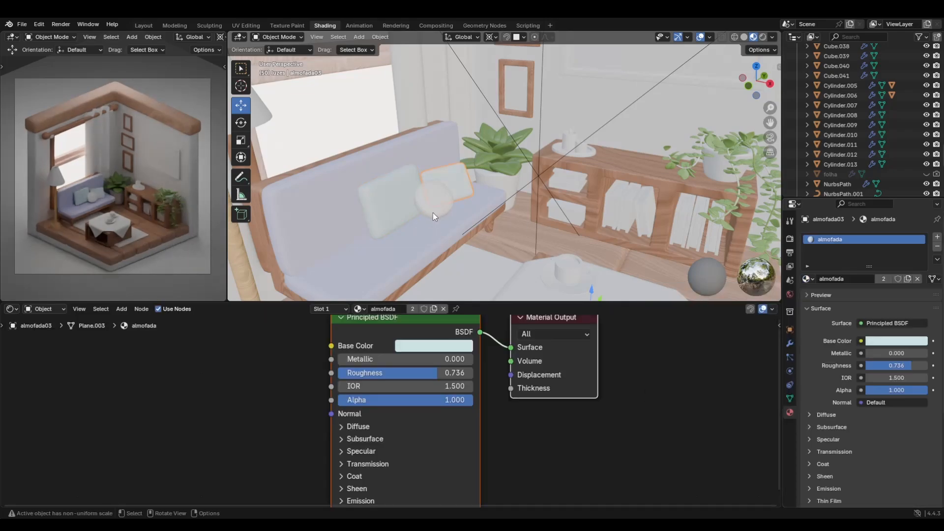
# Assign a single-user copy of the almofada material to the round pillow almofada02 and set its base color to light purple
pyautogui.click(436, 209)
pyautogui.click(807, 279)
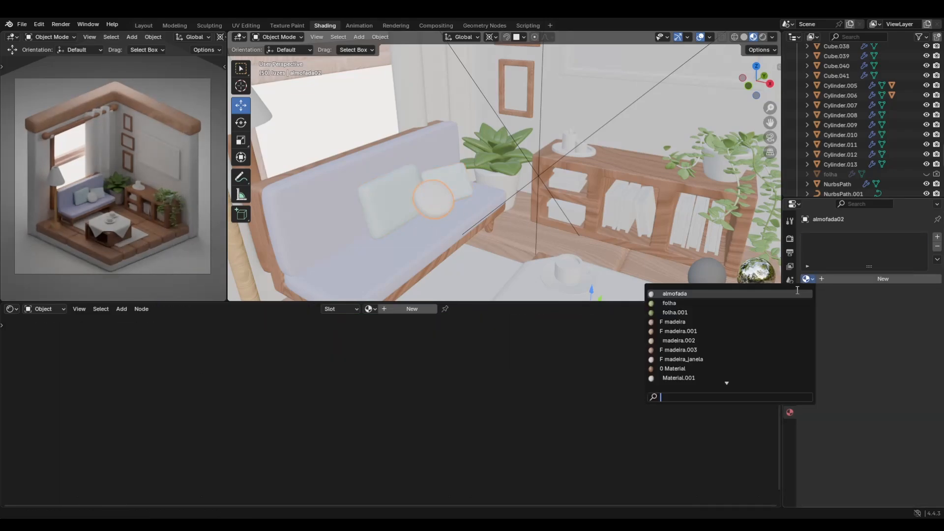
pyautogui.click(778, 292)
pyautogui.click(436, 312)
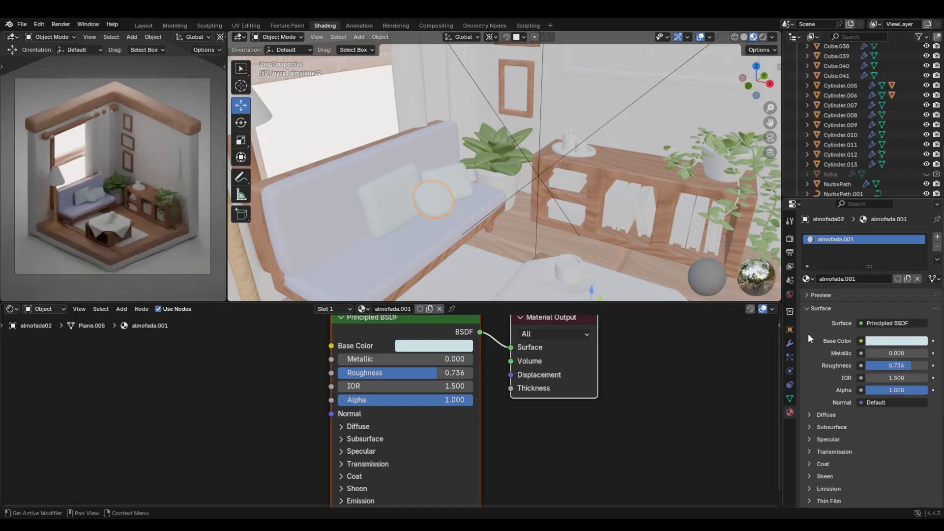
pyautogui.click(897, 340)
pyautogui.moveTo(893, 252); pyautogui.dragTo(882, 217)
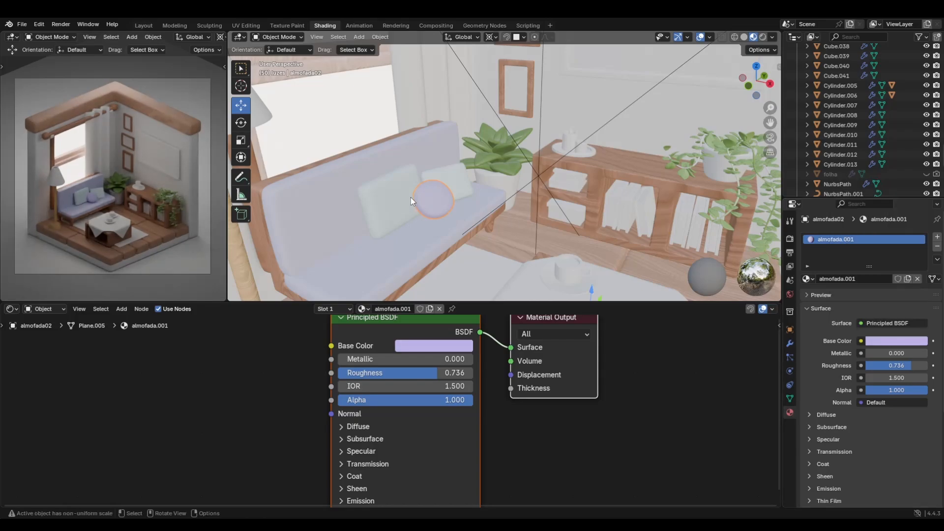
# Shift the base color of the small square pillow's almofada material to a pale mint green
pyautogui.click(445, 181)
pyautogui.click(897, 341)
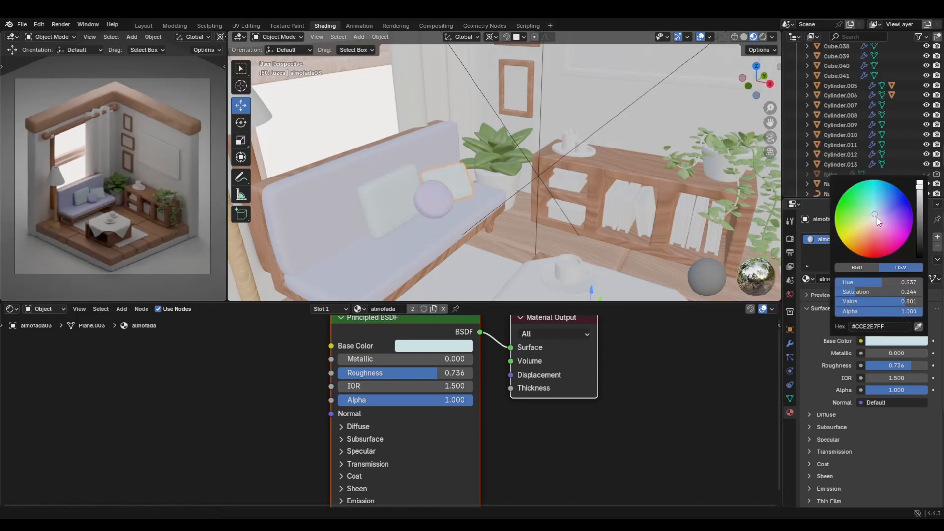
pyautogui.moveTo(878, 217); pyautogui.dragTo(873, 214)
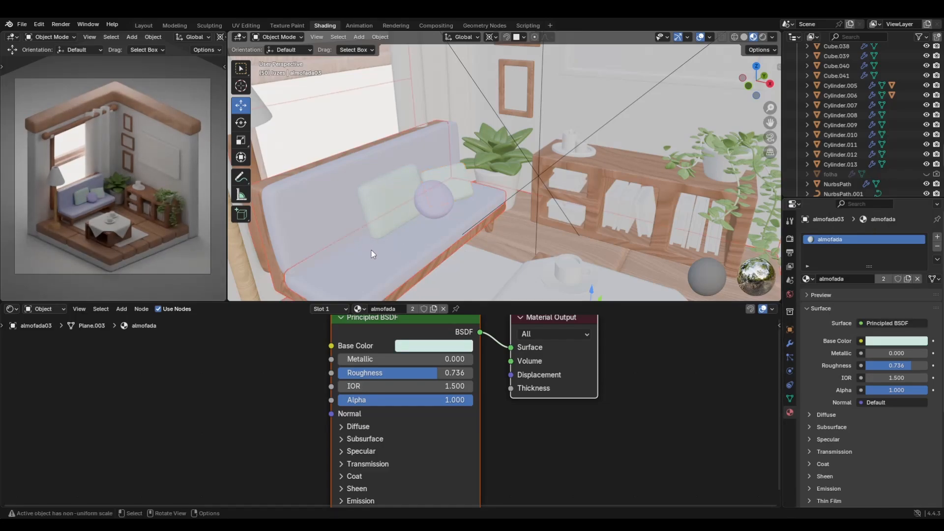
# Lighten the sofa backrest cushion's base color to pale lavender #DCDCFD, with value 0.986 and saturation 0.276
pyautogui.click(329, 225)
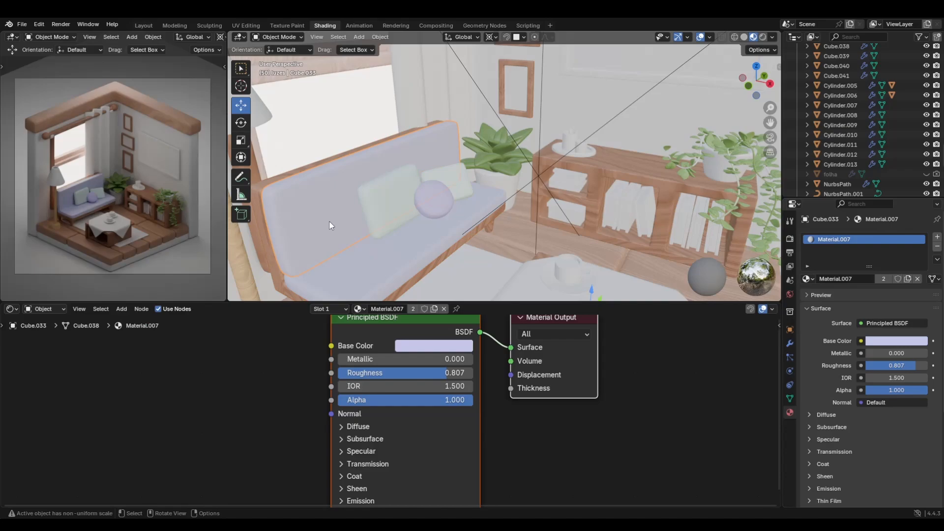
pyautogui.click(892, 341)
pyautogui.moveTo(920, 186); pyautogui.dragTo(920, 180)
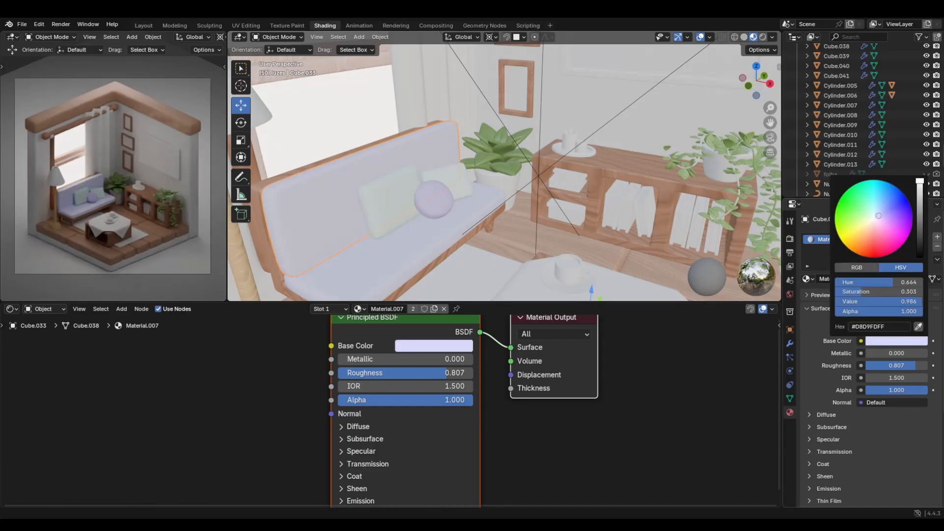
pyautogui.moveTo(878, 291); pyautogui.dragTo(876, 291)
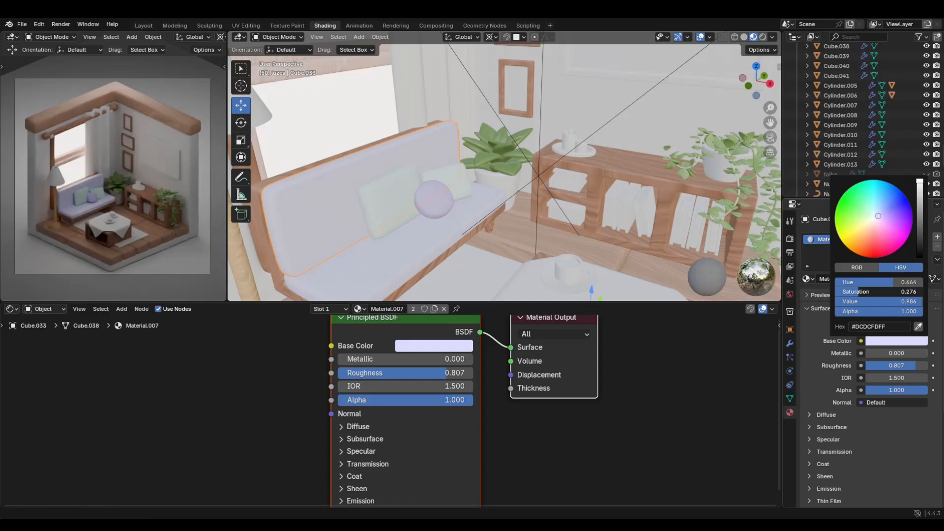
# Create a new material on the lampshade abajur and set its roughness to 0.673
pyautogui.scroll(-6, 452, 225)
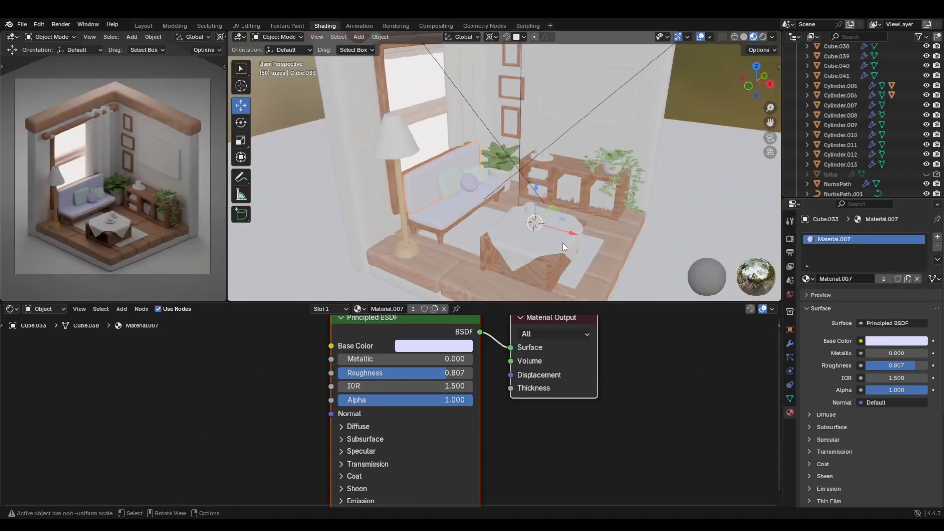
pyautogui.keyDown('shift'); pyautogui.moveTo(563, 249); pyautogui.dragTo(525, 256, button='middle'); pyautogui.keyUp('shift')
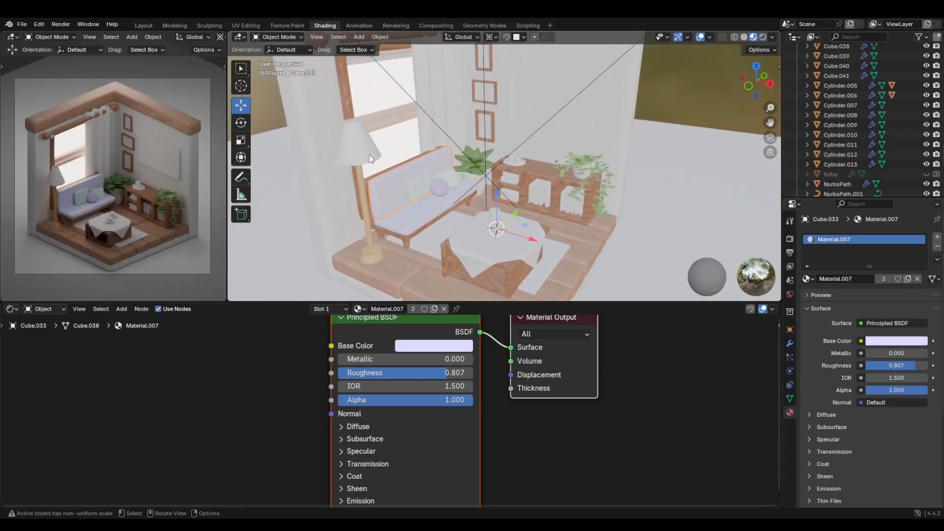
pyautogui.click(369, 155)
pyautogui.keyDown('shift'); pyautogui.moveTo(521, 213); pyautogui.dragTo(485, 206, button='middle'); pyautogui.keyUp('shift')
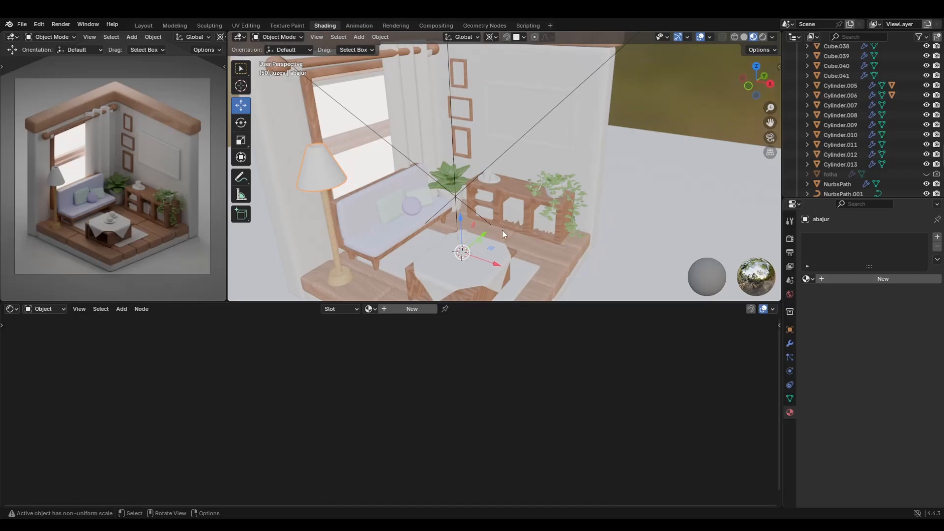
pyautogui.click(851, 279)
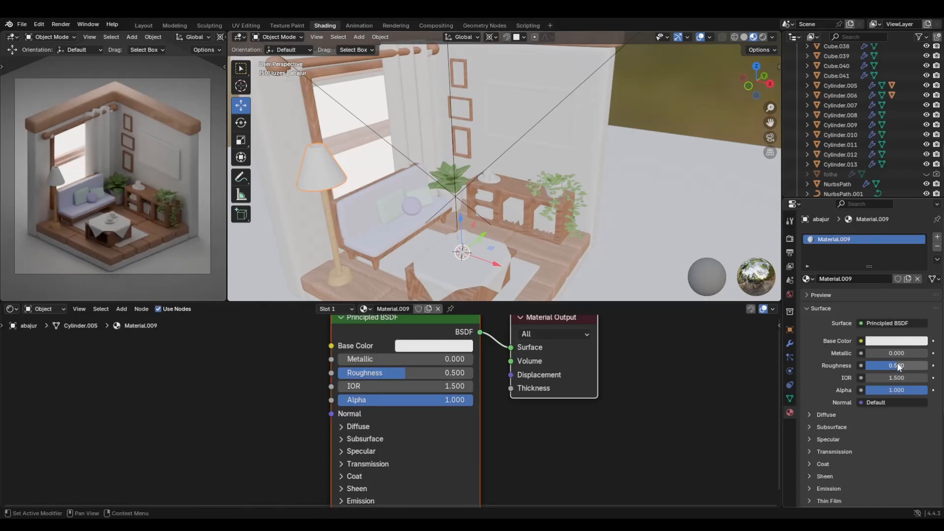
pyautogui.moveTo(899, 368); pyautogui.dragTo(925, 368)
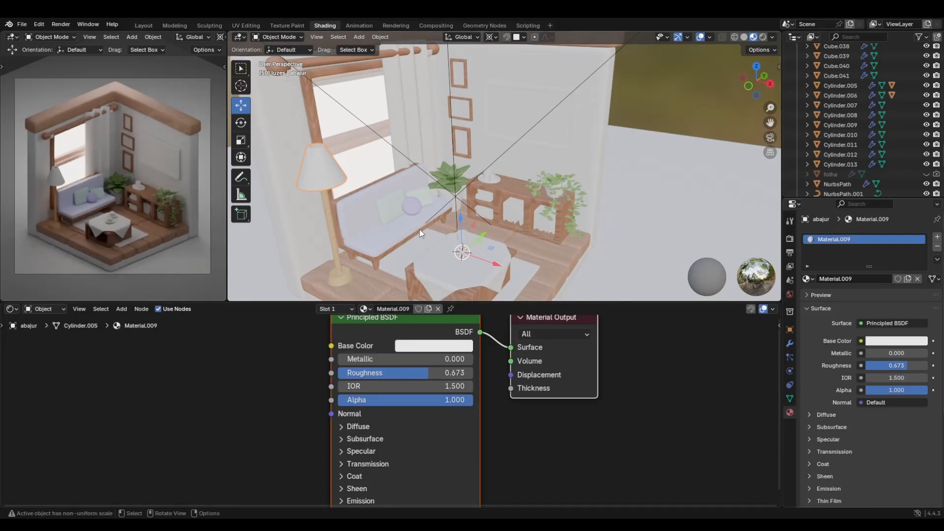
# Lower the lampshade material's alpha to 0.882 and try a light orange base color #E7C081
pyautogui.moveTo(420, 229); pyautogui.dragTo(459, 253, button='middle')
pyautogui.scroll(2, 459, 253)
pyautogui.keyDown('shift'); pyautogui.moveTo(549, 266); pyautogui.dragTo(546, 241, button='middle'); pyautogui.keyUp('shift')
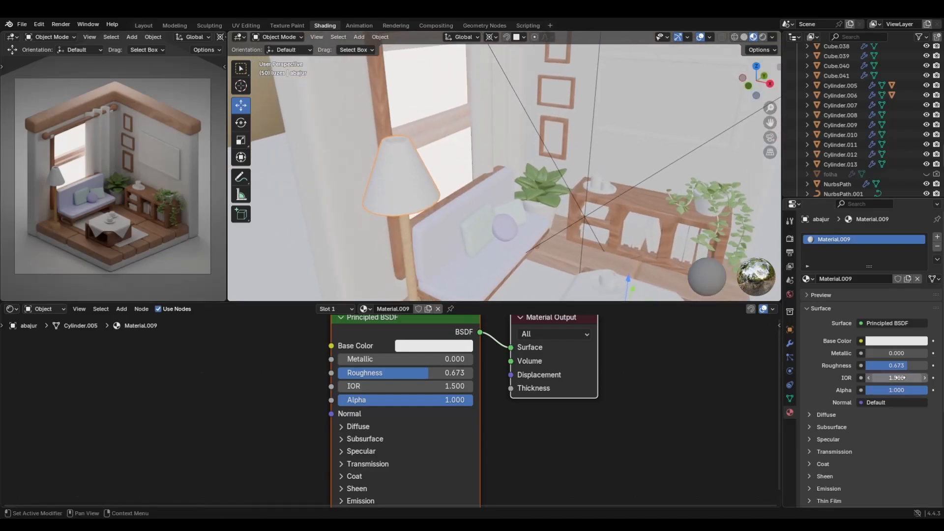
pyautogui.moveTo(918, 391); pyautogui.dragTo(903, 391)
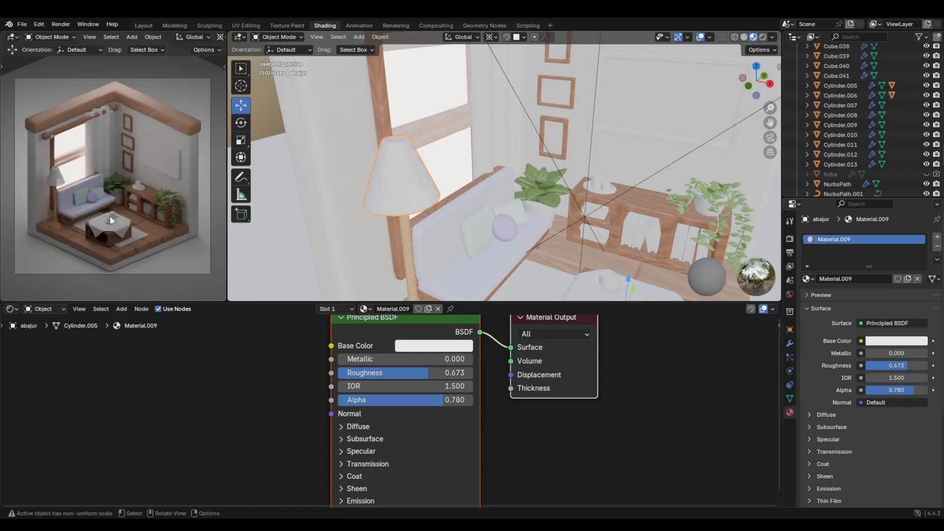
pyautogui.scroll(5, 130, 193)
pyautogui.press('Escape')
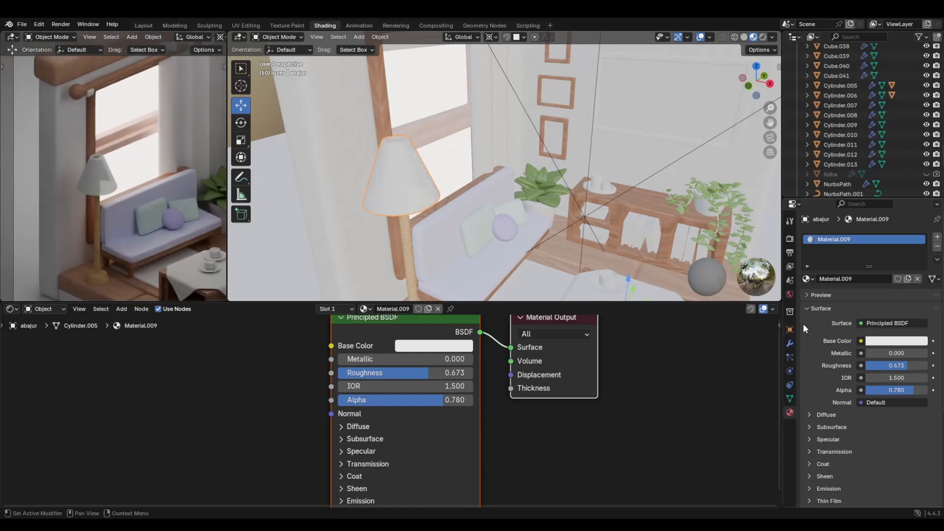
pyautogui.moveTo(909, 392); pyautogui.dragTo(912, 392)
pyautogui.click(899, 342)
pyautogui.click(864, 233)
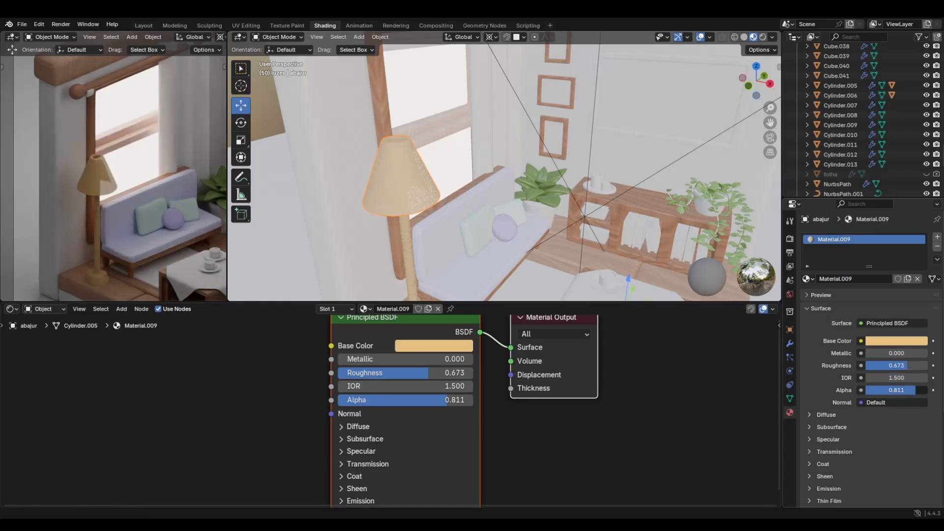
pyautogui.moveTo(911, 392); pyautogui.dragTo(915, 392)
# Change the lampshade's base color to a very pale pinkish beige and set its roughness to 0.831
pyautogui.click(910, 341)
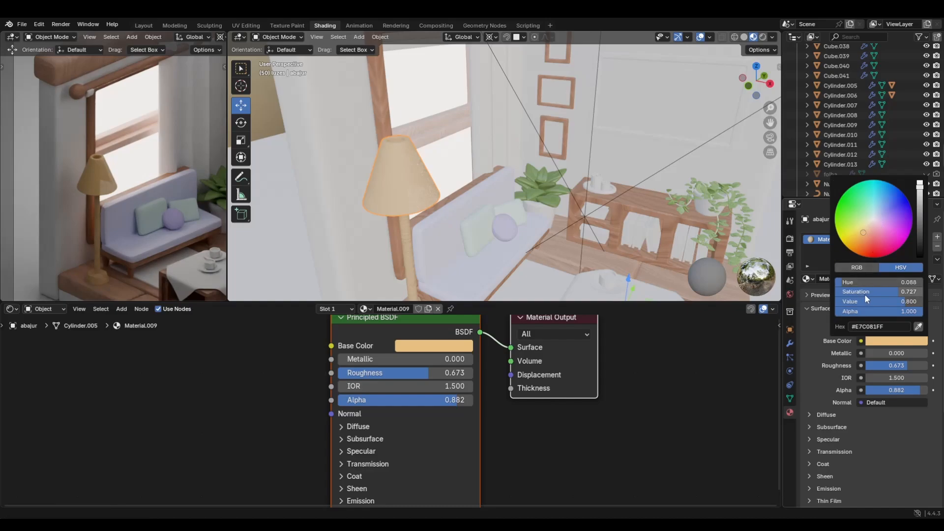
pyautogui.moveTo(864, 294); pyautogui.dragTo(840, 291)
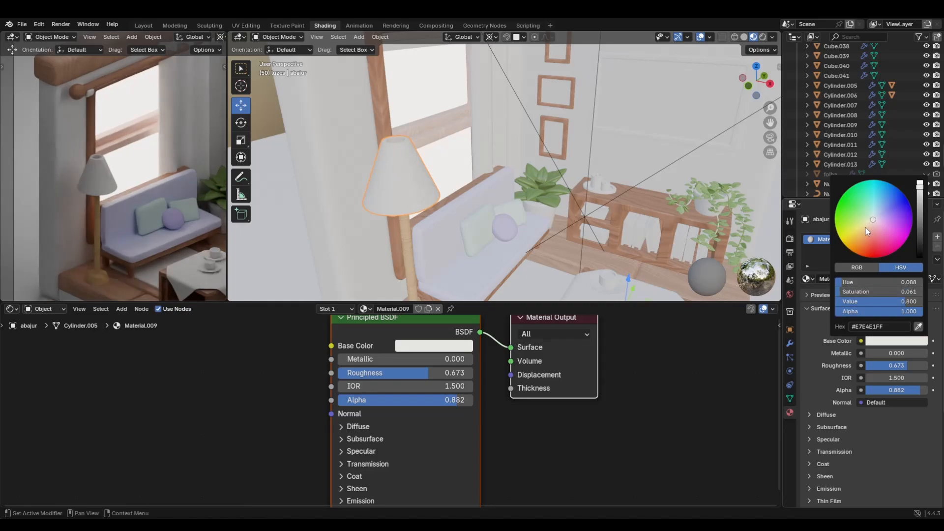
pyautogui.moveTo(866, 227); pyautogui.dragTo(872, 223)
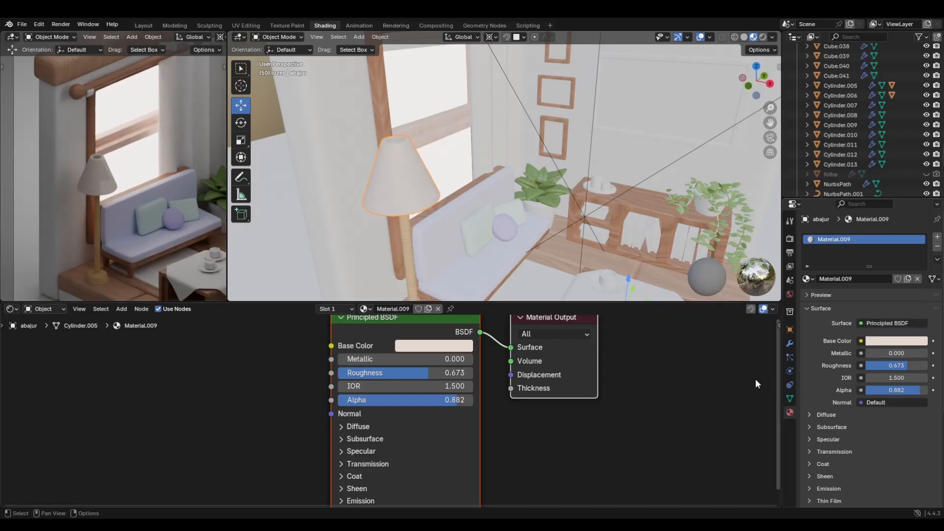
pyautogui.moveTo(918, 370); pyautogui.dragTo(923, 370)
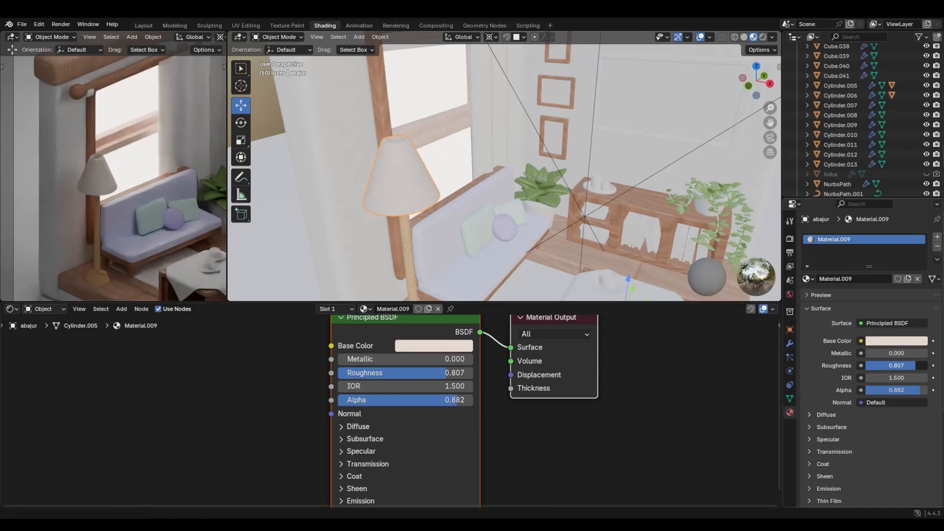
# Link the sofa seat's lavender Material.007 to the curtain and the tablecloth
pyautogui.scroll(-10, 583, 256)
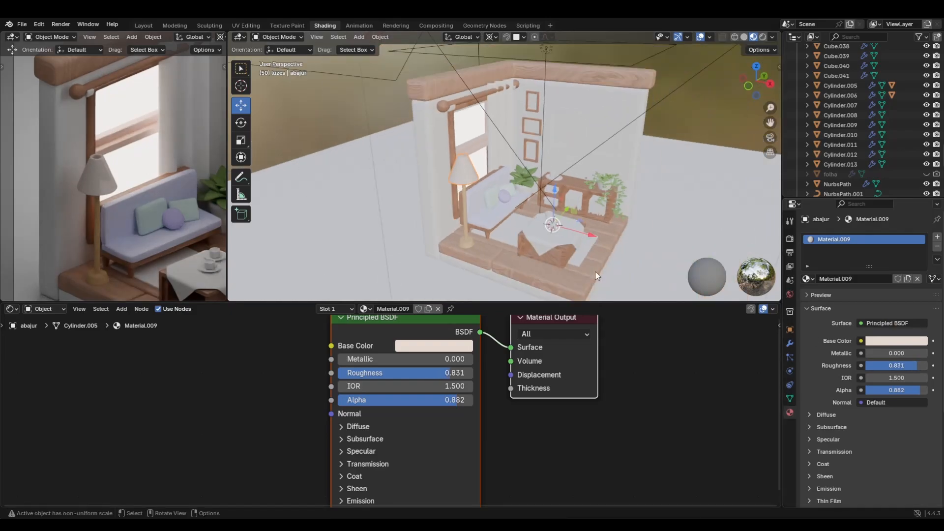
pyautogui.moveTo(551, 273); pyautogui.dragTo(405, 255, button='middle')
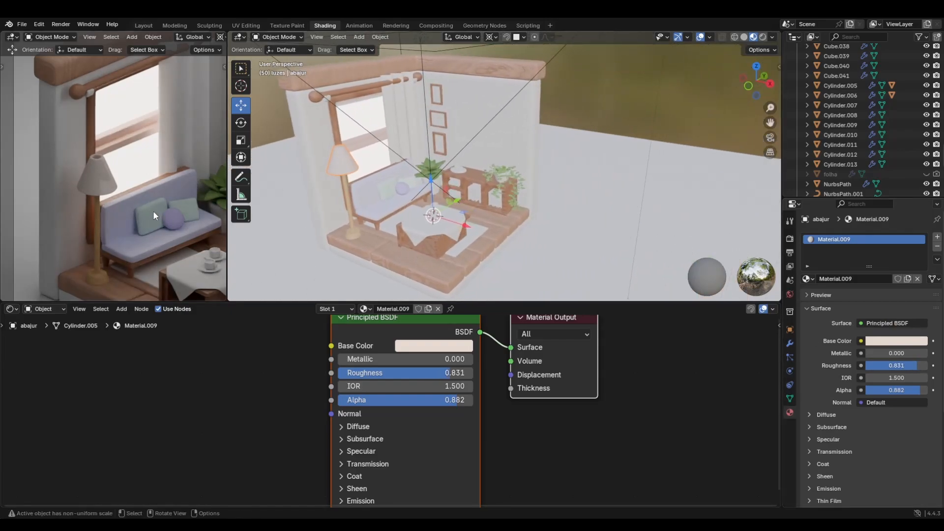
pyautogui.scroll(2, 157, 208)
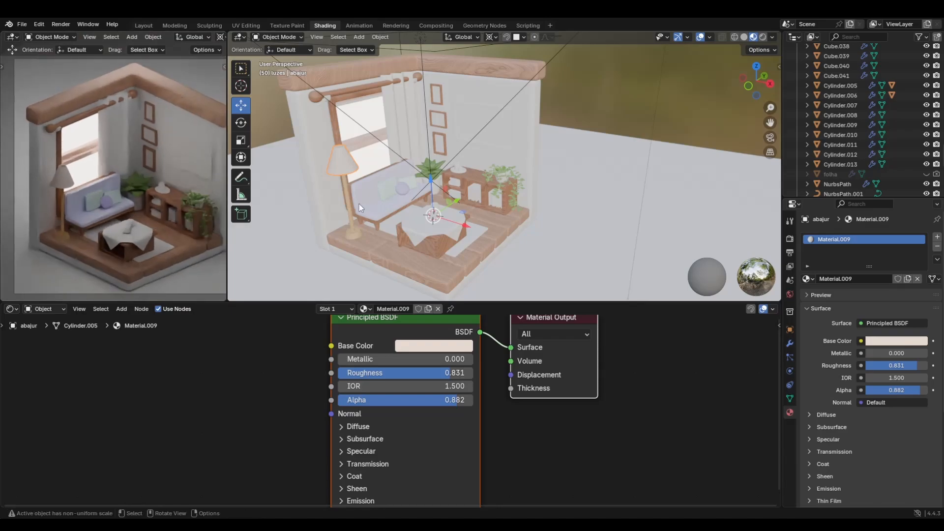
pyautogui.click(438, 232)
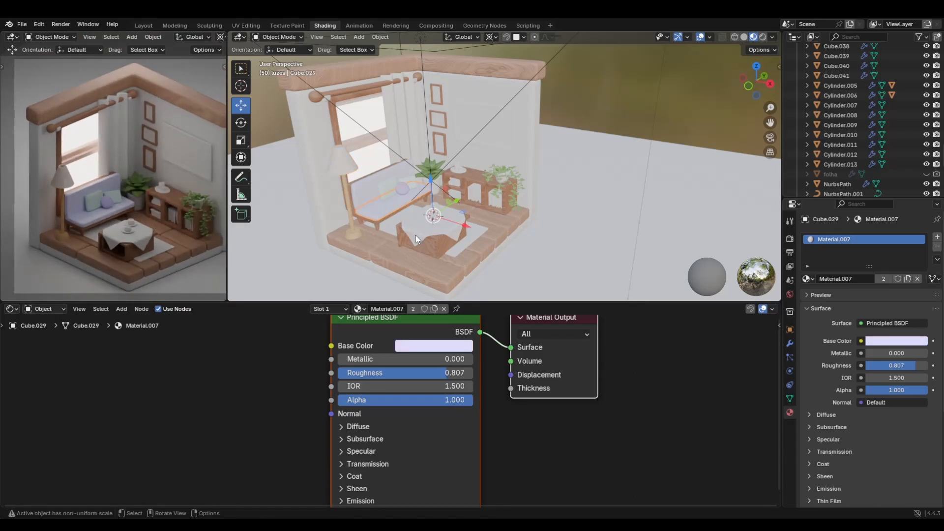
pyautogui.click(418, 232)
pyautogui.keyDown('shift'); pyautogui.click(380, 209); pyautogui.keyUp('shift')
pyautogui.hotkey('ctrl', 'l')
pyautogui.click(378, 211)
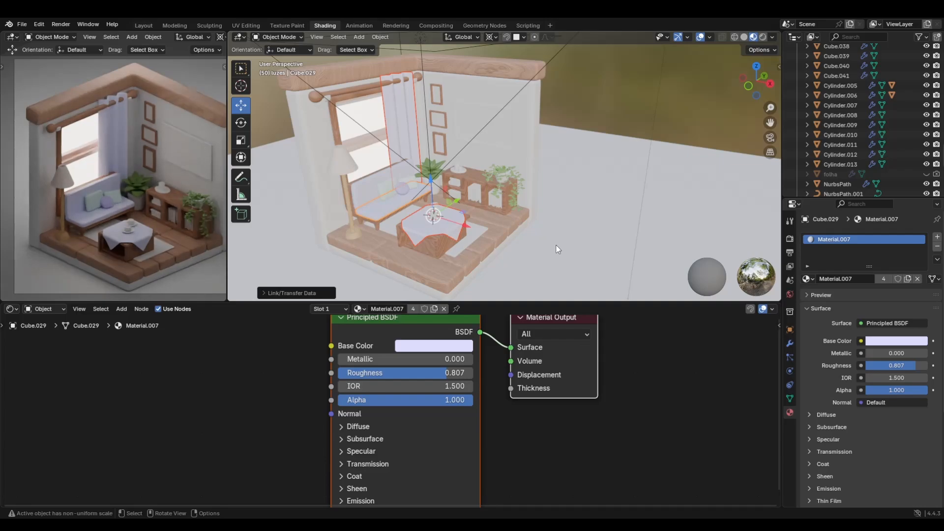
# Switch the transform pivot from the 3D cursor to the selection and move the curtain slightly along X toward the window wall
pyautogui.moveTo(452, 234); pyautogui.dragTo(452, 156, button='middle')
pyautogui.click(457, 137)
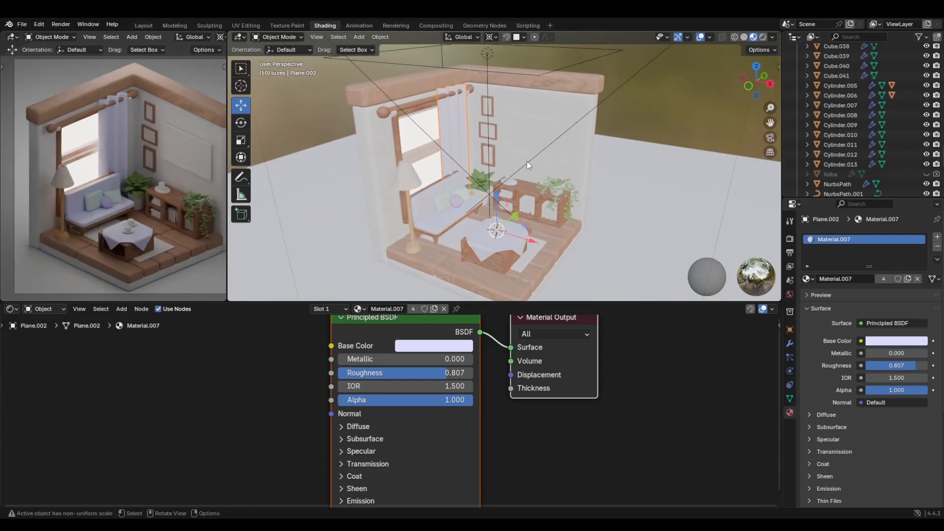
pyautogui.keyDown('ctrl'); pyautogui.moveTo(527, 161); pyautogui.dragTo(723, 313, button='middle'); pyautogui.keyUp('ctrl')
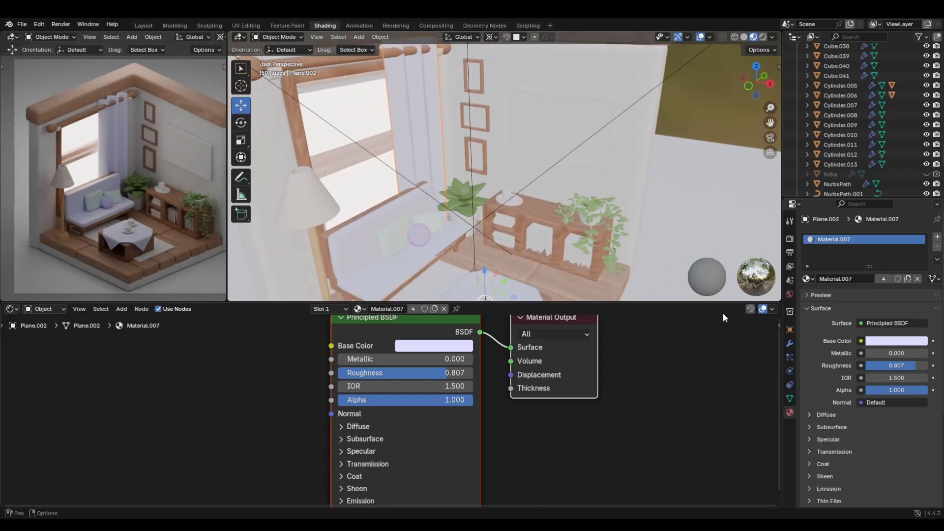
pyautogui.moveTo(497, 246); pyautogui.dragTo(467, 264, button='middle')
pyautogui.scroll(2, 108, 176)
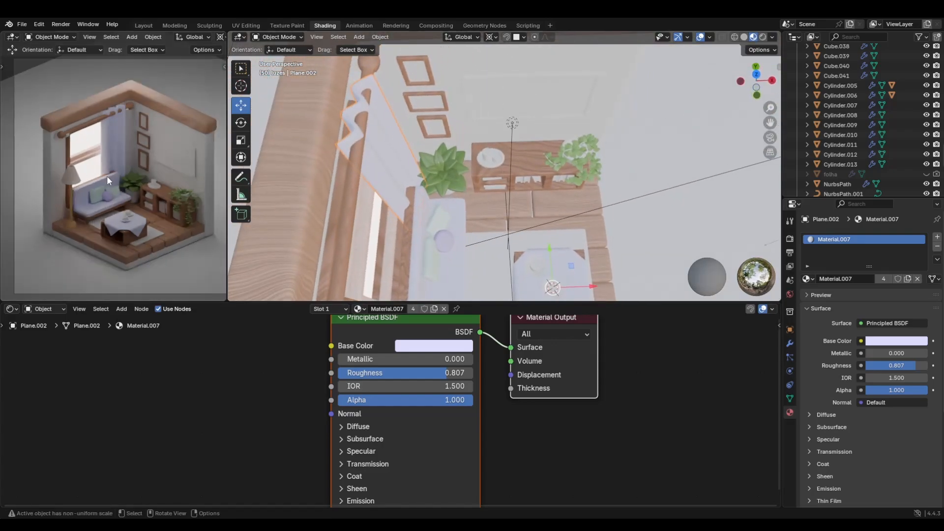
pyautogui.moveTo(473, 237); pyautogui.dragTo(447, 169, button='middle')
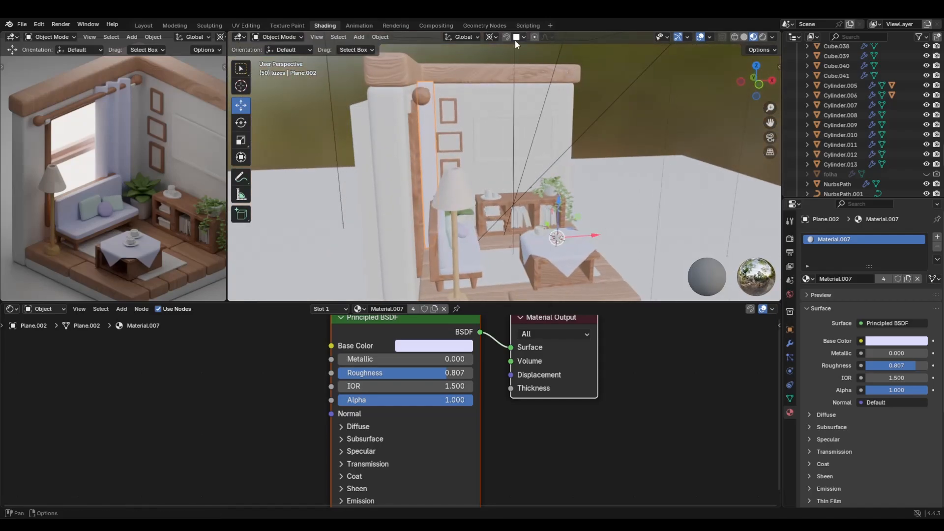
pyautogui.click(491, 36)
pyautogui.click(509, 86)
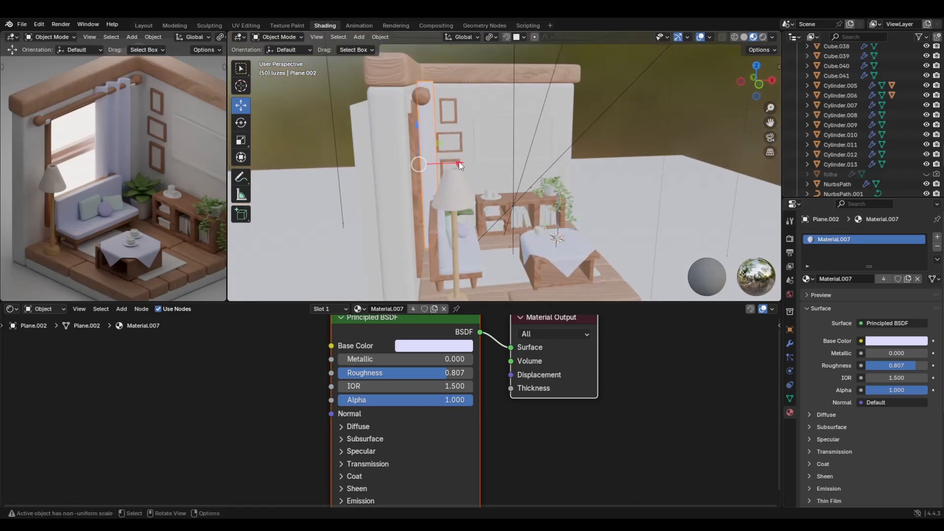
pyautogui.moveTo(458, 161); pyautogui.dragTo(456, 162)
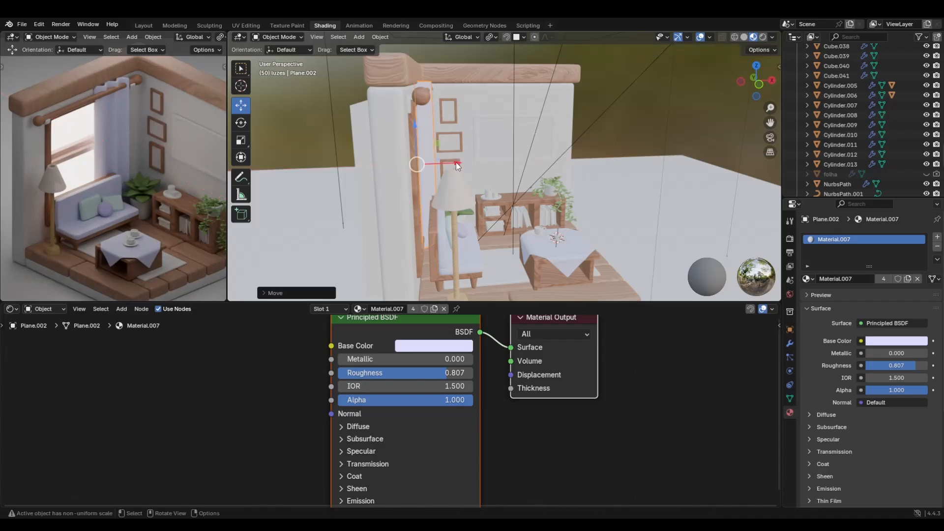
# Move the wooden curtain rod slightly along X toward the window wall
pyautogui.moveTo(456, 162)
pyautogui.mouseDown(button='middle')
pyautogui.moveTo(447, 198)
pyautogui.moveTo(451, 173)
pyautogui.mouseUp(button='middle')
pyautogui.click(401, 203)
pyautogui.moveTo(455, 115); pyautogui.dragTo(449, 114)
pyautogui.scroll(5, 415, 141)
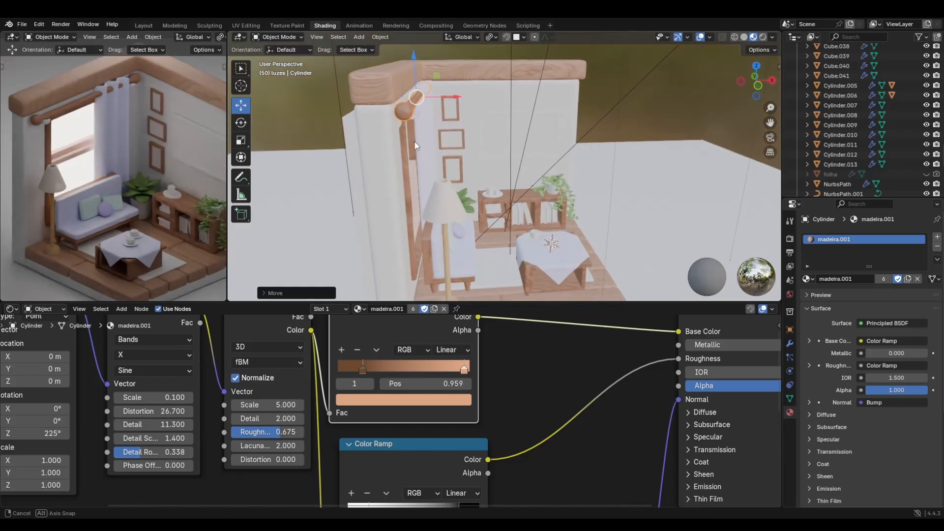
# Isolate the curtain rod bracket object Circle in local view and enter Edit Mode on it
pyautogui.scroll(-2, 387, 134)
pyautogui.keyDown('shift'); pyautogui.moveTo(387, 134); pyautogui.dragTo(441, 189, button='middle'); pyautogui.keyUp('shift')
pyautogui.scroll(4, 445, 189)
pyautogui.click(418, 132)
pyautogui.moveTo(450, 132); pyautogui.dragTo(433, 141, button='middle')
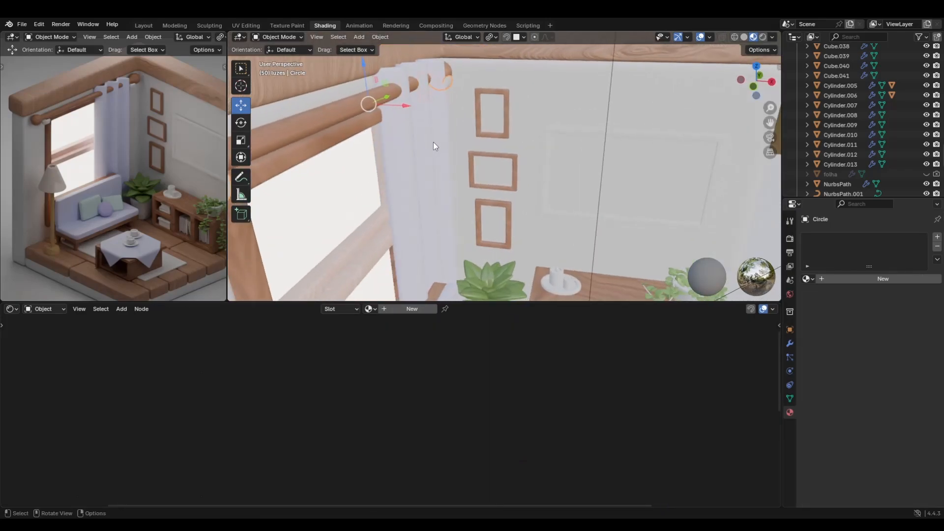
pyautogui.press('/')
pyautogui.scroll(2, 493, 179)
pyautogui.moveTo(500, 192)
pyautogui.mouseDown(button='middle')
pyautogui.moveTo(512, 211)
pyautogui.moveTo(512, 203)
pyautogui.mouseUp(button='middle')
pyautogui.keyDown('shift'); pyautogui.moveTo(512, 203); pyautogui.dragTo(490, 156, button='middle'); pyautogui.keyUp('shift')
pyautogui.press('Tab')
pyautogui.scroll(5, 494, 220)
pyautogui.press('/')
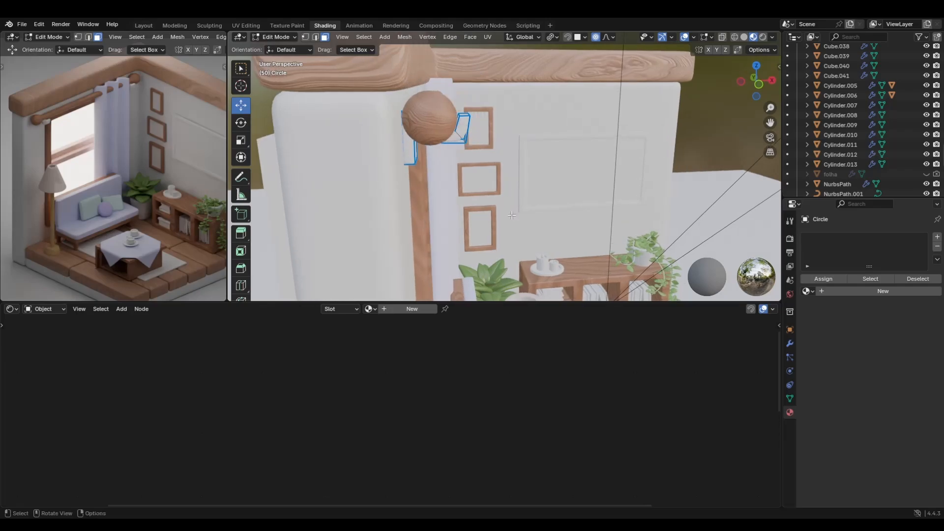
pyautogui.press('/')
pyautogui.moveTo(511, 215); pyautogui.dragTo(458, 185, button='middle')
# Turn on X-ray display and switch to vertex selection for the bracket mesh
pyautogui.click(722, 37)
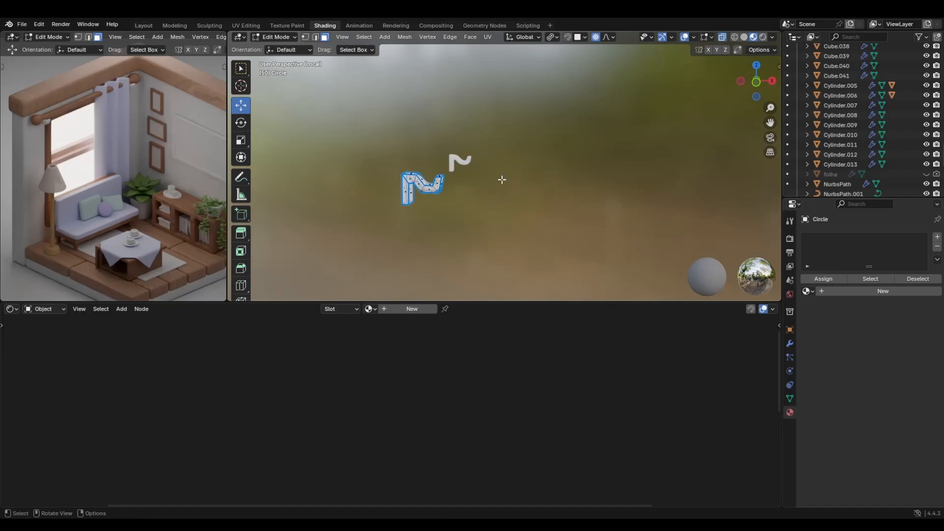
pyautogui.scroll(1, 503, 179)
pyautogui.click(305, 37)
pyautogui.moveTo(416, 137); pyautogui.dragTo(424, 136, button='middle')
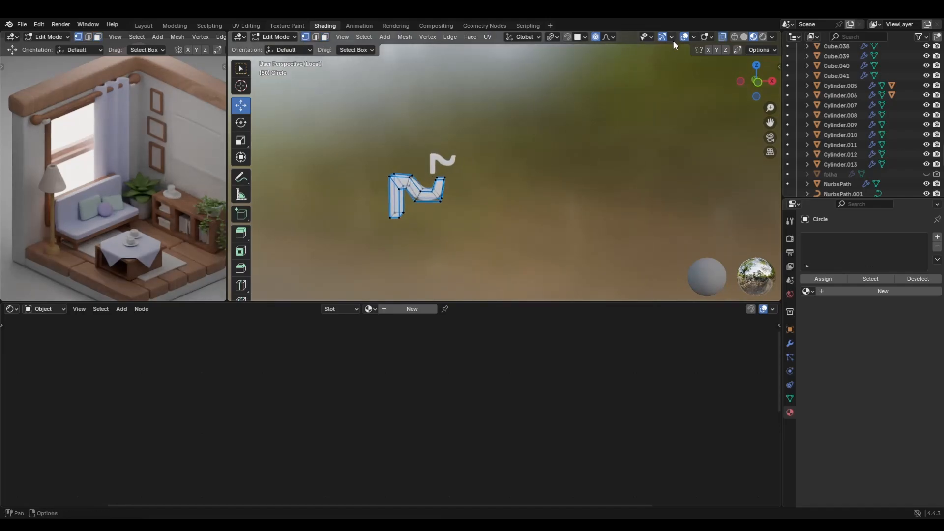
pyautogui.click(673, 38)
pyautogui.click(672, 38)
pyautogui.click(694, 37)
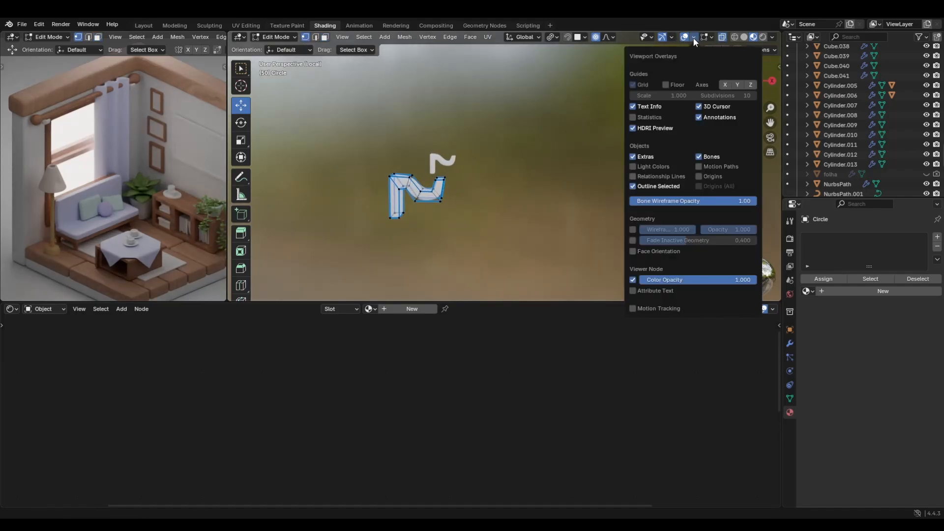
pyautogui.click(632, 280)
pyautogui.click(634, 186)
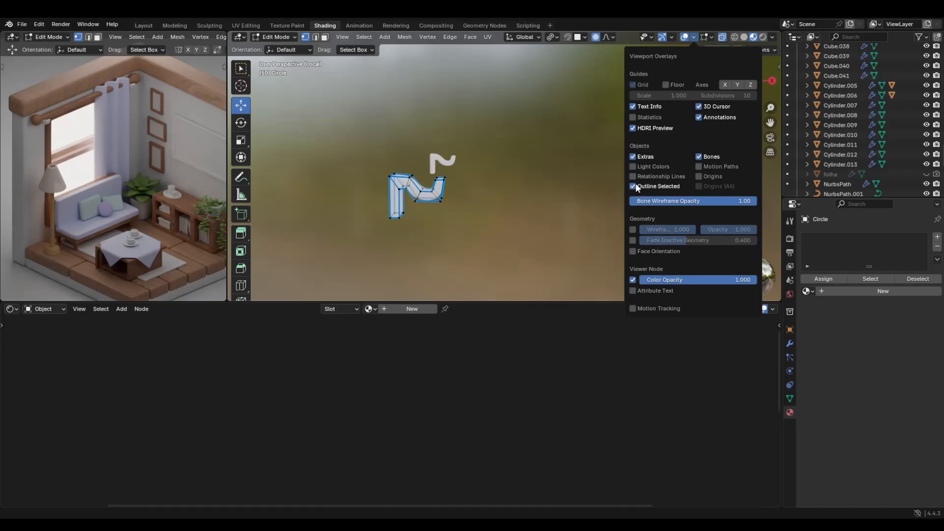
pyautogui.click(692, 37)
pyautogui.click(707, 157)
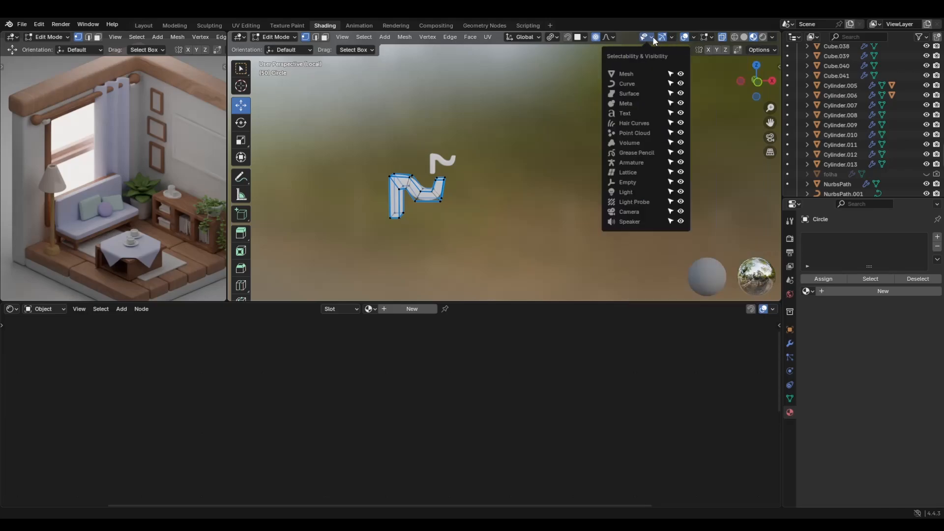
# Turn off proportional editing and hide the bevel edge highlights in the mesh edit mode overlays
pyautogui.moveTo(592, 37)
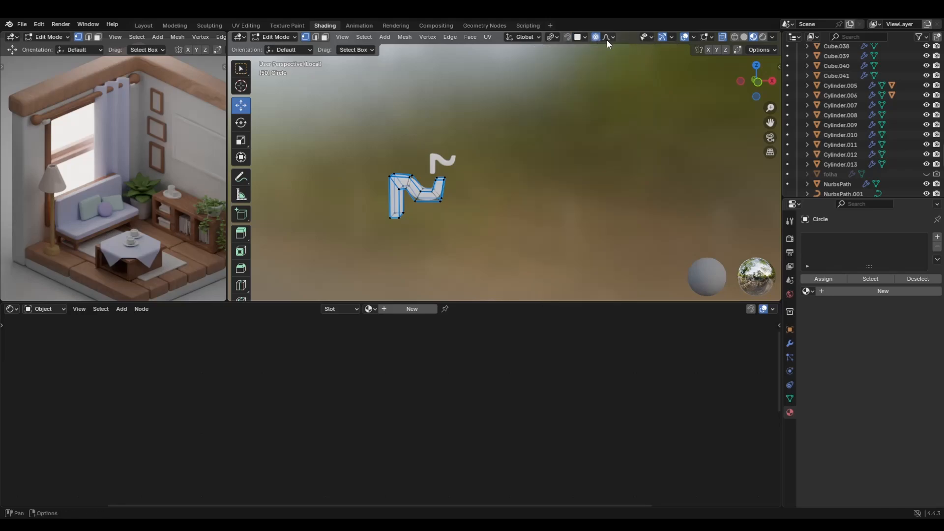
pyautogui.click(672, 38)
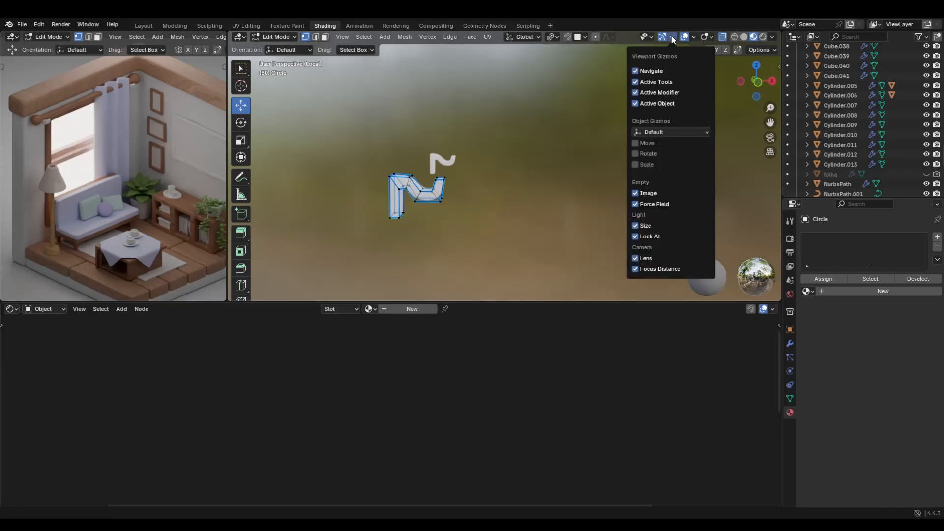
pyautogui.moveTo(697, 38)
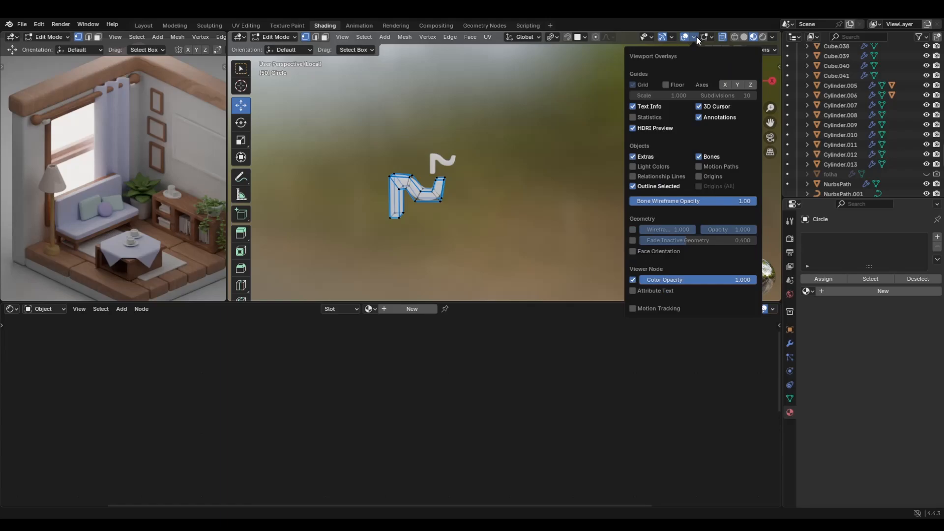
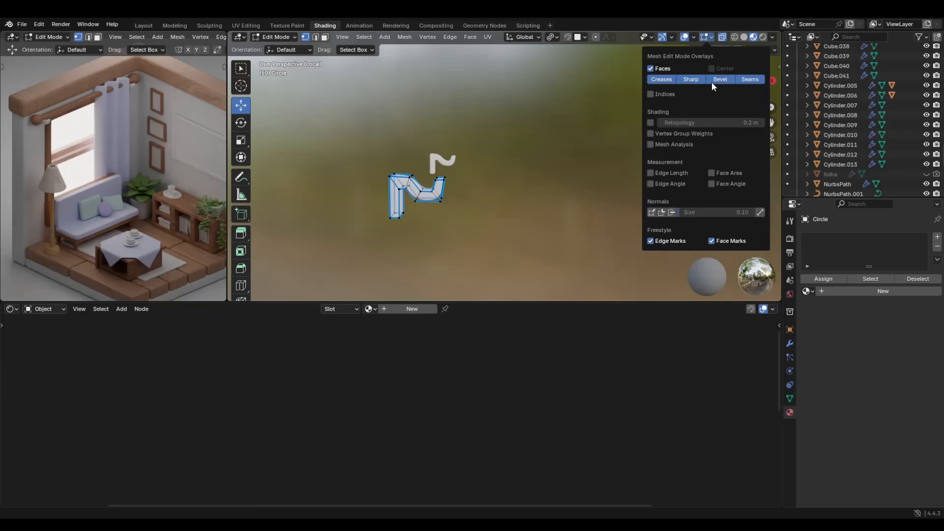
pyautogui.click(712, 82)
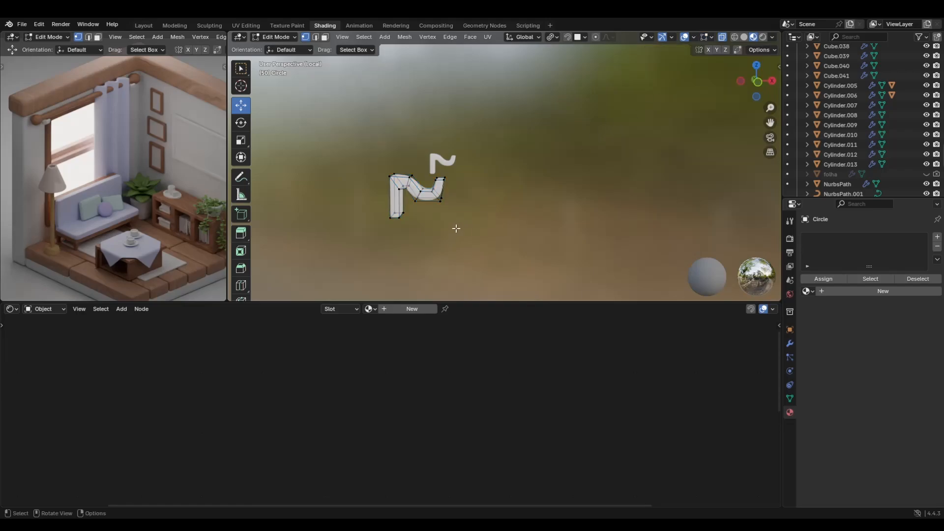
# In front orthographic view, select the bracket's curved hook vertices and move them along X closer to the vertical leg
pyautogui.scroll(2, 466, 218)
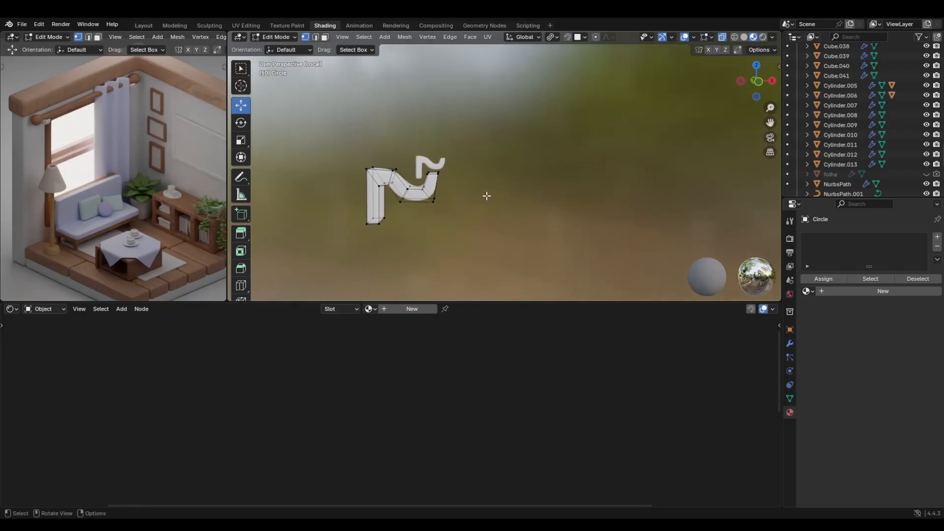
pyautogui.moveTo(487, 196); pyautogui.dragTo(609, 197, button='middle')
pyautogui.click(758, 81)
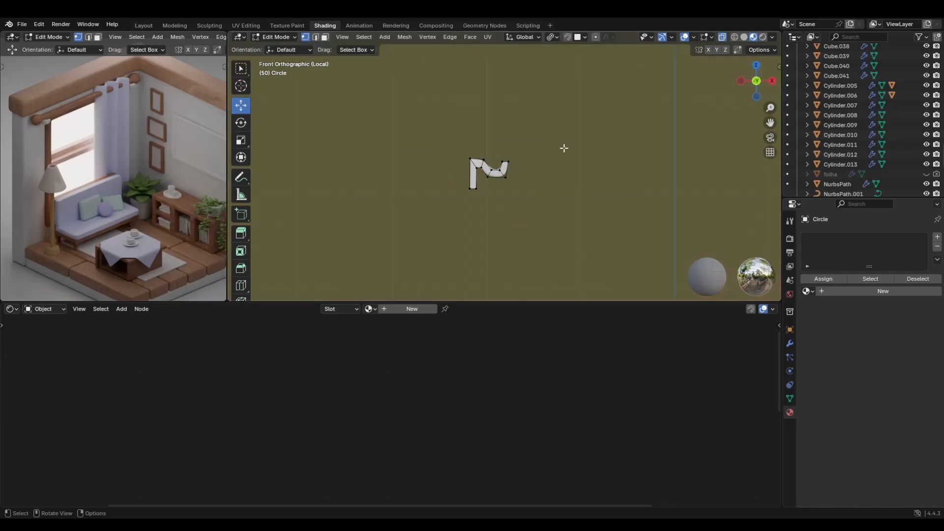
pyautogui.scroll(7, 543, 153)
pyautogui.moveTo(419, 126); pyautogui.dragTo(569, 243)
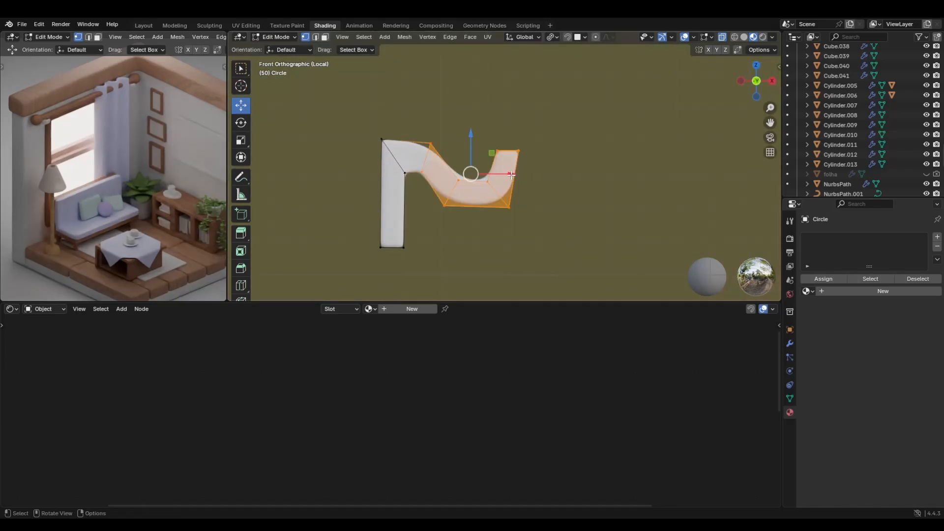
pyautogui.moveTo(514, 173); pyautogui.dragTo(491, 171)
pyautogui.moveTo(453, 134); pyautogui.dragTo(453, 136)
pyautogui.moveTo(495, 174); pyautogui.dragTo(495, 172)
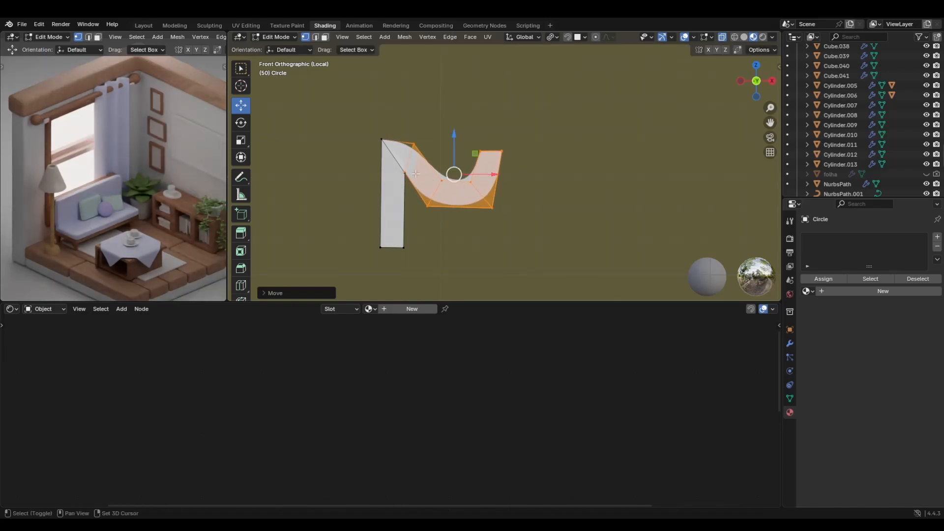
# Raise the selected hook section of the bracket slightly along Z and nudge it slightly away from the leg along X
pyautogui.keyDown('shift'); pyautogui.moveTo(457, 175); pyautogui.dragTo(498, 186, button='middle'); pyautogui.keyUp('shift')
pyautogui.scroll(3, 477, 204)
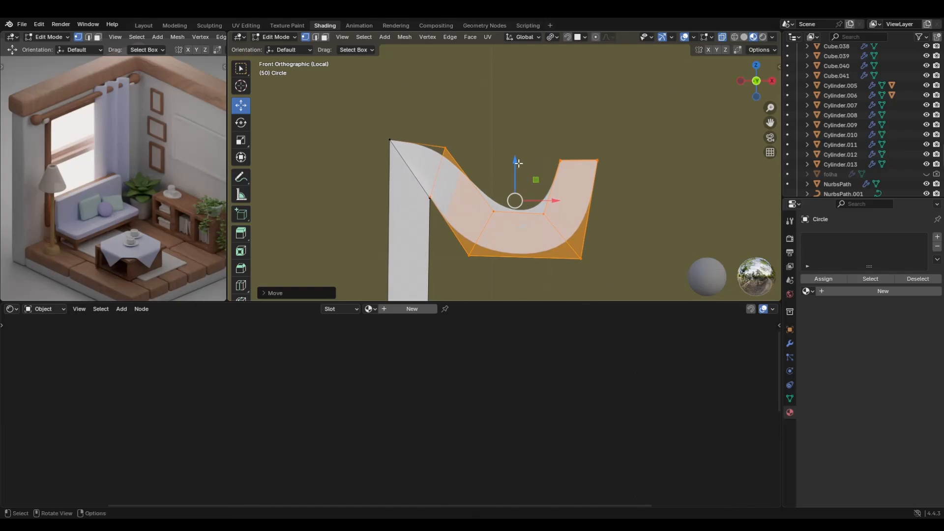
pyautogui.moveTo(515, 164); pyautogui.dragTo(516, 152)
pyautogui.moveTo(556, 195); pyautogui.dragTo(560, 194)
# Adjust the lower corner and tip vertices of the bracket's hook, and return to the full scene in Object Mode
pyautogui.moveTo(461, 261); pyautogui.dragTo(513, 225)
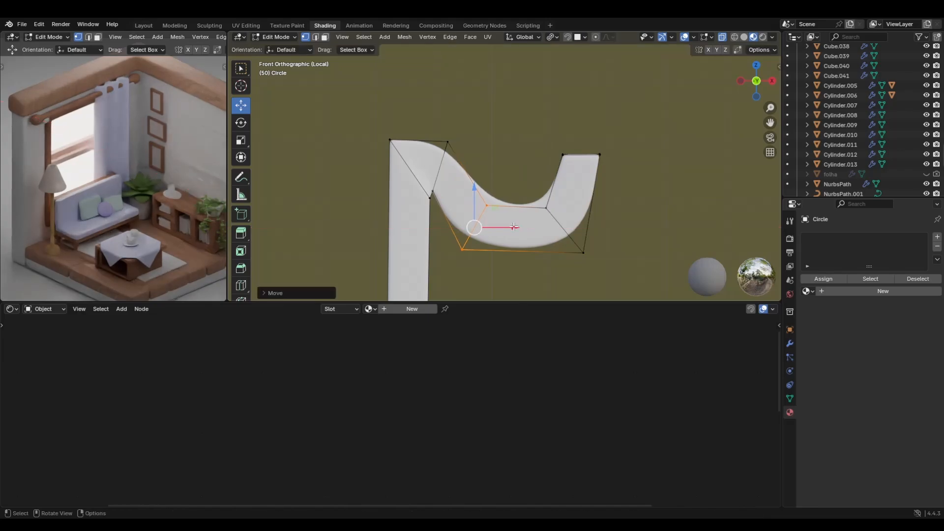
pyautogui.moveTo(613, 266); pyautogui.dragTo(581, 231)
pyautogui.moveTo(531, 135); pyautogui.dragTo(601, 158)
pyautogui.moveTo(624, 184); pyautogui.dragTo(625, 187, button='middle')
pyautogui.scroll(-5, 625, 186)
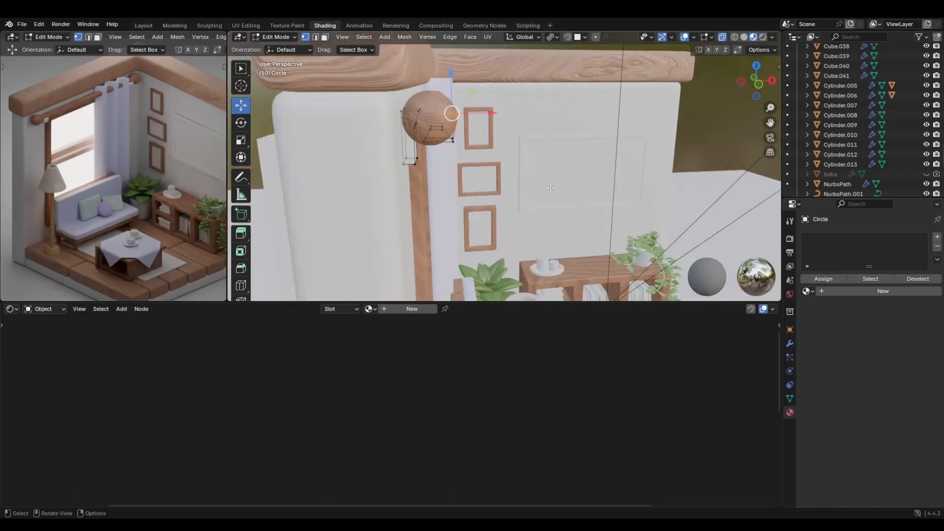
pyautogui.moveTo(521, 158); pyautogui.dragTo(484, 149, button='middle')
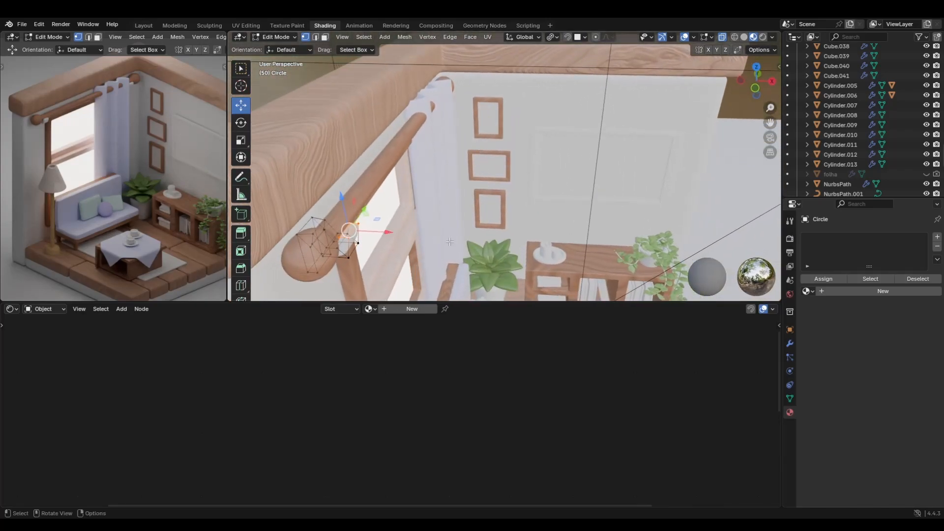
pyautogui.press('Tab')
# Assign the existing madeira.001 wood material to the curtain rod bracket
pyautogui.click(370, 309)
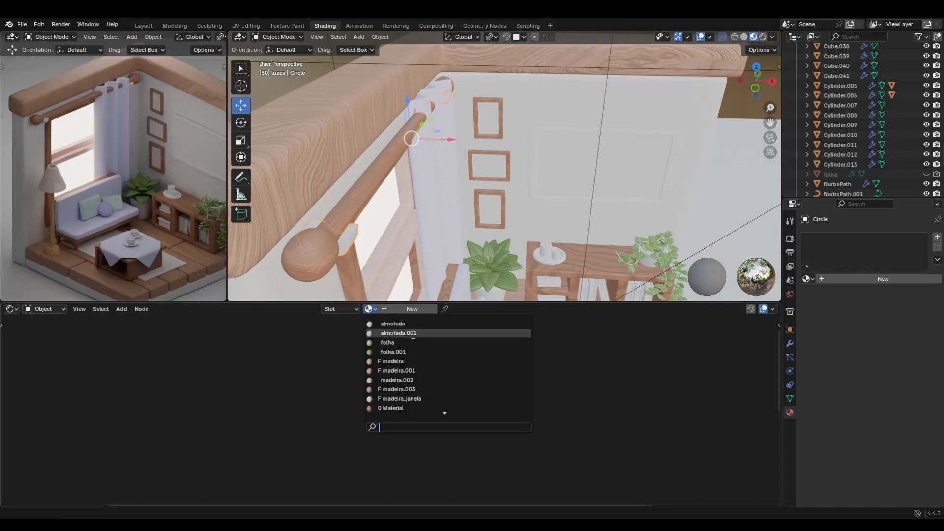
pyautogui.click(414, 373)
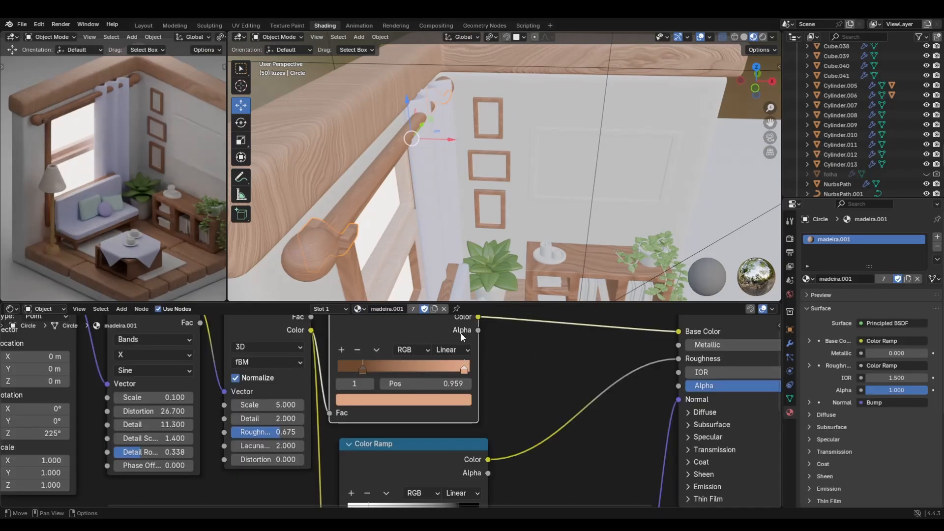
pyautogui.scroll(1, 463, 337)
pyautogui.moveTo(455, 259); pyautogui.dragTo(381, 252, button='middle')
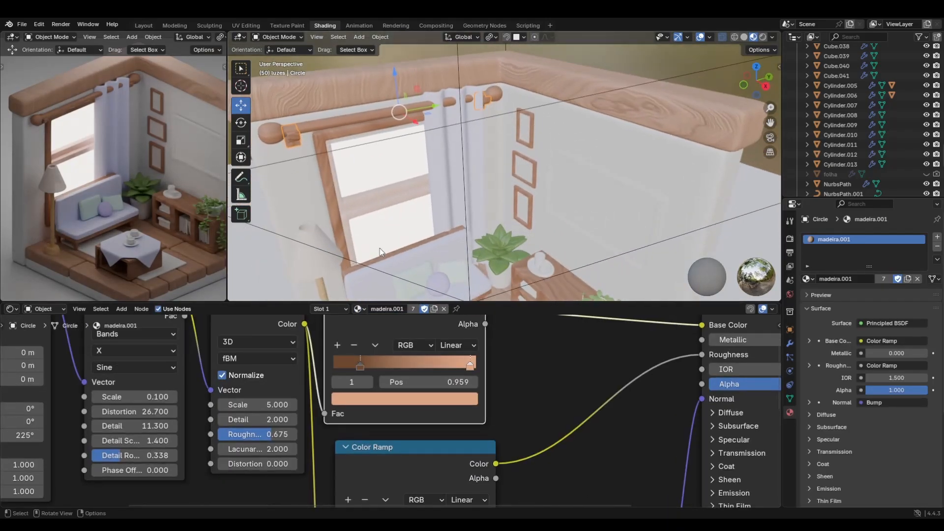
# Try a darker off-white base color on the curtain's shared Material.007 and undo the change
pyautogui.click(447, 190)
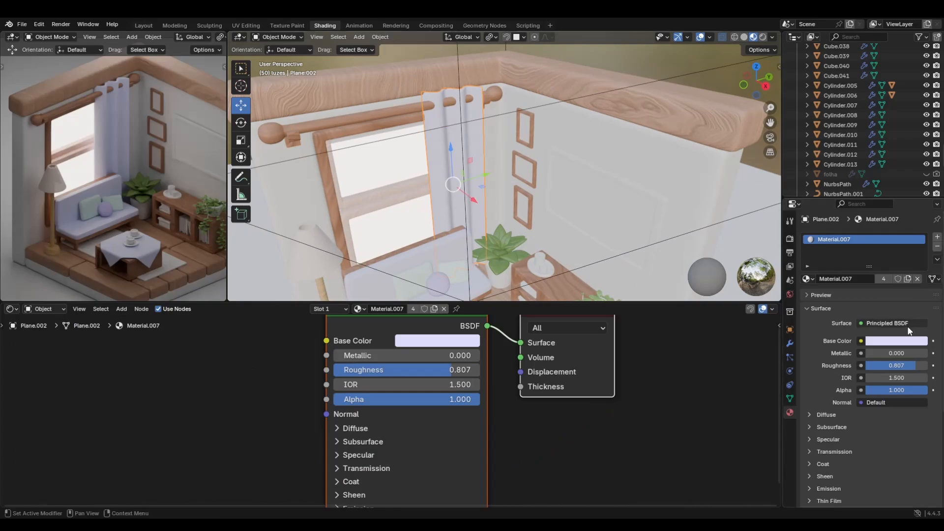
pyautogui.click(891, 341)
pyautogui.scroll(-2, 870, 234)
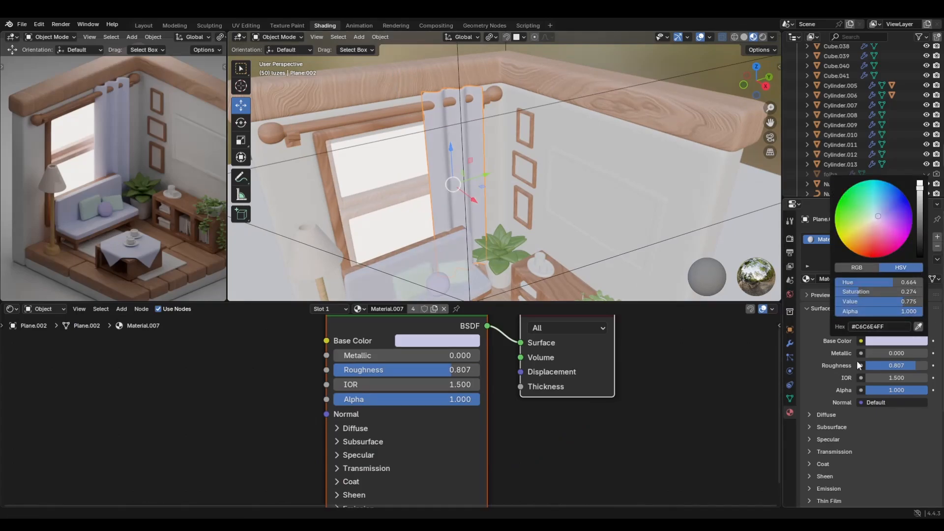
pyautogui.click(871, 221)
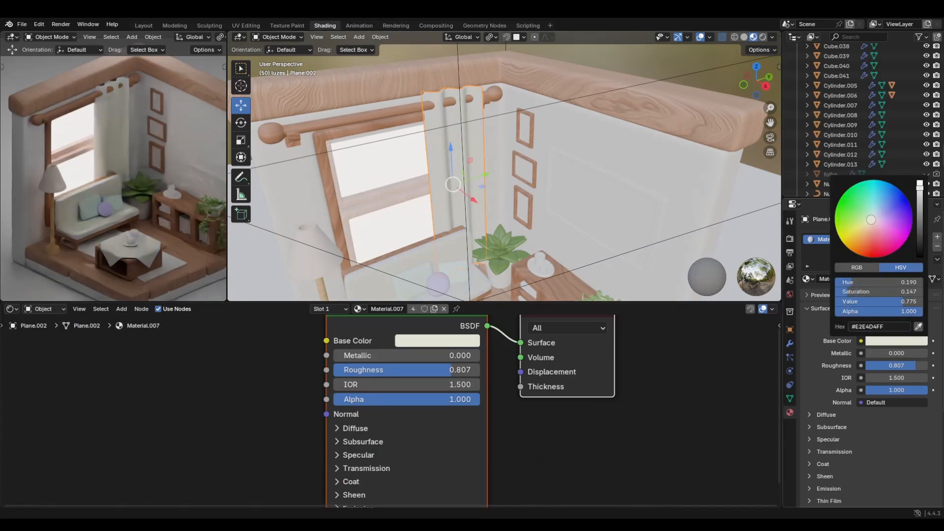
pyautogui.hotkey('ctrl', 'z')
pyautogui.hotkey('ctrl', 'z')
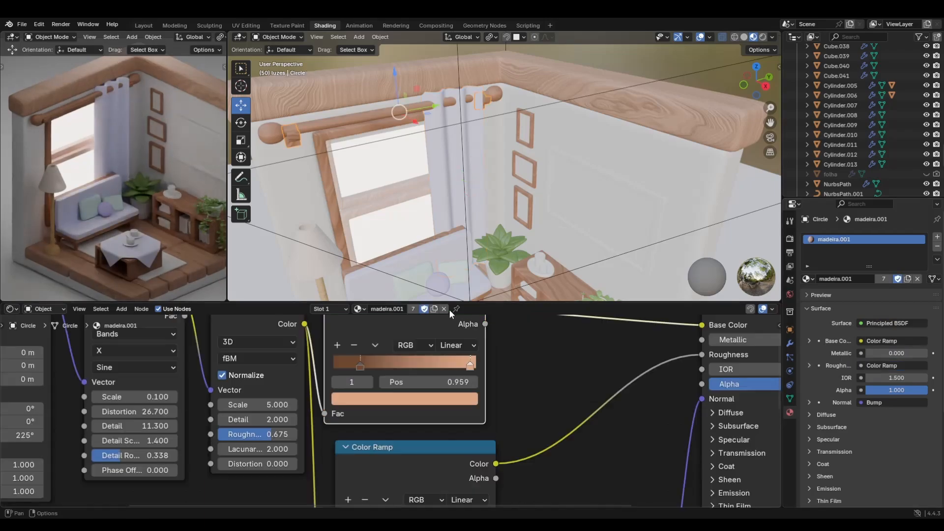
# Make the curtain's material a separate single-user copy and rename it cortina
pyautogui.click(457, 184)
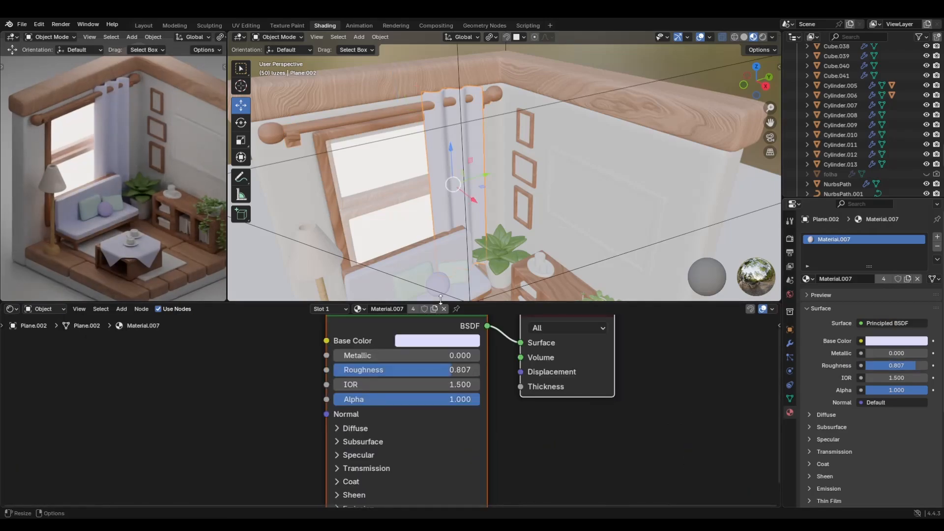
pyautogui.doubleClick(391, 309)
pyautogui.write('d')
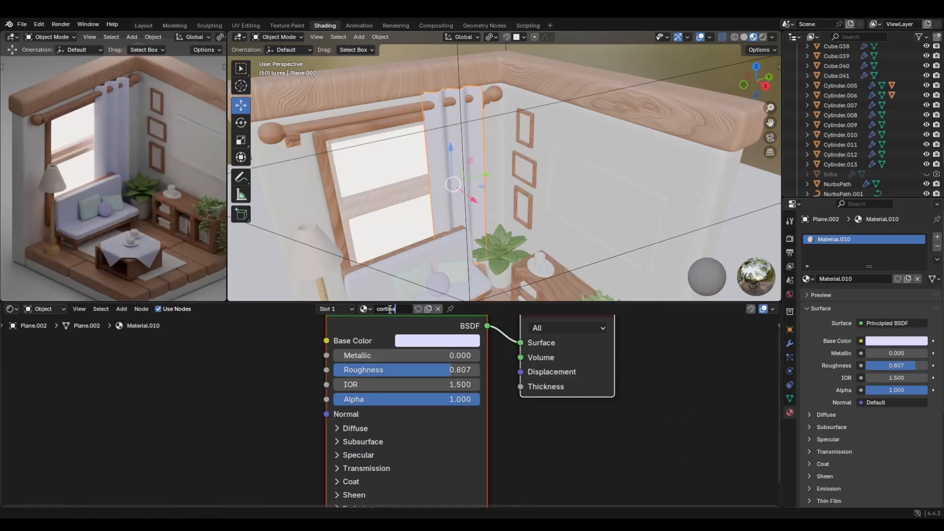
pyautogui.write('ortina')
pyautogui.press('Return')
# Try pale green, light blue and pale yellow-green base colors on the curtain's cortina material
pyautogui.click(899, 343)
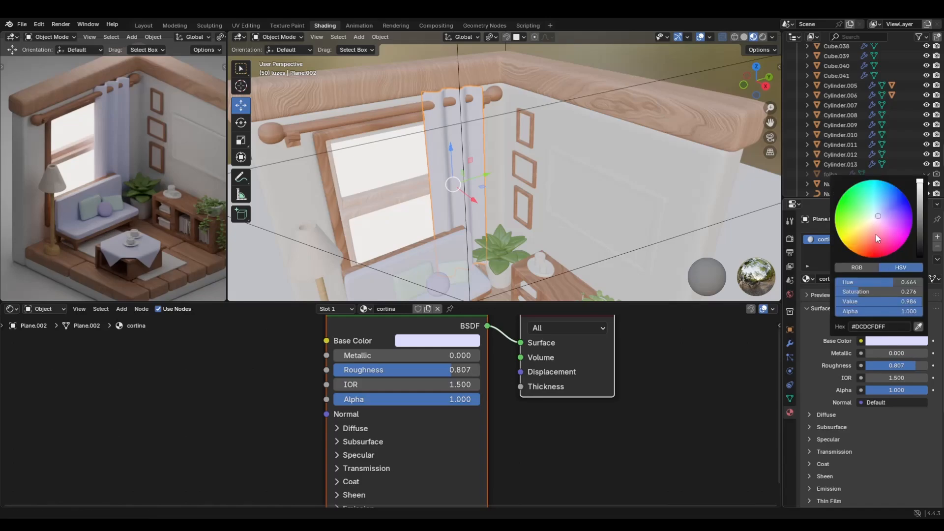
pyautogui.click(868, 218)
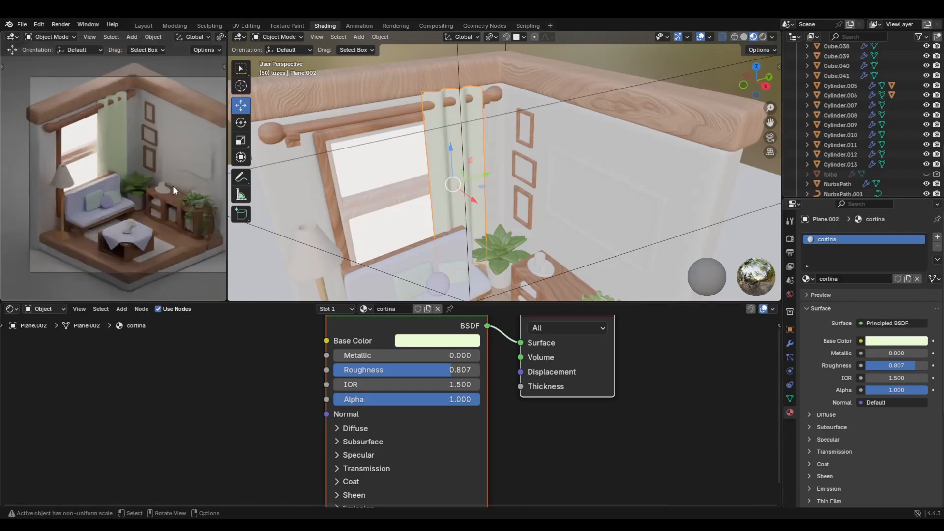
pyautogui.click(893, 341)
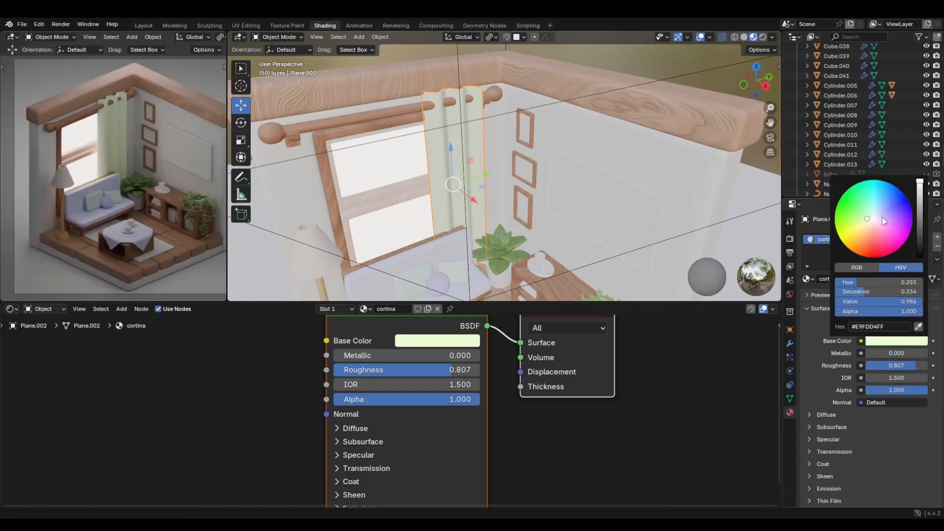
pyautogui.moveTo(885, 221); pyautogui.dragTo(880, 209)
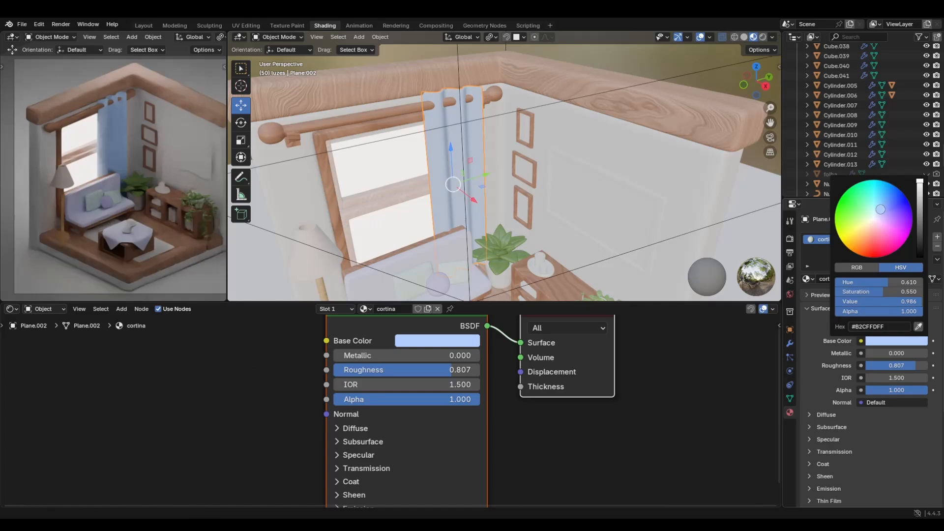
pyautogui.click(868, 225)
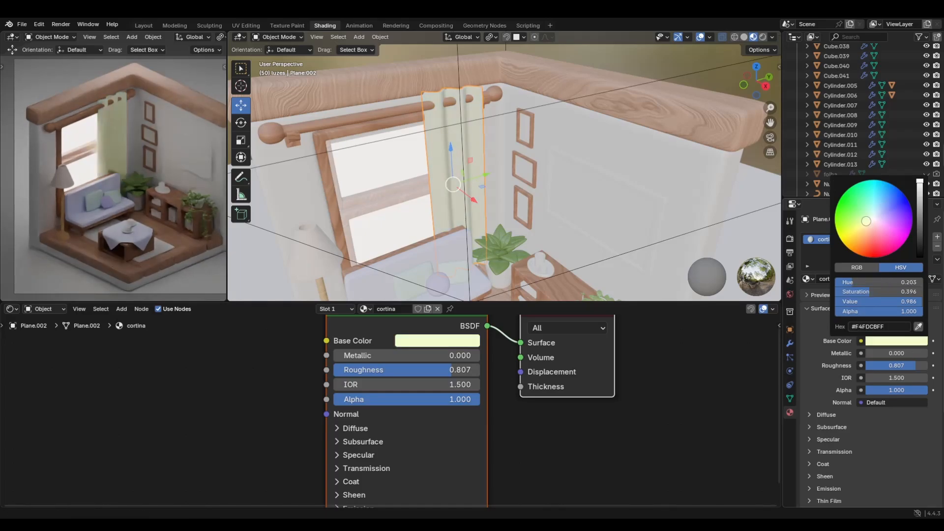
# Set the cortina material's base color to warm cream #FDF5DE and reduce its saturation to a near-white tone
pyautogui.click(871, 223)
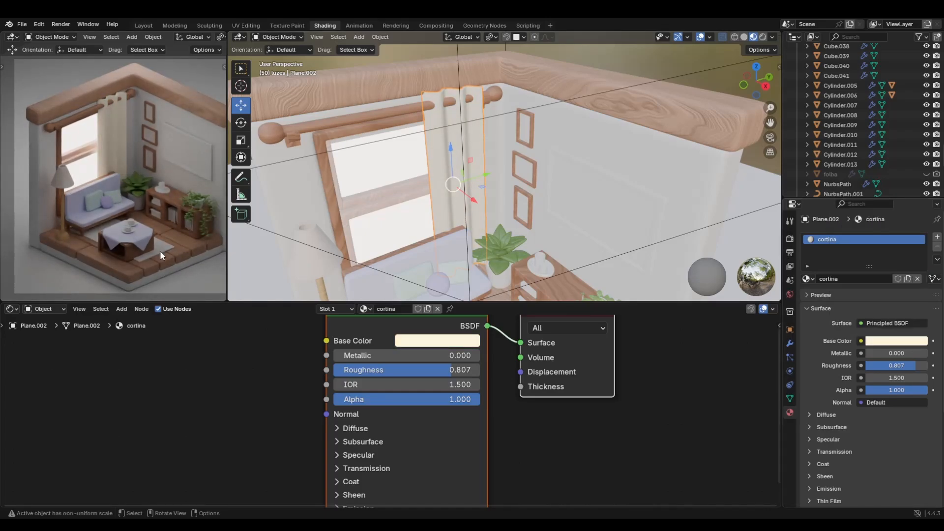
pyautogui.click(904, 341)
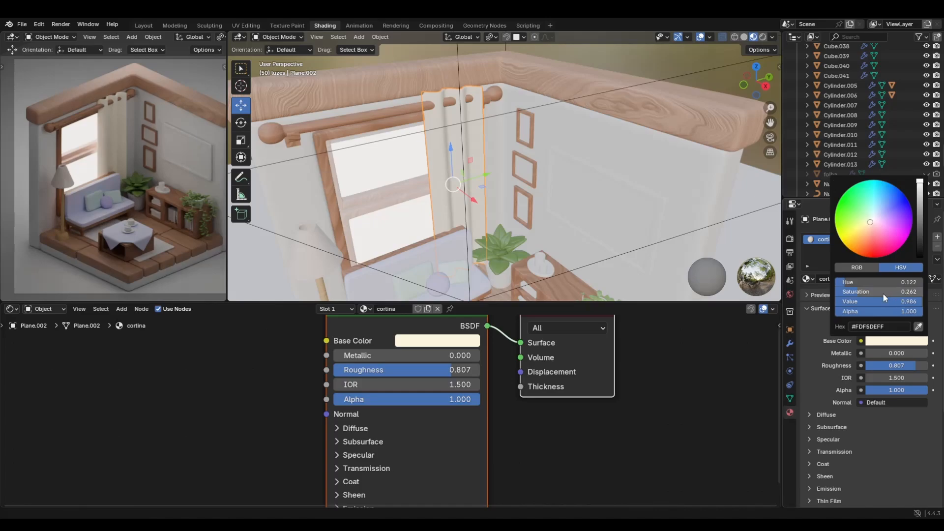
pyautogui.moveTo(883, 293); pyautogui.dragTo(870, 294)
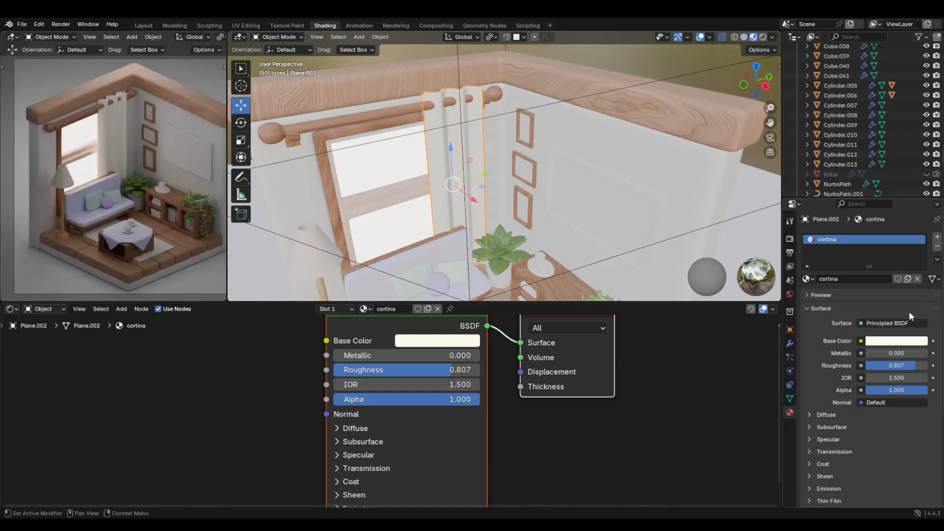
# Make the curtain material semi-transparent with alpha 0.583 and set its roughness to 0.917
pyautogui.moveTo(913, 390); pyautogui.dragTo(923, 366)
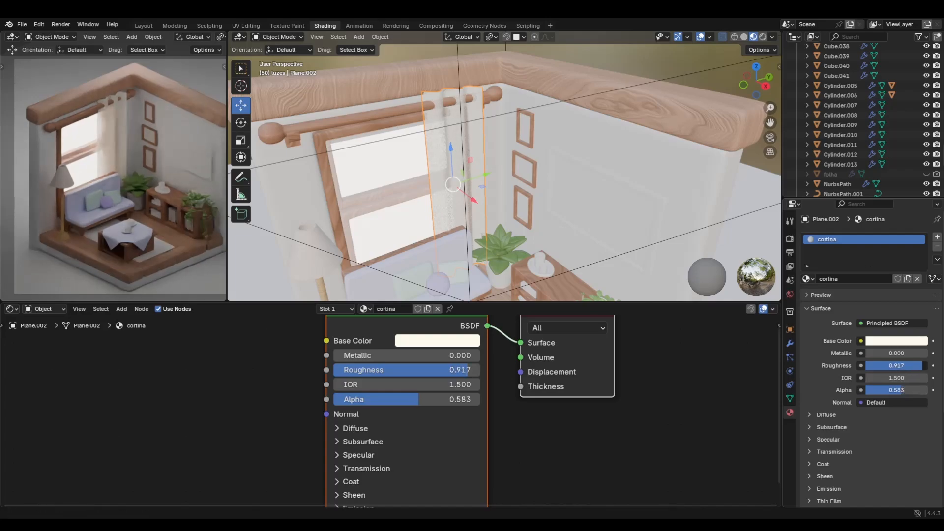
pyautogui.moveTo(394, 265); pyautogui.dragTo(426, 250, button='middle')
pyautogui.scroll(-3, 426, 251)
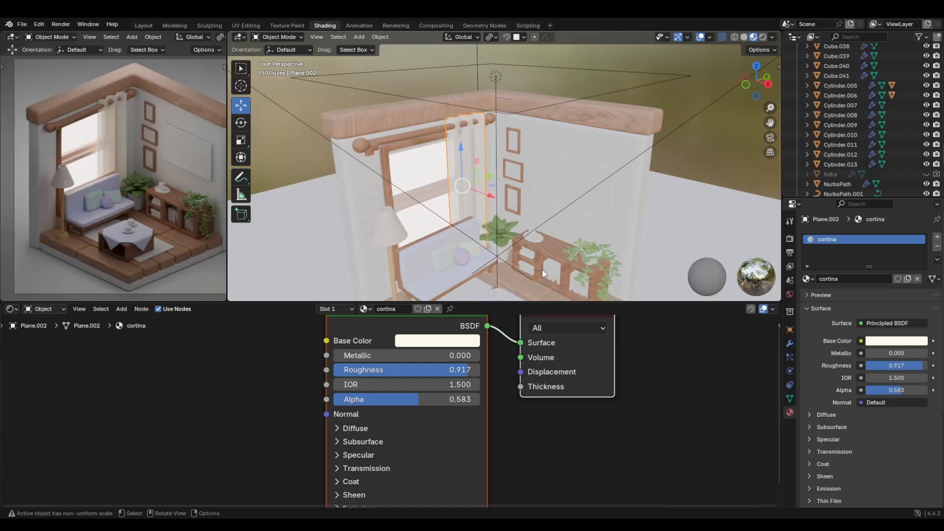
# Assign the existing cortina material to the tablecloth on the coffee table
pyautogui.keyDown('shift'); pyautogui.moveTo(521, 268); pyautogui.dragTo(479, 240, button='middle'); pyautogui.keyUp('shift')
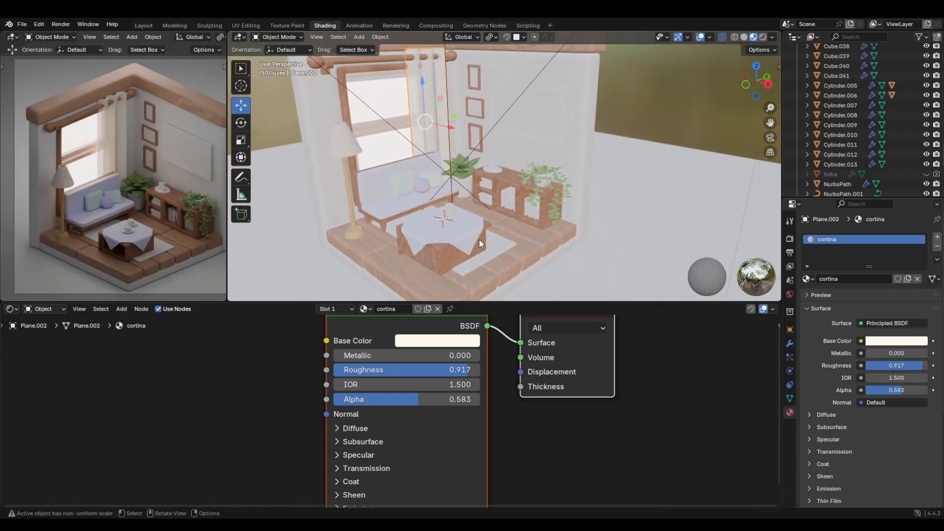
pyautogui.click(475, 248)
pyautogui.click(910, 342)
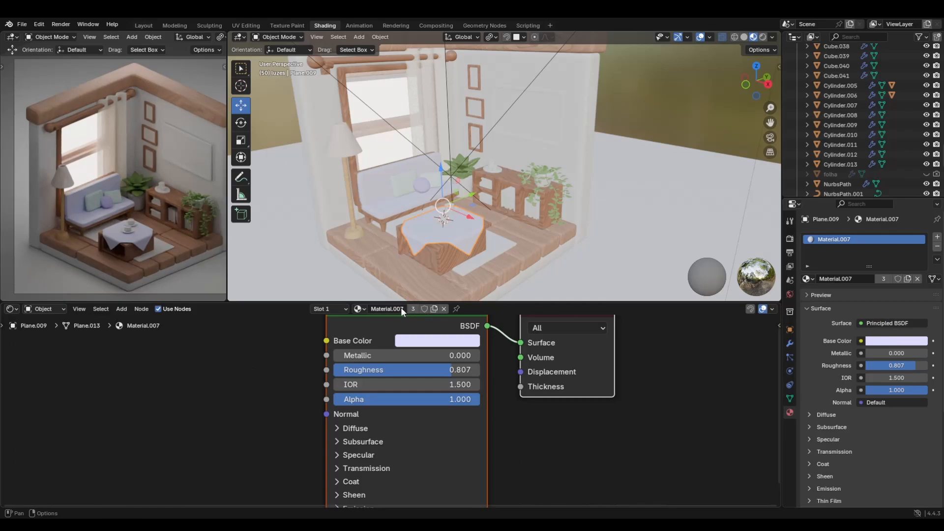
pyautogui.click(807, 279)
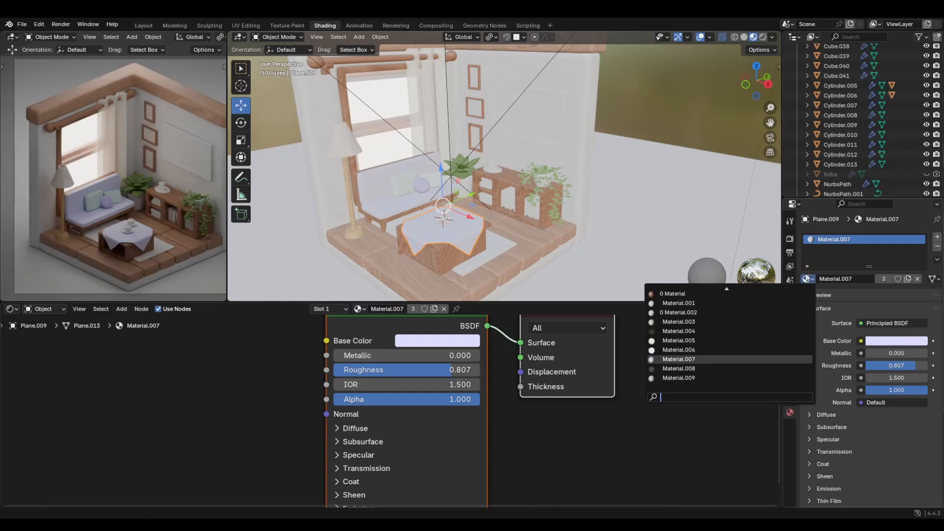
pyautogui.scroll(5, 751, 344)
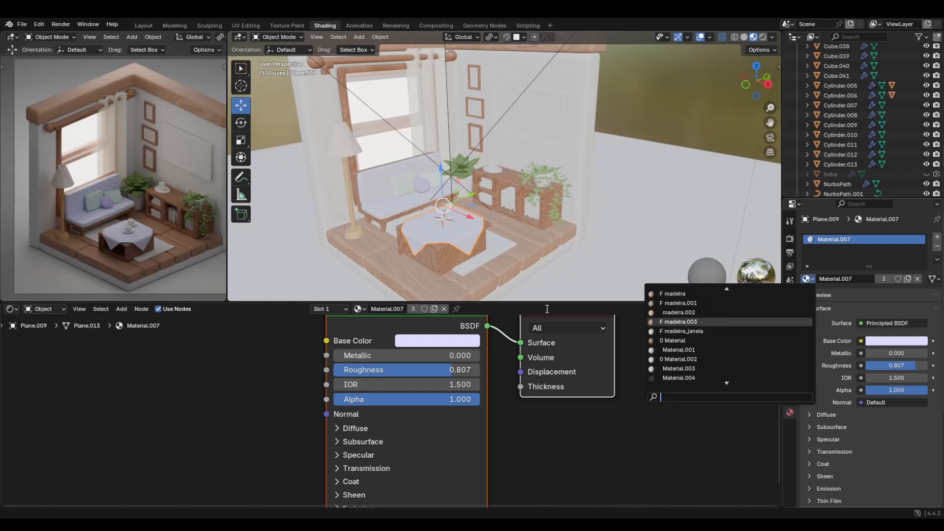
pyautogui.click(437, 127)
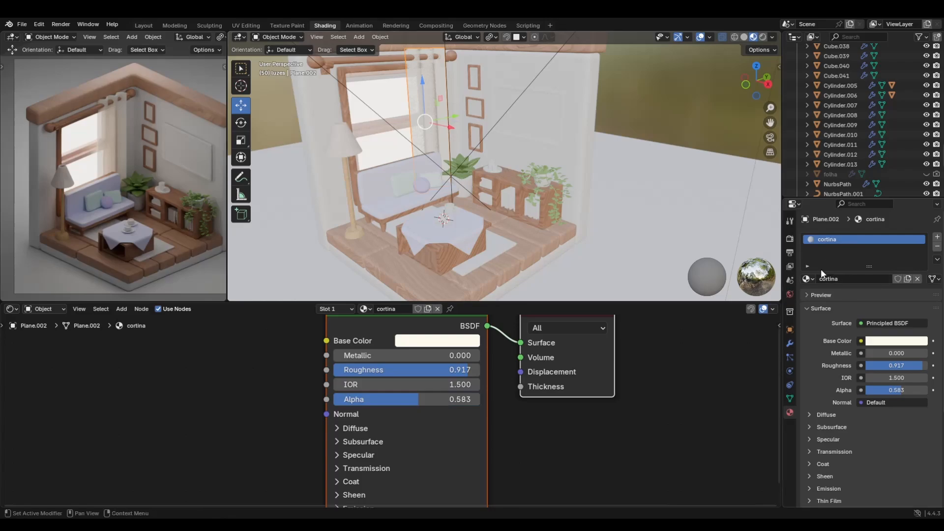
pyautogui.click(428, 231)
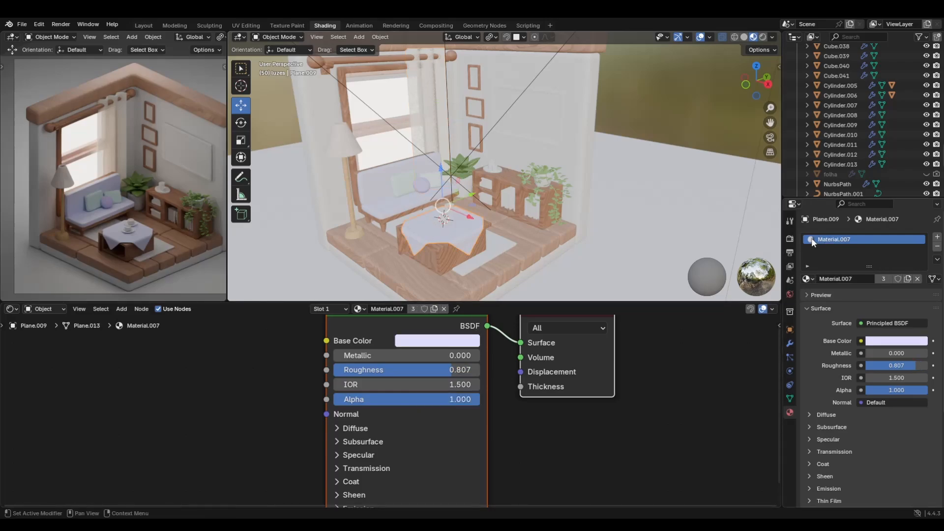
pyautogui.click(807, 279)
pyautogui.write('cor')
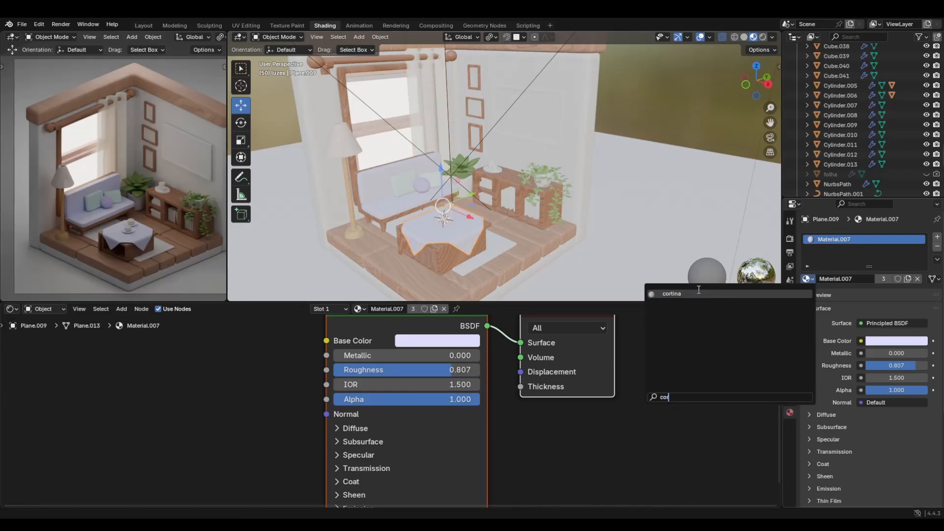
pyautogui.click(698, 293)
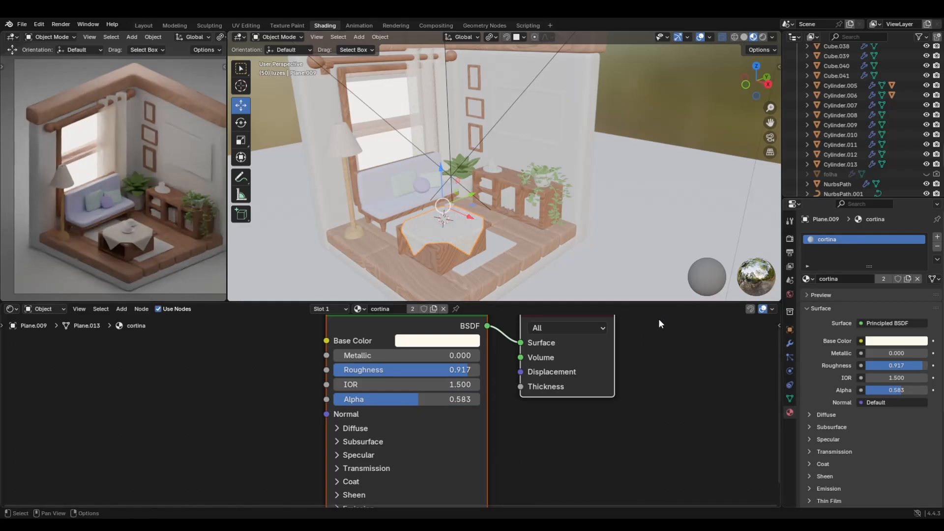
# Make the tablecloth's material a separate single-user copy and rename it toalha
pyautogui.click(434, 309)
pyautogui.click(398, 308)
pyautogui.write('toalh')
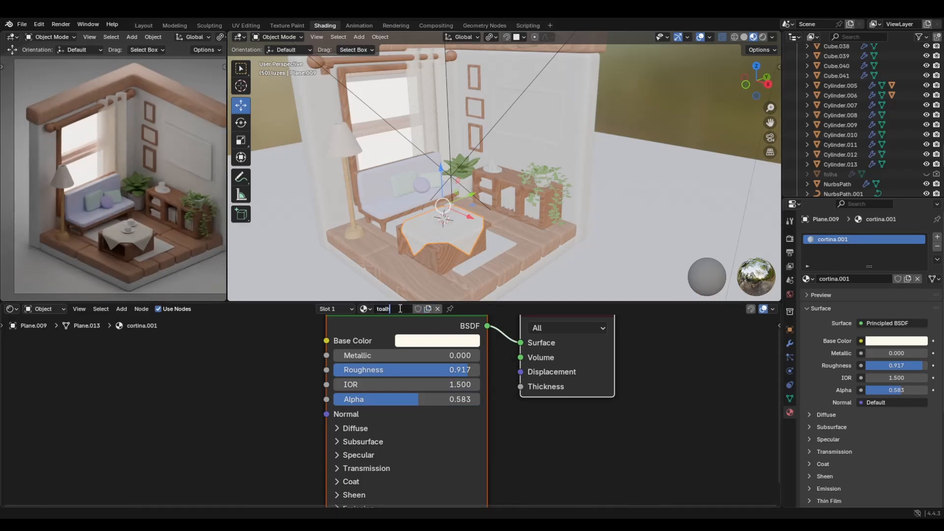
pyautogui.write('a')
pyautogui.press('Return')
# Make the toalha material nearly opaque by setting its alpha to 0.913
pyautogui.moveTo(906, 392); pyautogui.dragTo(937, 392)
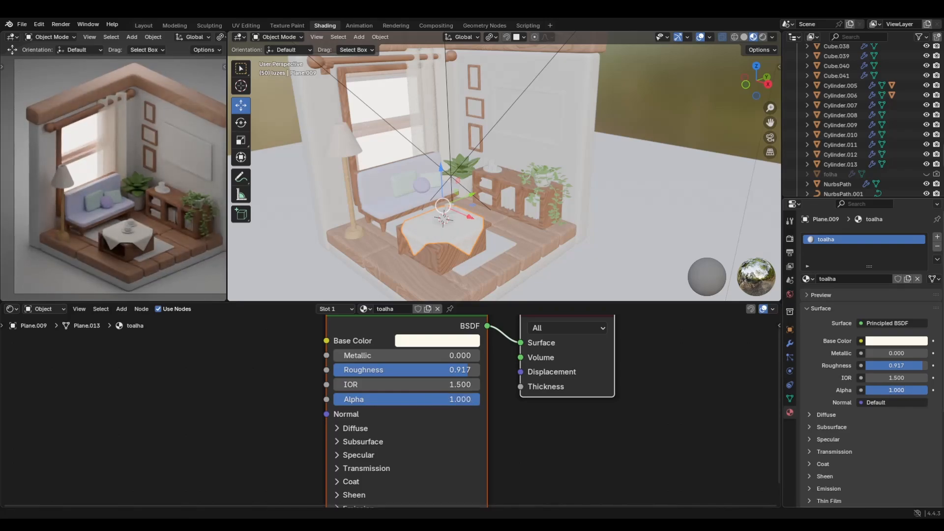
pyautogui.moveTo(937, 392); pyautogui.dragTo(922, 392)
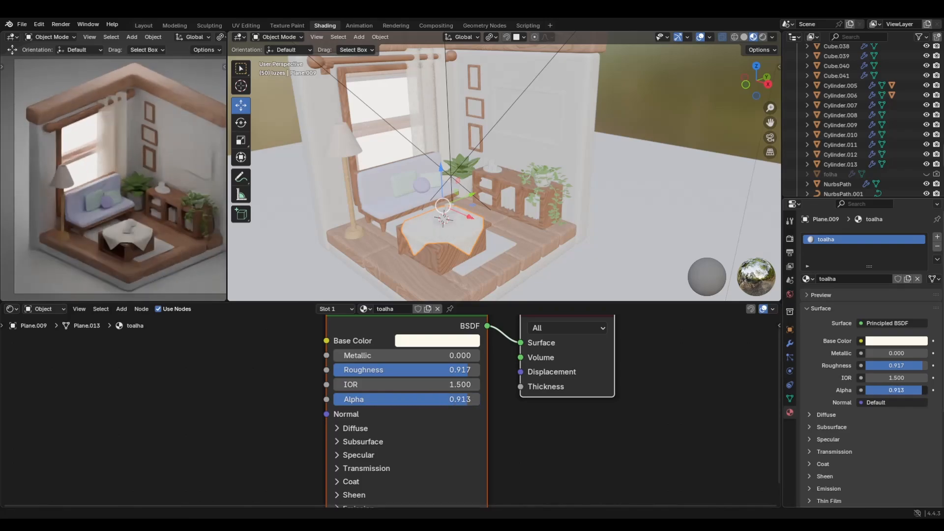
pyautogui.scroll(2, 129, 268)
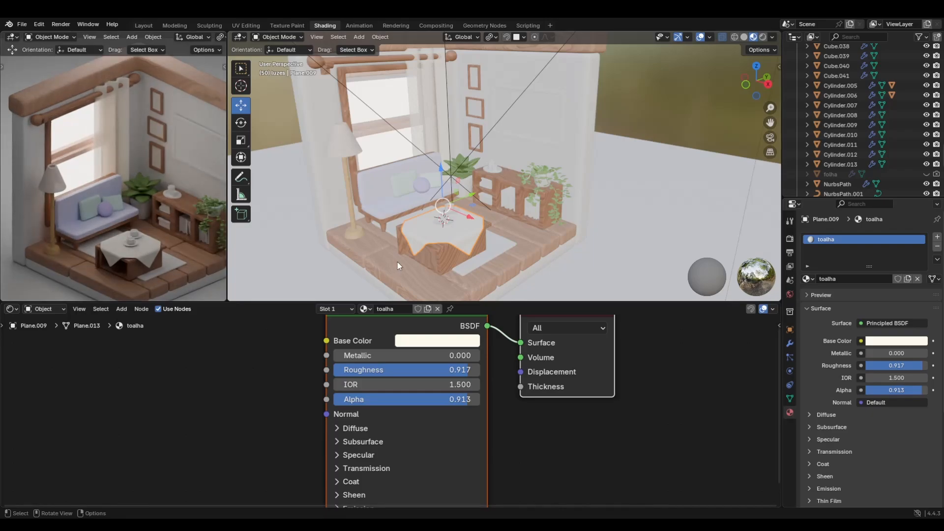
# Assign the existing cortina material to the rug under the coffee table
pyautogui.scroll(4, 453, 246)
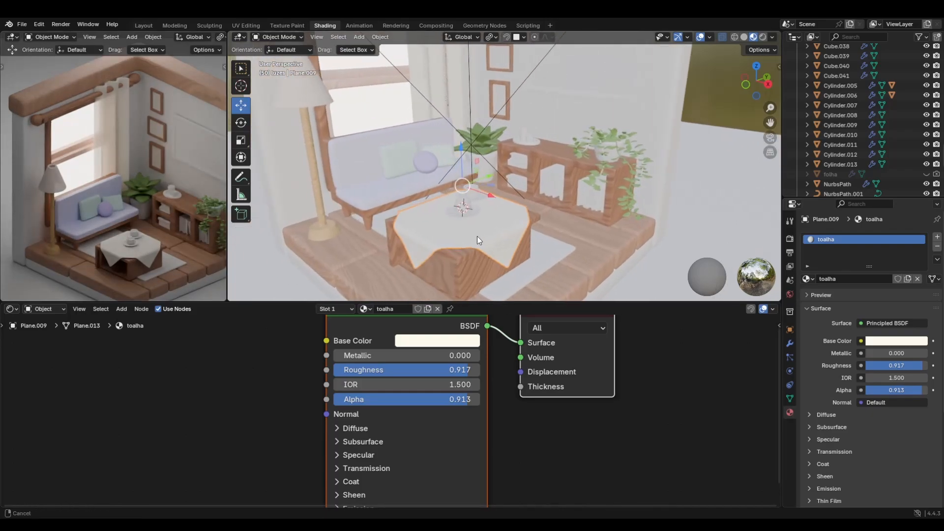
pyautogui.click(543, 276)
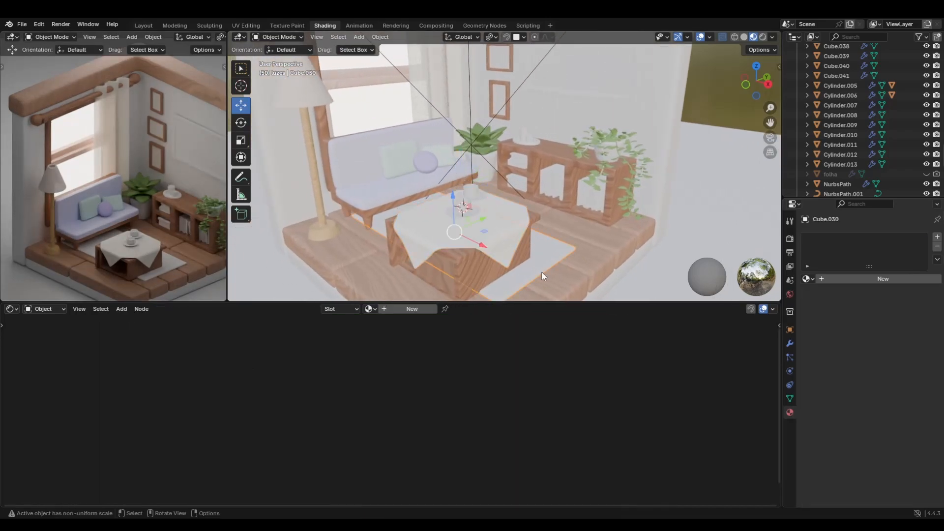
pyautogui.click(374, 309)
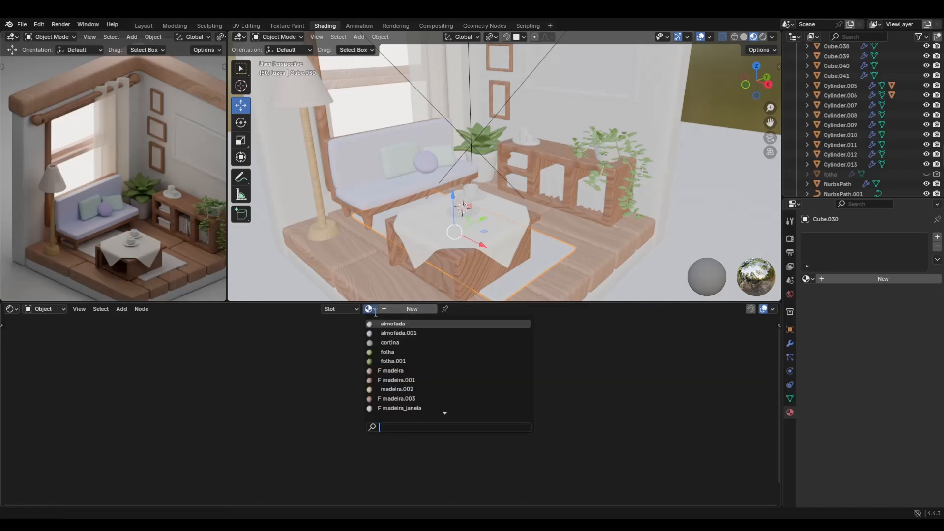
pyautogui.write('cor')
pyautogui.click(418, 325)
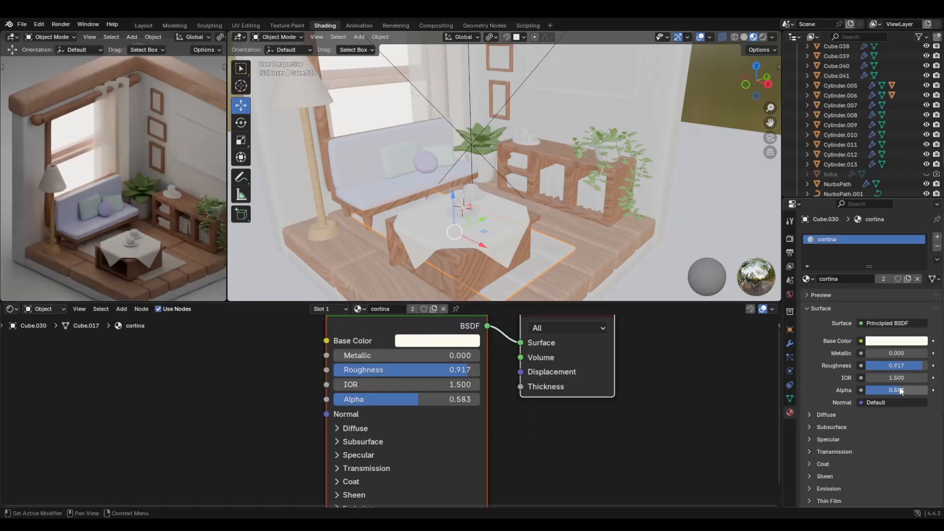
# Make the rug's material a separate single-user copy and rename it tapete
pyautogui.click(434, 309)
pyautogui.click(384, 309)
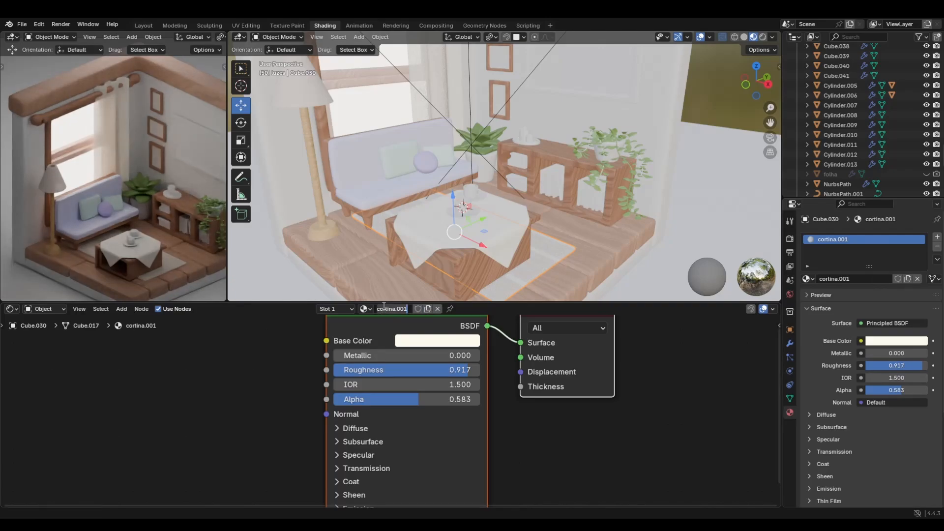
pyautogui.write('tapete')
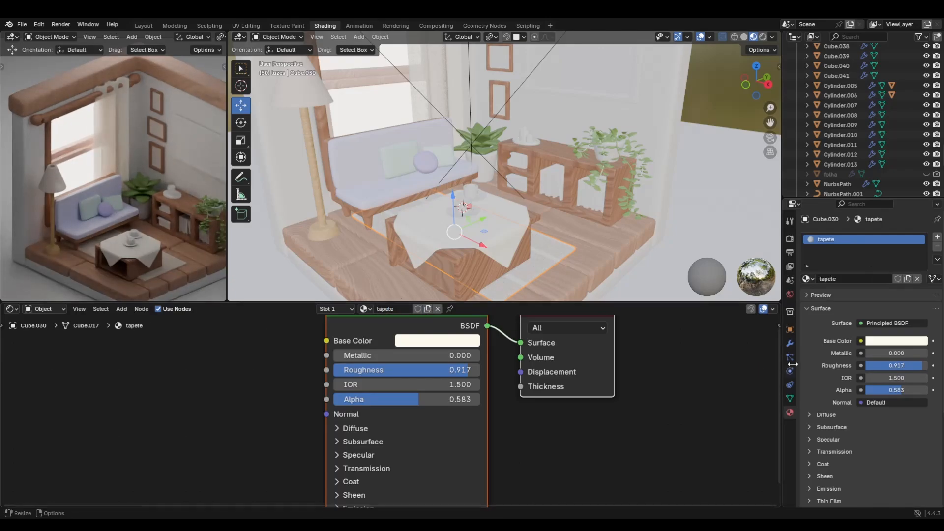
# Change the tapete material's base color to a pale yellow-green
pyautogui.click(899, 342)
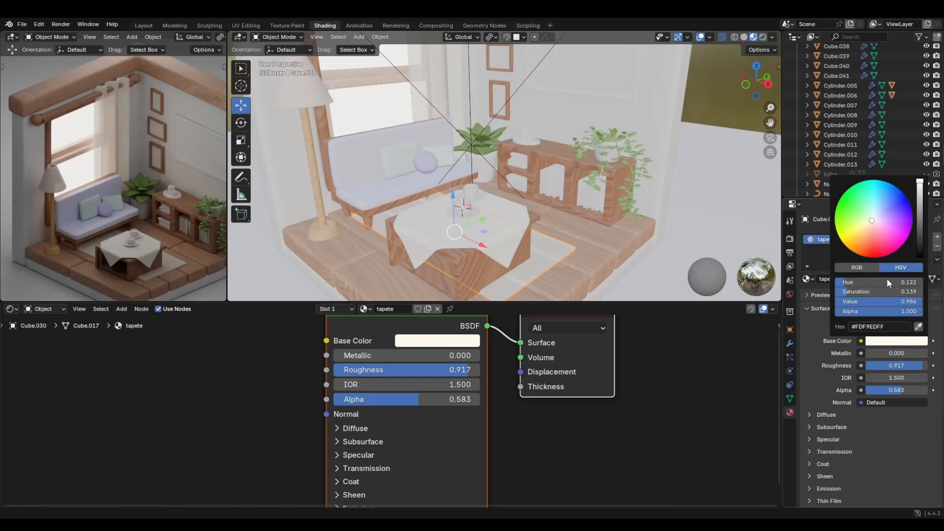
pyautogui.click(864, 222)
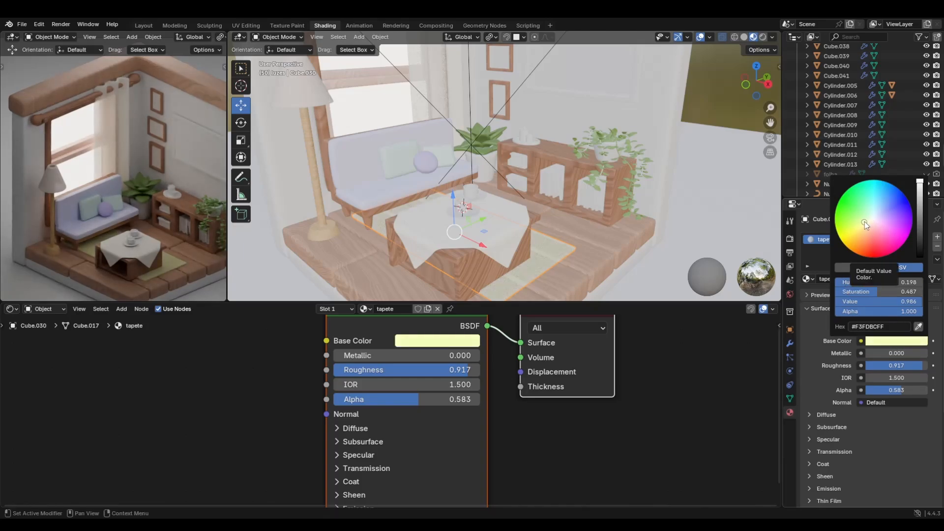
pyautogui.click(867, 222)
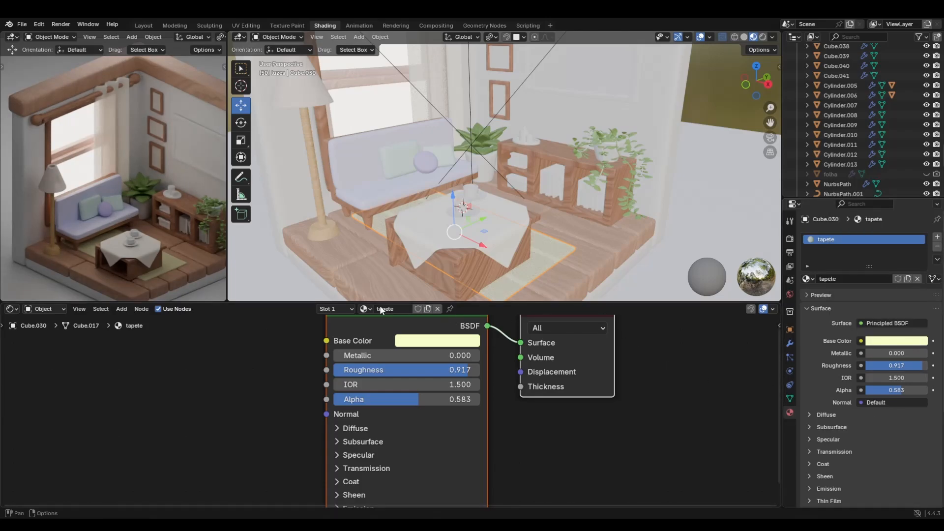
# Try light blue and pale pink tints on the sofa upholstery, settling on pale lilac #ECE0FD as its base color
pyautogui.click(399, 167)
pyautogui.moveTo(390, 202); pyautogui.dragTo(497, 199, button='middle')
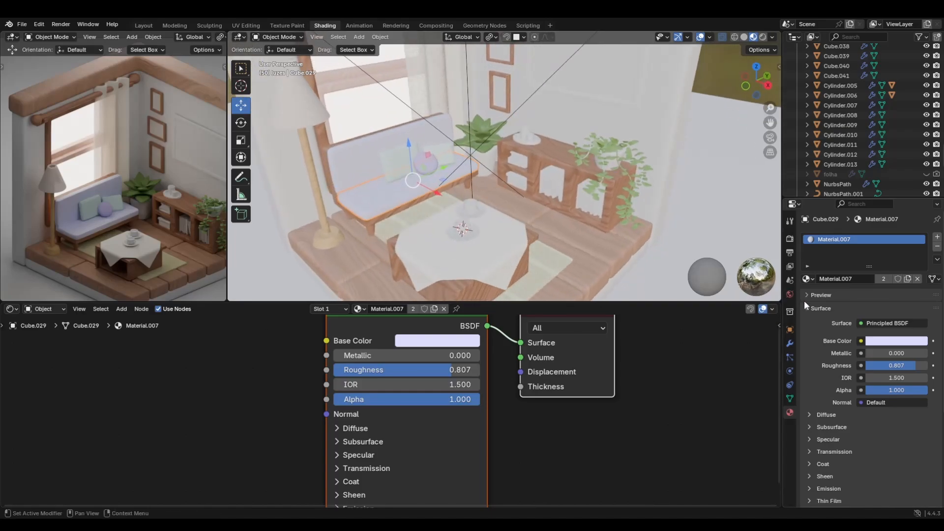
pyautogui.click(891, 344)
pyautogui.click(877, 213)
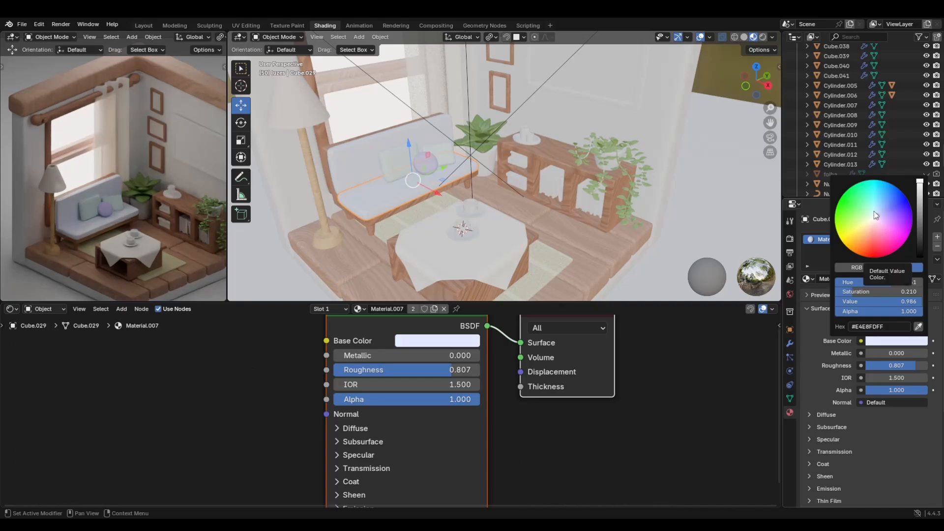
pyautogui.moveTo(875, 211); pyautogui.dragTo(876, 214)
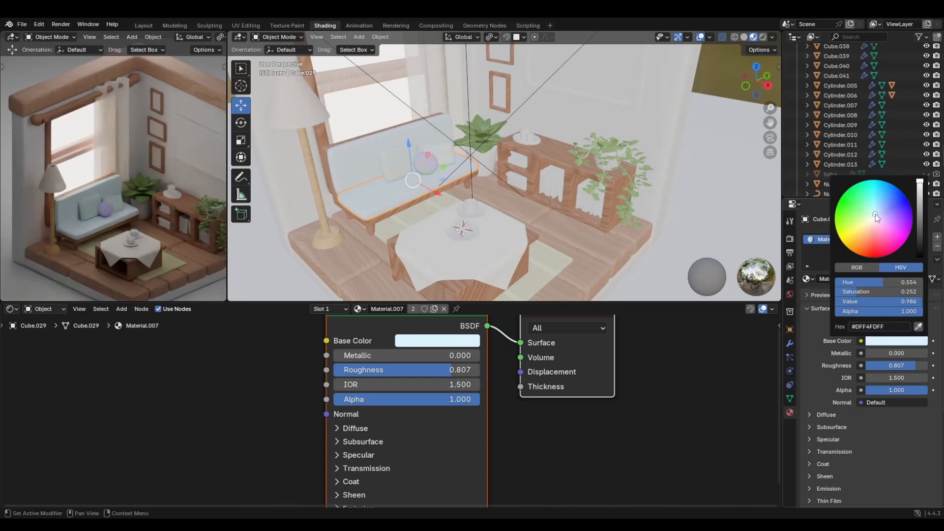
pyautogui.moveTo(878, 220); pyautogui.dragTo(876, 218)
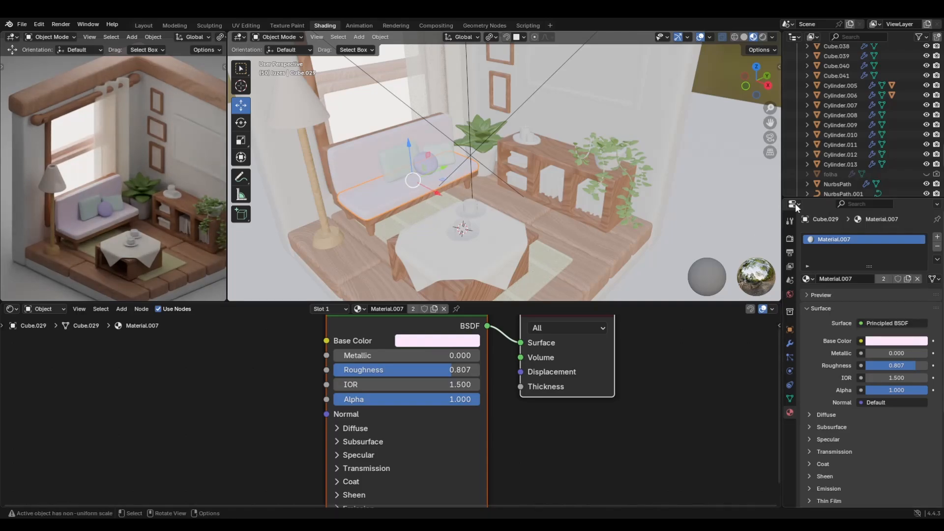
pyautogui.click(897, 341)
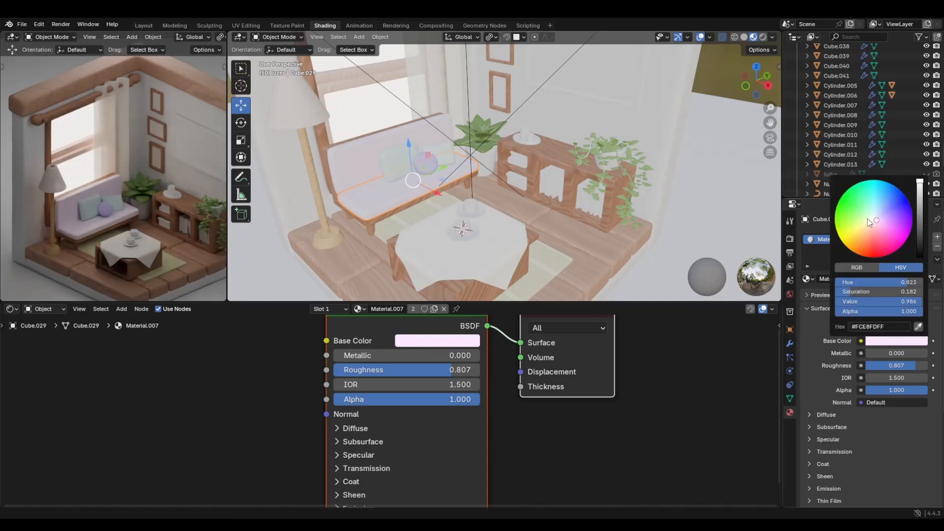
pyautogui.moveTo(875, 217); pyautogui.dragTo(878, 218)
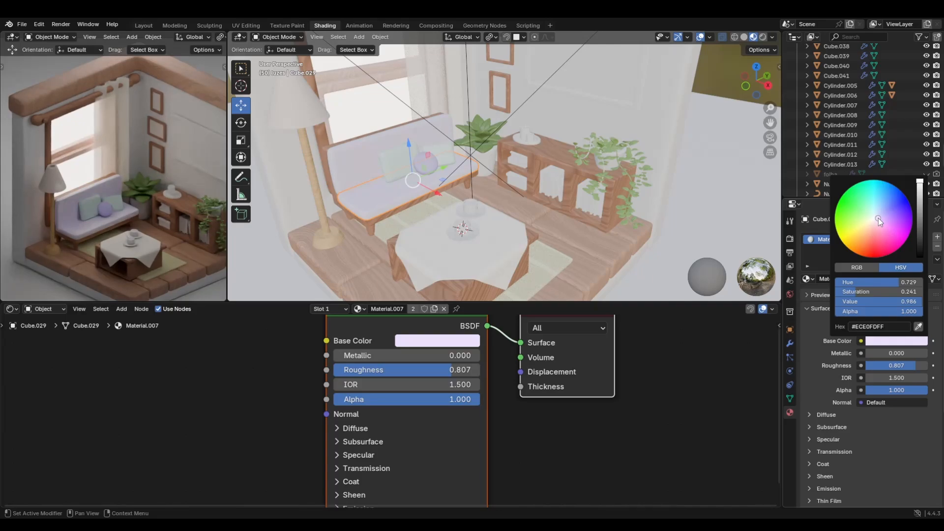
# Try linking the sofa pillows' almofada material to the rug
pyautogui.click(400, 162)
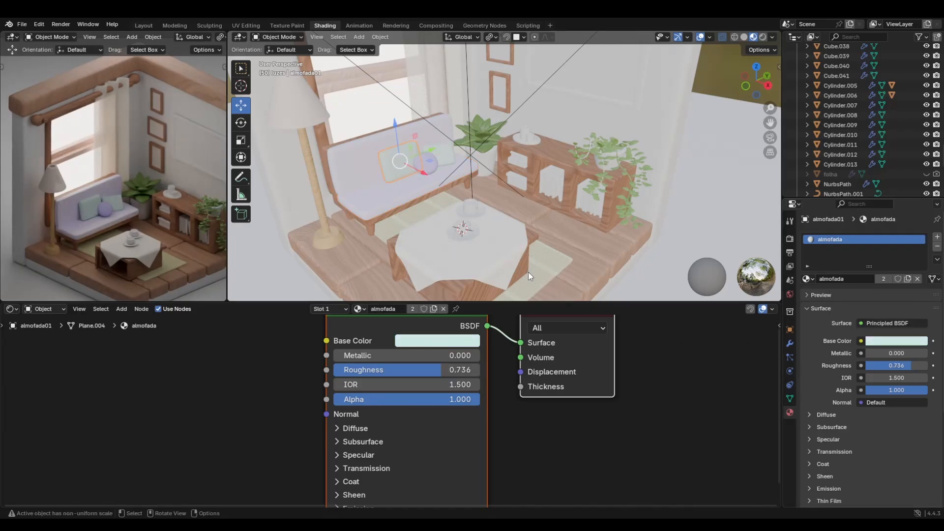
pyautogui.click(396, 167)
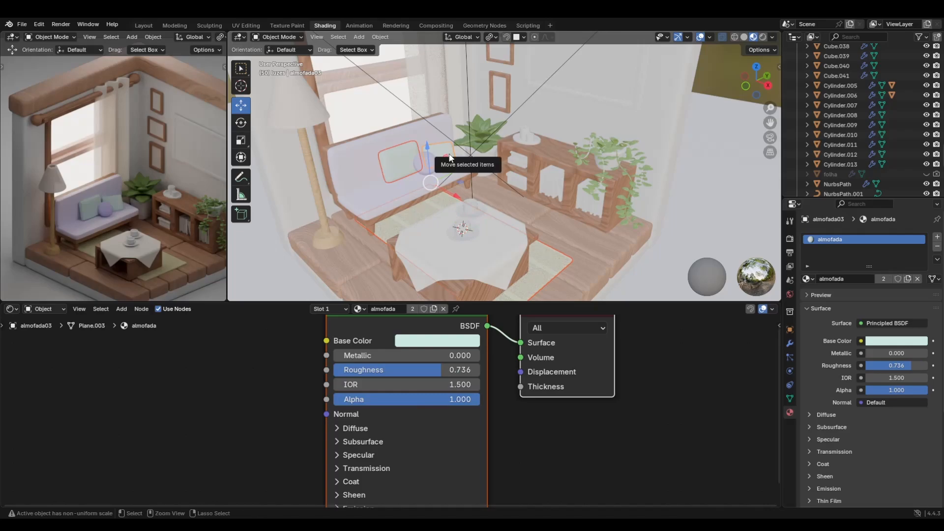
pyautogui.hotkey('ctrl', 'l')
pyautogui.click(448, 153)
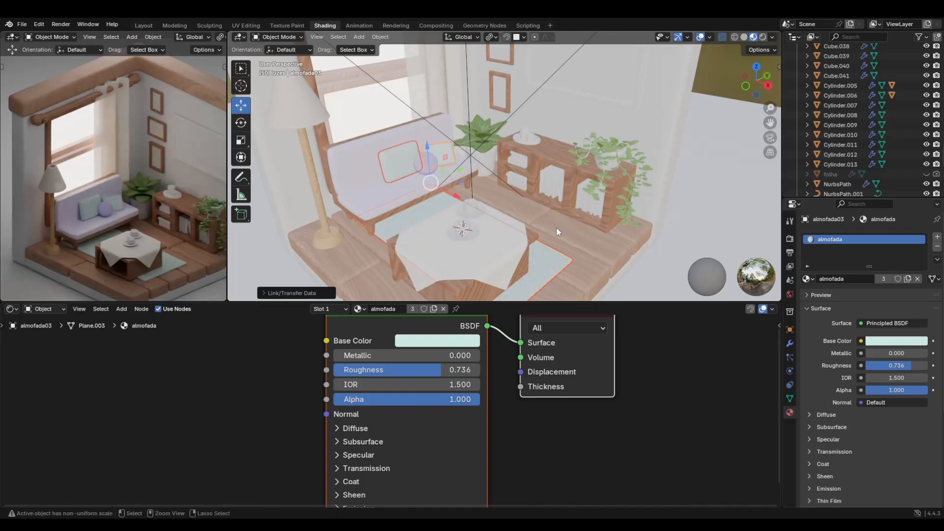
pyautogui.hotkey('ctrl', 'z')
pyautogui.hotkey('ctrl', 'z')
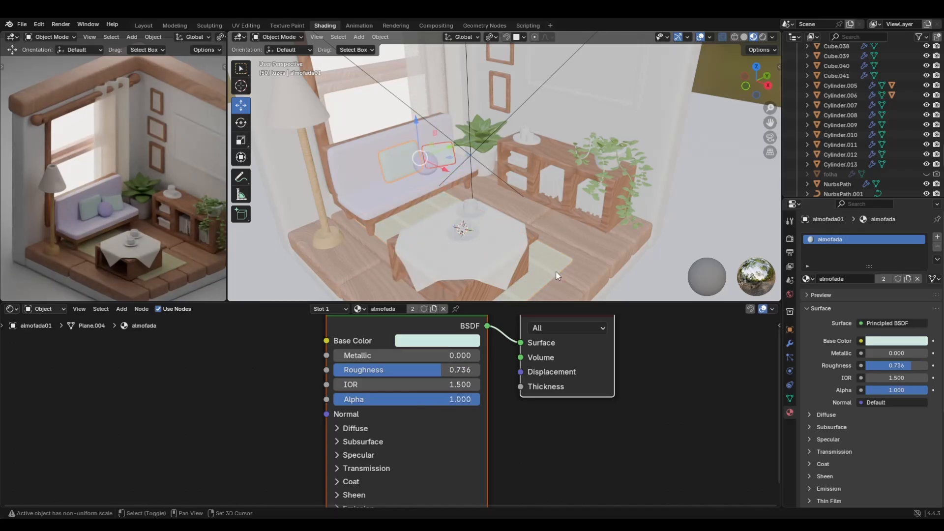
# Try linking the rug's tapete material to the two square sofa pillows
pyautogui.keyDown('shift'); pyautogui.click(557, 276); pyautogui.keyUp('shift')
pyautogui.hotkey('ctrl', 'l')
pyautogui.click(556, 271)
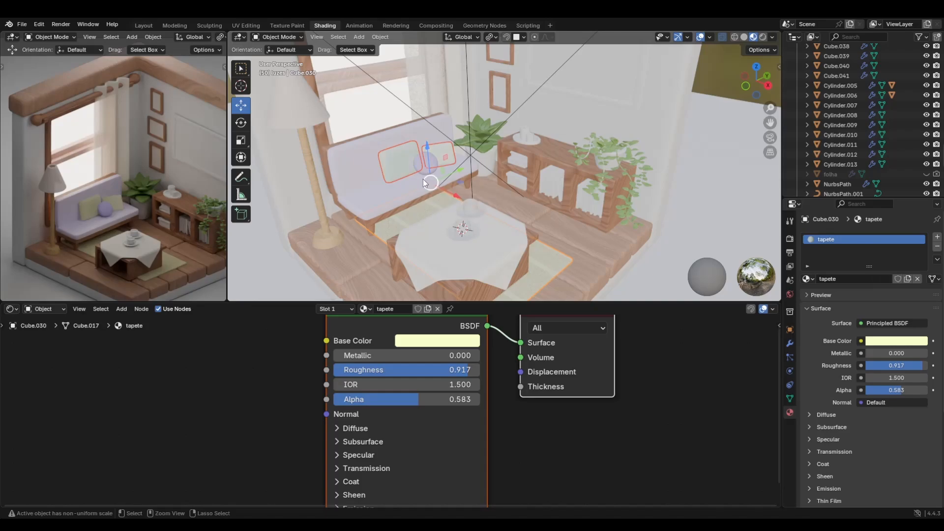
# Create a new material for the front saucer on the coffee table
pyautogui.moveTo(505, 204); pyautogui.dragTo(515, 238, button='middle')
pyautogui.scroll(3, 515, 234)
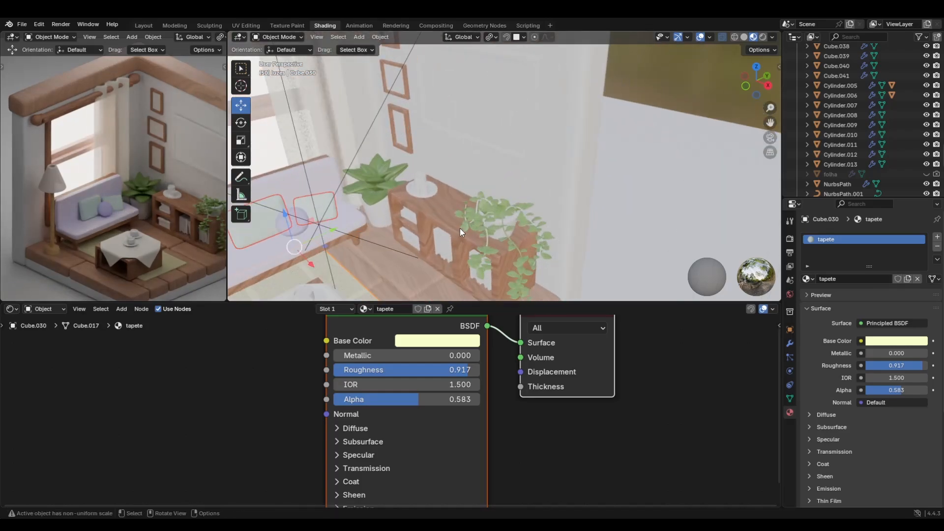
pyautogui.keyDown('shift'); pyautogui.moveTo(459, 229); pyautogui.dragTo(507, 197, button='middle'); pyautogui.keyUp('shift')
pyautogui.click(510, 178)
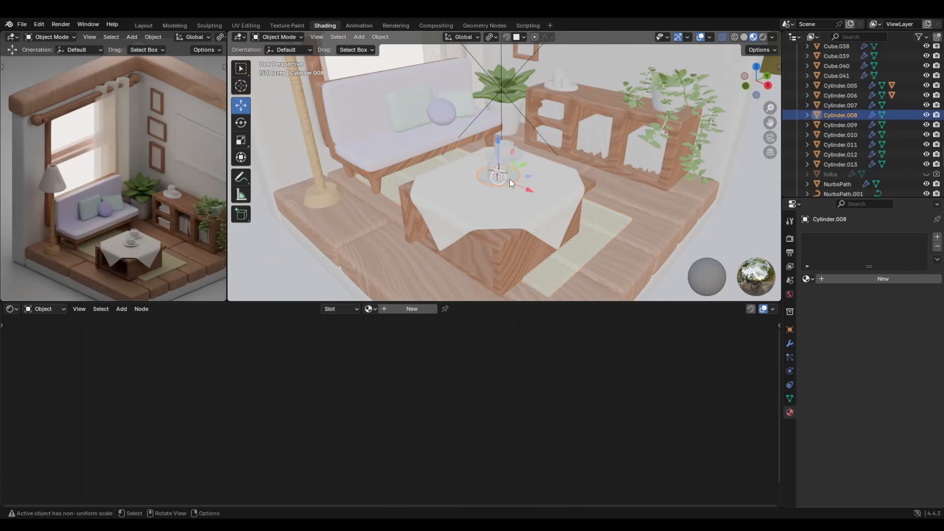
pyautogui.scroll(5, 438, 290)
pyautogui.click(887, 278)
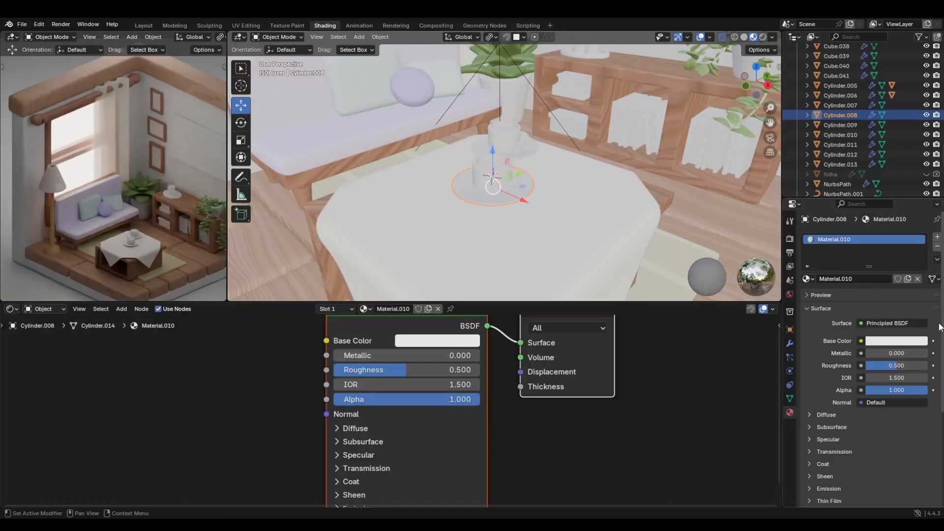
# Set the front saucer material's roughness to 0.185 and rename the material as cafe
pyautogui.moveTo(904, 363); pyautogui.dragTo(878, 364)
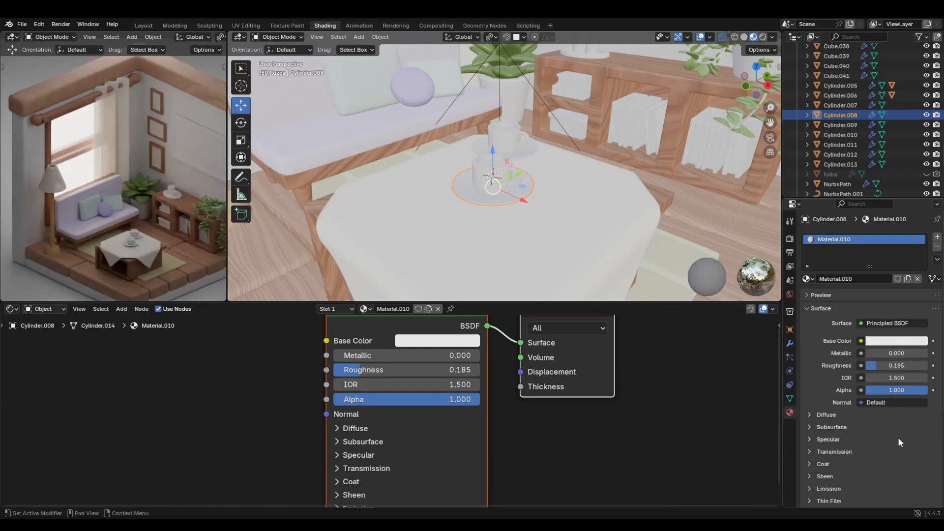
pyautogui.scroll(2, 520, 206)
pyautogui.moveTo(520, 206)
pyautogui.mouseDown(button='middle')
pyautogui.moveTo(546, 210)
pyautogui.moveTo(523, 211)
pyautogui.mouseUp(button='middle')
pyautogui.click(396, 306)
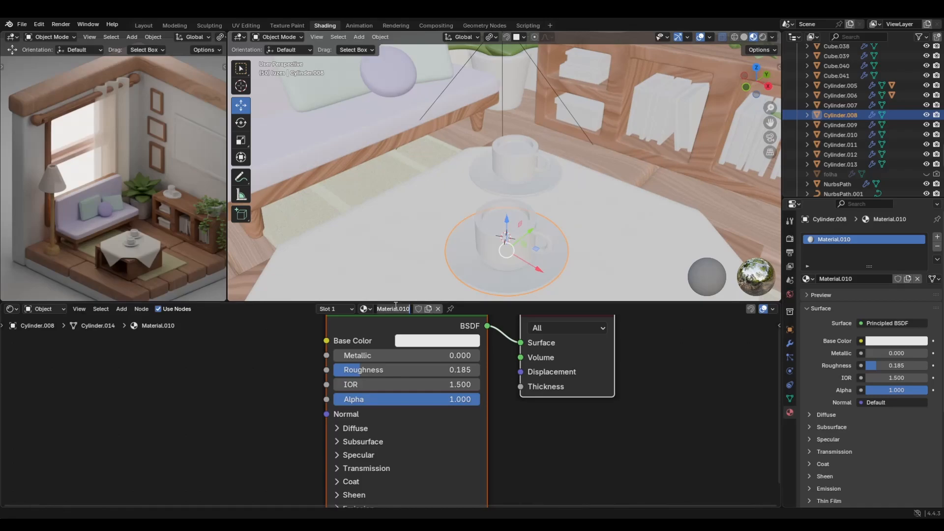
pyautogui.write('cafe')
pyautogui.press('Return')
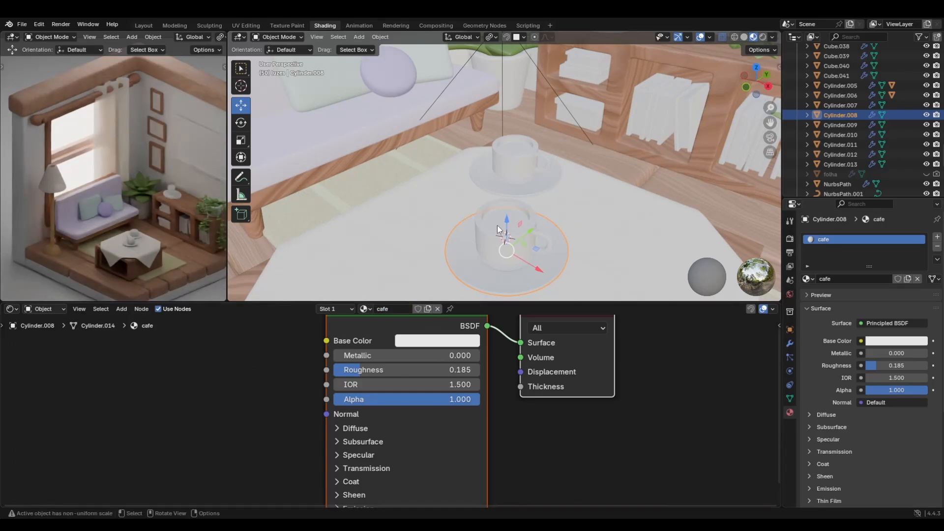
# Link the front saucer's cafe material to the rear saucer and both coffee cups
pyautogui.click(512, 170)
pyautogui.keyDown('shift'); pyautogui.click(521, 244); pyautogui.keyUp('shift')
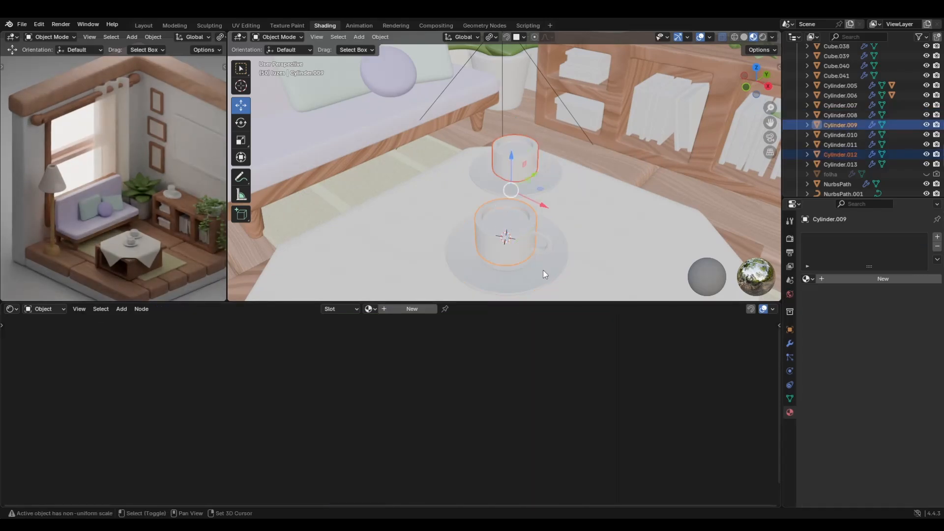
pyautogui.keyDown('shift'); pyautogui.click(545, 274); pyautogui.keyUp('shift')
pyautogui.keyDown('shift'); pyautogui.click(548, 182); pyautogui.keyUp('shift')
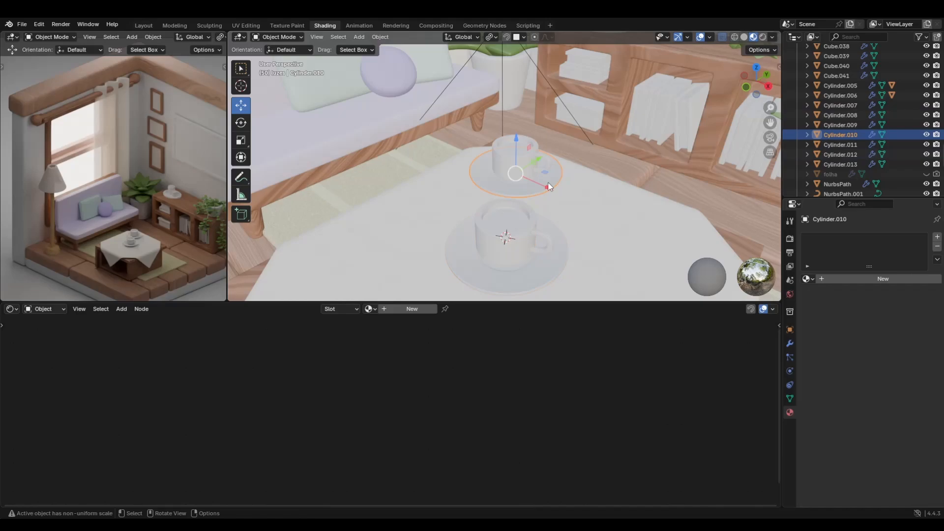
pyautogui.keyDown('shift'); pyautogui.click(506, 161); pyautogui.keyUp('shift')
pyautogui.keyDown('shift'); pyautogui.click(523, 241); pyautogui.keyUp('shift')
pyautogui.keyDown('shift'); pyautogui.click(547, 278); pyautogui.keyUp('shift')
pyautogui.hotkey('ctrl', 'l')
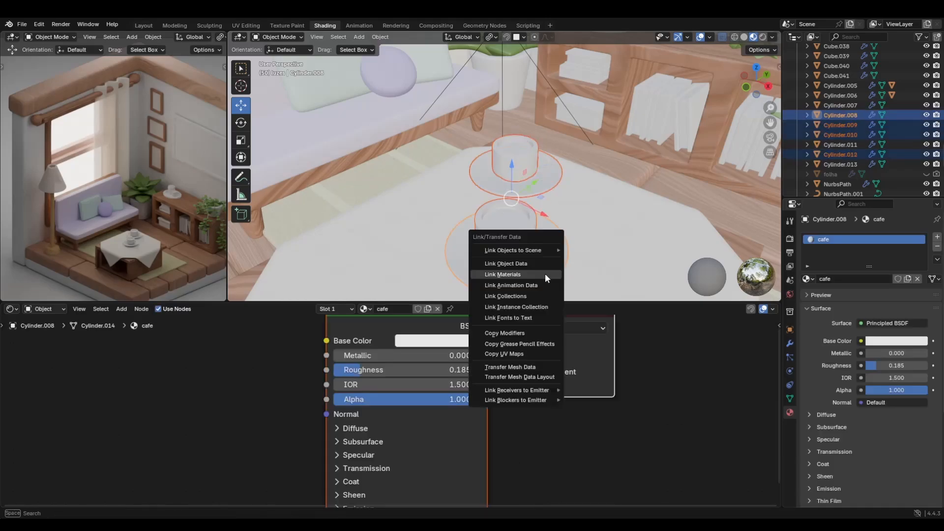
pyautogui.click(545, 274)
# Open the front cup's mesh for editing and turn off the Creases, Sharp and Seams edge overlays
pyautogui.click(501, 225)
pyautogui.moveTo(565, 177)
pyautogui.mouseDown(button='middle')
pyautogui.moveTo(553, 194)
pyautogui.moveTo(571, 184)
pyautogui.mouseUp(button='middle')
pyautogui.scroll(5, 560, 185)
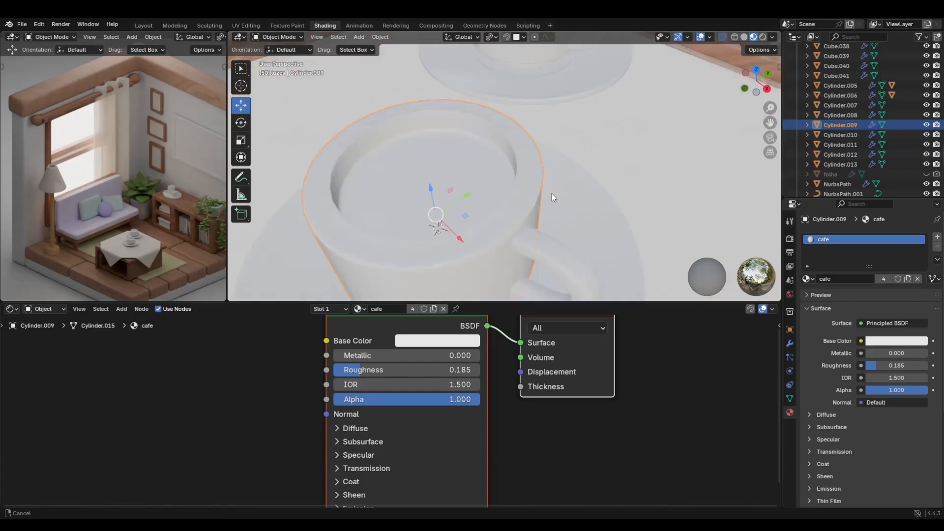
pyautogui.scroll(-5, 556, 192)
pyautogui.press('Tab')
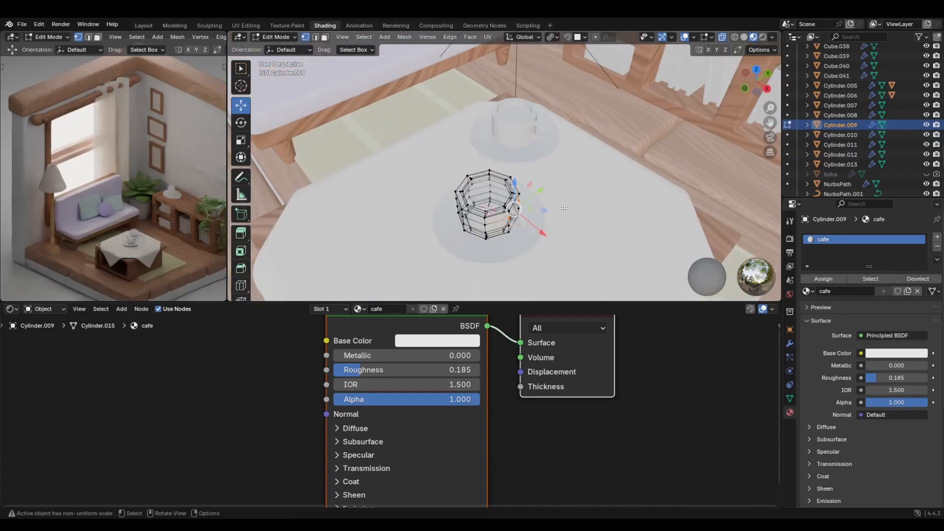
pyautogui.press('Tab')
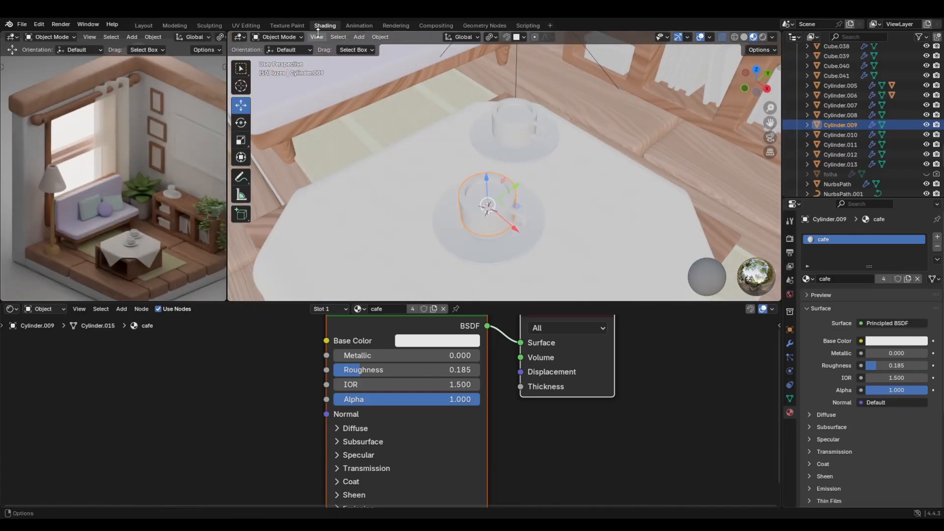
pyautogui.press('Tab')
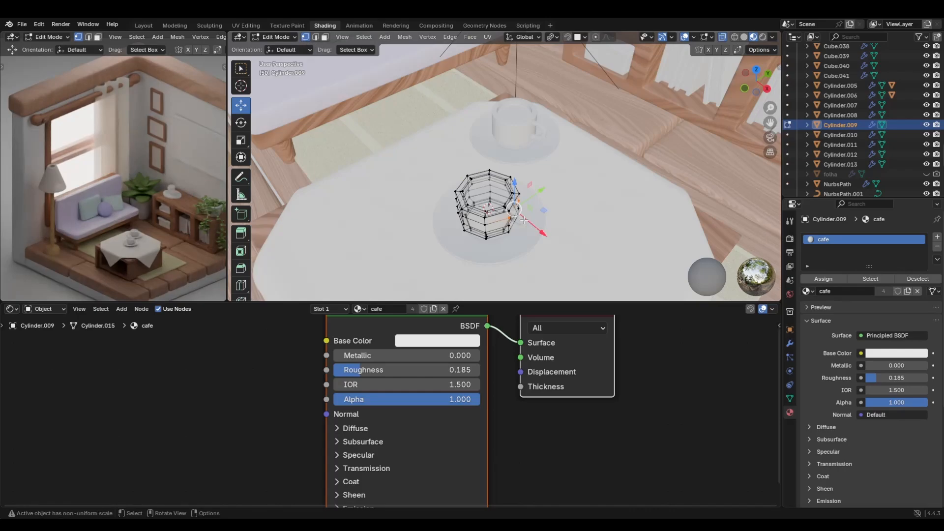
pyautogui.moveTo(502, 143); pyautogui.dragTo(532, 209, button='middle')
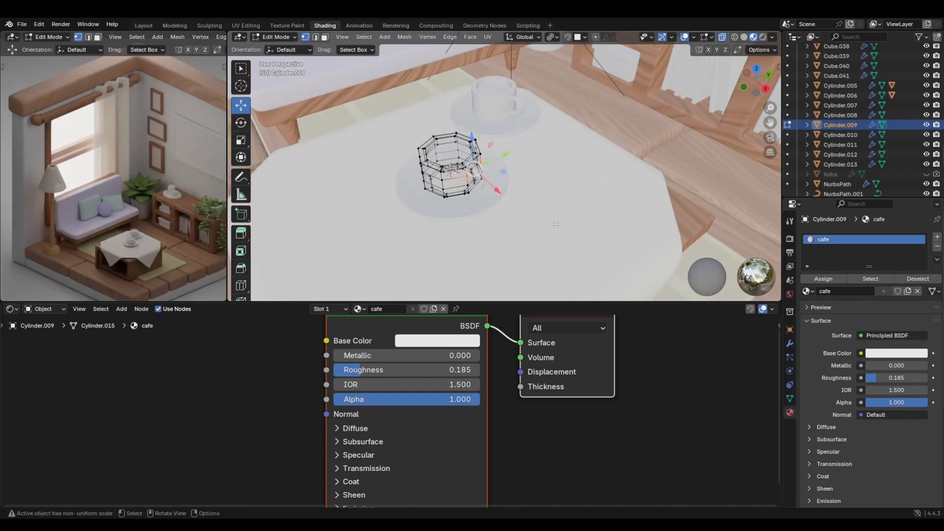
pyautogui.press('KP_Decimal')
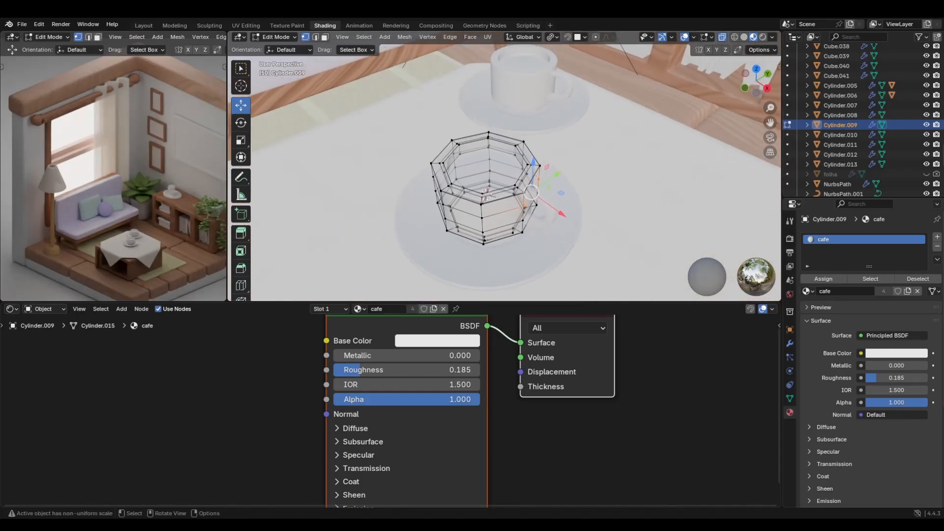
pyautogui.click(711, 37)
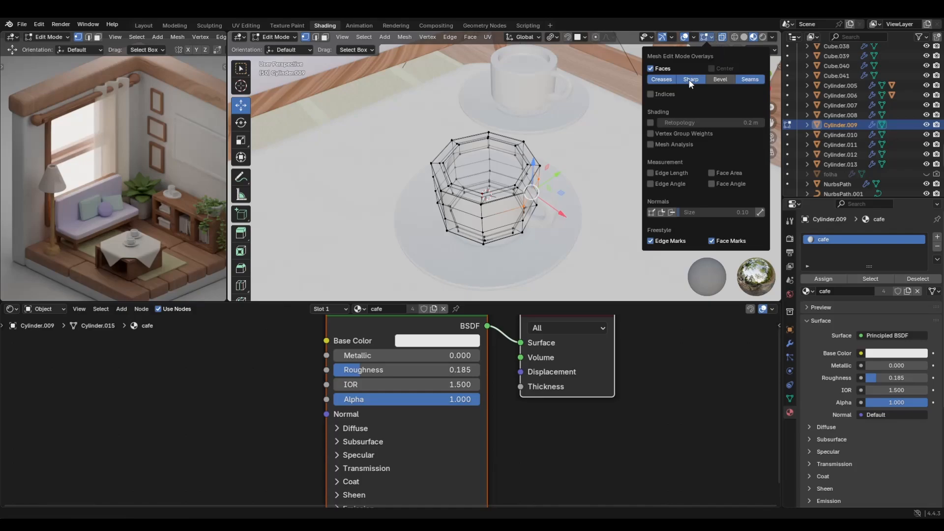
pyautogui.moveTo(691, 83); pyautogui.dragTo(701, 81)
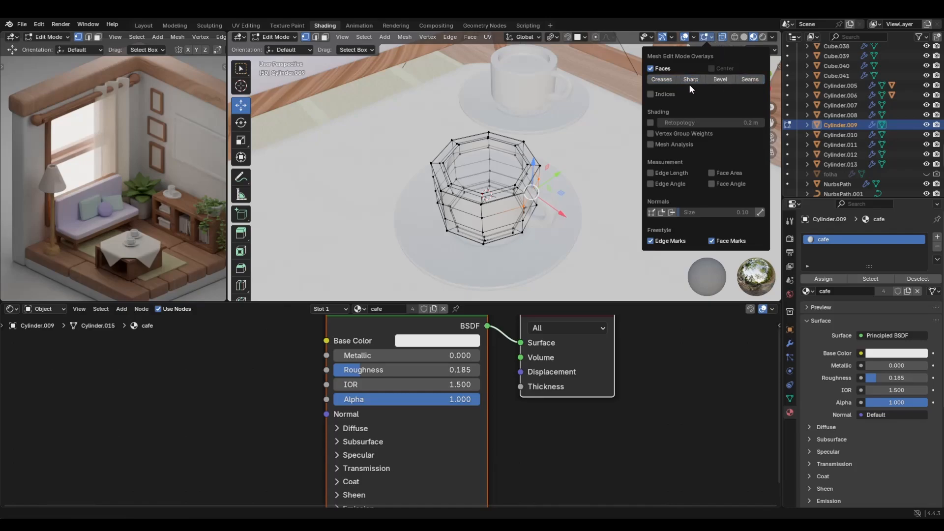
# Turn off X-ray and select the coffee surface face inside the front cup in face select mode
pyautogui.scroll(4, 558, 149)
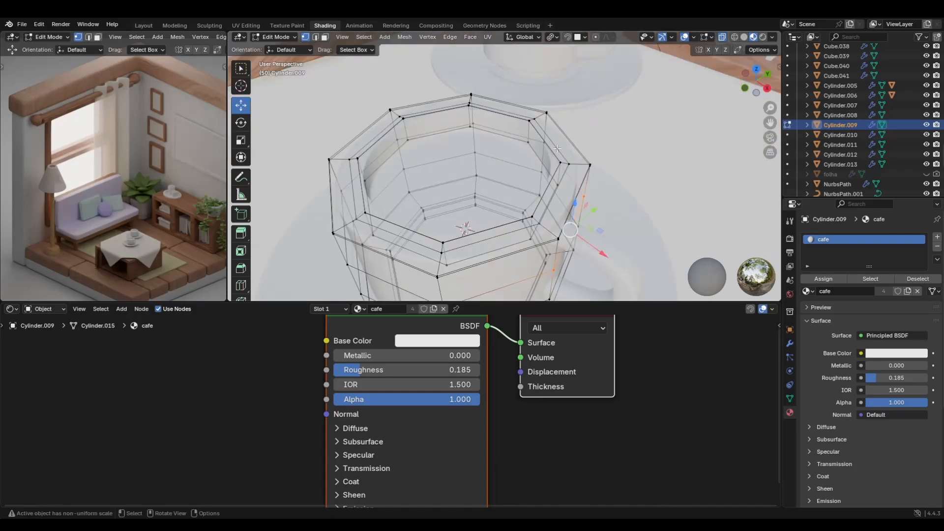
pyautogui.scroll(-4, 550, 187)
pyautogui.moveTo(470, 179); pyautogui.dragTo(497, 194, button='middle')
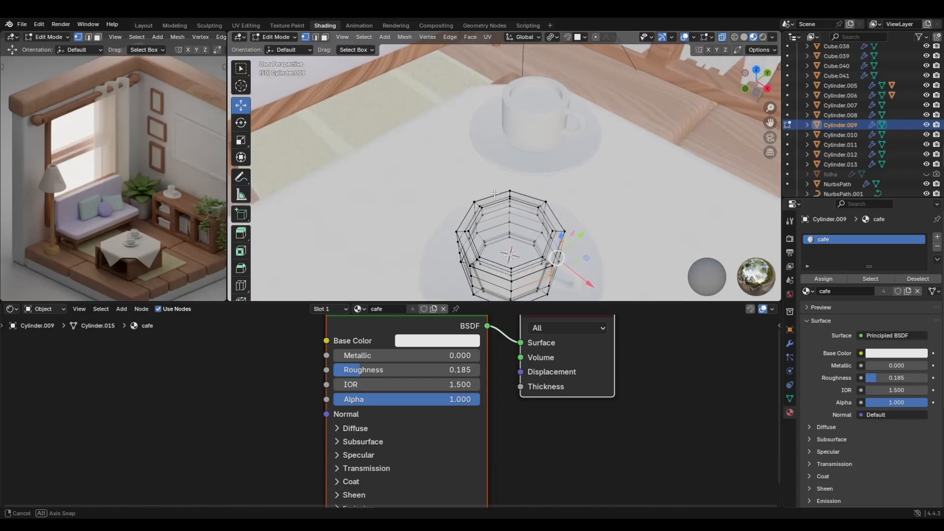
pyautogui.press('3')
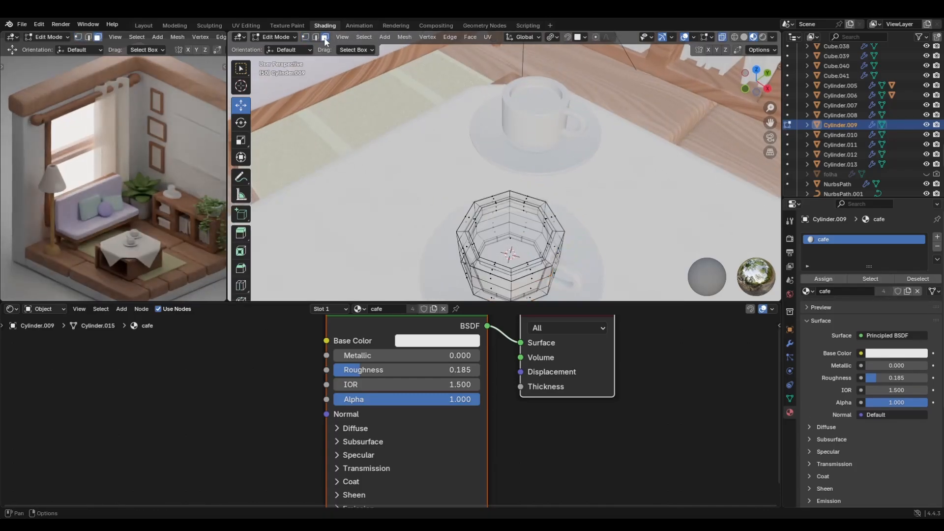
pyautogui.moveTo(507, 246); pyautogui.dragTo(562, 239, button='middle')
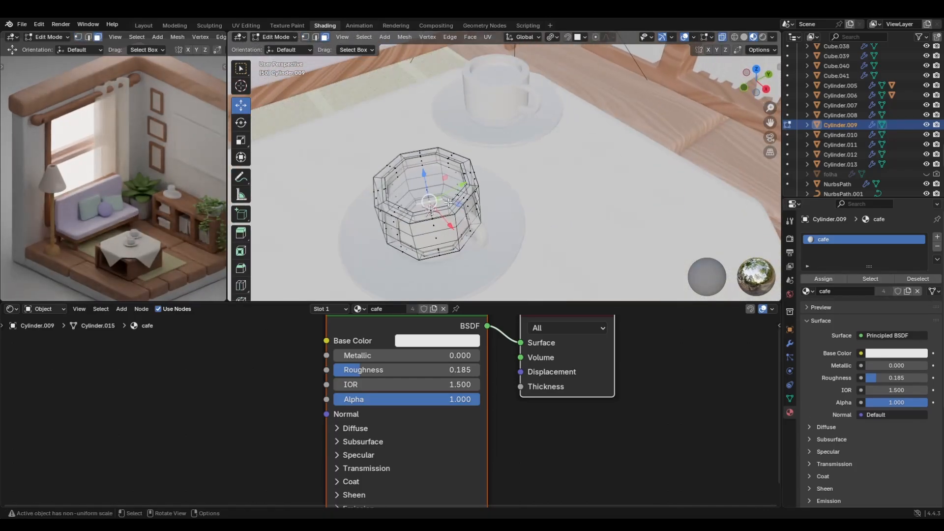
pyautogui.keyDown('shift'); pyautogui.moveTo(449, 202); pyautogui.dragTo(486, 232, button='middle'); pyautogui.keyUp('shift')
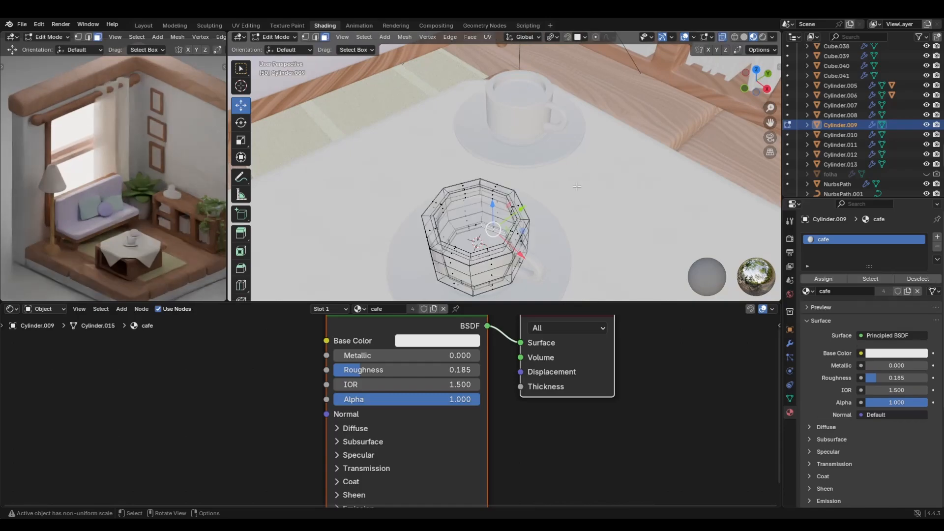
pyautogui.hotkey('alt', 'z')
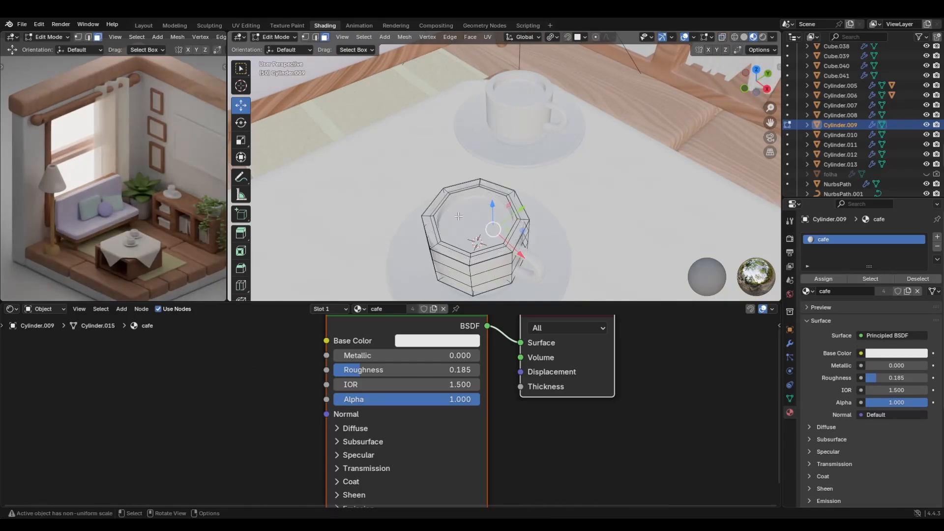
pyautogui.click(458, 217)
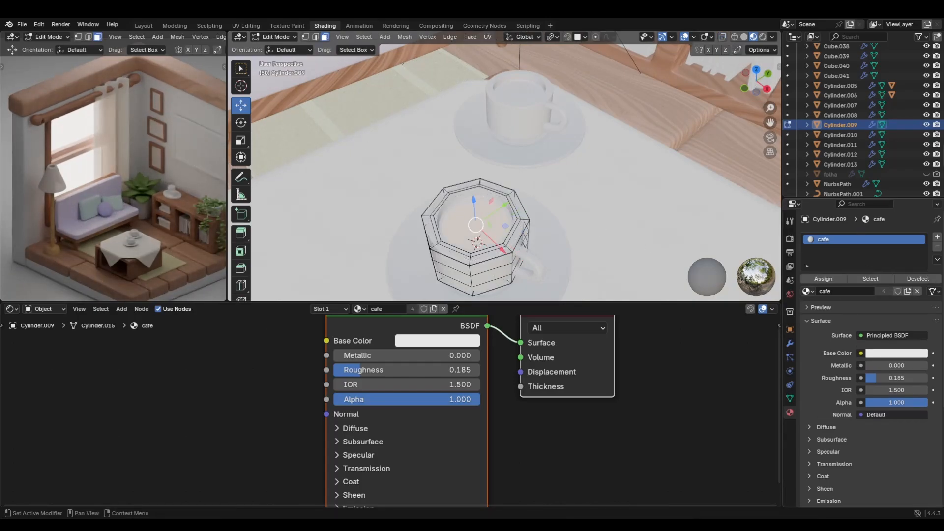
# Add a second material slot to the front cup with a new material named liquido
pyautogui.click(938, 237)
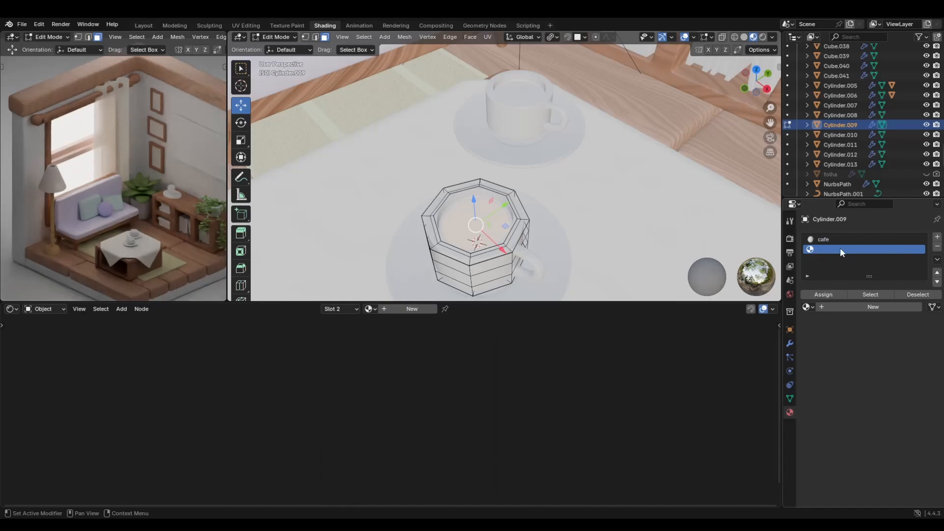
pyautogui.click(369, 309)
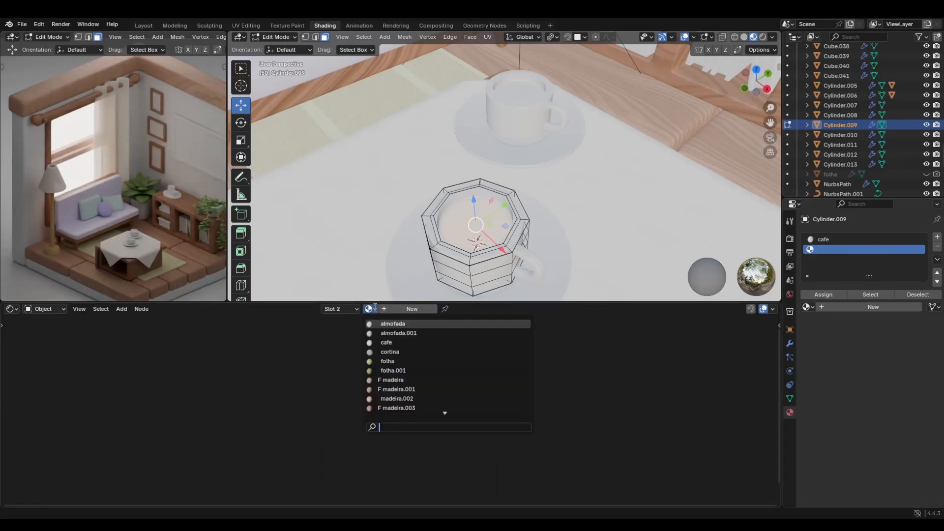
pyautogui.click(394, 306)
pyautogui.click(383, 309)
pyautogui.write('e')
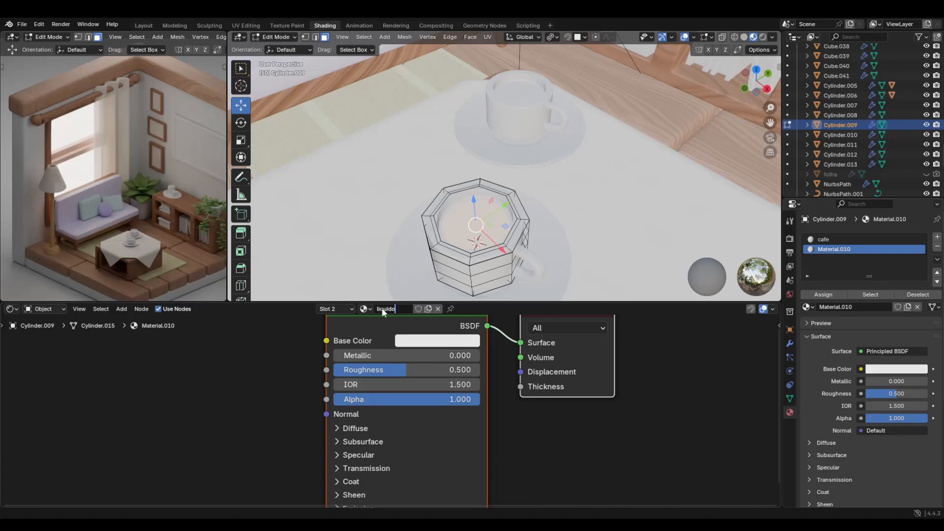
pyautogui.write('iquido')
pyautogui.press('Return')
# Set the liquido base color to dark reddish brown #56251A and assign the material to the selected coffee surface
pyautogui.click(870, 369)
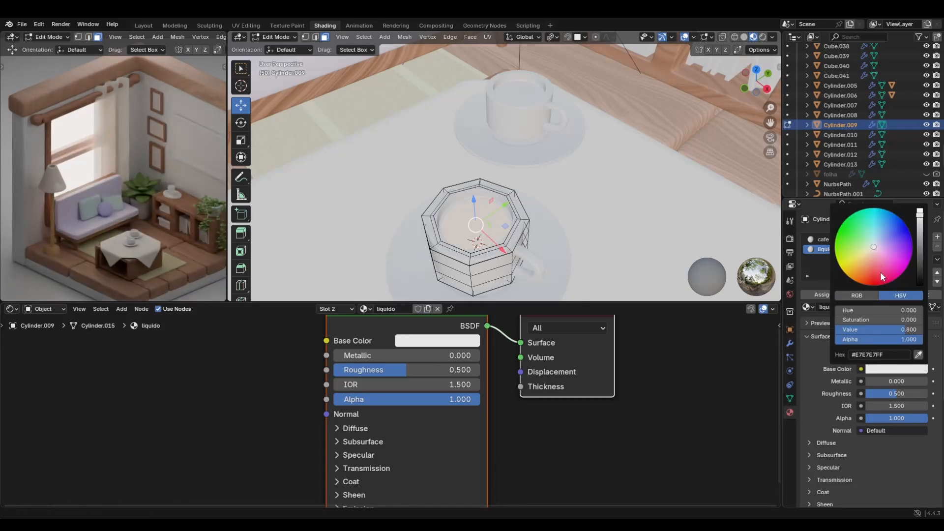
pyautogui.moveTo(880, 272); pyautogui.dragTo(869, 274)
pyautogui.moveTo(919, 214); pyautogui.dragTo(920, 260)
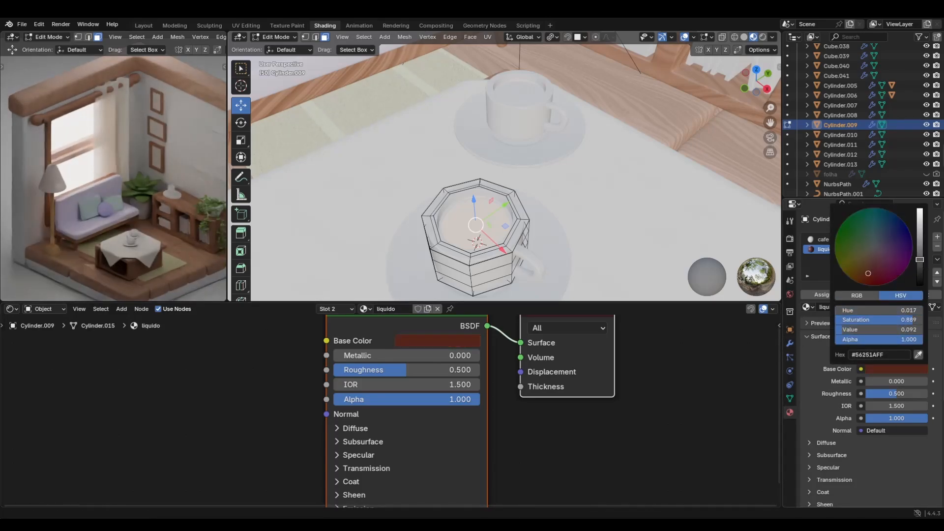
pyautogui.click(824, 294)
# Extend the liquido material to the ring of faces surrounding the coffee surface inside the front cup
pyautogui.scroll(3, 123, 263)
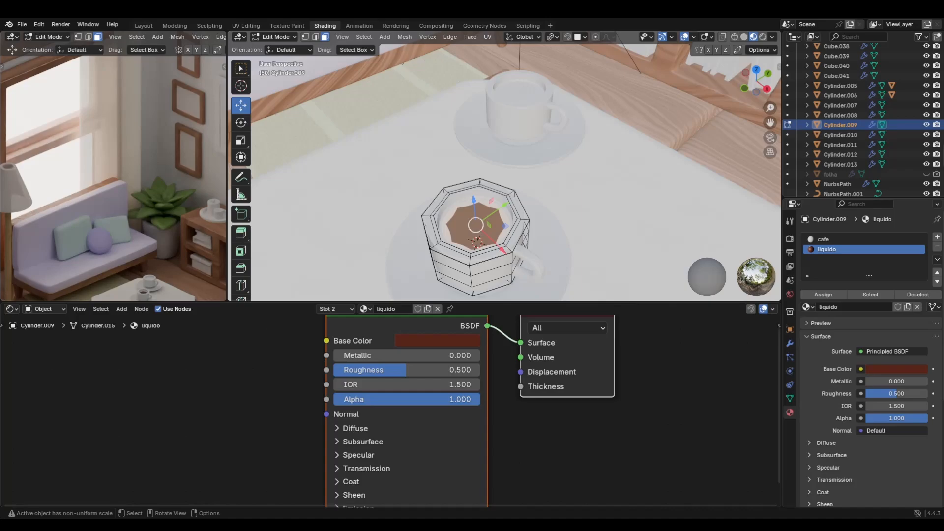
pyautogui.click(514, 209)
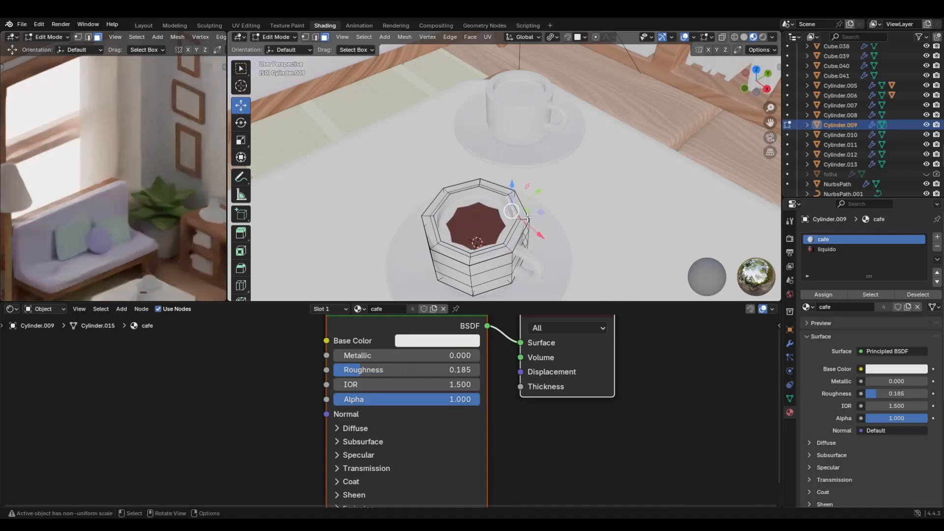
pyautogui.click(491, 220)
pyautogui.press('ctrl+KP_Add')
pyautogui.press('ctrl+KP_Subtract')
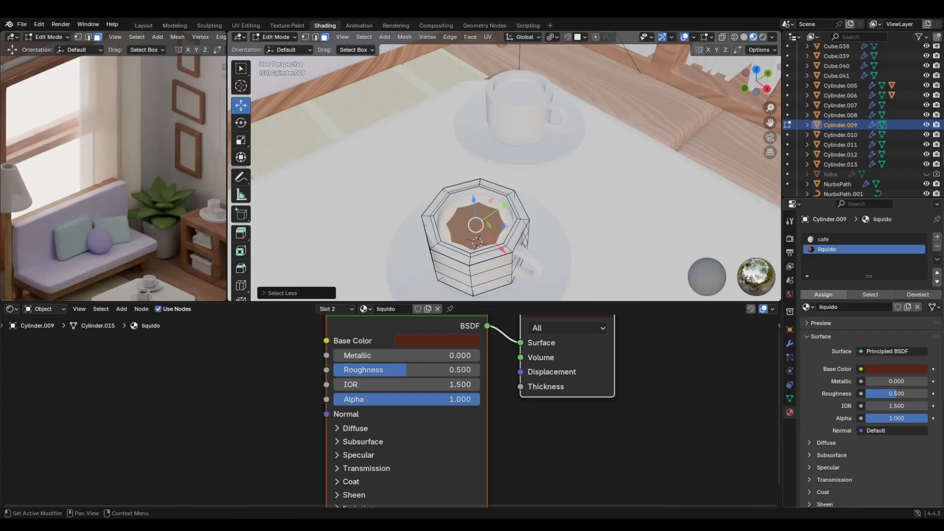
pyautogui.click(752, 289)
pyautogui.moveTo(594, 270); pyautogui.dragTo(542, 186, button='middle')
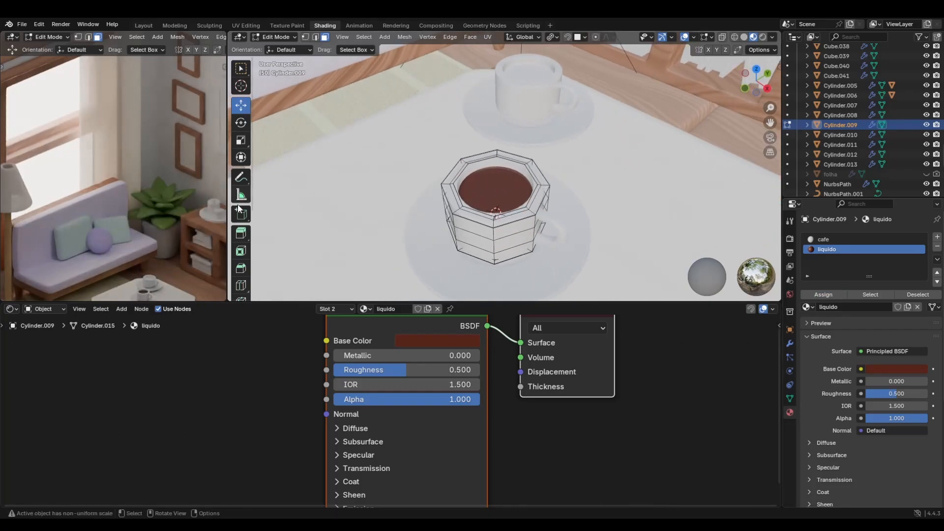
# Darken the liquido material's base color to a deeper coffee brown
pyautogui.click(490, 197)
pyautogui.click(908, 370)
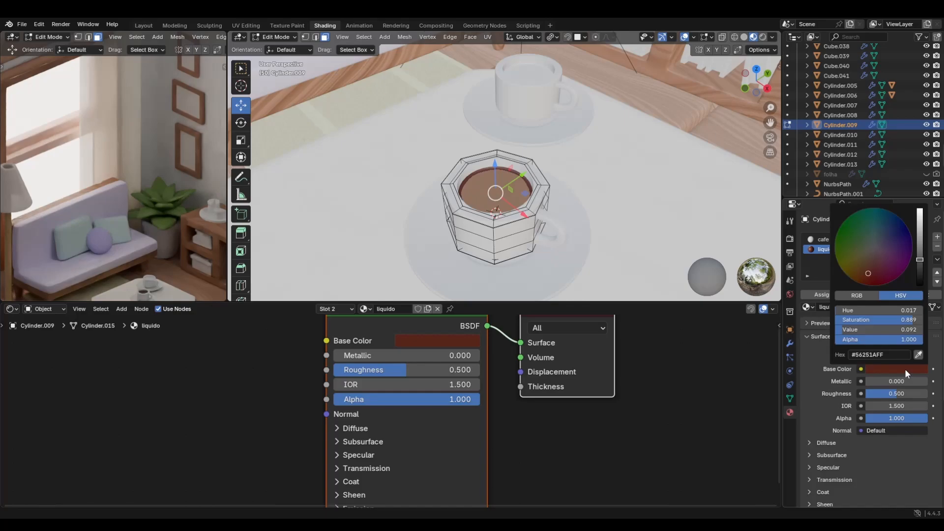
pyautogui.click(917, 270)
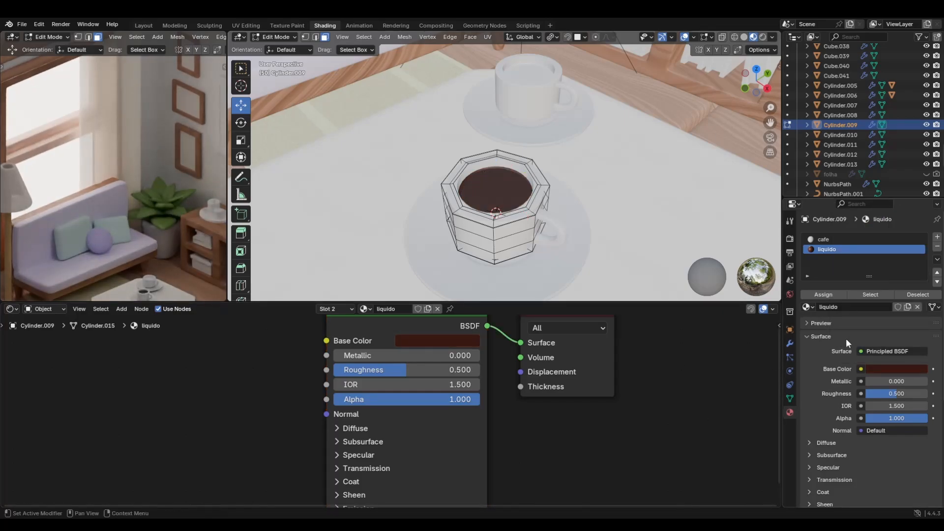
# Set the liquido material's roughness to 0.000 and its alpha to 0.945
pyautogui.click(896, 394)
pyautogui.write('0.839')
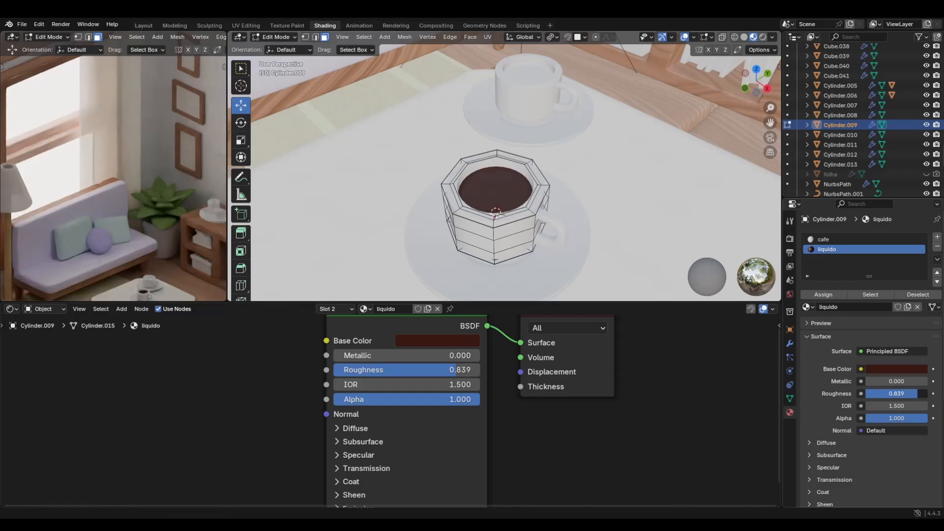
pyautogui.press('Return')
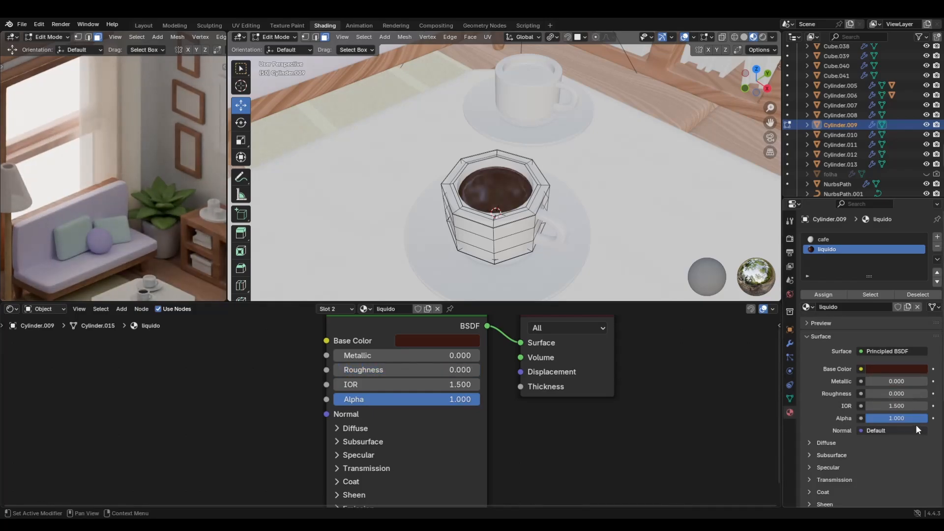
pyautogui.moveTo(916, 418)
pyautogui.mouseDown()
pyautogui.moveTo(901, 419)
pyautogui.moveTo(913, 419)
pyautogui.mouseUp()
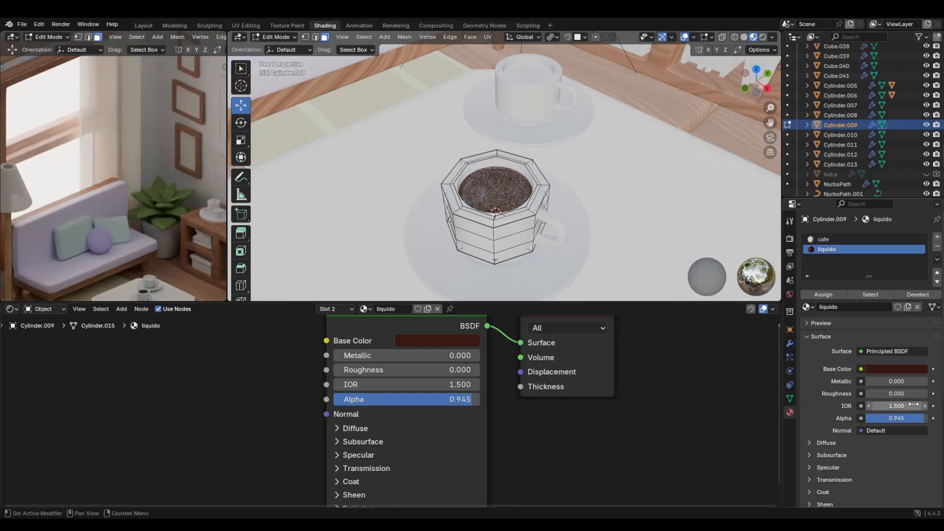
# Set the liquido material's alpha to 0.992 and select the coffee surface faces inside the rear cup
pyautogui.moveTo(906, 419); pyautogui.dragTo(914, 418)
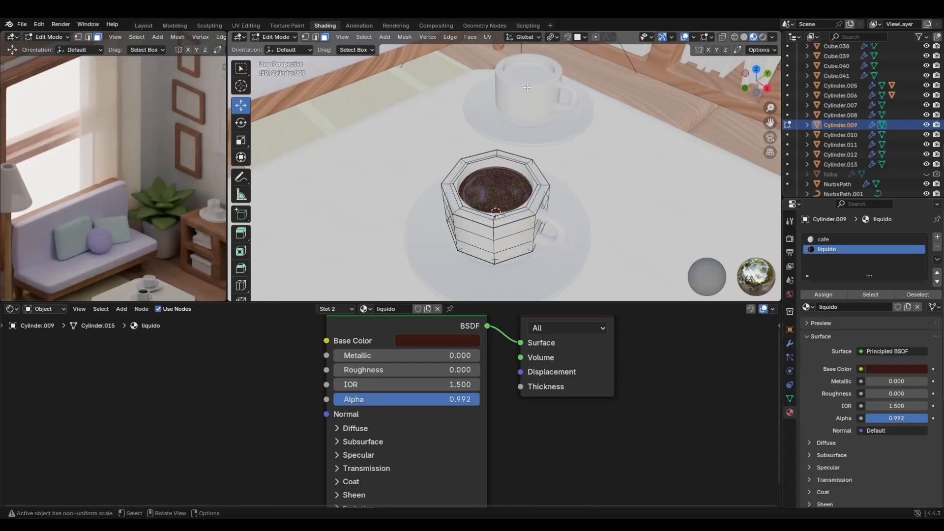
pyautogui.press('Tab')
pyautogui.click(527, 87)
pyautogui.press('KP_Decimal')
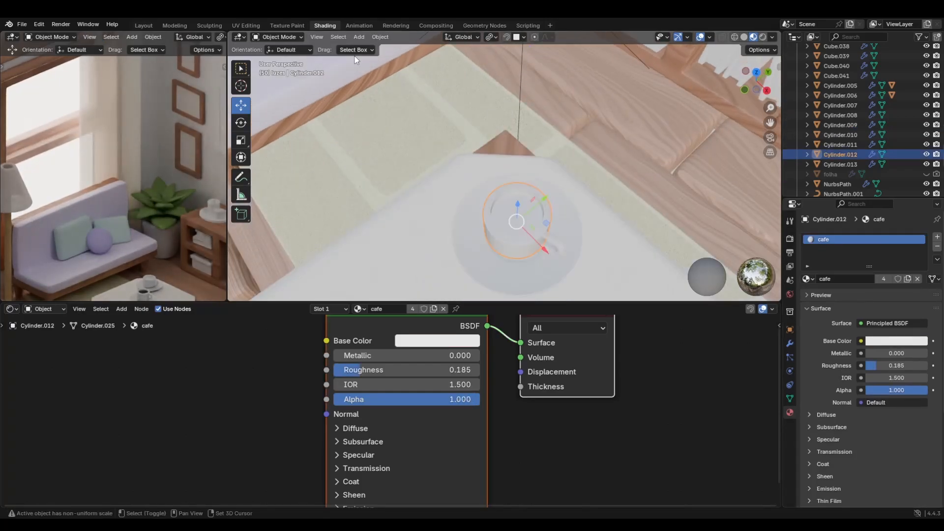
pyautogui.press('Tab')
pyautogui.click(547, 233)
pyautogui.press('ctrl+KP_Add')
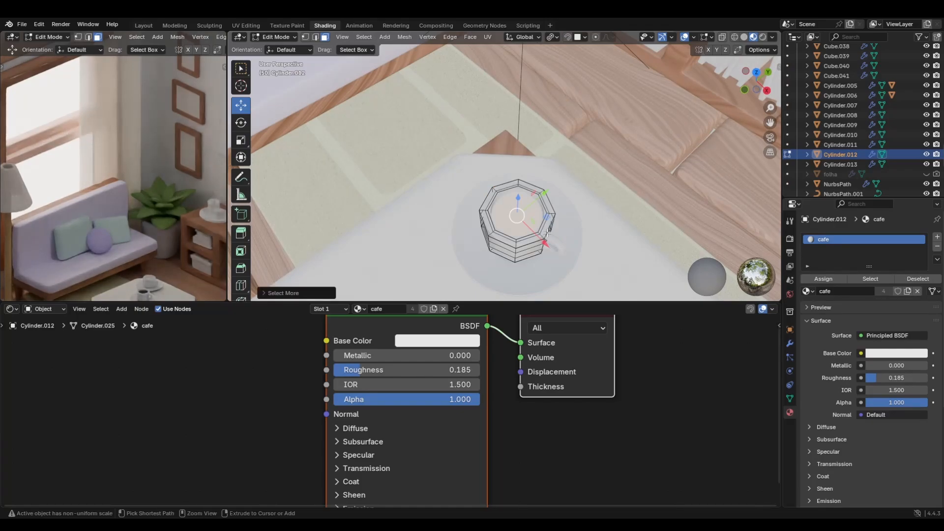
# Add a second material slot to the rear cup, load liquido into it and assign it to the selected faces
pyautogui.click(938, 237)
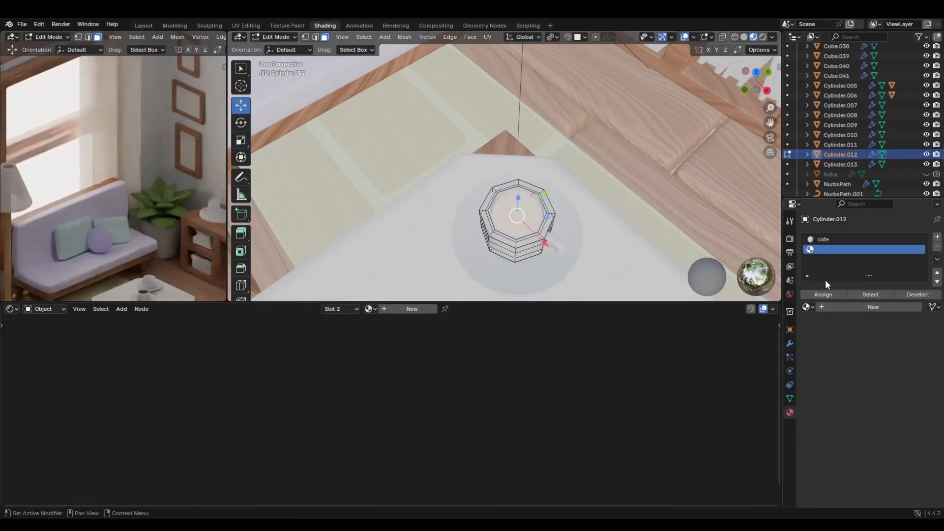
pyautogui.click(807, 307)
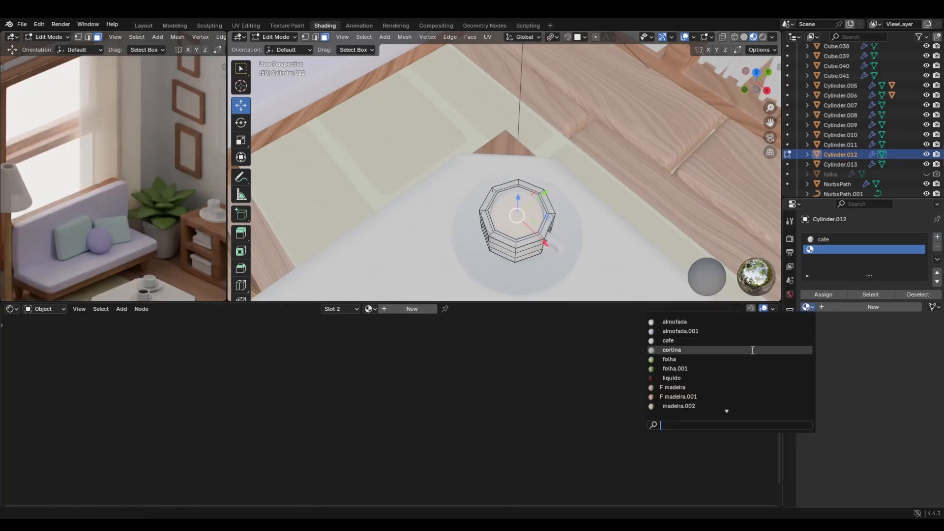
pyautogui.click(722, 378)
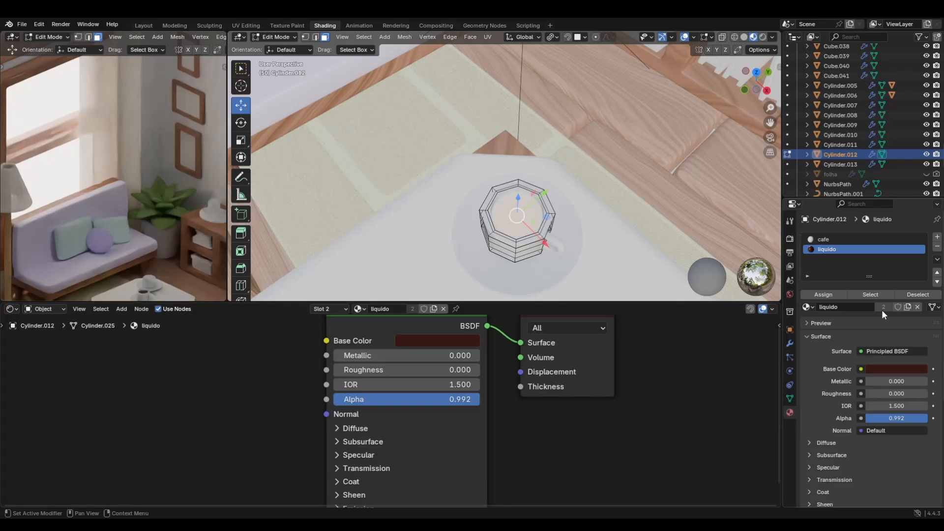
pyautogui.click(837, 293)
pyautogui.press('Tab')
# Change the base color of the tablecloth's toalha material to a pale lilac
pyautogui.scroll(-3, 638, 217)
pyautogui.scroll(-3, 182, 206)
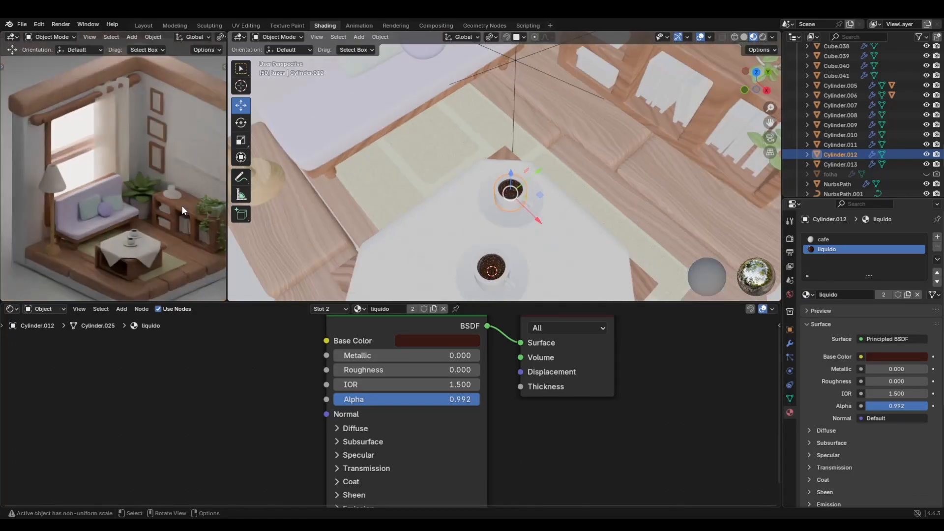
pyautogui.scroll(-2, 189, 222)
pyautogui.scroll(-3, 453, 223)
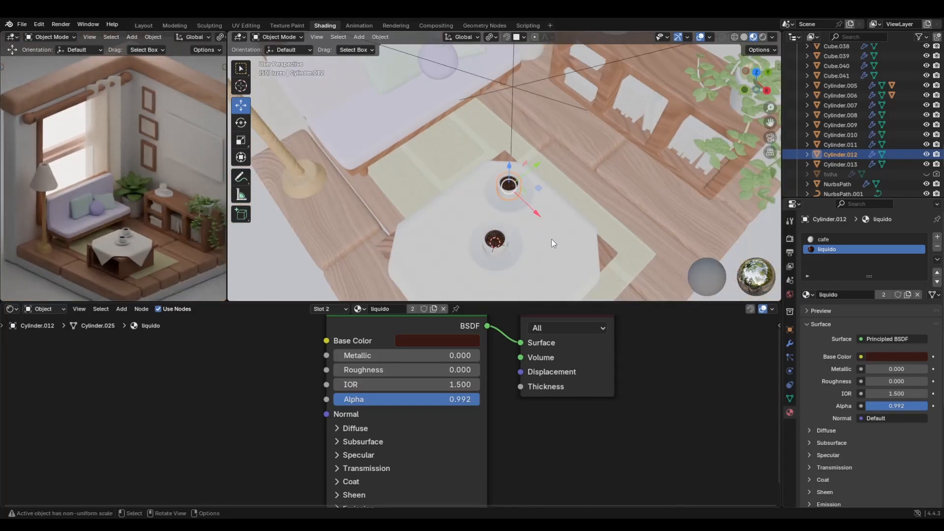
pyautogui.scroll(-2, 554, 243)
pyautogui.scroll(-2, 534, 236)
pyautogui.click(523, 206)
pyautogui.click(889, 340)
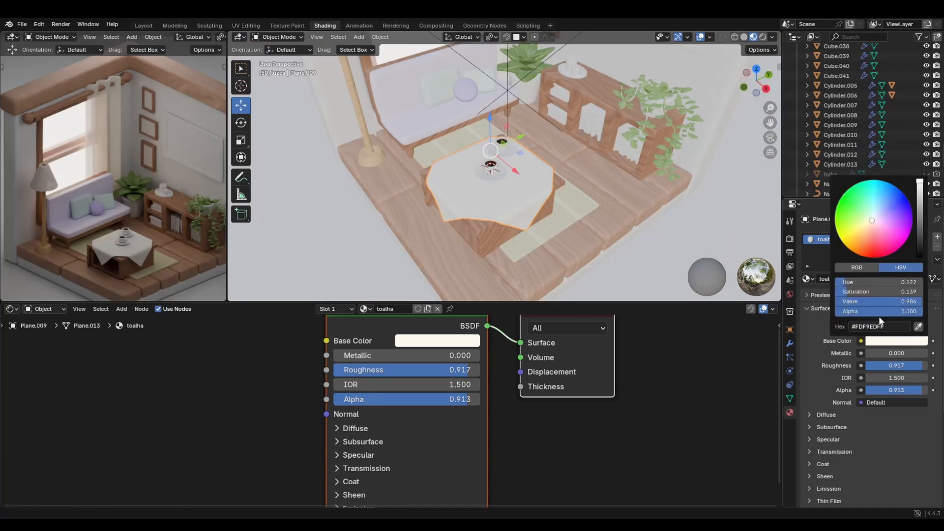
pyautogui.moveTo(871, 224); pyautogui.dragTo(871, 223)
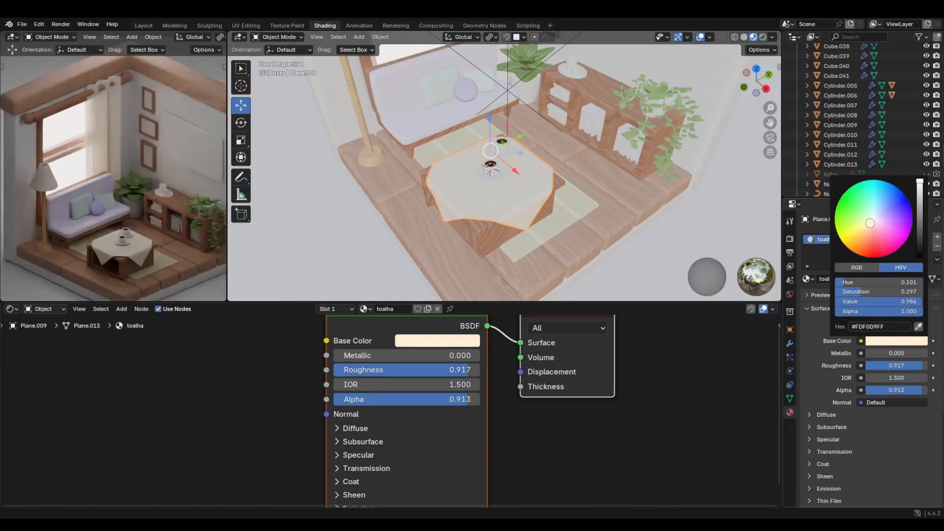
pyautogui.click(877, 220)
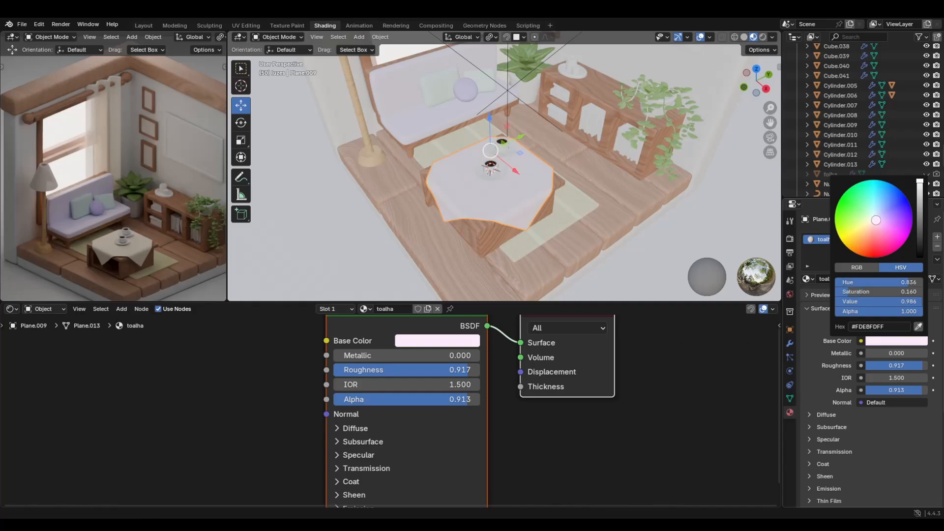
pyautogui.moveTo(876, 220); pyautogui.dragTo(877, 220)
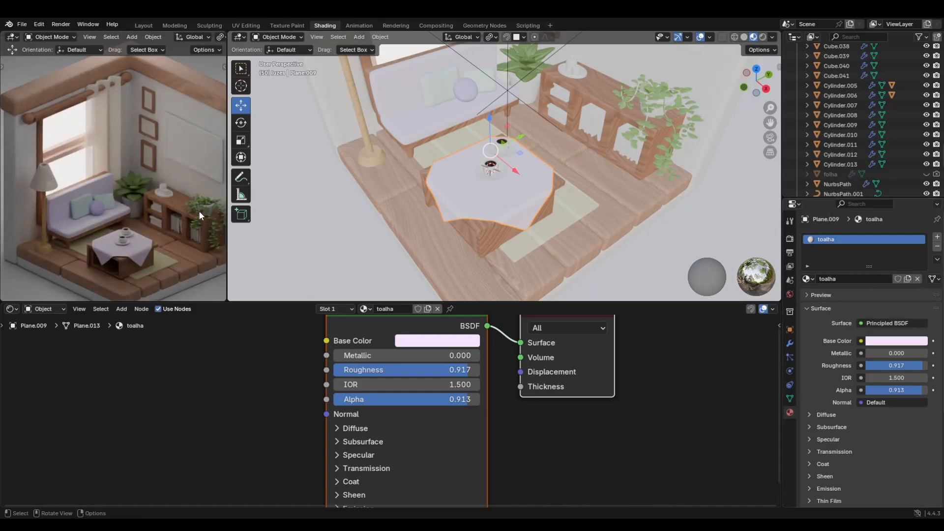
pyautogui.scroll(2, 199, 211)
pyautogui.scroll(-4, 204, 217)
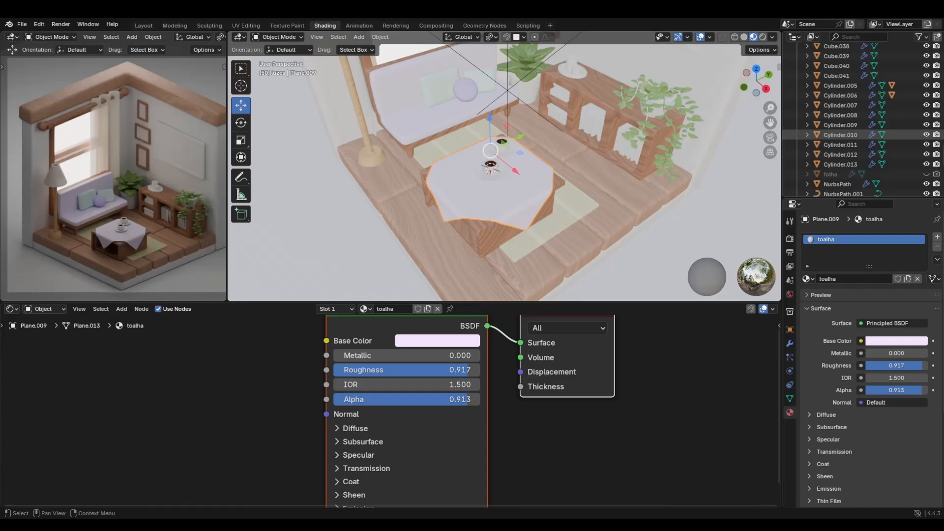
# Create a new material named tv on the wall-mounted television and set its base color to black
pyautogui.scroll(-5, 462, 164)
pyautogui.moveTo(463, 157); pyautogui.dragTo(456, 187, button='middle')
pyautogui.scroll(4, 475, 240)
pyautogui.click(455, 140)
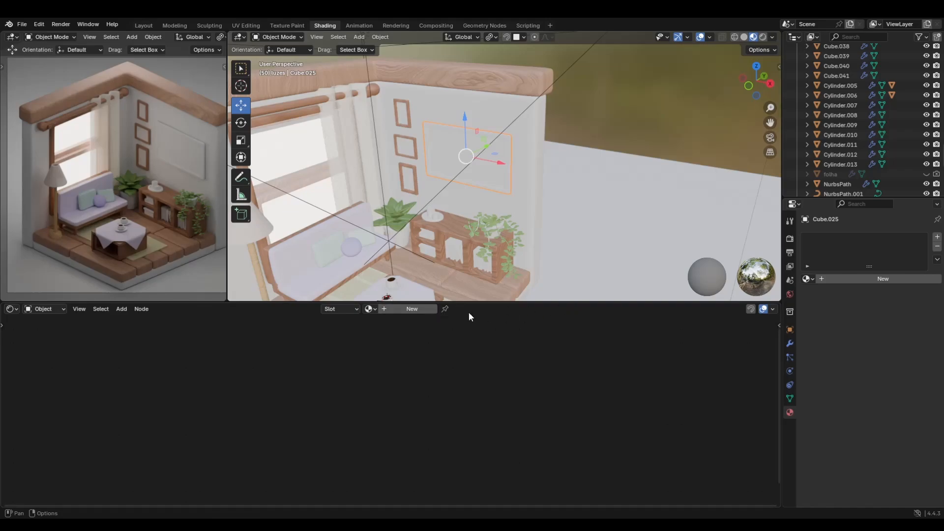
pyautogui.click(423, 310)
pyautogui.write('tv')
pyautogui.press('Return')
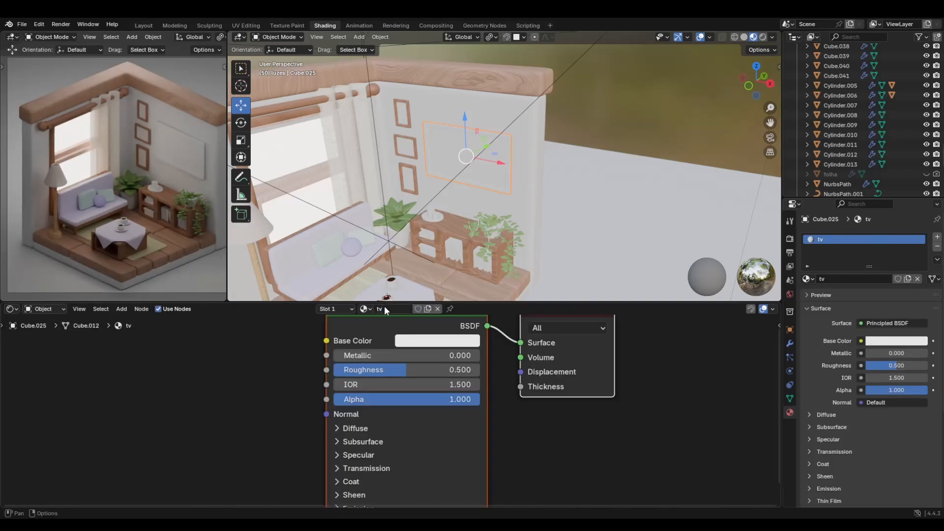
pyautogui.click(893, 341)
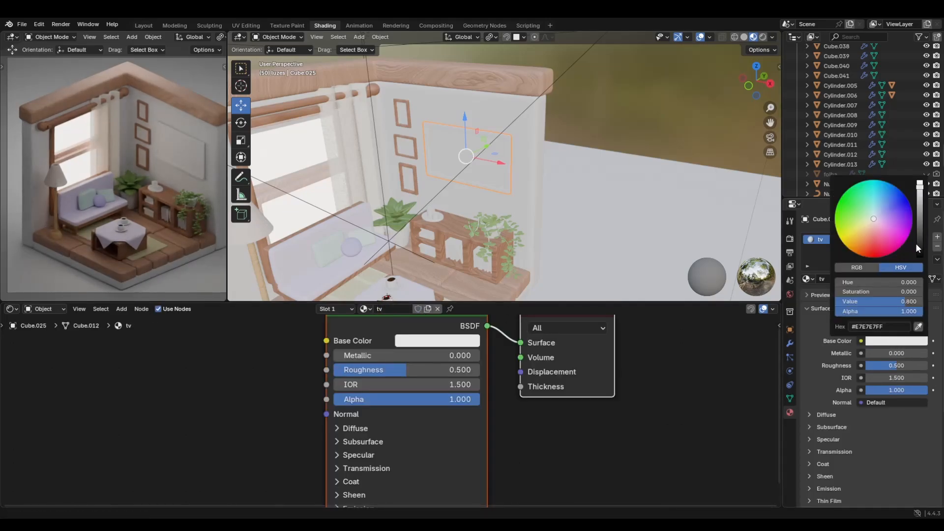
pyautogui.moveTo(920, 249); pyautogui.dragTo(920, 257)
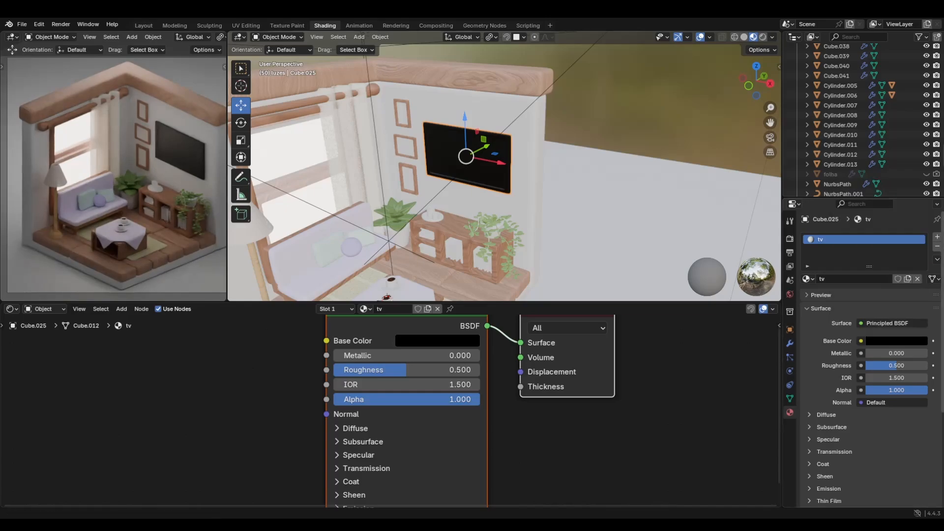
# Set the tv material's roughness to 0.272
pyautogui.scroll(1, 528, 199)
pyautogui.keyDown('shift'); pyautogui.moveTo(514, 178); pyautogui.dragTo(566, 204, button='middle'); pyautogui.keyUp('shift')
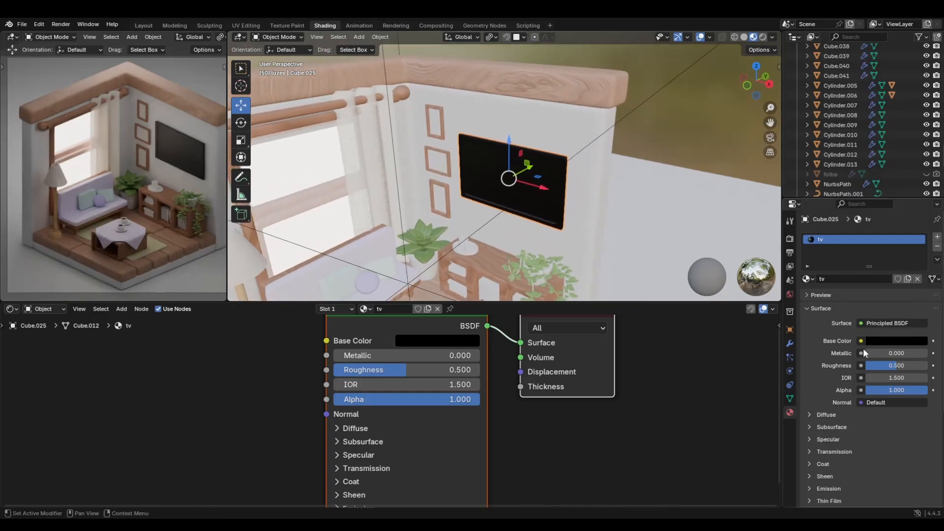
pyautogui.moveTo(890, 365)
pyautogui.mouseDown()
pyautogui.moveTo(865, 366)
pyautogui.moveTo(874, 365)
pyautogui.mouseUp()
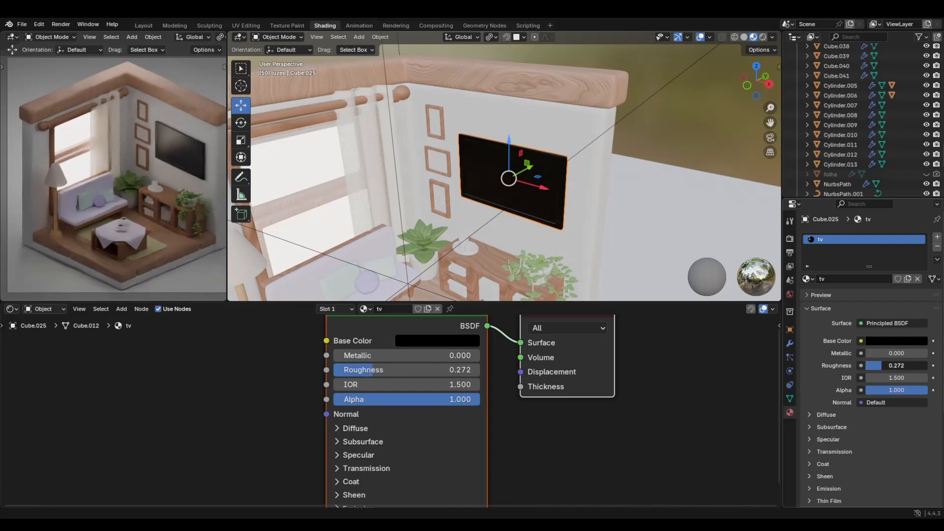
pyautogui.scroll(3, 716, 257)
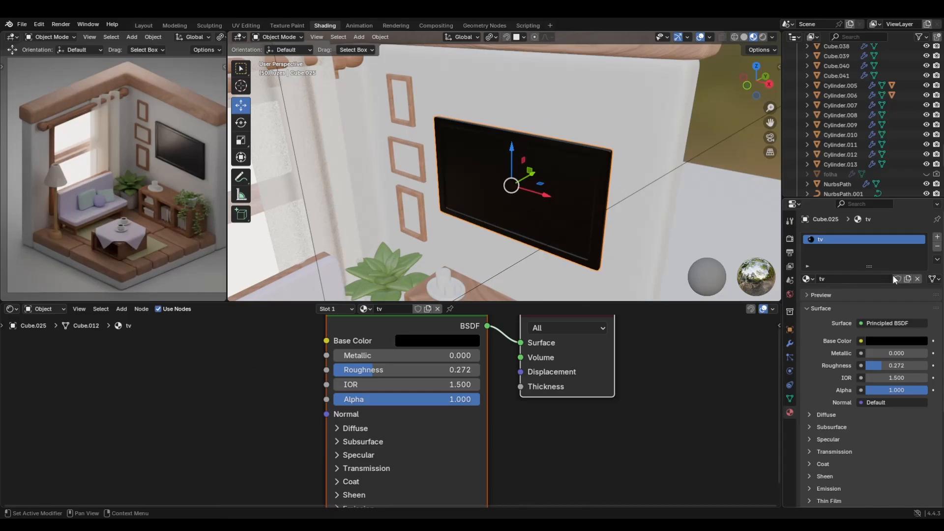
# Add a second material slot to the television and load the existing tv material into it
pyautogui.click(938, 237)
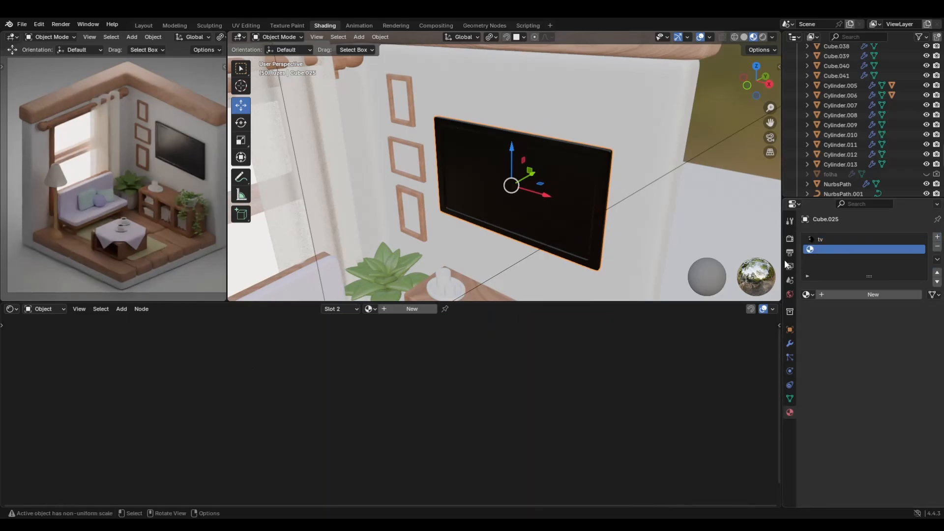
pyautogui.click(810, 294)
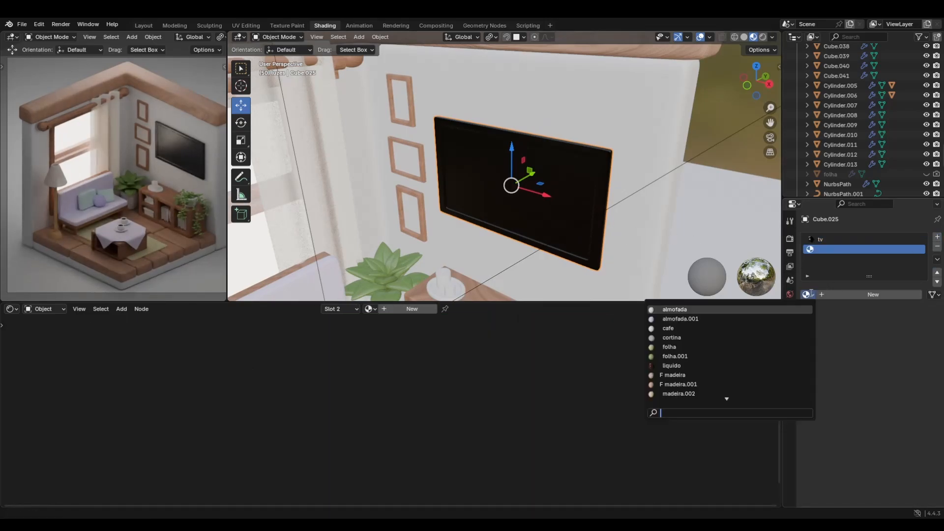
pyautogui.write('tv')
pyautogui.click(678, 311)
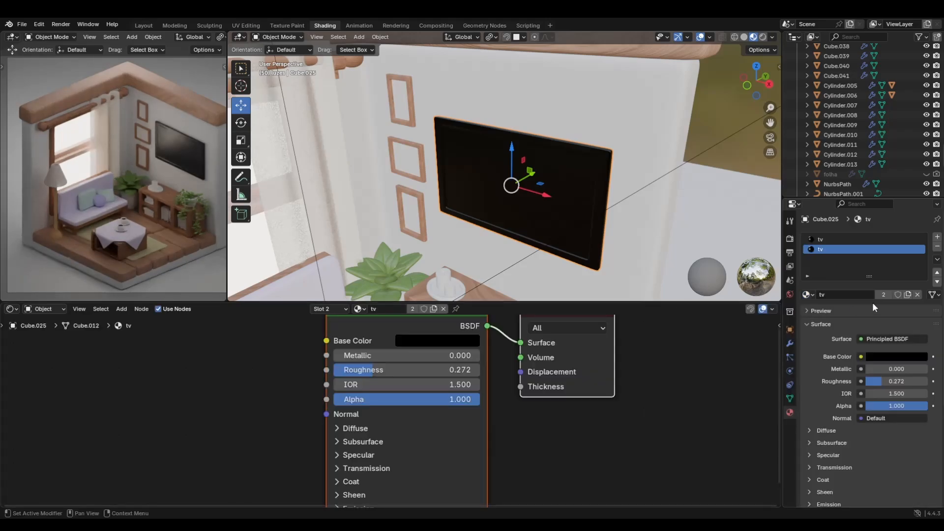
# Select only the television's screen area in face selection mode, leaving out the surrounding frame
pyautogui.scroll(2, 550, 206)
pyautogui.moveTo(550, 206); pyautogui.dragTo(521, 191, button='middle')
pyautogui.press('Tab')
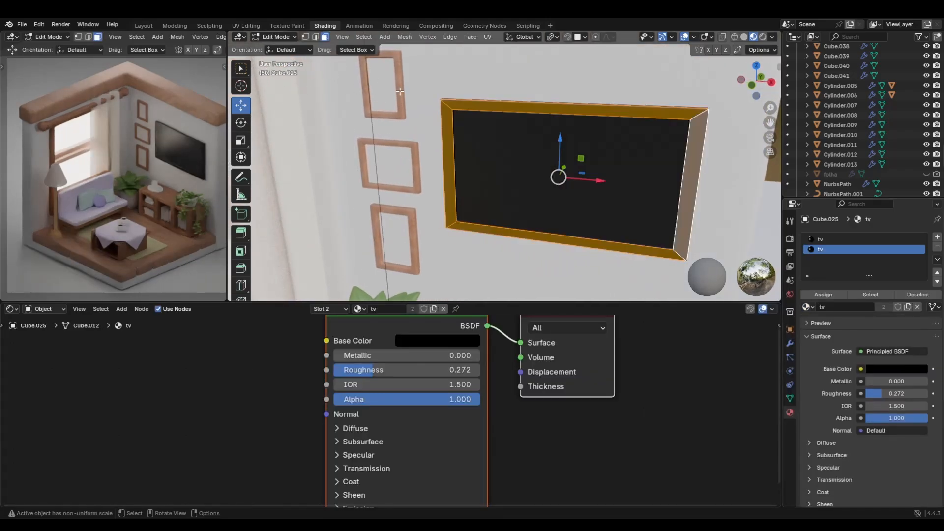
pyautogui.click(325, 37)
pyautogui.click(515, 166)
pyautogui.press('ctrl+KP_Add')
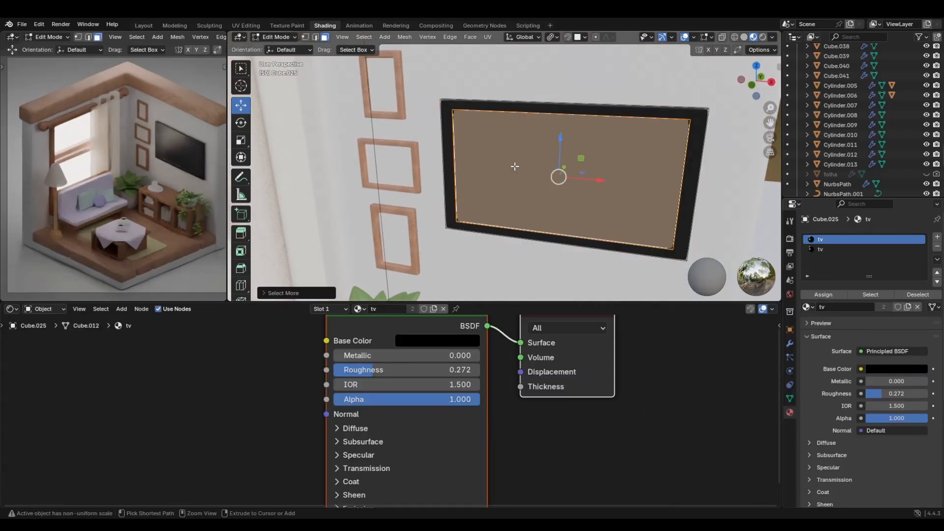
pyautogui.press('ctrl+KP_Subtract')
pyautogui.moveTo(505, 164)
pyautogui.mouseDown(button='middle')
pyautogui.moveTo(438, 164)
pyautogui.moveTo(521, 162)
pyautogui.mouseUp(button='middle')
# Duplicate the second slot's tv material as tv.001, assign it to the selected screen and set its roughness to 0.134
pyautogui.click(832, 248)
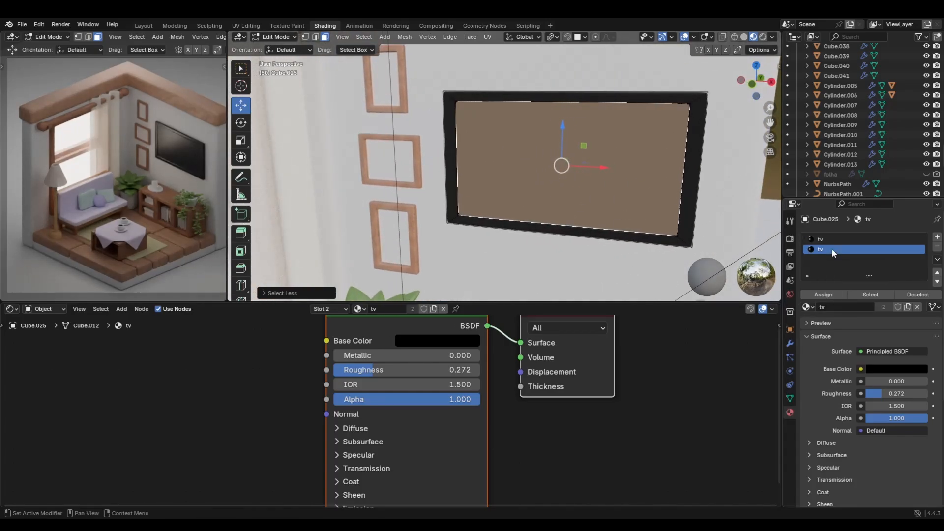
pyautogui.click(908, 307)
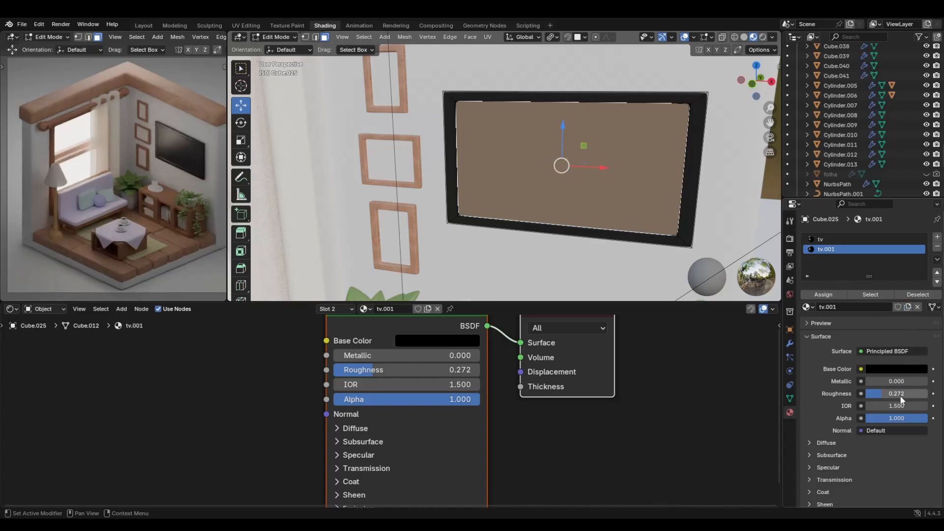
pyautogui.moveTo(900, 394); pyautogui.dragTo(866, 394)
pyautogui.click(831, 296)
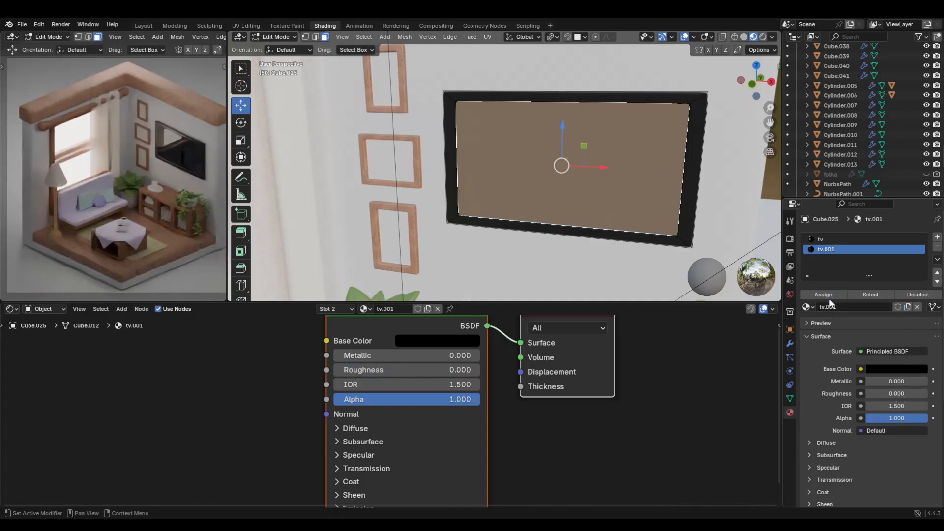
pyautogui.moveTo(885, 395)
pyautogui.mouseDown()
pyautogui.moveTo(901, 395)
pyautogui.moveTo(888, 396)
pyautogui.mouseUp()
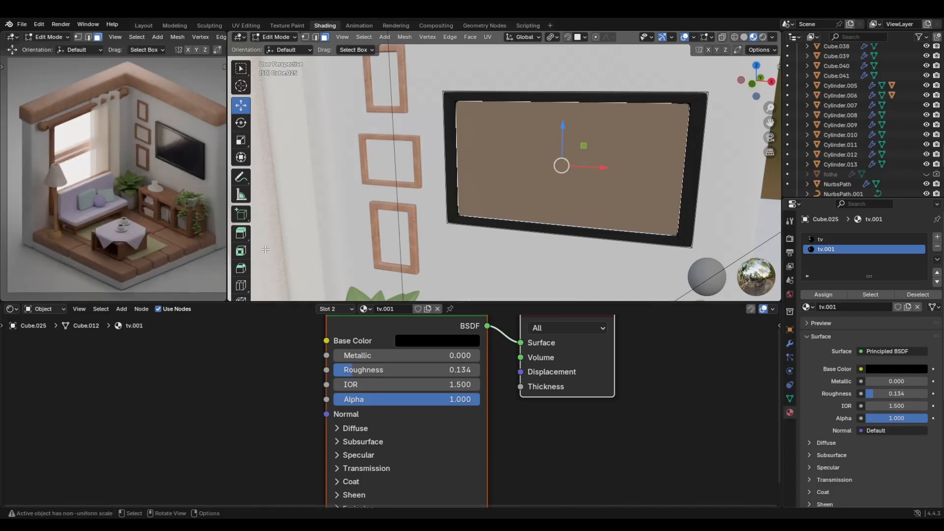
pyautogui.moveTo(477, 221); pyautogui.dragTo(503, 201, button='middle')
pyautogui.press('Tab')
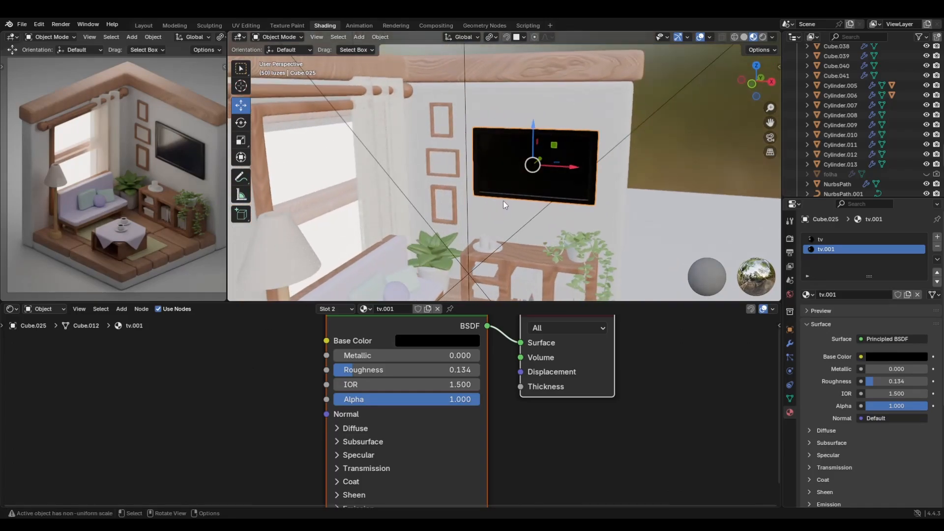
# Link the folha material from the long hanging vine to the other vines of the plant on the sideboard
pyautogui.scroll(-2, 504, 201)
pyautogui.scroll(-2, 502, 240)
pyautogui.keyDown('shift'); pyautogui.moveTo(486, 239); pyautogui.dragTo(482, 188, button='middle'); pyautogui.keyUp('shift')
pyautogui.moveTo(556, 220); pyautogui.dragTo(525, 229, button='middle')
pyautogui.scroll(3, 525, 229)
pyautogui.moveTo(466, 213)
pyautogui.keyDown('shift'); pyautogui.mouseDown(button='middle')
pyautogui.moveTo(472, 241)
pyautogui.moveTo(459, 240)
pyautogui.moveTo(503, 177)
pyautogui.moveTo(494, 205)
pyautogui.moveTo(473, 223)
pyautogui.moveTo(480, 143)
pyautogui.mouseUp(button='middle'); pyautogui.keyUp('shift')
pyautogui.scroll(4, 470, 235)
pyautogui.scroll(3, 430, 216)
pyautogui.scroll(-2, 433, 218)
pyautogui.scroll(-3, 491, 167)
pyautogui.moveTo(520, 230); pyautogui.dragTo(509, 212, button='middle')
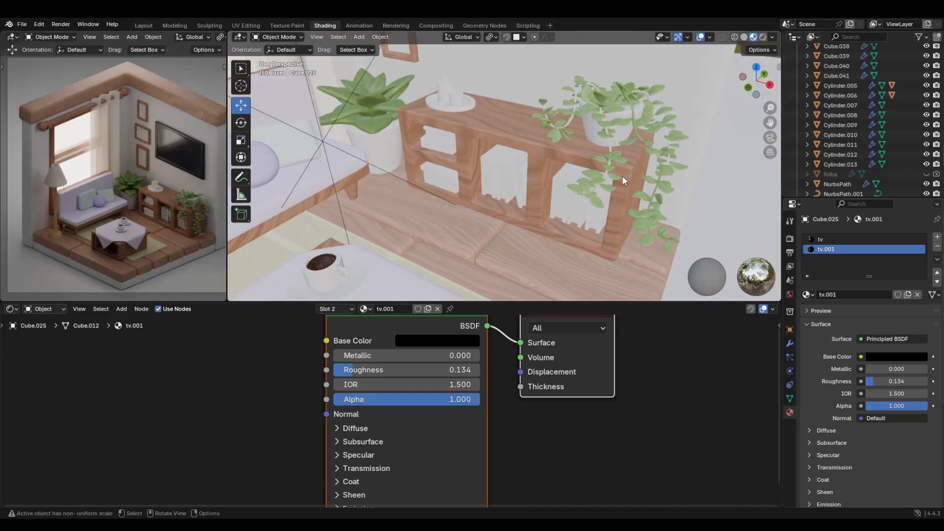
pyautogui.click(608, 175)
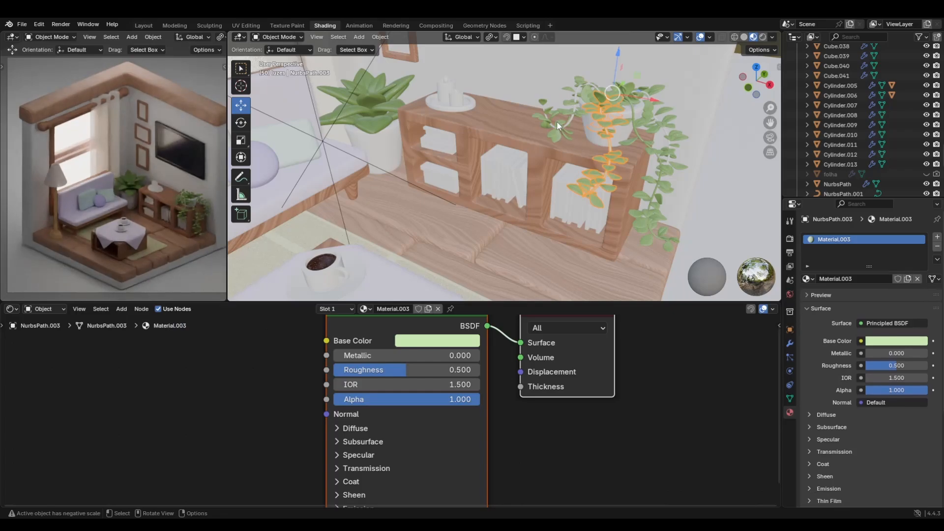
pyautogui.click(605, 175)
pyautogui.keyDown('shift'); pyautogui.click(603, 172); pyautogui.keyUp('shift')
pyautogui.keyDown('shift'); pyautogui.click(670, 146); pyautogui.keyUp('shift')
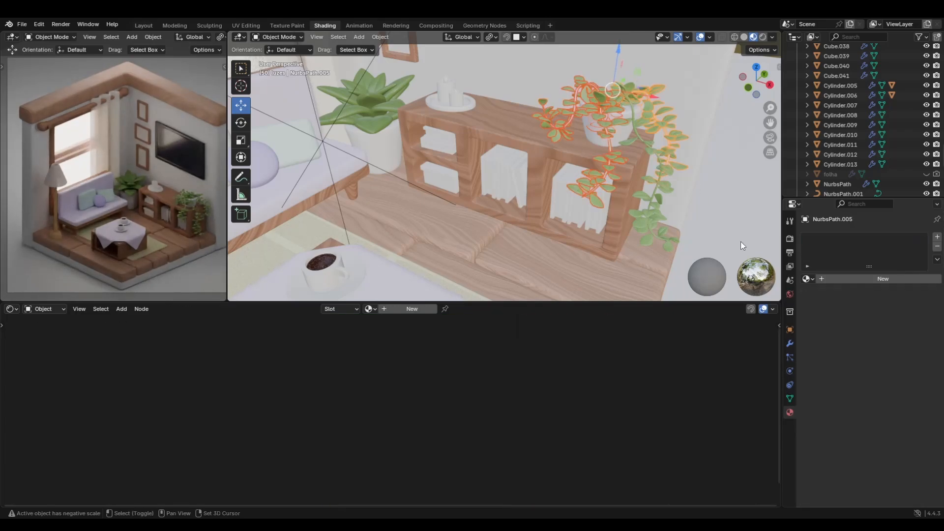
pyautogui.keyDown('shift'); pyautogui.click(661, 188); pyautogui.keyUp('shift')
pyautogui.hotkey('ctrl', 'l')
pyautogui.click(660, 188)
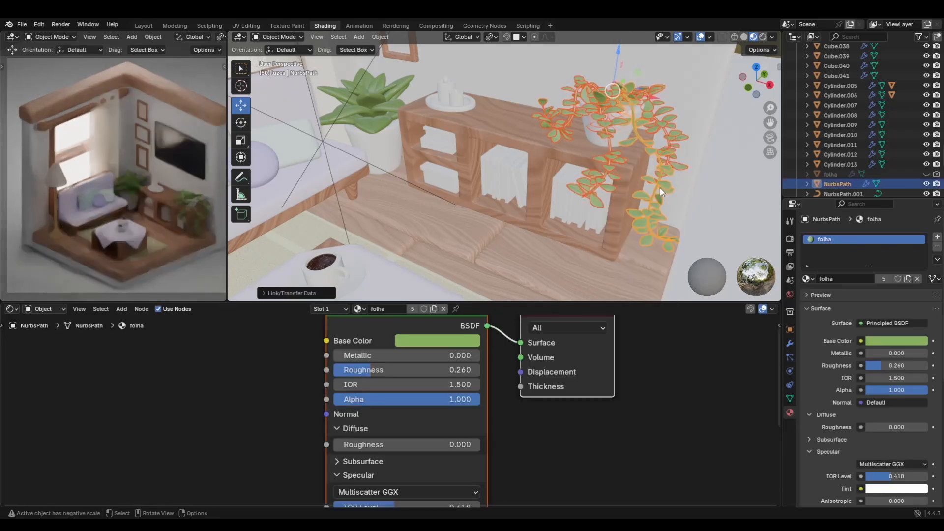
# Isolate the first book of the sideboard's middle compartment in local view with its mesh open in Edit Mode
pyautogui.click(543, 165)
pyautogui.click(498, 180)
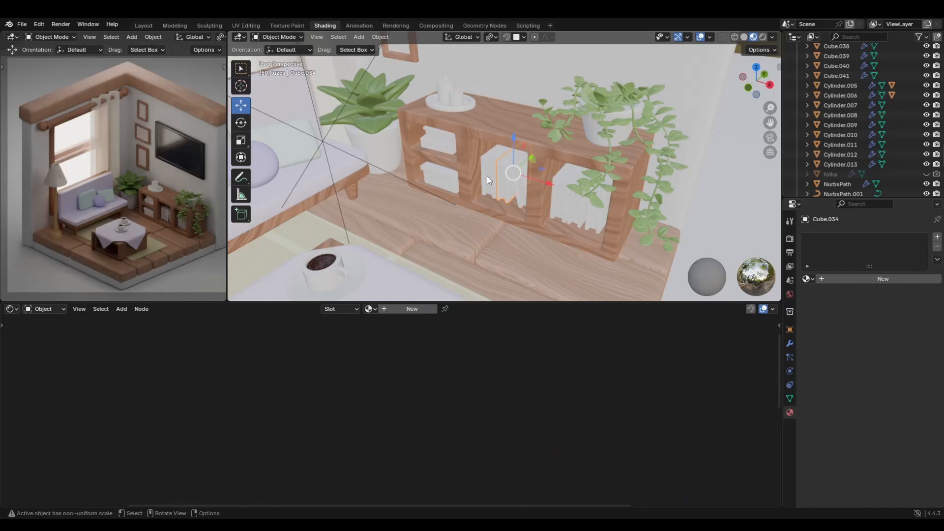
pyautogui.click(487, 177)
pyautogui.moveTo(427, 148); pyautogui.dragTo(379, 168, button='middle')
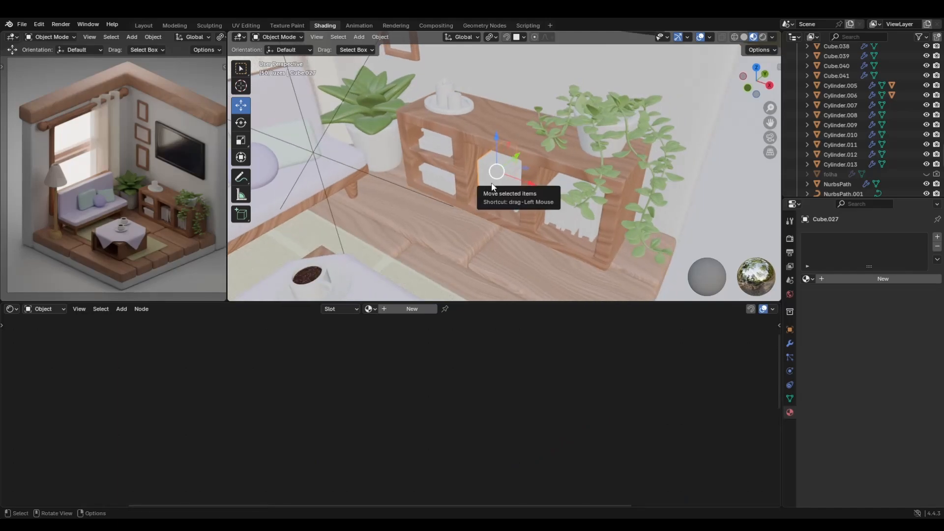
pyautogui.press('Tab')
pyautogui.scroll(6, 492, 185)
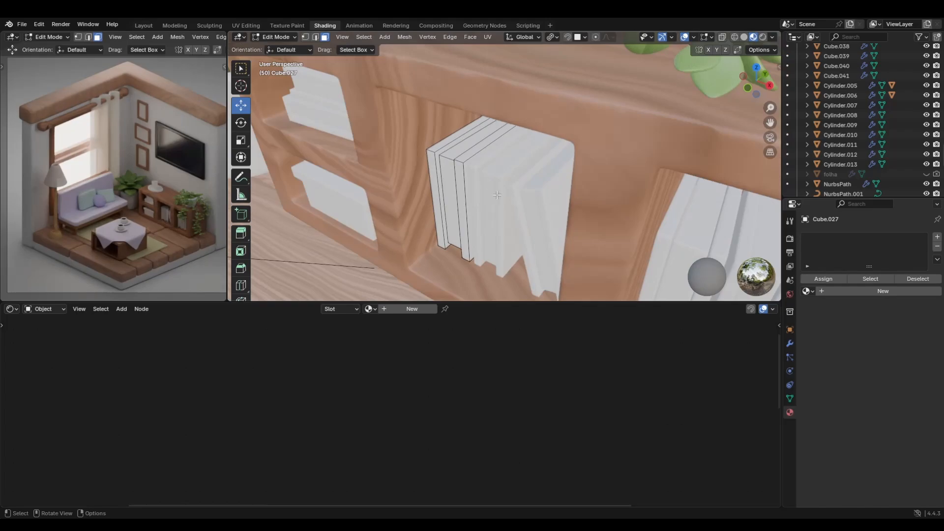
pyautogui.press('KP_Divide')
# Give the isolated book a new material with pale yellow base color #E7DF98 and roughness 0.870
pyautogui.click(883, 291)
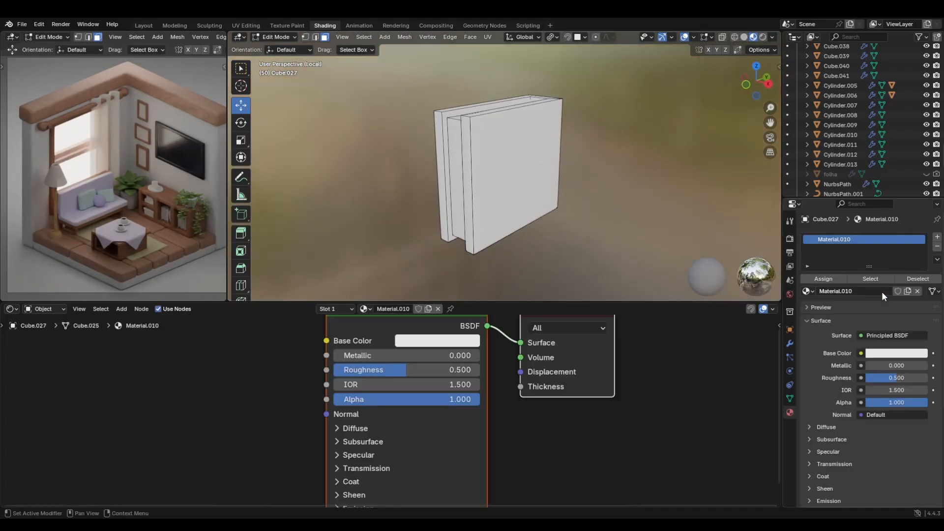
pyautogui.click(884, 354)
pyautogui.click(867, 242)
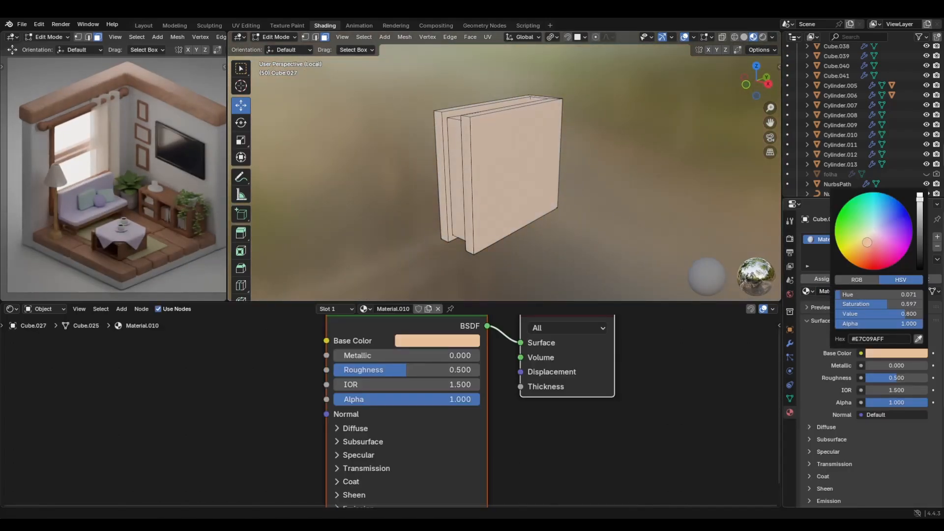
pyautogui.click(864, 238)
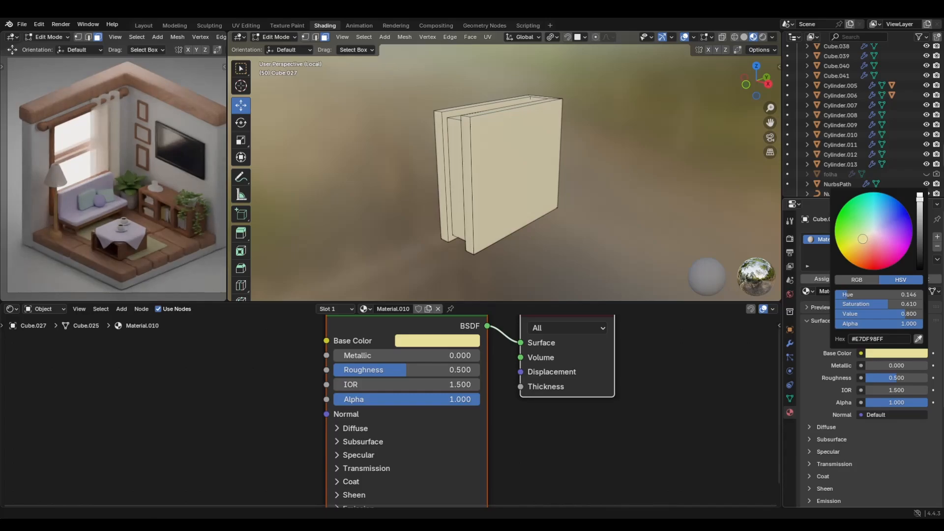
pyautogui.moveTo(889, 379); pyautogui.dragTo(912, 379)
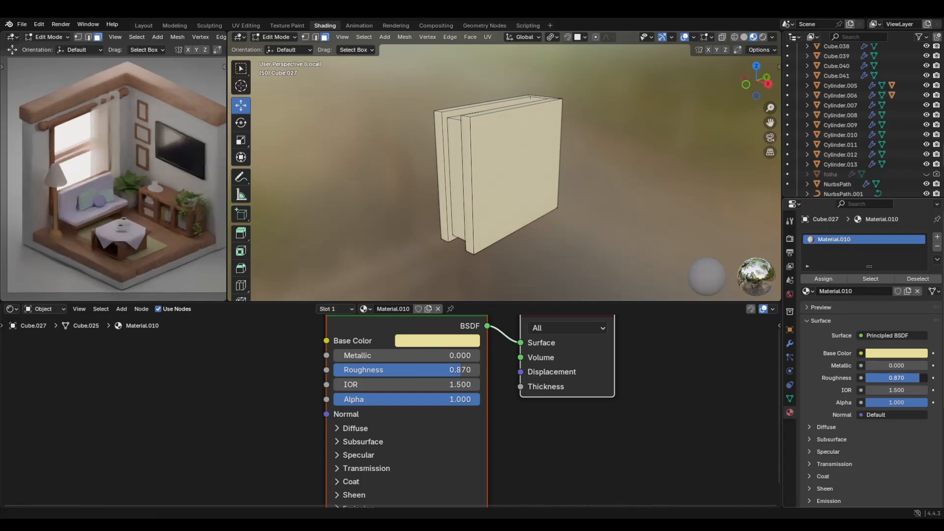
# Select the book's inner page faces and add a second material slot with a new material named paginas
pyautogui.press('a')
pyautogui.moveTo(483, 173); pyautogui.dragTo(503, 172, button='middle')
pyautogui.hotkey('alt', 'a')
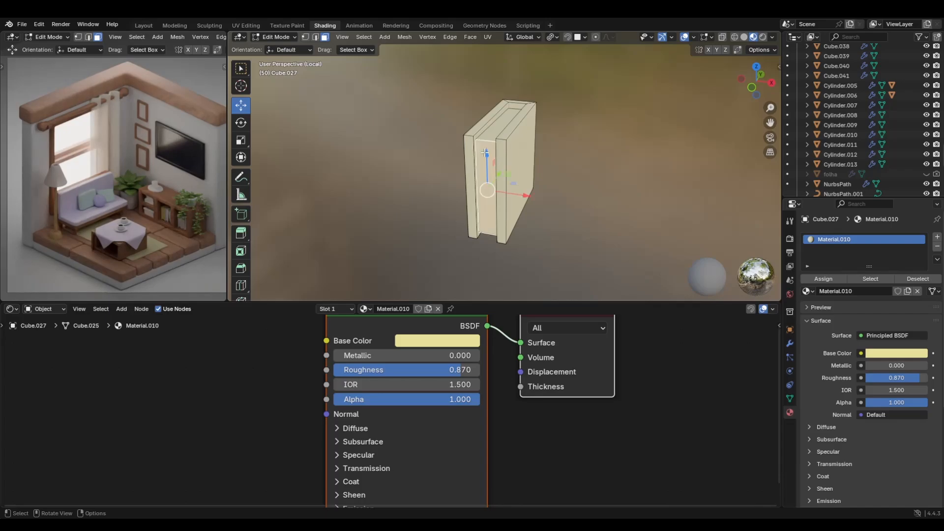
pyautogui.click(493, 184)
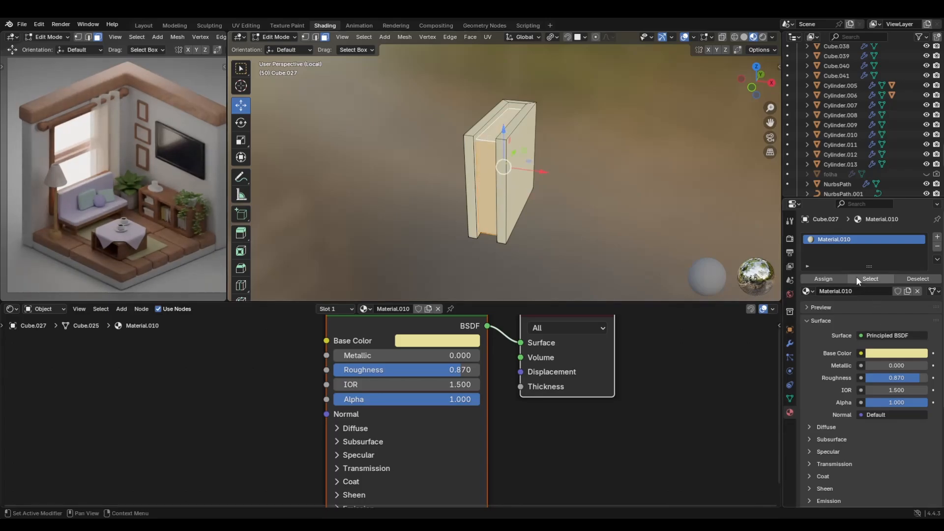
pyautogui.click(937, 237)
pyautogui.click(867, 308)
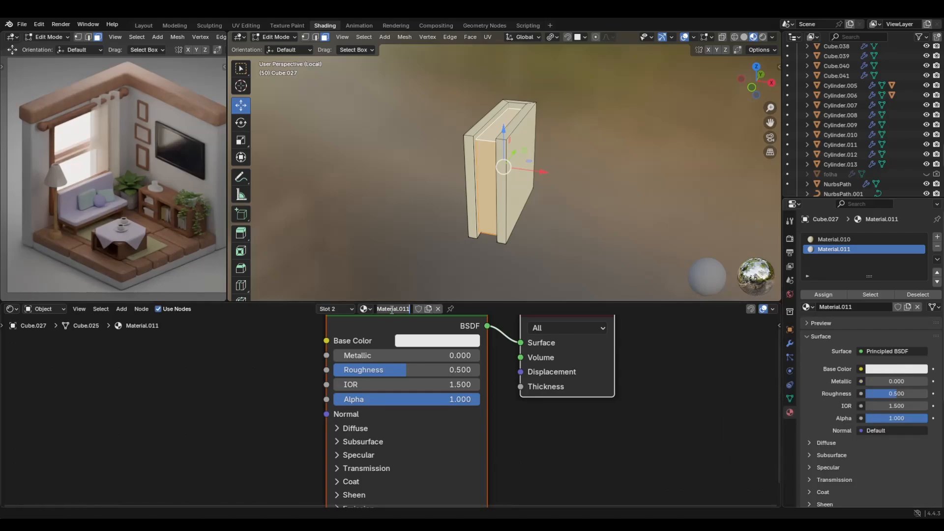
pyautogui.write('paginas')
pyautogui.press('Return')
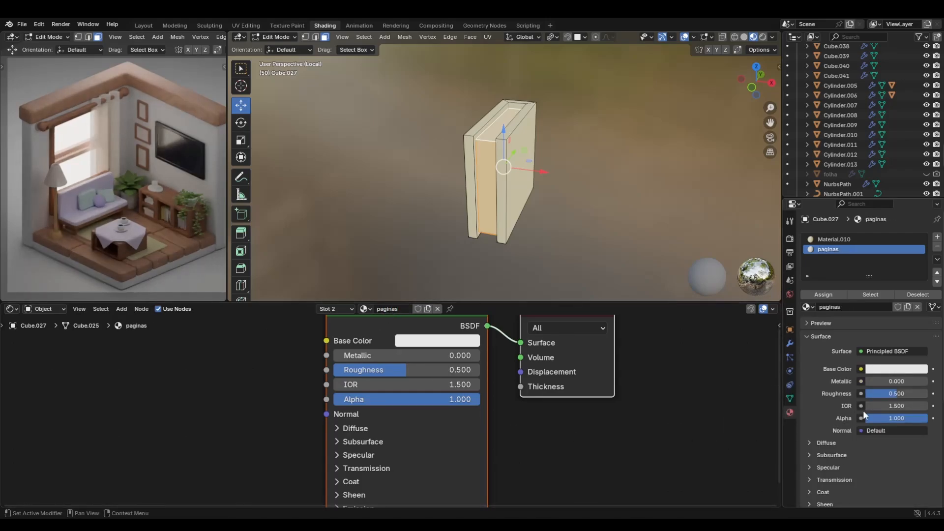
# Set paginas to roughness 0.886 with a warm off-white base color and assign it to the book's page faces
pyautogui.moveTo(902, 397); pyautogui.dragTo(925, 395)
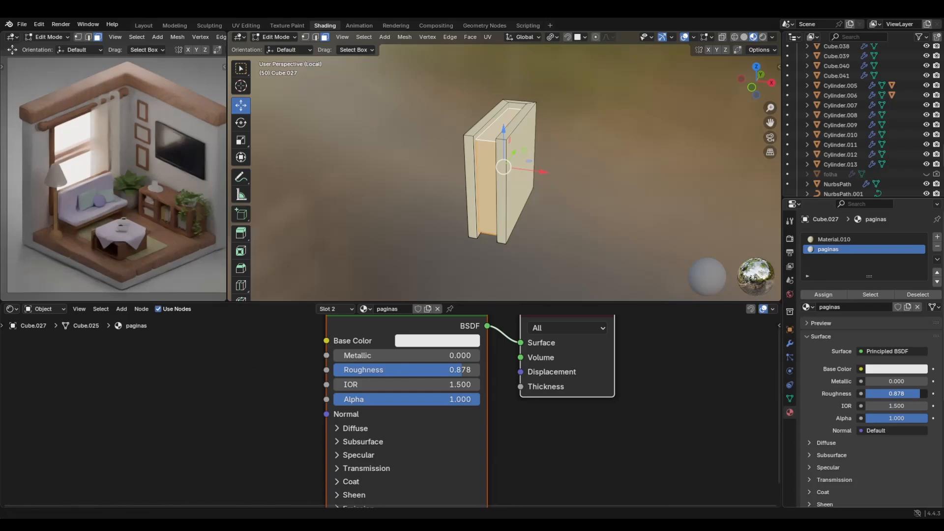
pyautogui.click(908, 370)
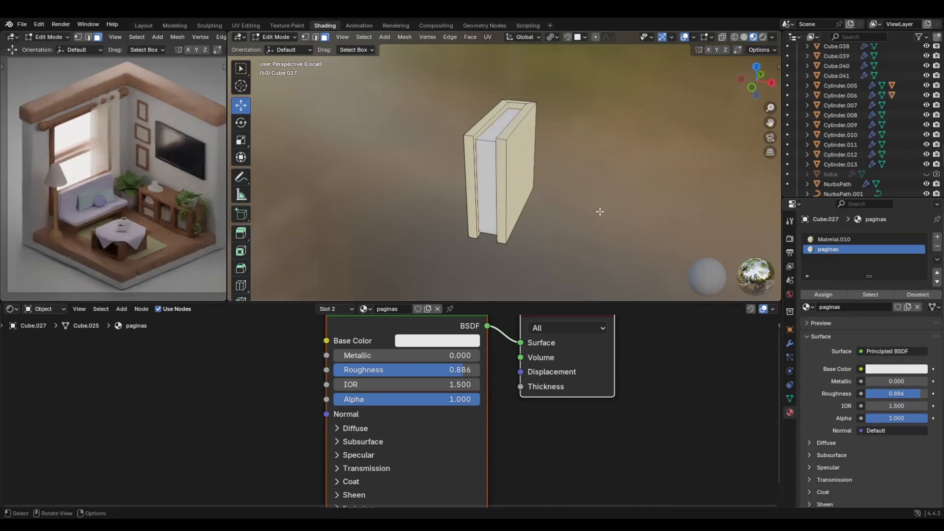
pyautogui.press('Tab')
pyautogui.press('Tab')
pyautogui.click(898, 369)
pyautogui.click(871, 250)
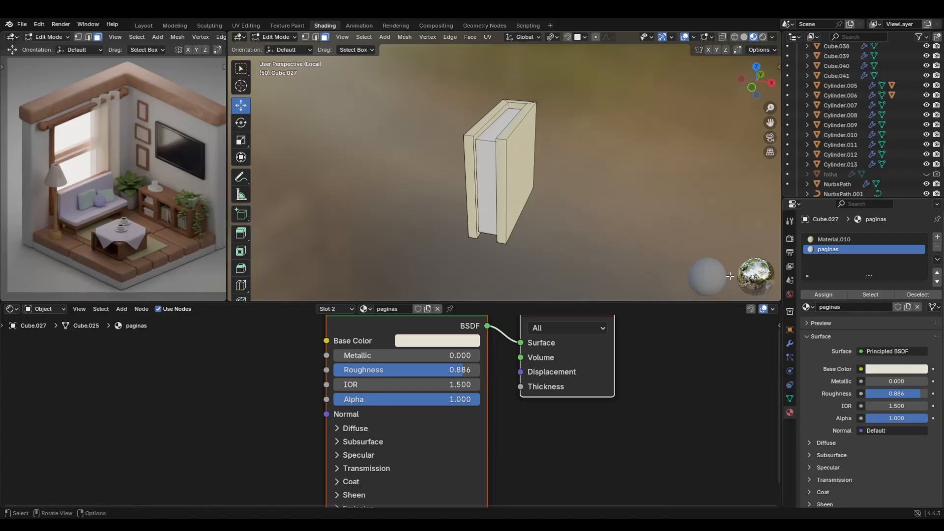
# Return the book to Object Mode and fine-tune the off-white base color of the paginas material
pyautogui.press('Tab')
pyautogui.moveTo(571, 231); pyautogui.dragTo(571, 209, button='middle')
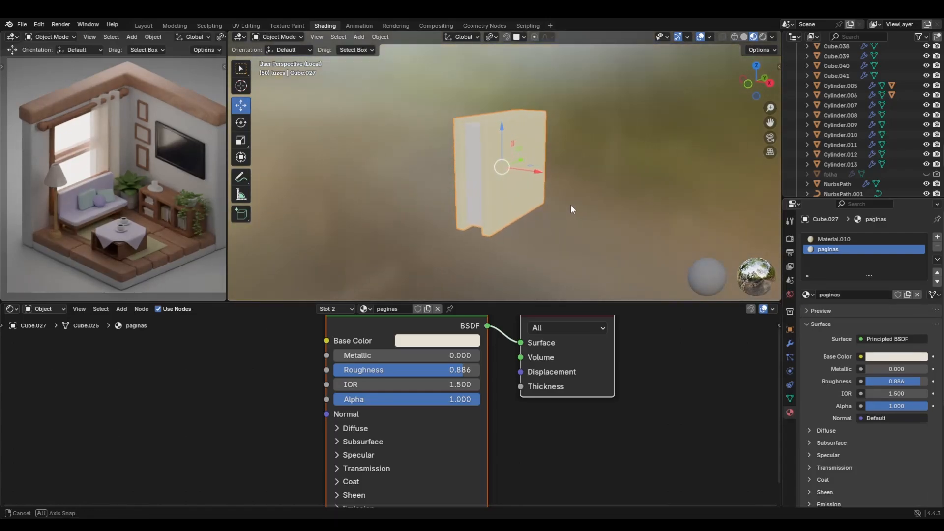
pyautogui.click(884, 360)
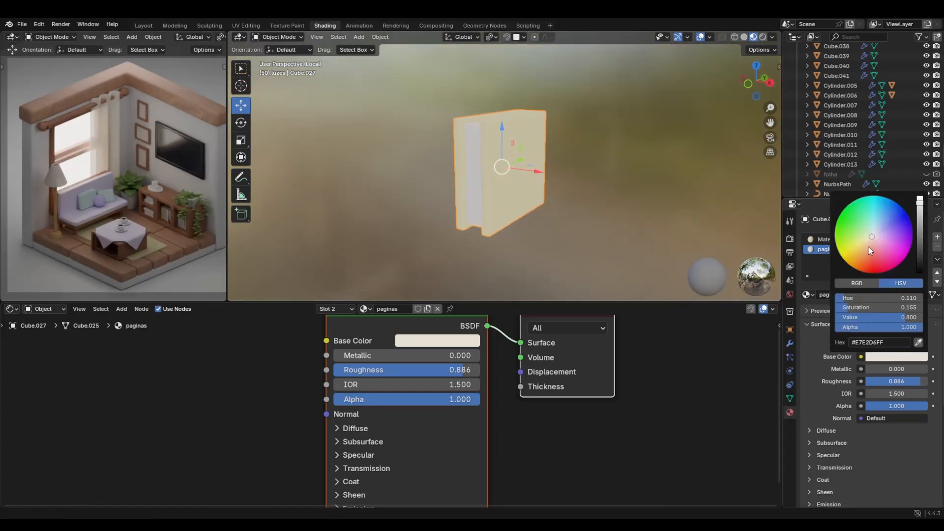
pyautogui.moveTo(868, 247); pyautogui.dragTo(870, 242)
# Rename the book's cover material as capa and shift its base color to a light peach tan
pyautogui.click(860, 238)
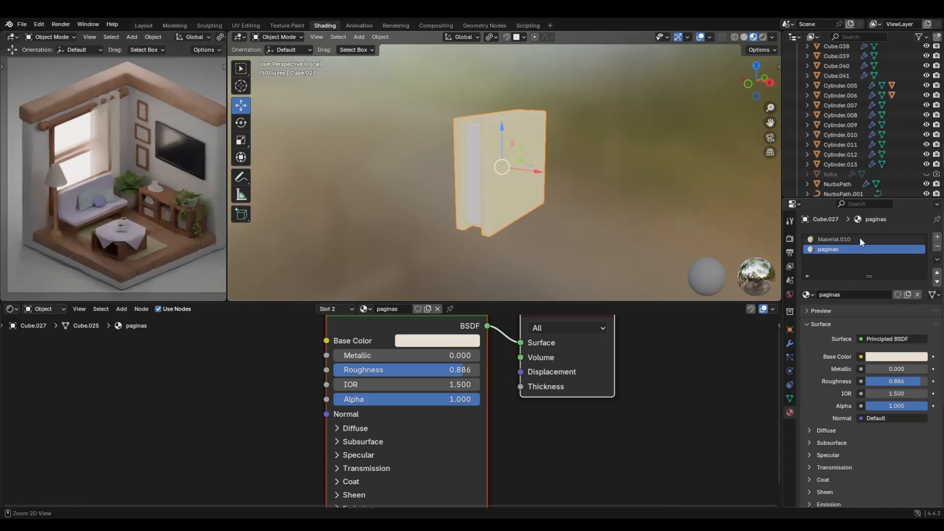
pyautogui.doubleClick(397, 309)
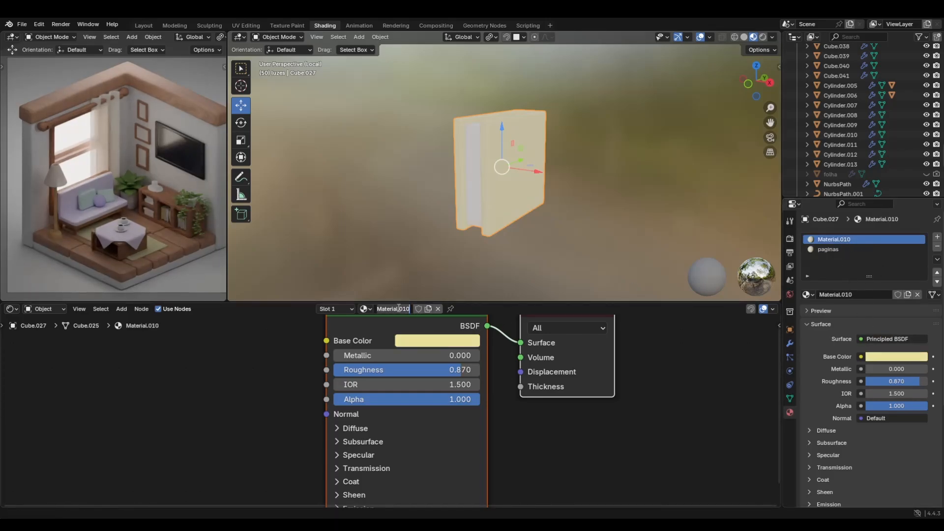
pyautogui.write('capa')
pyautogui.press('Return')
pyautogui.click(875, 359)
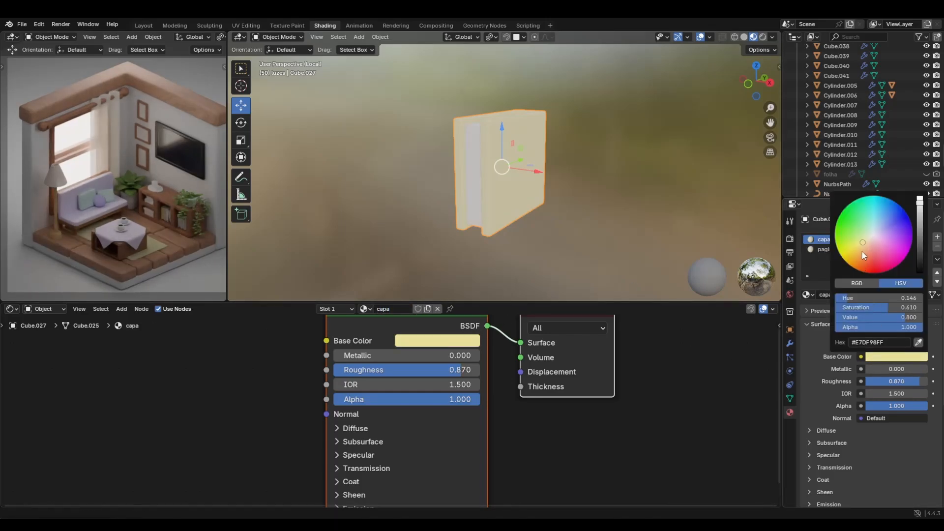
pyautogui.moveTo(860, 244); pyautogui.dragTo(864, 246)
pyautogui.moveTo(863, 317); pyautogui.dragTo(872, 307)
pyautogui.click(548, 243)
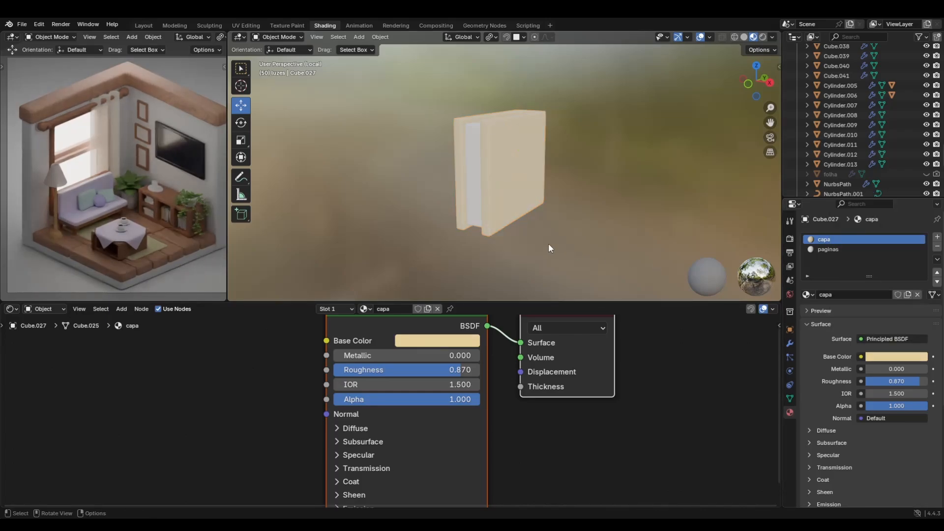
# Leave local view and link the finished book's materials to the middle book in the sideboard's right compartment
pyautogui.scroll(1, 101, 238)
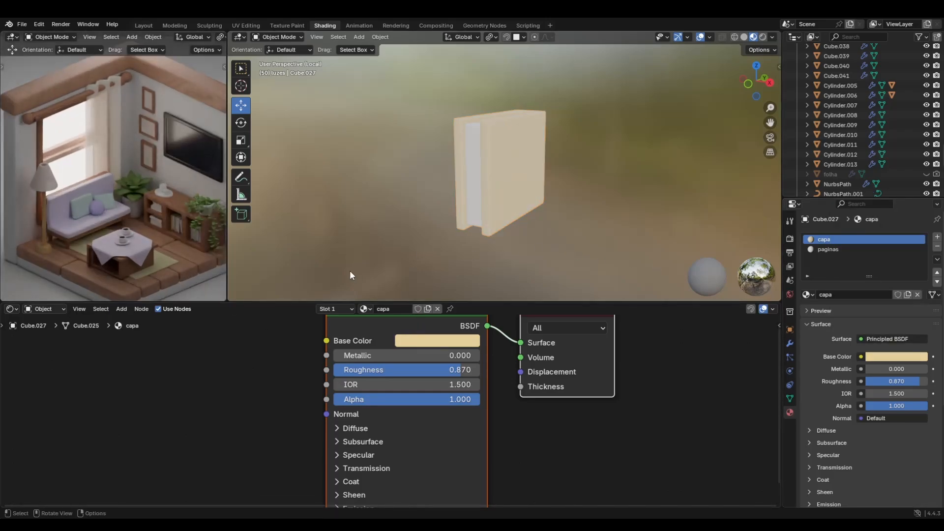
pyautogui.press('KP_Divide')
pyautogui.click(509, 205)
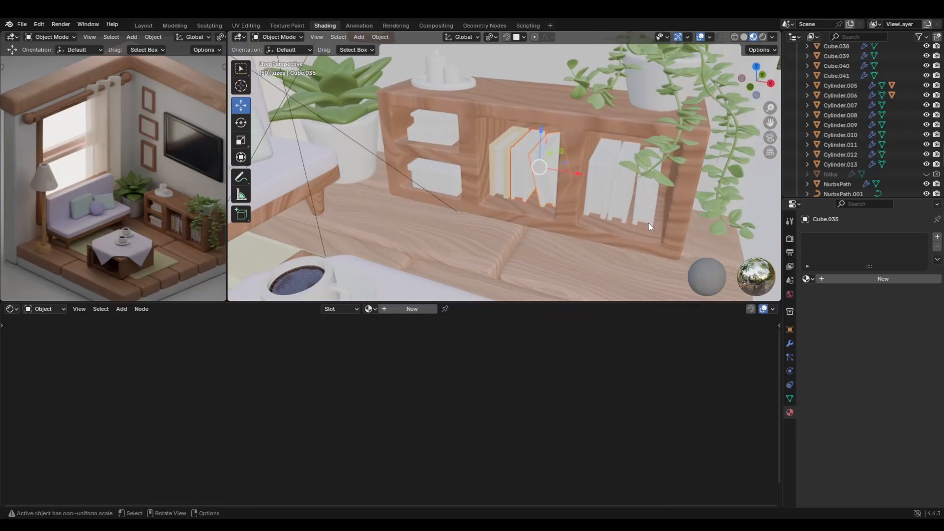
pyautogui.keyDown('shift'); pyautogui.click(621, 202); pyautogui.keyUp('shift')
pyautogui.hotkey('ctrl', 'l')
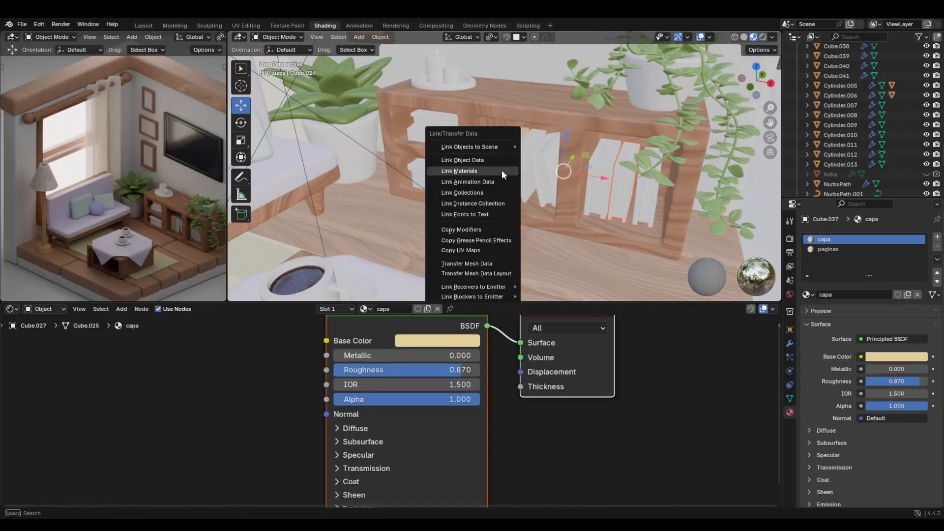
pyautogui.click(501, 169)
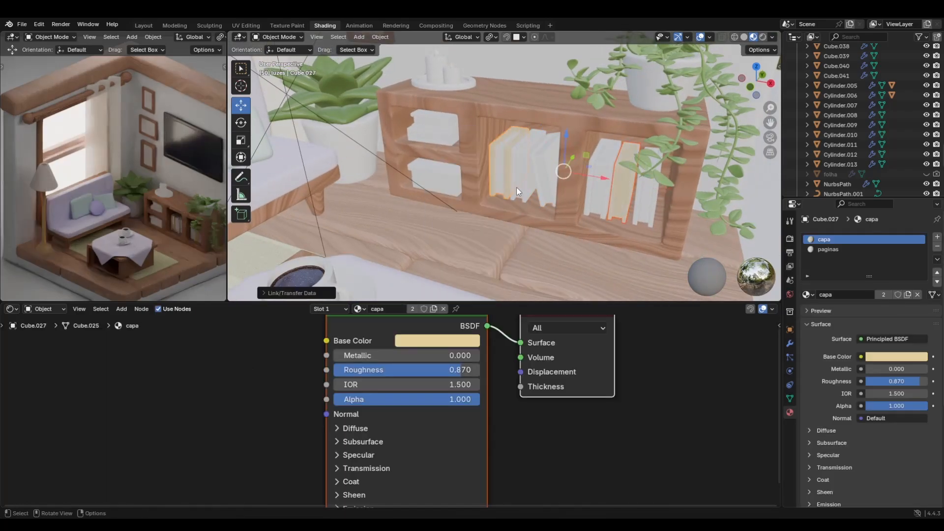
# Link the first book's materials to the leaning book at the end of the middle compartment
pyautogui.click(543, 187)
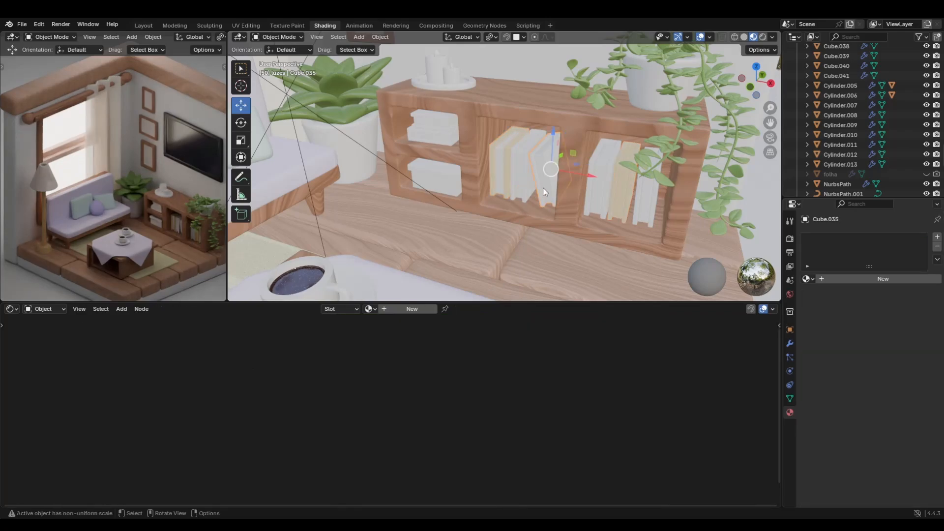
pyautogui.keyDown('shift'); pyautogui.click(497, 170); pyautogui.keyUp('shift')
pyautogui.hotkey('ctrl', 'l')
pyautogui.click(497, 170)
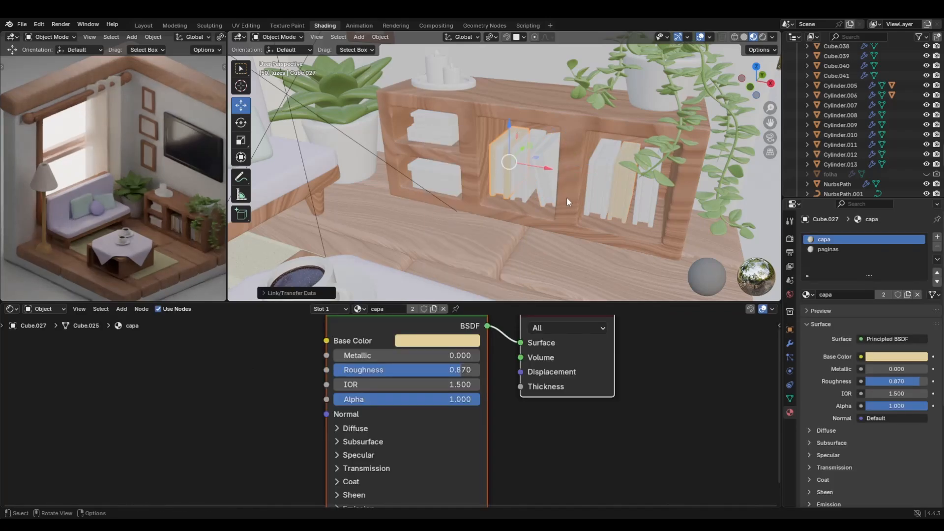
pyautogui.click(545, 184)
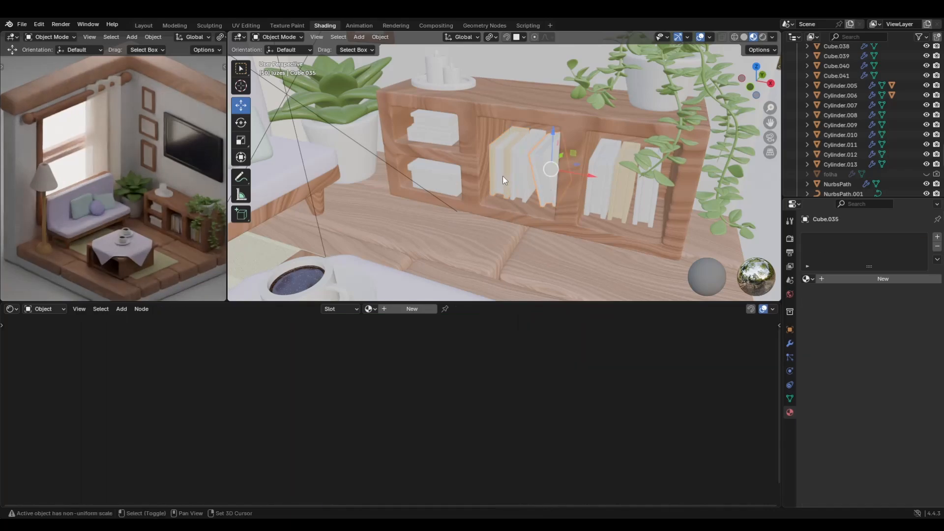
pyautogui.keyDown('shift'); pyautogui.click(503, 176); pyautogui.keyUp('shift')
pyautogui.hotkey('ctrl', 'l')
pyautogui.click(503, 175)
pyautogui.click(547, 184)
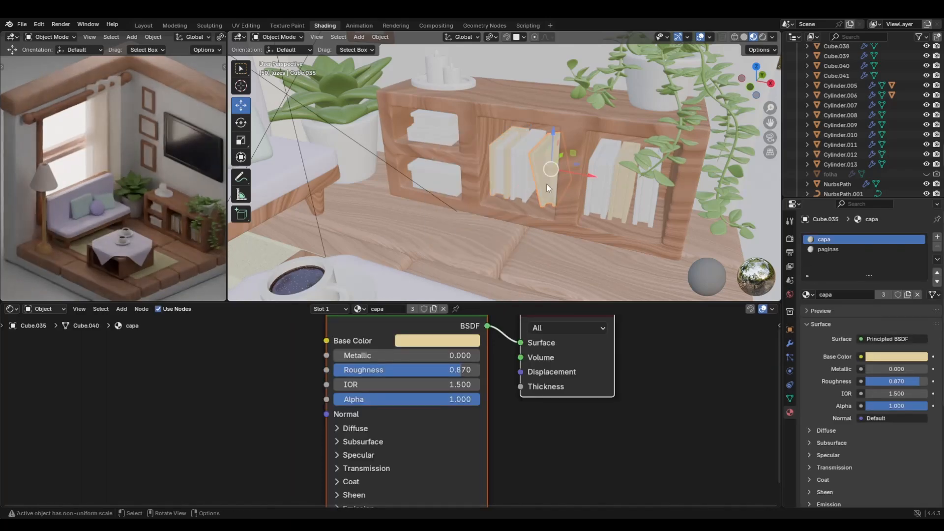
# Isolate the leaning book, assign the paginas material to its page faces, and return to the full scene
pyautogui.press('KP_Divide')
pyautogui.press('Tab')
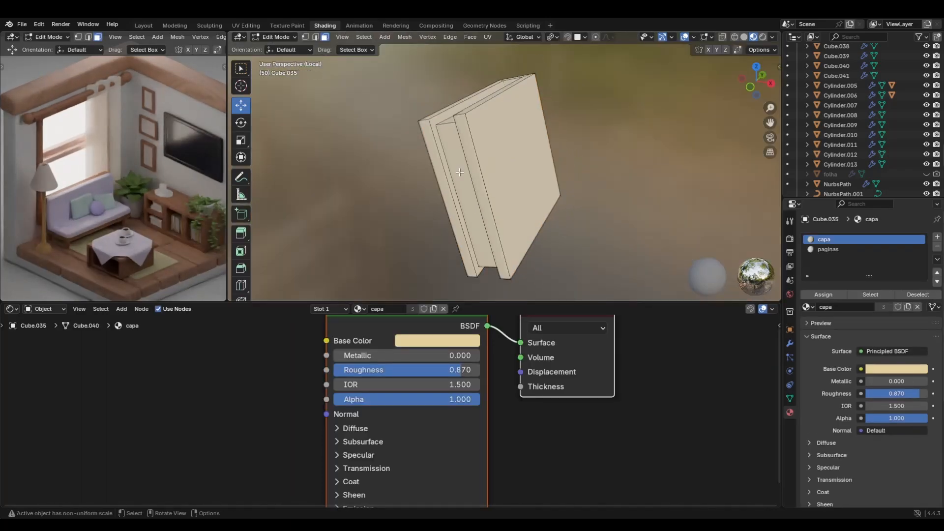
pyautogui.click(446, 136)
pyautogui.click(829, 249)
pyautogui.click(823, 295)
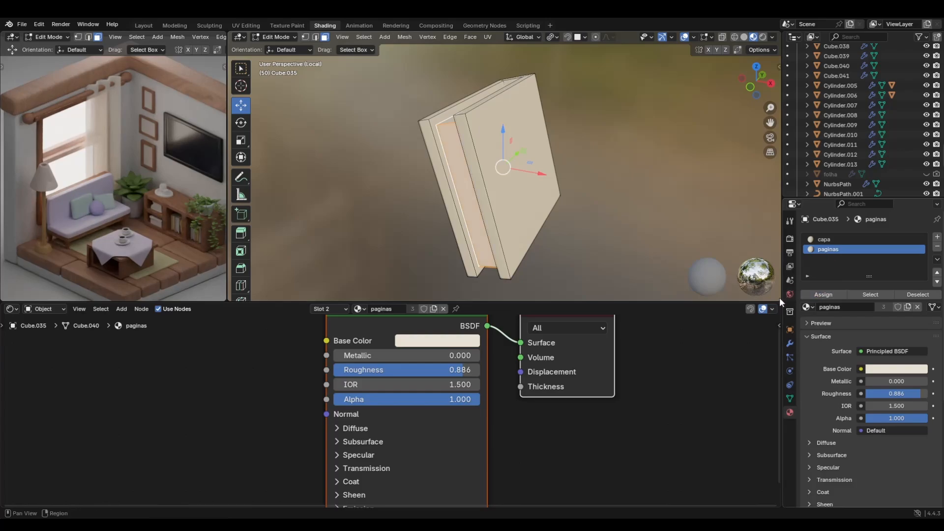
pyautogui.press('KP_Divide')
pyautogui.press('Tab')
# Assign the paginas material to the page faces of the tan book in the right compartment
pyautogui.click(618, 199)
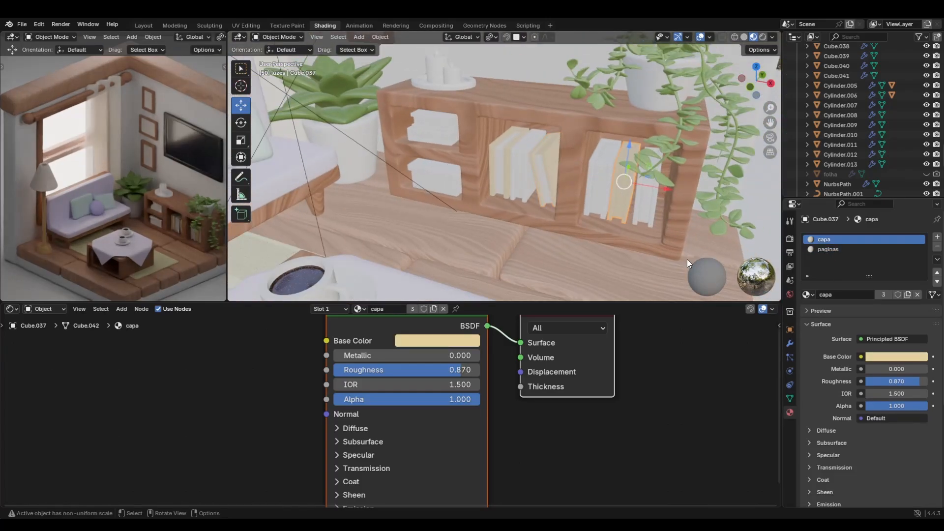
pyautogui.press('Tab')
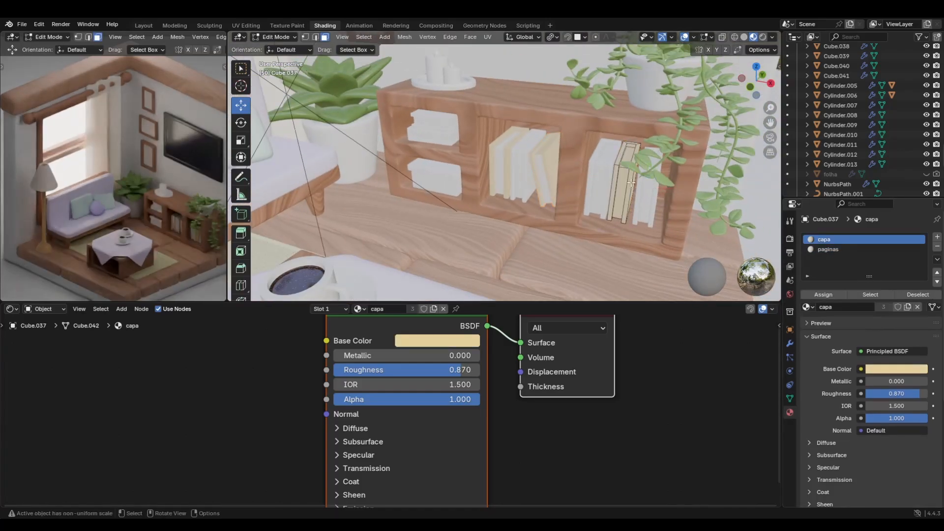
pyautogui.press('a')
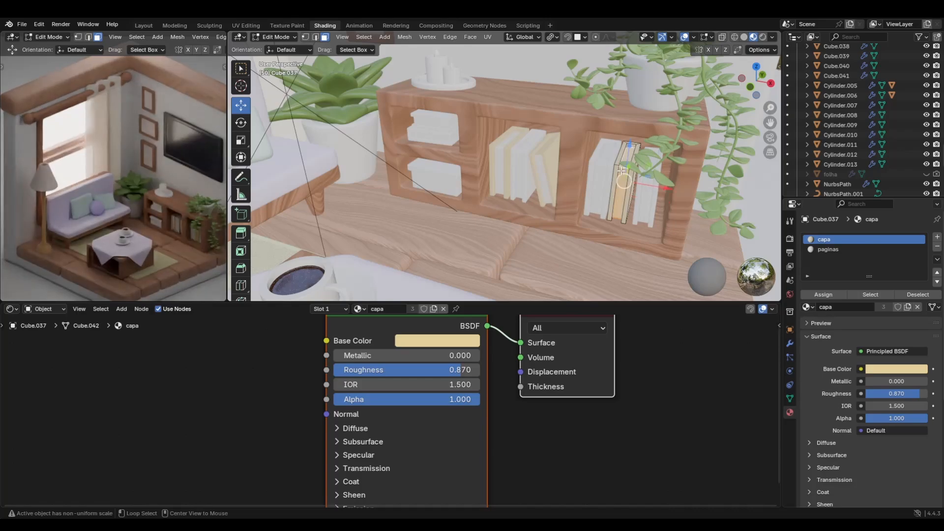
pyautogui.press('Tab')
# Link the tan right-compartment book's materials to its two uncolored neighbors, the white middle-compartment book, and the top book of the upper-left stack
pyautogui.click(609, 201)
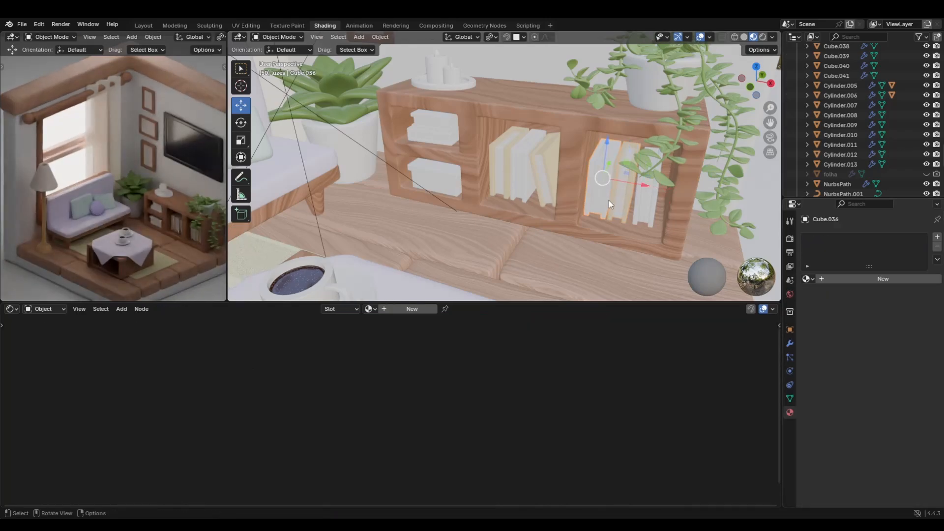
pyautogui.keyDown('shift'); pyautogui.click(608, 199); pyautogui.keyUp('shift')
pyautogui.keyDown('shift'); pyautogui.click(644, 212); pyautogui.keyUp('shift')
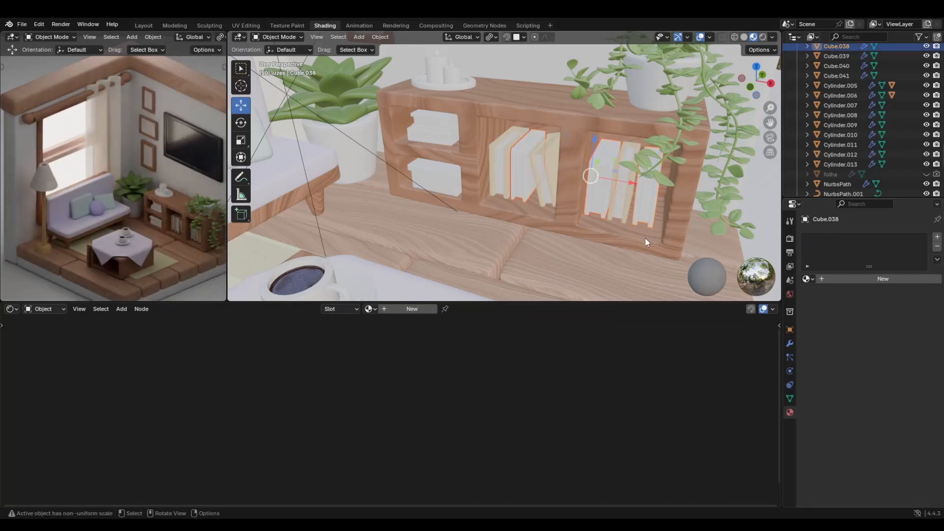
pyautogui.keyDown('ctrl'); pyautogui.click(626, 200); pyautogui.keyUp('ctrl')
pyautogui.click(617, 199)
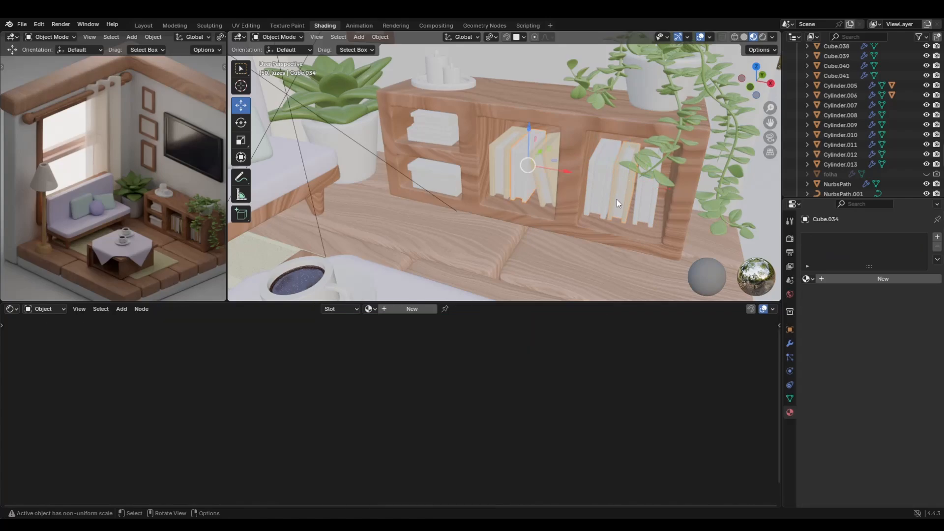
pyautogui.keyDown('shift'); pyautogui.click(536, 180); pyautogui.keyUp('shift')
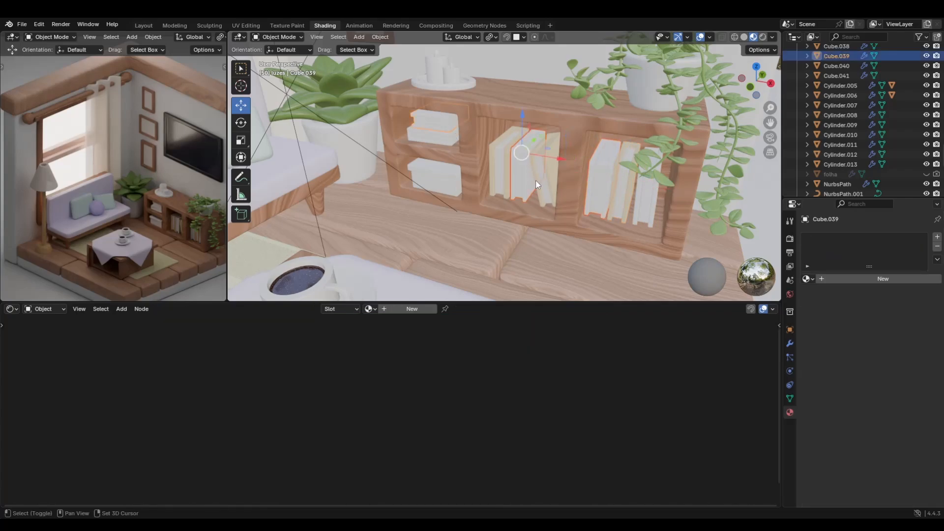
pyautogui.keyDown('shift'); pyautogui.click(618, 193); pyautogui.keyUp('shift')
pyautogui.hotkey('ctrl', 'l')
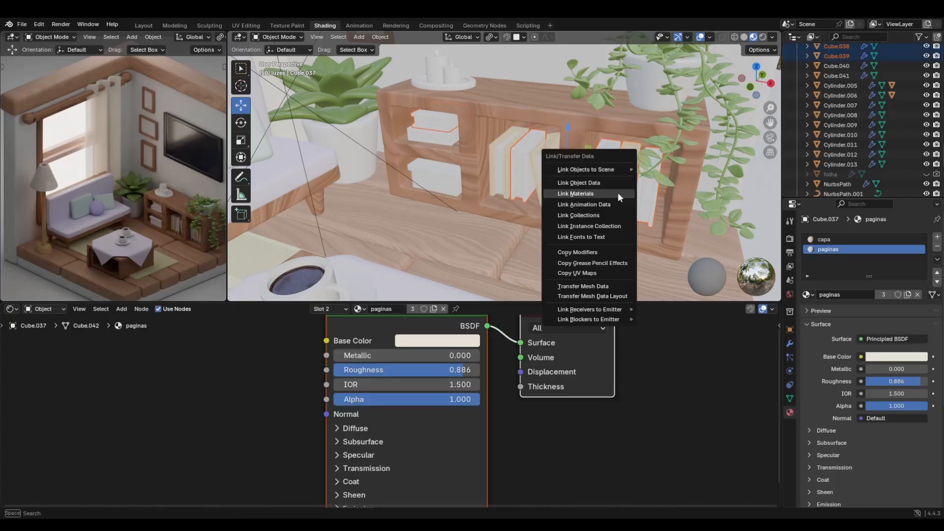
pyautogui.click(617, 194)
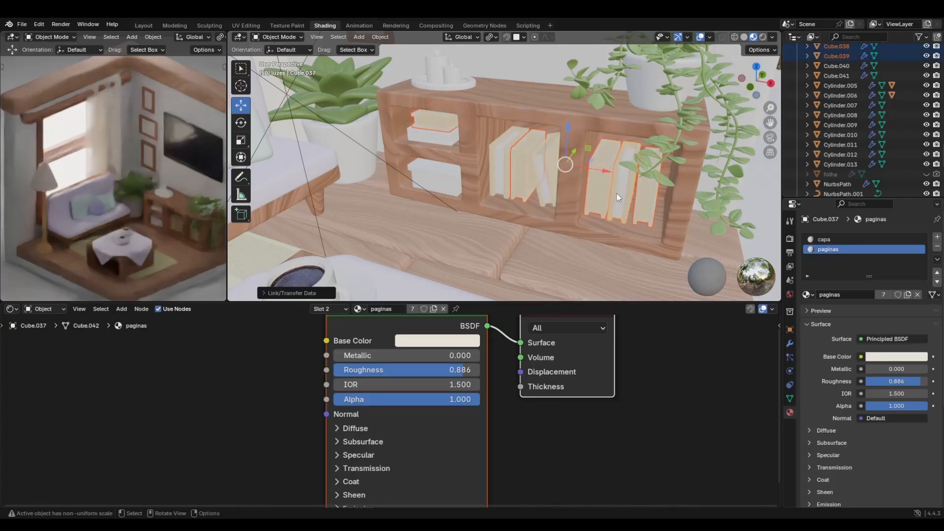
# Isolate the newly linked book in the middle compartment and assign the paginas material to its page faces
pyautogui.click(520, 178)
pyautogui.press('KP_Divide')
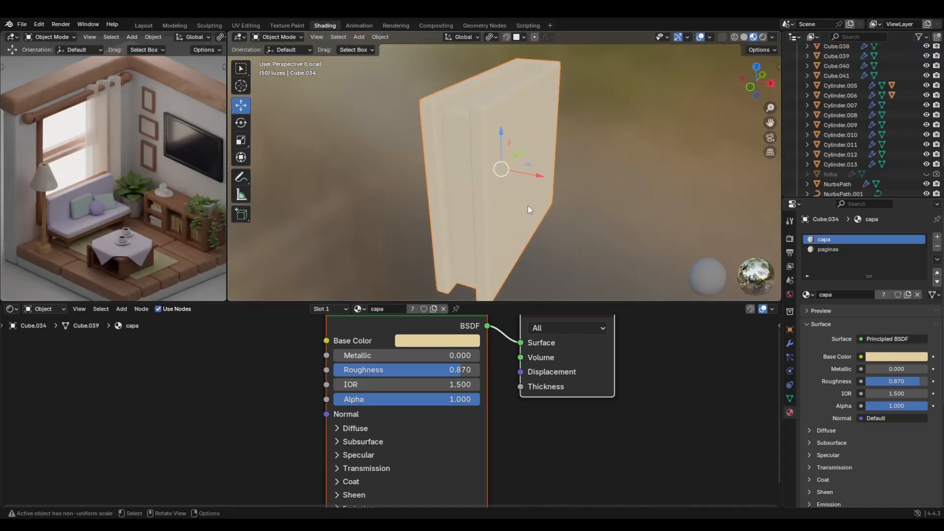
pyautogui.press('Tab')
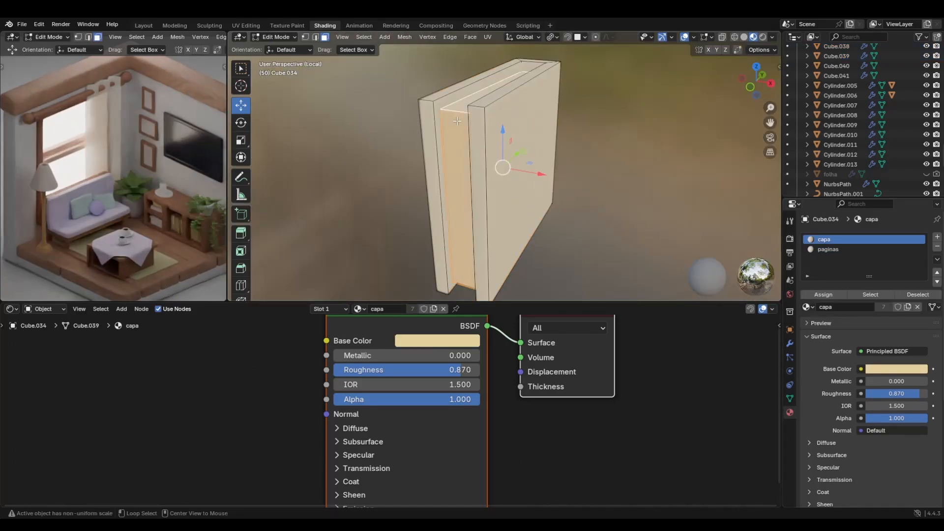
pyautogui.click(828, 249)
# Make the book's cover material a separate copy with pale blue base color #CDE4E4FF, and return to the full scene
pyautogui.click(875, 240)
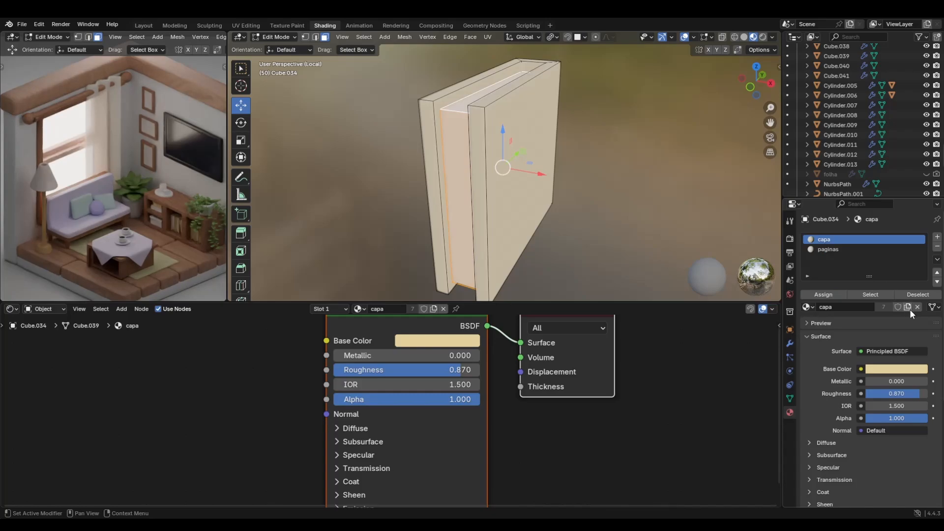
pyautogui.click(908, 307)
pyautogui.click(913, 370)
pyautogui.click(869, 243)
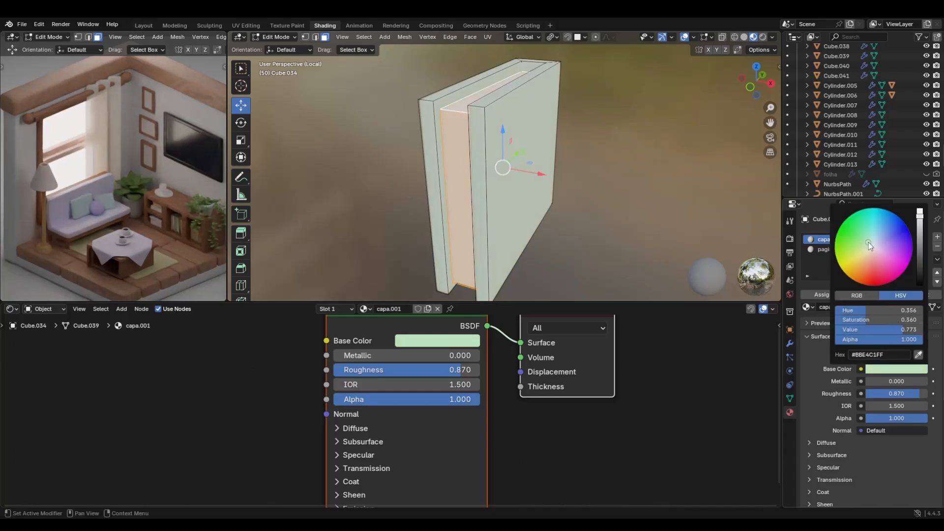
pyautogui.moveTo(869, 250); pyautogui.dragTo(874, 242)
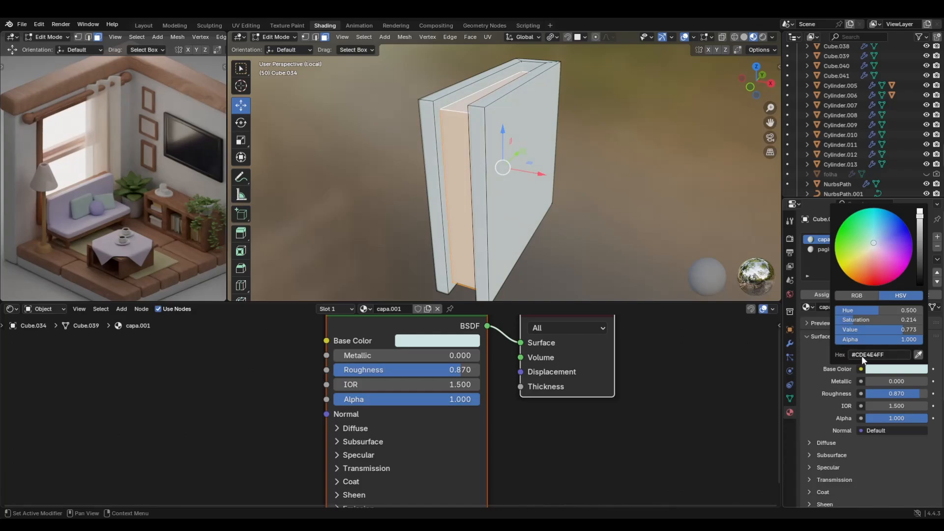
pyautogui.press('KP_Divide')
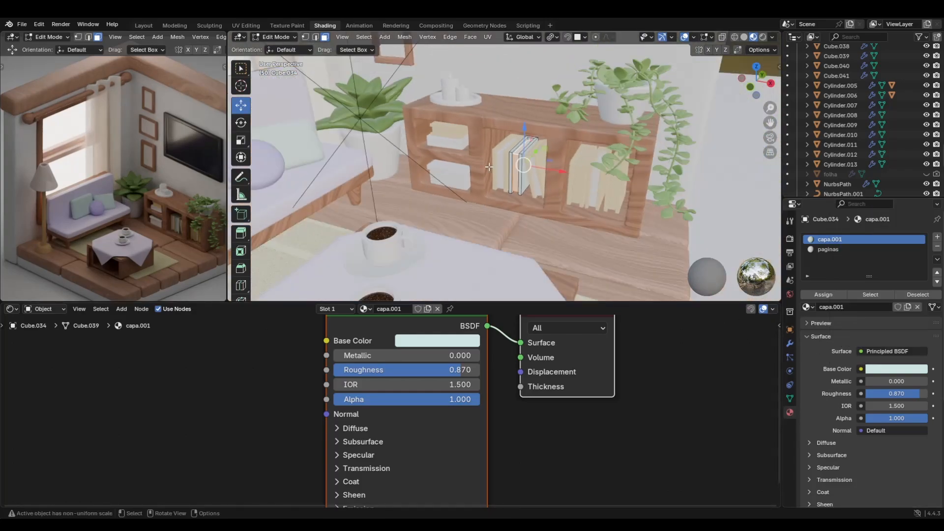
pyautogui.press('Tab')
# Isolate the top book of the stack in the upper-left compartment and assign the paginas material to its page faces
pyautogui.click(459, 135)
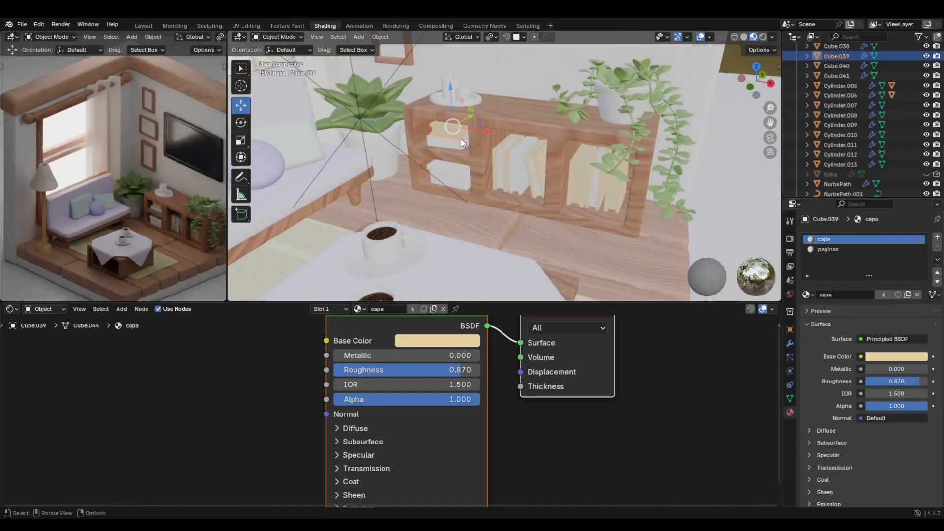
pyautogui.press('KP_Divide')
pyautogui.press('Tab')
pyautogui.keyDown('alt'); pyautogui.click(556, 222); pyautogui.keyUp('alt')
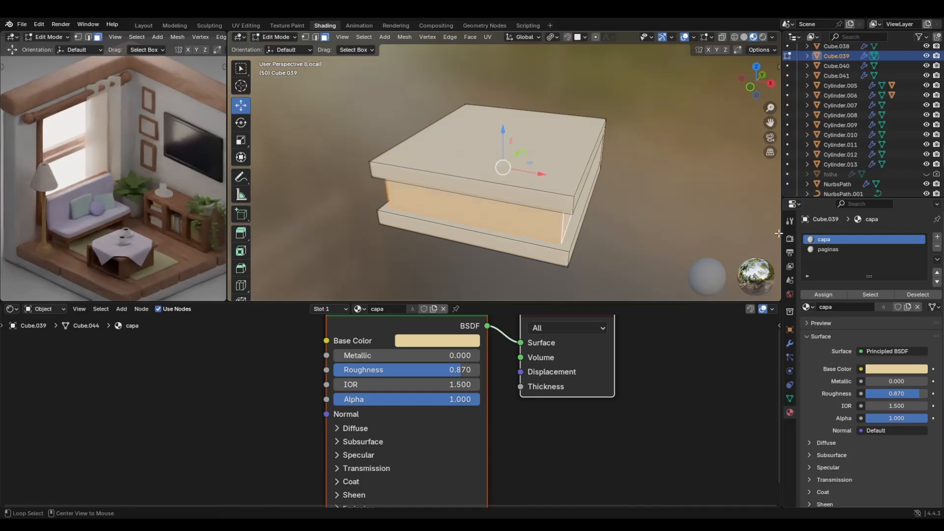
pyautogui.click(831, 250)
# Replace the stacked book's cover material with capa.001 and return to the full scene
pyautogui.click(836, 239)
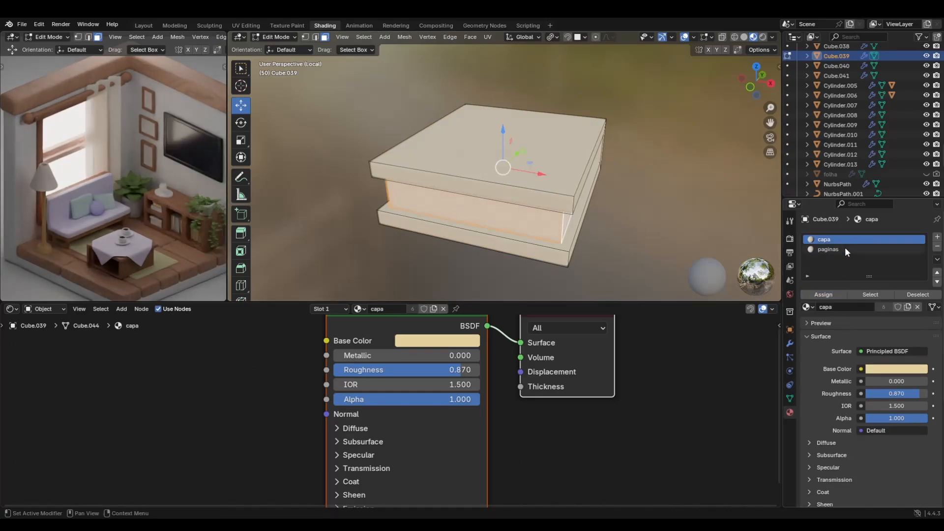
pyautogui.click(807, 307)
pyautogui.press('Escape')
pyautogui.press('KP_Divide')
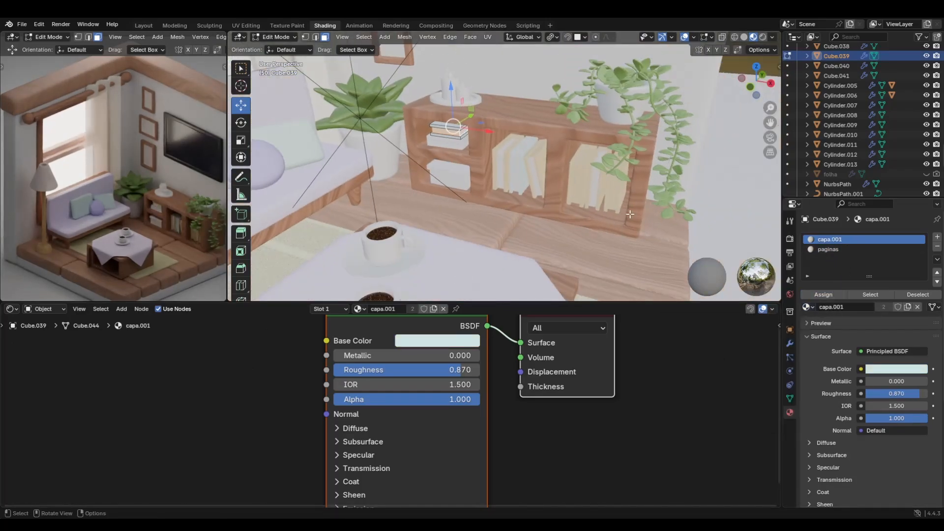
pyautogui.press('Tab')
# Isolate the right compartment's first book, assign paginas to its page faces, and replace its cover material with capa.001
pyautogui.click(583, 189)
pyautogui.click(599, 208)
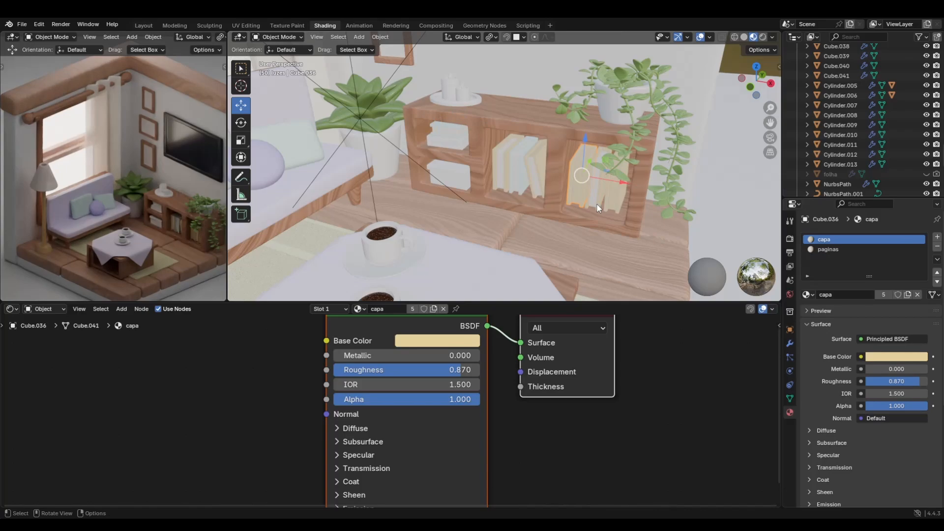
pyautogui.press('KP_Divide')
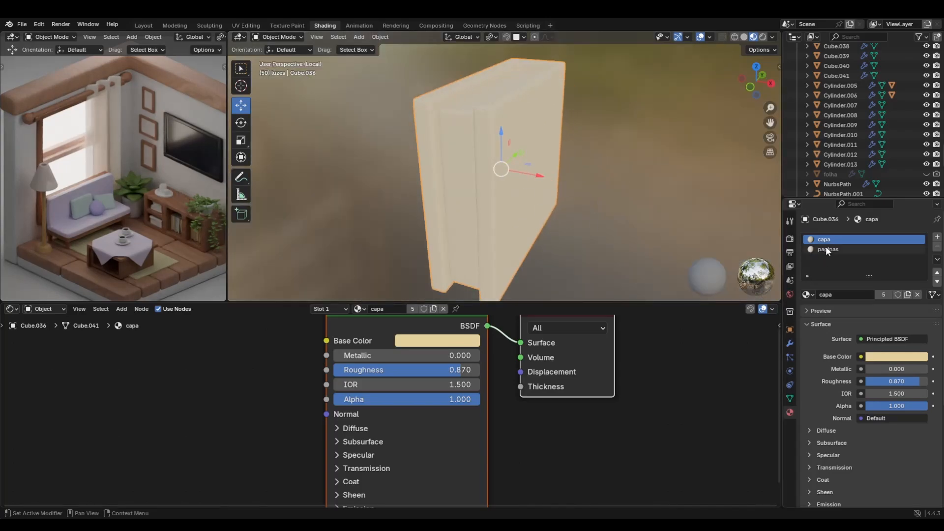
pyautogui.press('Tab')
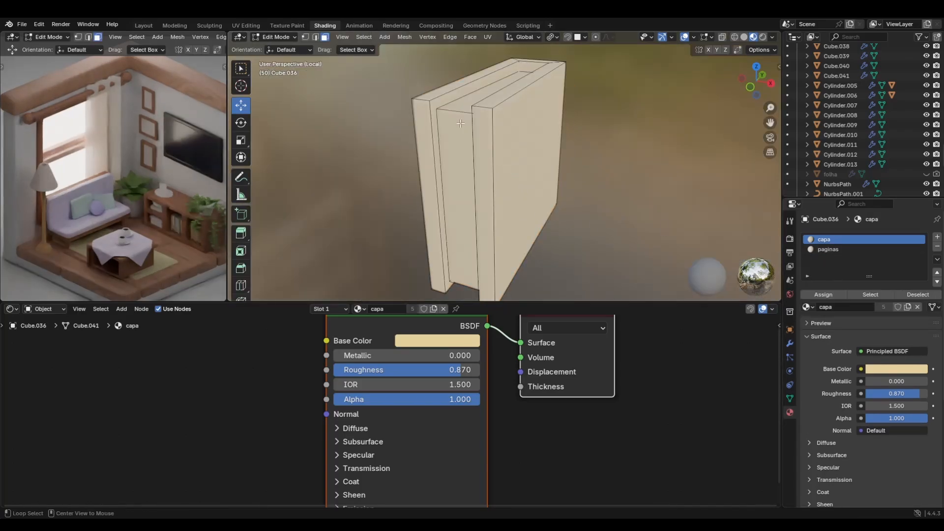
pyautogui.click(808, 307)
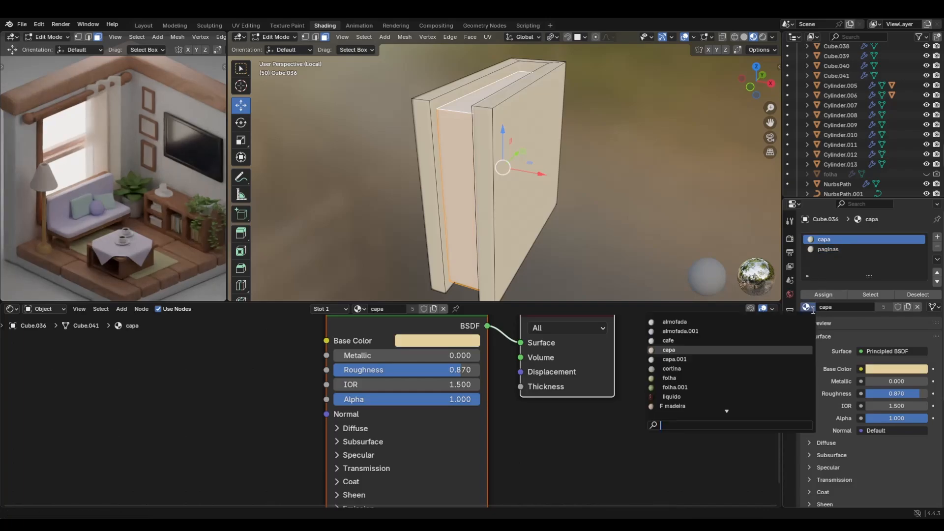
pyautogui.click(688, 359)
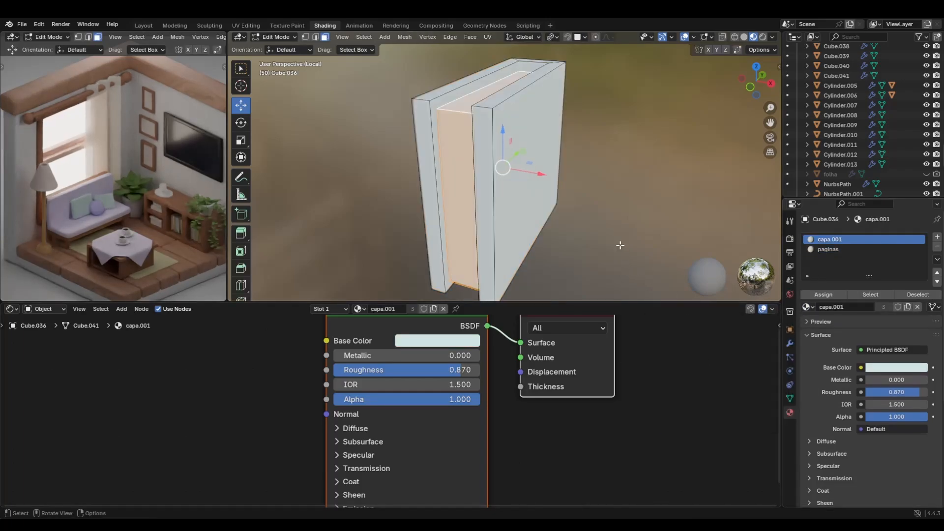
pyautogui.press('/')
pyautogui.press('Tab')
# Isolate the last book in the right compartment and assign the paginas material to its page faces
pyautogui.click(618, 199)
pyautogui.press('Tab')
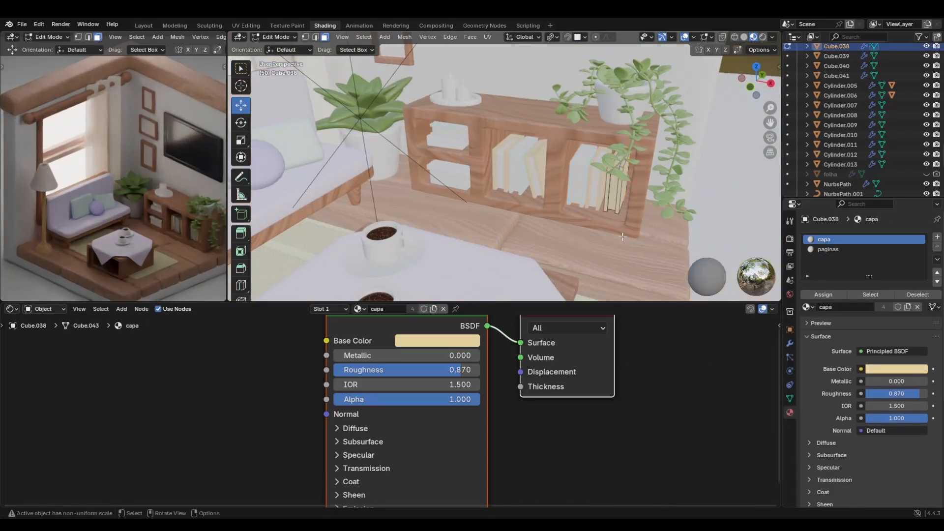
pyautogui.press('/')
pyautogui.click(455, 113)
pyautogui.click(828, 250)
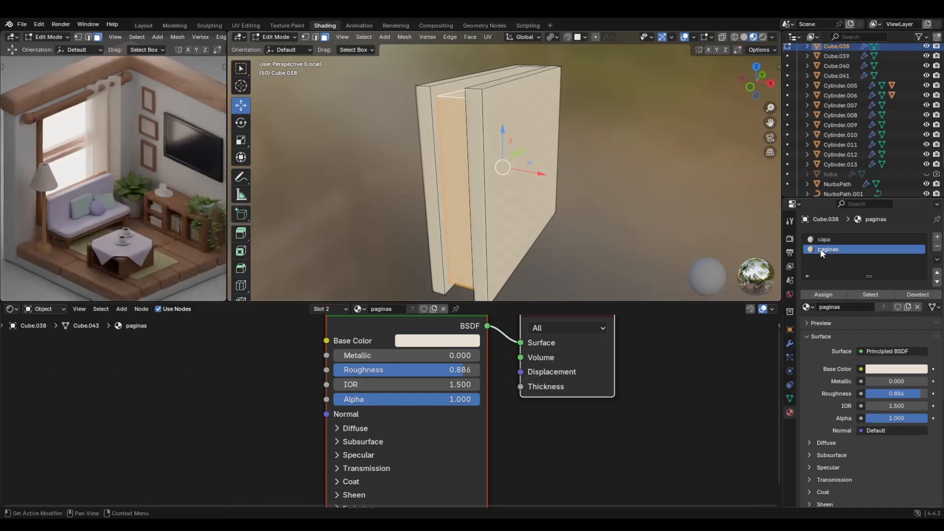
# Replace the cover material of the right compartment's last book with capa.001 and return to the full scene
pyautogui.click(831, 239)
pyautogui.click(806, 307)
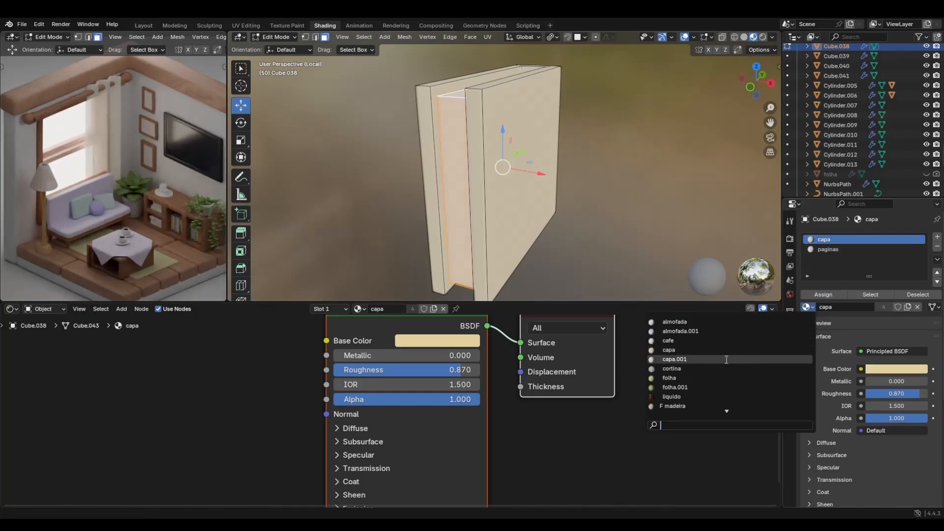
pyautogui.click(676, 358)
pyautogui.press('/')
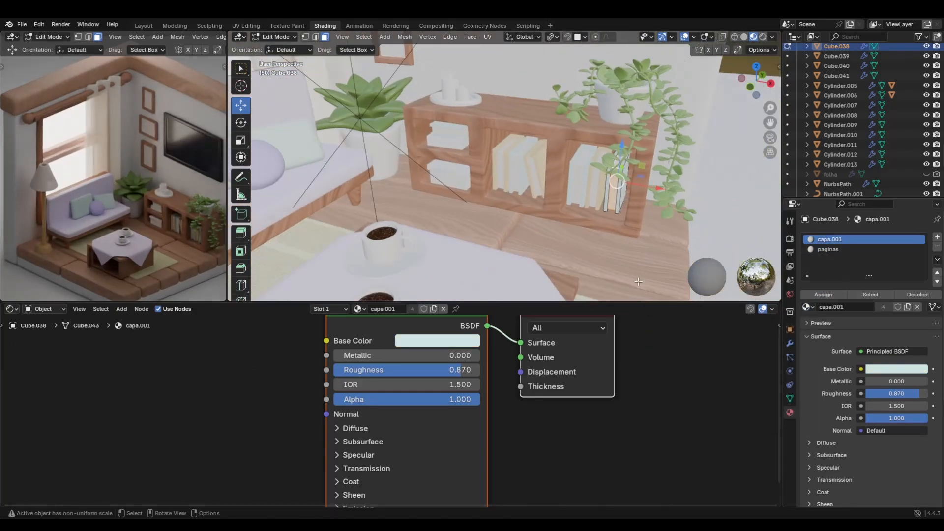
pyautogui.press('Tab')
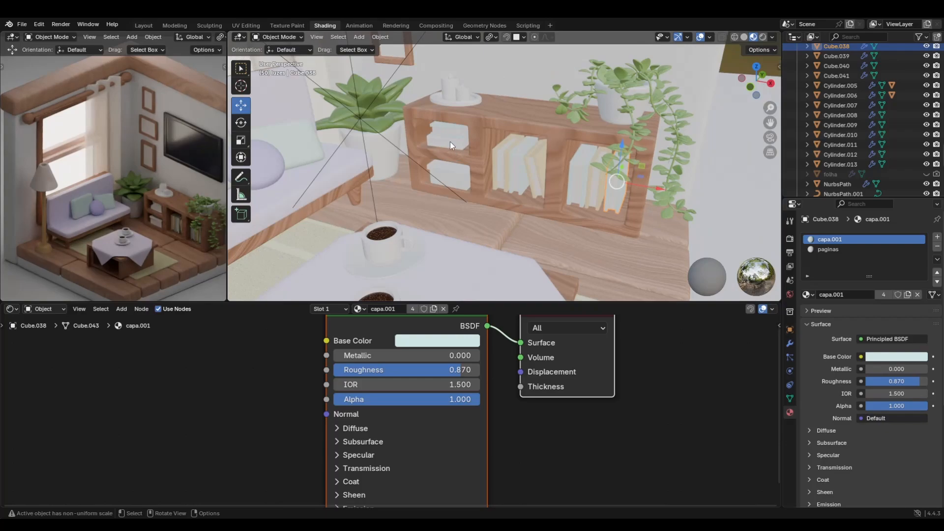
# Try to link the middle compartment's first book's materials to the lower book in the upper-left stack
pyautogui.click(449, 141)
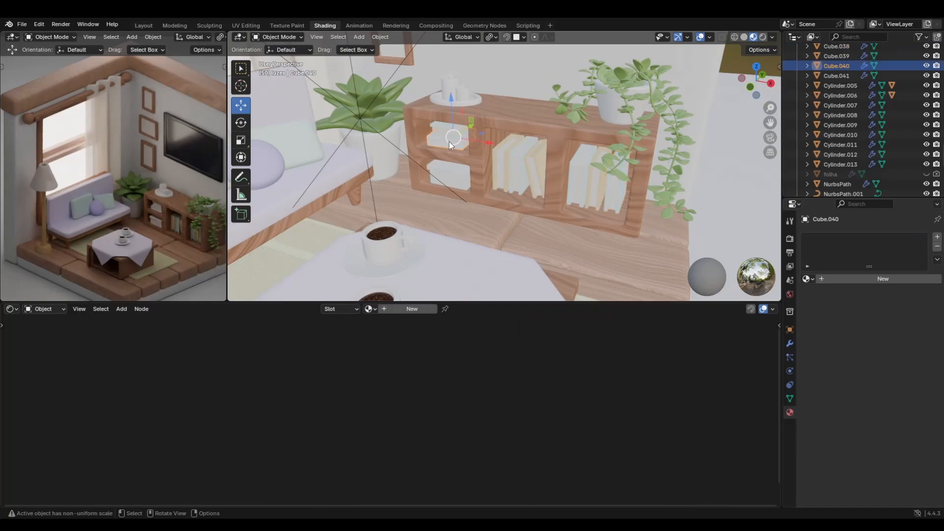
pyautogui.click(498, 157)
pyautogui.hotkey('ctrl', 'l')
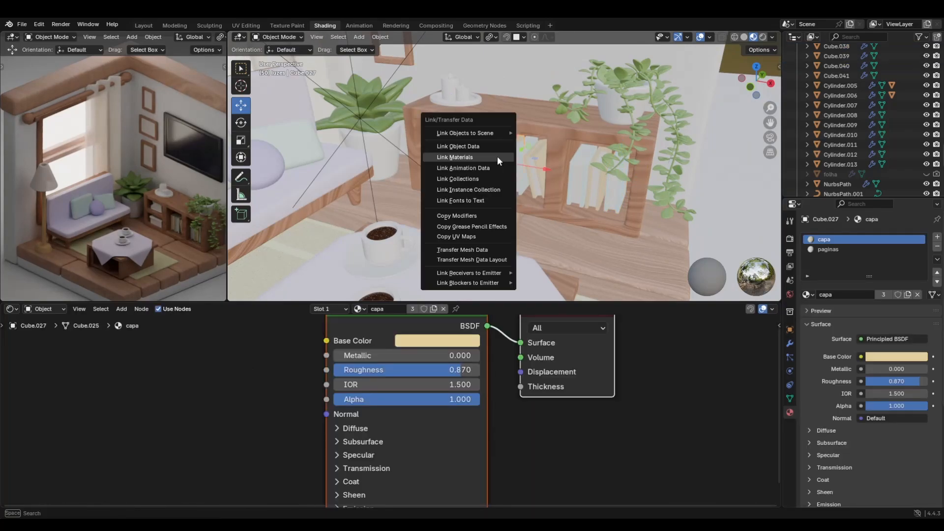
pyautogui.click(486, 153)
pyautogui.click(454, 142)
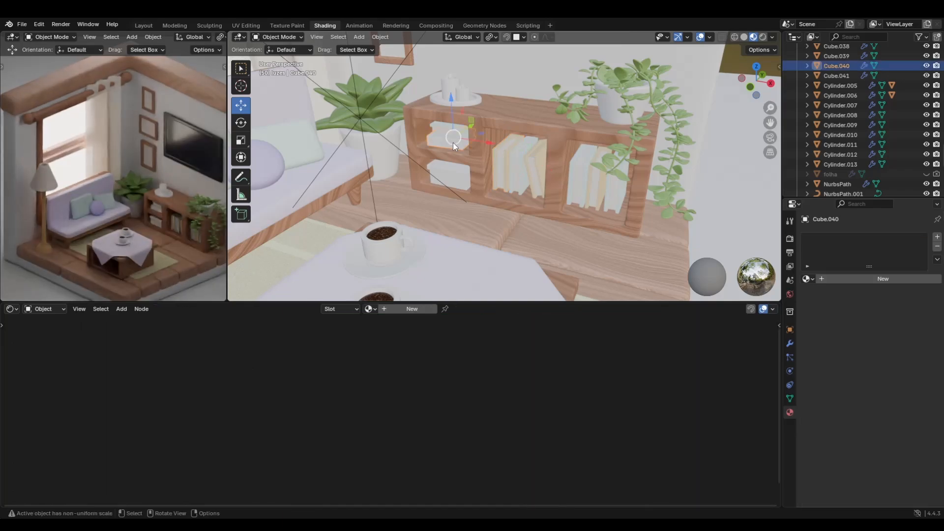
pyautogui.press('/')
pyautogui.press('Tab')
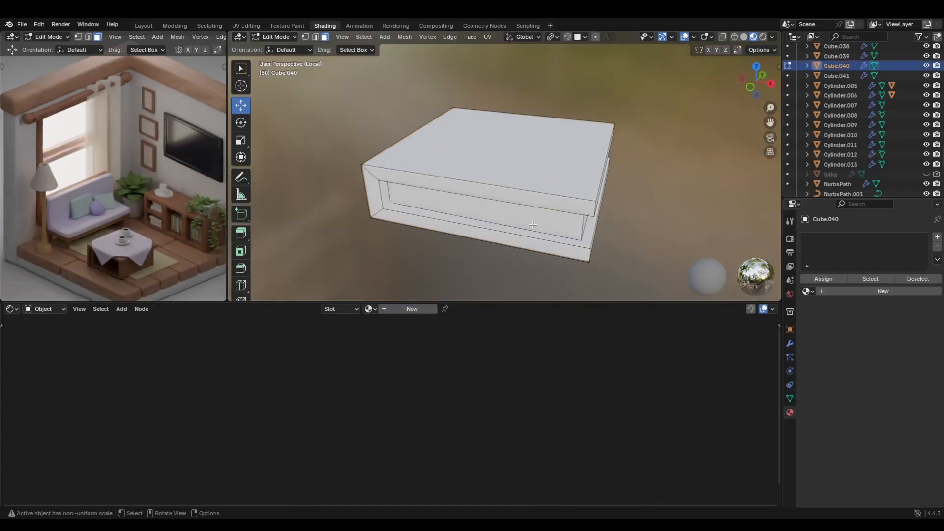
pyautogui.press('/')
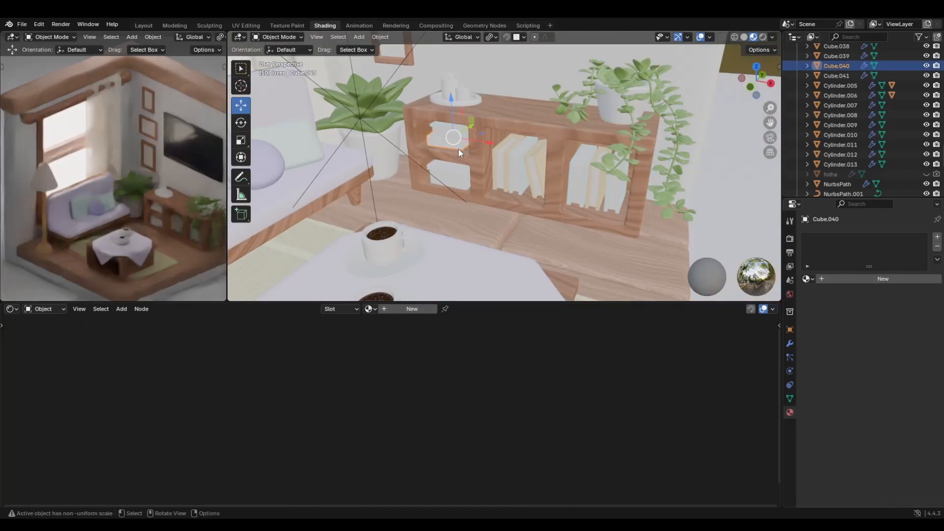
pyautogui.press('Tab')
pyautogui.click(490, 164)
# Link the materials of the middle compartment's first book to the lower book in the upper-left stack
pyautogui.click(459, 147)
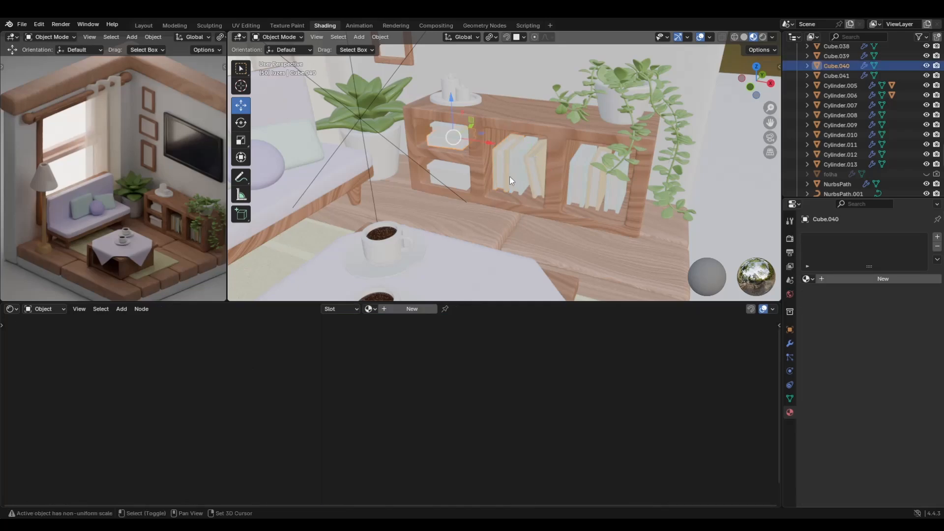
pyautogui.keyDown('shift'); pyautogui.click(497, 170); pyautogui.keyUp('shift')
pyautogui.hotkey('ctrl', 'l')
pyautogui.click(498, 170)
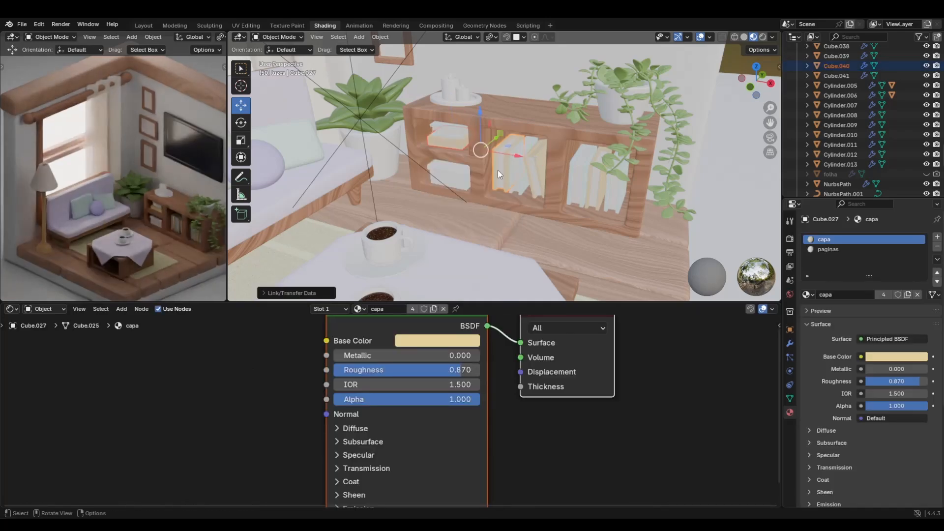
# Isolate the two linked books and assign the paginas material to the lying book's page faces
pyautogui.press('/')
pyautogui.press('Tab')
pyautogui.click(457, 138)
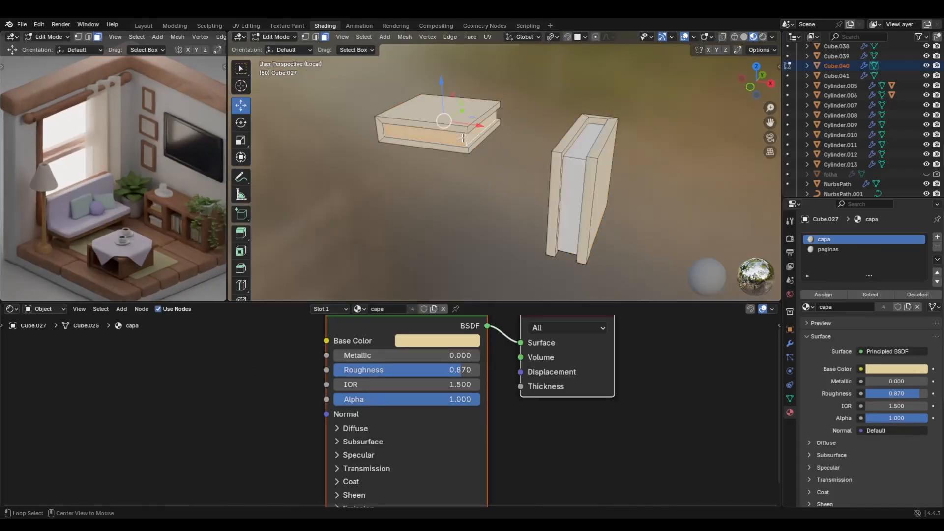
pyautogui.click(835, 249)
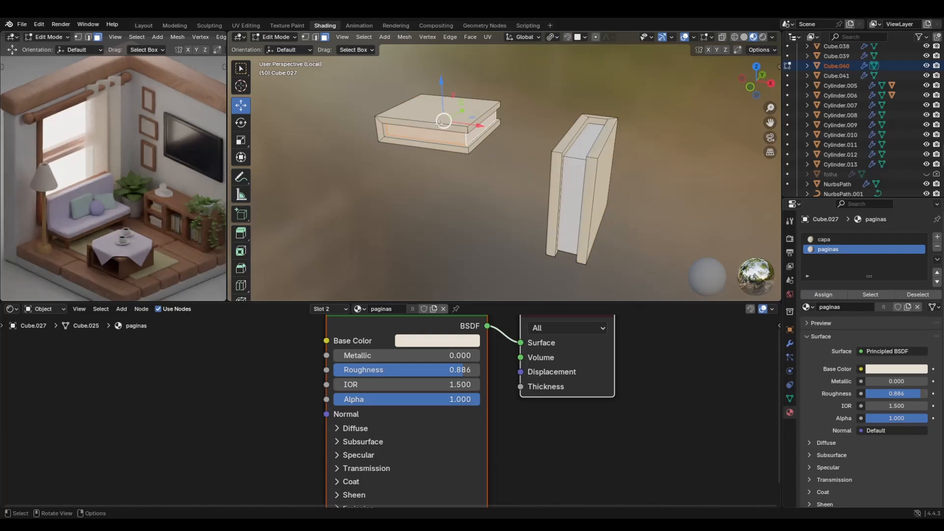
# Return to the full scene, isolate the storage box below the stacked books and give it a new material named CAIXA
pyautogui.press('Tab')
pyautogui.press('/')
pyautogui.click(455, 173)
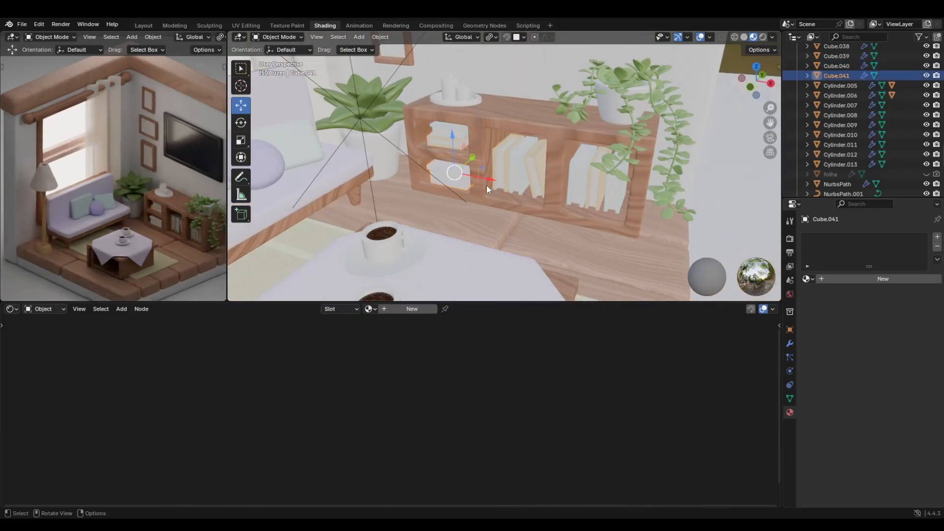
pyautogui.press('/')
pyautogui.click(413, 309)
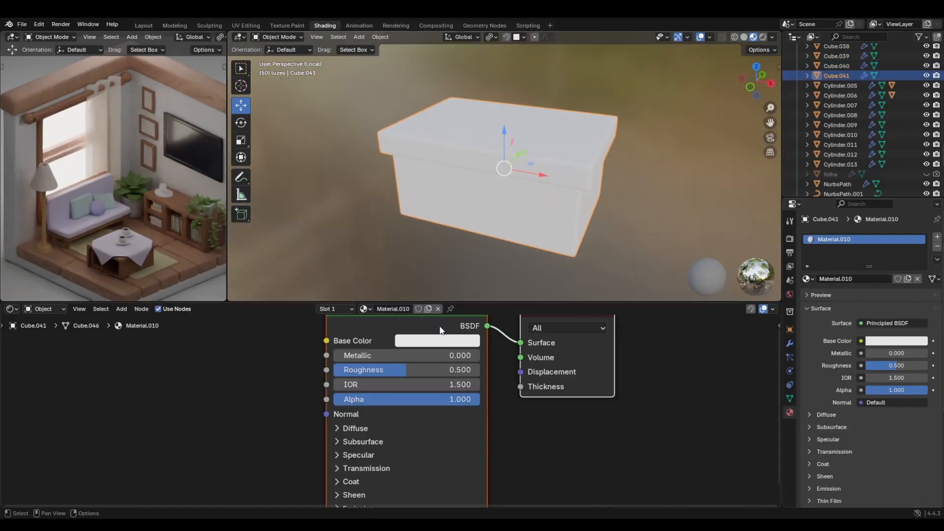
pyautogui.doubleClick(393, 309)
pyautogui.write('CAIXA')
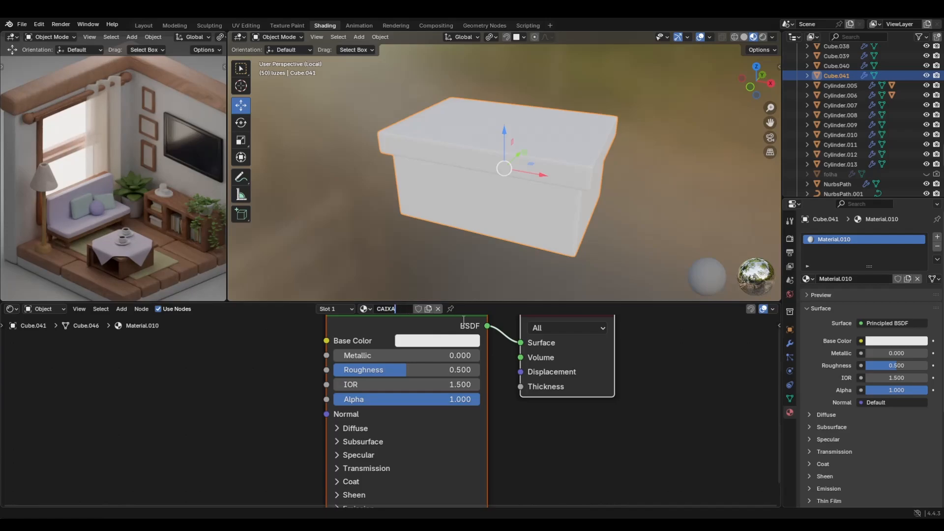
pyautogui.press('Return')
# Give the CAIXA material a light peach base color, #E7CBA8, and a roughness of about 0.823
pyautogui.click(897, 341)
pyautogui.click(868, 227)
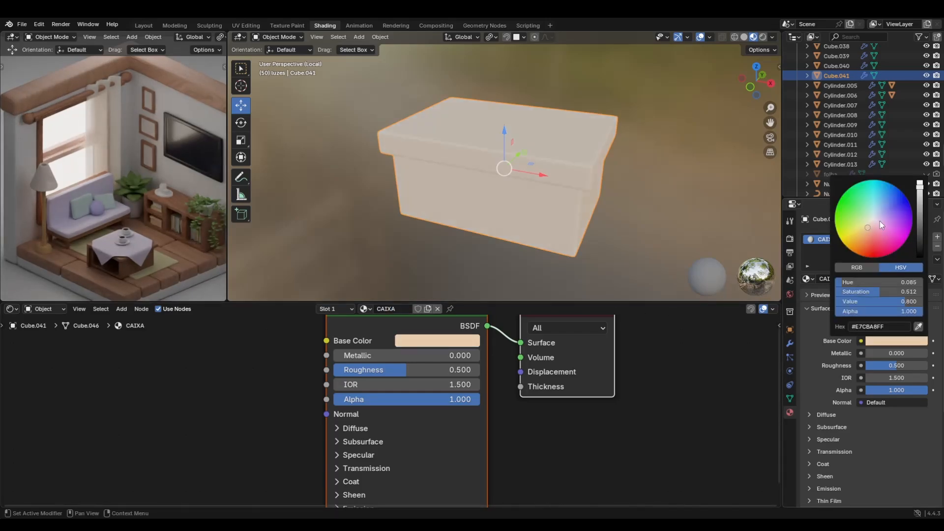
pyautogui.moveTo(896, 366); pyautogui.dragTo(917, 365)
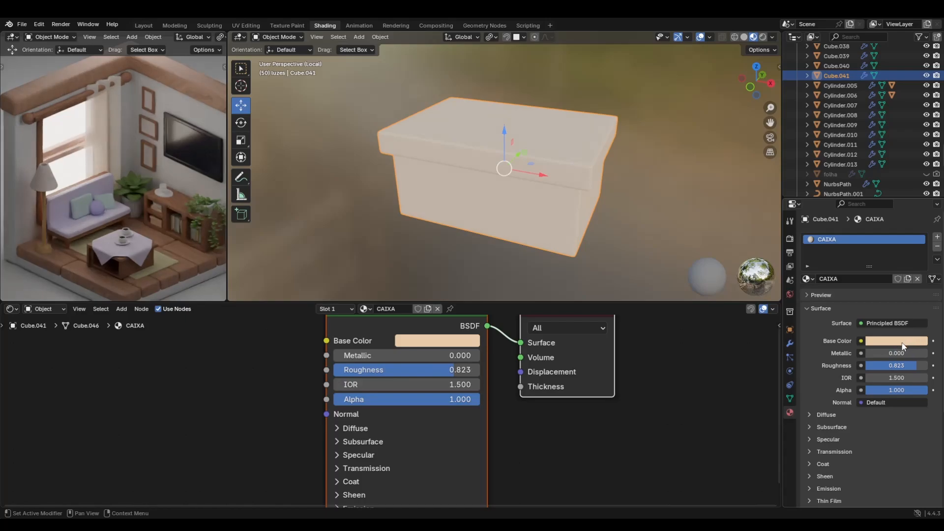
# Adjust the CAIXA base color to muted beige with saturation about 0.323 and value about 0.666, and exit the box's isolated view
pyautogui.click(893, 340)
pyautogui.click(865, 226)
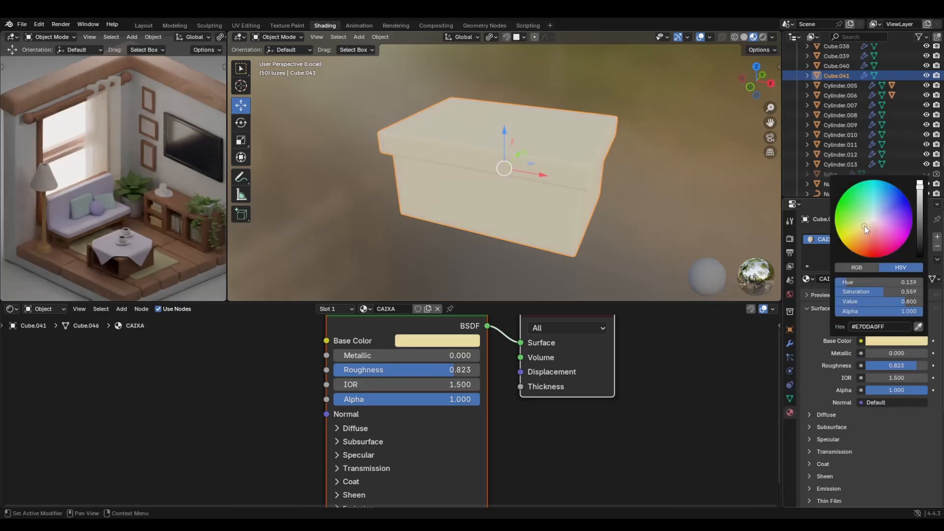
pyautogui.click(871, 225)
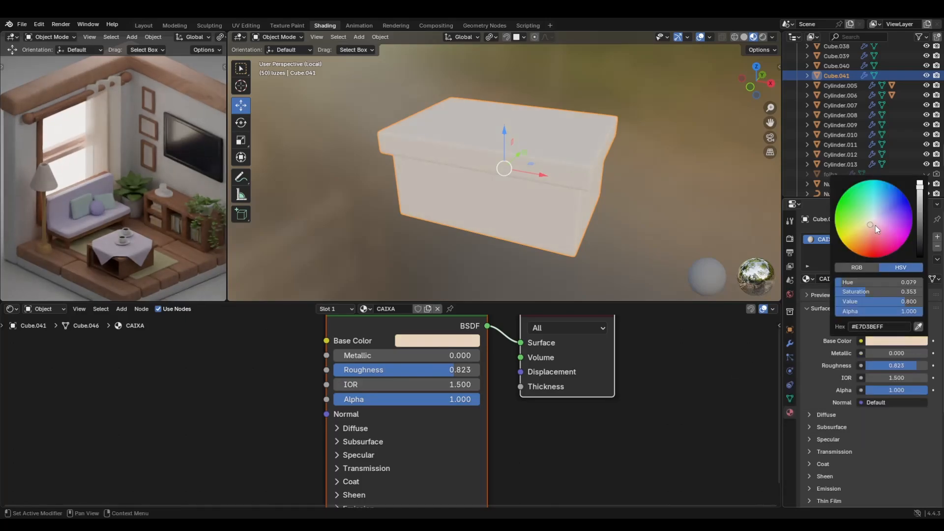
pyautogui.moveTo(869, 231)
pyautogui.mouseDown()
pyautogui.moveTo(877, 234)
pyautogui.moveTo(864, 230)
pyautogui.moveTo(850, 246)
pyautogui.mouseUp()
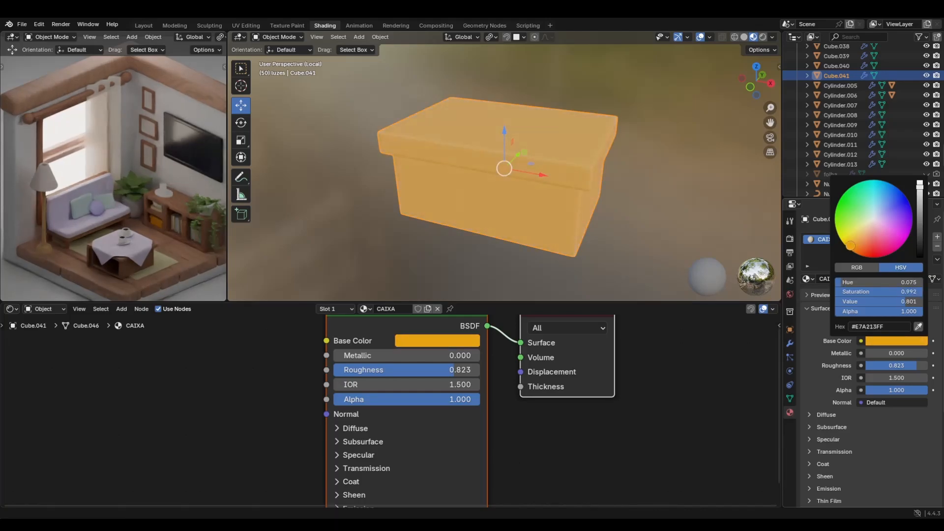
pyautogui.click(920, 218)
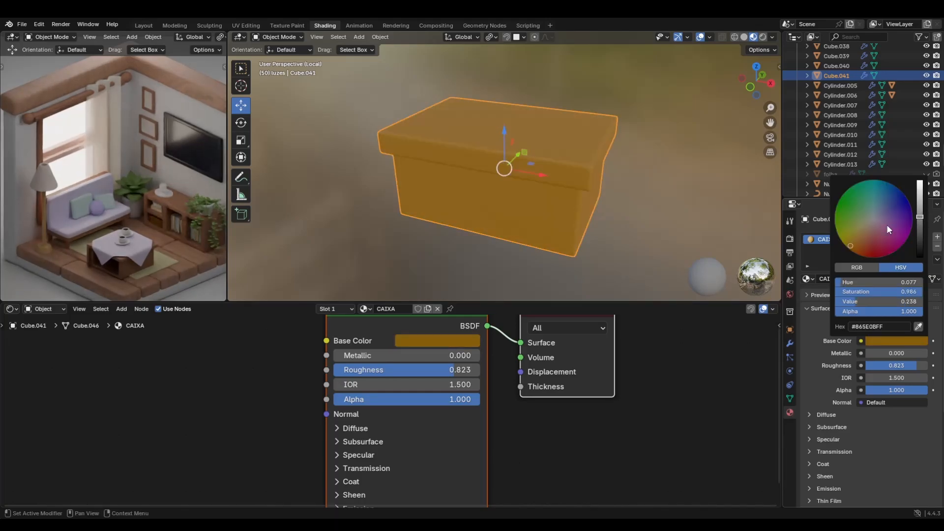
pyautogui.moveTo(864, 233); pyautogui.dragTo(867, 225)
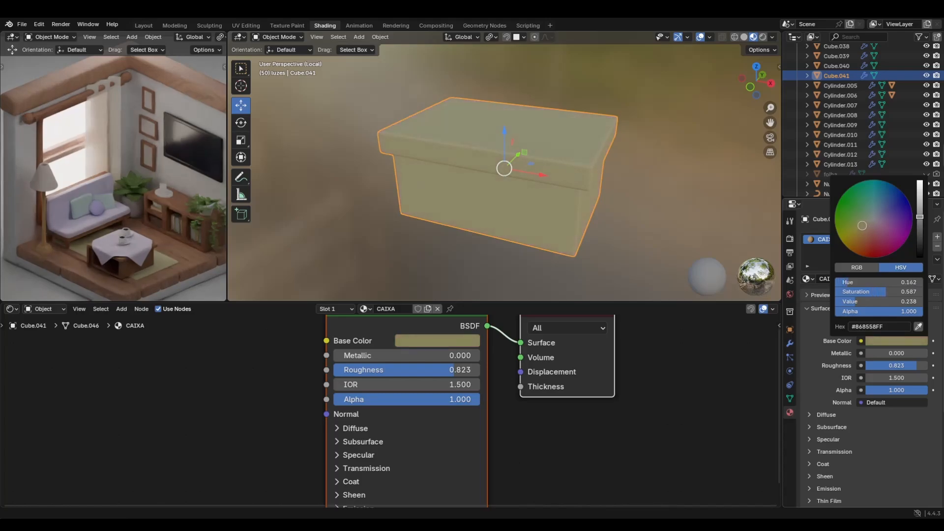
pyautogui.click(871, 224)
pyautogui.click(920, 196)
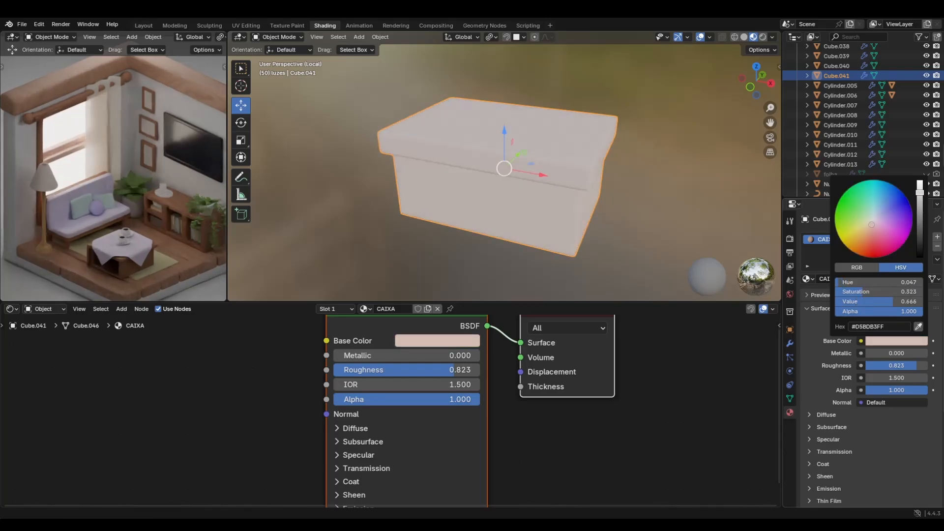
pyautogui.click(920, 193)
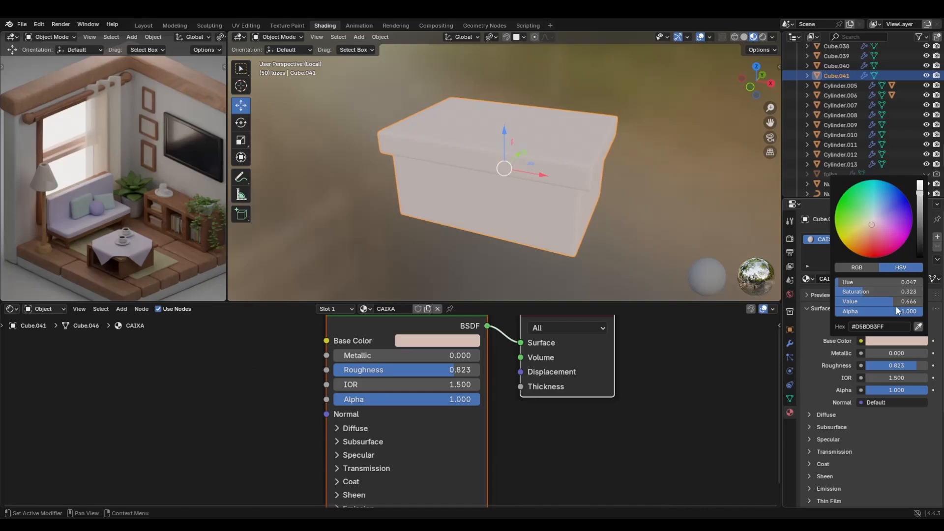
pyautogui.moveTo(891, 283); pyautogui.dragTo(878, 282)
pyautogui.press('KP_Divide')
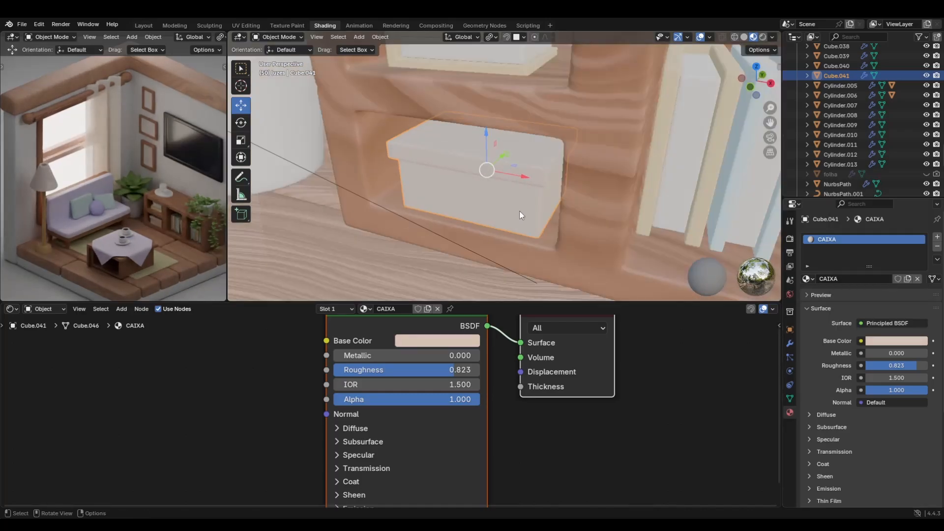
# Replace the cover material of the lower book in the sideboard's upper-left stack with capa.001
pyautogui.scroll(-10, 520, 212)
pyautogui.moveTo(509, 201)
pyautogui.mouseDown(button='middle')
pyautogui.moveTo(482, 174)
pyautogui.moveTo(508, 208)
pyautogui.mouseUp(button='middle')
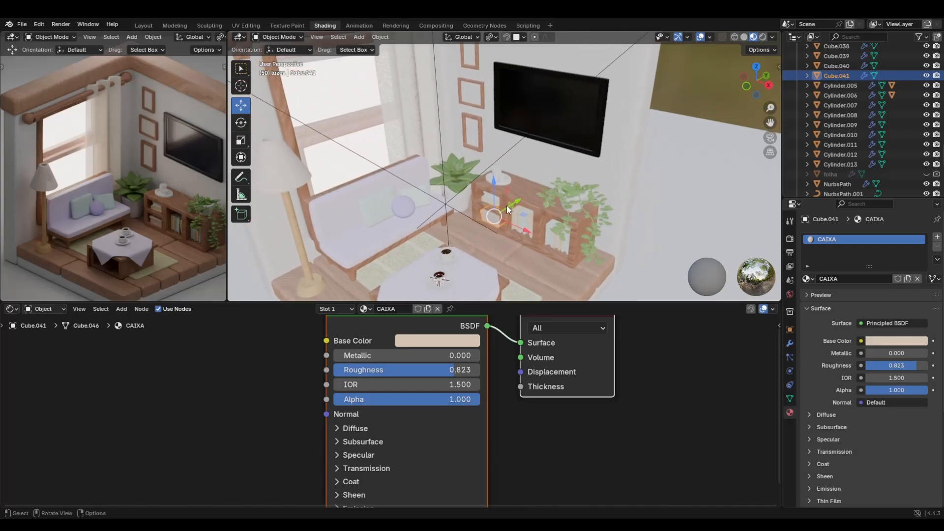
pyautogui.scroll(3, 506, 207)
pyautogui.click(441, 222)
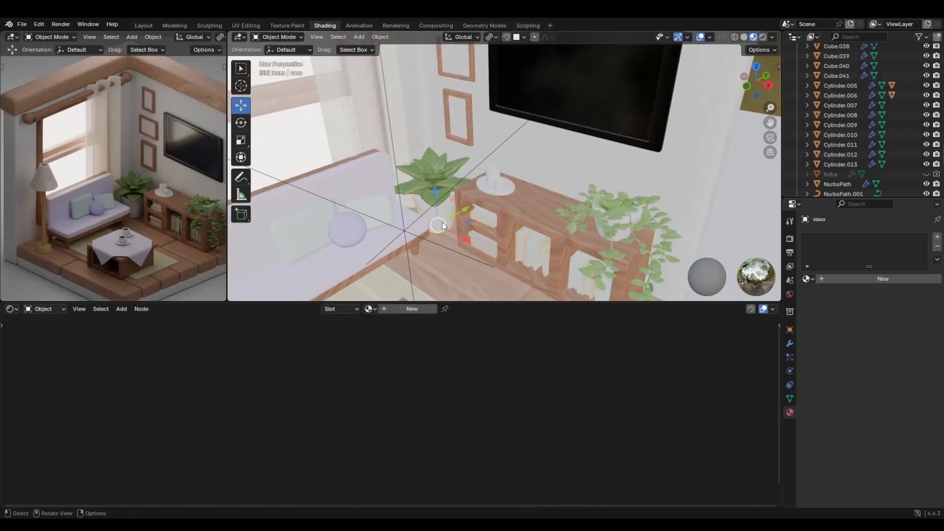
pyautogui.scroll(4, 512, 249)
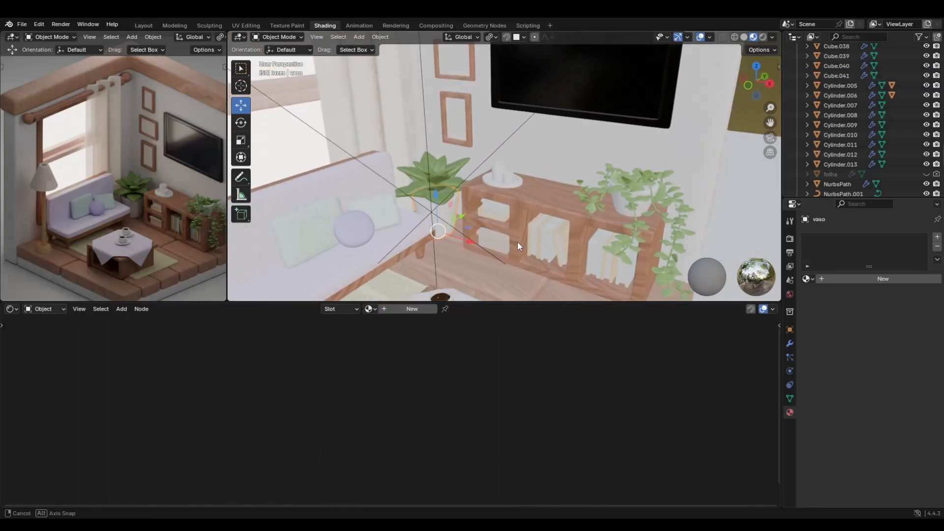
pyautogui.click(489, 242)
pyautogui.moveTo(489, 241); pyautogui.dragTo(492, 216, button='middle')
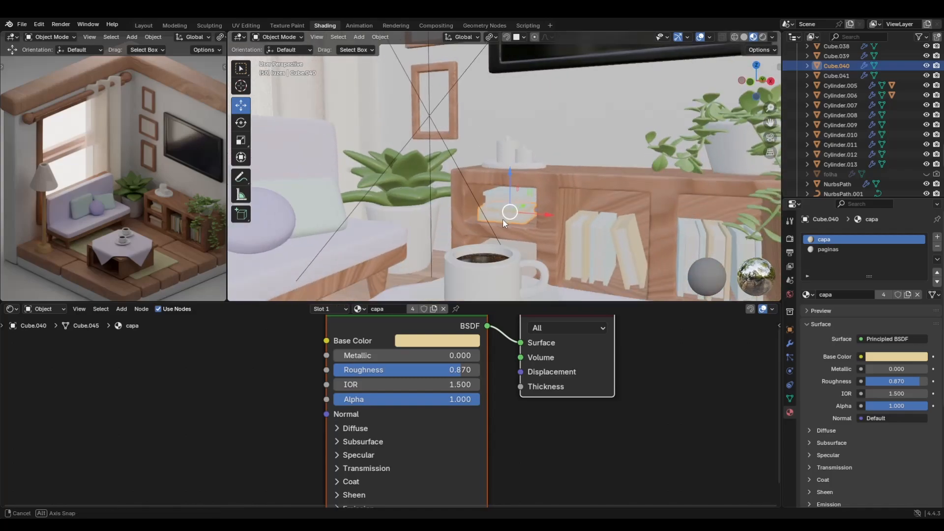
pyautogui.click(807, 296)
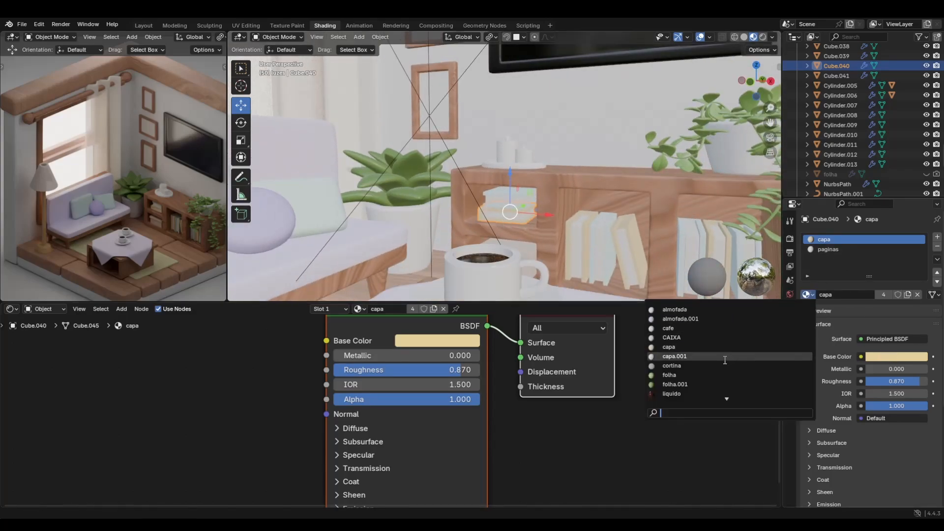
pyautogui.click(728, 358)
# Replace the cover material of the upper book in the same stack with capa
pyautogui.click(528, 198)
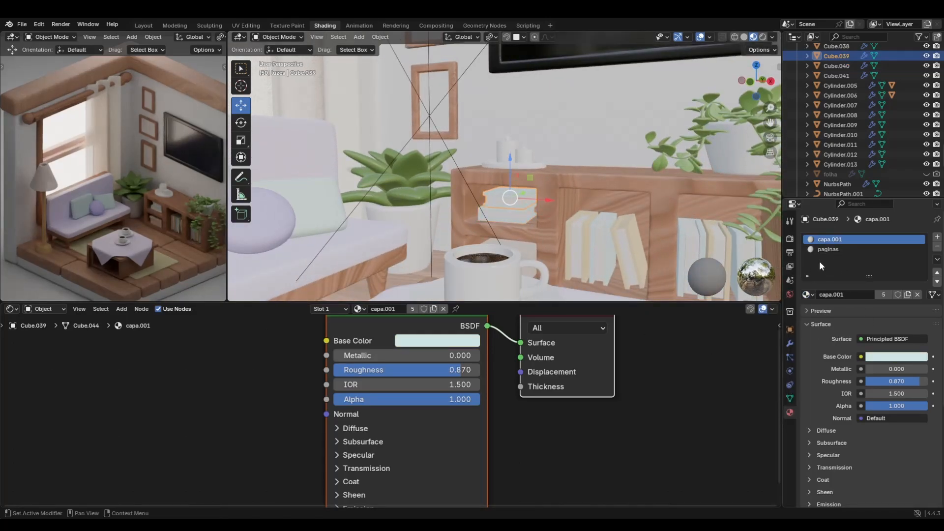
pyautogui.click(808, 294)
pyautogui.click(650, 373)
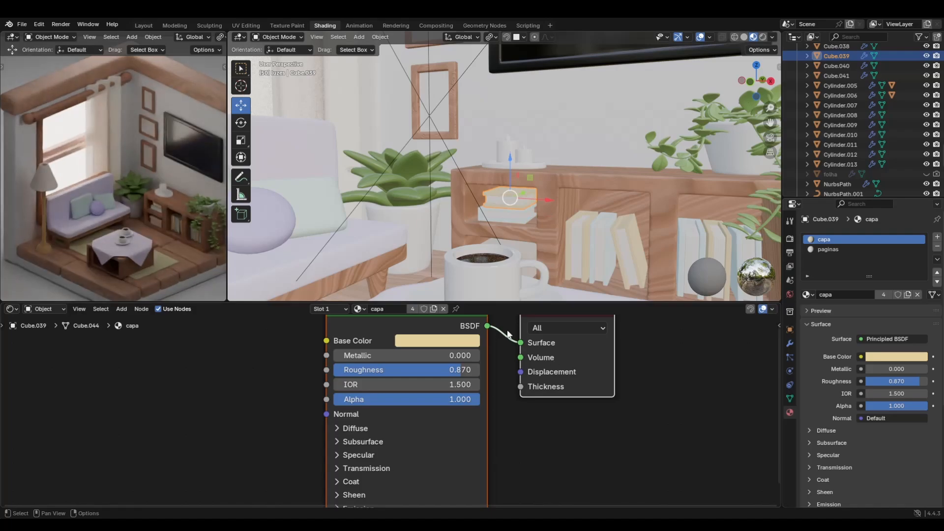
pyautogui.scroll(2, 241, 287)
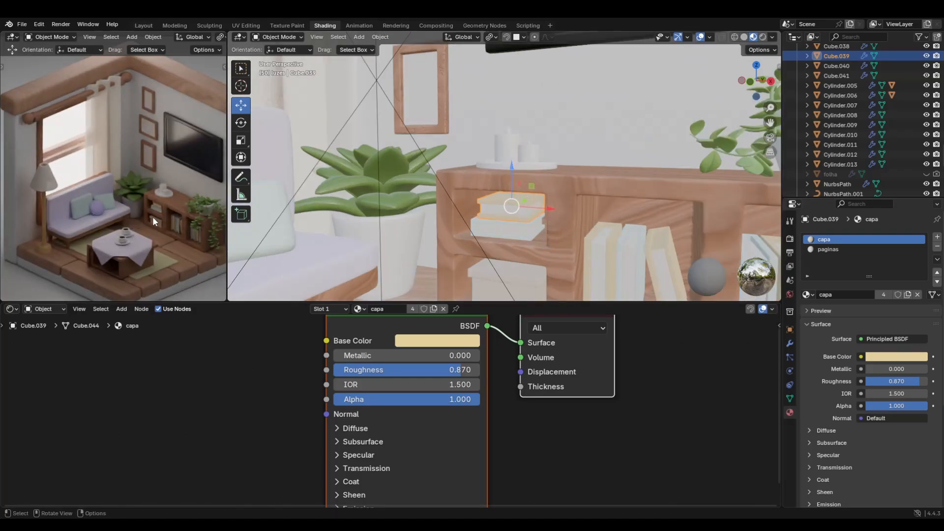
# Create a material named VASO for the floor plant's pot beside the sofa and set its roughness to about 0.768
pyautogui.moveTo(492, 249); pyautogui.dragTo(418, 246, button='middle')
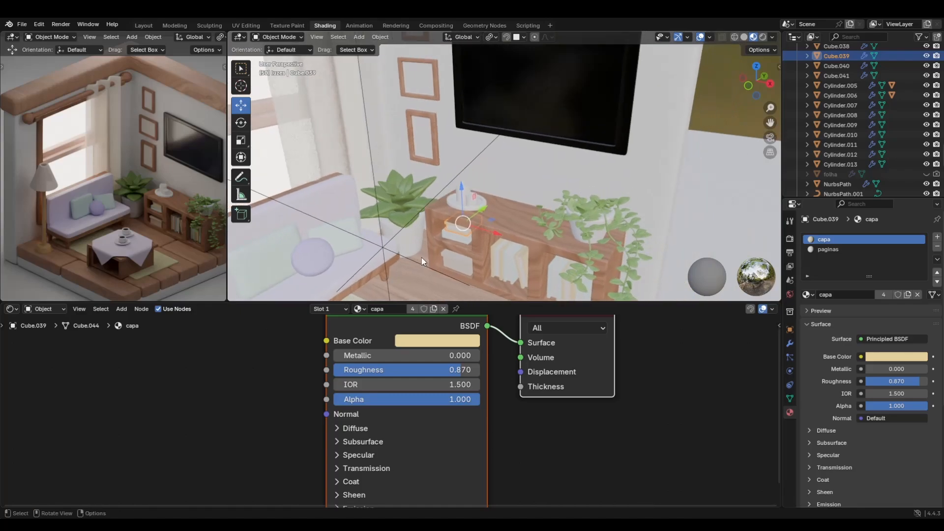
pyautogui.click(418, 246)
pyautogui.click(865, 280)
pyautogui.doubleClick(404, 310)
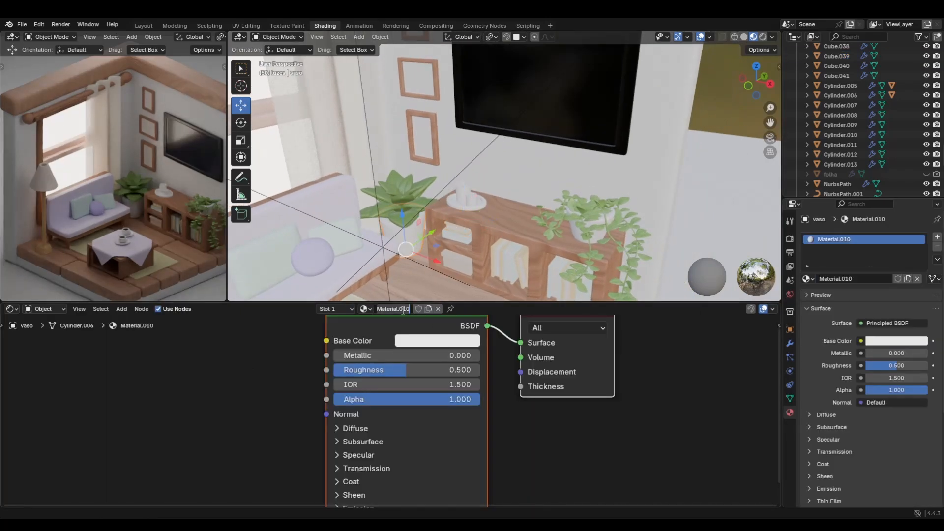
pyautogui.write('VASO')
pyautogui.press('Return')
pyautogui.click(896, 341)
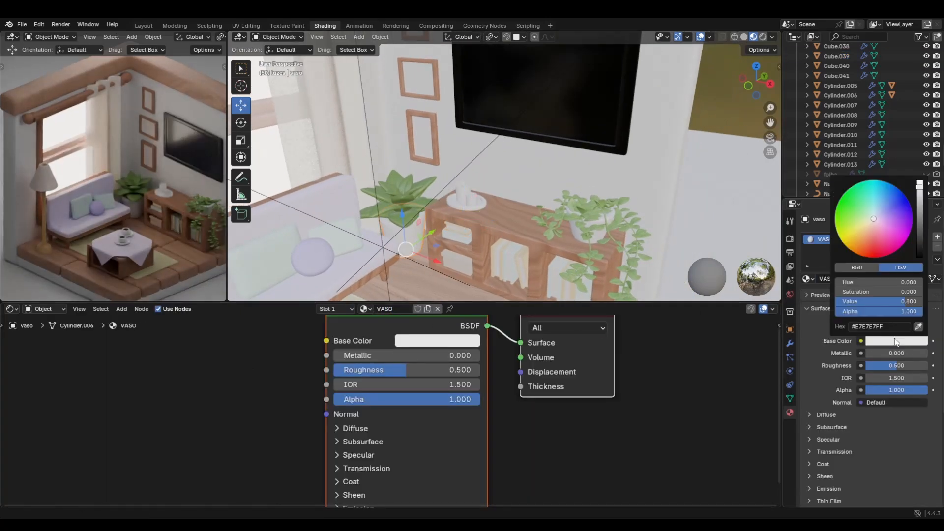
pyautogui.moveTo(897, 365); pyautogui.dragTo(915, 366)
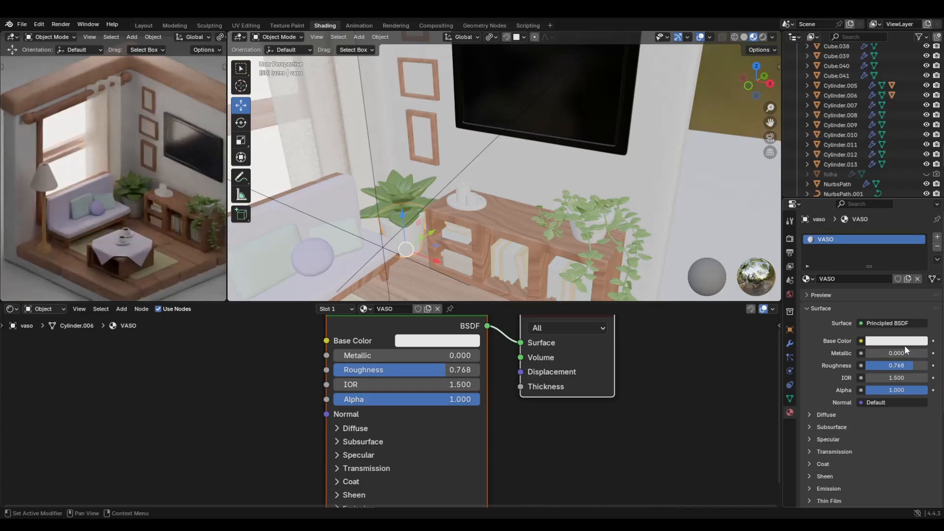
# Tune the VASO base color to pale cream, #FCFAD5, with hue about 0.161, saturation about 0.314 and value about 0.971
pyautogui.click(904, 342)
pyautogui.click(871, 251)
pyautogui.click(863, 243)
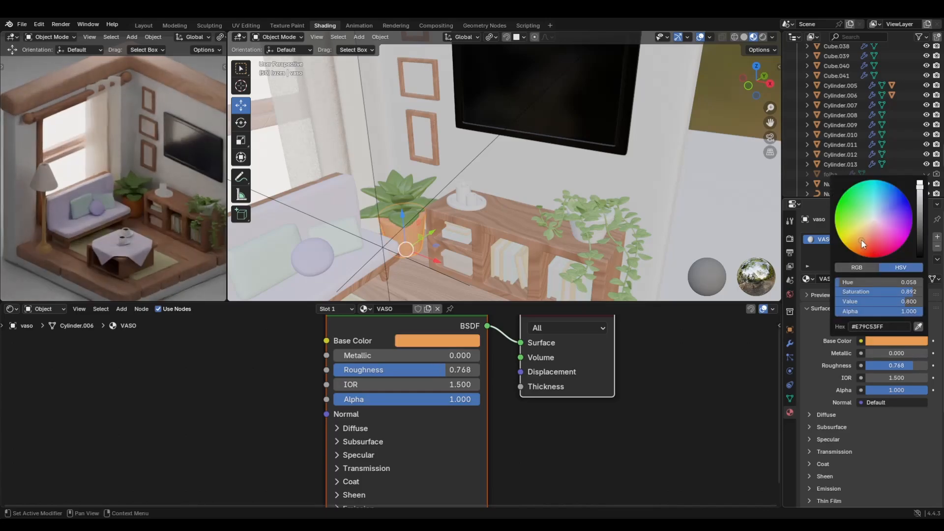
pyautogui.click(877, 224)
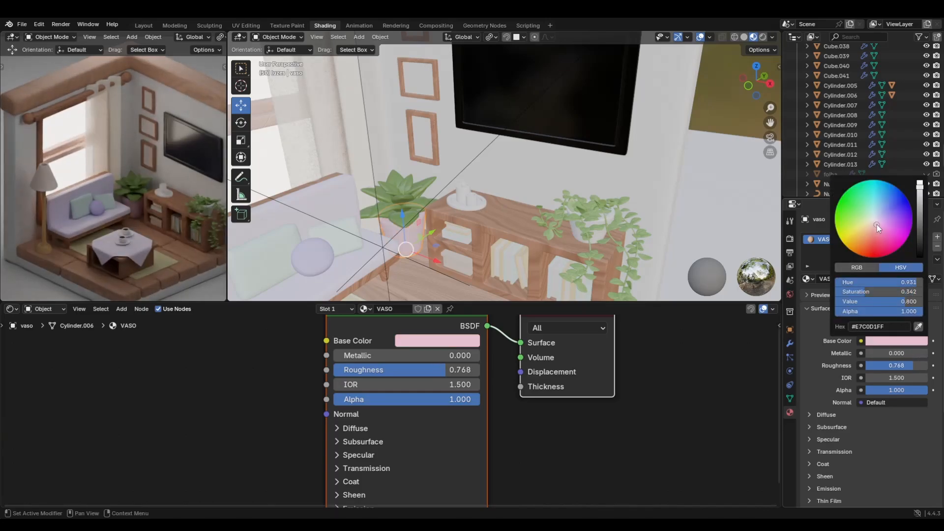
pyautogui.click(878, 217)
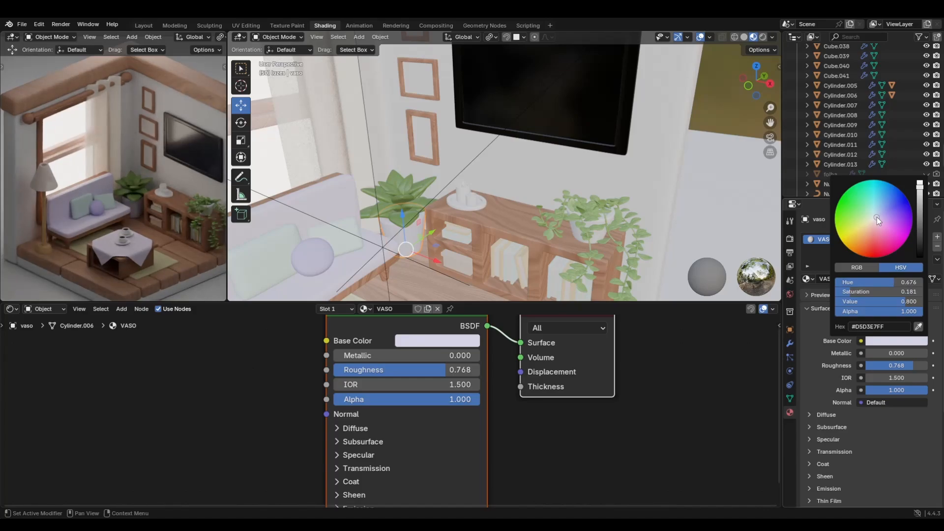
pyautogui.click(869, 226)
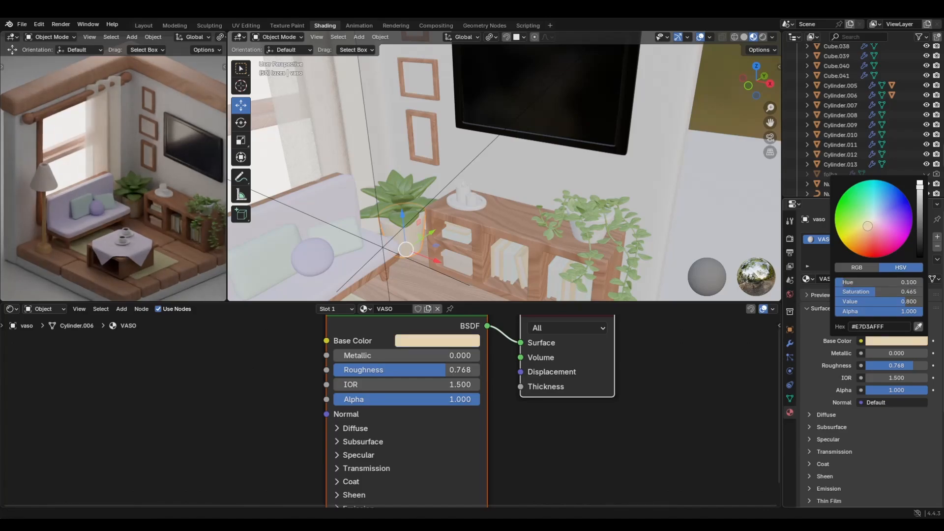
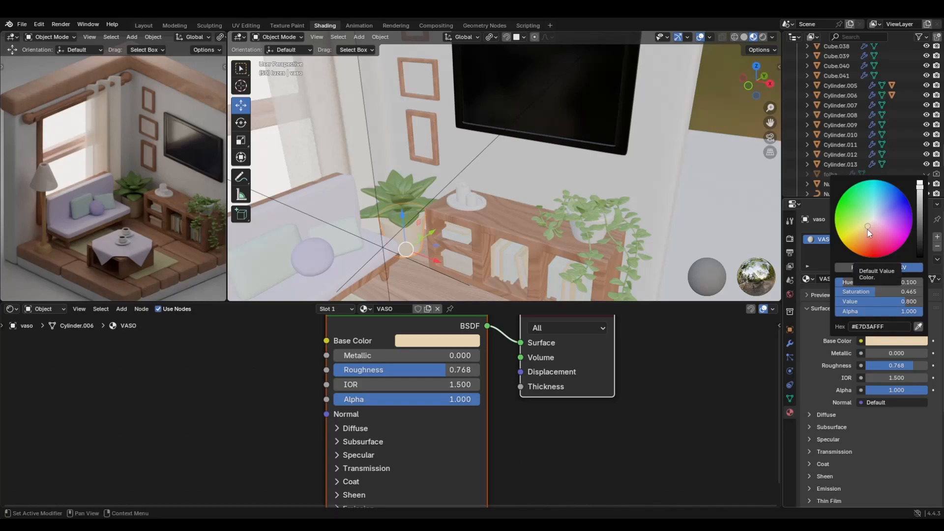
pyautogui.moveTo(868, 229); pyautogui.dragTo(866, 227)
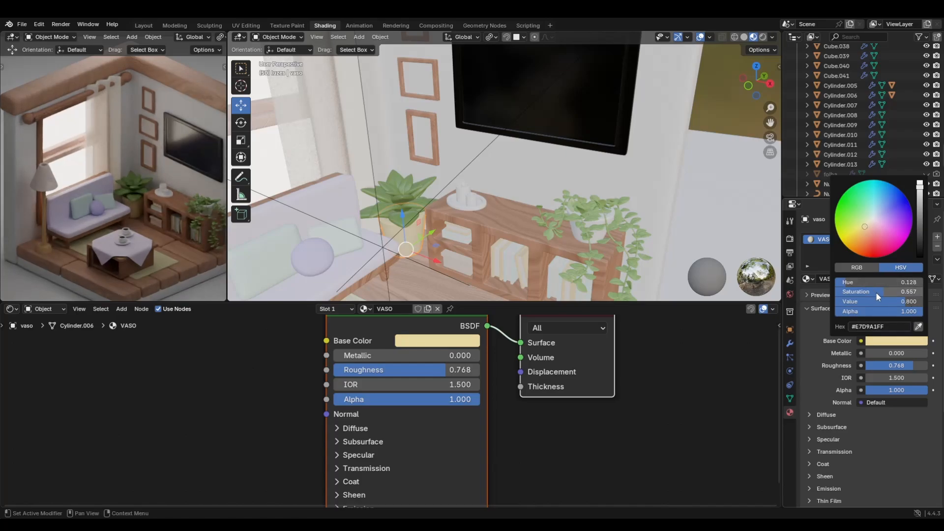
pyautogui.moveTo(875, 292); pyautogui.dragTo(860, 295)
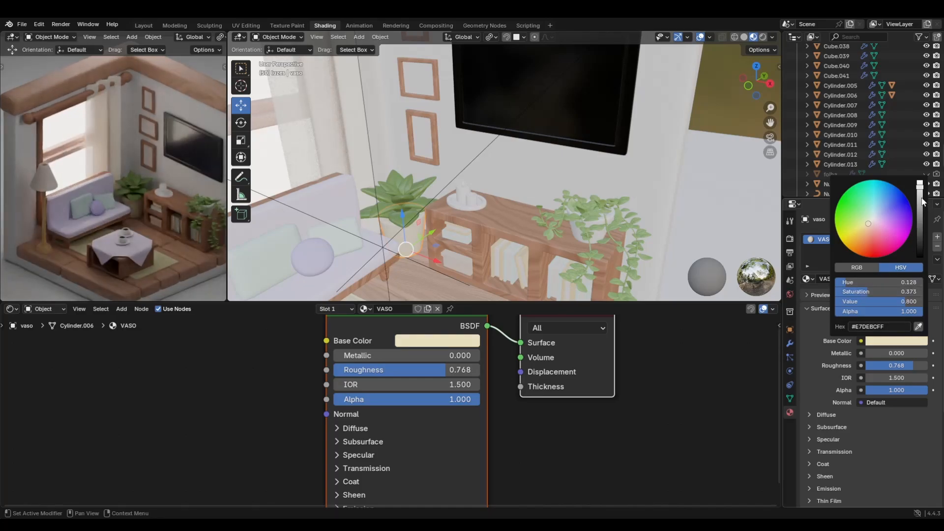
pyautogui.moveTo(923, 202); pyautogui.dragTo(920, 182)
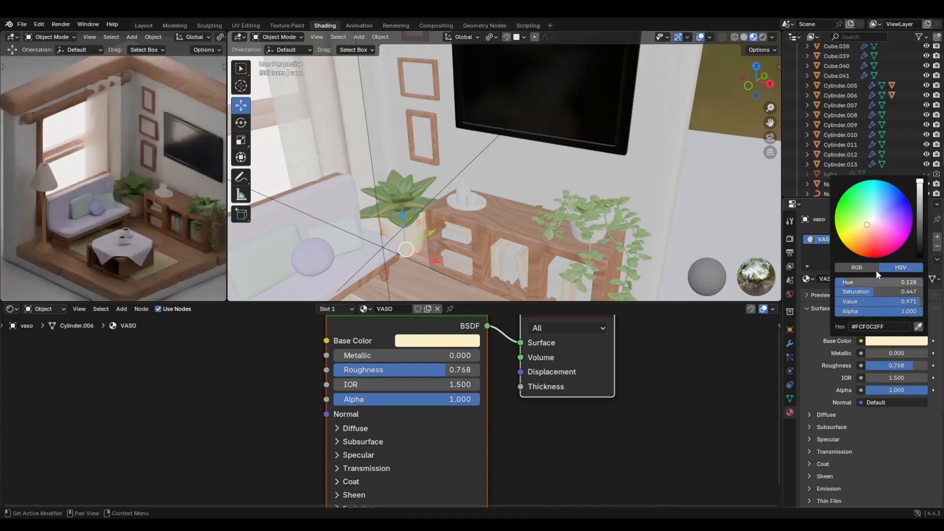
pyautogui.click(868, 226)
pyautogui.moveTo(868, 227); pyautogui.dragTo(863, 225)
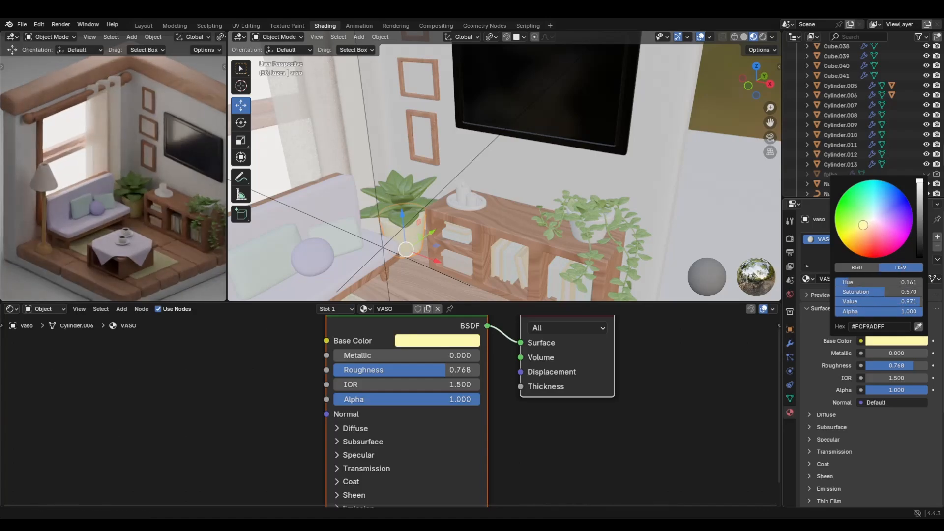
pyautogui.moveTo(881, 291); pyautogui.dragTo(858, 292)
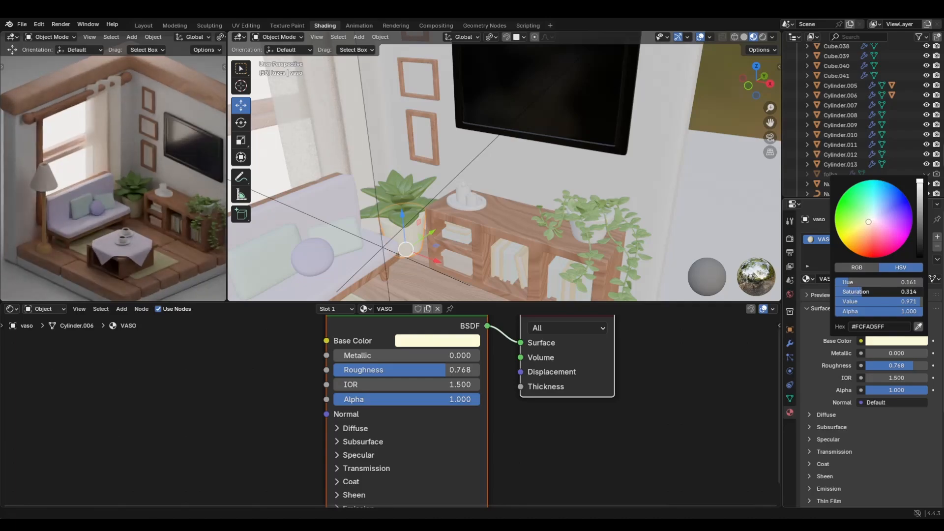
# Warm the VASO base color to a slightly more orange cream and assign VASO to the trailing plant's pot on the sideboard
pyautogui.click(869, 224)
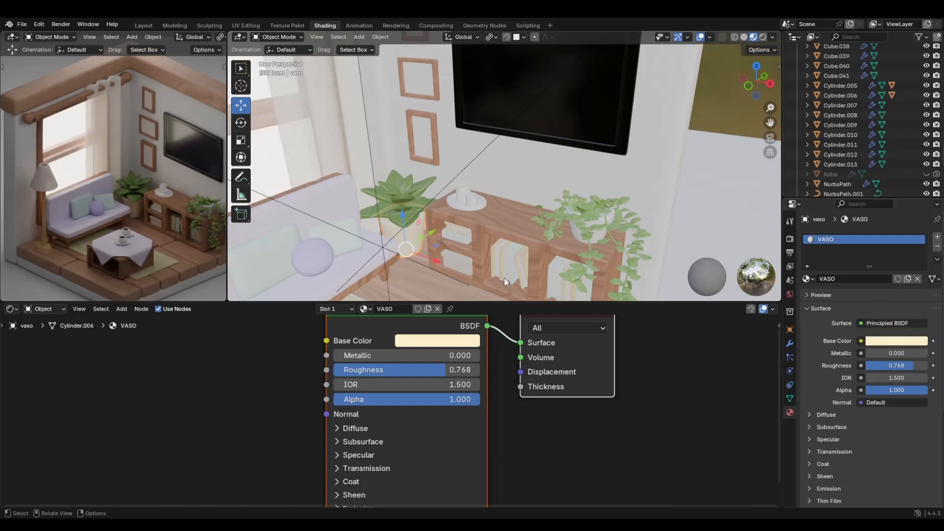
pyautogui.moveTo(453, 267); pyautogui.dragTo(559, 265, button='middle')
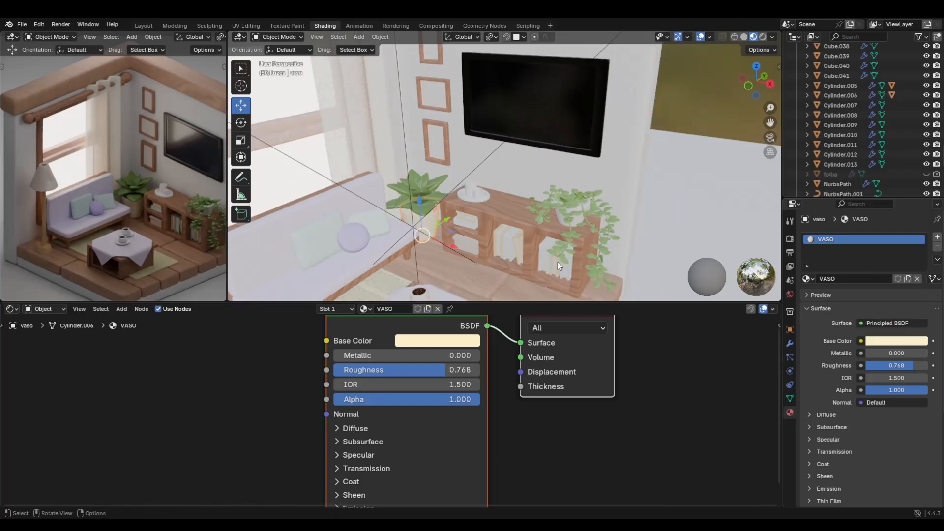
pyautogui.click(556, 225)
pyautogui.click(578, 229)
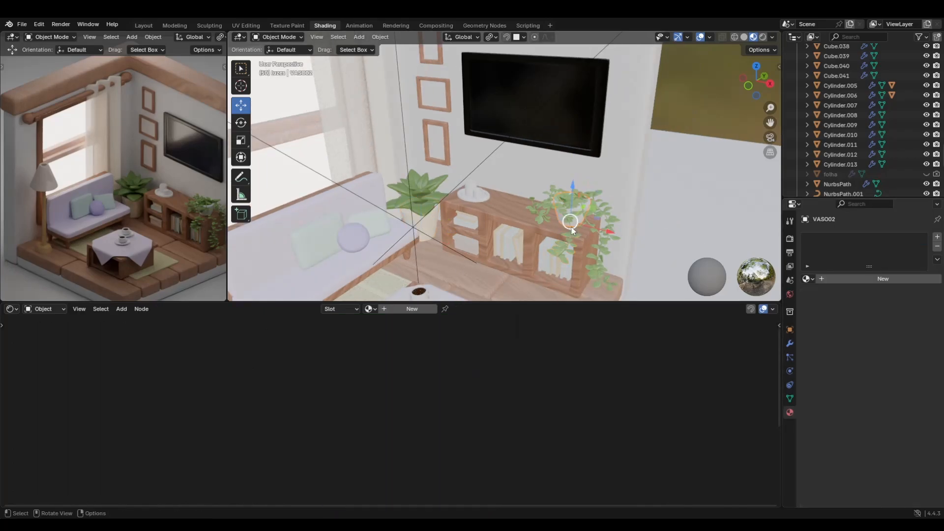
pyautogui.click(371, 309)
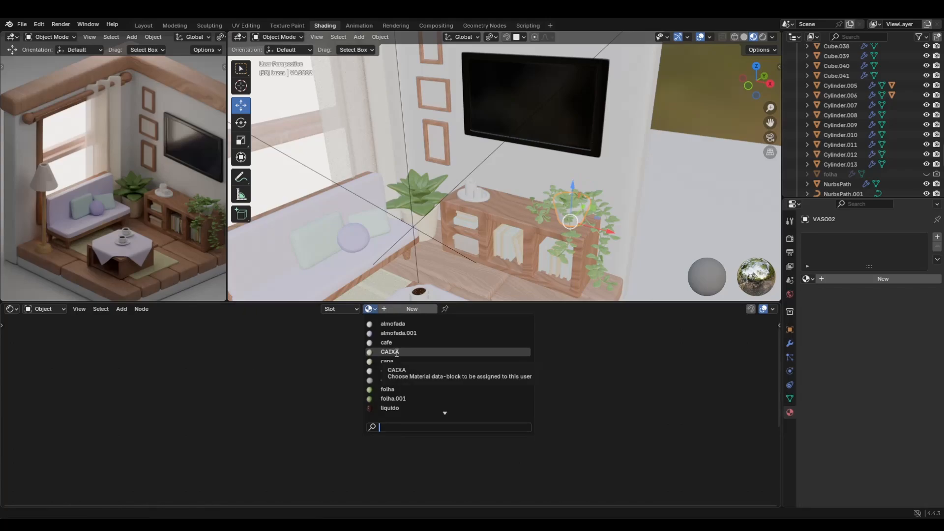
pyautogui.write('vaso')
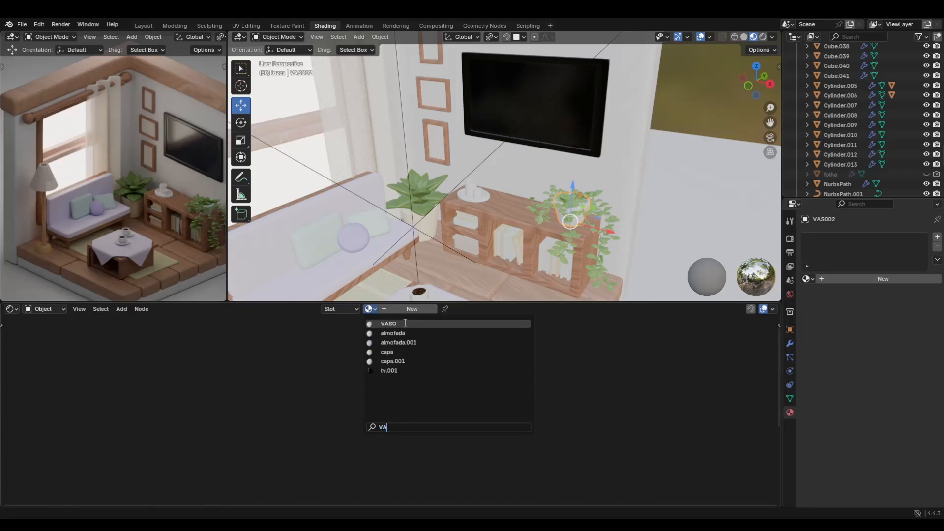
pyautogui.click(404, 324)
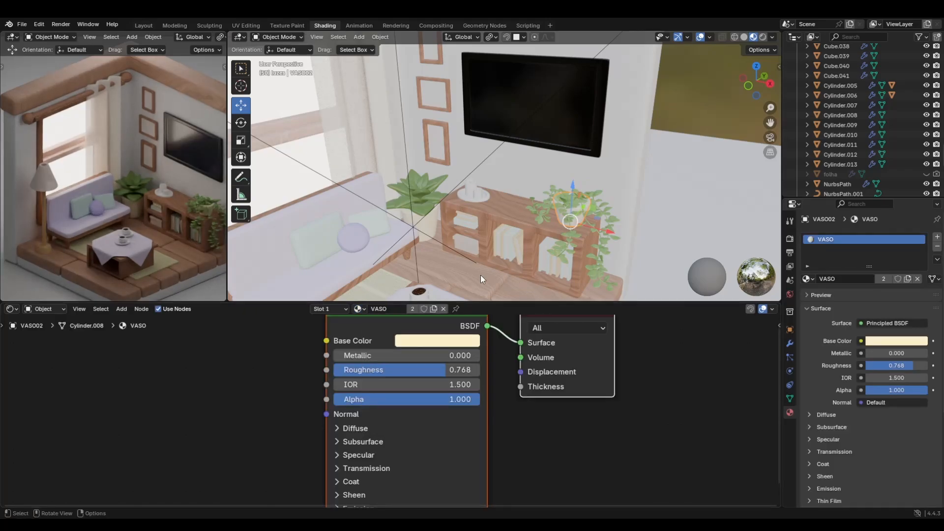
# Create a material named PORTA_VELA for the round candle plate on the sideboard
pyautogui.press('Tab')
pyautogui.scroll(5, 473, 230)
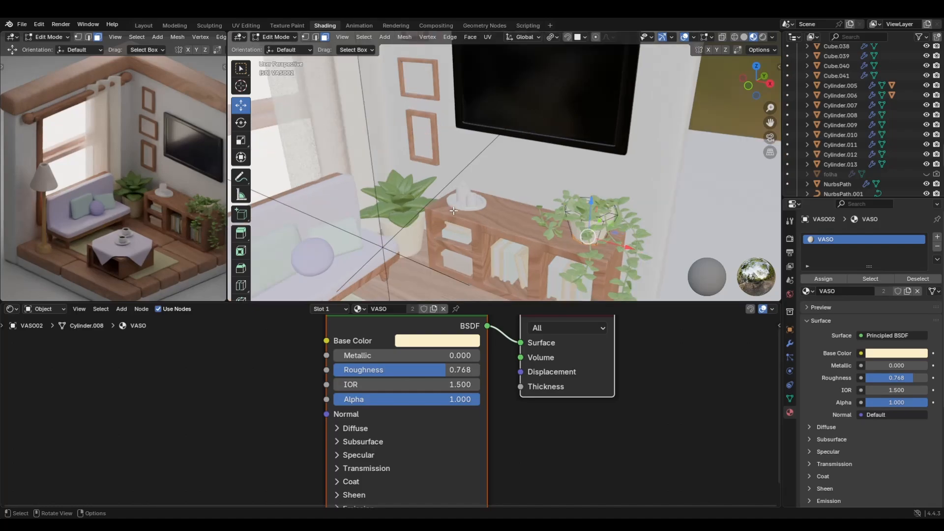
pyautogui.scroll(3, 454, 242)
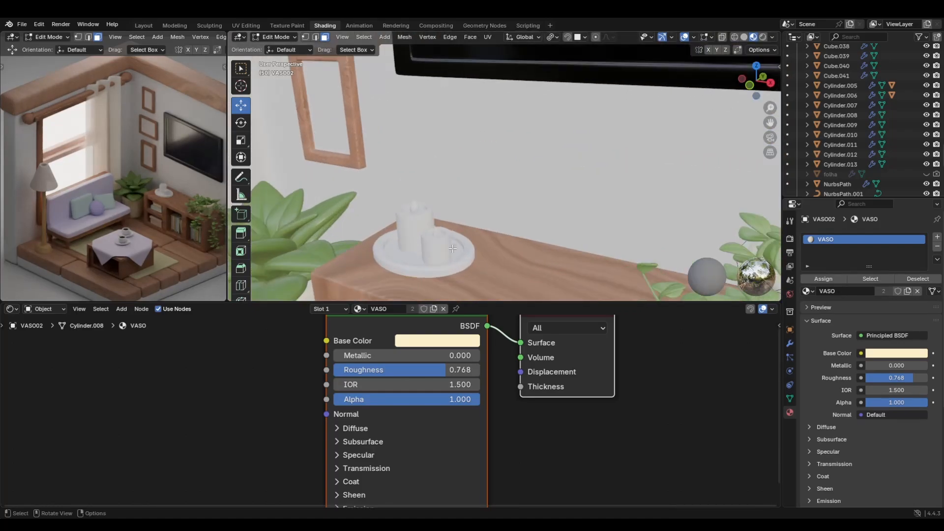
pyautogui.press('Tab')
pyautogui.click(471, 267)
pyautogui.click(458, 262)
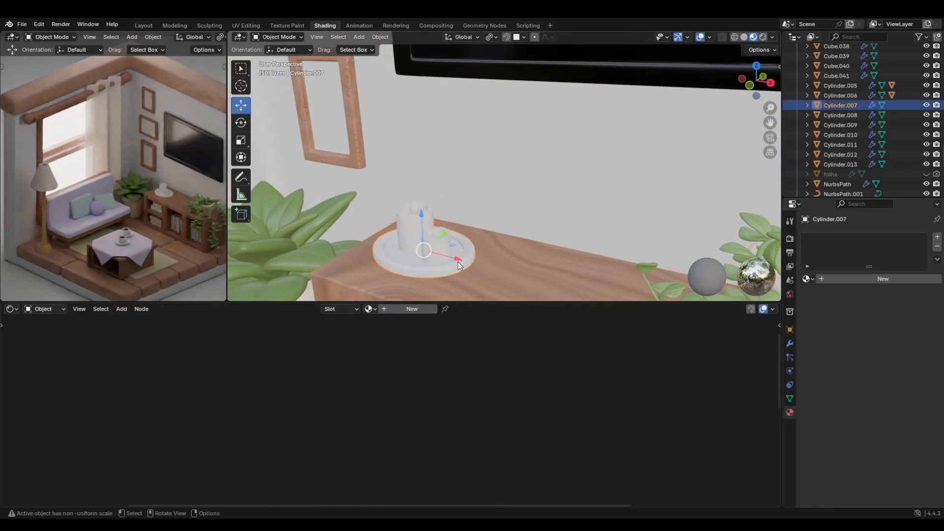
pyautogui.doubleClick(386, 309)
pyautogui.write('PORT')
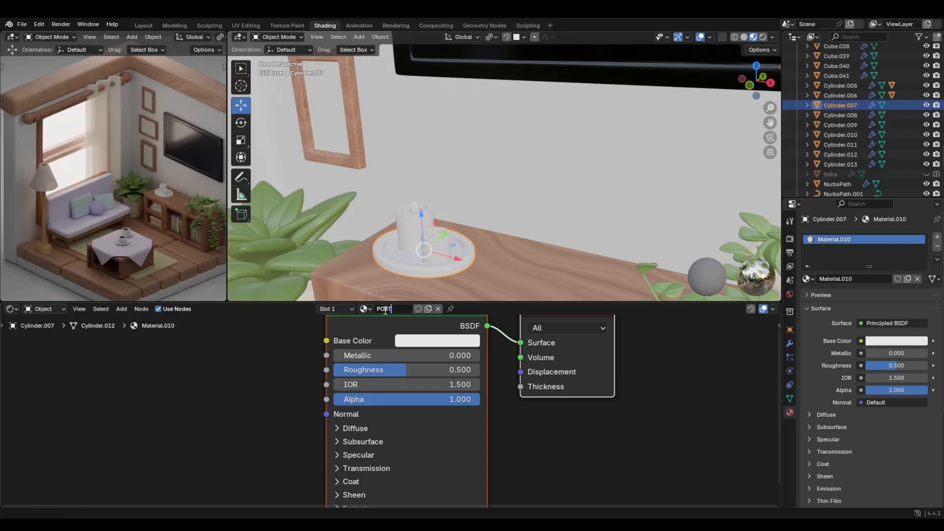
pyautogui.write('A_VELA')
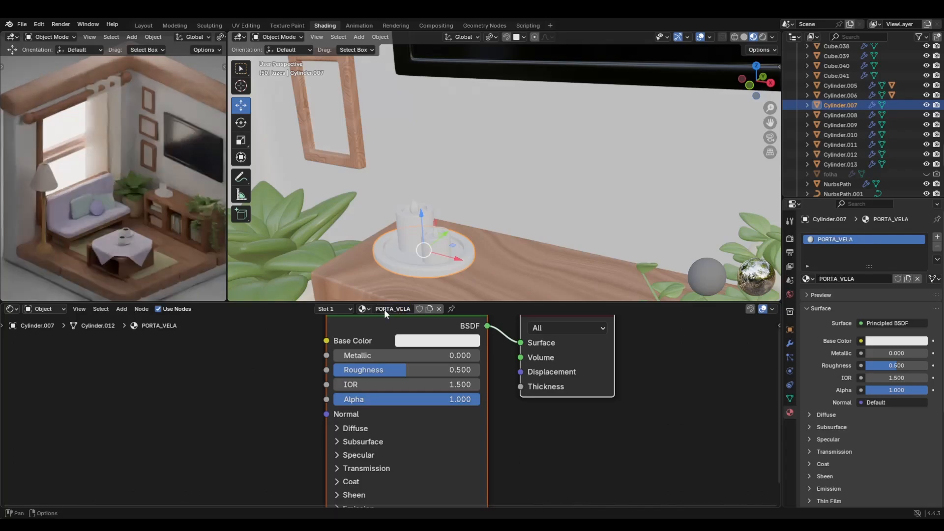
pyautogui.press('Return')
# Set the PORTA_VELA base color to beige #E7D4BF, with saturation about 0.347, and its roughness to about 0.177
pyautogui.click(885, 340)
pyautogui.moveTo(872, 242); pyautogui.dragTo(864, 232)
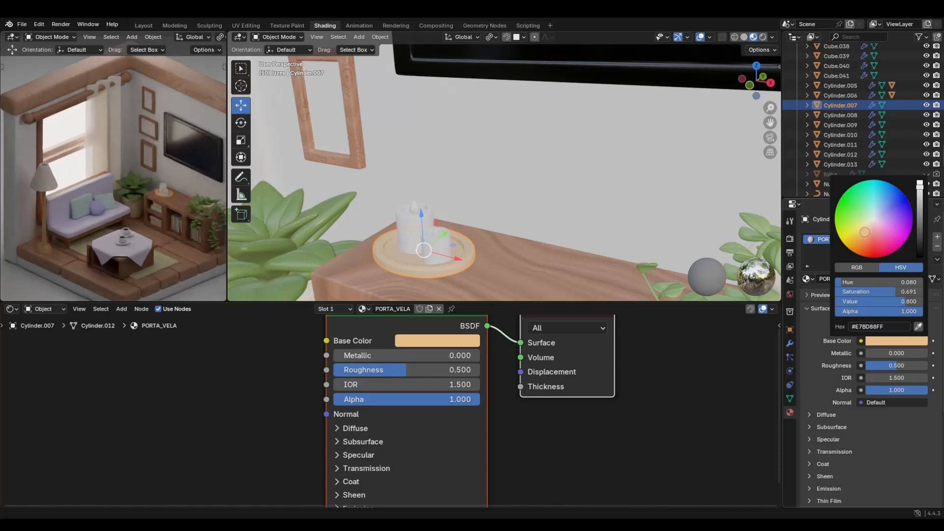
pyautogui.moveTo(900, 291)
pyautogui.mouseDown()
pyautogui.moveTo(831, 291)
pyautogui.moveTo(841, 292)
pyautogui.mouseUp()
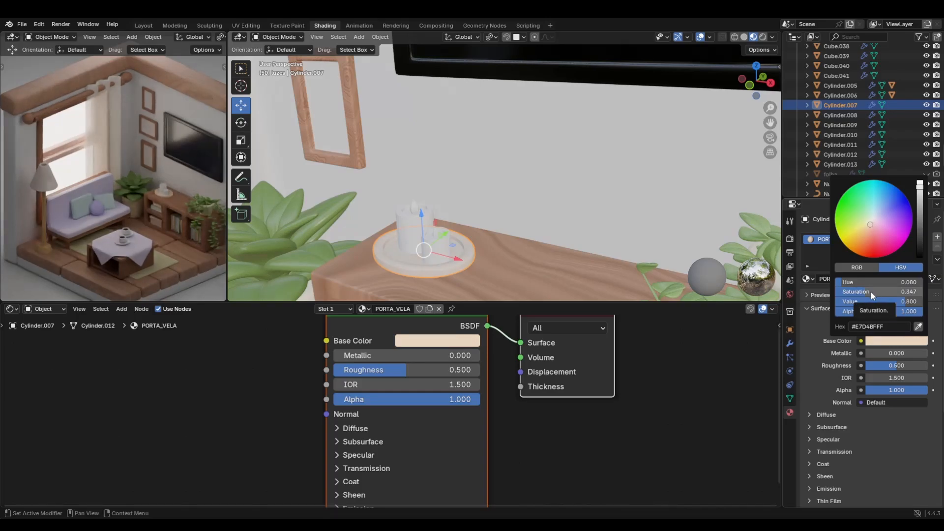
pyautogui.click(871, 291)
pyautogui.press('Return')
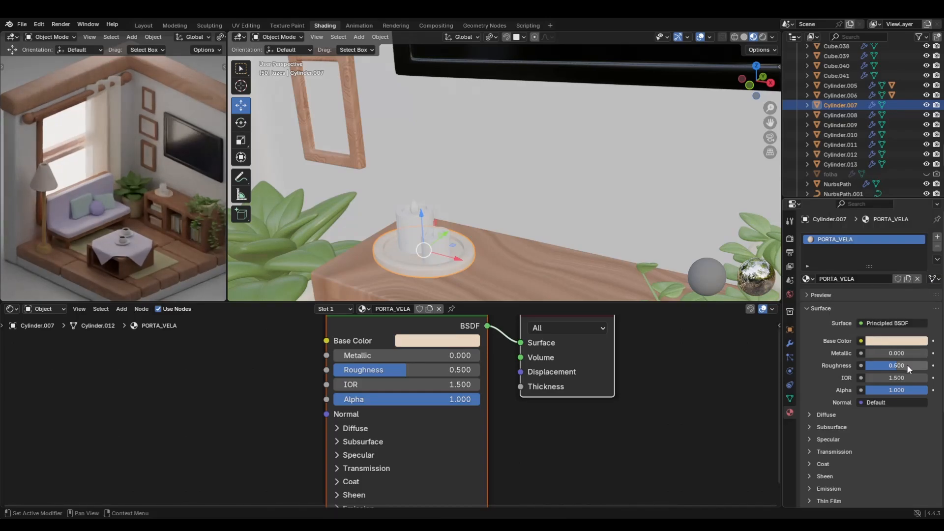
pyautogui.moveTo(907, 365); pyautogui.dragTo(887, 365)
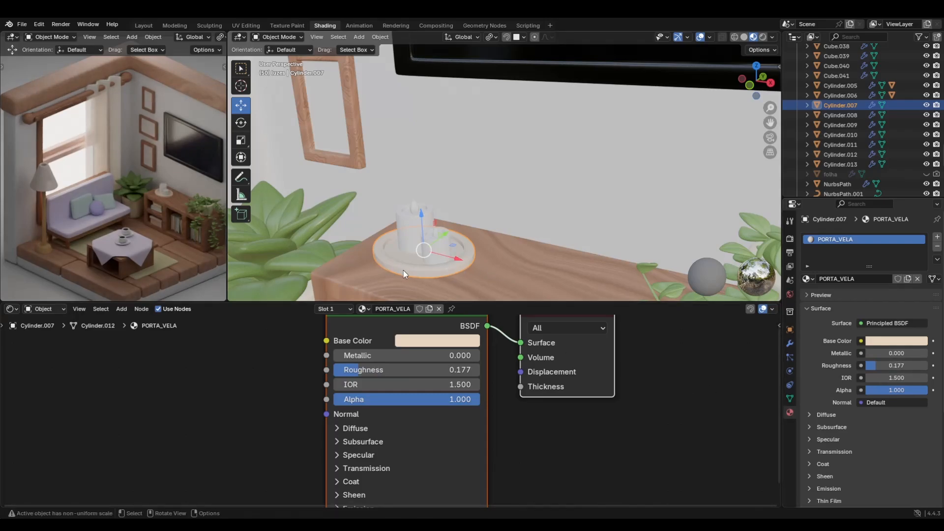
# Create a material named VELAS for the taller candle on the plate
pyautogui.click(415, 234)
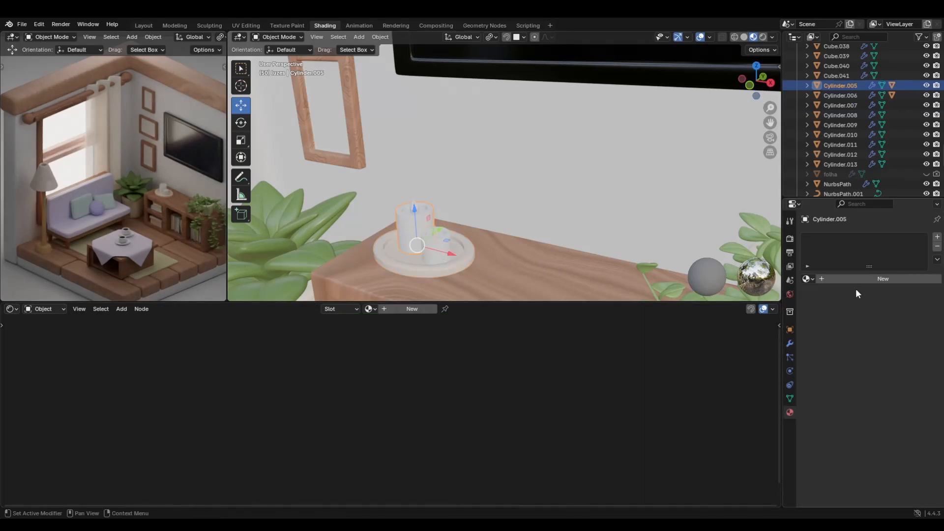
pyautogui.click(861, 279)
pyautogui.write('VELAS')
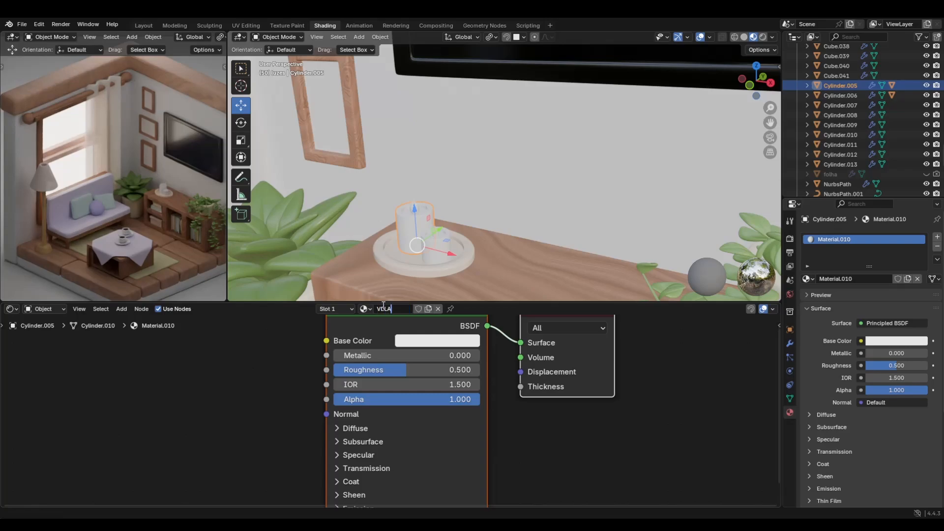
pyautogui.press('Return')
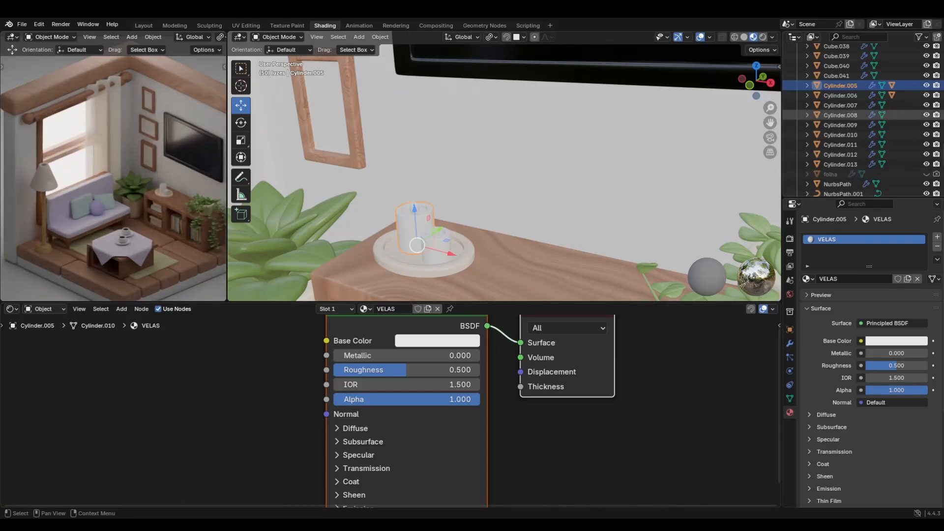
# Set the VELAS base color to warm pale yellow #E7D8A3, with hue about 0.123 and saturation about 0.543
pyautogui.click(897, 341)
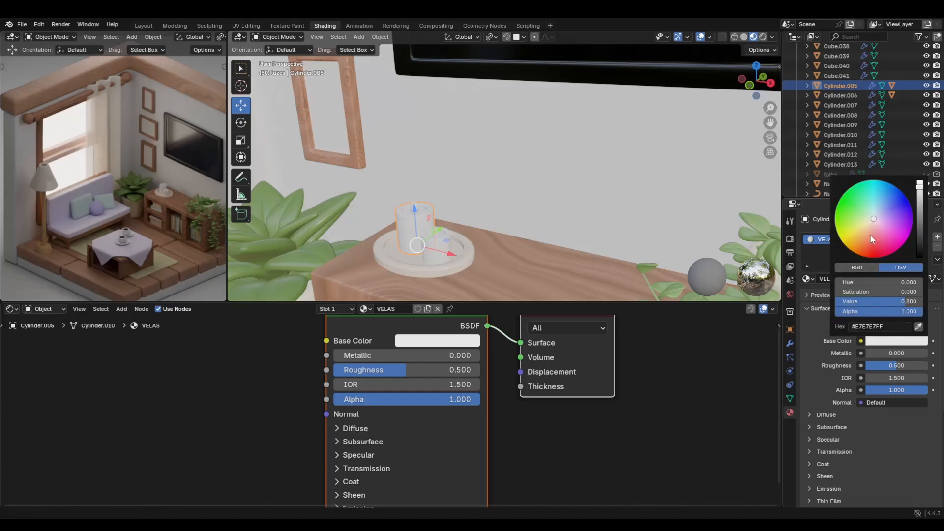
pyautogui.moveTo(868, 226); pyautogui.dragTo(864, 220)
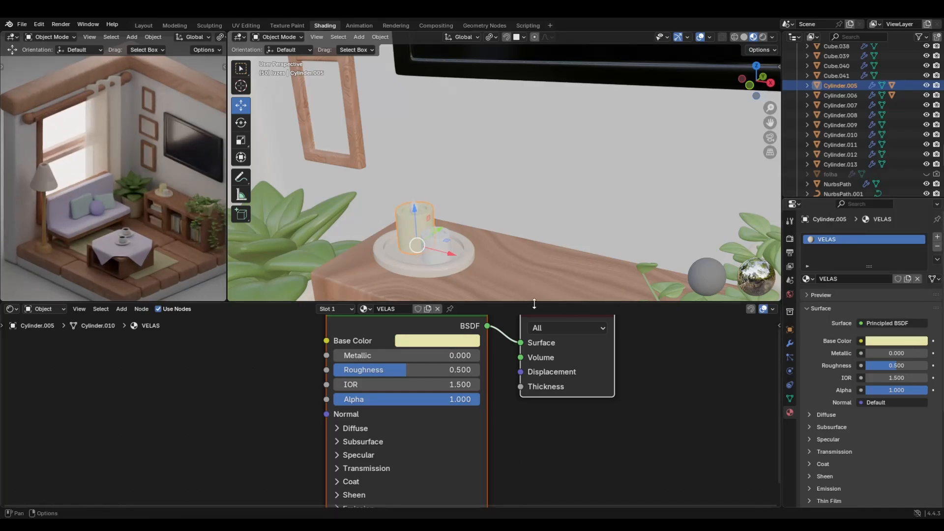
pyautogui.click(885, 340)
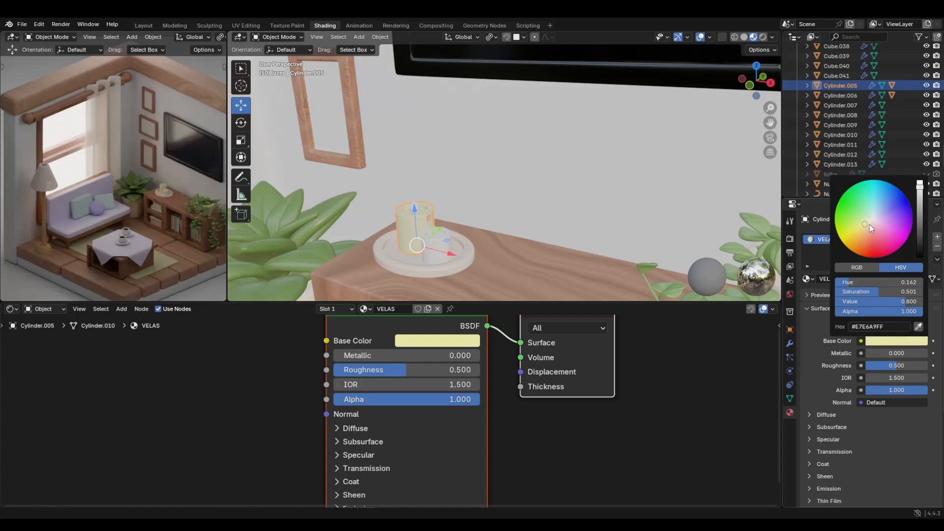
pyautogui.moveTo(869, 225); pyautogui.dragTo(866, 225)
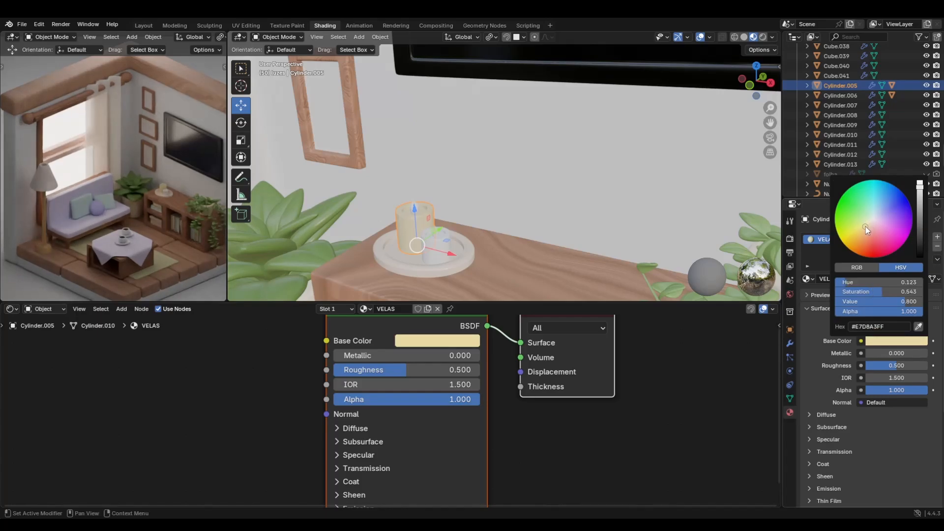
pyautogui.click(859, 292)
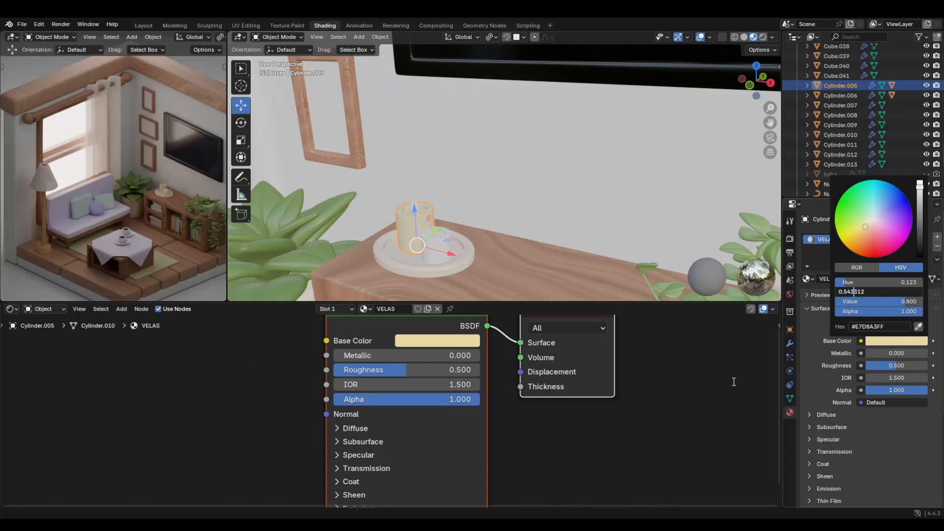
pyautogui.press('Return')
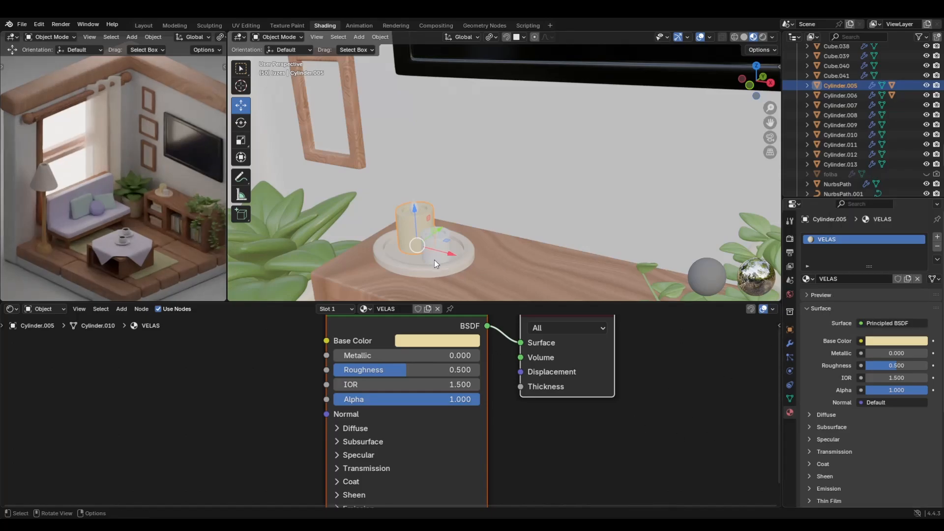
# Try to link materials between the two candles with the shorter candle as the active object
pyautogui.click(435, 252)
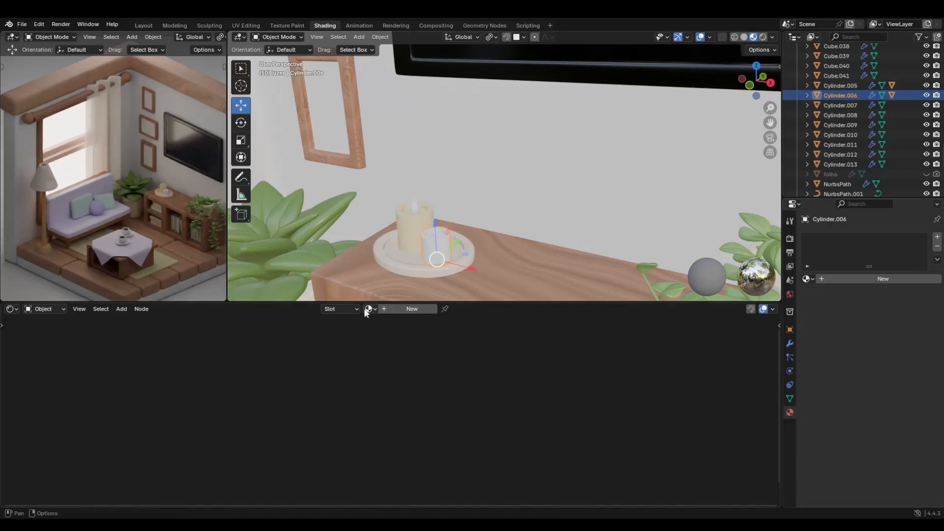
pyautogui.click(436, 261)
pyautogui.keyDown('shift'); pyautogui.click(435, 259); pyautogui.keyUp('shift')
pyautogui.hotkey('ctrl', 'l')
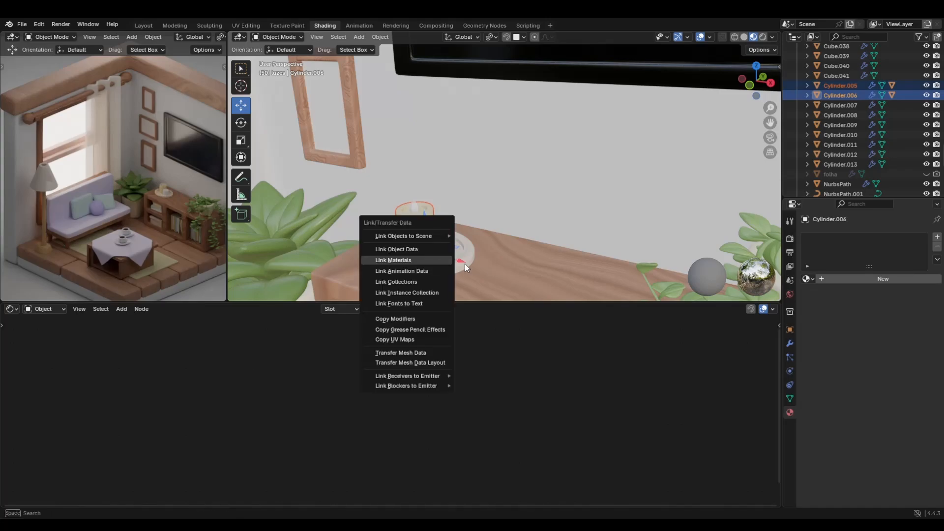
pyautogui.click(433, 258)
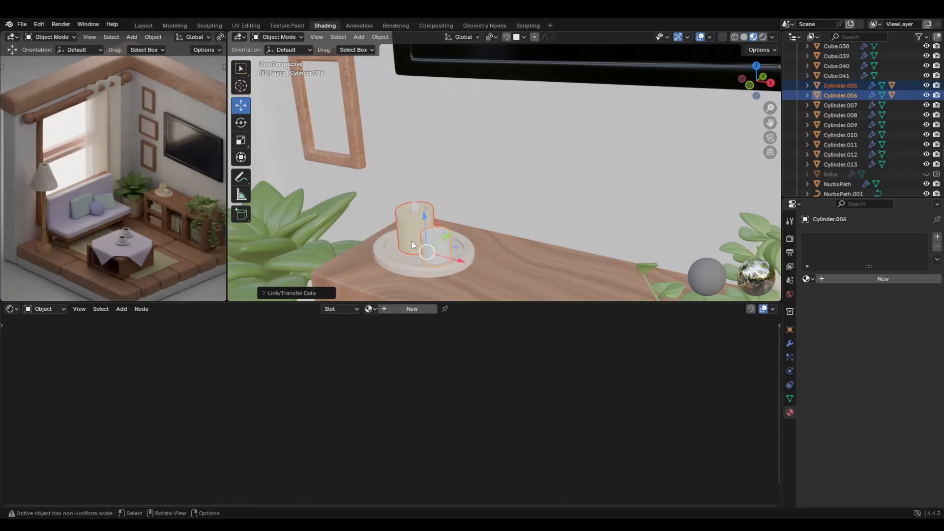
# Link the VELAS material from the taller candle, as the active object, to the shorter candle
pyautogui.keyDown('shift'); pyautogui.click(415, 240); pyautogui.keyUp('shift')
pyautogui.keyDown('shift'); pyautogui.click(443, 259); pyautogui.keyUp('shift')
pyautogui.keyDown('shift'); pyautogui.click(406, 232); pyautogui.keyUp('shift')
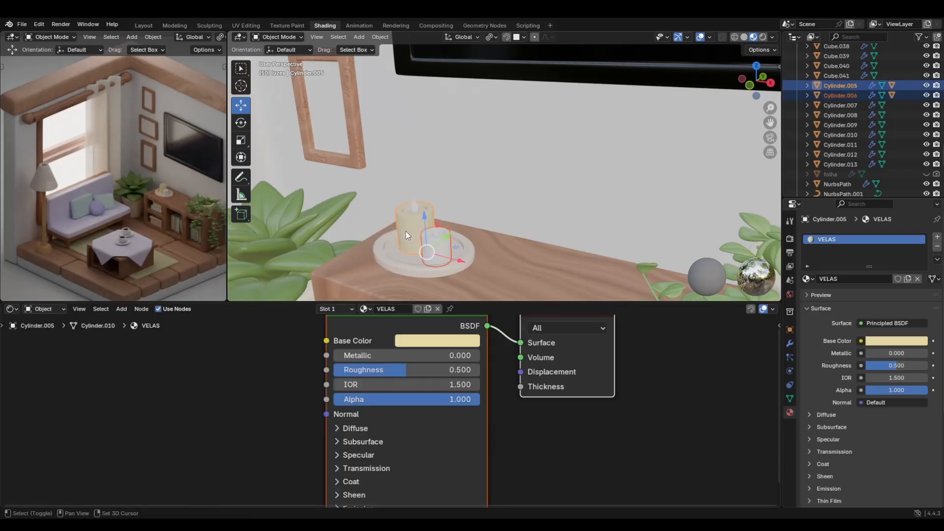
pyautogui.hotkey('ctrl', 'l')
pyautogui.click(403, 229)
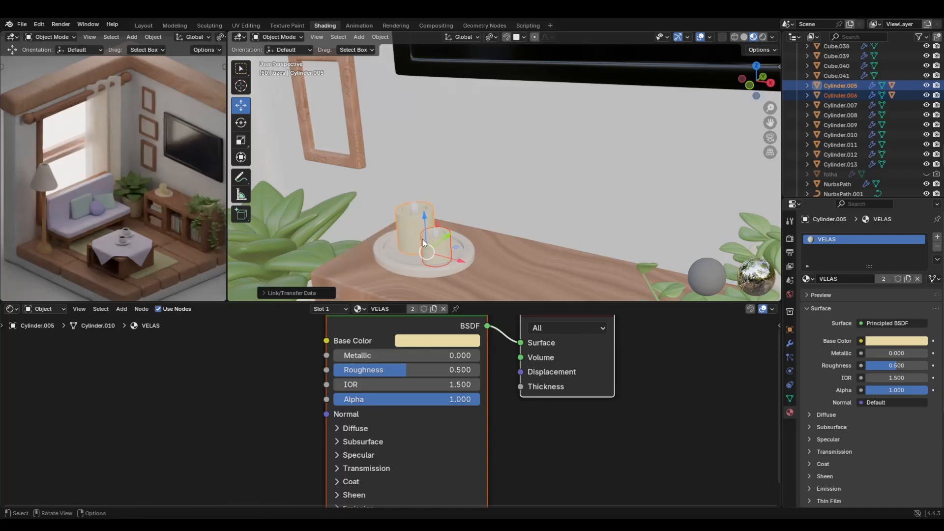
# Create a material named CHAMA for the taller candle's flame
pyautogui.click(410, 223)
pyautogui.scroll(2, 405, 217)
pyautogui.click(390, 221)
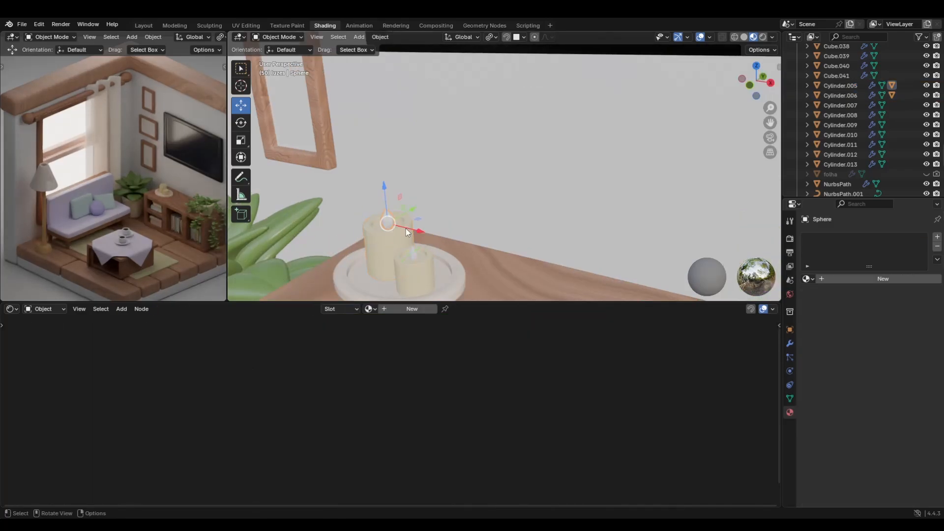
pyautogui.click(393, 309)
pyautogui.click(389, 310)
pyautogui.write('c')
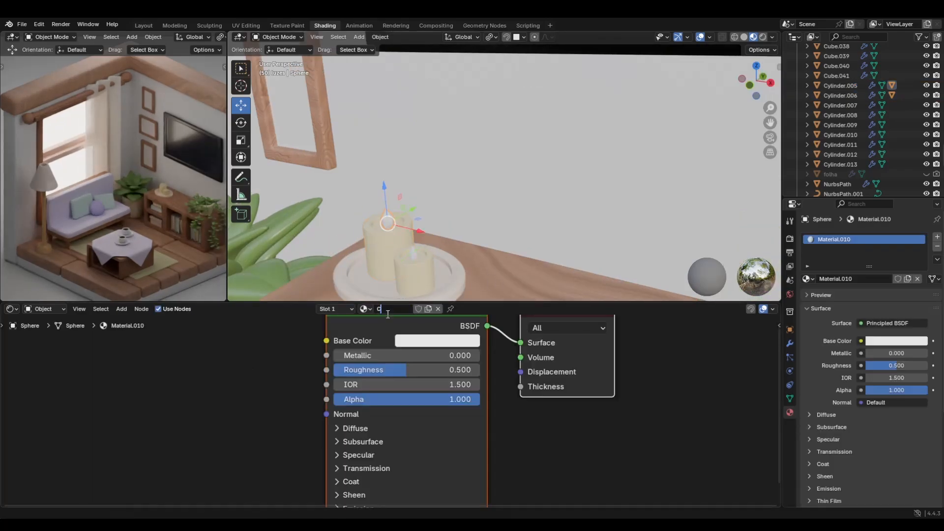
pyautogui.press('Return')
# Create a new material named parede for the room's walls
pyautogui.scroll(-3, 131, 203)
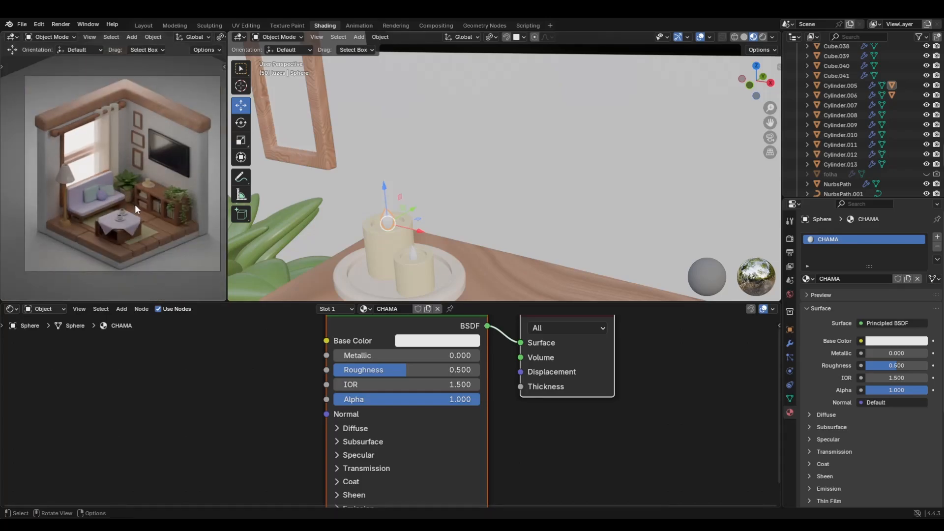
pyautogui.scroll(-6, 659, 157)
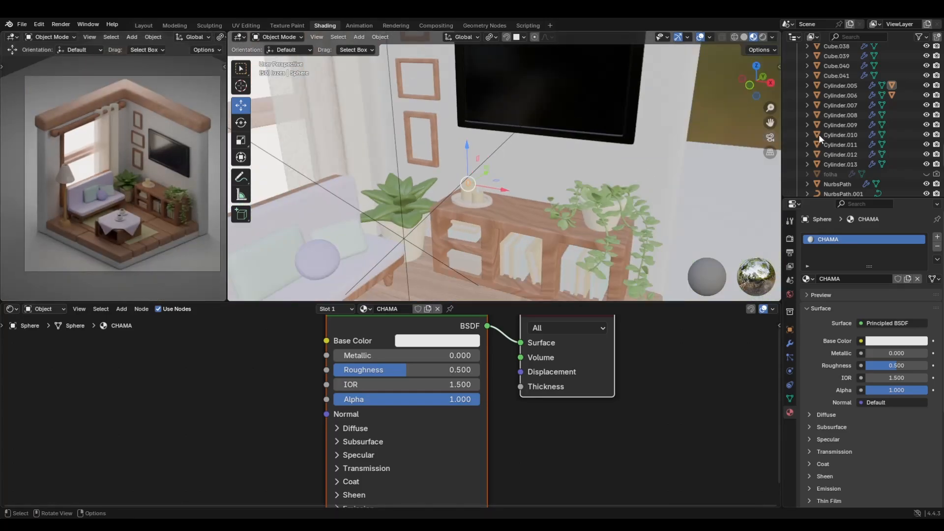
pyautogui.scroll(-5, 581, 165)
pyautogui.click(568, 168)
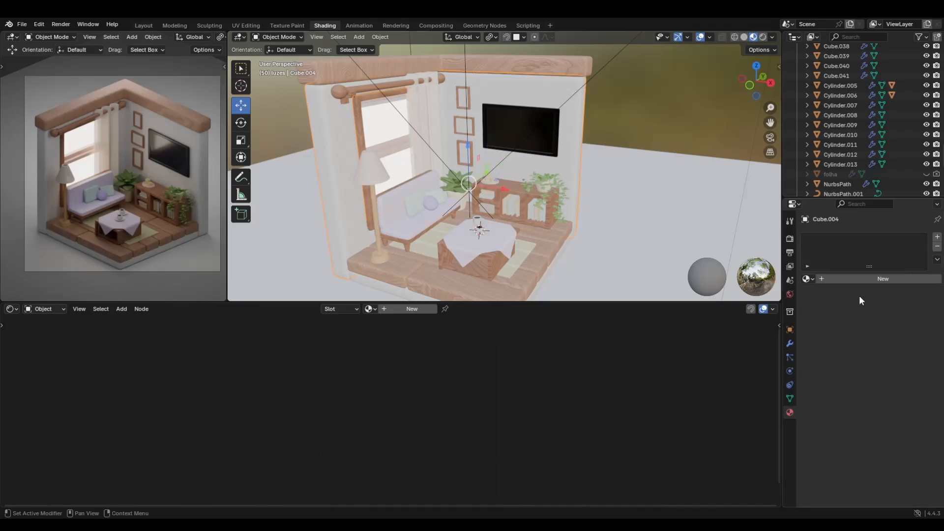
pyautogui.click(856, 279)
pyautogui.click(890, 340)
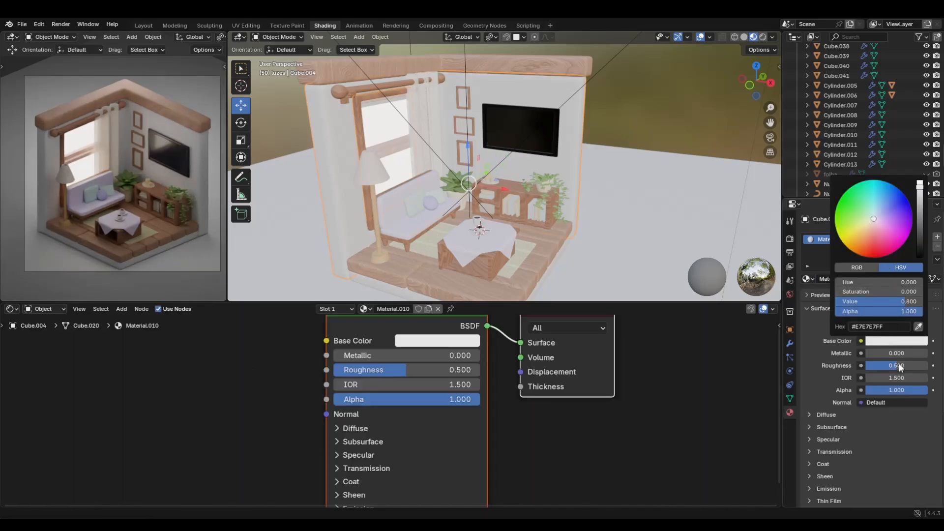
pyautogui.click(396, 309)
pyautogui.write('par')
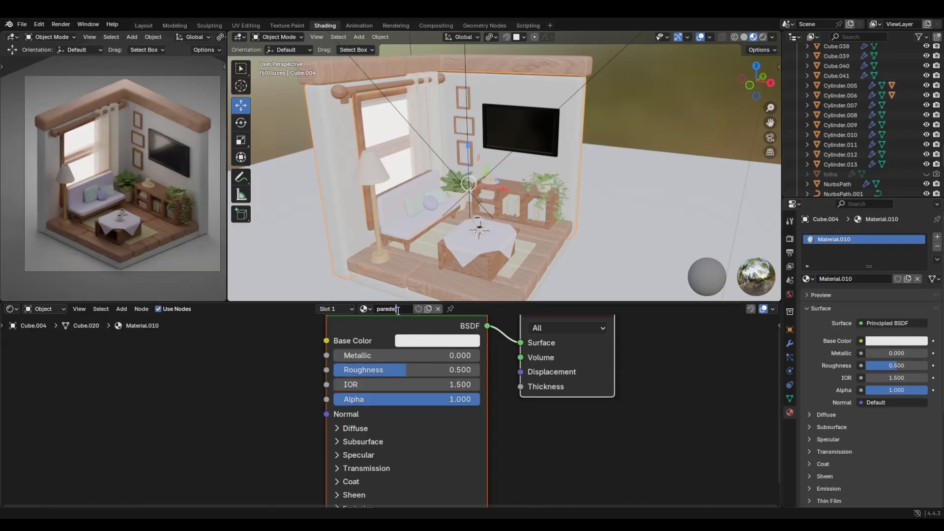
pyautogui.write('ede')
pyautogui.press('Return')
# Set the parede material's base color to a pale cream and its roughness to 0.673
pyautogui.click(898, 341)
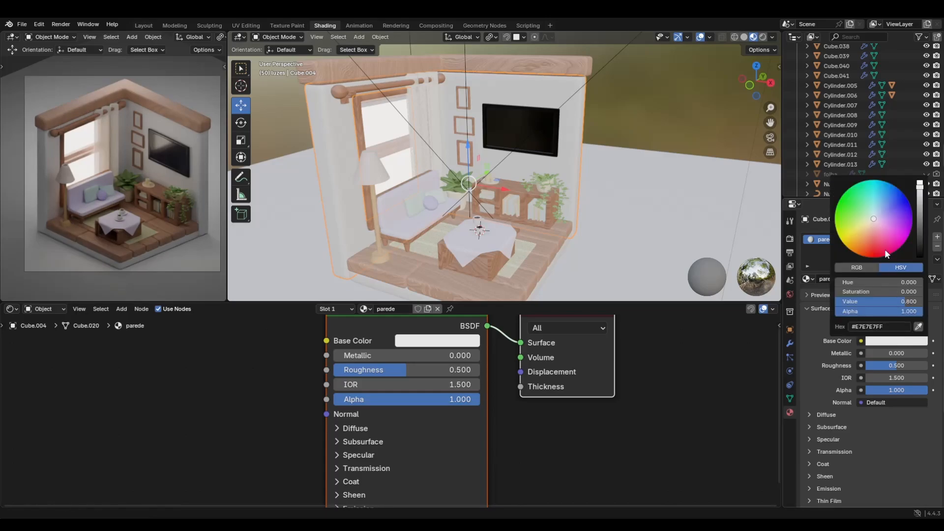
pyautogui.click(872, 223)
pyautogui.click(872, 221)
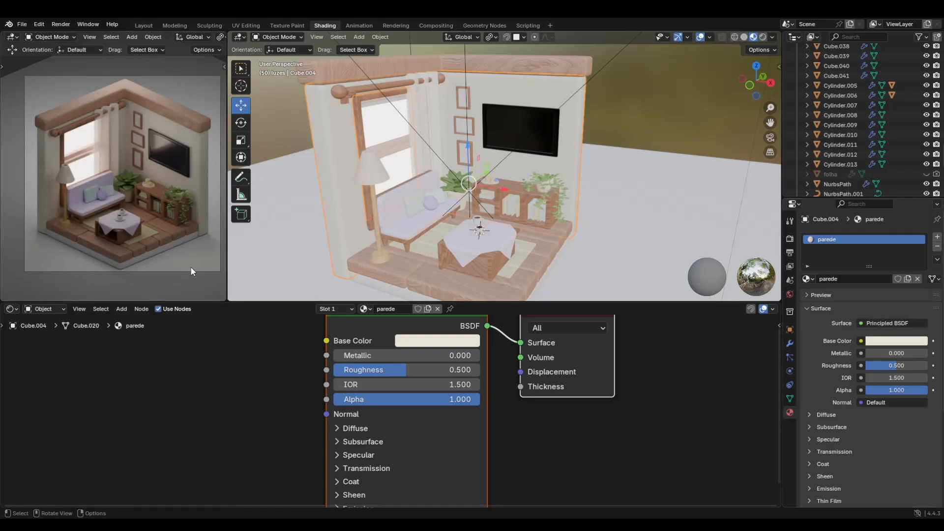
pyautogui.moveTo(910, 366); pyautogui.dragTo(922, 365)
# Link the parede material from the walls, as the active object, to the base slab beneath the wooden floor
pyautogui.click(549, 285)
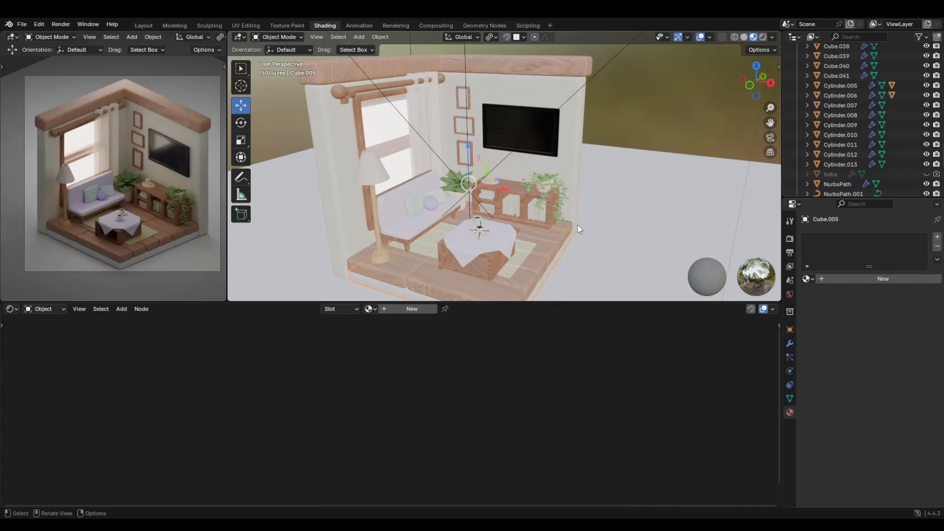
pyautogui.keyDown('shift'); pyautogui.click(565, 172); pyautogui.keyUp('shift')
pyautogui.hotkey('ctrl', 'l')
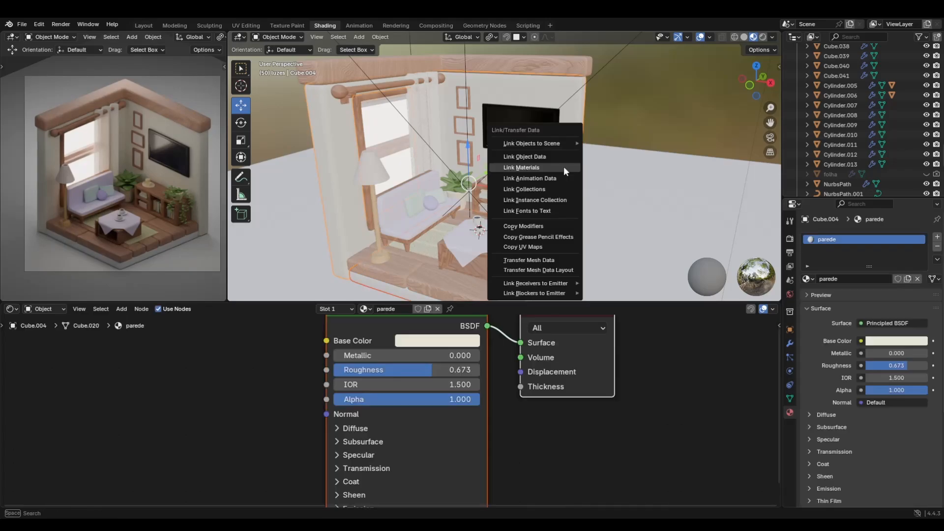
pyautogui.click(564, 167)
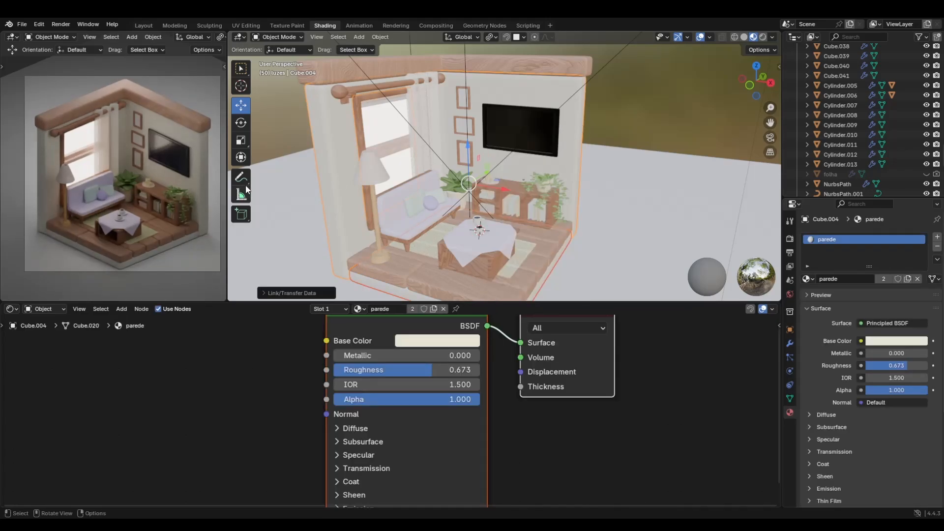
# Isolate the wooden floor and move the dark brown stop of the madeira base color ramp to position 0.945
pyautogui.click(421, 277)
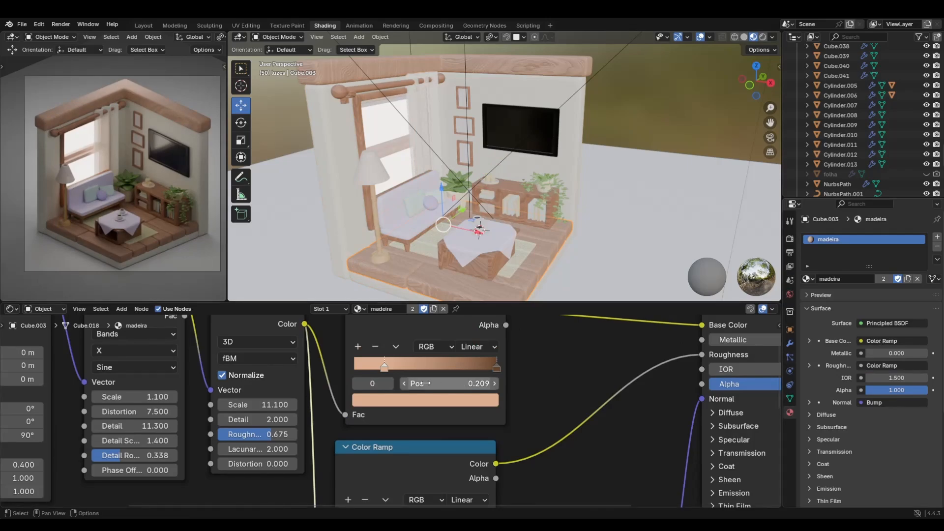
pyautogui.scroll(-2, 609, 388)
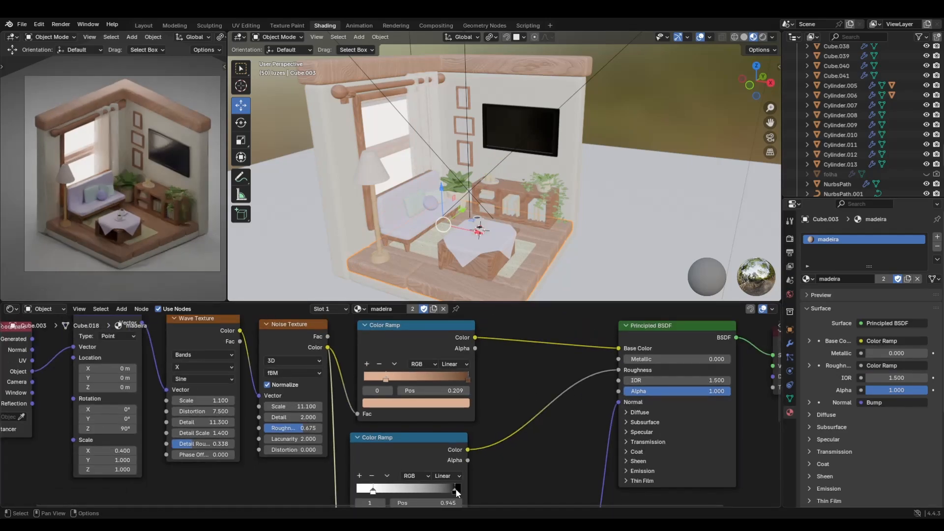
pyautogui.moveTo(445, 490)
pyautogui.mouseDown()
pyautogui.moveTo(409, 492)
pyautogui.moveTo(446, 481)
pyautogui.mouseUp()
pyautogui.press('KP_Divide')
pyautogui.moveTo(467, 380); pyautogui.dragTo(463, 381)
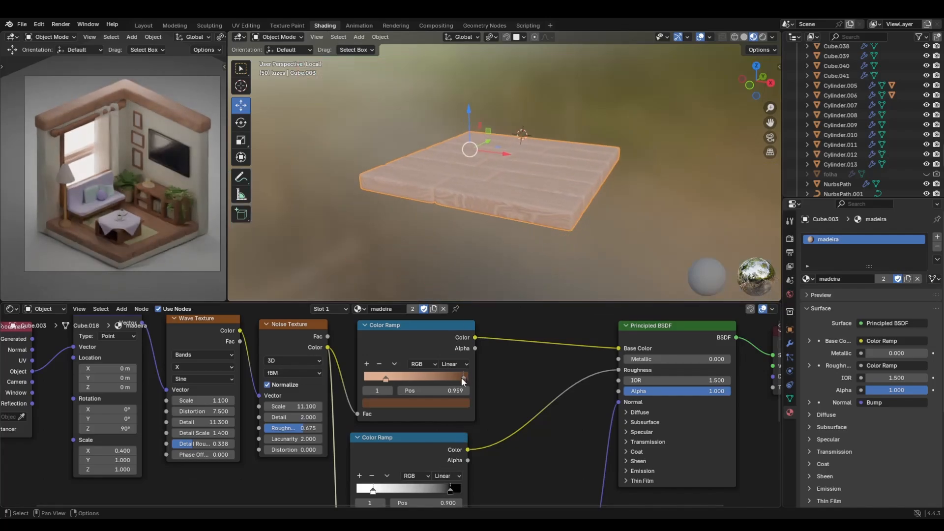
pyautogui.hotkey('ctrl', 'z')
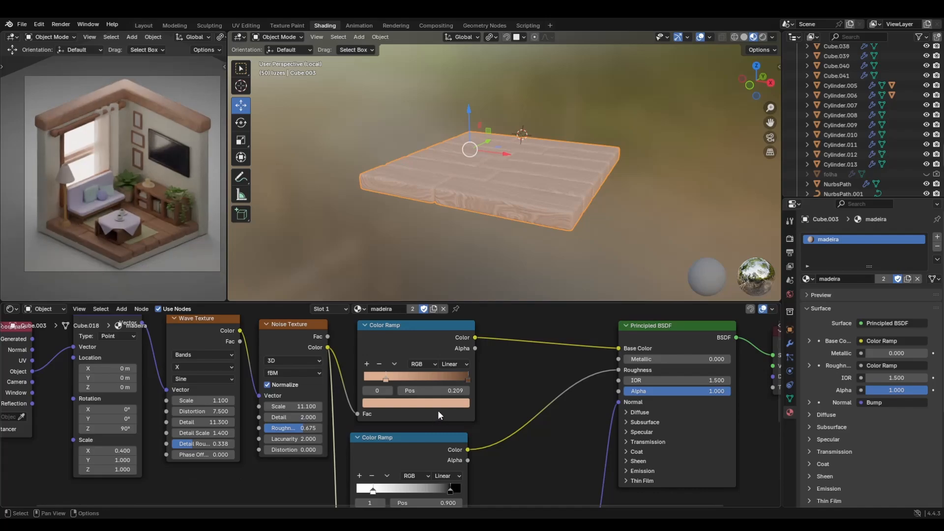
pyautogui.moveTo(466, 379); pyautogui.dragTo(463, 379)
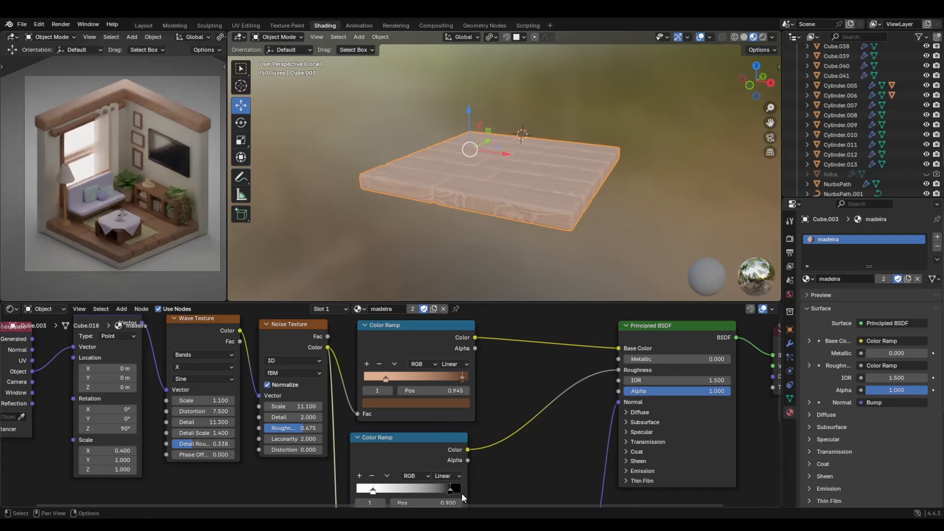
# Set the madeira roughness ramp's black stop to 1.000 and white stop to 0.082, then exit the floor's isolated view
pyautogui.moveTo(452, 490); pyautogui.dragTo(485, 467)
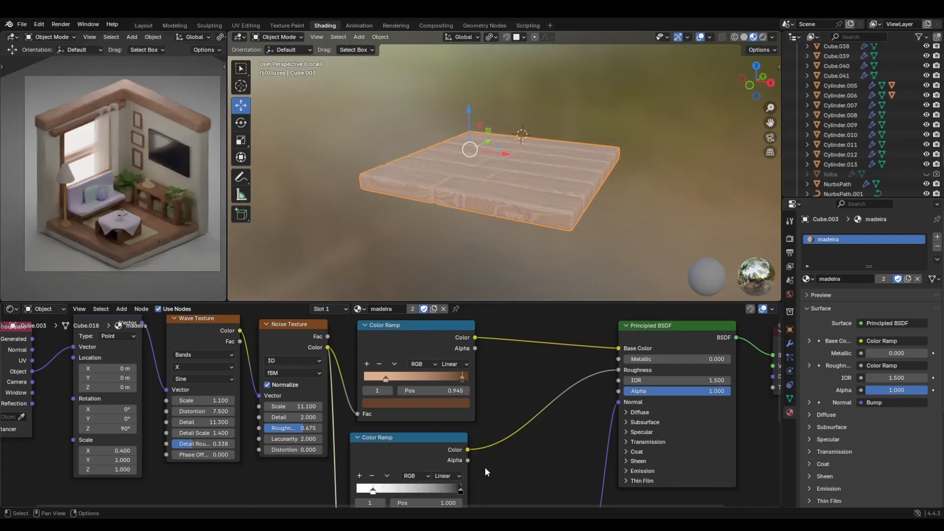
pyautogui.moveTo(370, 493); pyautogui.dragTo(365, 492)
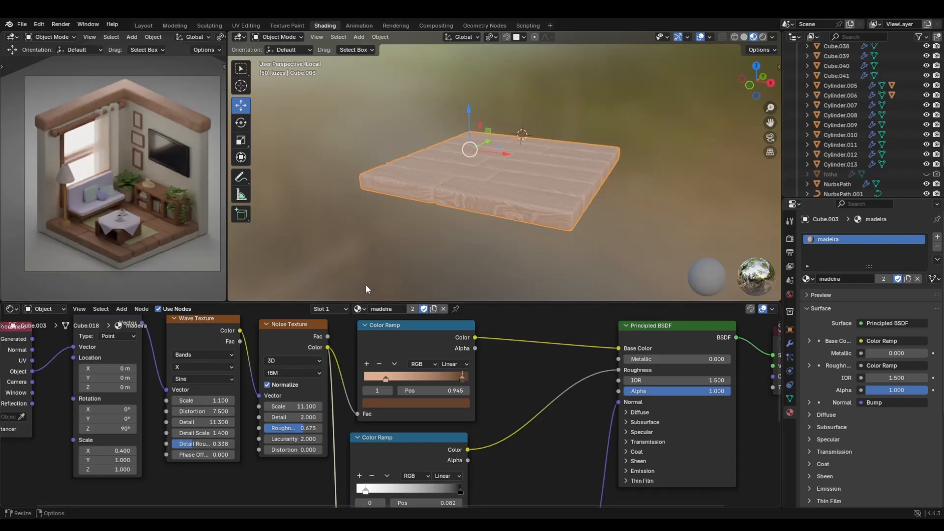
pyautogui.press('KP_Divide')
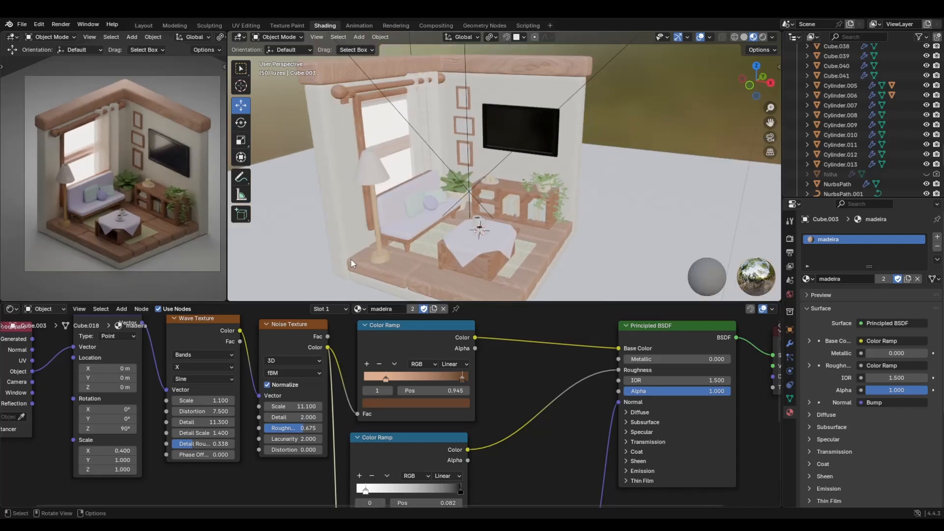
# Open the base color of the VELAS material on the taller candle for editing
pyautogui.moveTo(518, 243); pyautogui.dragTo(518, 149, button='middle')
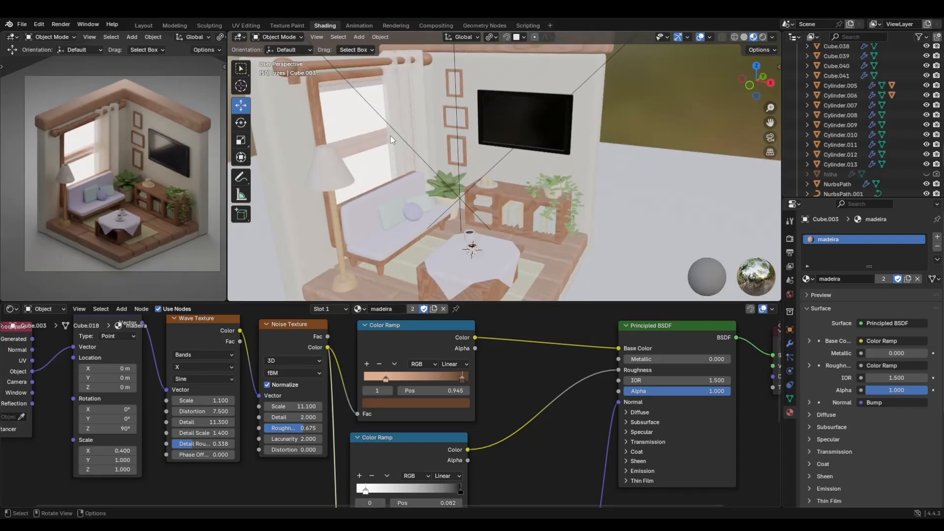
pyautogui.scroll(6, 451, 175)
pyautogui.click(439, 220)
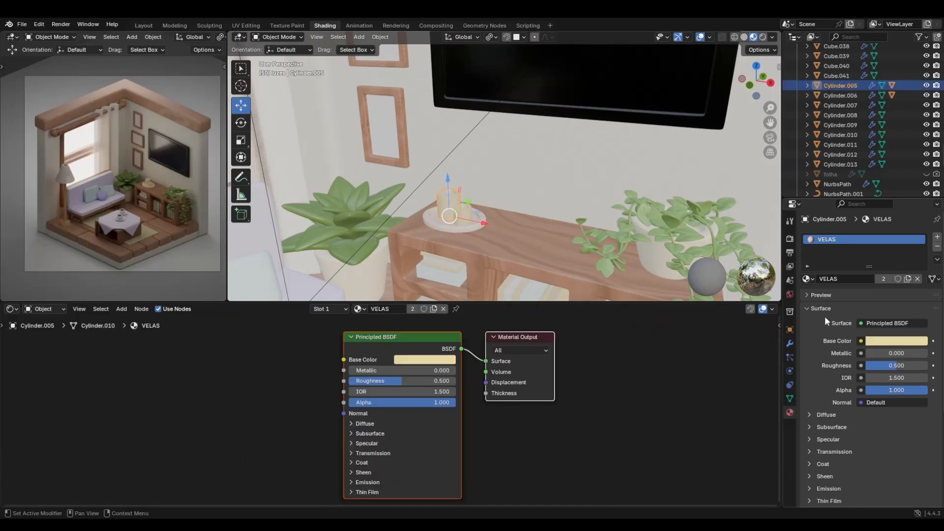
pyautogui.click(900, 341)
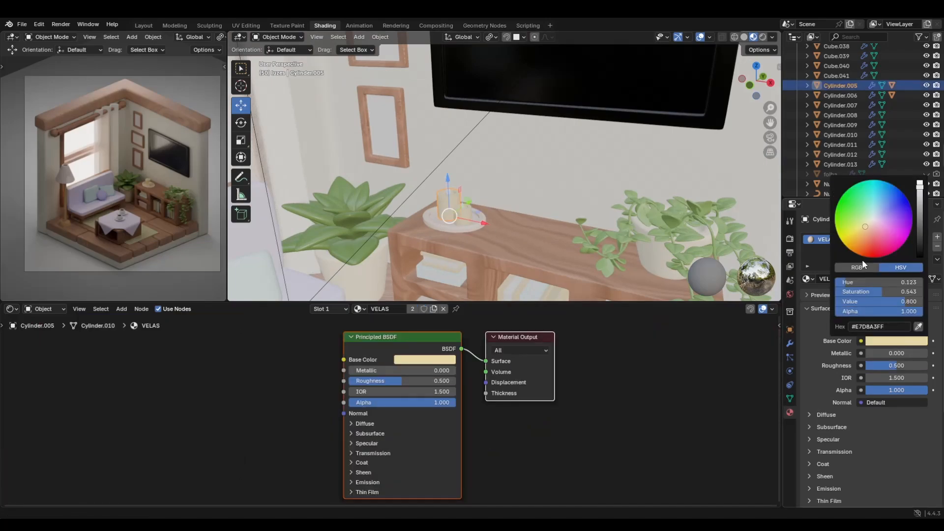
# Tune the candles' VELAS material to a warm pale yellow base color with a roughness of 0.185
pyautogui.click(870, 224)
pyautogui.click(864, 228)
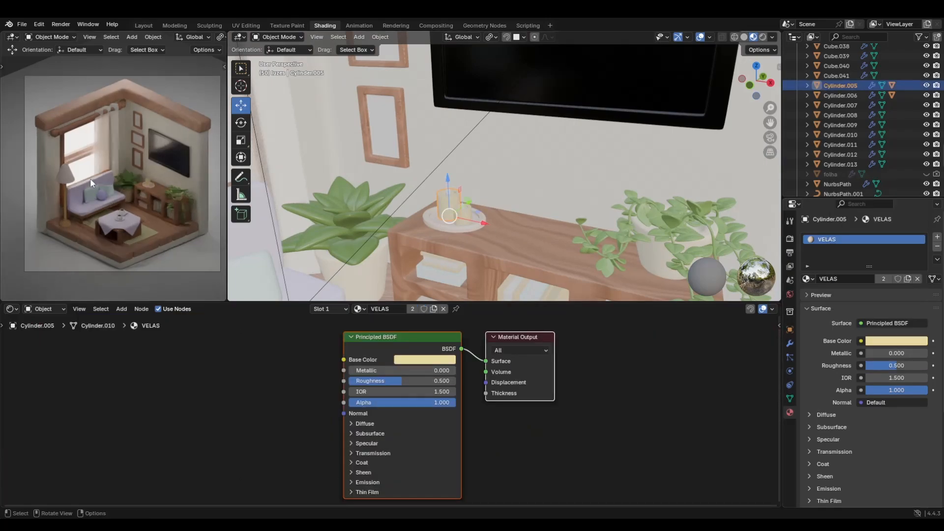
pyautogui.scroll(9, 154, 188)
pyautogui.keyDown('shift'); pyautogui.moveTo(184, 200); pyautogui.dragTo(20, 134, button='middle'); pyautogui.keyUp('shift')
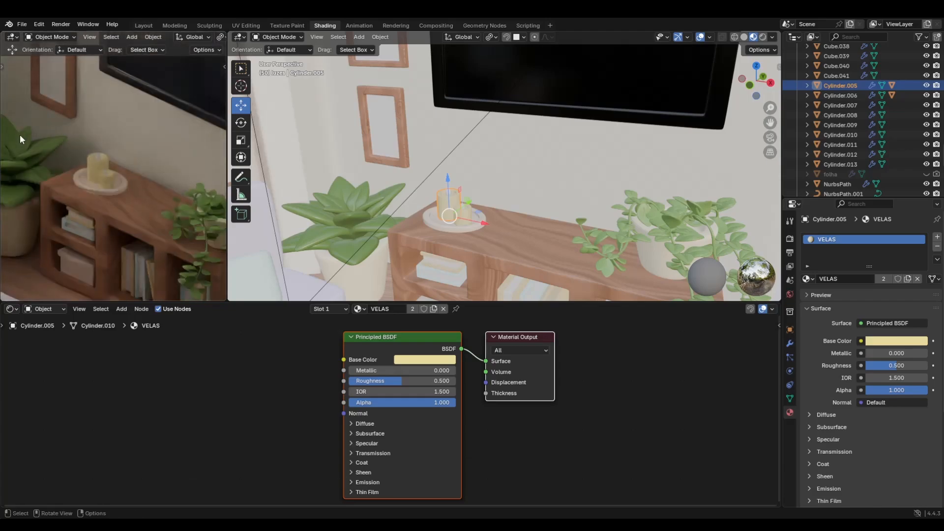
pyautogui.click(881, 344)
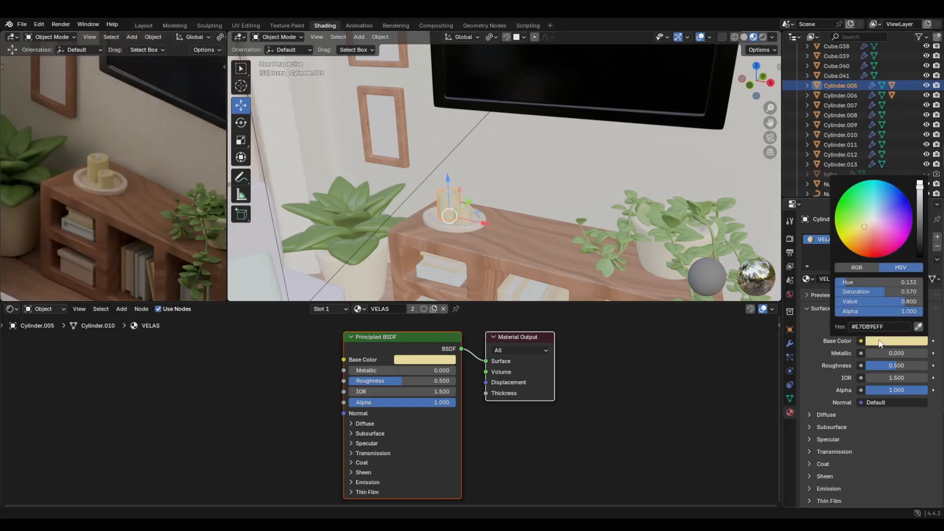
pyautogui.click(868, 225)
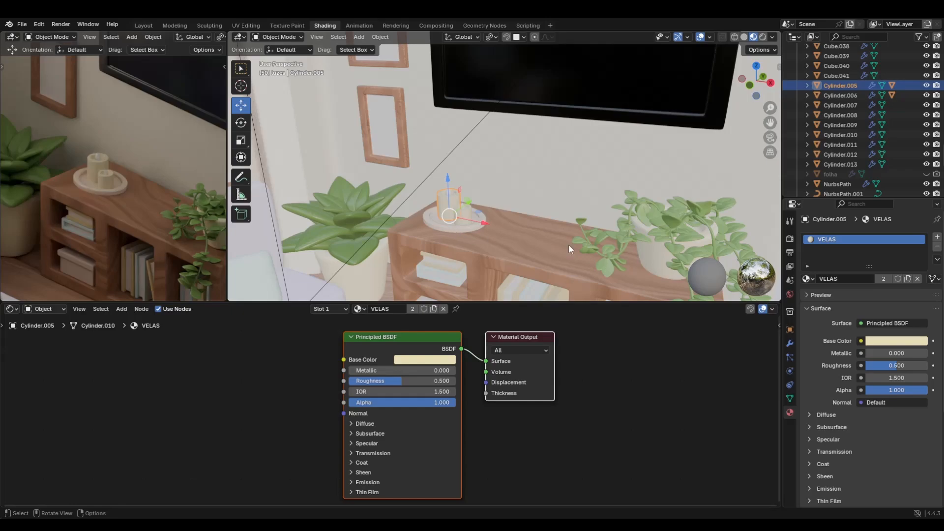
pyautogui.click(905, 342)
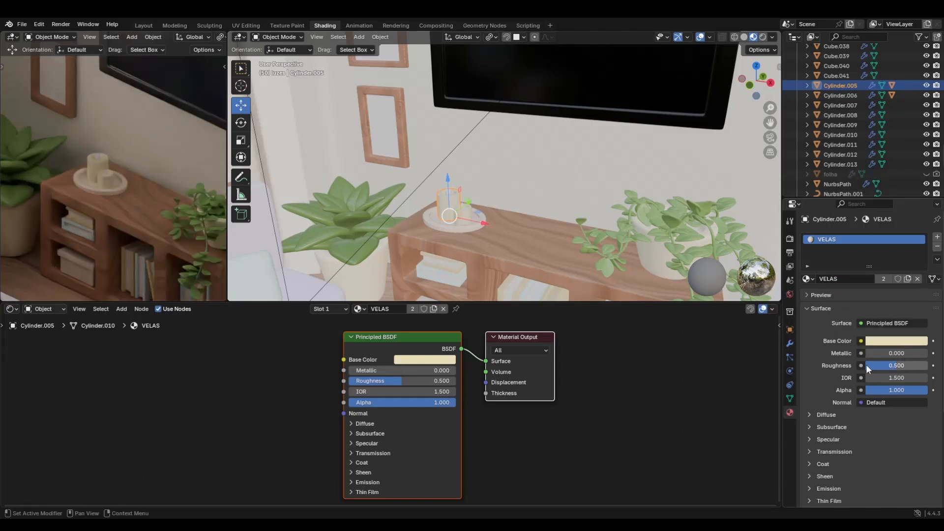
pyautogui.moveTo(860, 364); pyautogui.dragTo(835, 364)
pyautogui.click(896, 341)
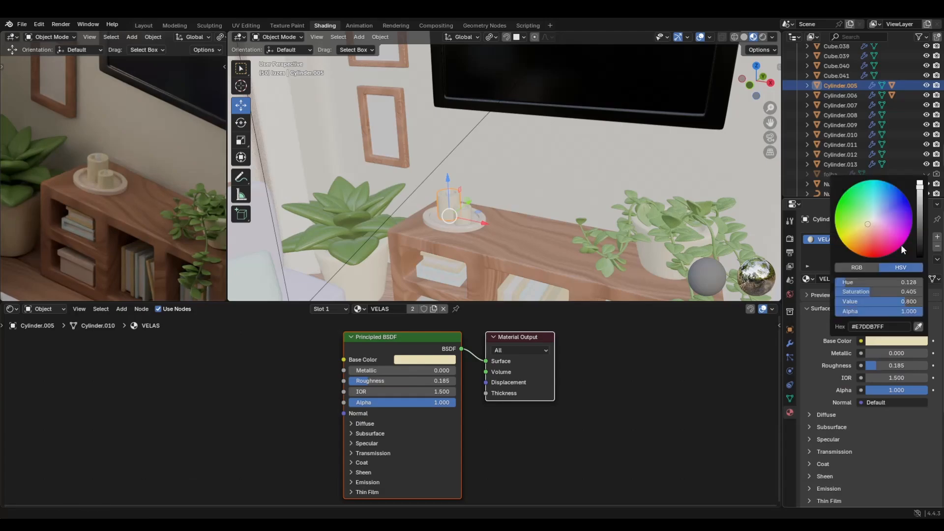
pyautogui.click(872, 227)
pyautogui.moveTo(872, 228); pyautogui.dragTo(864, 228)
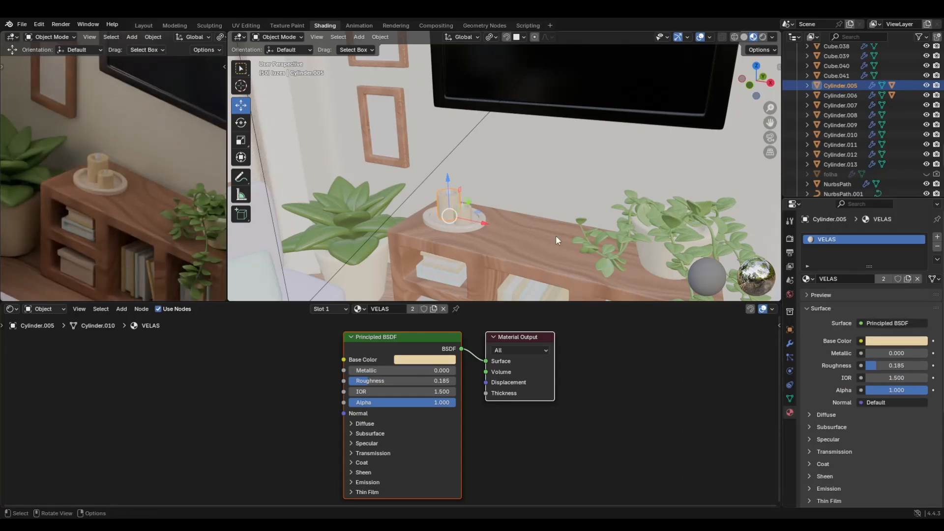
# Set the base color of the candle plate's PORTA_VELA material to a near-white tone, #E4E7E1
pyautogui.click(464, 229)
pyautogui.click(885, 341)
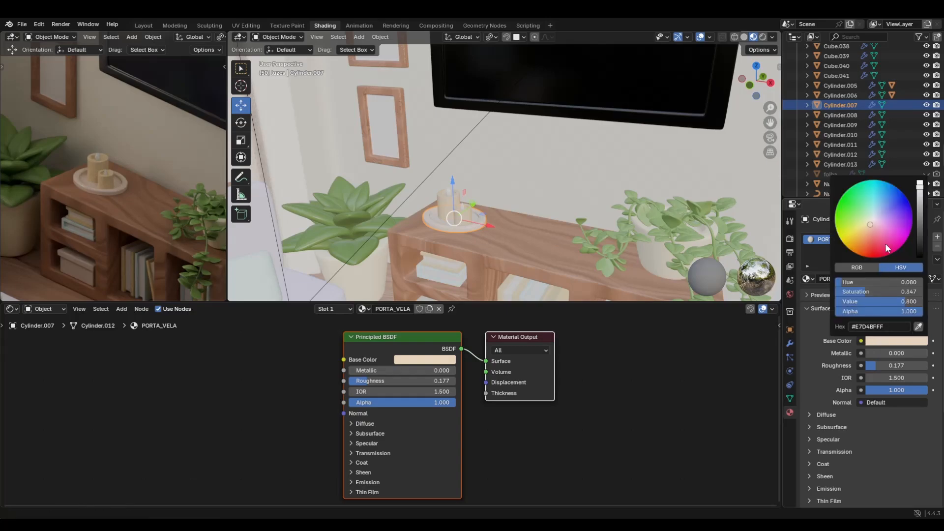
pyautogui.click(874, 223)
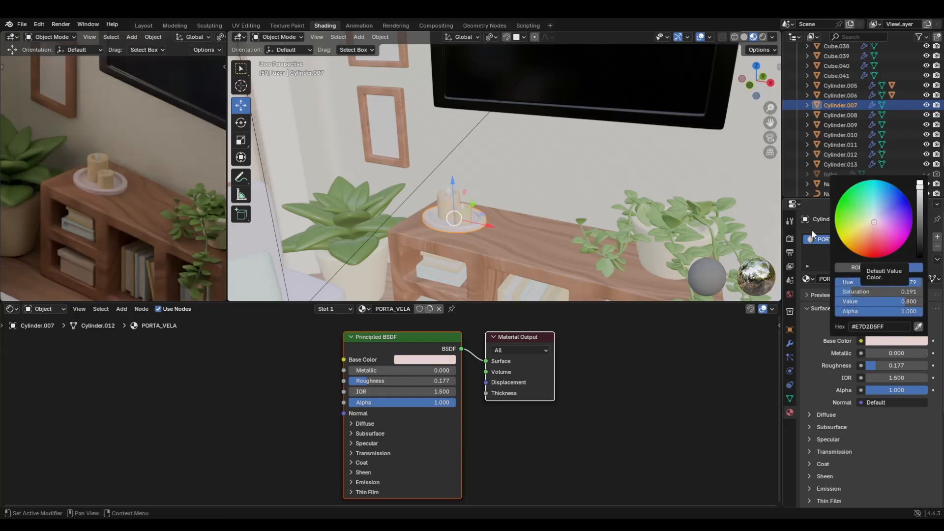
pyautogui.scroll(-5, 129, 223)
pyautogui.scroll(6, 129, 223)
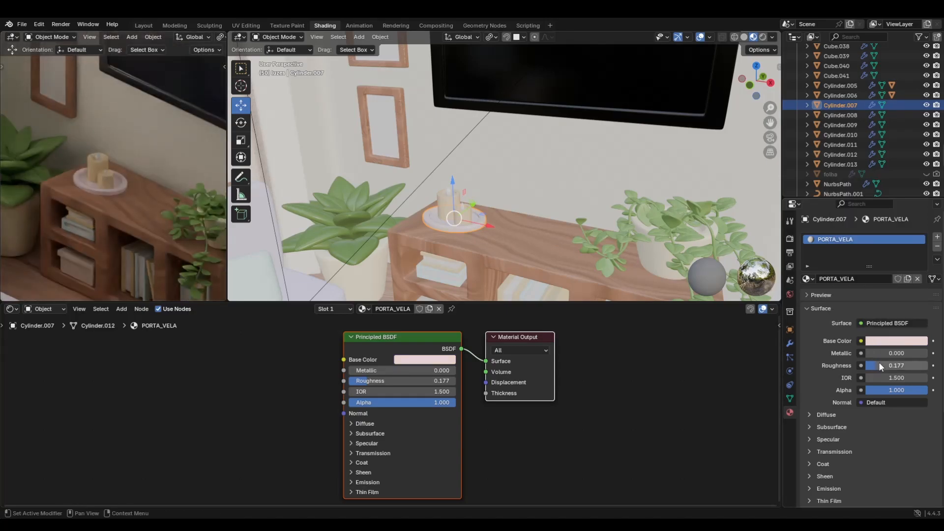
pyautogui.click(883, 340)
pyautogui.click(873, 219)
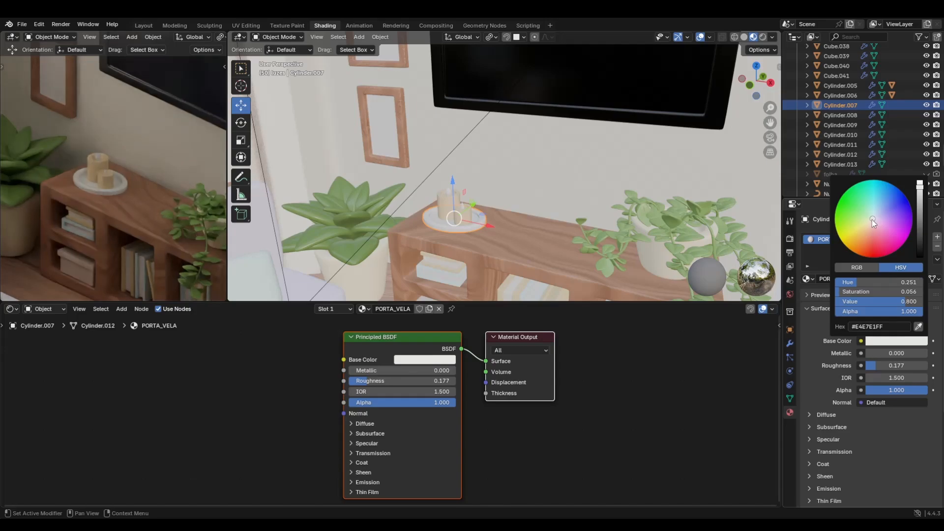
pyautogui.scroll(-5, 117, 223)
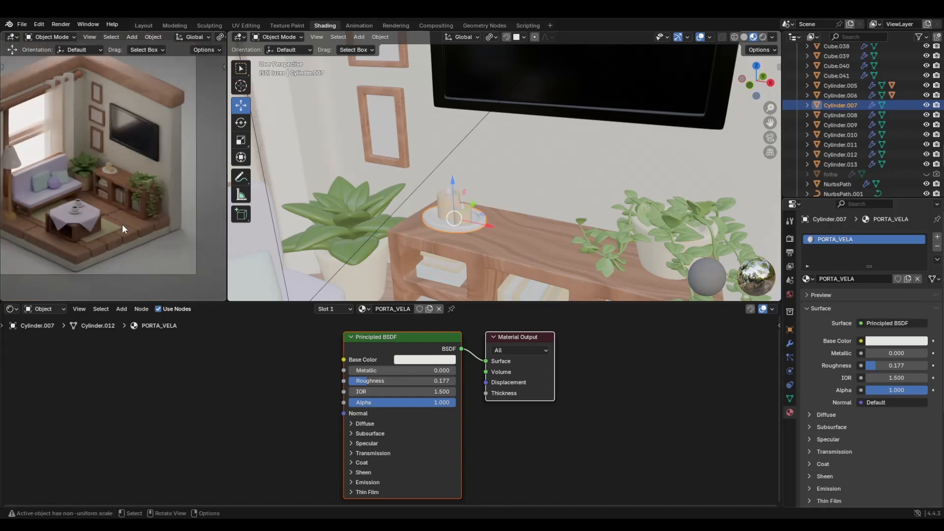
pyautogui.scroll(6, 122, 223)
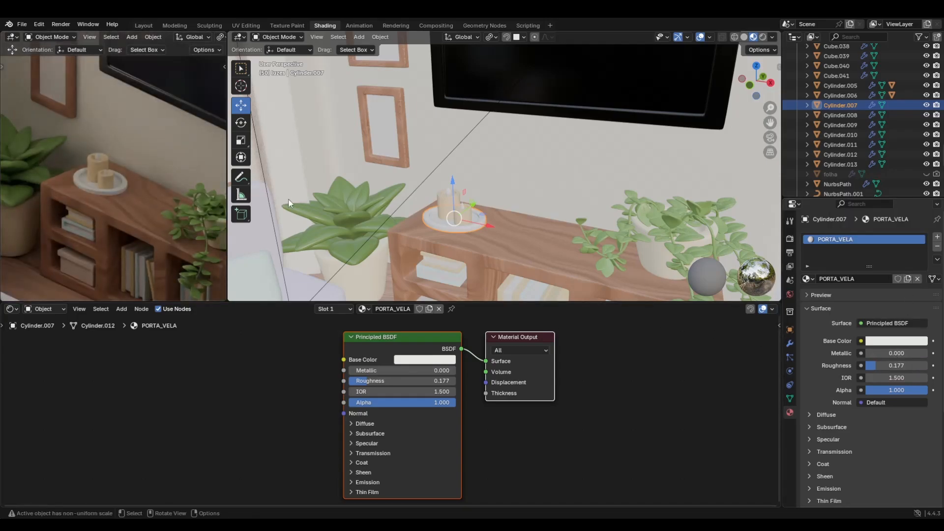
# Change the surface shader of the larger candle's flame material, CHAMA, to Emission
pyautogui.click(449, 192)
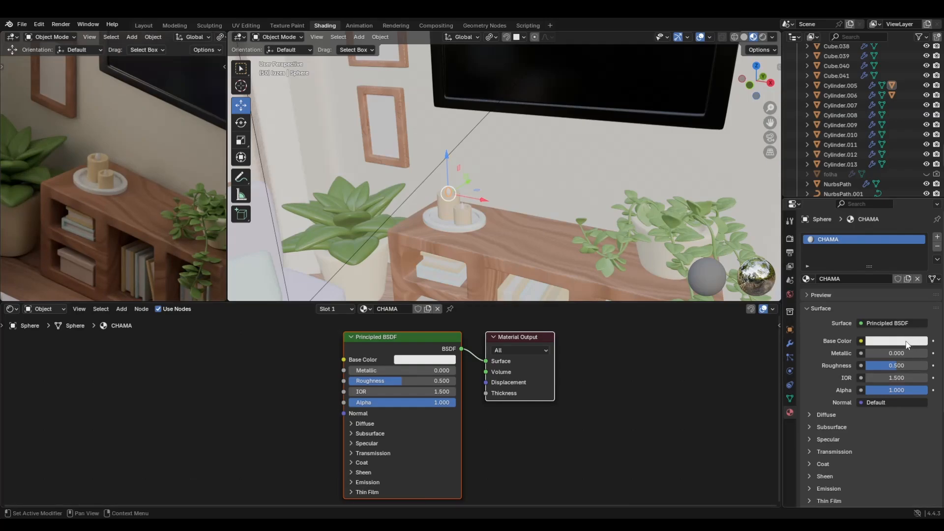
pyautogui.click(881, 323)
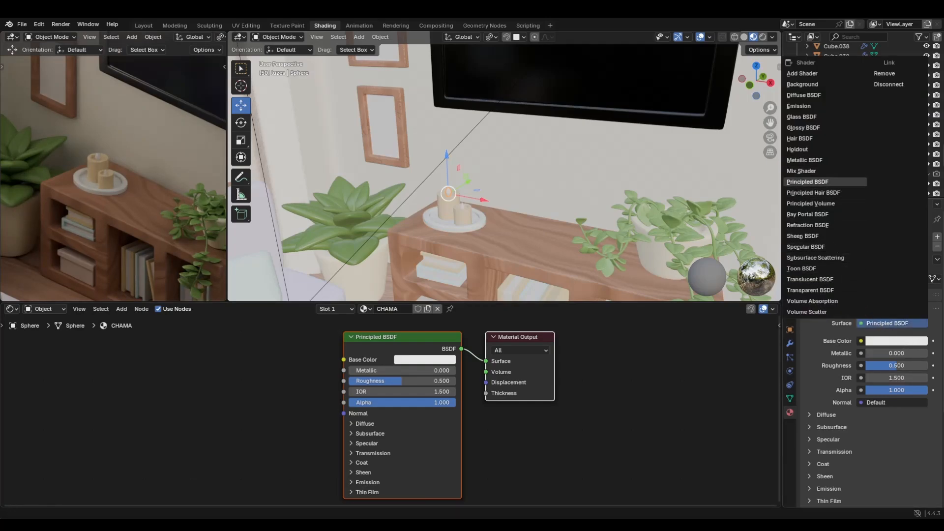
pyautogui.click(818, 106)
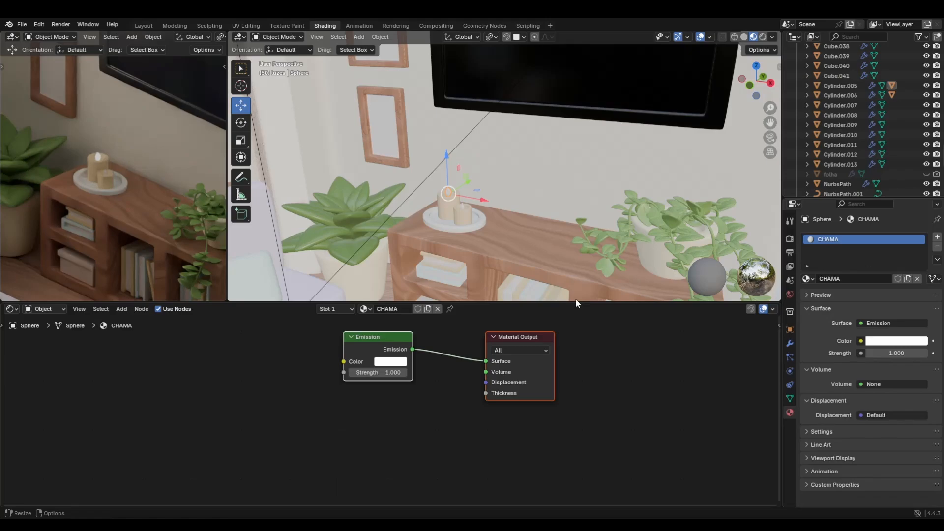
# Link the CHAMA material from the larger candle's flame to the smaller candle's flame
pyautogui.click(461, 208)
pyautogui.keyDown('shift'); pyautogui.click(450, 190); pyautogui.keyUp('shift')
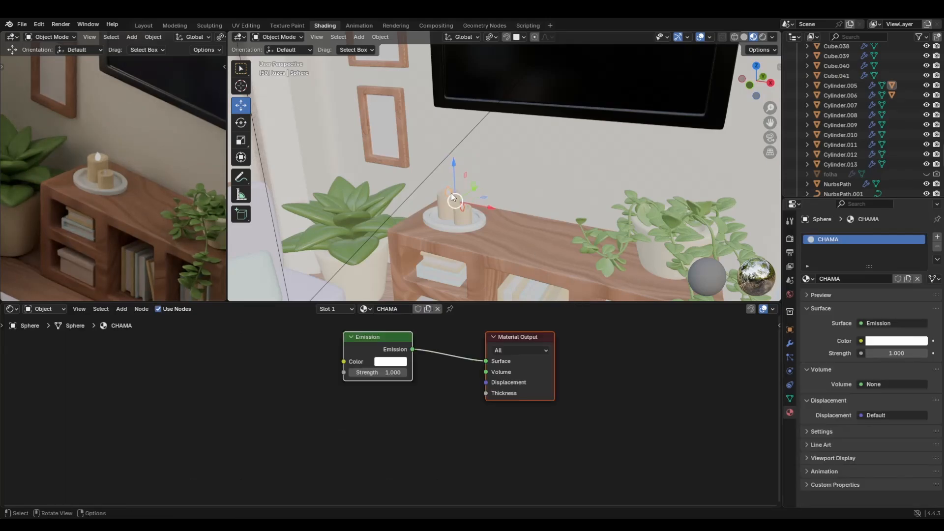
pyautogui.hotkey('ctrl', 'l')
pyautogui.click(451, 193)
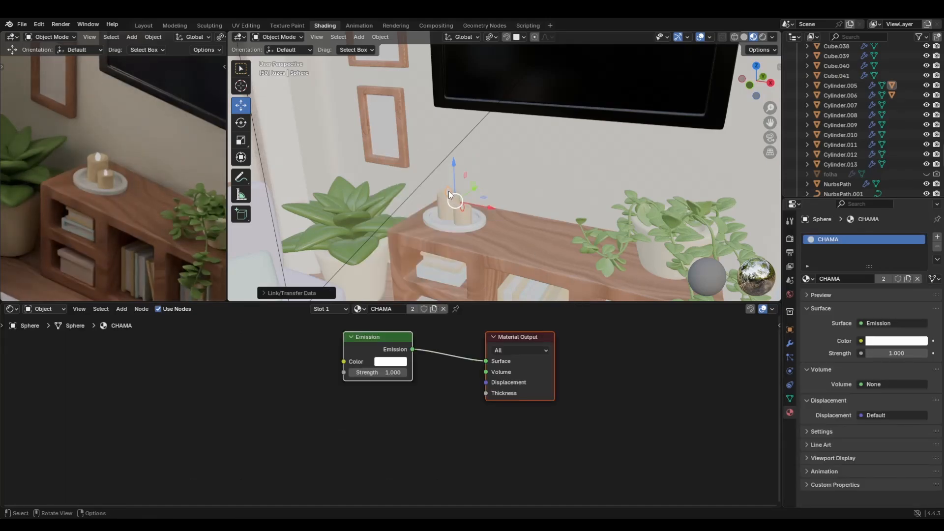
# Isolate the flame object in local view
pyautogui.scroll(5, 424, 208)
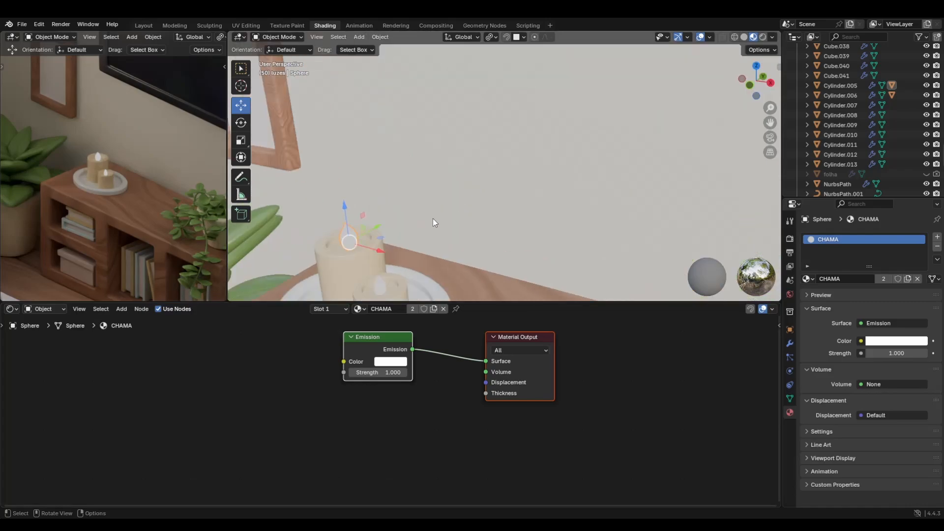
pyautogui.scroll(-5, 491, 206)
pyautogui.moveTo(506, 188); pyautogui.dragTo(529, 206, button='middle')
pyautogui.press('KP_Divide')
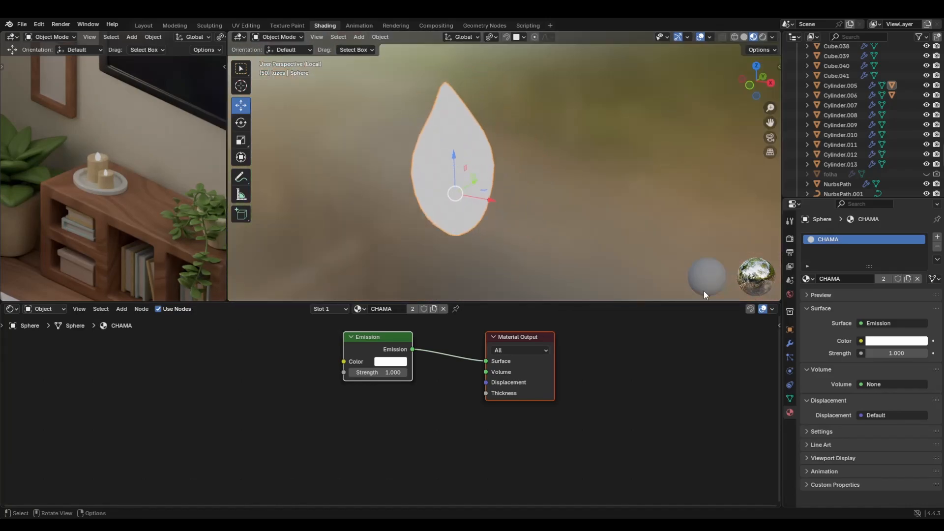
# Set the flame's emission color to light yellow #FFF09F and its emission strength to 9.6
pyautogui.click(897, 341)
pyautogui.click(867, 228)
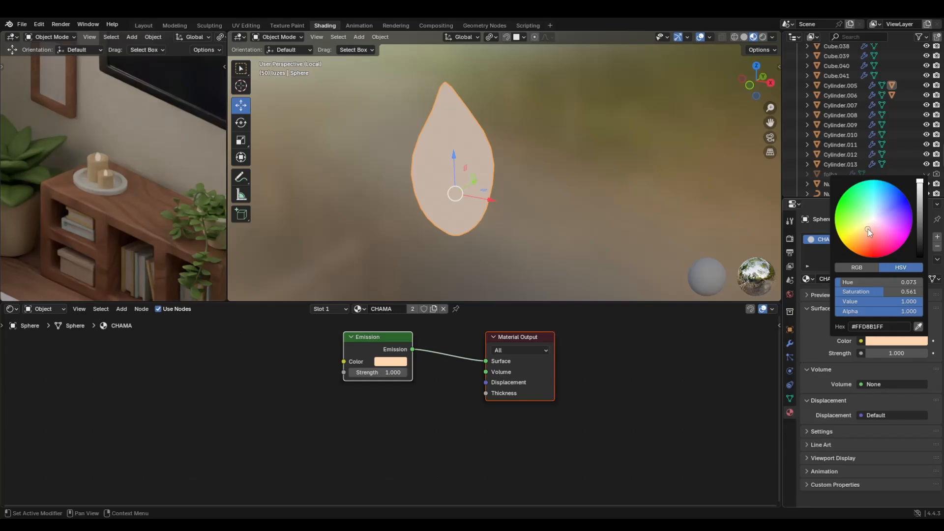
pyautogui.moveTo(867, 230); pyautogui.dragTo(863, 227)
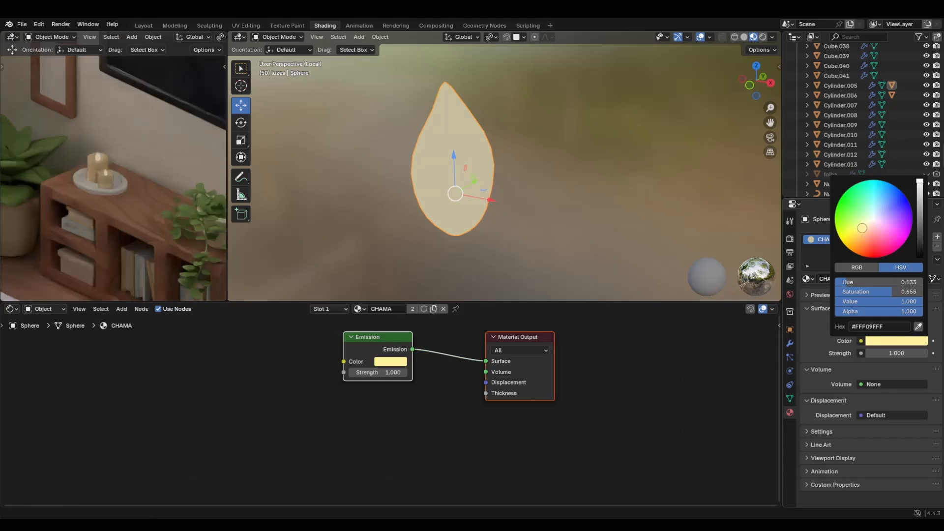
pyautogui.moveTo(882, 354); pyautogui.dragTo(915, 353)
pyautogui.scroll(-8, 135, 223)
pyautogui.scroll(2, 134, 219)
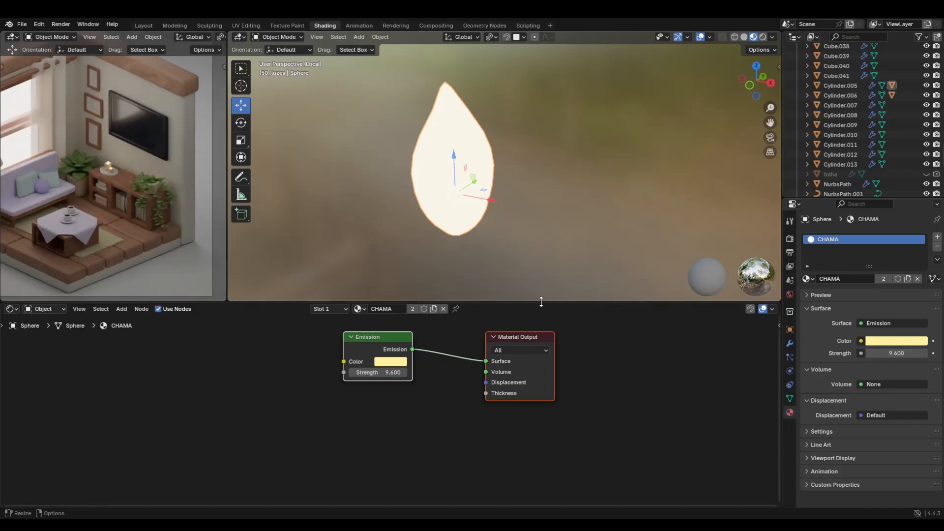
# Add a Color Ramp node to the CHAMA material and shift the Emission node away from Material Output to make room
pyautogui.click(218, 381)
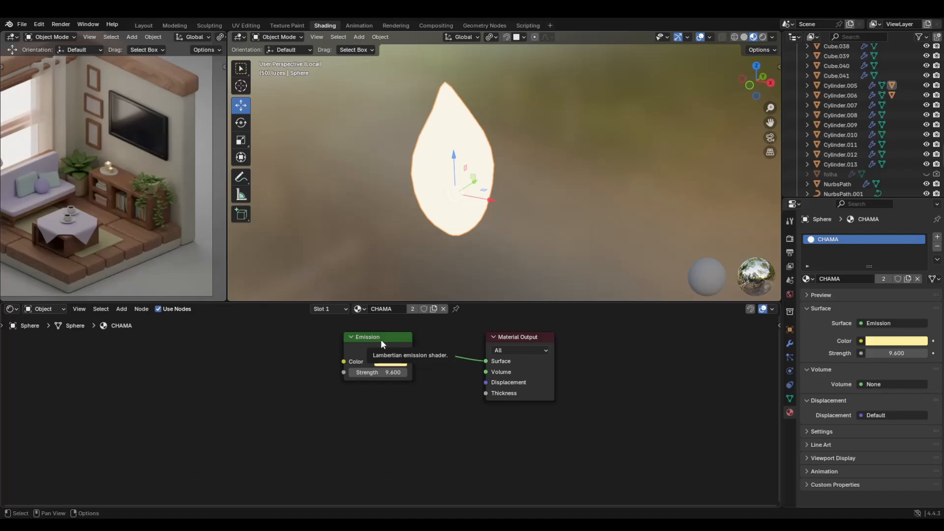
pyautogui.moveTo(381, 340); pyautogui.dragTo(340, 340)
pyautogui.click(403, 436)
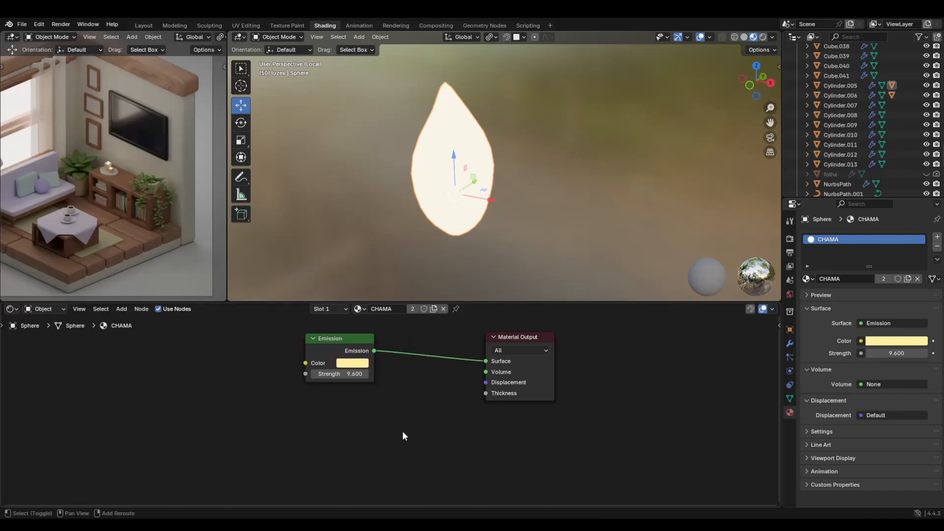
pyautogui.hotkey('shift', 'a')
pyautogui.click(379, 392)
pyautogui.write('color ramp')
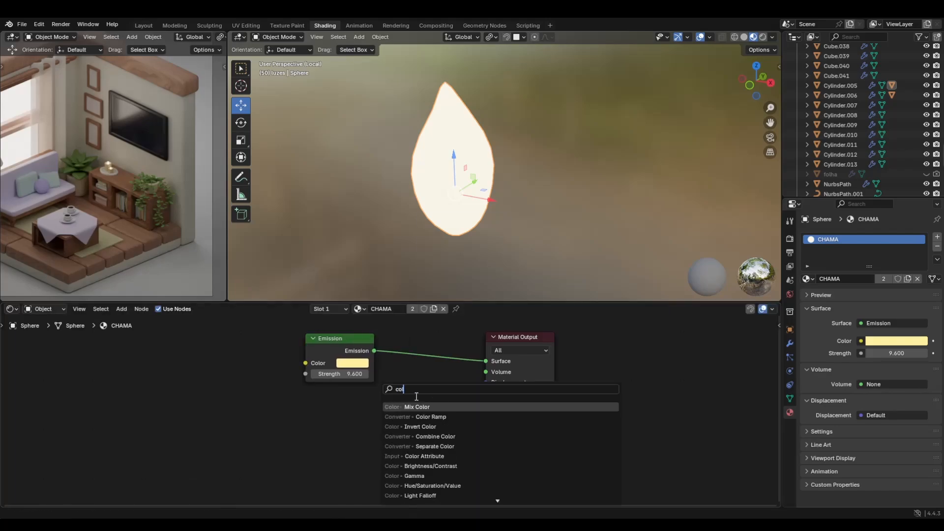
pyautogui.press('Return')
pyautogui.click(412, 350)
pyautogui.moveTo(452, 351)
pyautogui.mouseDown()
pyautogui.moveTo(422, 338)
pyautogui.moveTo(445, 358)
pyautogui.mouseUp()
pyautogui.moveTo(444, 354); pyautogui.dragTo(453, 317)
pyautogui.moveTo(339, 347); pyautogui.dragTo(278, 348)
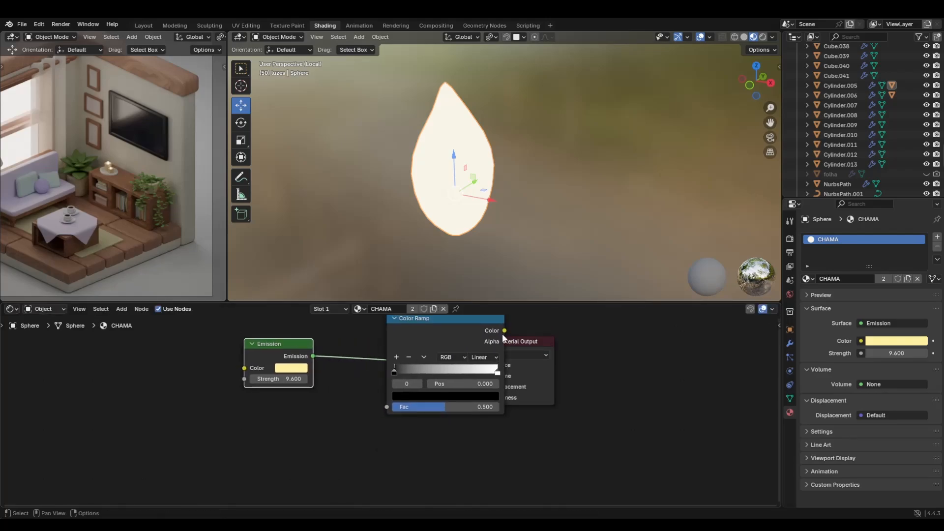
# Try to place the Color Ramp between the Emission and Material Output nodes, and undo the connections
pyautogui.moveTo(407, 337); pyautogui.dragTo(359, 350)
pyautogui.moveTo(492, 372); pyautogui.dragTo(352, 411)
pyautogui.moveTo(455, 346); pyautogui.dragTo(486, 365)
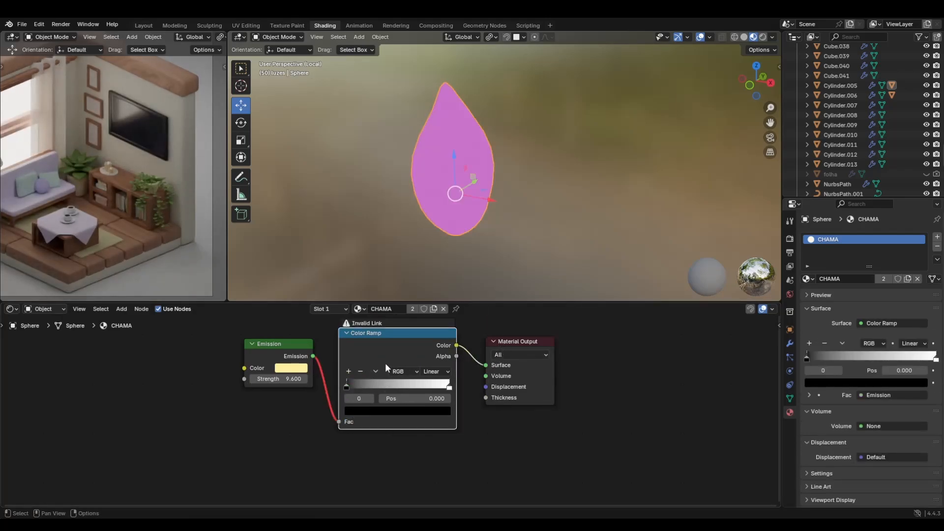
pyautogui.hotkey('ctrl', 'z')
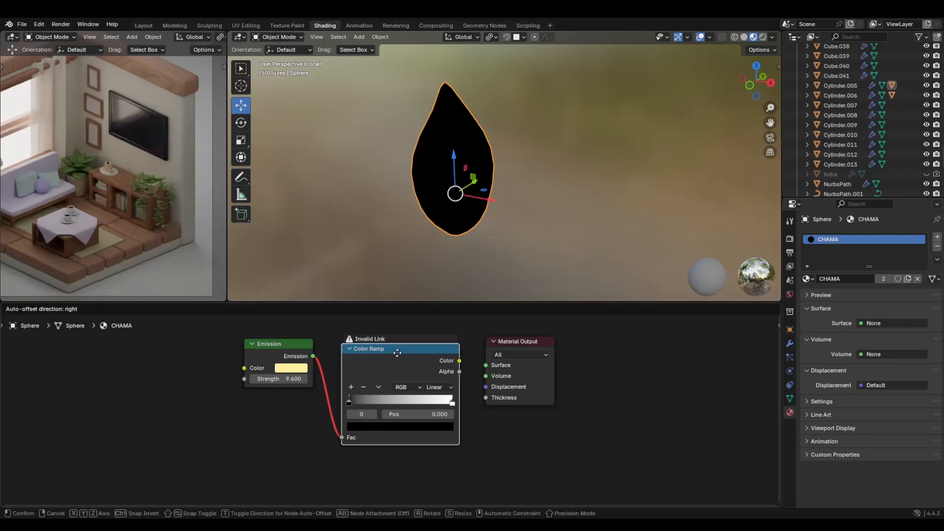
pyautogui.hotkey('ctrl', 'z')
# Place the Color Ramp before the Emission node and connect its Color output to the Emission Color input
pyautogui.moveTo(400, 329); pyautogui.dragTo(133, 351)
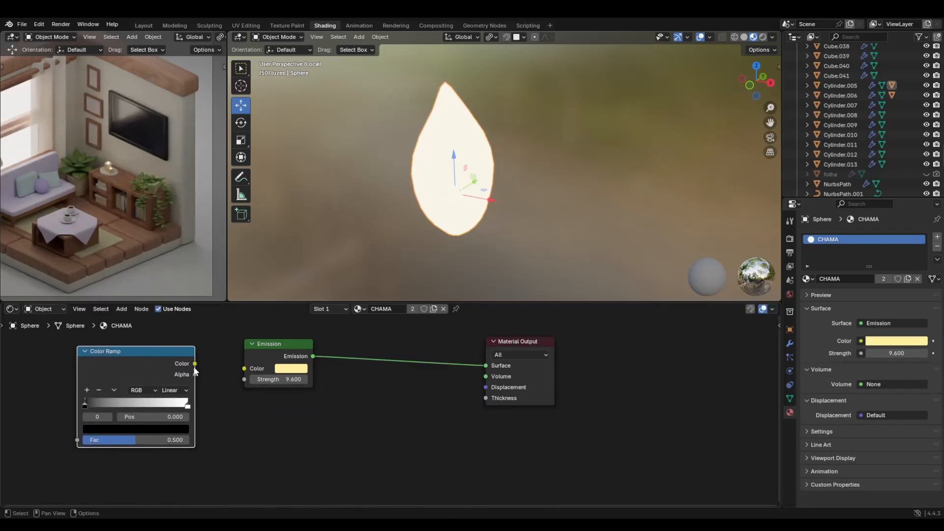
pyautogui.moveTo(195, 363); pyautogui.dragTo(252, 370)
pyautogui.keyDown('ctrl'); pyautogui.hscroll(-5, 311, 404); pyautogui.keyUp('ctrl')
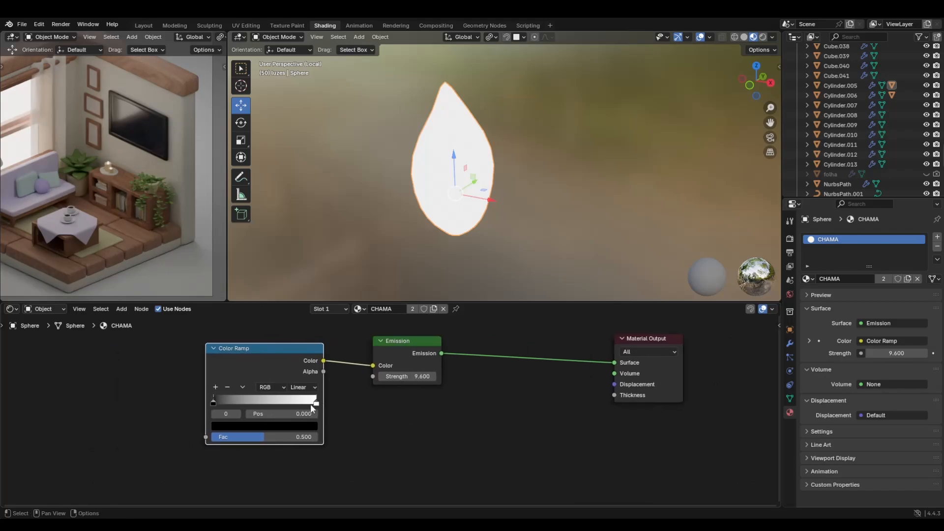
# Set the Color Ramp's white end stop to a warm light orange, #FFD38B
pyautogui.click(317, 403)
pyautogui.click(283, 426)
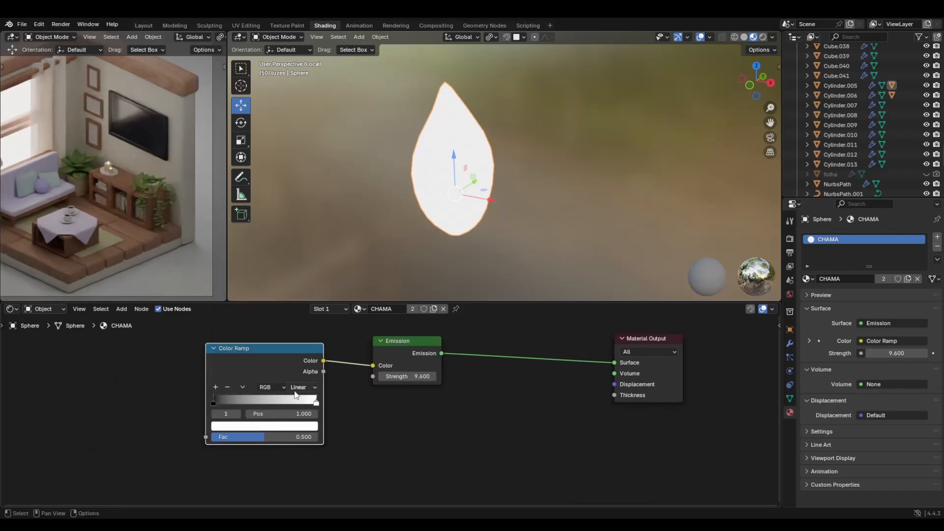
pyautogui.click(284, 426)
pyautogui.hotkey('ctrl', 'v')
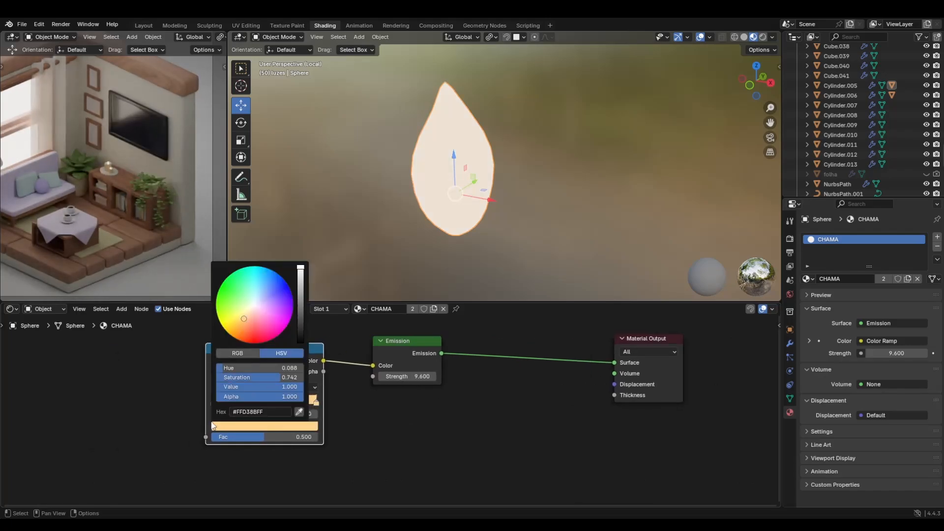
# Set the Color Ramp's black start stop to a muted yellow, #D5C46D
pyautogui.click(214, 403)
pyautogui.click(243, 426)
pyautogui.keyDown('ctrl'); pyautogui.scroll(15, 246, 320); pyautogui.keyUp('ctrl')
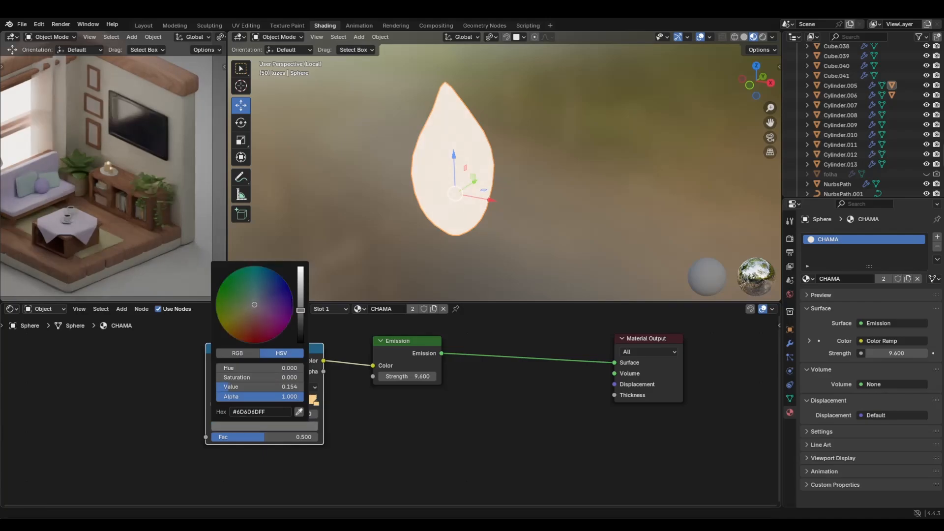
pyautogui.click(240, 317)
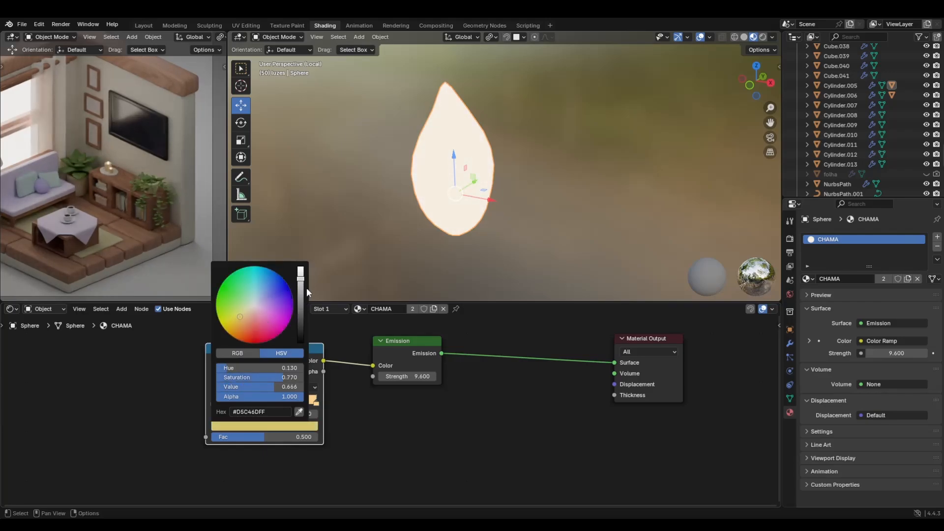
# Recolour the Color Ramp's start stop bright orange-red and move both stops toward the middle, with the end stop at 0.641
pyautogui.moveTo(301, 280)
pyautogui.mouseDown()
pyautogui.moveTo(301, 304)
pyautogui.moveTo(301, 292)
pyautogui.mouseUp()
pyautogui.moveTo(242, 320); pyautogui.dragTo(248, 322)
pyautogui.moveTo(301, 308); pyautogui.dragTo(301, 269)
pyautogui.moveTo(237, 325); pyautogui.dragTo(243, 327)
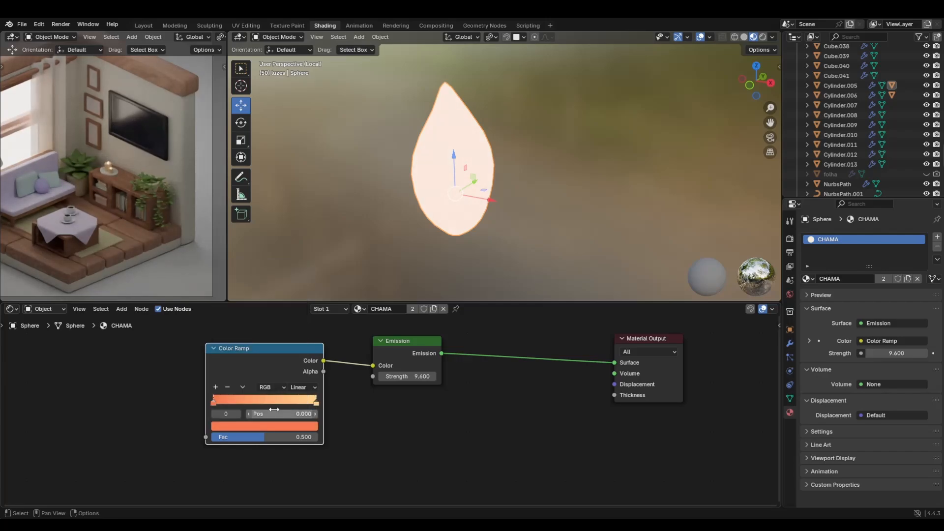
pyautogui.moveTo(217, 402); pyautogui.dragTo(231, 399)
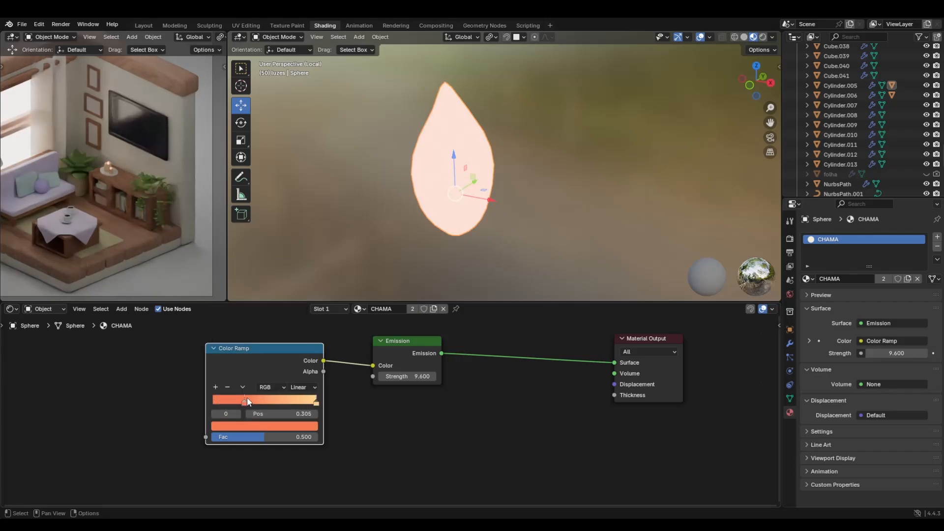
pyautogui.moveTo(317, 402); pyautogui.dragTo(278, 408)
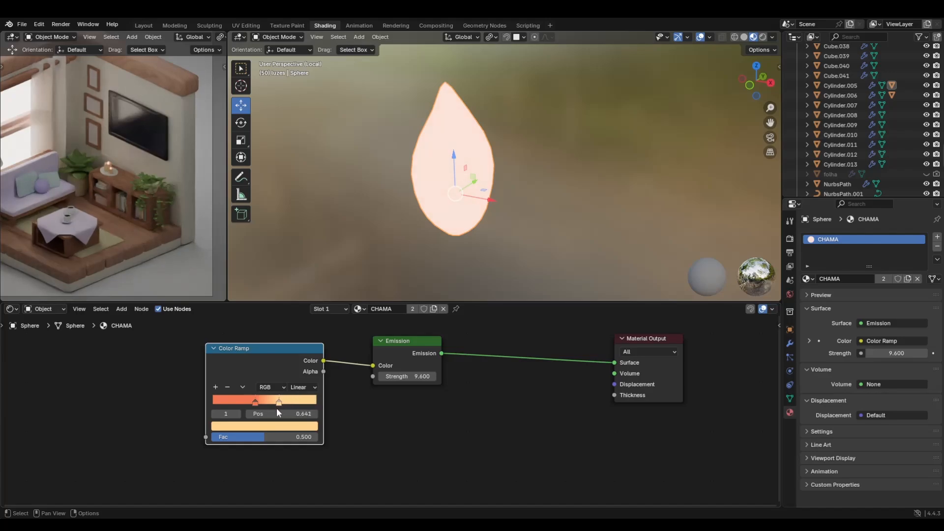
# Make the Color Ramp's end stop black and its start stop white, with full value and no saturation
pyautogui.click(289, 426)
pyautogui.moveTo(302, 332); pyautogui.dragTo(301, 343)
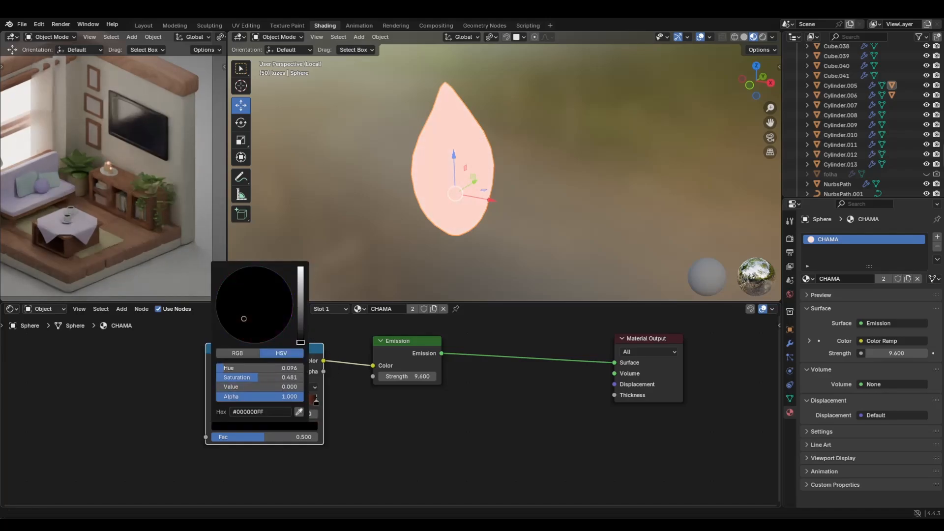
pyautogui.click(316, 403)
pyautogui.moveTo(252, 405); pyautogui.dragTo(202, 406)
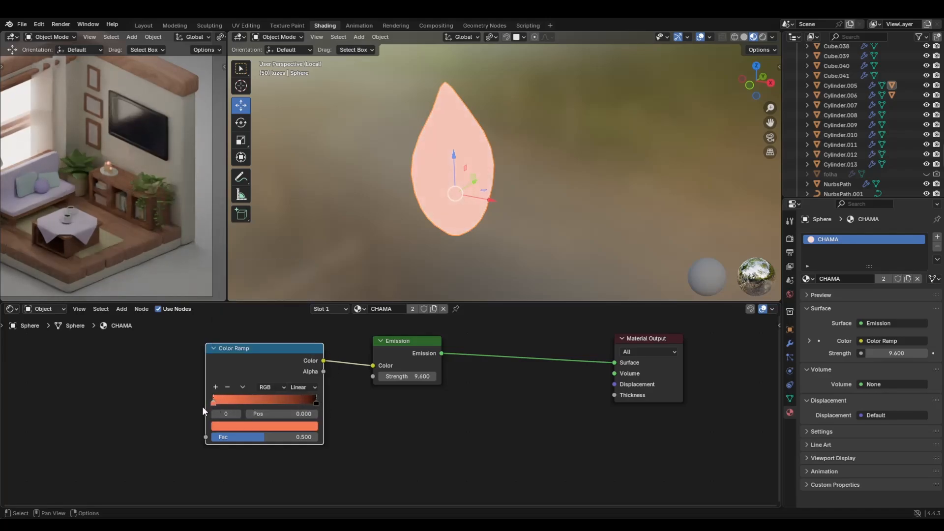
pyautogui.click(243, 425)
pyautogui.moveTo(300, 315); pyautogui.dragTo(301, 264)
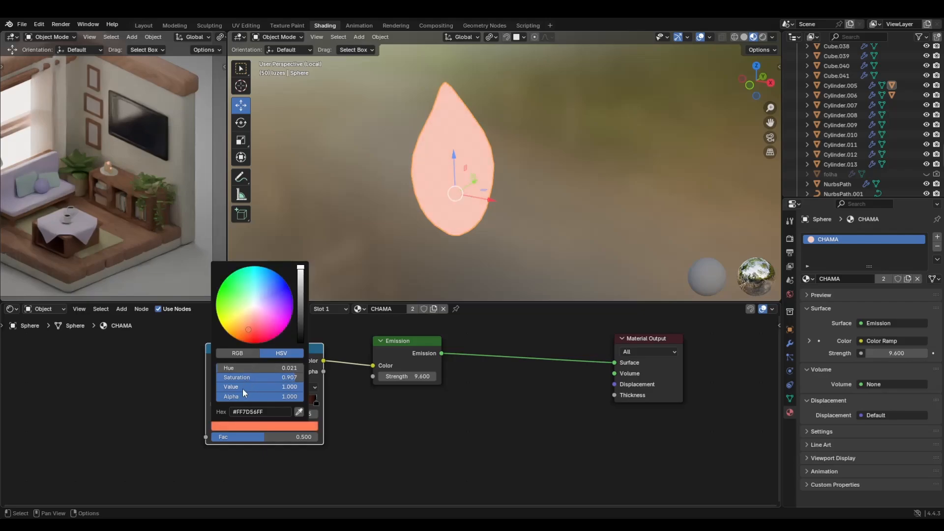
pyautogui.moveTo(246, 379); pyautogui.dragTo(219, 378)
# Move the Color Ramp's black stop to 0.600 and the white stop to about a quarter of the ramp
pyautogui.moveTo(317, 406); pyautogui.dragTo(272, 401)
pyautogui.moveTo(214, 403); pyautogui.dragTo(276, 397)
pyautogui.hotkey('ctrl', 'z')
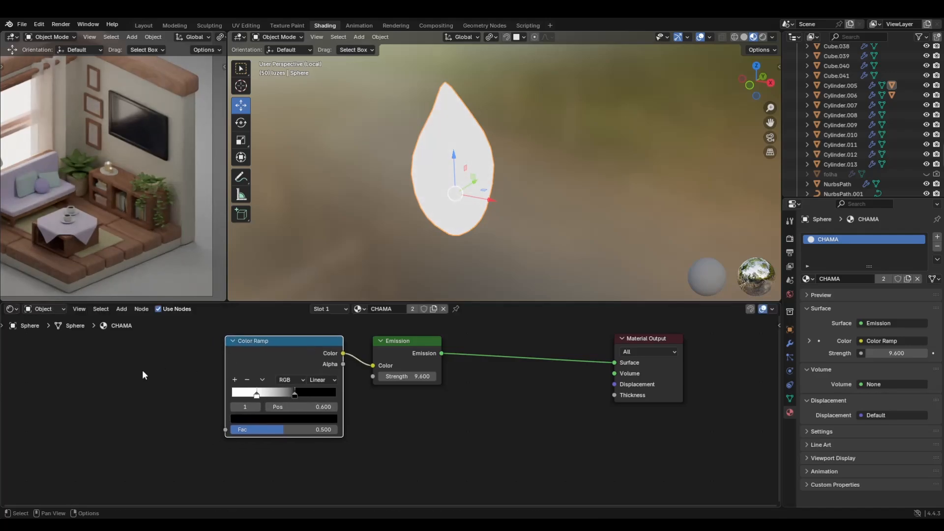
# Add a Texture Coordinate node before the Color Ramp in the CHAMA material
pyautogui.hotkey('shift', 'a')
pyautogui.click(149, 374)
pyautogui.write('text')
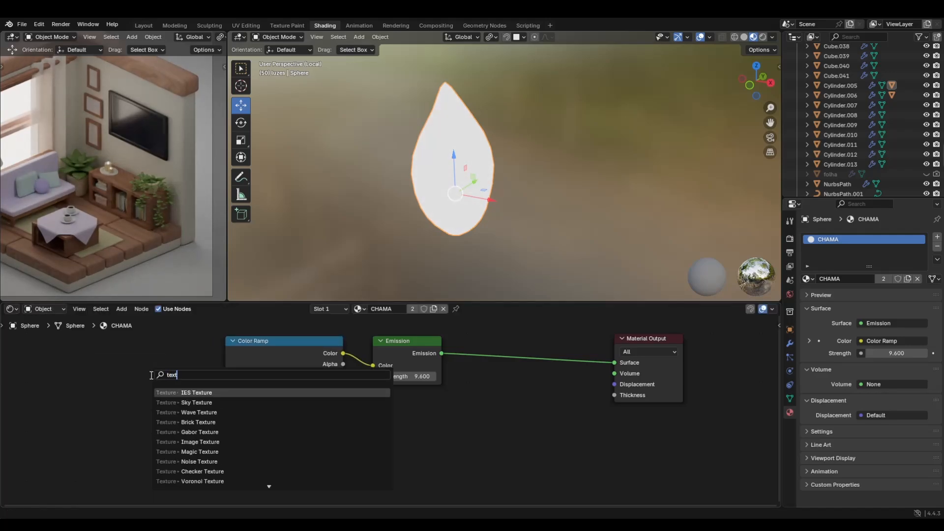
pyautogui.write('ure coo')
pyautogui.click(201, 392)
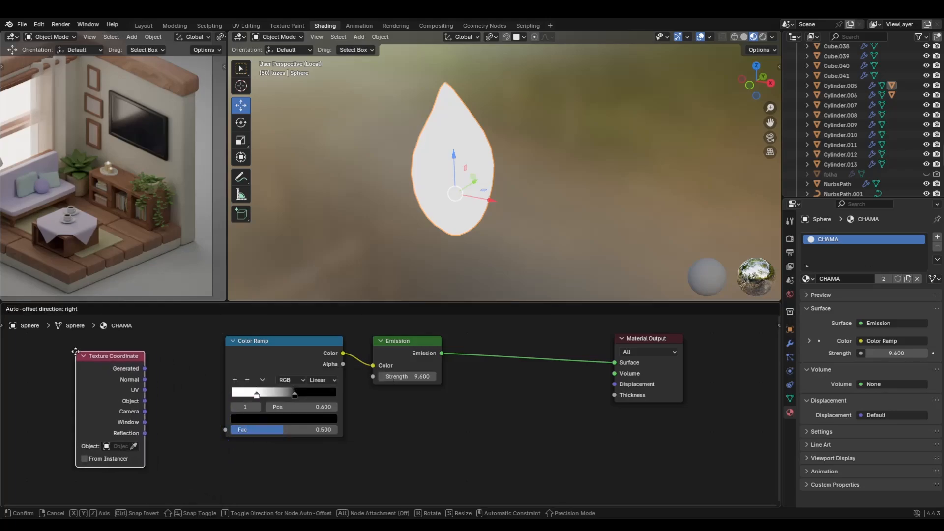
pyautogui.click(146, 358)
# Add a Mapping node and connect the Texture Coordinate's Object output through it to the Color Ramp's Fac input
pyautogui.hotkey('shift', 'a')
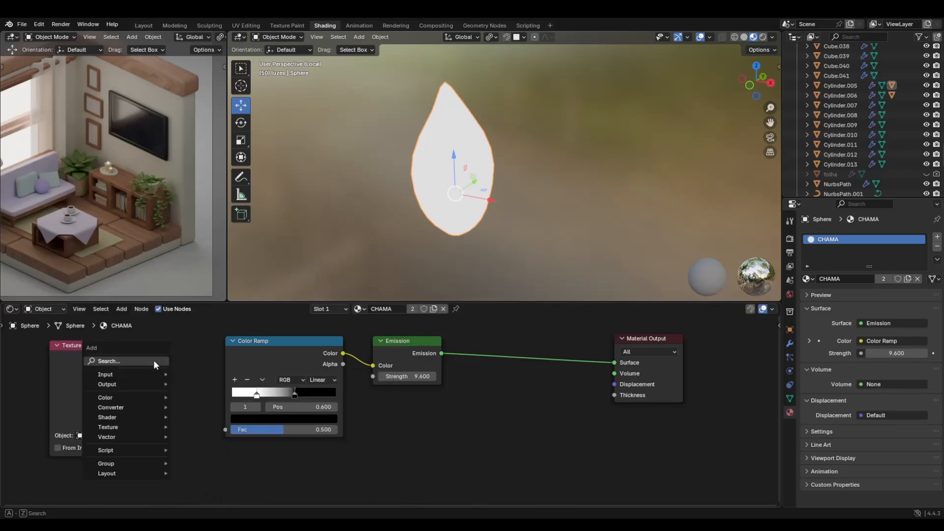
pyautogui.click(154, 363)
pyautogui.click(194, 408)
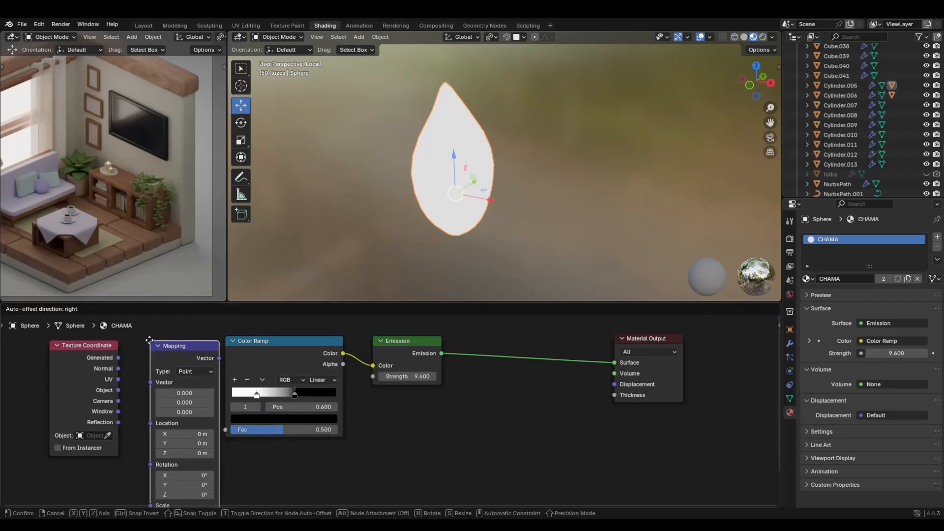
pyautogui.click(110, 379)
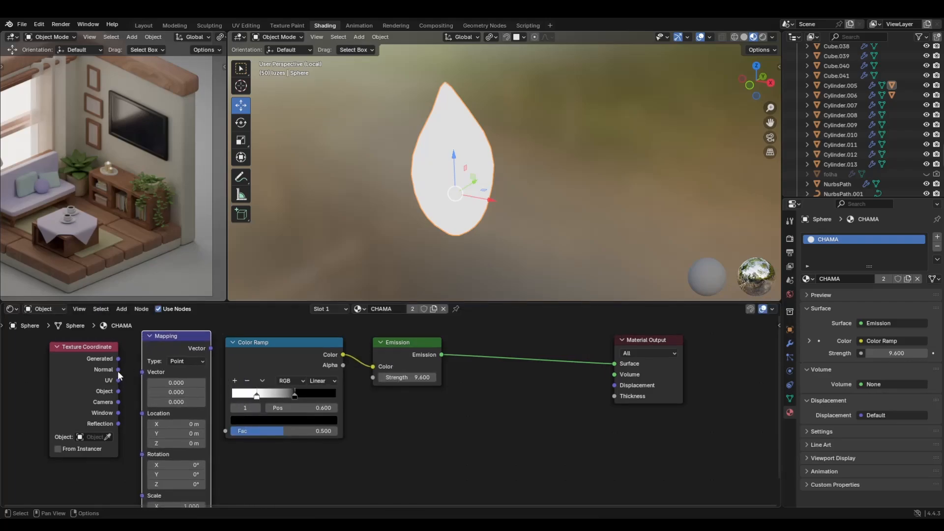
pyautogui.moveTo(118, 391); pyautogui.dragTo(142, 372)
pyautogui.moveTo(211, 348)
pyautogui.mouseDown()
pyautogui.moveTo(227, 432)
pyautogui.moveTo(194, 455)
pyautogui.moveTo(241, 455)
pyautogui.mouseUp()
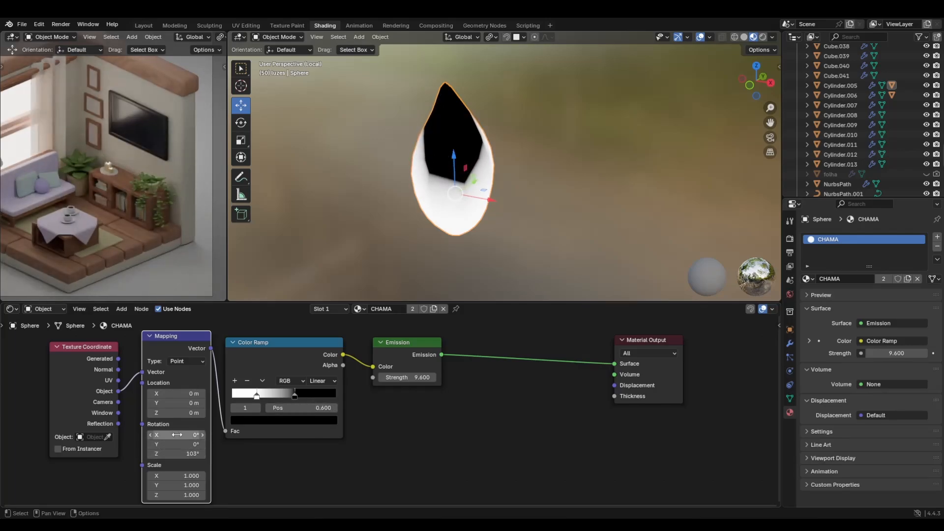
# Set the Mapping rotation to 57.5°, 43.5°, 109°, X scale to 0.900 and X location to 1.9 m, with the ramp stops at both ends
pyautogui.moveTo(177, 435); pyautogui.dragTo(189, 486)
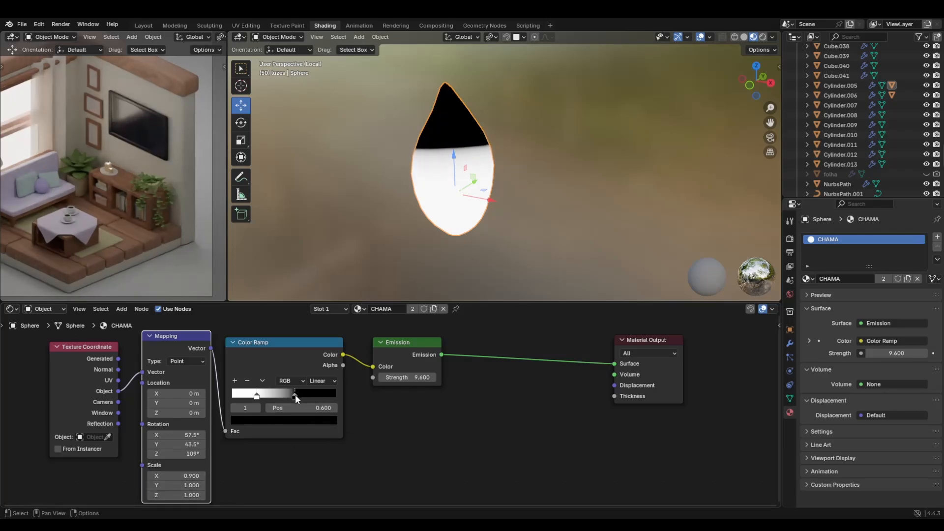
pyautogui.moveTo(295, 394); pyautogui.dragTo(345, 396)
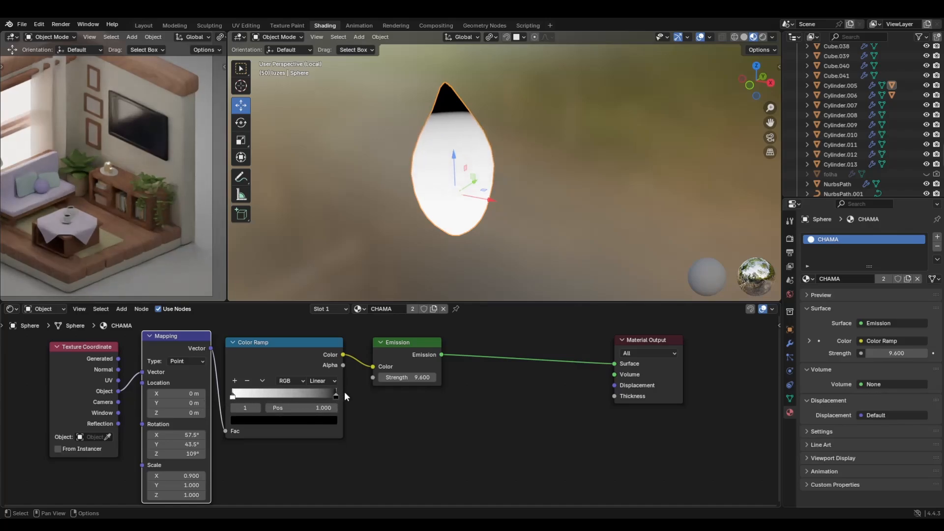
pyautogui.moveTo(189, 391); pyautogui.dragTo(209, 391)
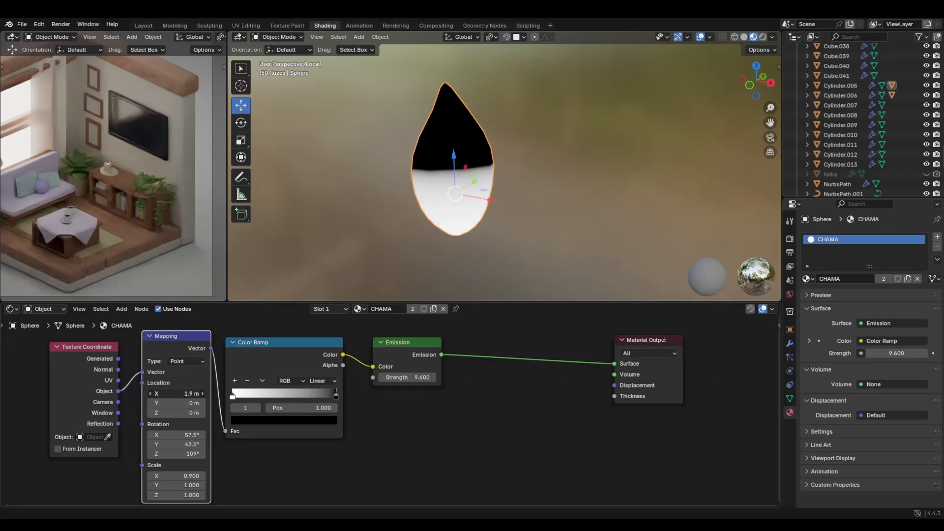
# Add a middle stop to the Color Ramp, darken it to dark grey and place it at 0.541
pyautogui.click(235, 381)
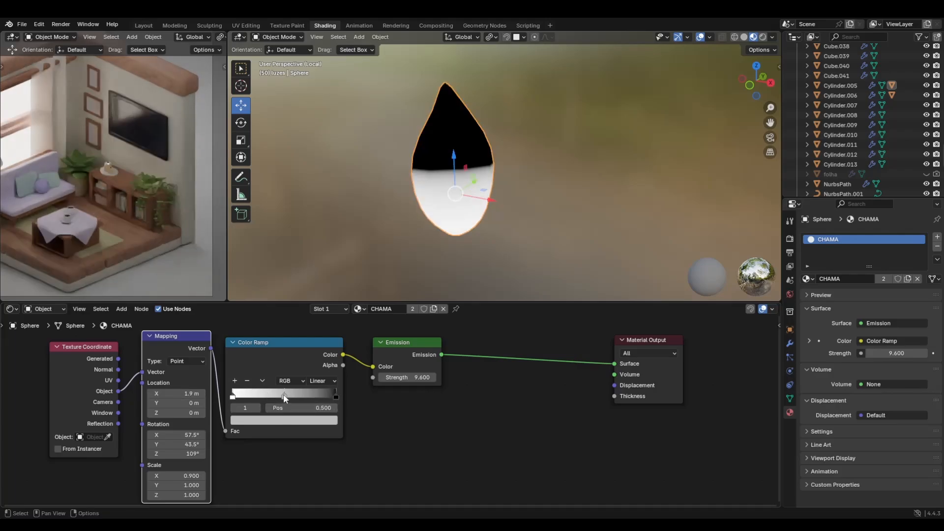
pyautogui.click(285, 421)
pyautogui.moveTo(320, 281); pyautogui.dragTo(321, 301)
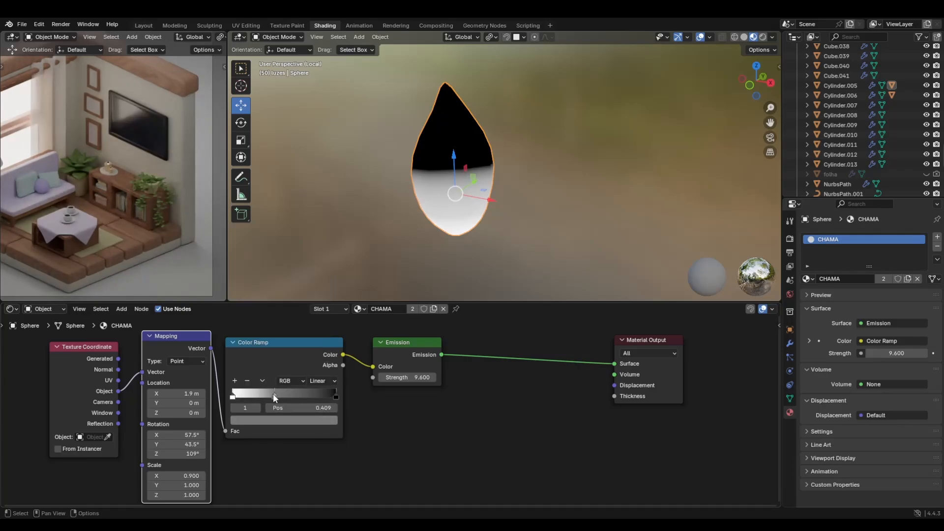
pyautogui.moveTo(275, 395); pyautogui.dragTo(300, 396)
pyautogui.click(296, 421)
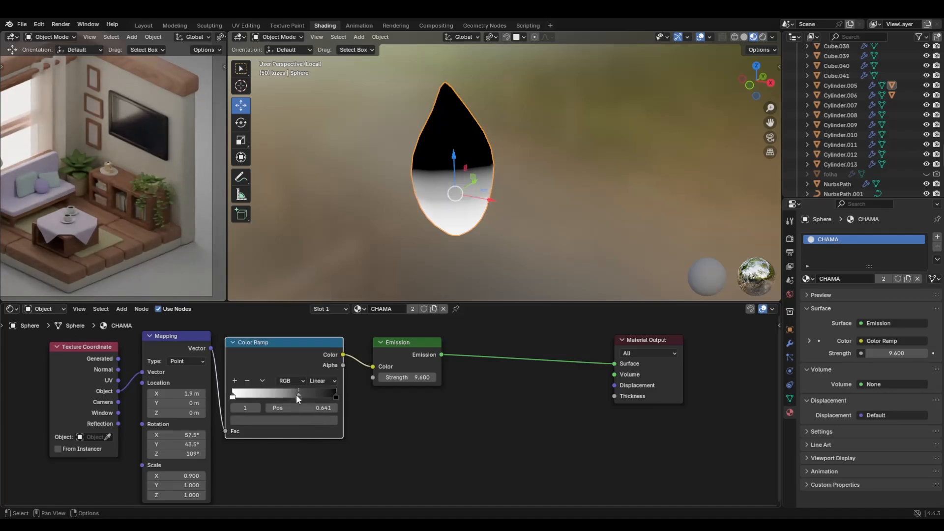
pyautogui.moveTo(297, 395); pyautogui.dragTo(341, 394)
pyautogui.moveTo(234, 397); pyautogui.dragTo(213, 397)
pyautogui.moveTo(286, 396)
pyautogui.mouseDown()
pyautogui.moveTo(279, 394)
pyautogui.moveTo(289, 391)
pyautogui.mouseUp()
# Set the Color Ramp's black end stop to a dark grey, #232323
pyautogui.click(335, 397)
pyautogui.click(325, 419)
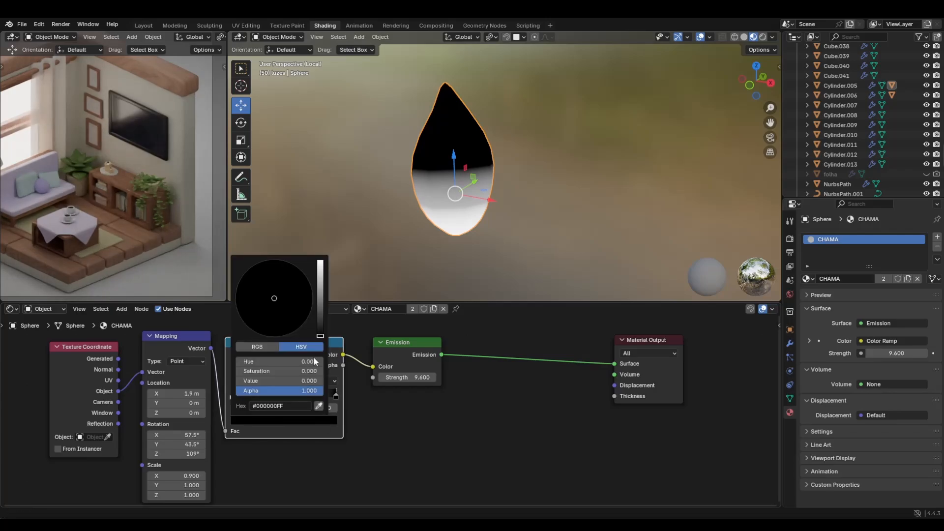
pyautogui.moveTo(320, 336); pyautogui.dragTo(320, 327)
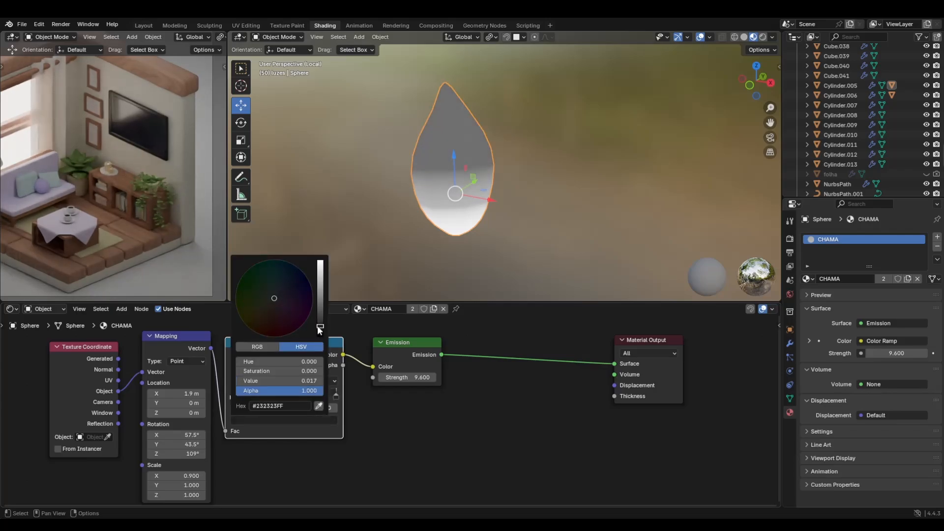
pyautogui.click(290, 395)
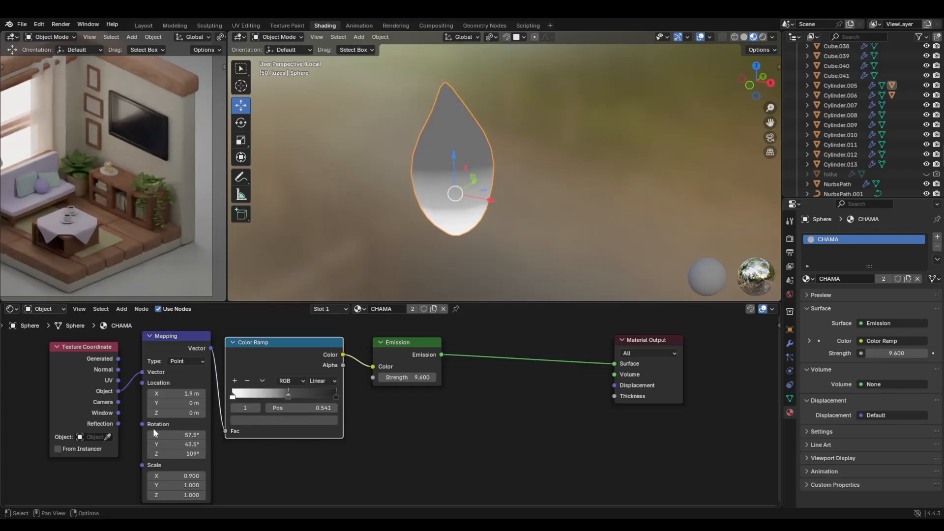
# Adjust the Mapping node to X rotation 55.8°, Y rotation 42.8° and X scale 0.600
pyautogui.moveTo(154, 435); pyautogui.dragTo(170, 435)
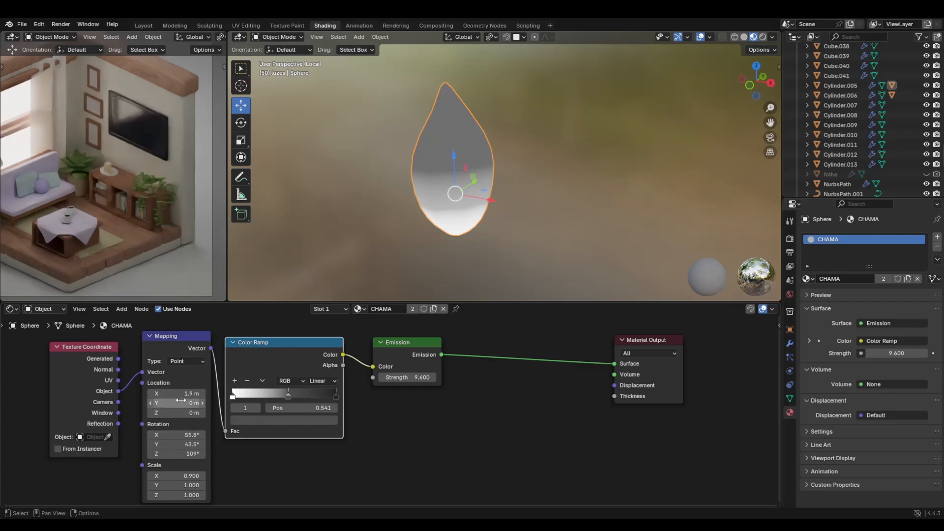
pyautogui.moveTo(170, 394); pyautogui.dragTo(169, 393)
pyautogui.moveTo(174, 476); pyautogui.dragTo(184, 475)
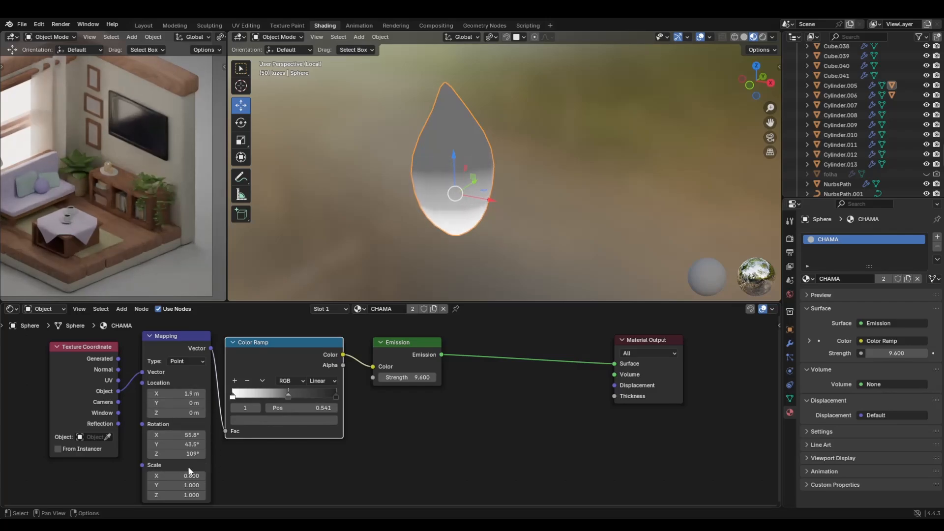
pyautogui.moveTo(172, 445); pyautogui.dragTo(175, 444)
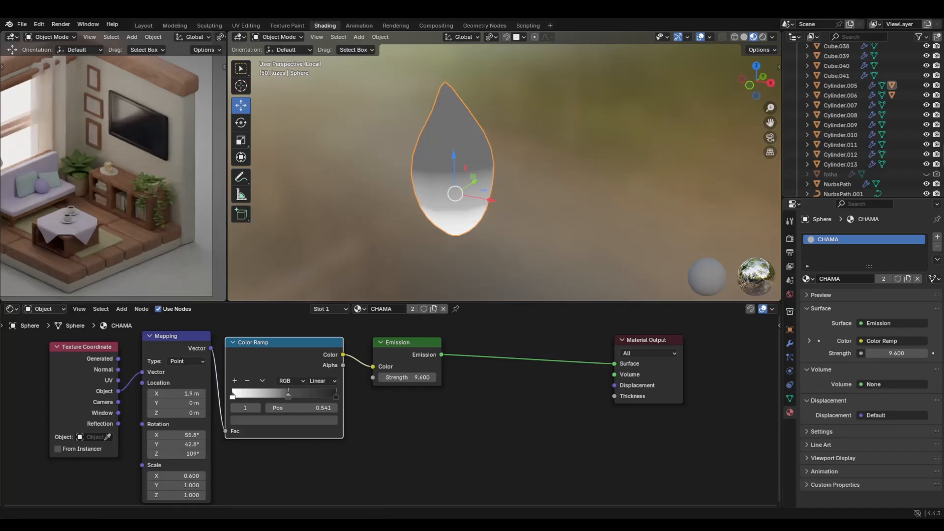
# Add a Gradient Texture node and insert it between the Mapping and Color Ramp nodes
pyautogui.hotkey('alt', 'a')
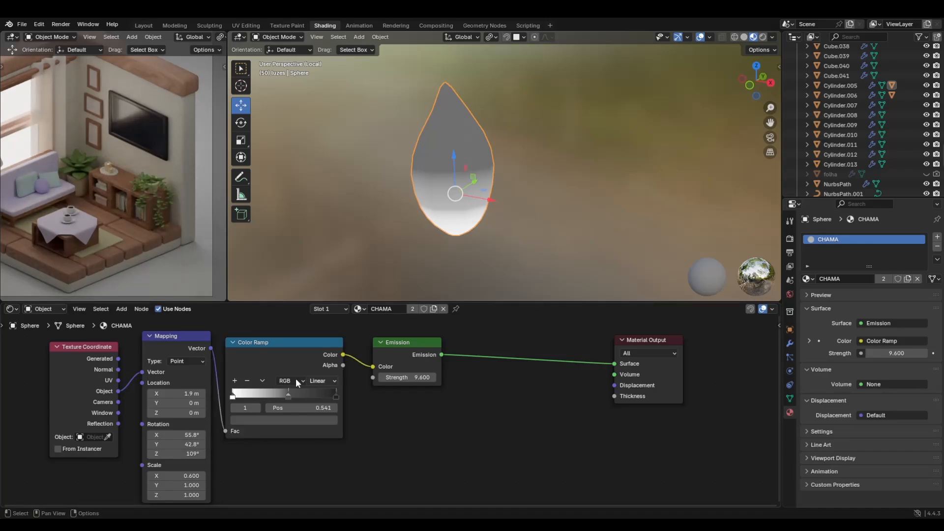
pyautogui.hotkey('shift', 'a')
pyautogui.click(266, 390)
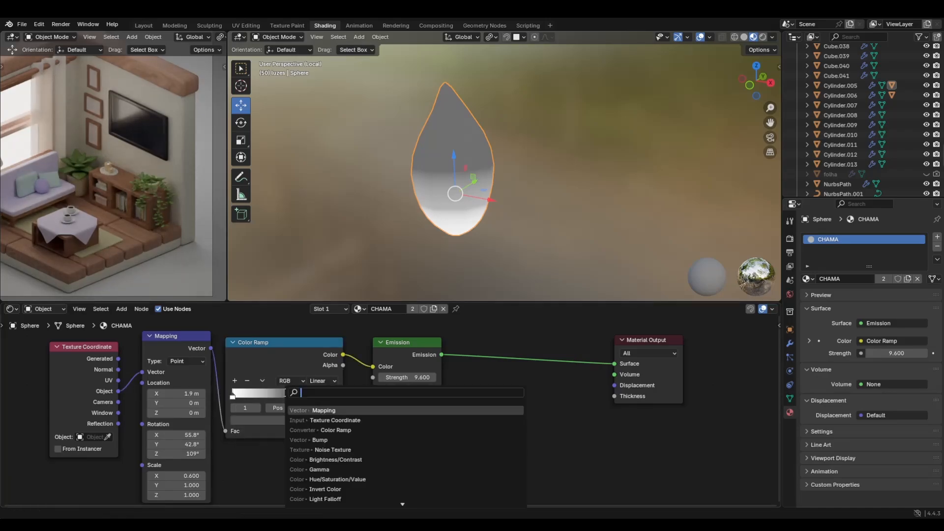
pyautogui.write('grad')
pyautogui.press('Return')
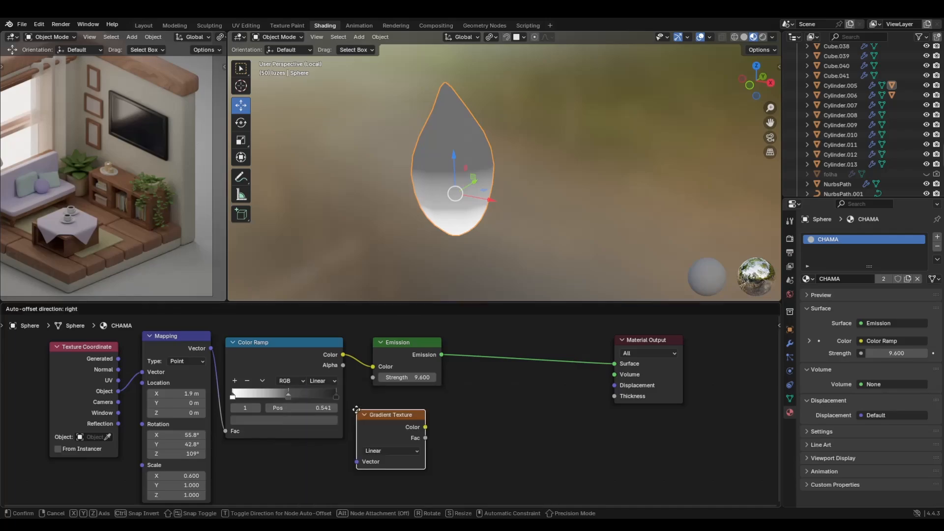
pyautogui.click(253, 375)
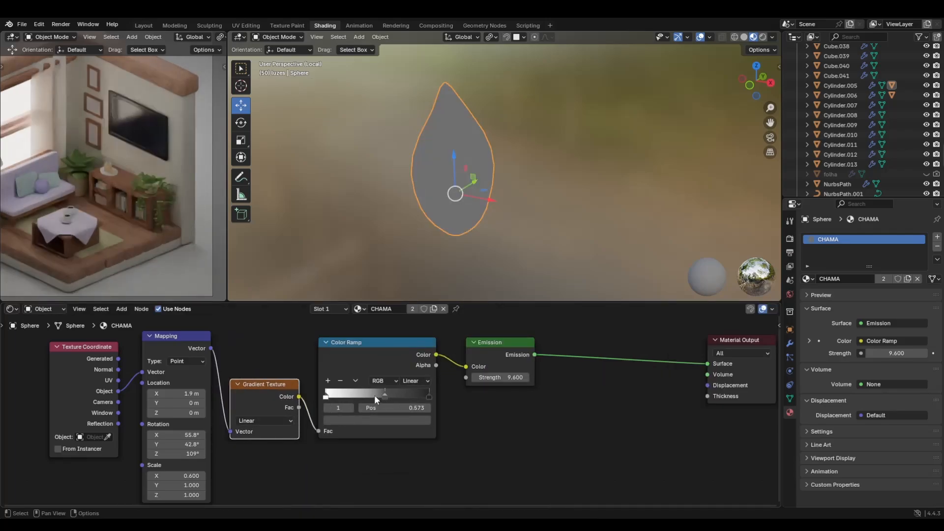
# Remove the Color Ramp's middle stop and place the white and dark grey stops at opposite ends of the ramp
pyautogui.click(341, 381)
pyautogui.moveTo(330, 397); pyautogui.dragTo(332, 397)
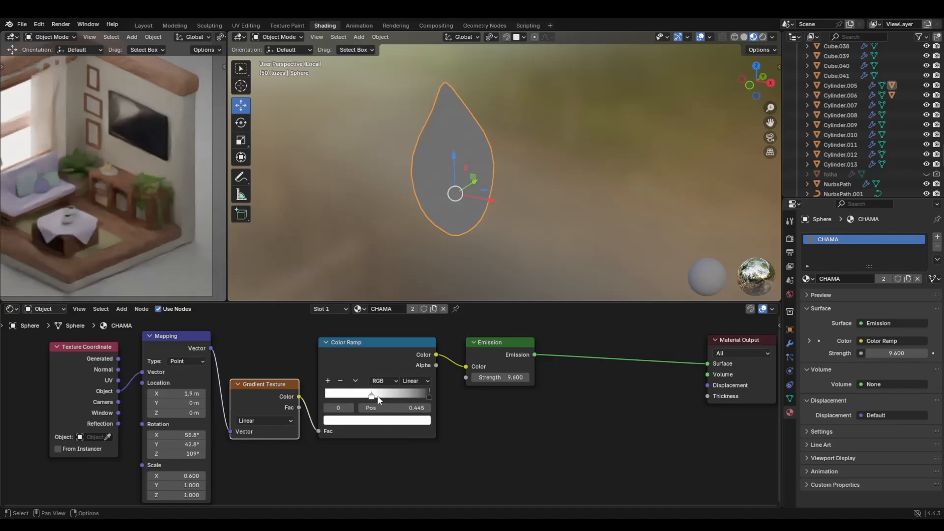
pyautogui.moveTo(432, 397); pyautogui.dragTo(448, 398)
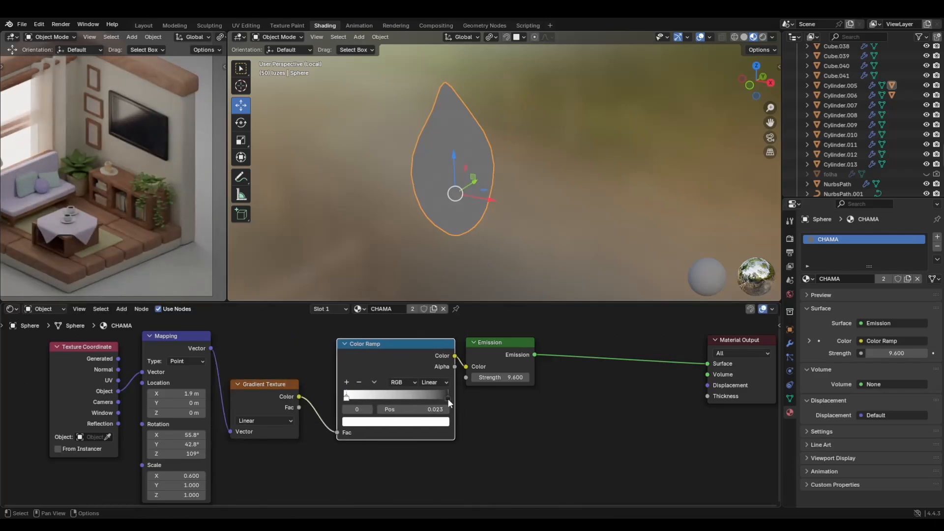
pyautogui.click(448, 397)
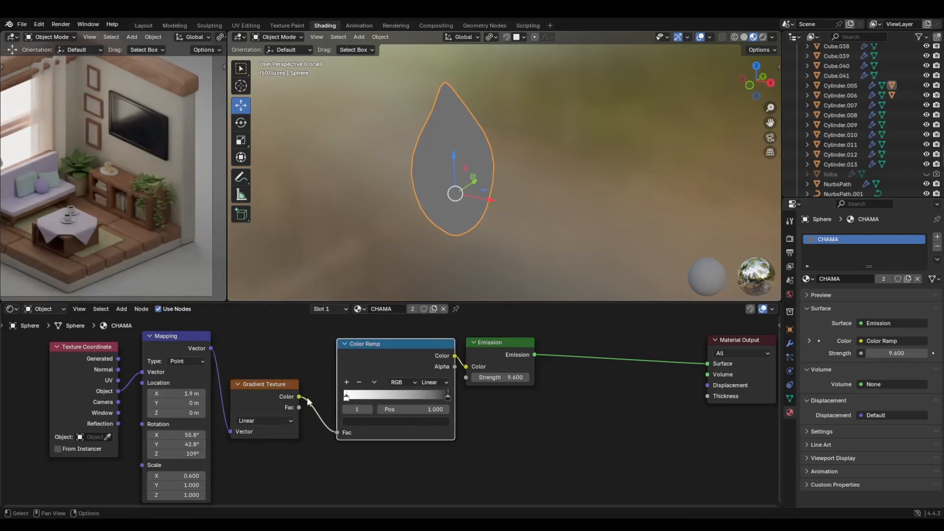
# Try feeding the Color Ramp from the Gradient Texture's Fac output, and reconnect the Color output instead
pyautogui.moveTo(299, 398); pyautogui.dragTo(335, 431)
pyautogui.press('Escape')
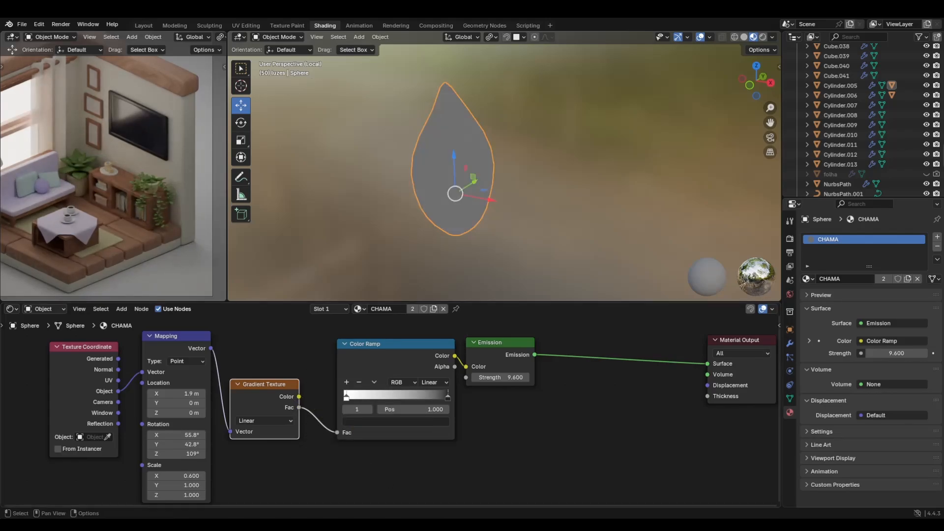
pyautogui.click(334, 416)
pyautogui.moveTo(299, 397); pyautogui.dragTo(337, 433)
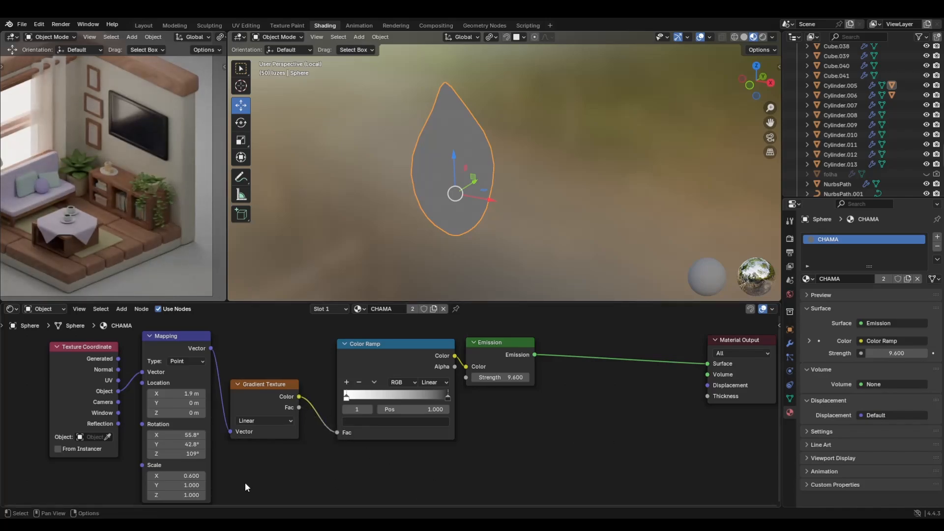
# Reset all of the Mapping node's location, rotation and scale values to their defaults
pyautogui.rightClick(182, 396)
pyautogui.click(182, 397)
pyautogui.rightClick(188, 443)
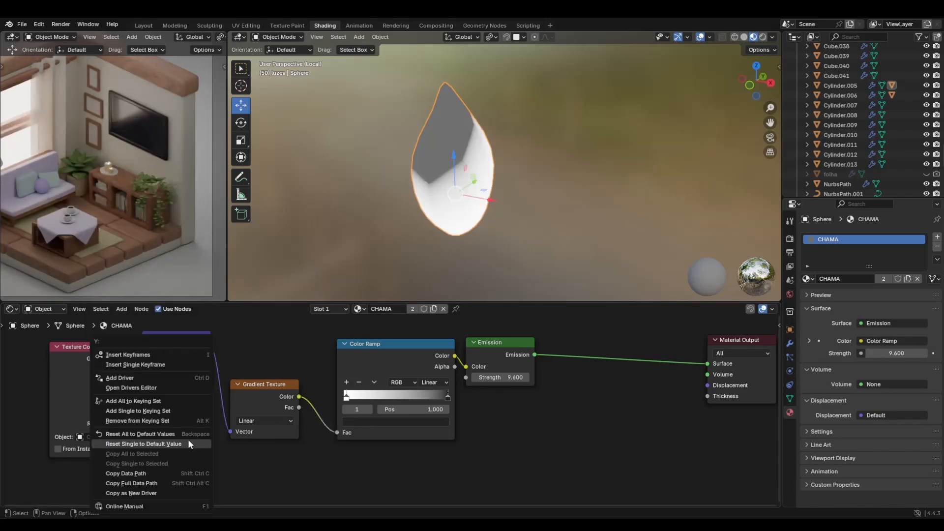
pyautogui.click(188, 443)
pyautogui.rightClick(187, 443)
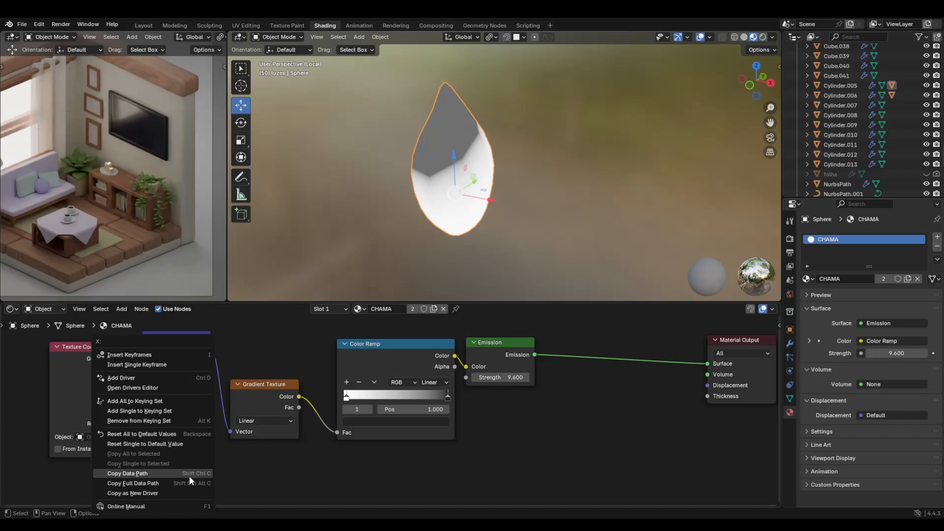
pyautogui.click(192, 442)
pyautogui.rightClick(196, 437)
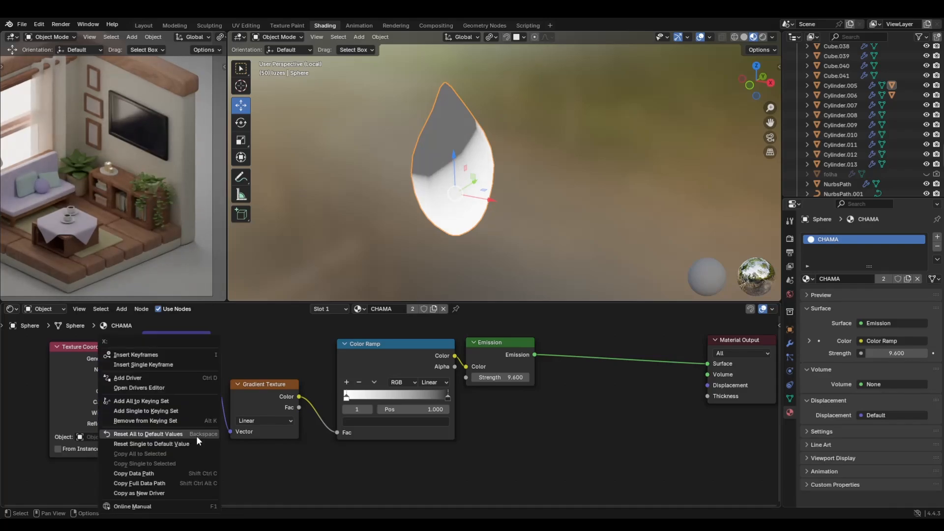
pyautogui.click(178, 434)
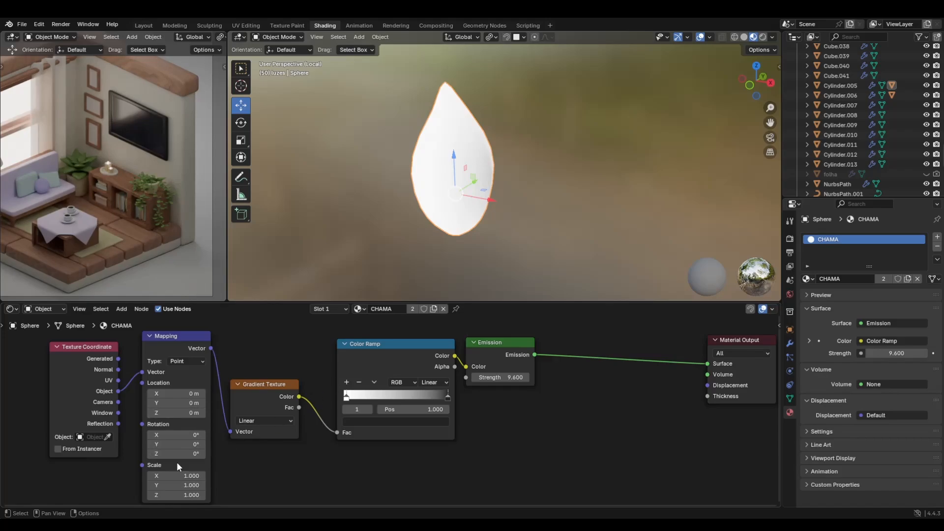
# Try an X rotation of about 15.1° and a location shift on the Mapping node, and undo both
pyautogui.moveTo(177, 435); pyautogui.dragTo(214, 434)
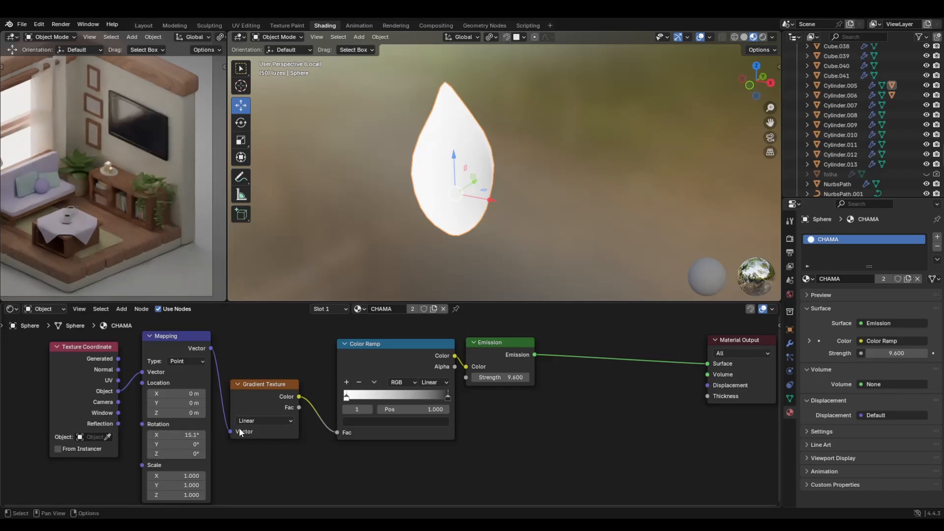
pyautogui.hotkey('ctrl', 'z')
pyautogui.moveTo(190, 394)
pyautogui.mouseDown()
pyautogui.moveTo(221, 394)
pyautogui.moveTo(188, 392)
pyautogui.moveTo(212, 404)
pyautogui.moveTo(187, 404)
pyautogui.mouseUp()
pyautogui.hotkey('ctrl', 'z')
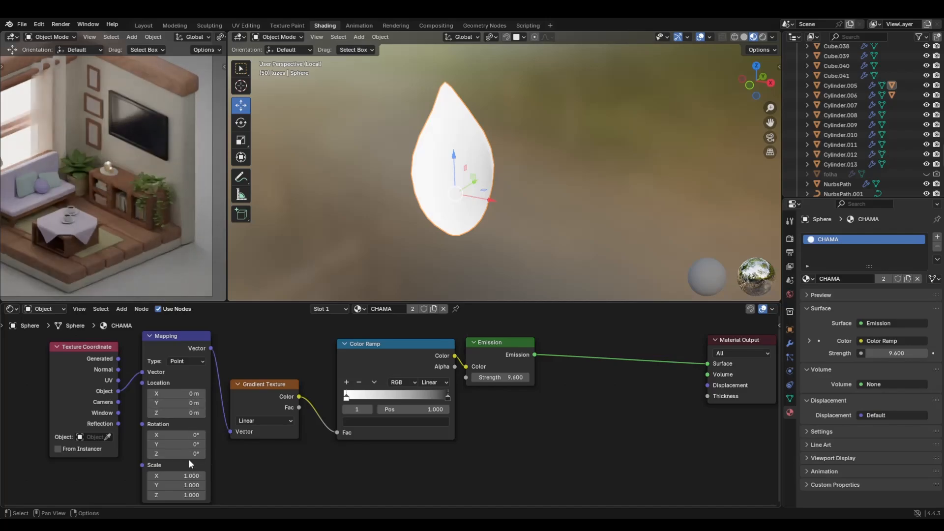
# Adjust the Mapping rotation to about 64.7° on Z and 12.3° on Y, and move the Color Ramp's dark stop to 0.345
pyautogui.moveTo(188, 455)
pyautogui.mouseDown()
pyautogui.moveTo(240, 455)
pyautogui.moveTo(222, 455)
pyautogui.mouseUp()
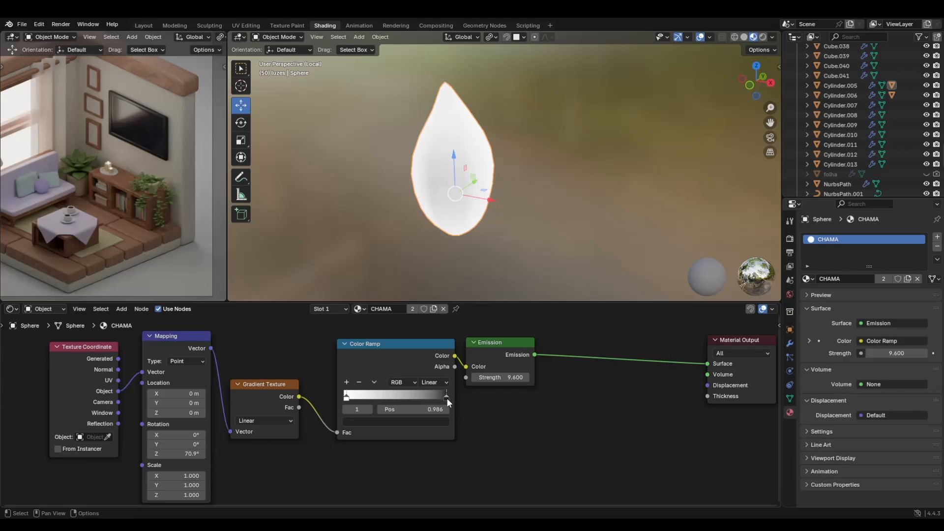
pyautogui.moveTo(447, 398); pyautogui.dragTo(378, 397)
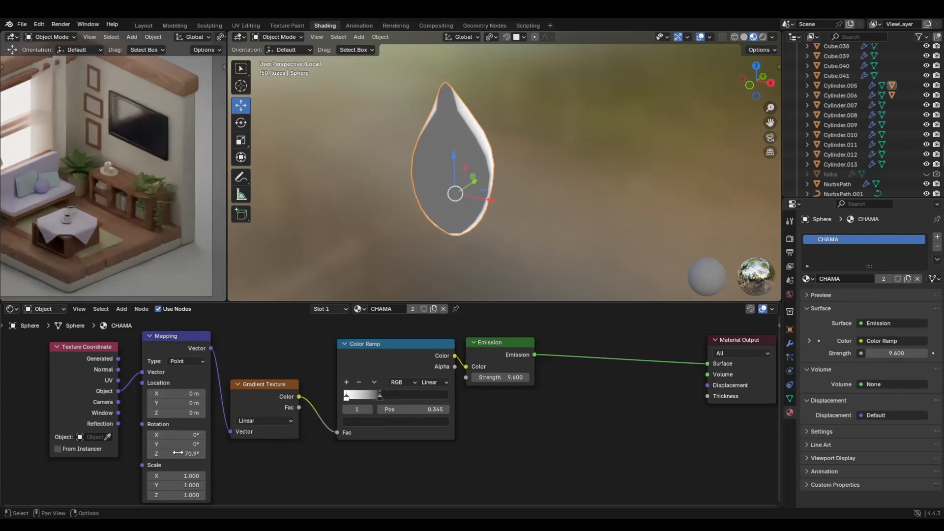
pyautogui.moveTo(177, 453)
pyautogui.mouseDown()
pyautogui.moveTo(168, 453)
pyautogui.moveTo(180, 444)
pyautogui.mouseUp()
pyautogui.moveTo(176, 435); pyautogui.dragTo(218, 435)
pyautogui.hotkey('ctrl', 'z')
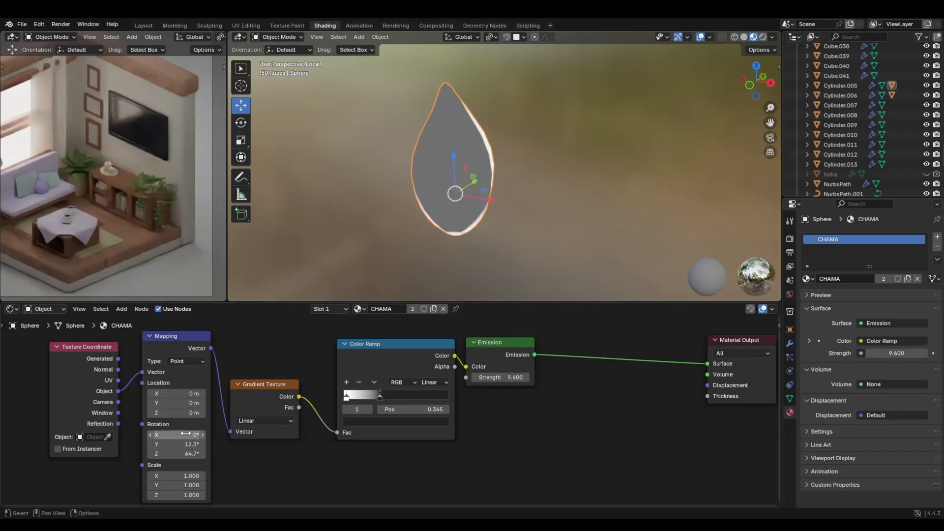
# Set the Mapping node's X, Y and Z rotations to 90° each, trying 180° on X first
pyautogui.click(190, 435)
pyautogui.write('180')
pyautogui.press('Return')
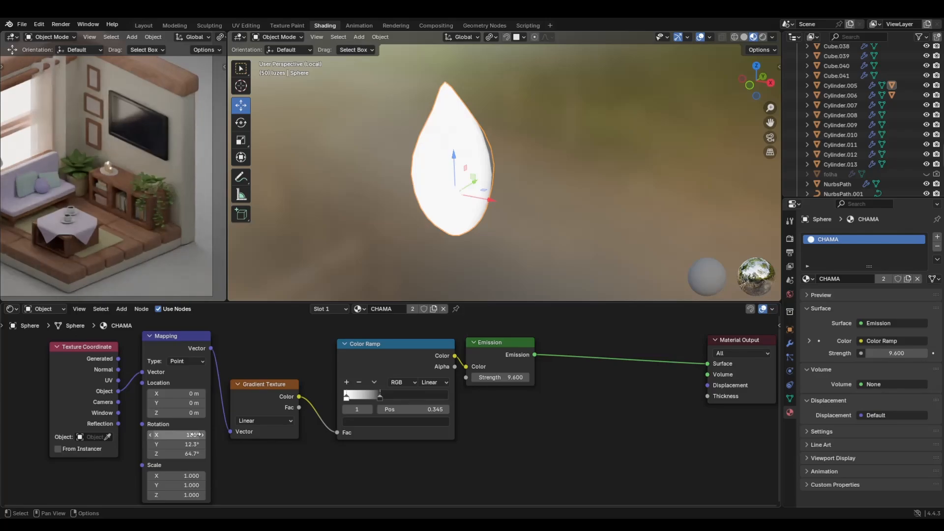
pyautogui.click(197, 435)
pyautogui.write('9')
pyautogui.press('Return')
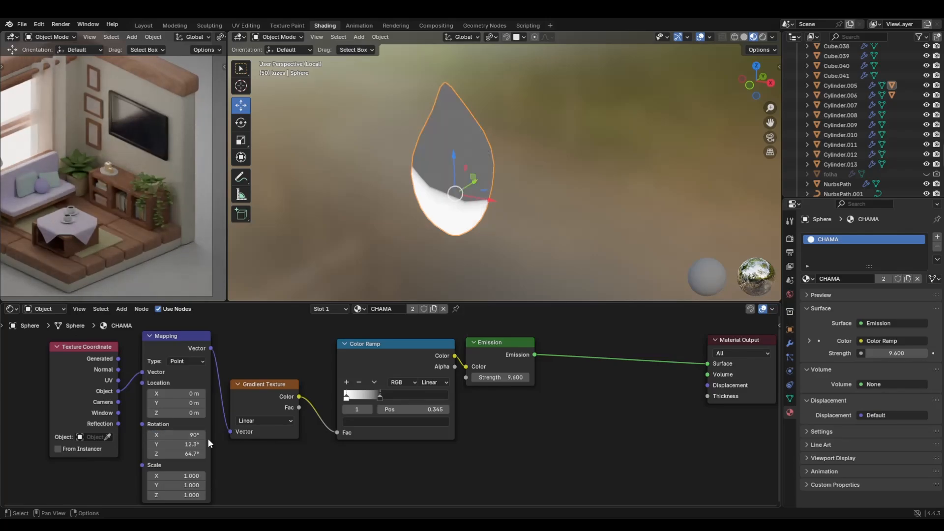
pyautogui.click(193, 443)
pyautogui.write('90')
pyautogui.press('Return')
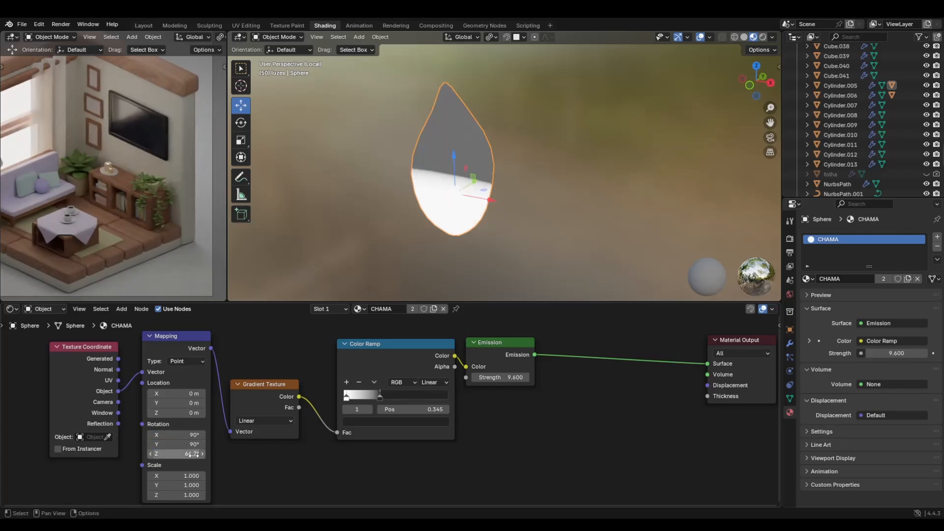
pyautogui.click(195, 454)
pyautogui.write('9.60')
pyautogui.press('Return')
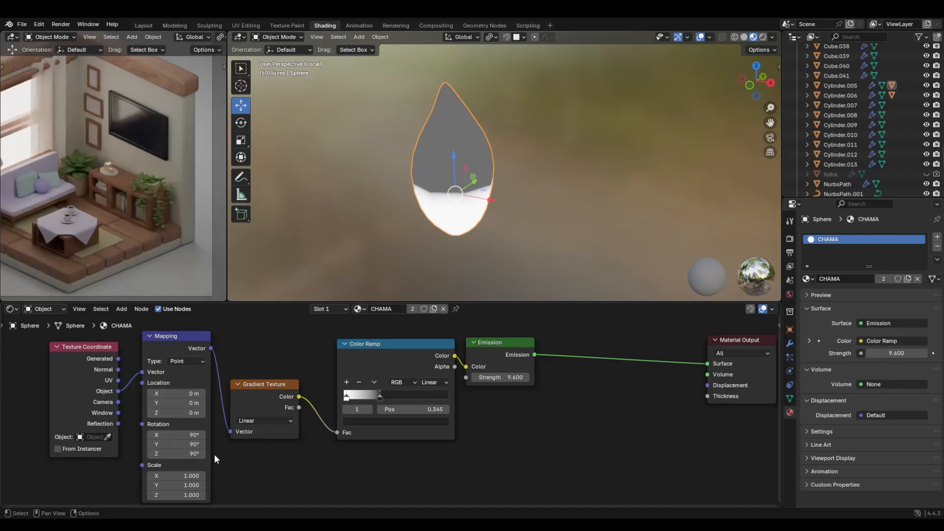
# Shift the Mapping node's X location to -0.2 m and adjust its Z scale to 1.100
pyautogui.moveTo(175, 435); pyautogui.dragTo(183, 454)
pyautogui.press('Escape')
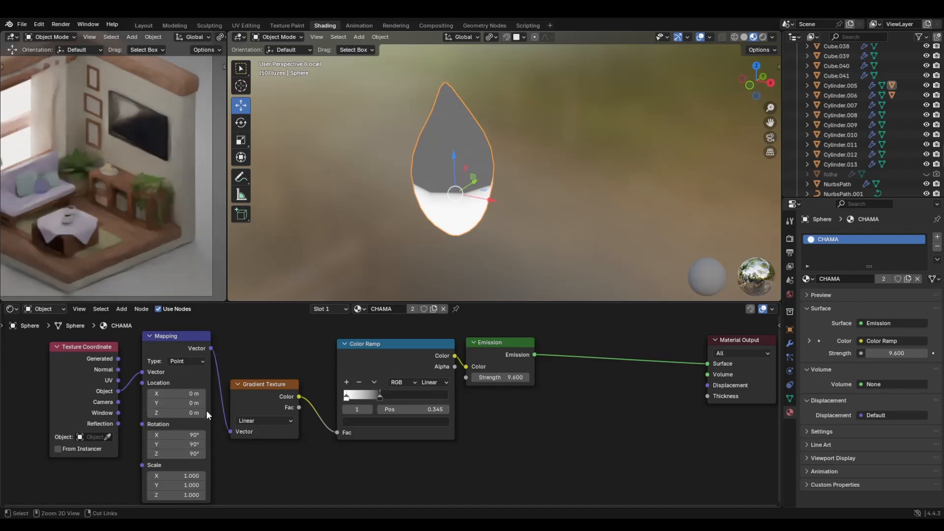
pyautogui.moveTo(203, 412); pyautogui.dragTo(177, 394)
pyautogui.press('Escape')
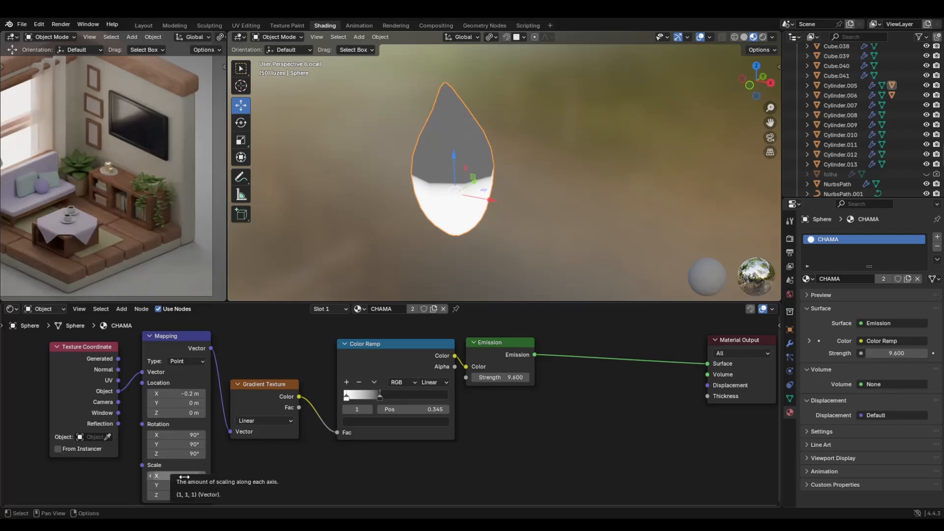
pyautogui.moveTo(194, 475); pyautogui.dragTo(180, 495)
pyautogui.hotkey('ctrl', 'z')
pyautogui.hotkey('ctrl', 'z')
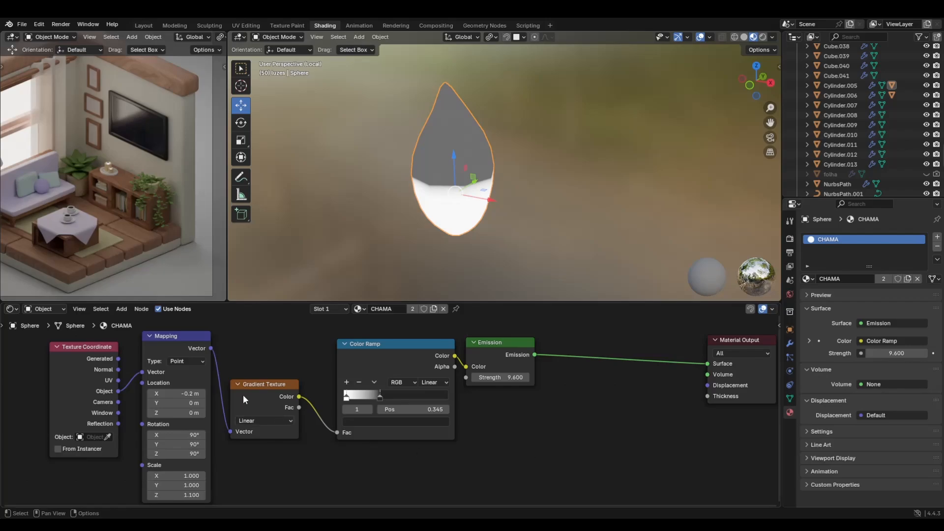
# Recolour the Color Ramp's first stop red (#FF1709) and its dark stop white, placing the white stop at 0.168
pyautogui.moveTo(380, 399); pyautogui.dragTo(353, 400)
pyautogui.click(396, 421)
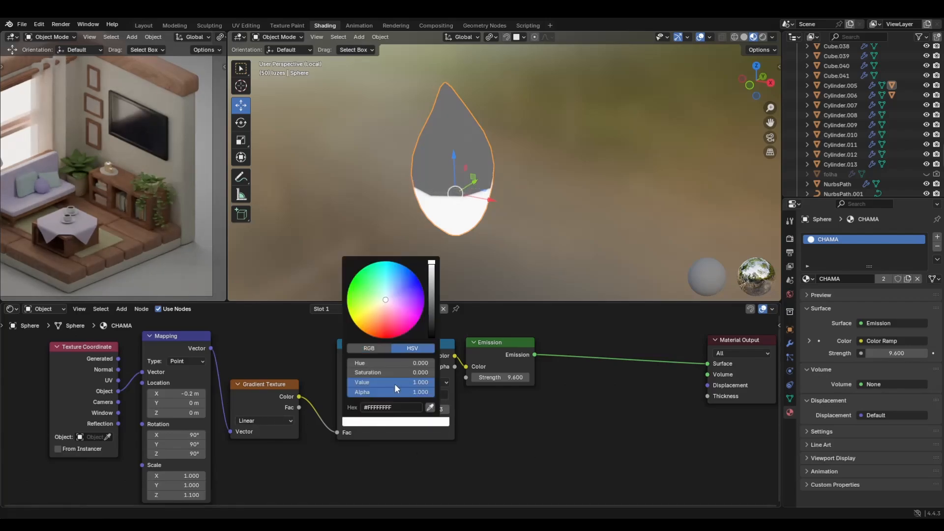
pyautogui.click(386, 337)
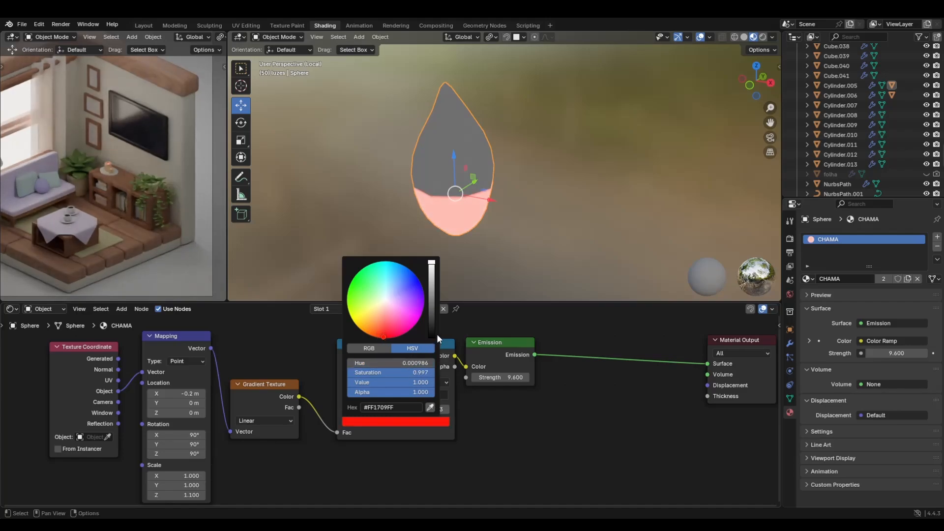
pyautogui.click(354, 396)
pyautogui.click(374, 424)
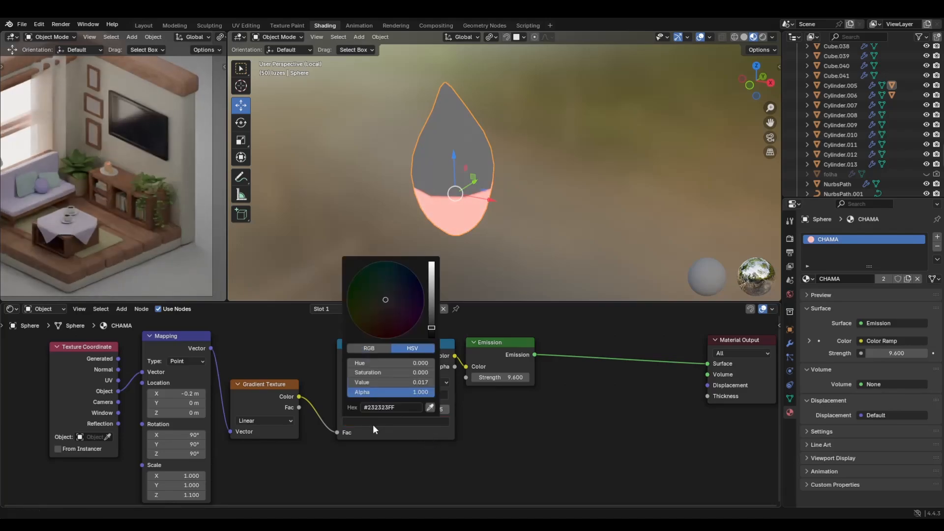
pyautogui.moveTo(431, 323); pyautogui.dragTo(431, 263)
pyautogui.moveTo(511, 343); pyautogui.dragTo(541, 341)
pyautogui.moveTo(357, 397); pyautogui.dragTo(365, 397)
# Set the Gradient Texture type to Quadratic and move the Color Ramp's middle stop to 0.598
pyautogui.click(272, 421)
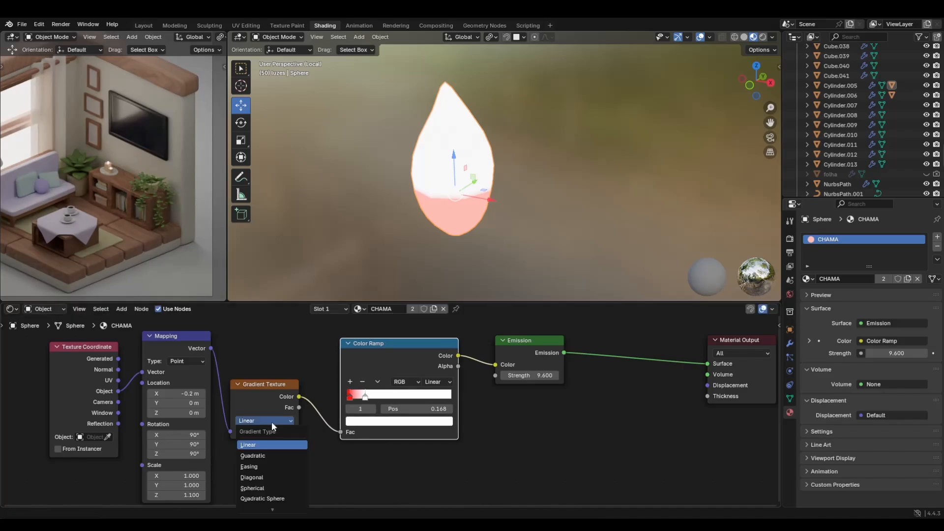
pyautogui.click(276, 419)
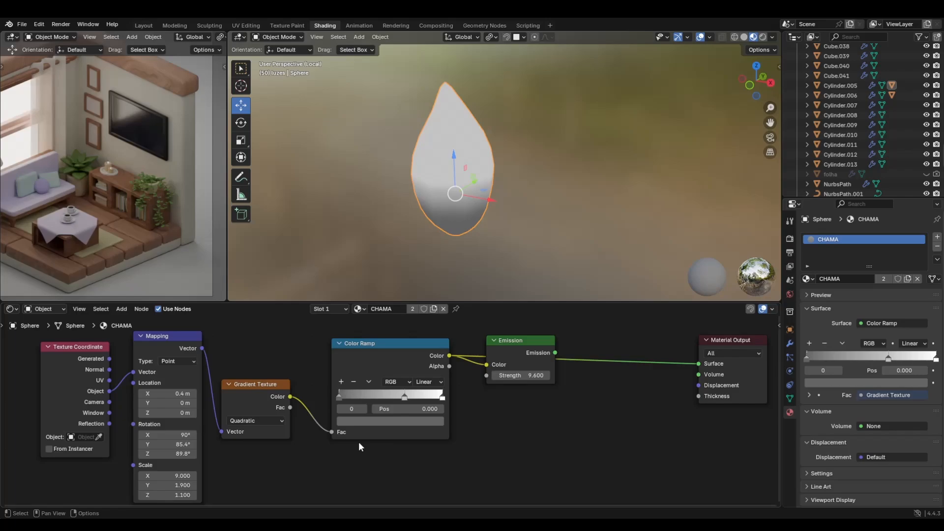
pyautogui.click(266, 421)
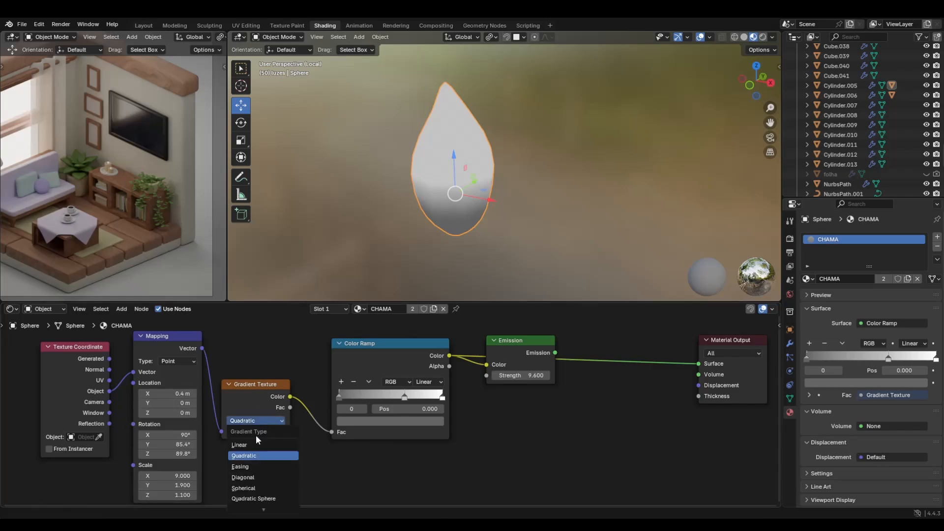
pyautogui.click(255, 441)
pyautogui.click(272, 422)
pyautogui.click(259, 457)
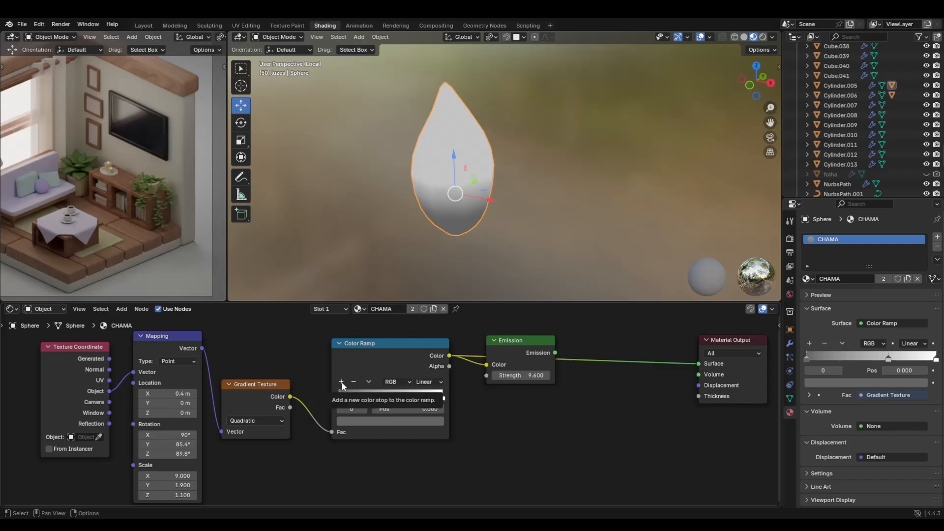
pyautogui.moveTo(404, 396); pyautogui.dragTo(388, 395)
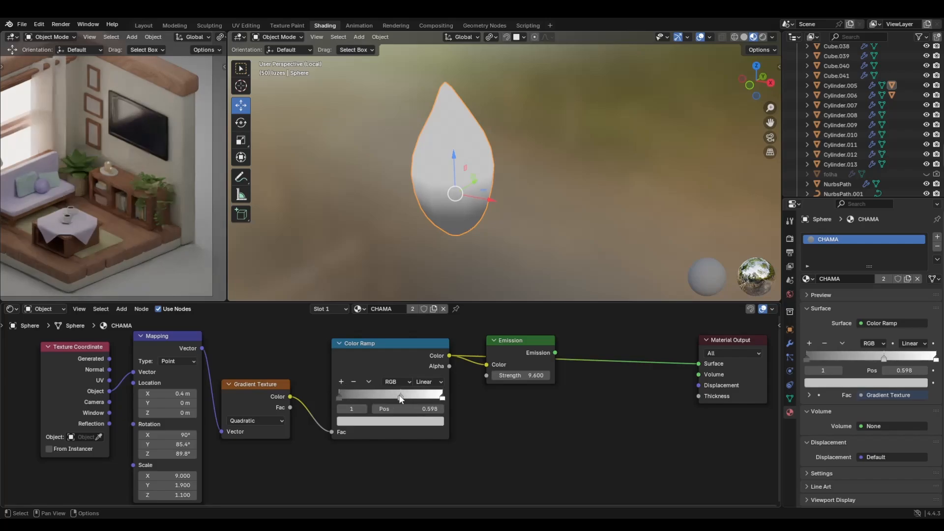
pyautogui.moveTo(506, 345); pyautogui.dragTo(517, 345)
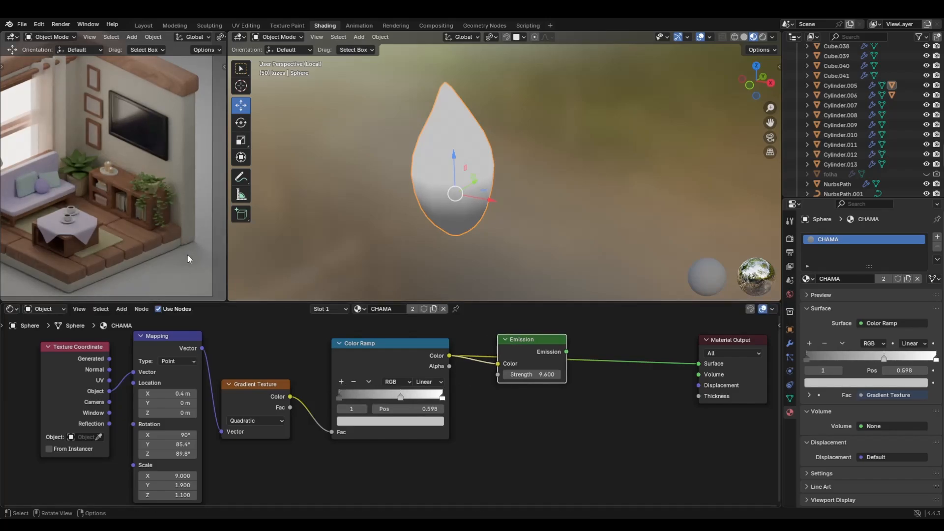
# Reconnect the Emission node to the Material Output's Surface input, comparing it with the direct Color Ramp preview
pyautogui.scroll(6, 159, 194)
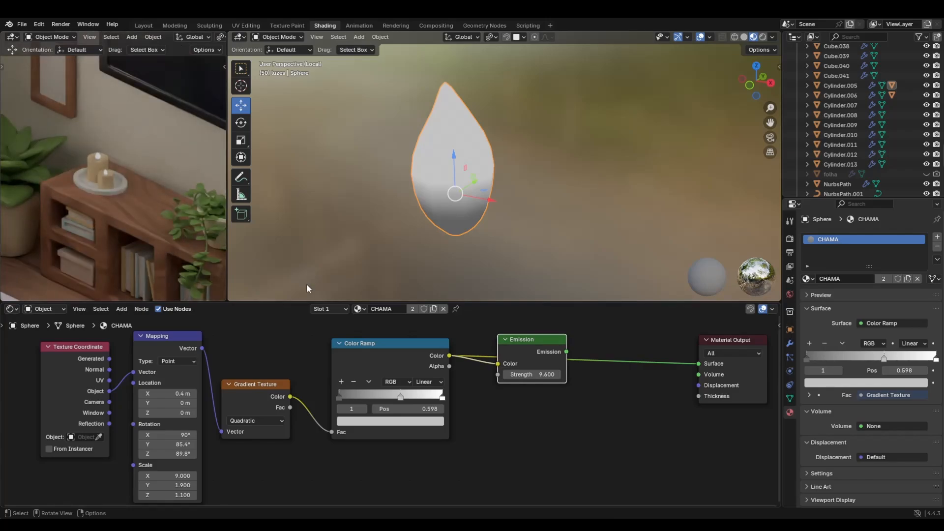
pyautogui.keyDown('ctrl'); pyautogui.keyDown('shift'); pyautogui.click(524, 345); pyautogui.keyUp('shift'); pyautogui.keyUp('ctrl')
pyautogui.keyDown('ctrl'); pyautogui.keyDown('shift'); pyautogui.click(412, 356); pyautogui.keyUp('shift'); pyautogui.keyUp('ctrl')
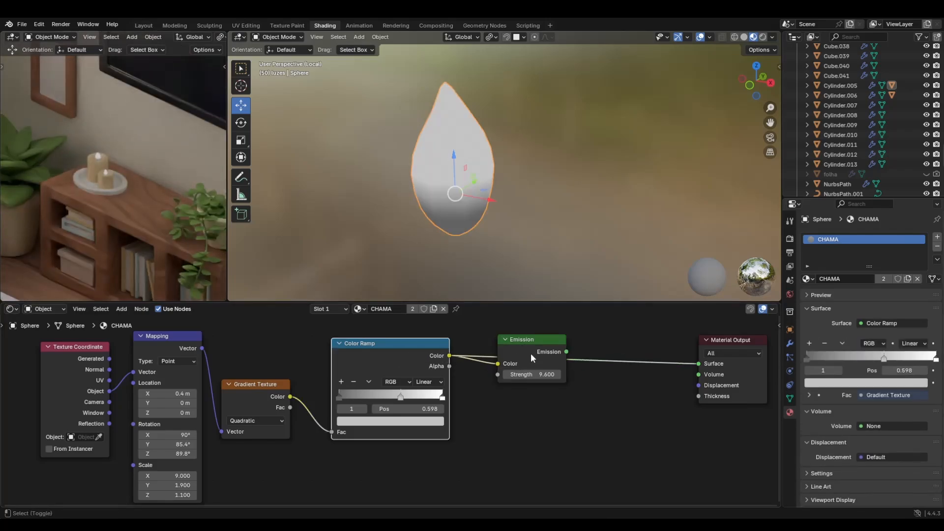
pyautogui.keyDown('ctrl'); pyautogui.keyDown('shift'); pyautogui.click(530, 353); pyautogui.keyUp('shift'); pyautogui.keyUp('ctrl')
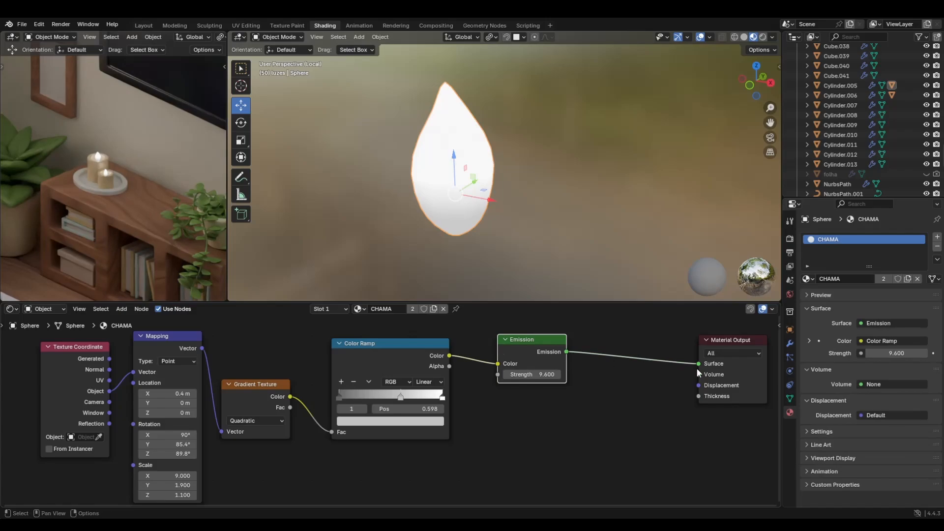
pyautogui.keyDown('ctrl'); pyautogui.hscroll(2, 622, 388); pyautogui.keyUp('ctrl')
pyautogui.keyDown('ctrl'); pyautogui.keyDown('shift'); pyautogui.click(370, 360); pyautogui.keyUp('shift'); pyautogui.keyUp('ctrl')
pyautogui.keyDown('ctrl'); pyautogui.keyDown('shift'); pyautogui.click(503, 354); pyautogui.keyUp('shift'); pyautogui.keyUp('ctrl')
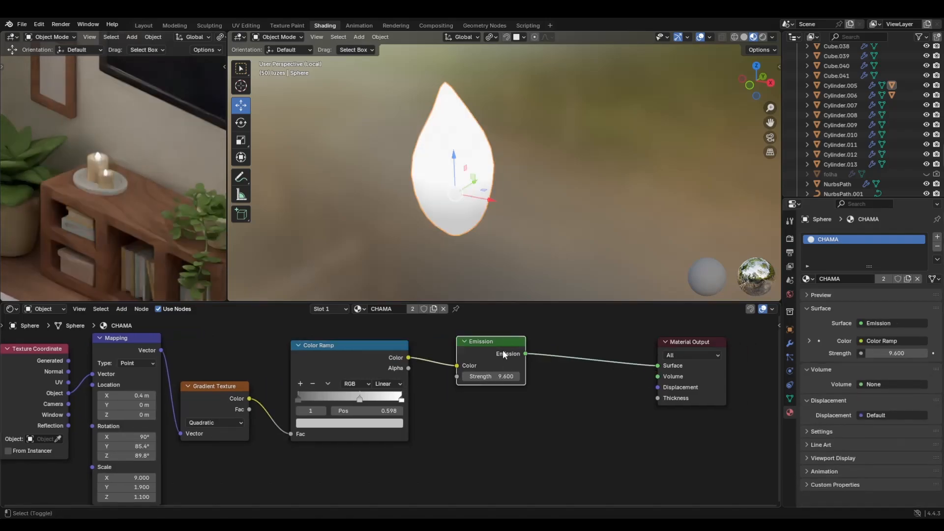
# Colour the Color Ramp's first stop dark red (#640007) and its middle stop orange
pyautogui.click(298, 399)
pyautogui.click(329, 422)
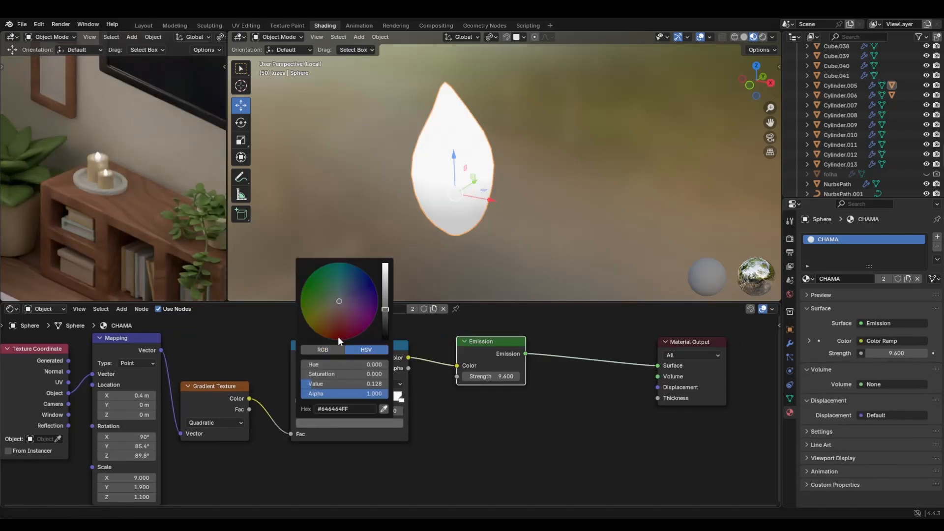
pyautogui.moveTo(339, 338); pyautogui.dragTo(342, 340)
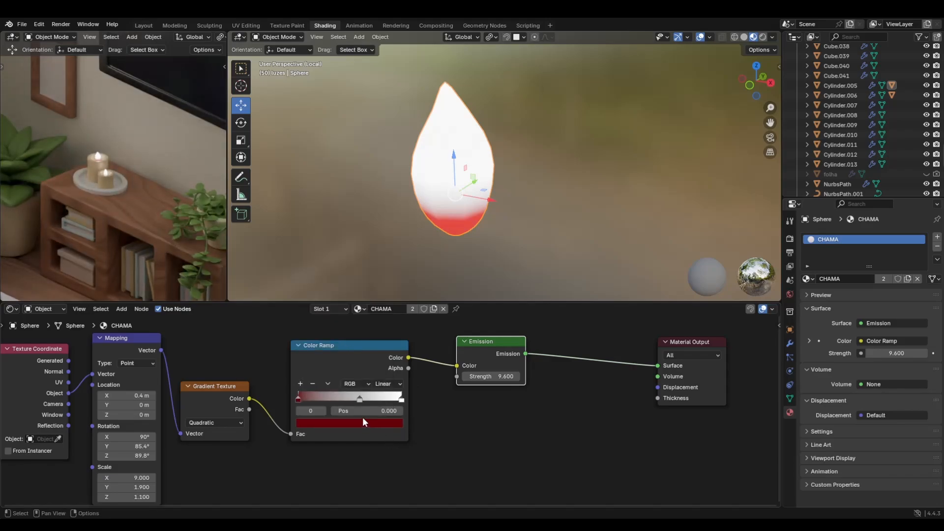
pyautogui.click(360, 399)
pyautogui.click(361, 424)
pyautogui.moveTo(343, 335)
pyautogui.mouseDown()
pyautogui.moveTo(318, 327)
pyautogui.moveTo(334, 313)
pyautogui.mouseUp()
# Tint the Color Ramp's last stop light peach and soften the middle stop to a paler orange
pyautogui.click(404, 400)
pyautogui.click(392, 423)
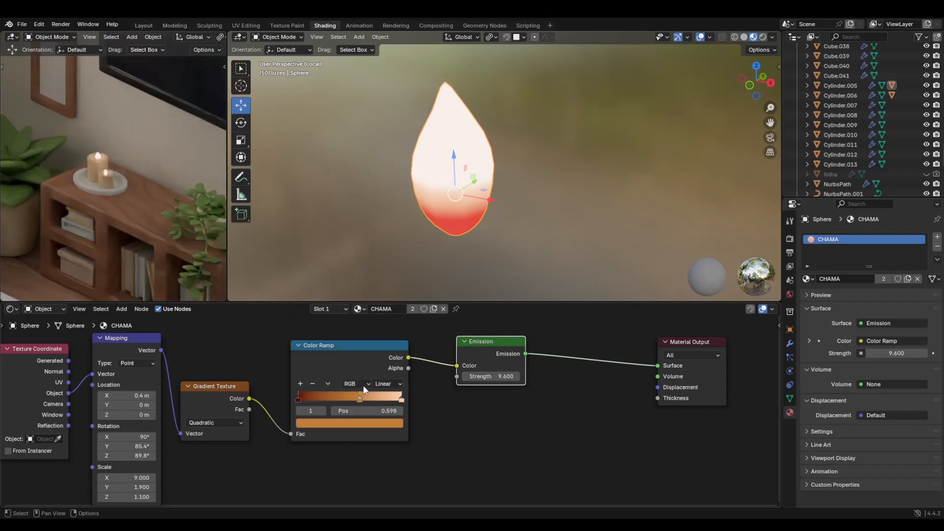
pyautogui.click(364, 422)
pyautogui.moveTo(334, 319); pyautogui.dragTo(333, 313)
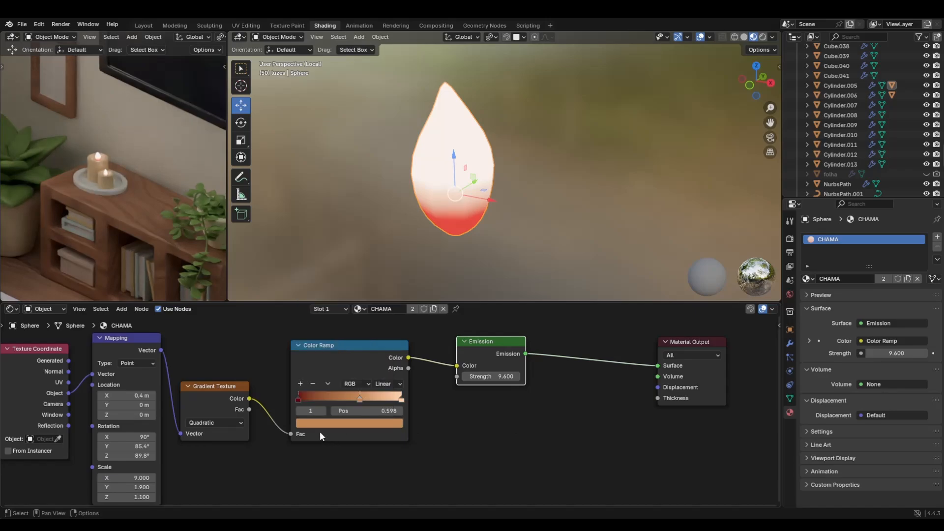
# Brighten the Color Ramp's dark red first stop to value 0.279 (#90000A)
pyautogui.click(300, 400)
pyautogui.click(321, 422)
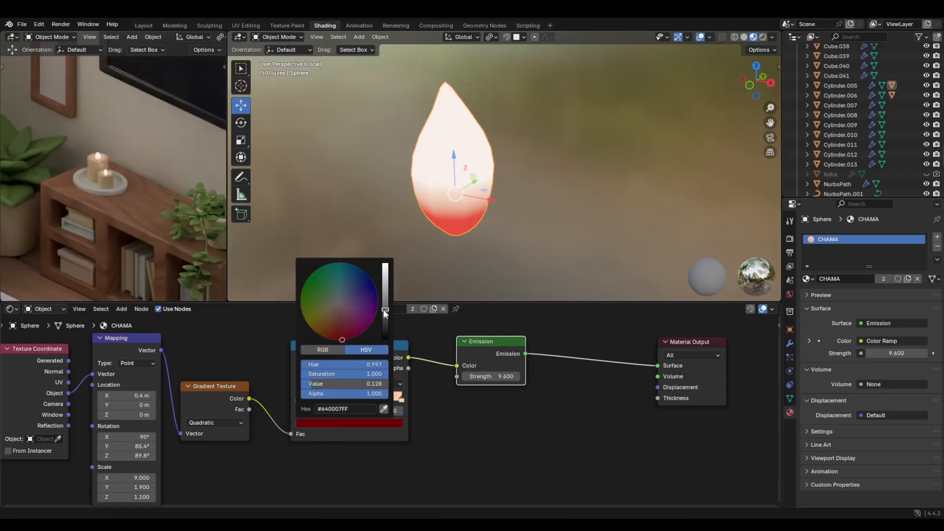
pyautogui.moveTo(383, 309); pyautogui.dragTo(385, 296)
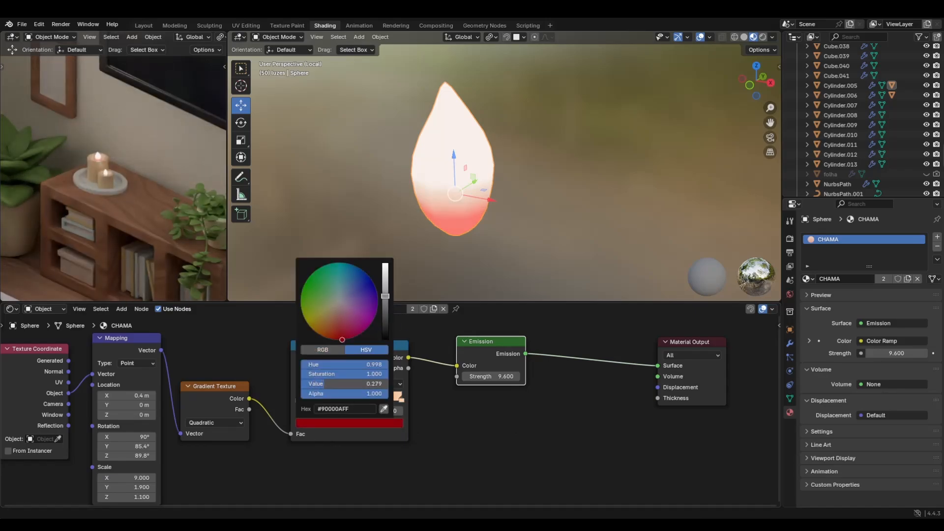
# Recolour the Color Ramp's first stop dark orange-brown and move the middle stop to position 0.298
pyautogui.click(344, 294)
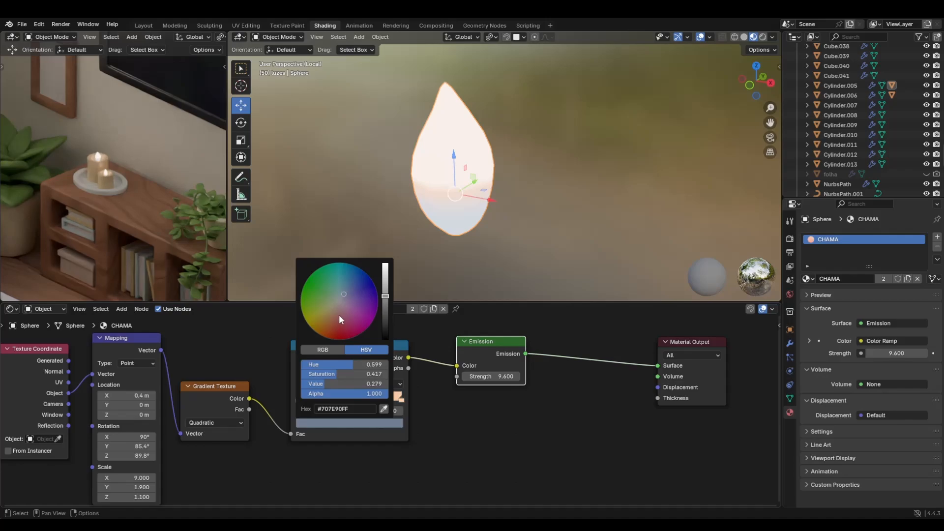
pyautogui.moveTo(341, 319); pyautogui.dragTo(326, 336)
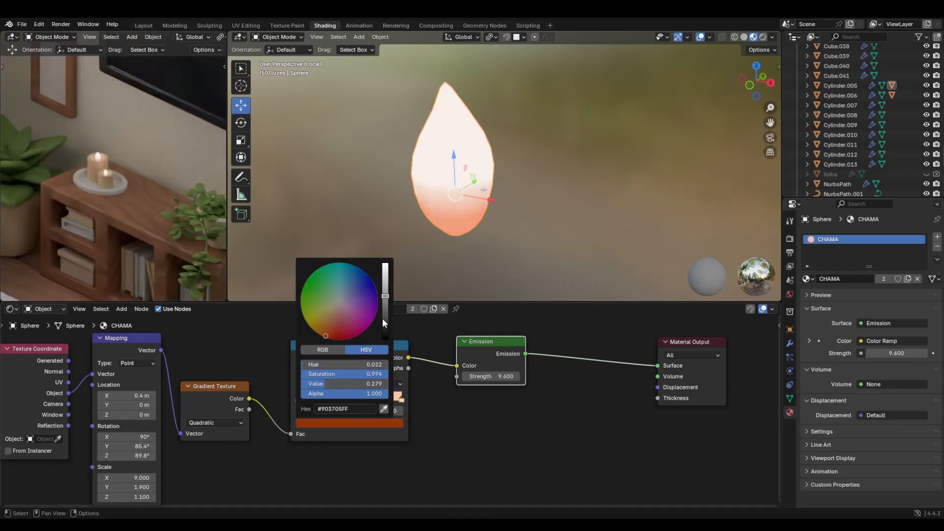
pyautogui.moveTo(384, 308); pyautogui.dragTo(385, 302)
pyautogui.moveTo(326, 336); pyautogui.dragTo(324, 330)
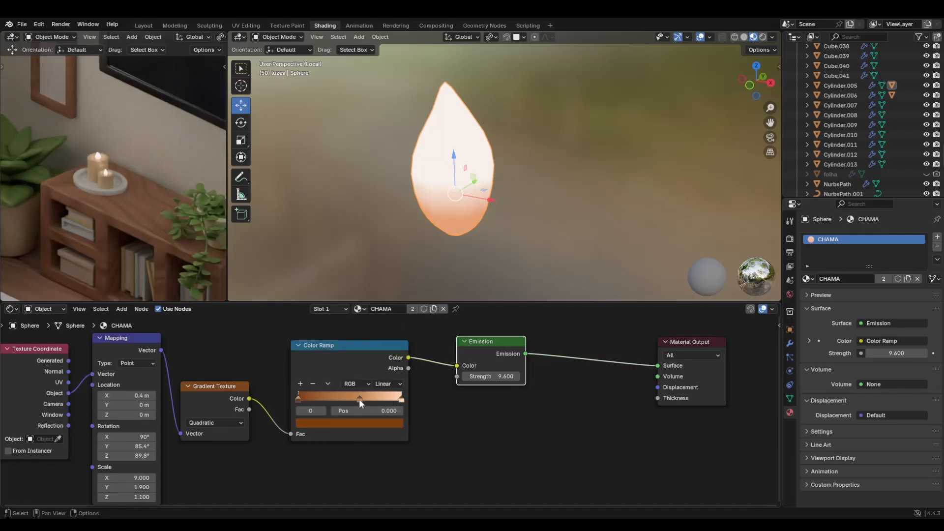
pyautogui.moveTo(359, 399); pyautogui.dragTo(328, 394)
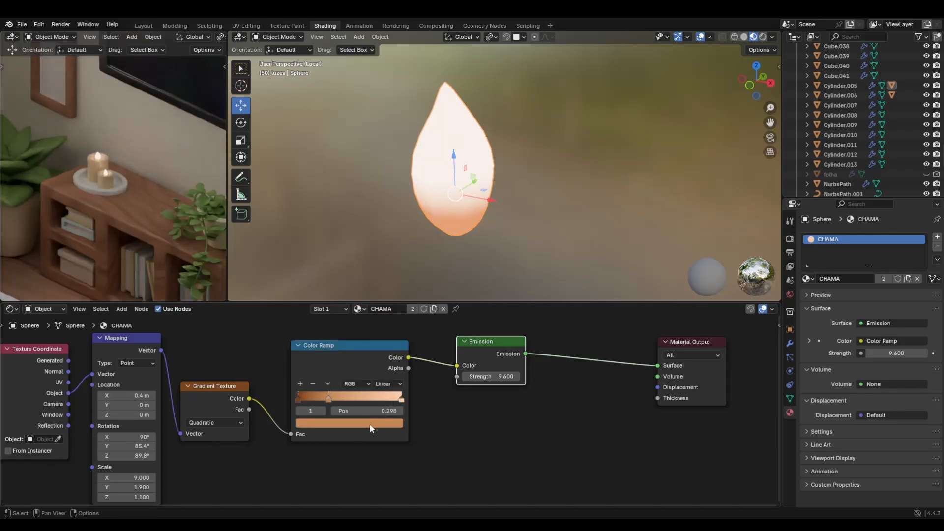
# Adjust the saturation and tint of the Color Ramp's last stop, keeping it a light peach
pyautogui.click(402, 400)
pyautogui.click(393, 423)
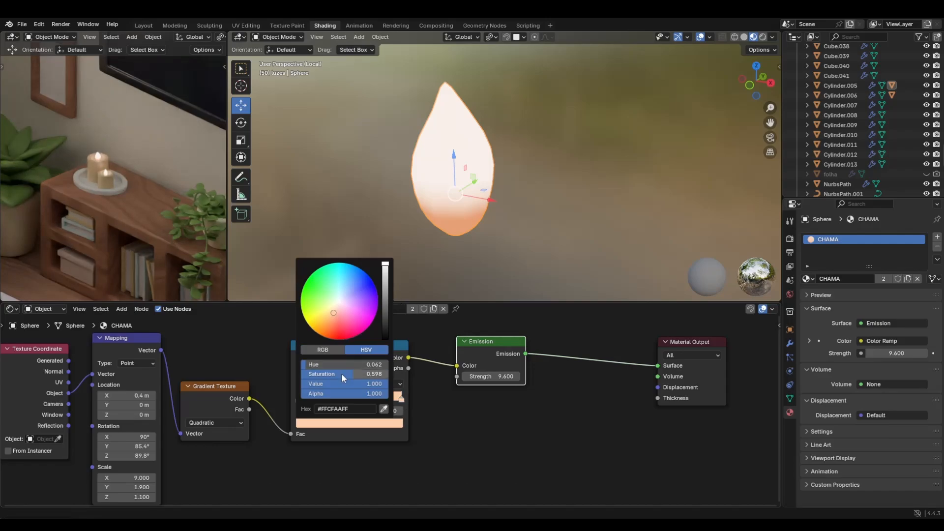
pyautogui.moveTo(343, 377); pyautogui.dragTo(291, 375)
pyautogui.moveTo(339, 301); pyautogui.dragTo(332, 308)
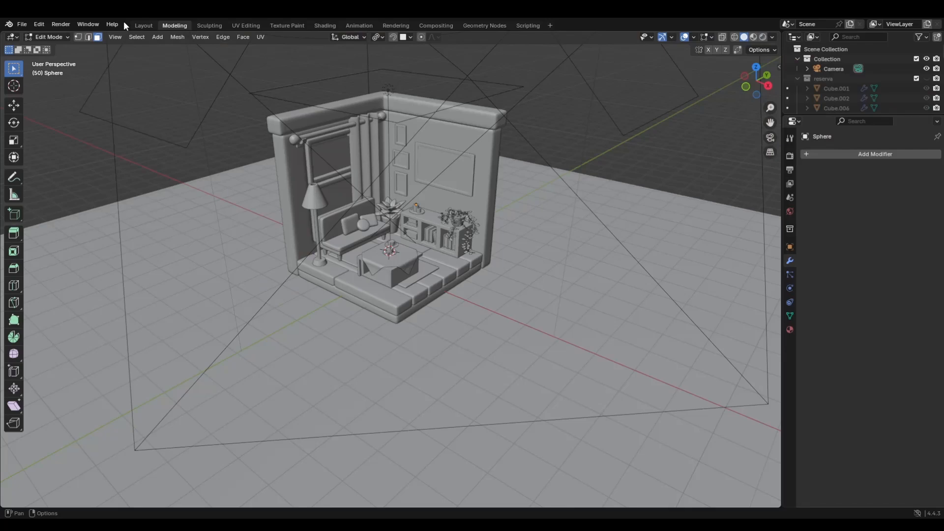
# Switch to the Layout workspace and select the floor lamp's shade, hiding and revealing it once to check inside
pyautogui.click(122, 22)
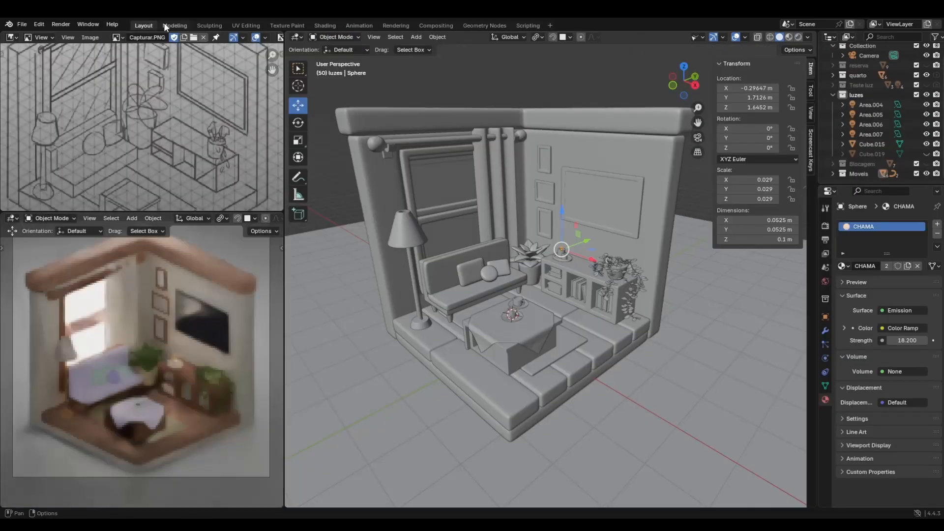
pyautogui.scroll(-3, 494, 182)
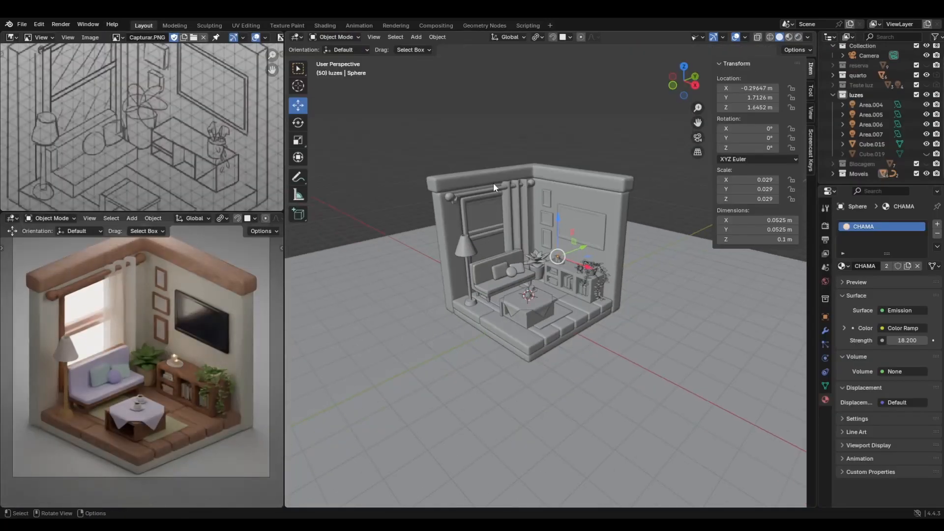
pyautogui.scroll(-1, 530, 263)
pyautogui.scroll(1, 142, 359)
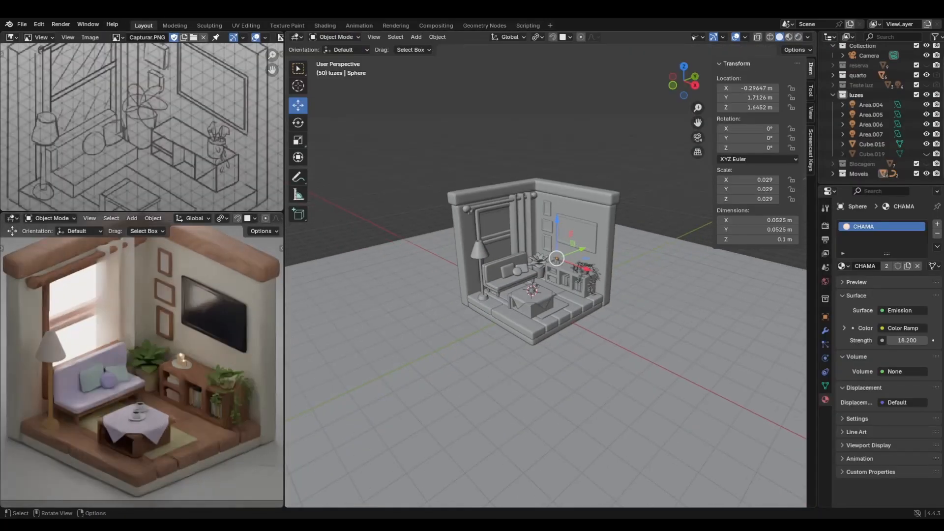
pyautogui.moveTo(502, 389); pyautogui.dragTo(389, 386, button='middle')
pyautogui.keyDown('shift'); pyautogui.click(36, 363); pyautogui.keyUp('shift')
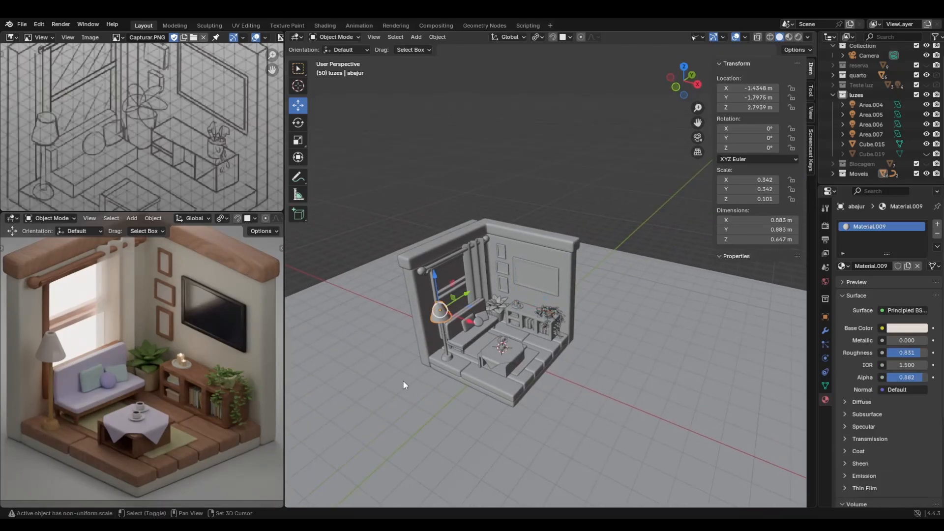
pyautogui.scroll(3, 456, 376)
pyautogui.scroll(3, 507, 354)
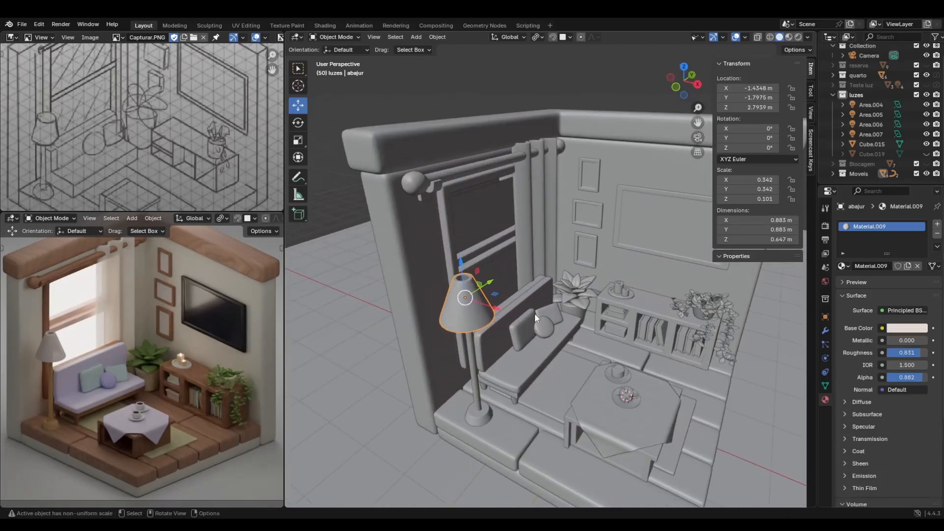
pyautogui.press('h')
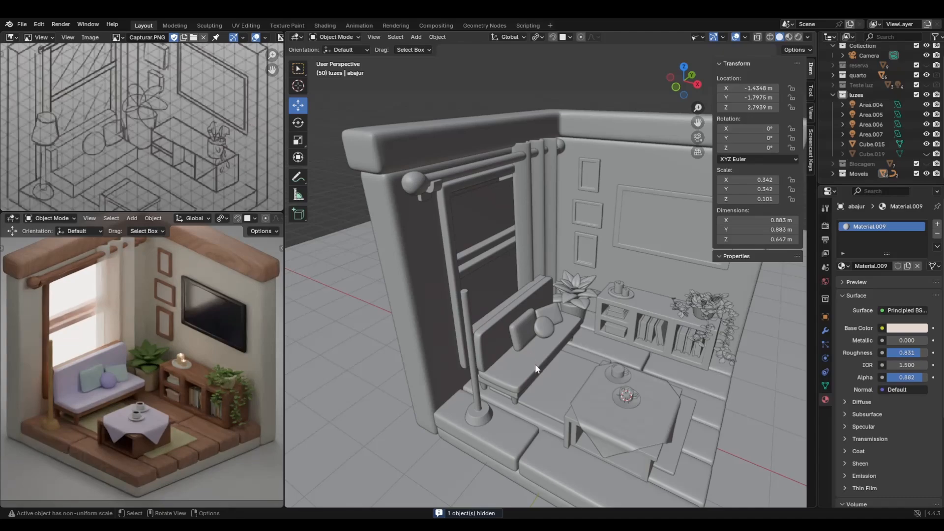
pyautogui.hotkey('alt', 'h')
# Snap the 3D cursor to the lampshade and add a UV sphere there with 8 segments
pyautogui.hotkey('shift', 'a')
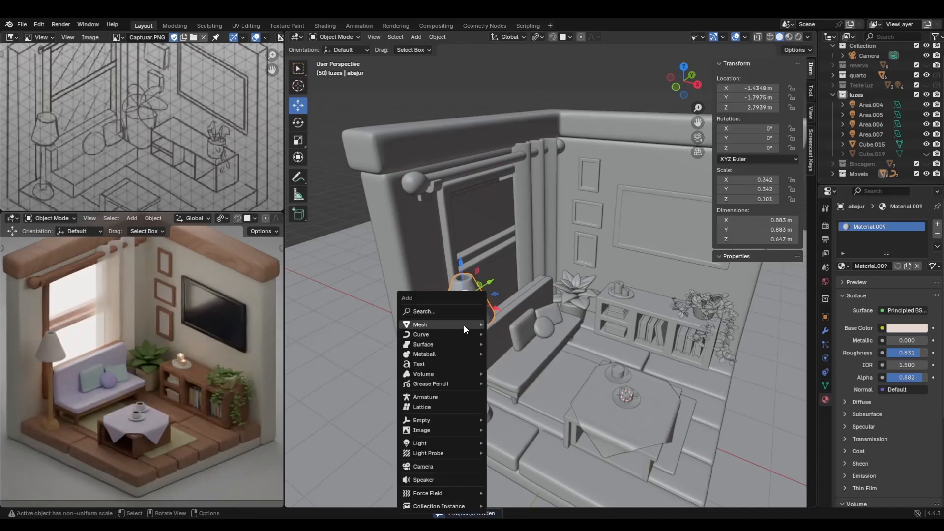
pyautogui.hotkey('shift', 'a')
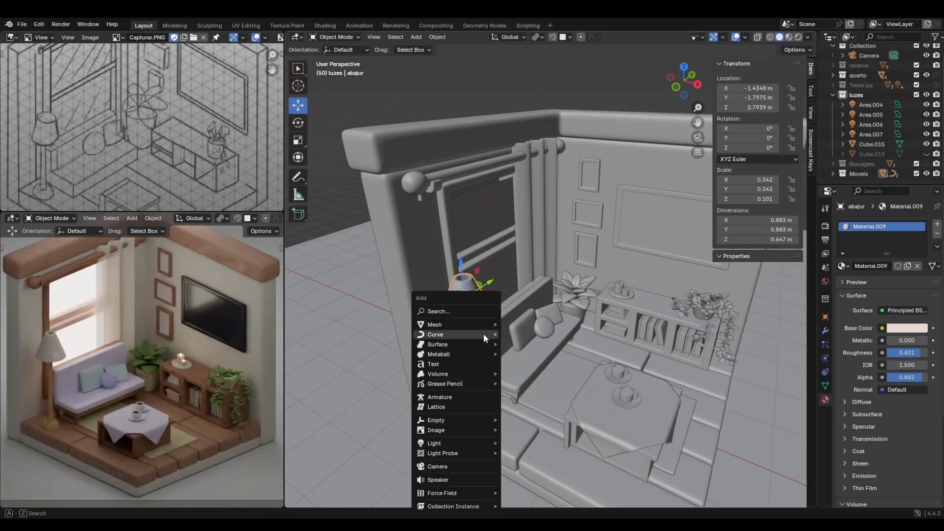
pyautogui.moveTo(477, 323)
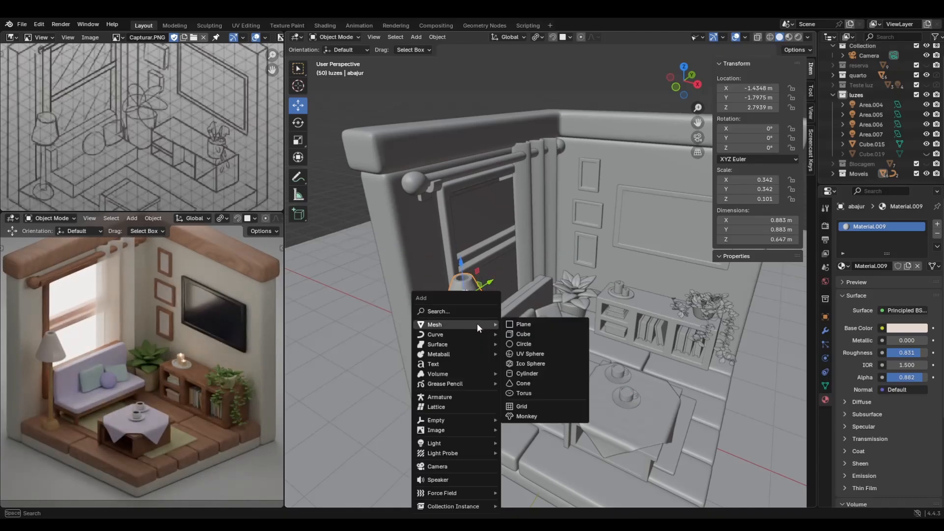
pyautogui.click(539, 355)
pyautogui.click(420, 392)
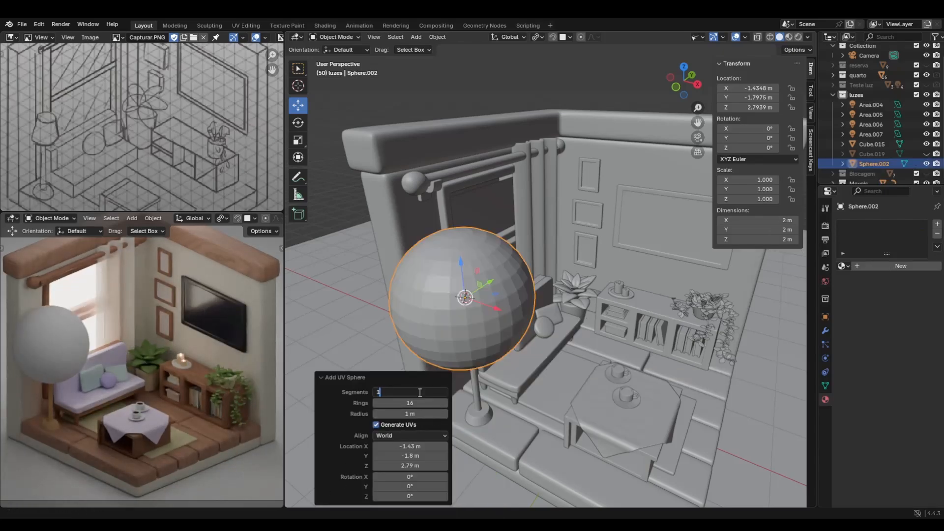
pyautogui.write('16')
pyautogui.press('Return')
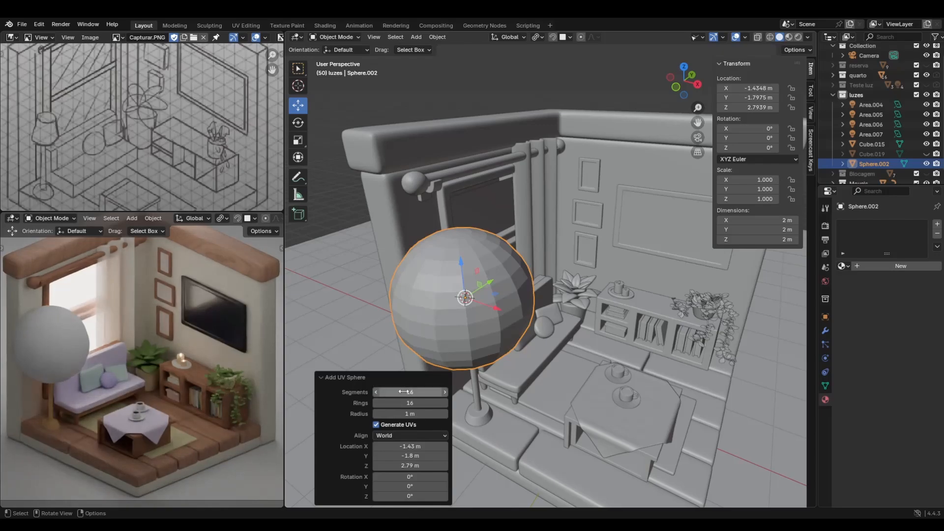
pyautogui.click(405, 393)
pyautogui.write('8')
pyautogui.press('Return')
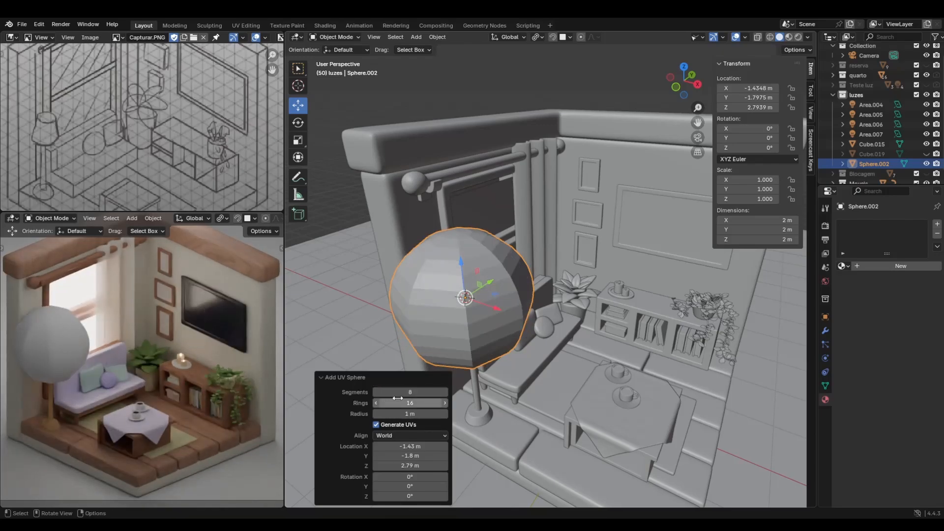
# Give the sphere a new material with a white Emission surface at strength 6.2
pyautogui.click(884, 266)
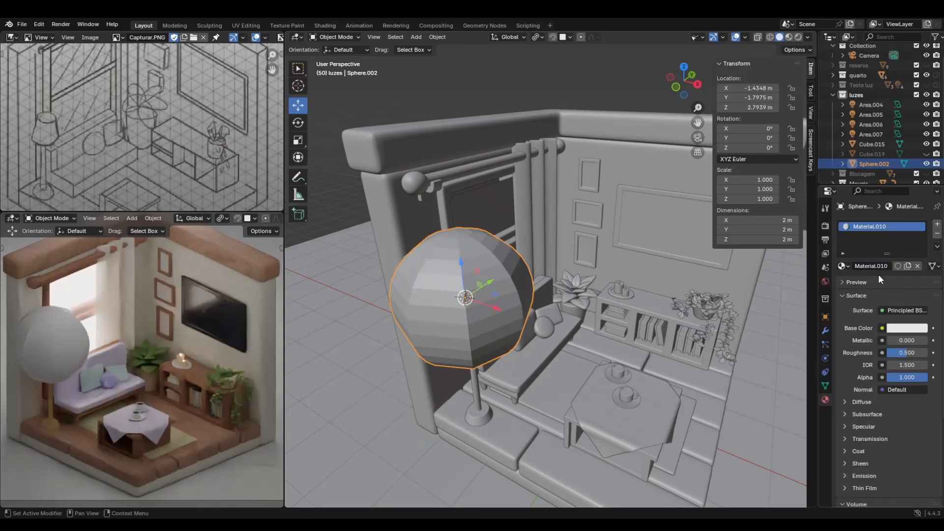
pyautogui.click(893, 310)
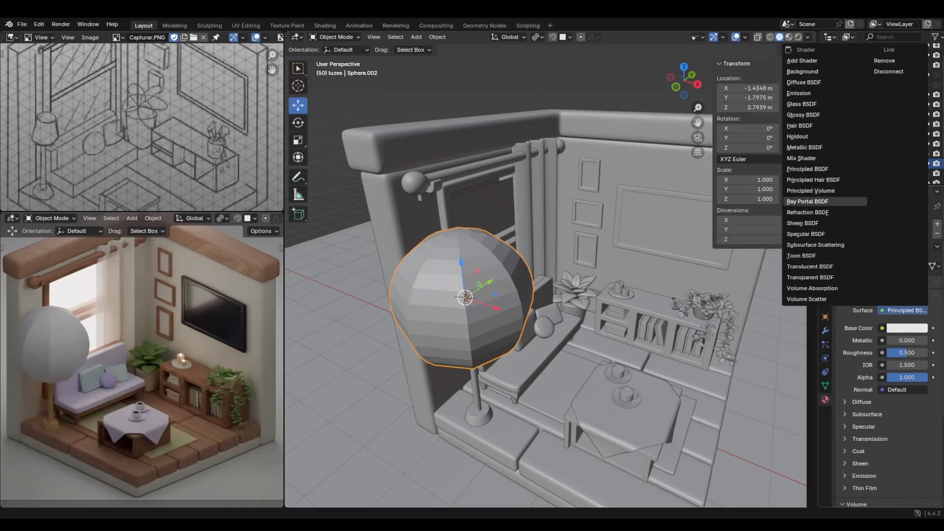
pyautogui.click(908, 328)
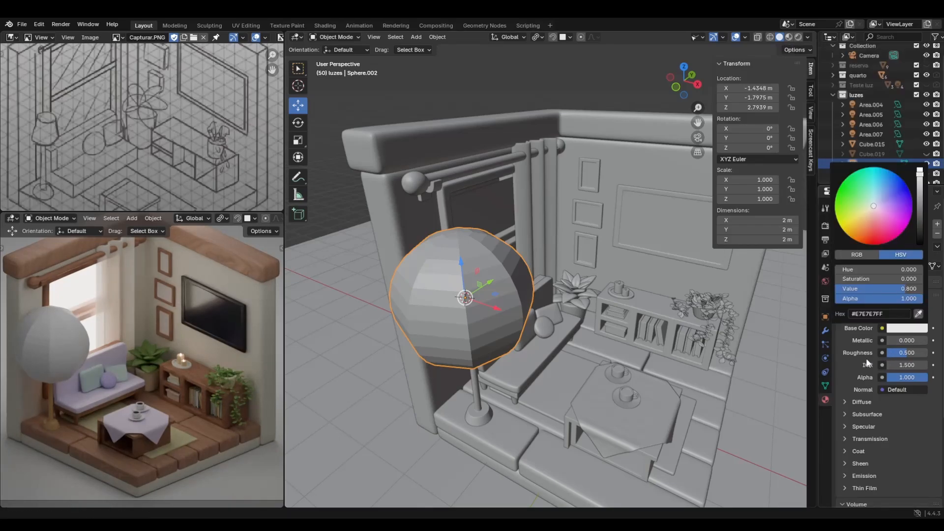
pyautogui.click(893, 310)
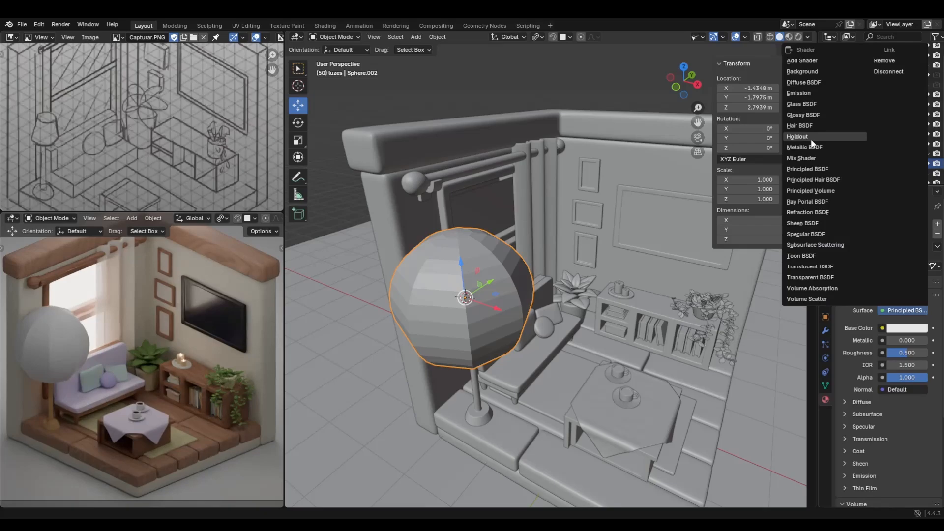
pyautogui.click(817, 92)
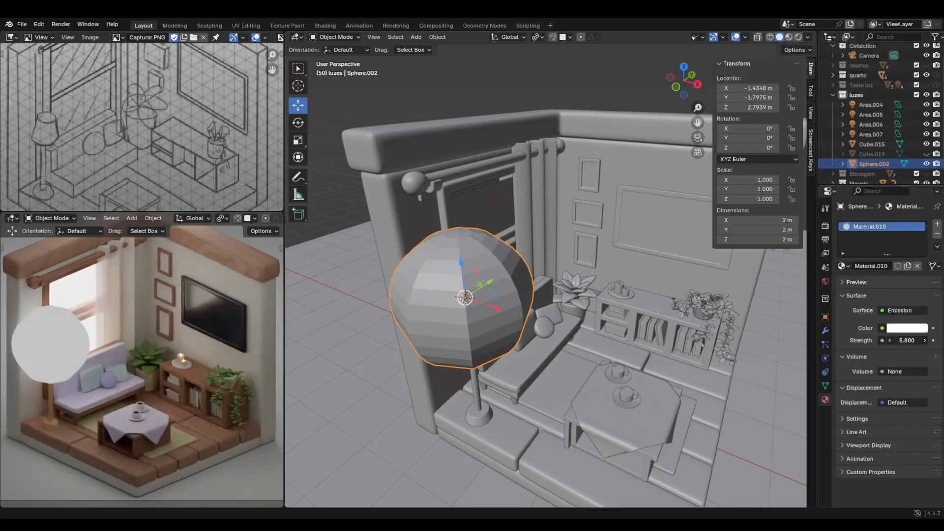
pyautogui.moveTo(907, 340); pyautogui.dragTo(920, 340)
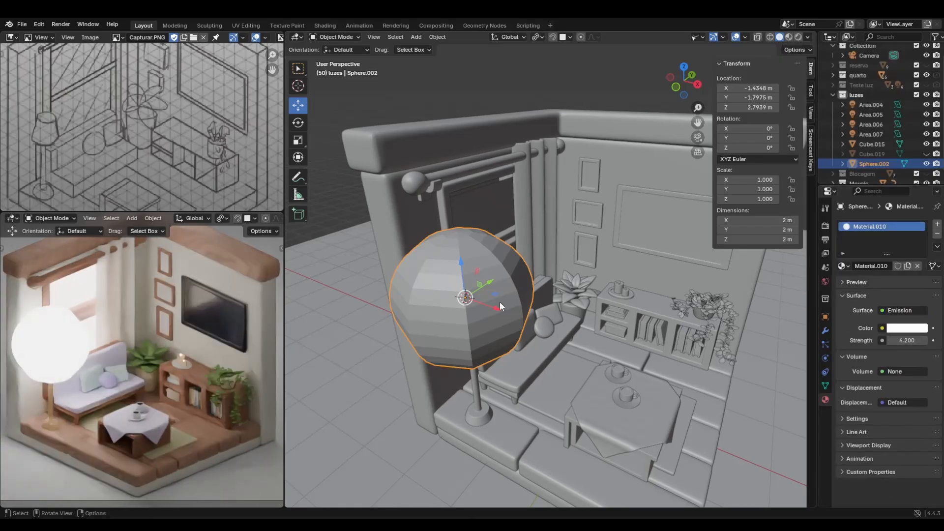
# Scale the sphere to about 0.149 so it fits inside the lampshade, and raise its emission strength to 59.4
pyautogui.press('s')
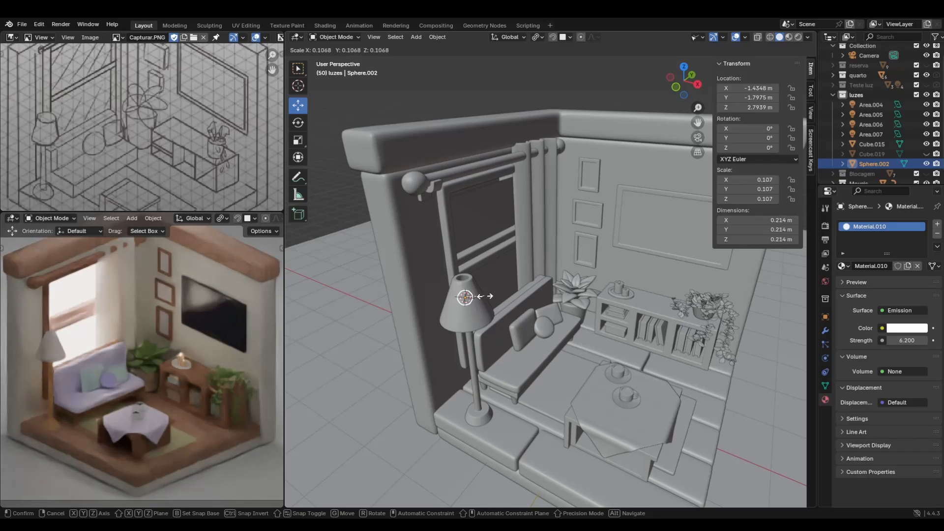
pyautogui.click(485, 329)
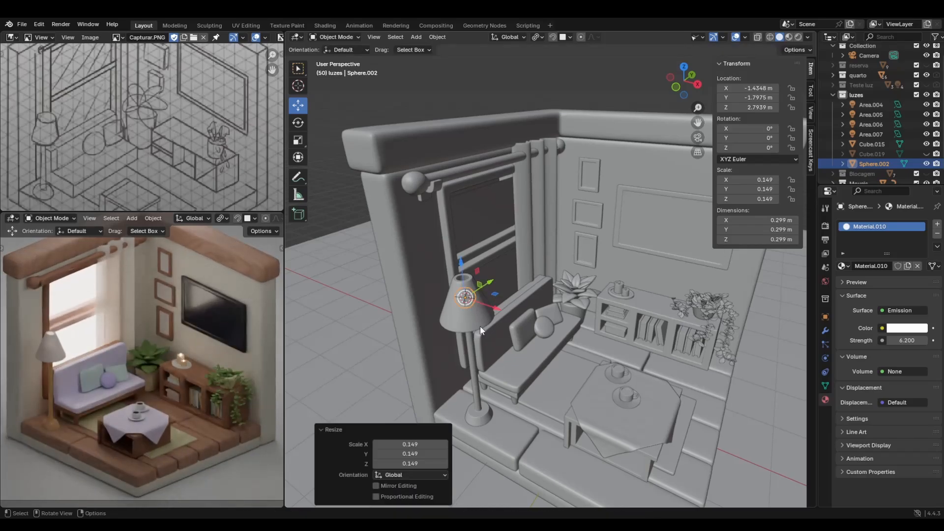
pyautogui.moveTo(902, 341); pyautogui.dragTo(941, 341)
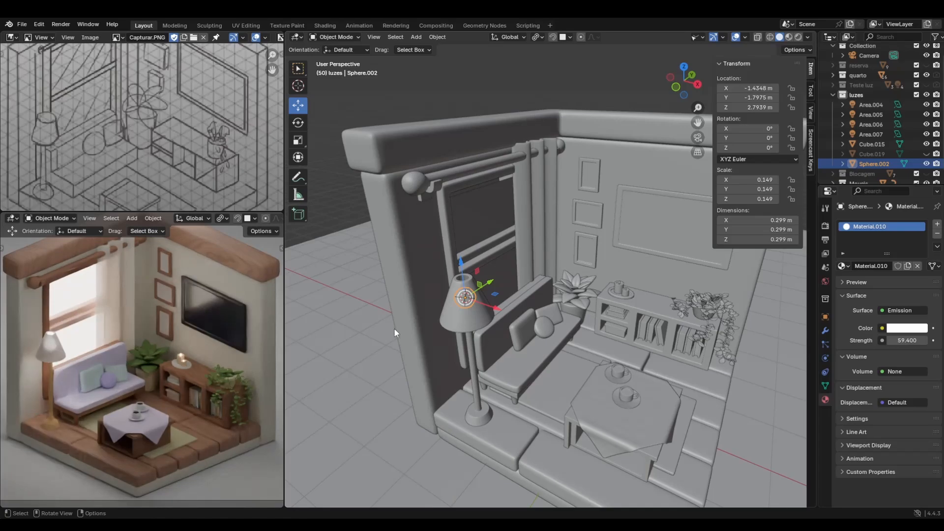
# Edit the lampshade mesh with X-ray enabled and scale its upper rim outward slightly
pyautogui.moveTo(508, 418); pyautogui.dragTo(497, 401, button='middle')
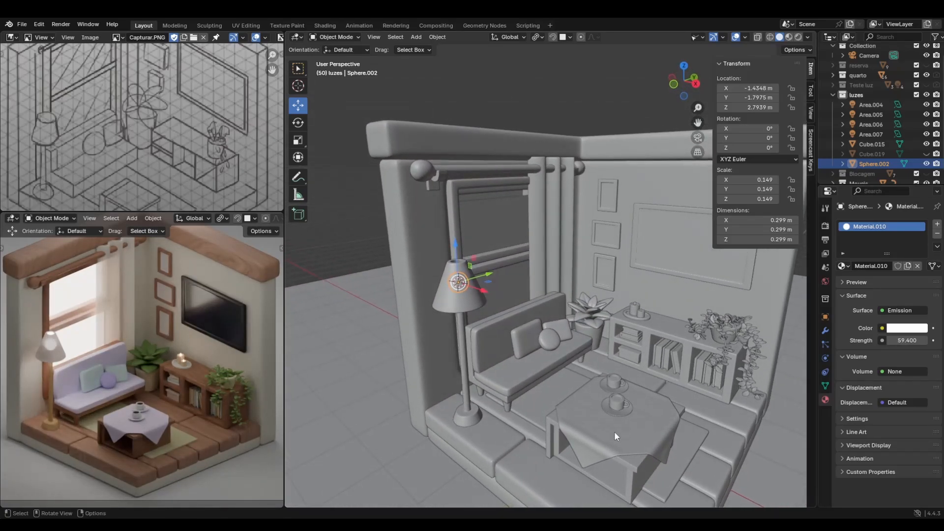
pyautogui.click(458, 302)
pyautogui.press('Tab')
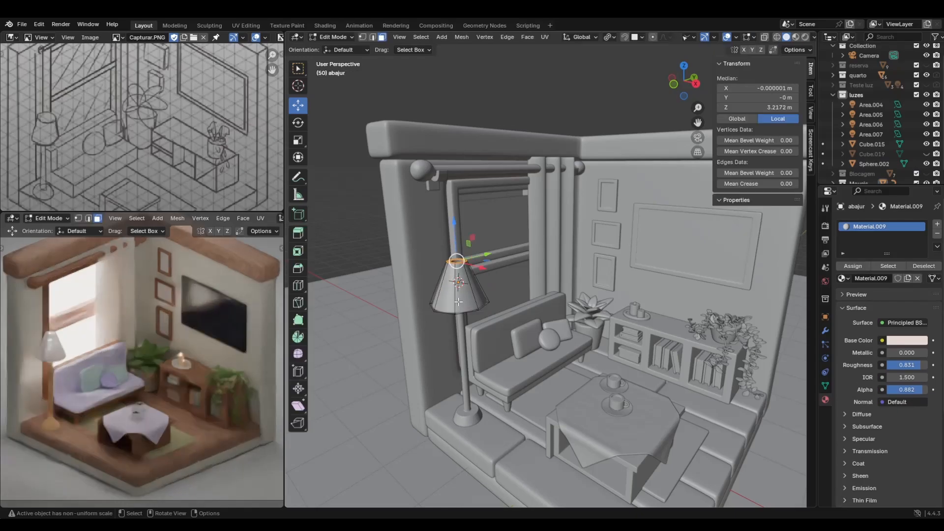
pyautogui.click(764, 37)
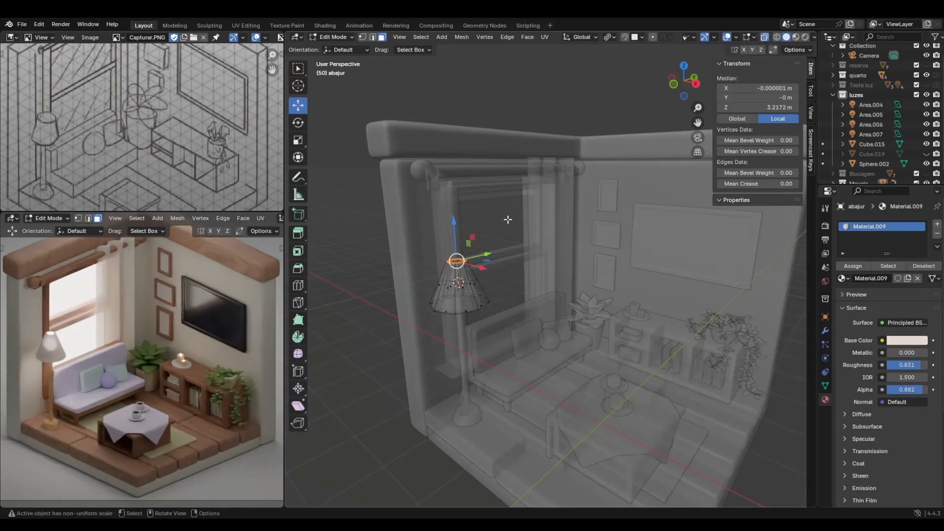
pyautogui.scroll(3, 466, 229)
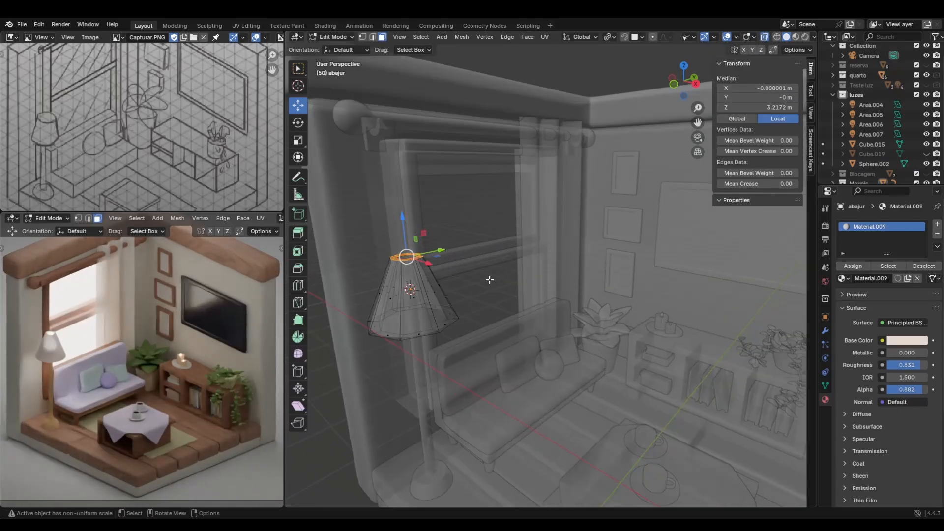
pyautogui.press('s')
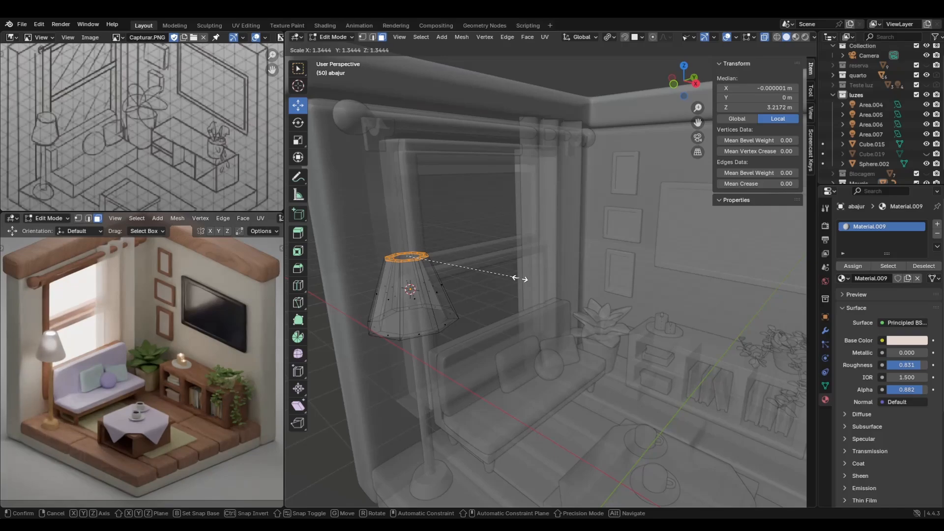
pyautogui.click(502, 279)
# Select the lampshade's lower rim vertices and scale them to about 0.823
pyautogui.moveTo(343, 296); pyautogui.dragTo(505, 377)
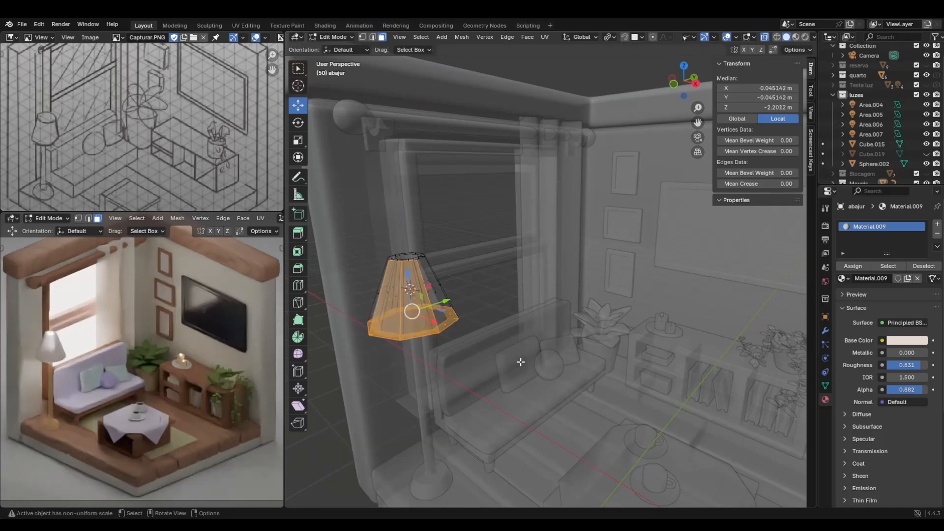
pyautogui.click(362, 37)
pyautogui.moveTo(349, 296); pyautogui.dragTo(479, 358)
pyautogui.press('s')
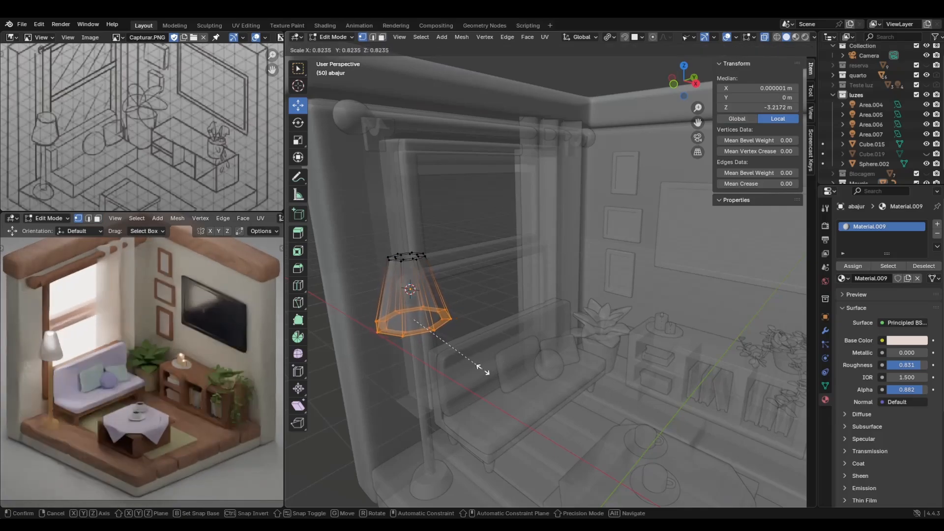
pyautogui.click(483, 370)
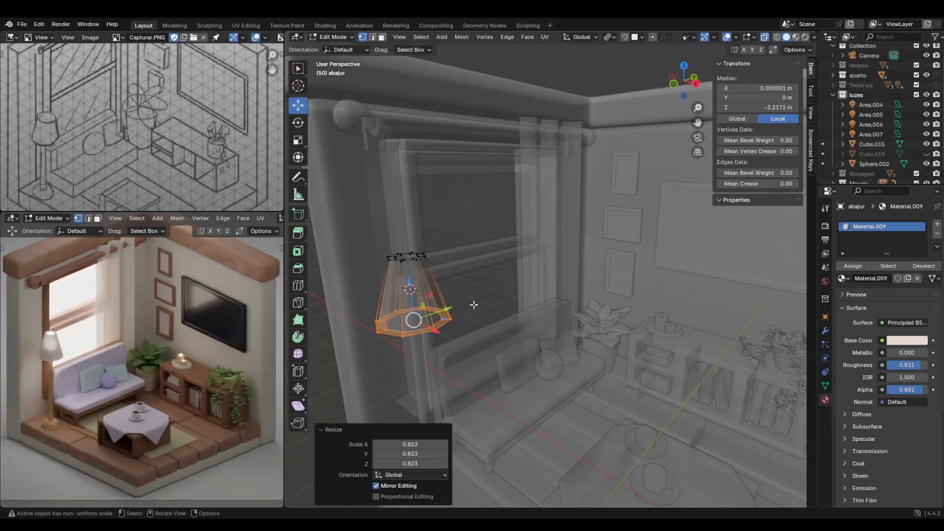
# Scale the entire lampshade mesh to about 1.026, turn off X-ray and return to Object Mode
pyautogui.press('a')
pyautogui.press('s')
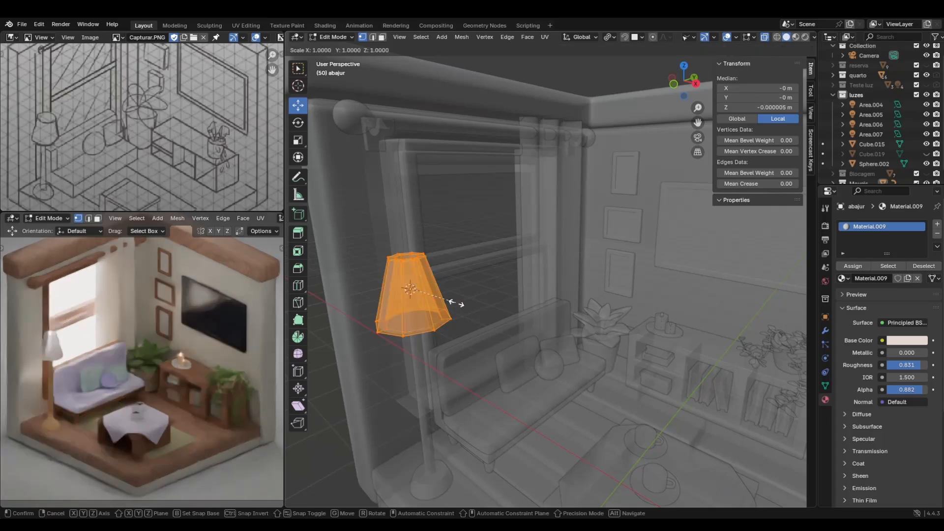
pyautogui.click(458, 304)
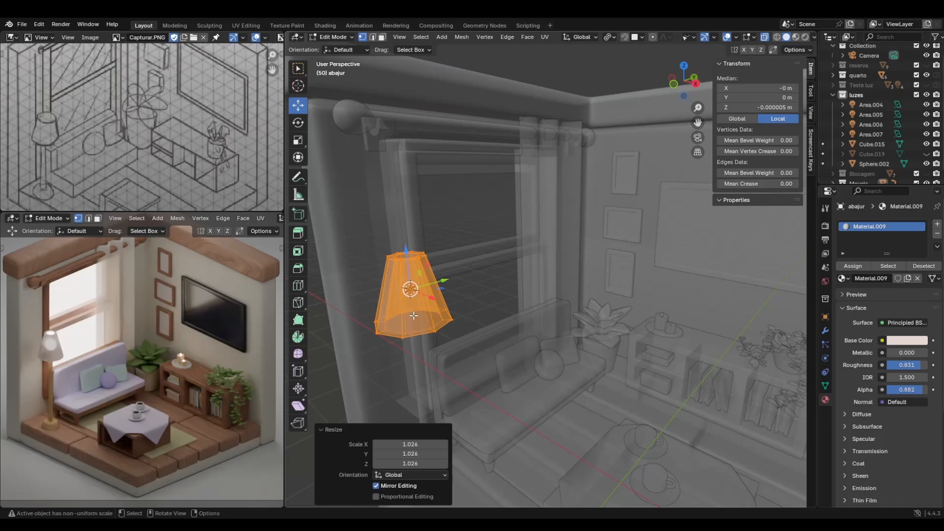
pyautogui.press('KP_Divide')
pyautogui.click(765, 37)
pyautogui.press('KP_Divide')
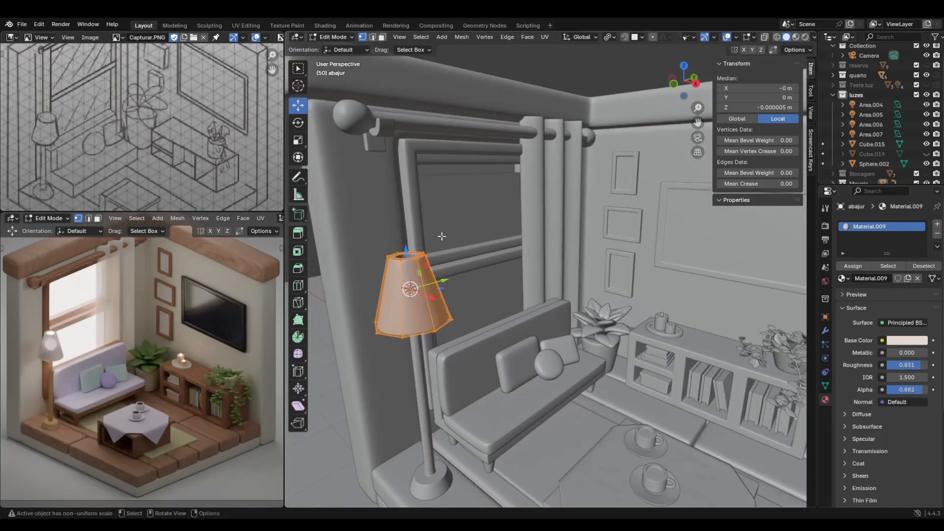
pyautogui.press('Tab')
pyautogui.moveTo(441, 236); pyautogui.dragTo(438, 305, button='middle')
pyautogui.click(442, 308)
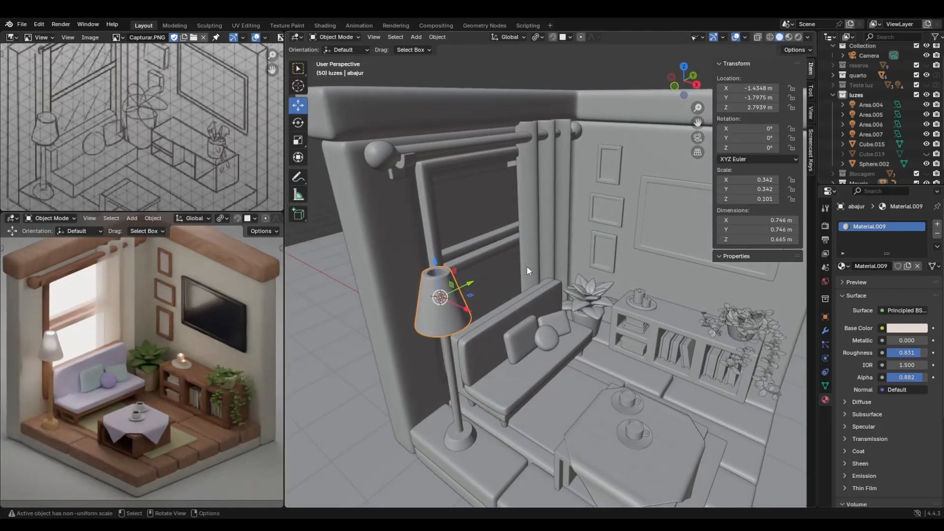
# Use X-ray to reach the bulb sphere inside the lampshade and shrink it to a scale of about 0.110
pyautogui.click(758, 37)
pyautogui.click(440, 297)
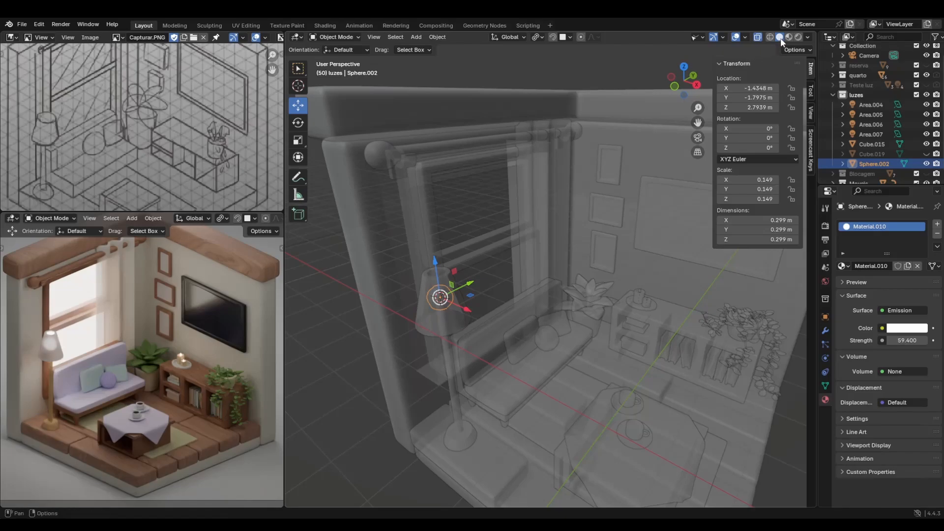
pyautogui.press('s')
pyautogui.click(535, 301)
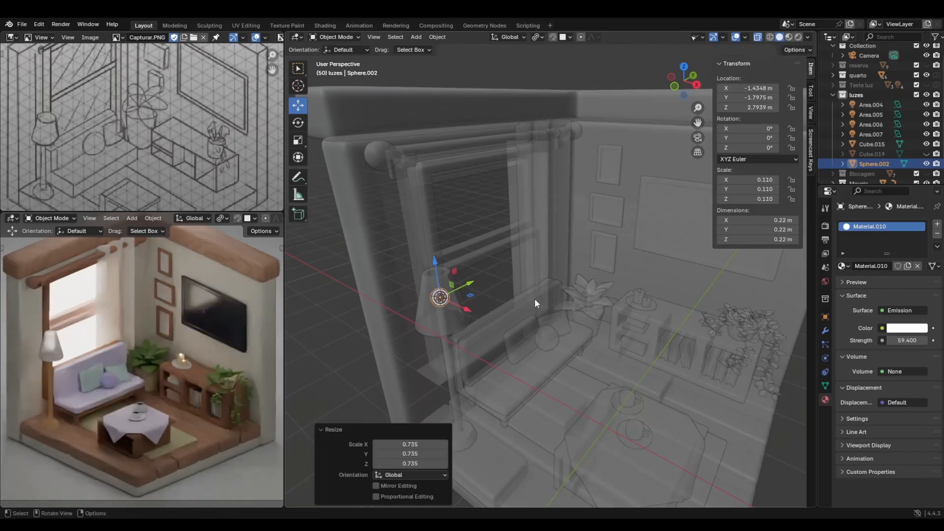
pyautogui.click(757, 37)
# Tint the bulb's emission colour warm pale yellow, about #FFFAC7, and raise its strength to 131.4
pyautogui.click(904, 329)
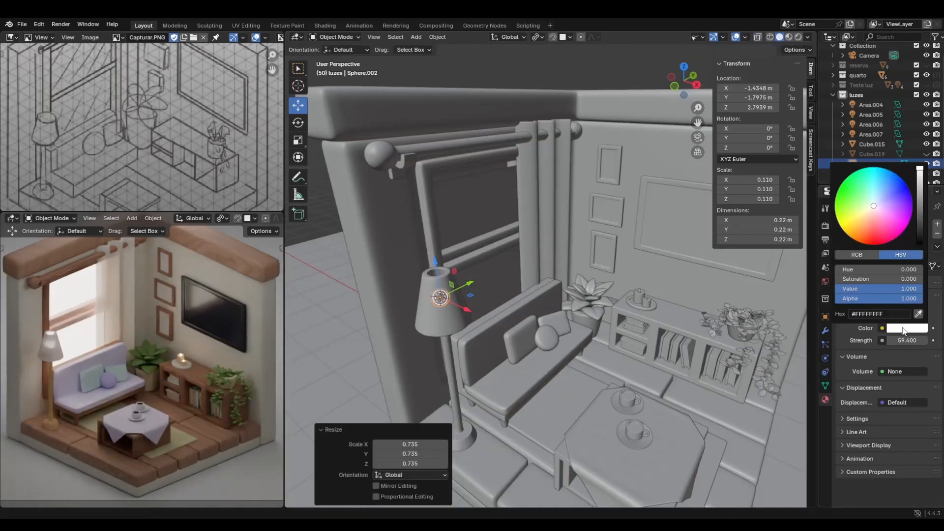
pyautogui.click(868, 210)
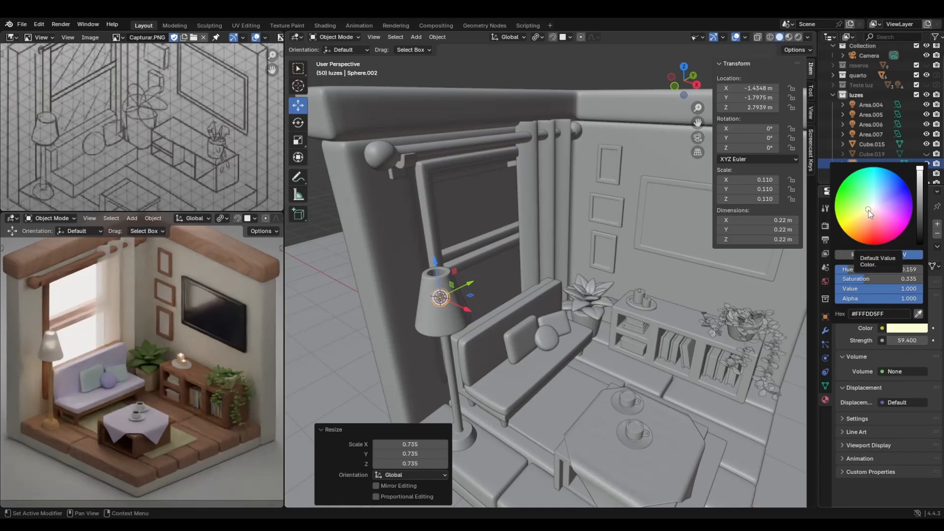
pyautogui.click(868, 210)
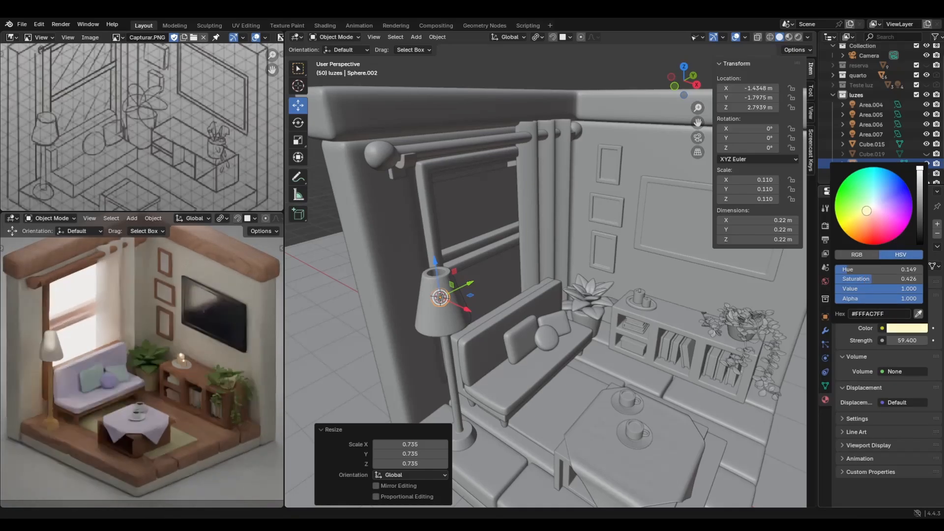
pyautogui.moveTo(908, 340); pyautogui.dragTo(928, 340)
pyautogui.scroll(-4, 403, 392)
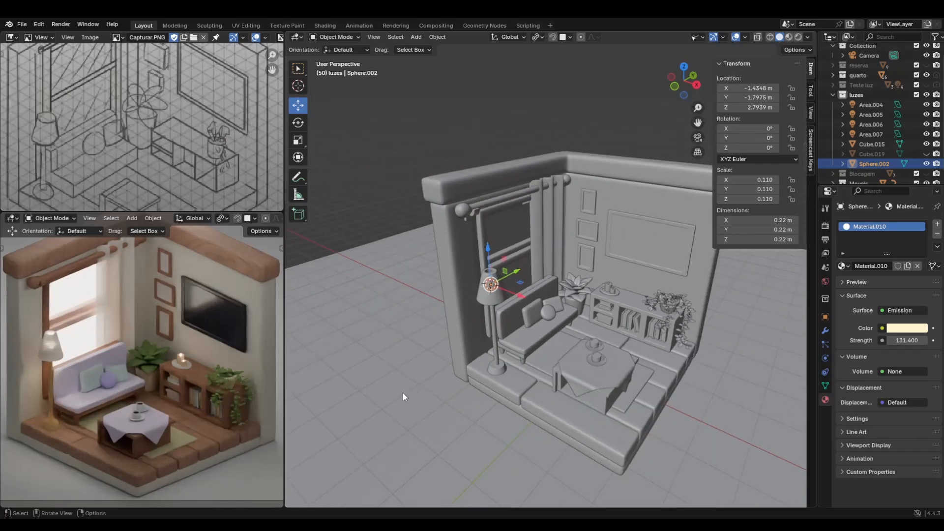
# Show the slanted light-beam object Cube.019 to compare its effect on the room, and hide it again
pyautogui.scroll(-3, 383, 362)
pyautogui.click(429, 264)
pyautogui.scroll(-2, 507, 368)
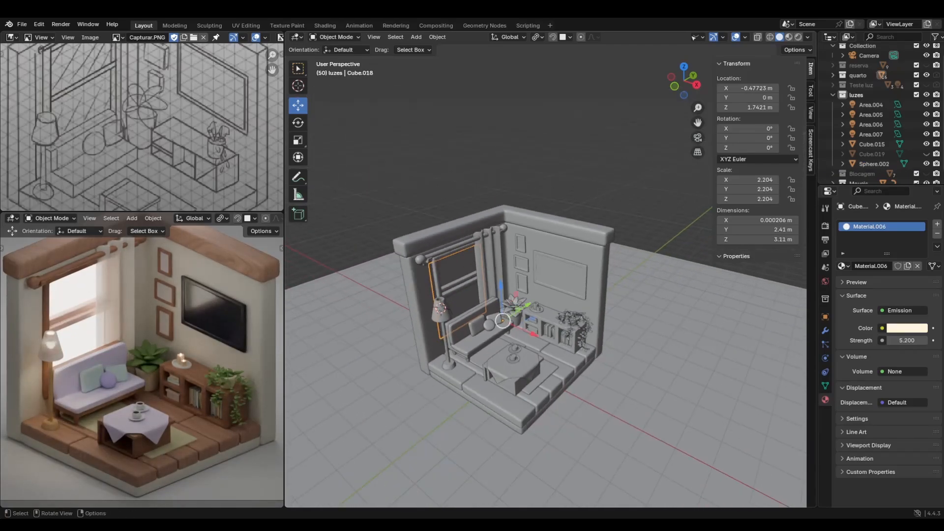
pyautogui.click(927, 154)
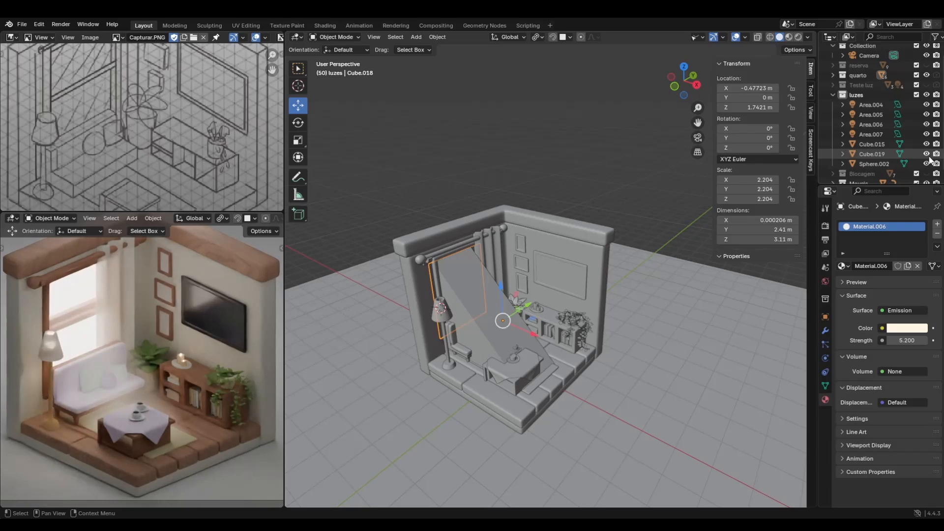
pyautogui.click(927, 154)
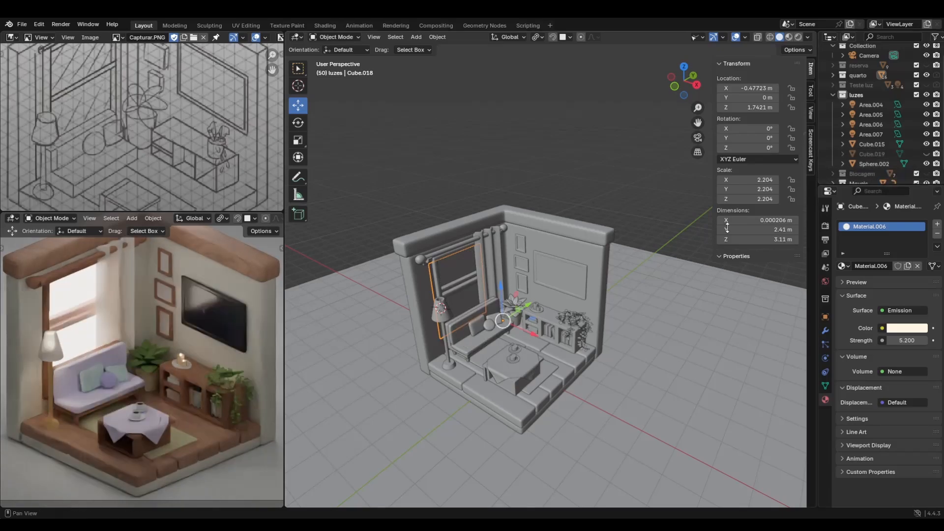
pyautogui.moveTo(459, 302)
pyautogui.mouseDown(button='middle')
pyautogui.moveTo(559, 285)
pyautogui.moveTo(466, 306)
pyautogui.mouseUp(button='middle')
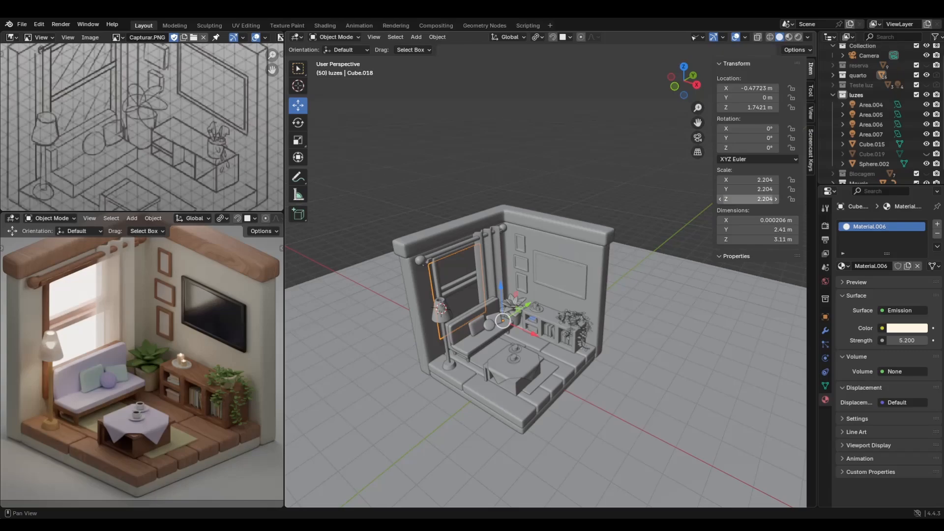
# Give the large ground plane a new material with a blue-violet base colour of about #8789E7
pyautogui.click(666, 367)
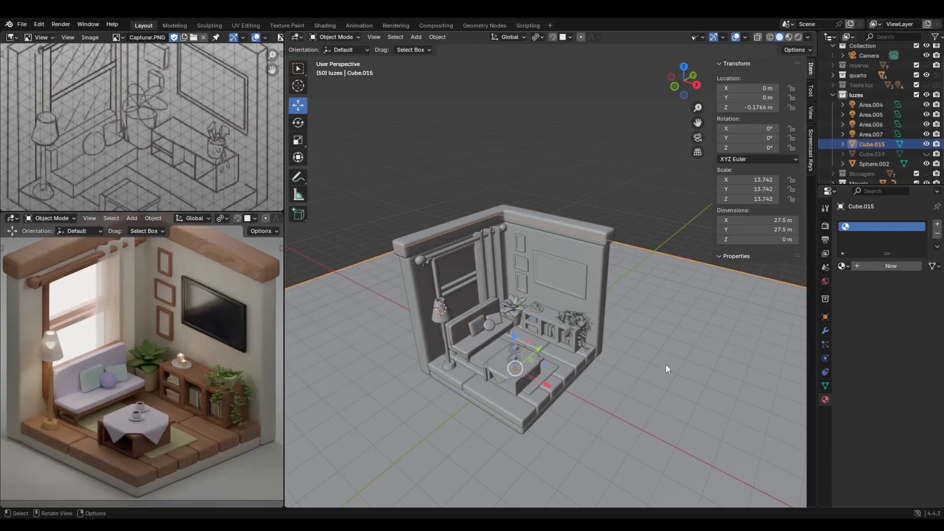
pyautogui.click(887, 268)
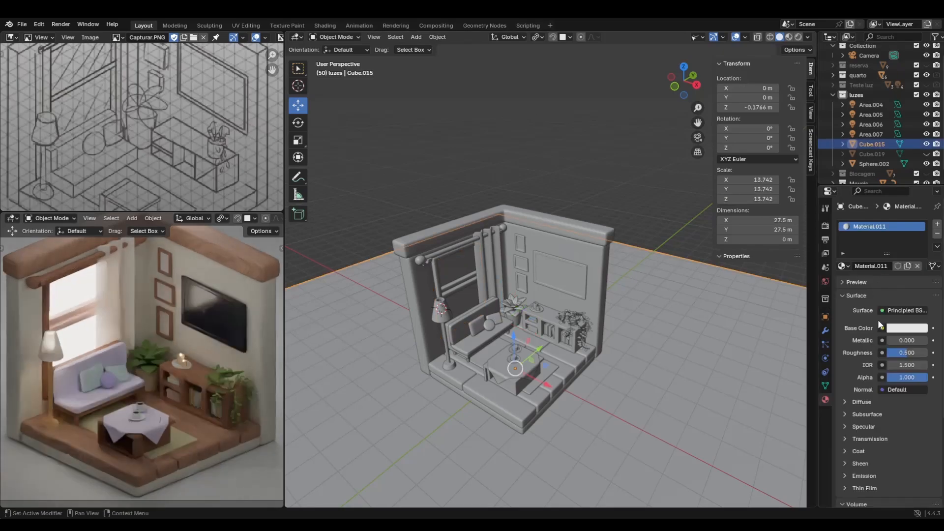
pyautogui.click(904, 330)
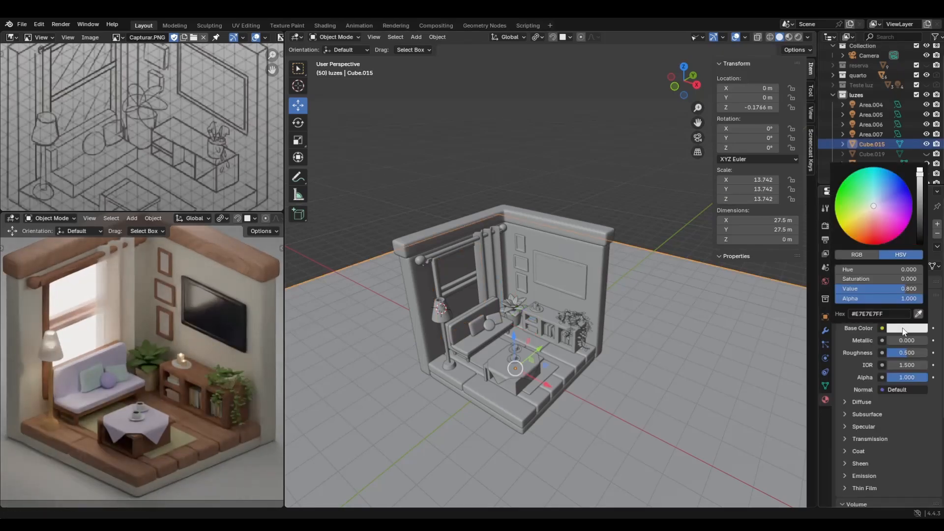
pyautogui.click(887, 204)
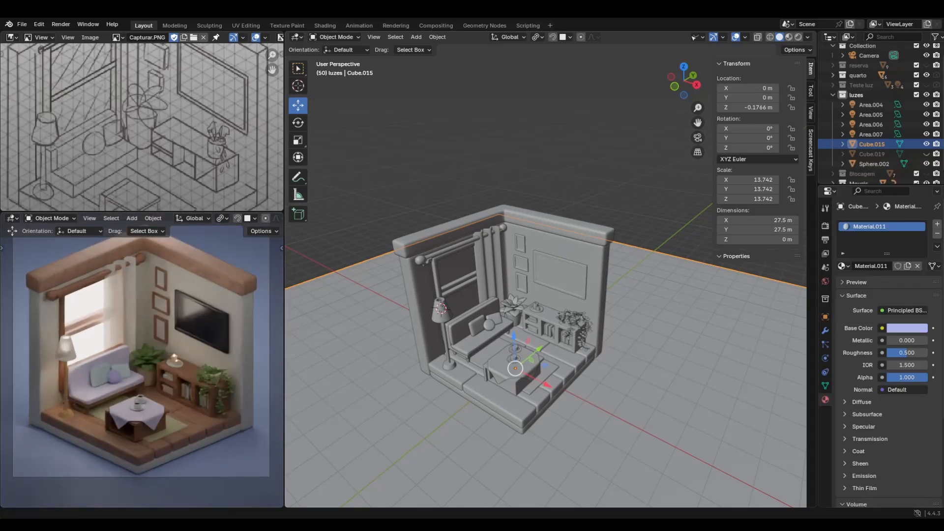
pyautogui.click(908, 328)
pyautogui.click(886, 206)
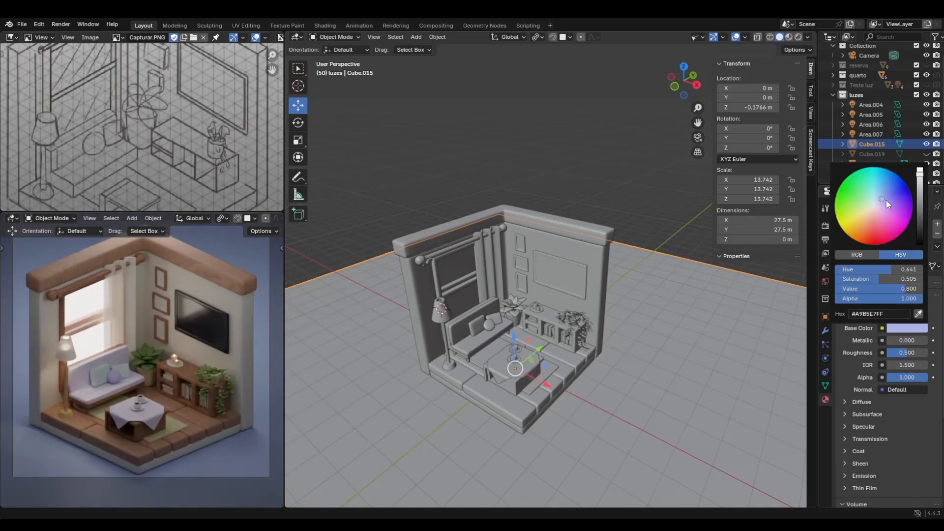
pyautogui.click(886, 198)
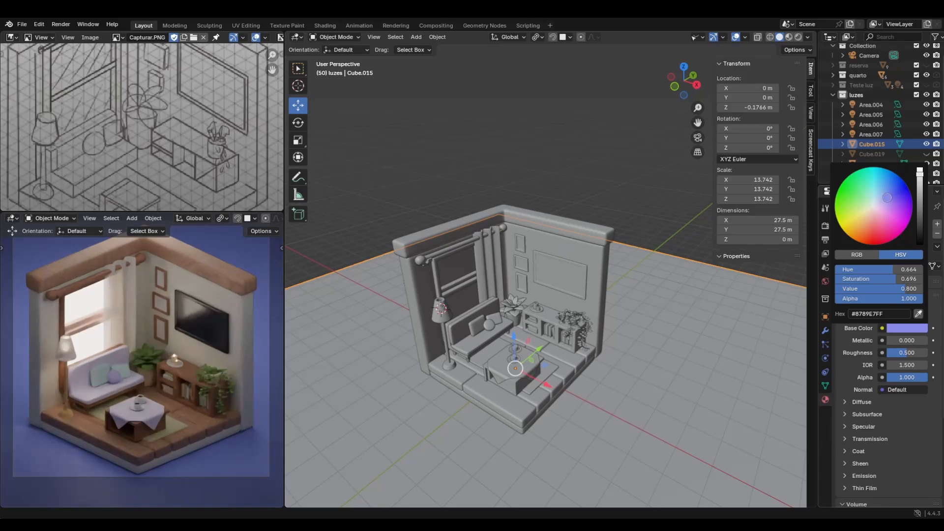
# Change the emission colour of the plane behind the window to a light blue
pyautogui.click(450, 299)
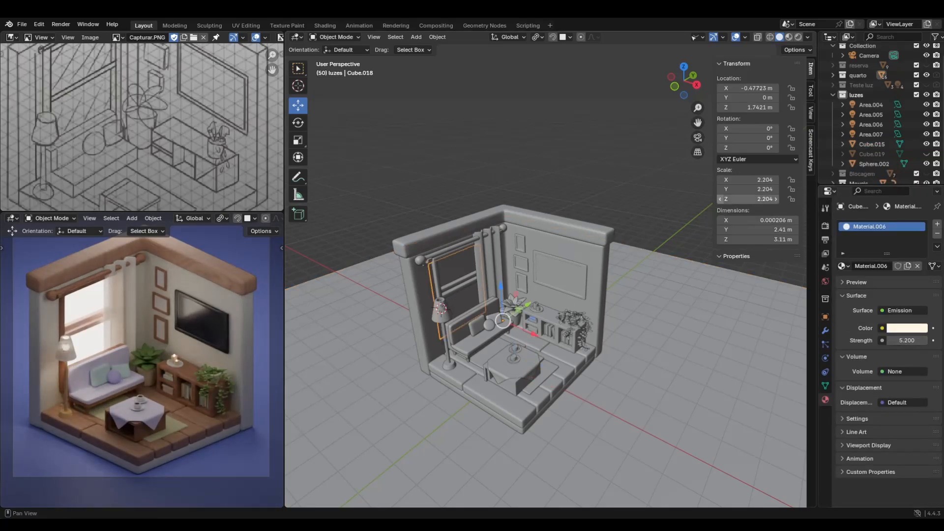
pyautogui.click(908, 329)
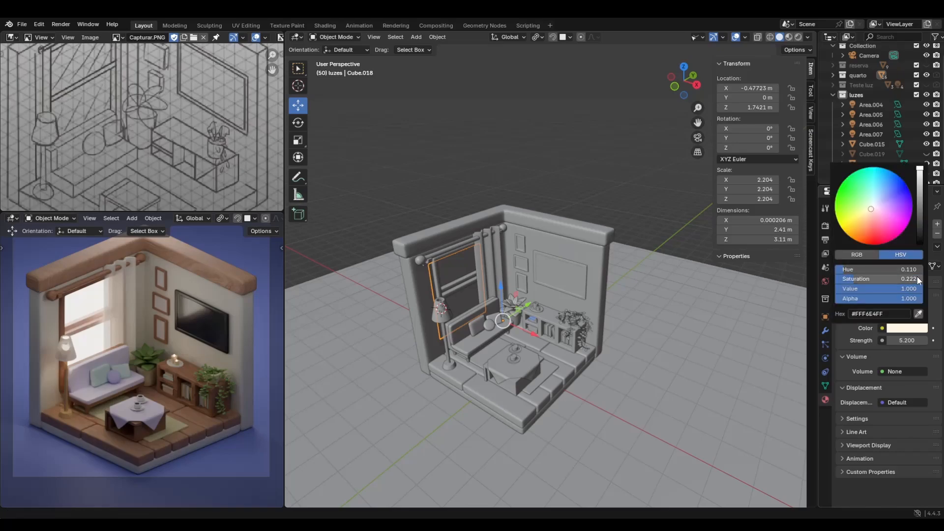
pyautogui.moveTo(878, 204); pyautogui.dragTo(886, 196)
# Try deleting the window's emission plane and the block behind the wall, and undo both deletions
pyautogui.press('Delete')
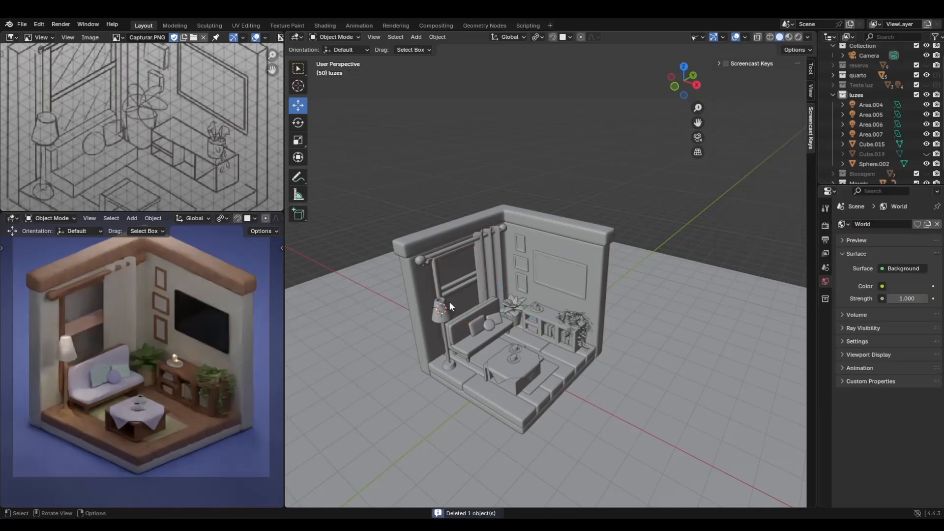
pyautogui.moveTo(388, 302); pyautogui.dragTo(441, 289, button='middle')
pyautogui.click(491, 352)
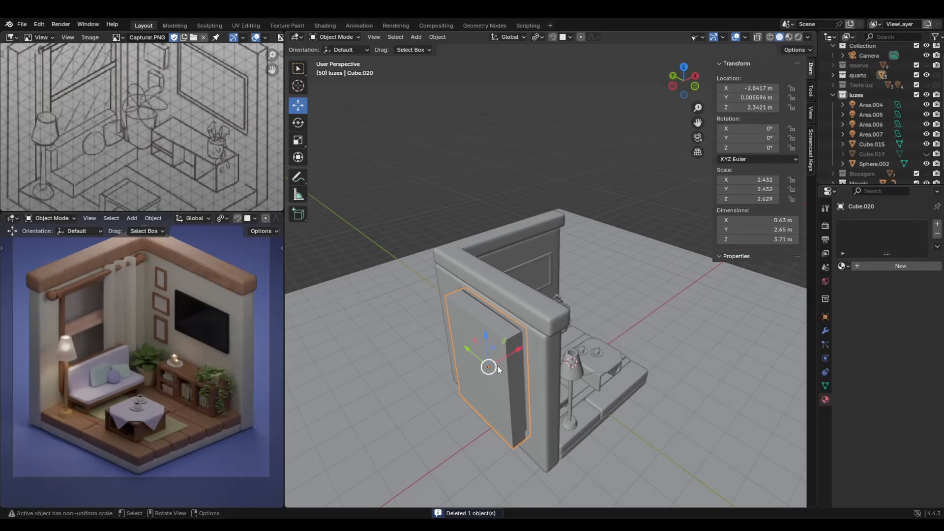
pyautogui.press('Delete')
pyautogui.moveTo(623, 358); pyautogui.dragTo(455, 272, button='middle')
pyautogui.hotkey('ctrl', 'z')
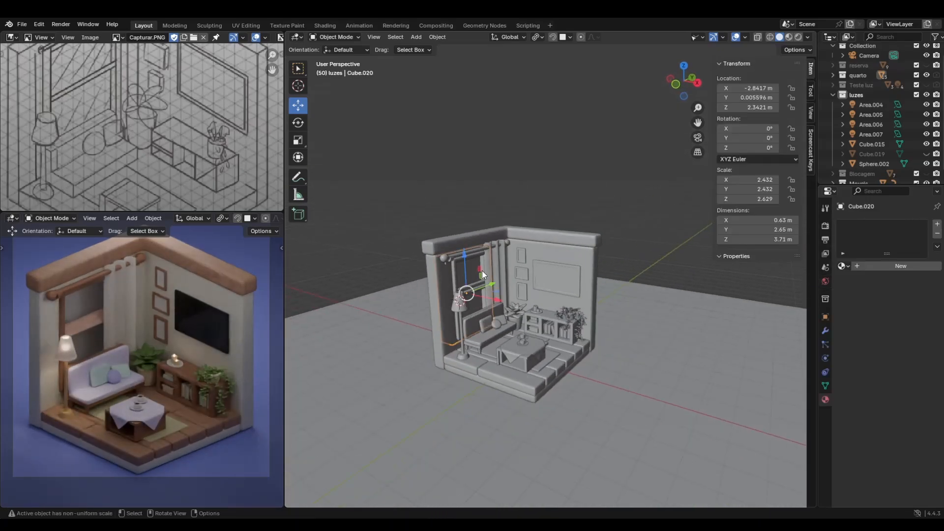
pyautogui.hotkey('ctrl', 'z')
pyautogui.hotkey('ctrl', 'z')
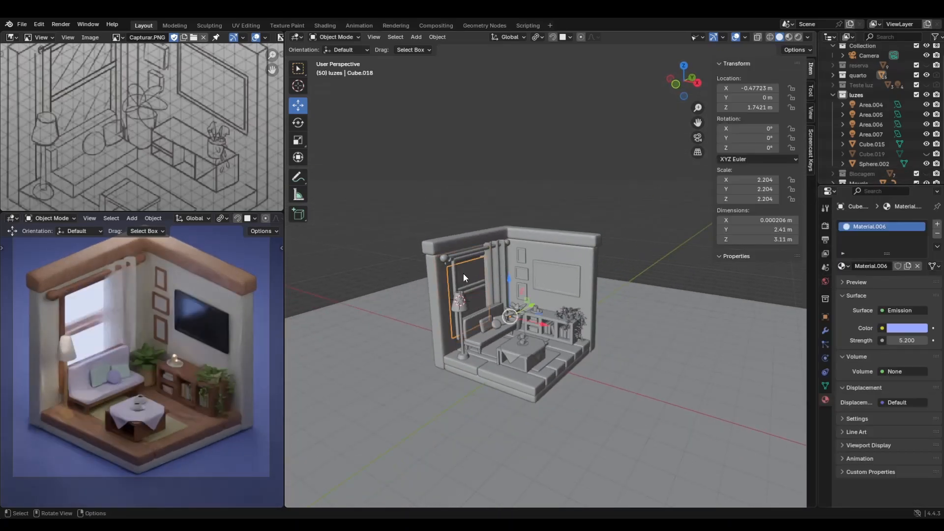
# Hide the window's emission plane Cube.018 and the block Cube.020 in the quarto collection
pyautogui.scroll(2, 881, 153)
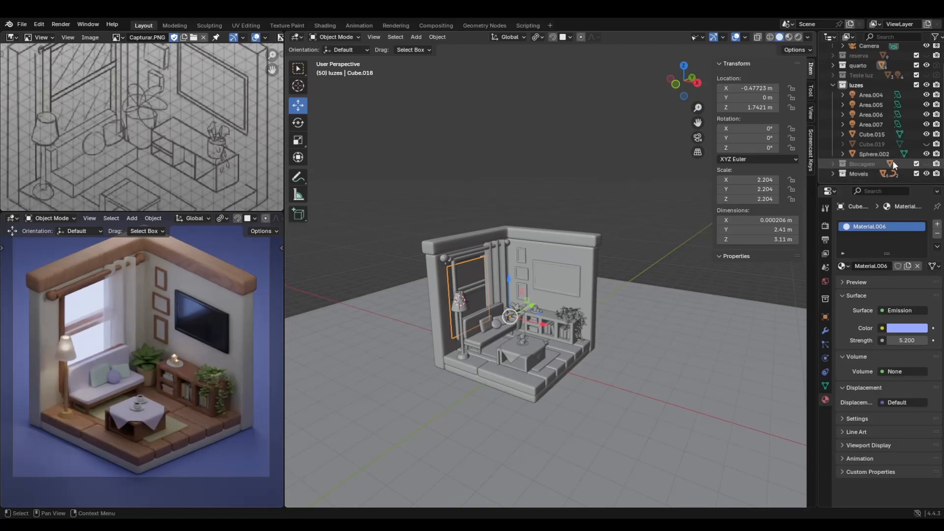
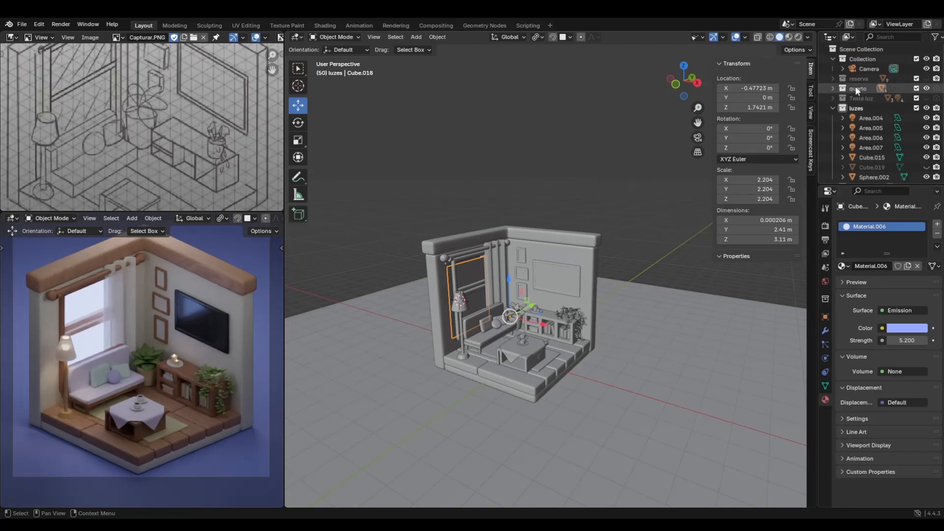
pyautogui.click(834, 89)
pyautogui.scroll(-3, 886, 123)
pyautogui.click(927, 119)
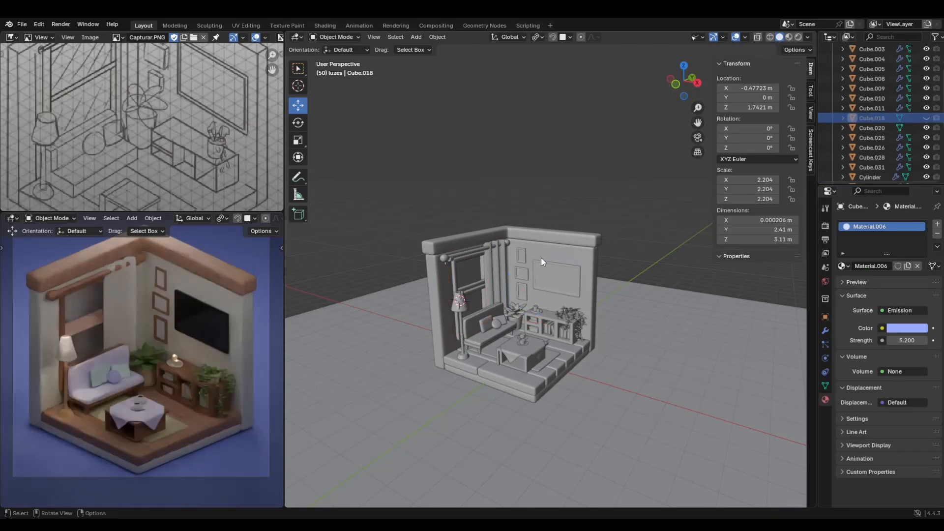
pyautogui.click(471, 275)
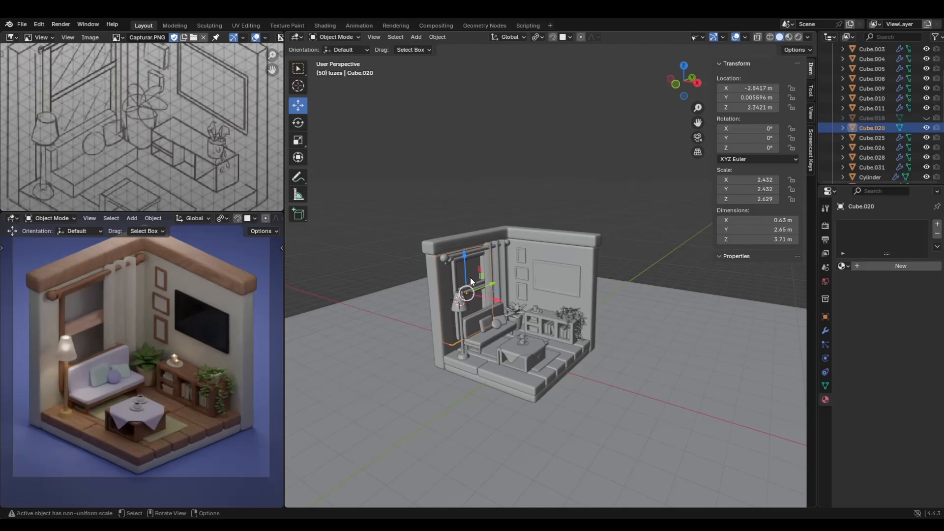
pyautogui.click(927, 129)
pyautogui.scroll(4, 906, 153)
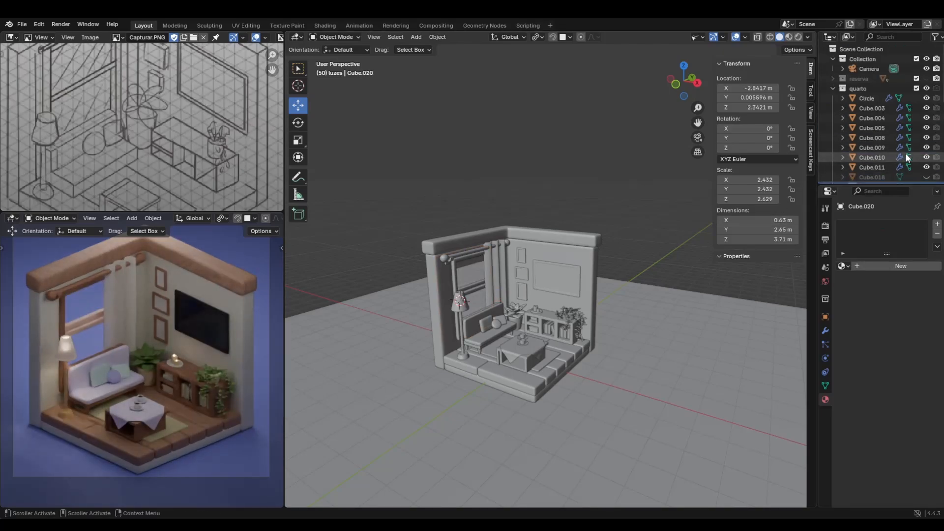
pyautogui.click(833, 89)
pyautogui.scroll(3, 470, 256)
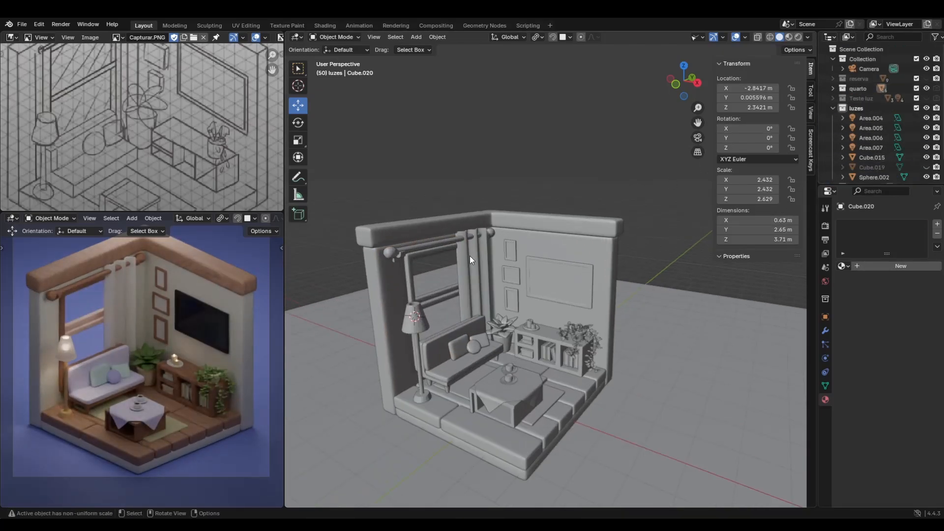
# Make the Light object type visible in the viewport so the scene's area lights are displayed
pyautogui.scroll(-3, 492, 276)
pyautogui.moveTo(675, 213); pyautogui.dragTo(673, 244, button='middle')
pyautogui.click(703, 39)
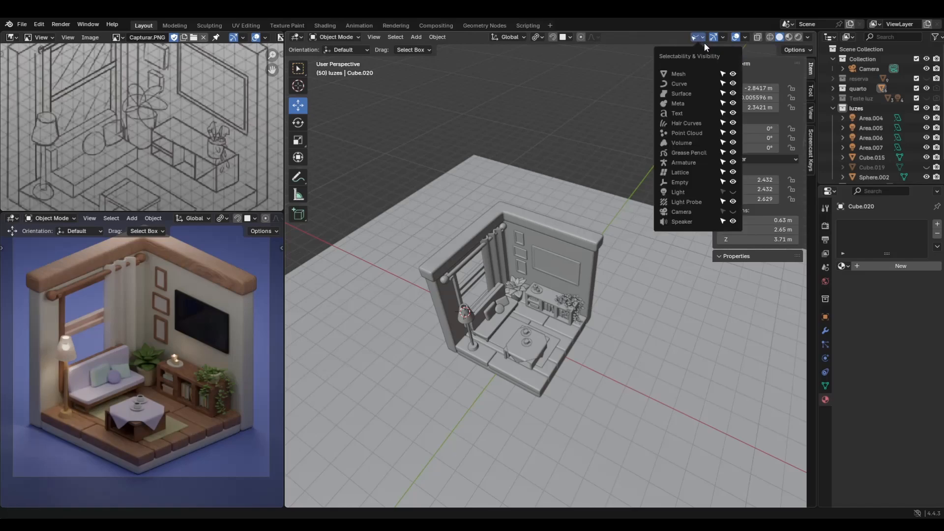
pyautogui.click(698, 38)
pyautogui.click(732, 192)
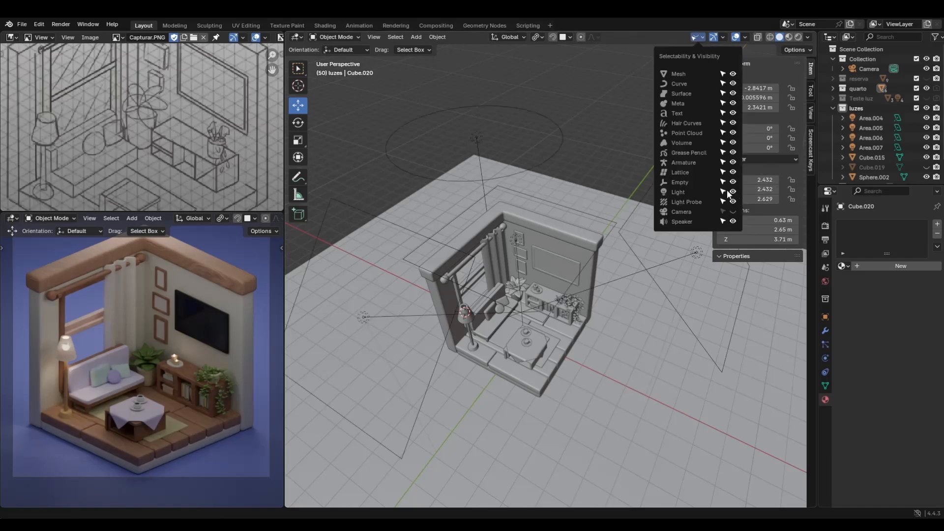
pyautogui.click(723, 38)
pyautogui.click(703, 38)
pyautogui.click(723, 192)
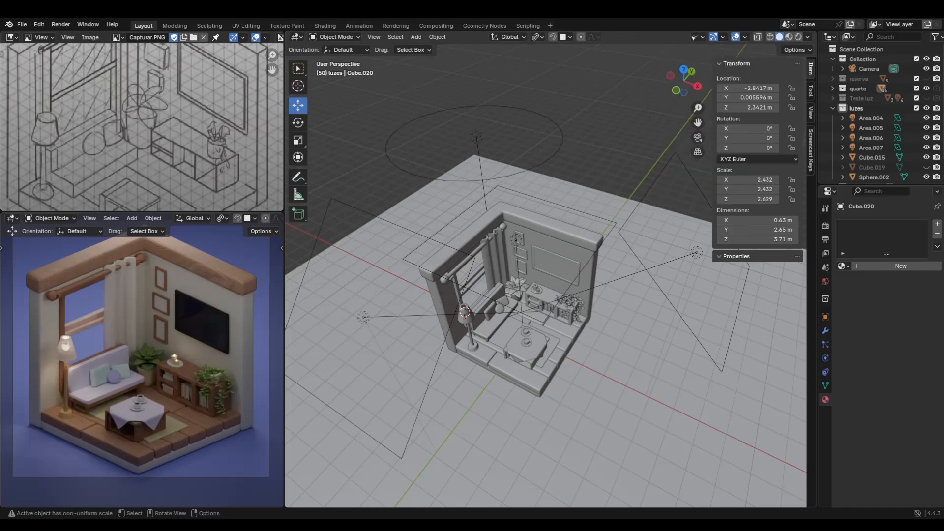
# Change the base colour of the candle holder's PORTA_VELA material on the sideboard to a light peach (#E7C8AB)
pyautogui.click(477, 137)
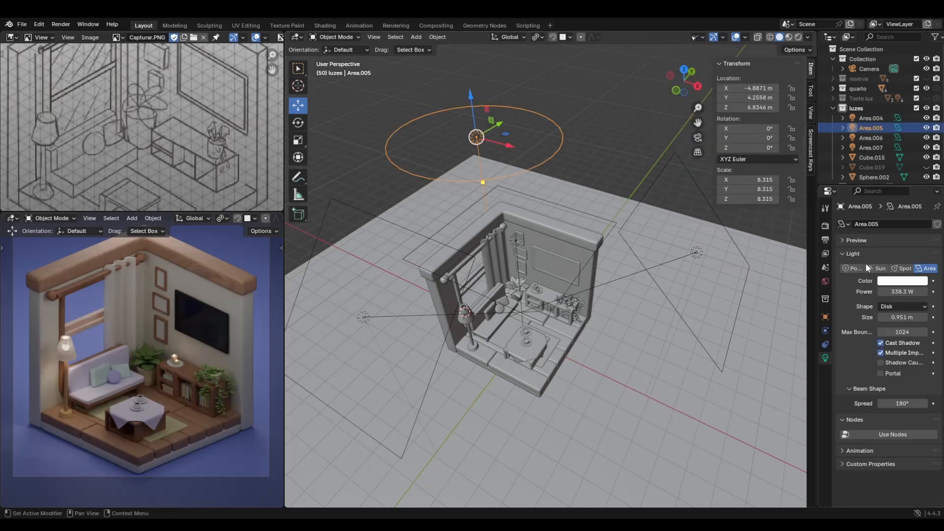
pyautogui.moveTo(467, 248); pyautogui.dragTo(443, 231, button='middle')
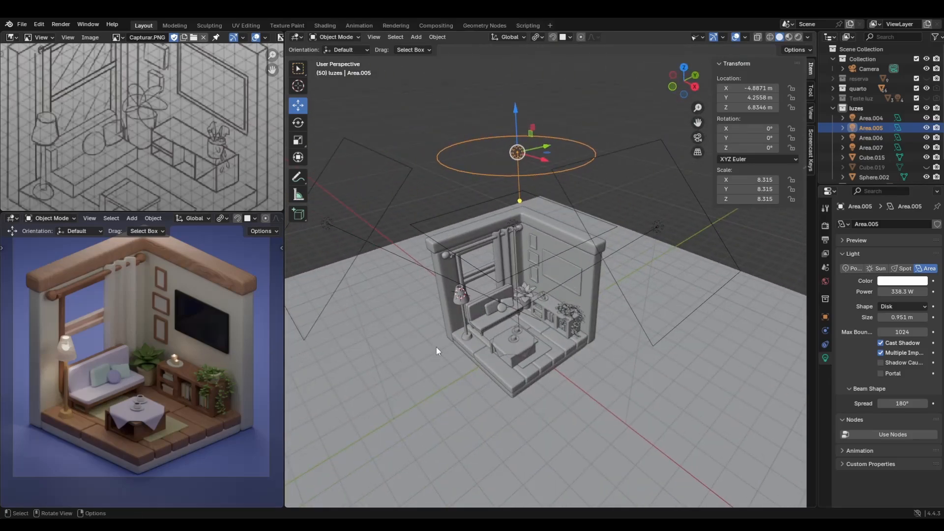
pyautogui.scroll(6, 458, 346)
pyautogui.click(541, 326)
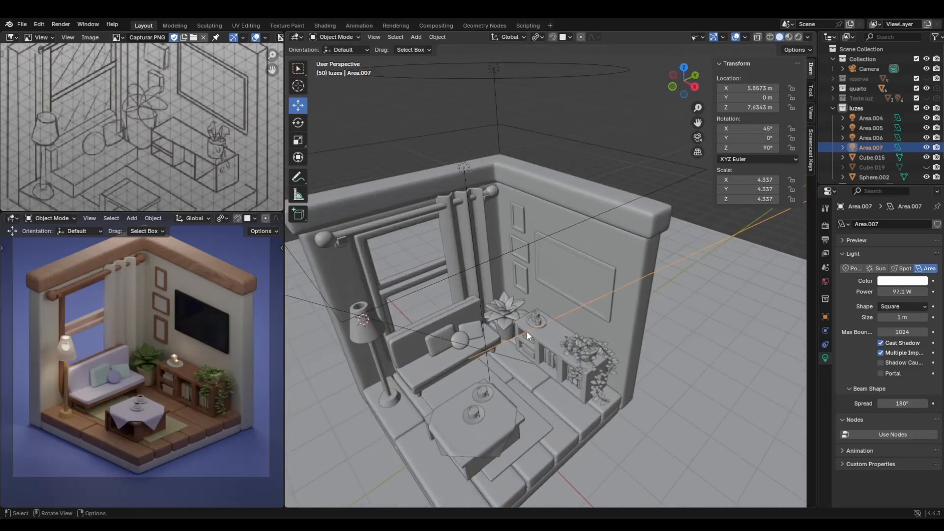
pyautogui.click(528, 320)
pyautogui.click(904, 328)
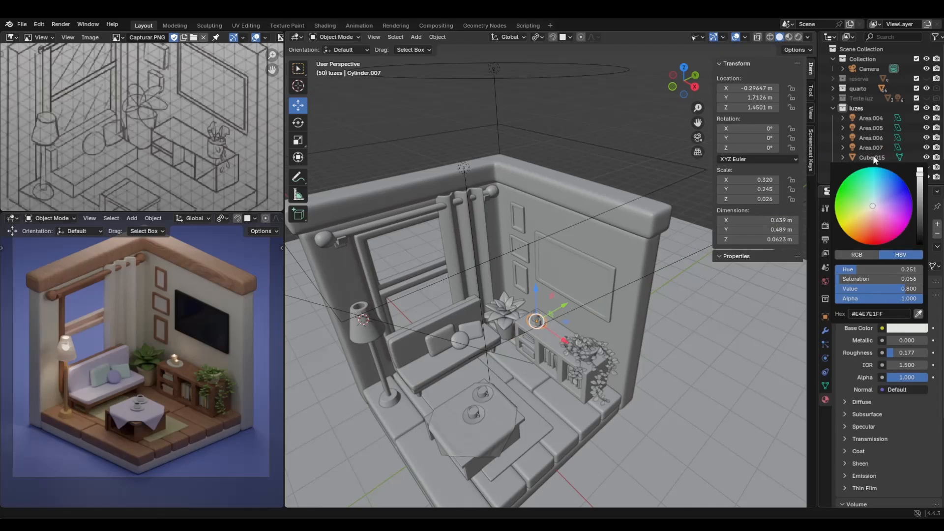
pyautogui.moveTo(873, 206); pyautogui.dragTo(868, 213)
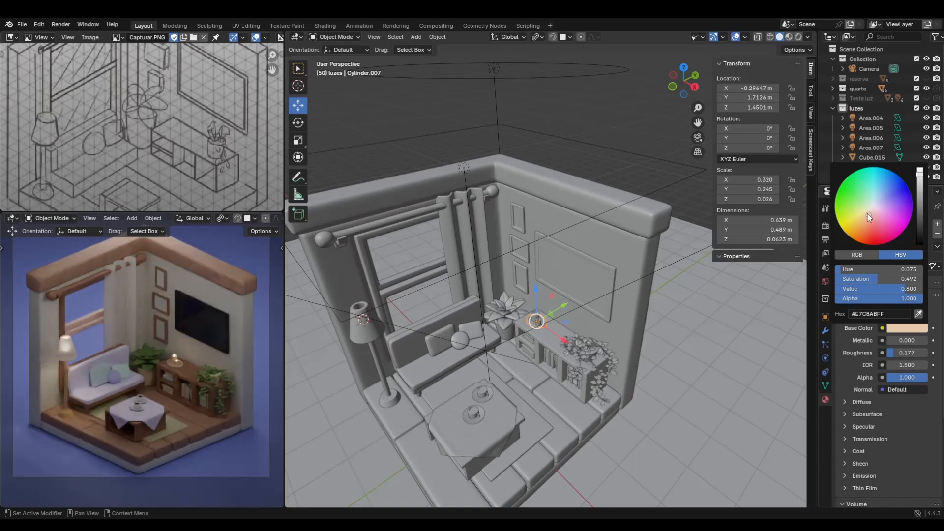
# Set the power of the overhead area light Area.004 to 45.3 W and hide that light
pyautogui.scroll(-3, 384, 196)
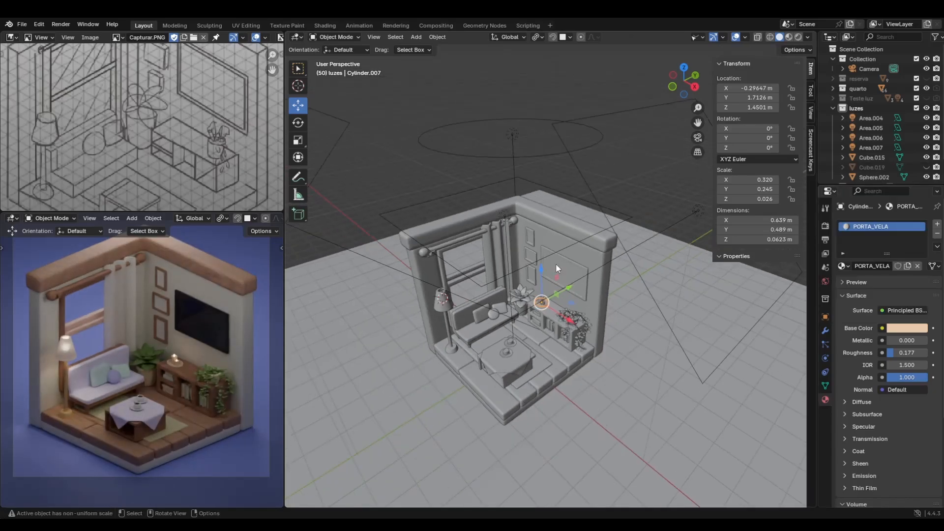
pyautogui.moveTo(522, 169); pyautogui.dragTo(532, 206, button='middle')
pyautogui.click(507, 241)
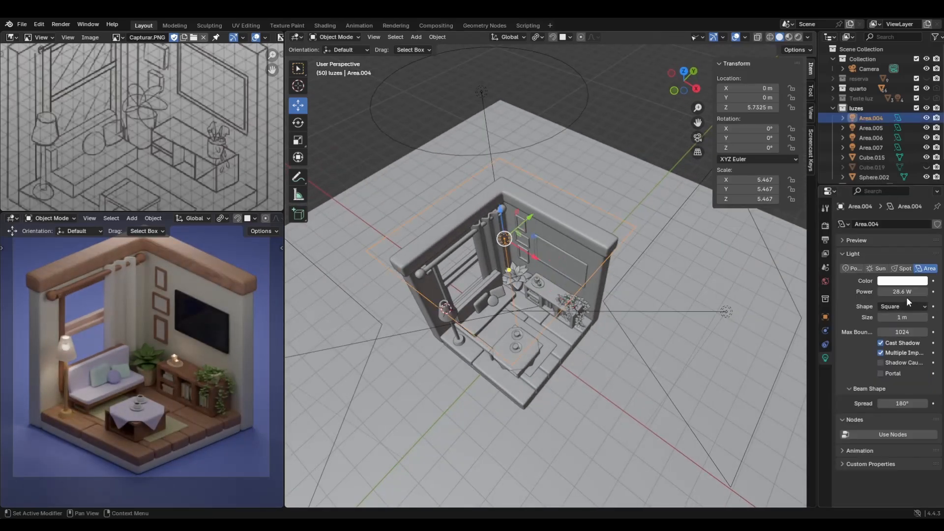
pyautogui.moveTo(903, 291); pyautogui.dragTo(915, 292)
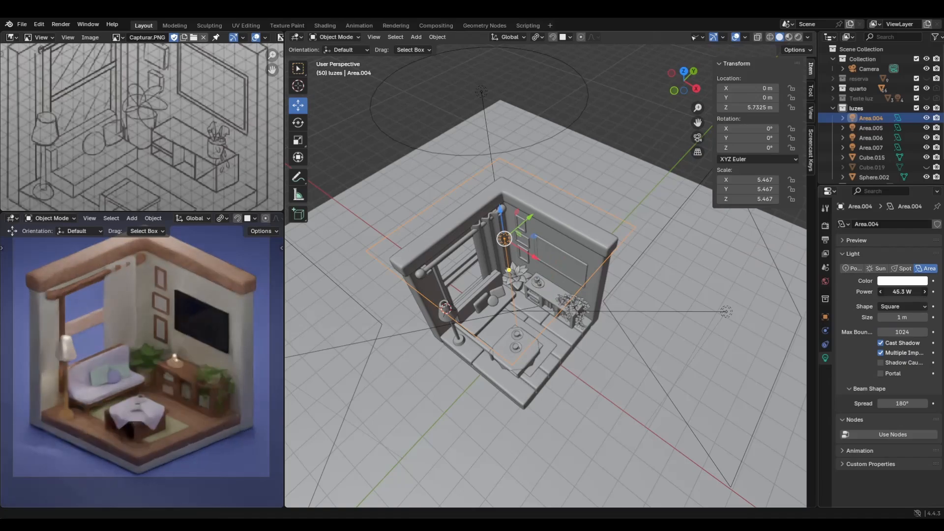
pyautogui.click(927, 118)
pyautogui.click(927, 118)
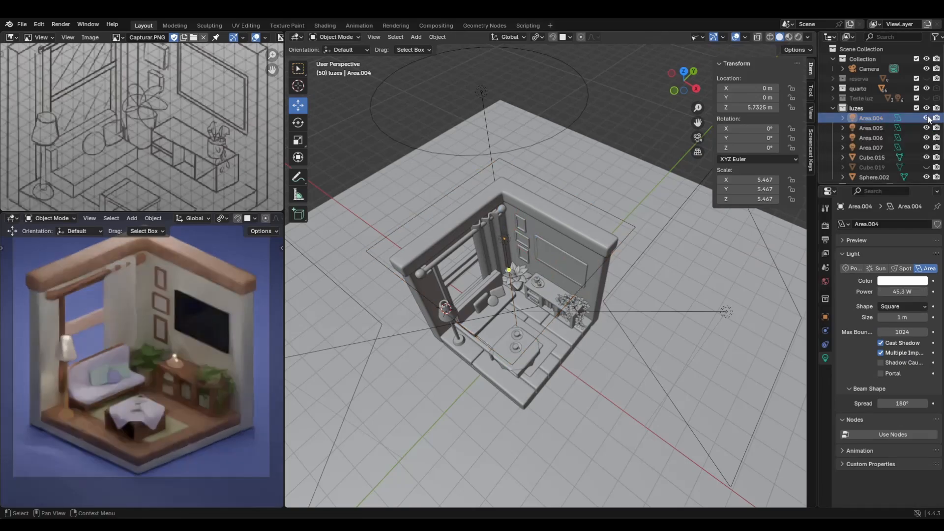
pyautogui.click(928, 118)
# Tint the large disk light Area.005 pale lavender (#DAD5FF) and set its power to 389.7 W
pyautogui.moveTo(471, 267); pyautogui.dragTo(478, 231, button='middle')
pyautogui.click(355, 165)
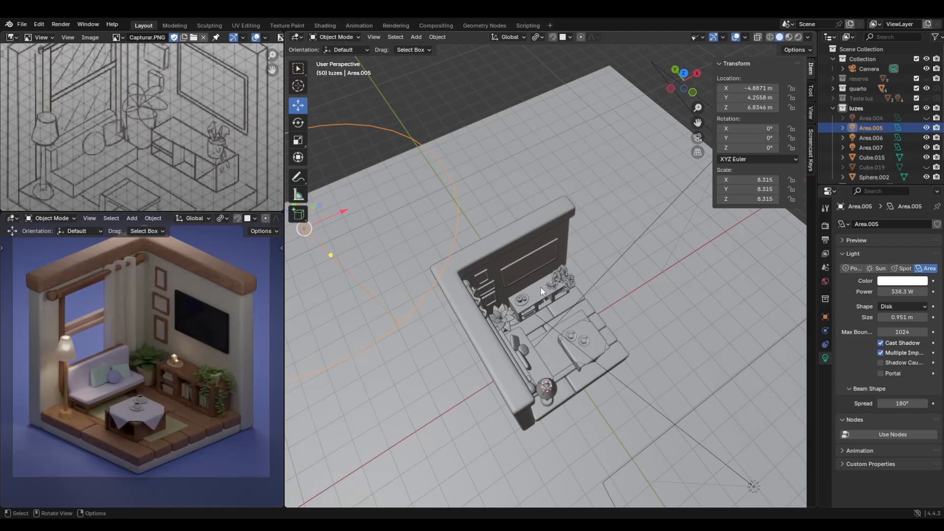
pyautogui.scroll(-1, 151, 296)
pyautogui.moveTo(364, 300); pyautogui.dragTo(523, 282, button='middle')
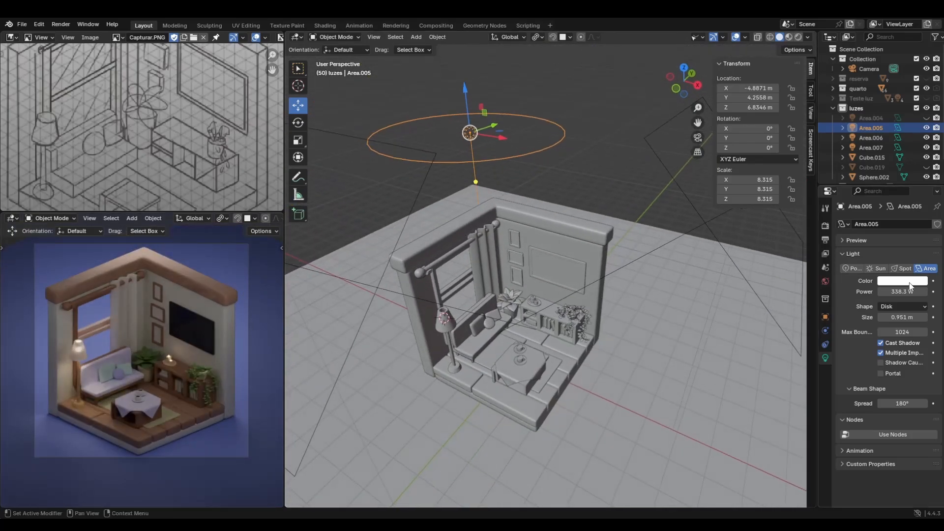
pyautogui.click(909, 284)
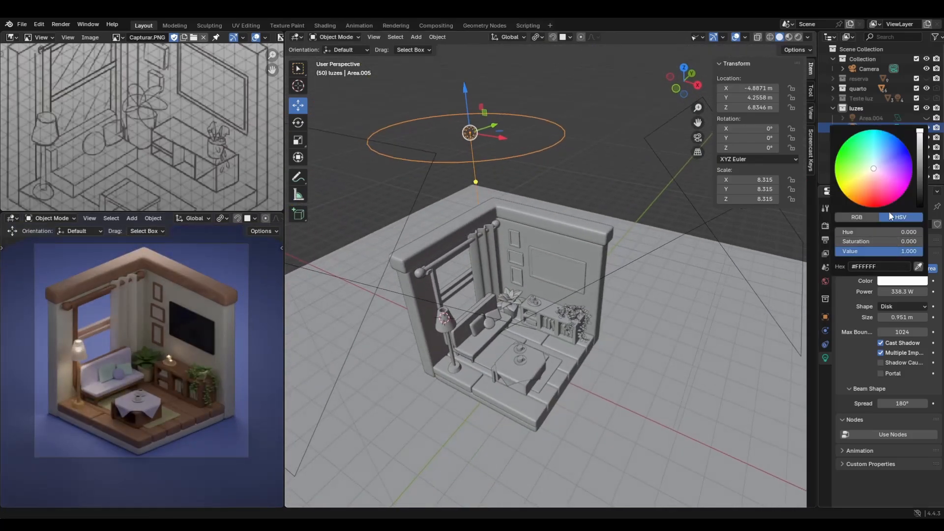
pyautogui.click(880, 166)
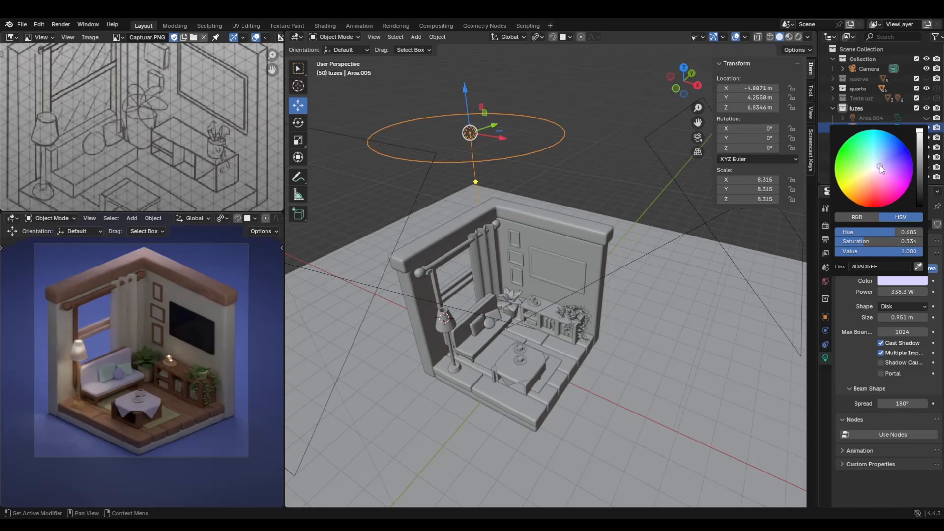
pyautogui.moveTo(617, 140); pyautogui.dragTo(628, 168, button='middle')
pyautogui.scroll(-1, 628, 168)
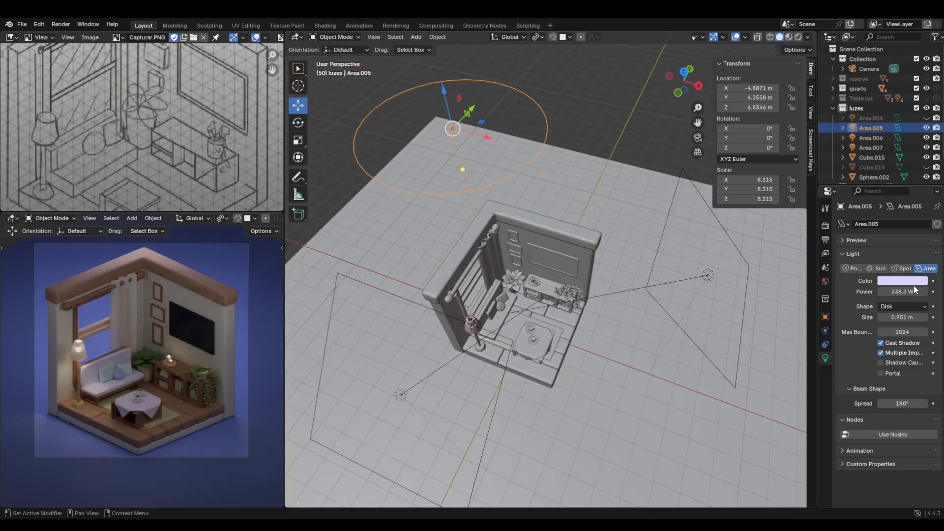
pyautogui.moveTo(915, 291)
pyautogui.mouseDown()
pyautogui.moveTo(933, 291)
pyautogui.moveTo(903, 292)
pyautogui.mouseUp()
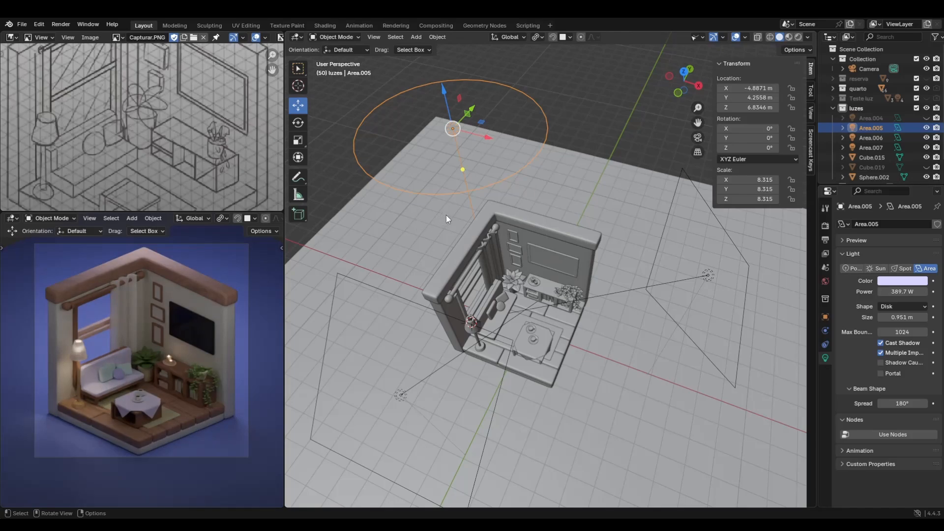
# Lower and shrink the disk light Area.005 to a height of 3.8444 m and a scale of 5.449, with 296.5 W power
pyautogui.moveTo(444, 90); pyautogui.dragTo(454, 149)
pyautogui.press('s')
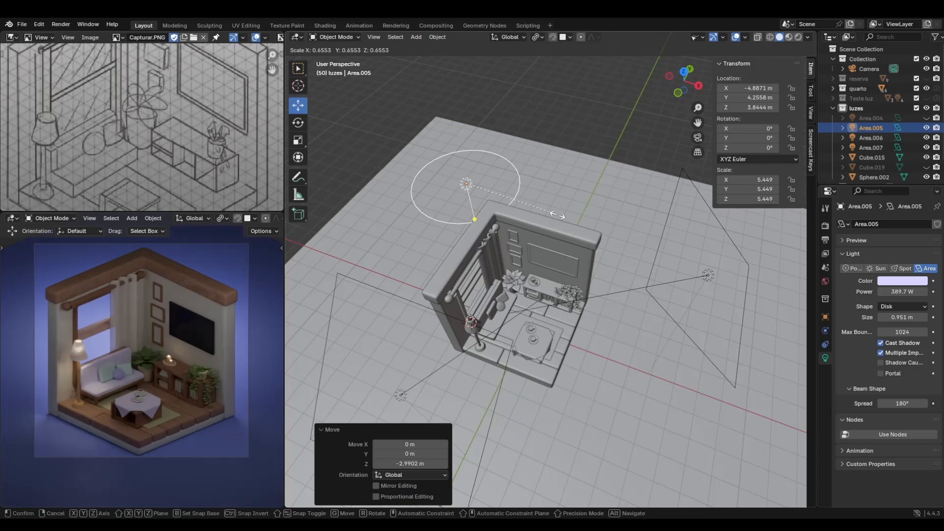
pyautogui.click(558, 215)
pyautogui.moveTo(903, 292); pyautogui.dragTo(884, 291)
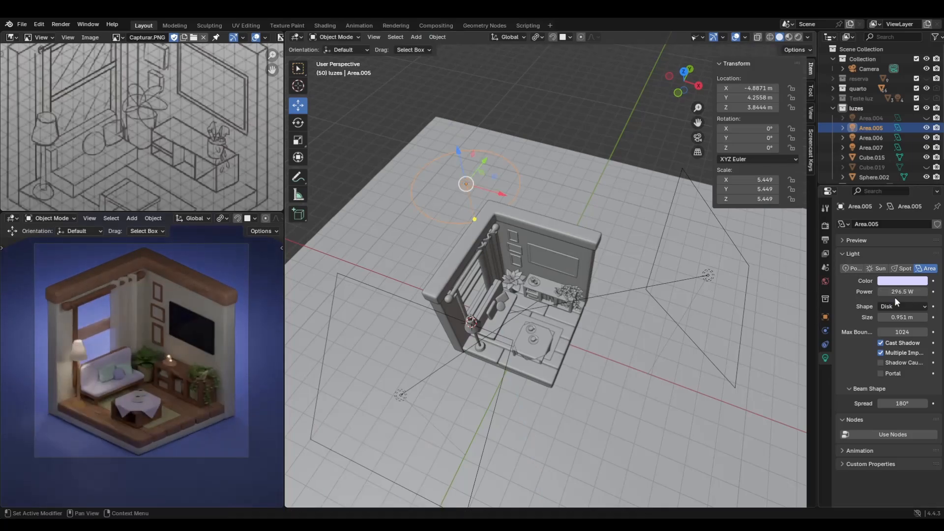
# Change the ground plane's base colour to a lighter blue-violet (#9E9BE7)
pyautogui.click(616, 361)
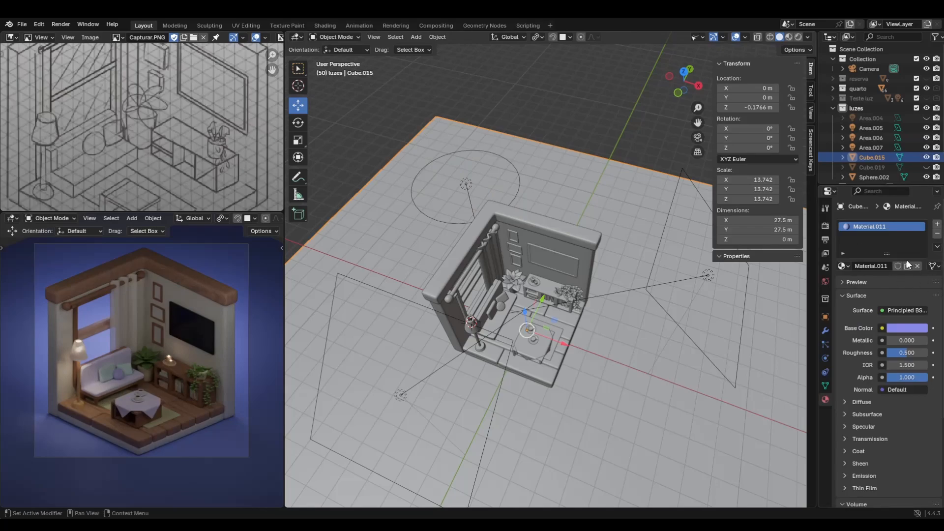
pyautogui.click(907, 328)
pyautogui.click(886, 200)
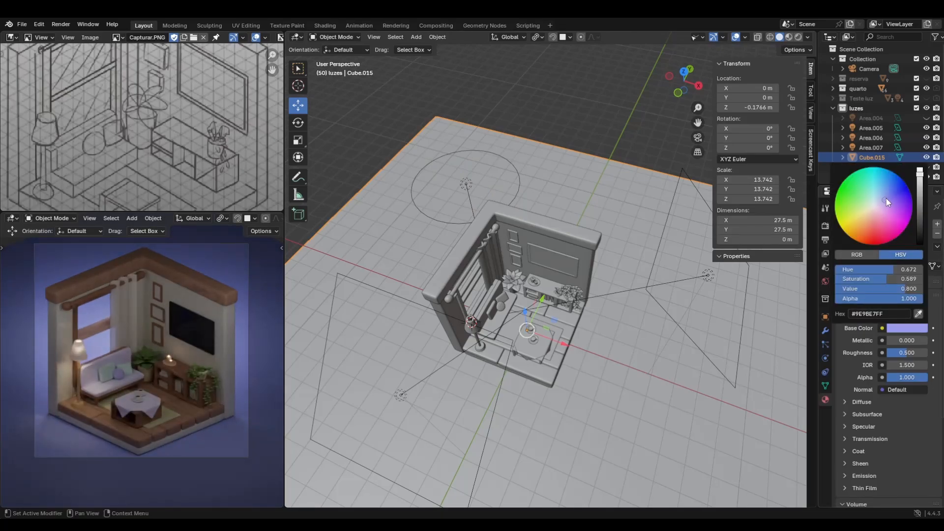
# Raise the disk light Area.005 to a height of 6.2622 m and enlarge it to a scale of 7.165
pyautogui.click(465, 184)
pyautogui.moveTo(466, 184); pyautogui.dragTo(436, 196)
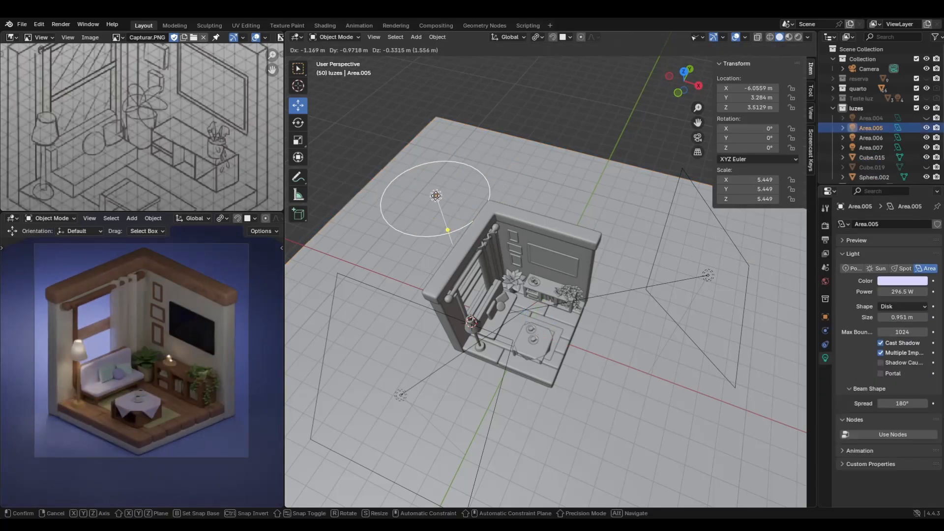
pyautogui.rightClick(436, 195)
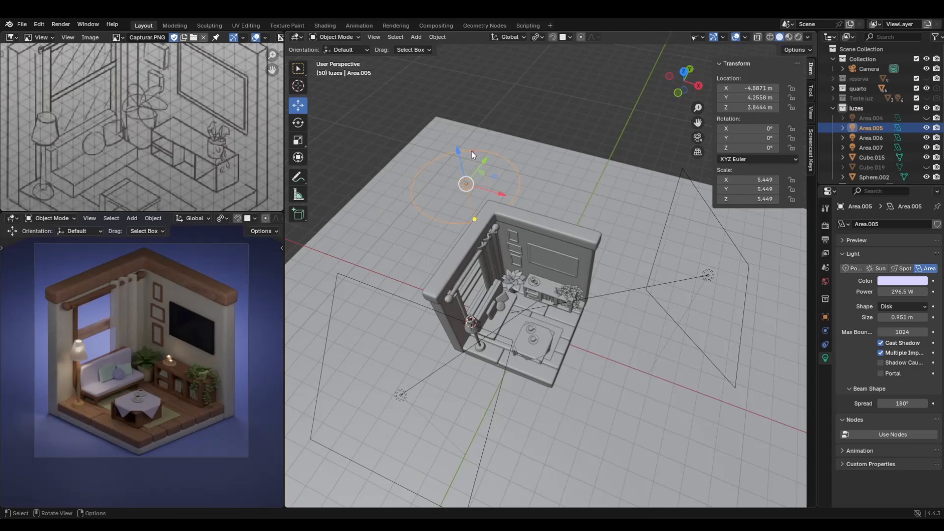
pyautogui.moveTo(458, 150); pyautogui.dragTo(458, 102)
pyautogui.moveTo(492, 207); pyautogui.dragTo(521, 170, button='middle')
pyautogui.press('s')
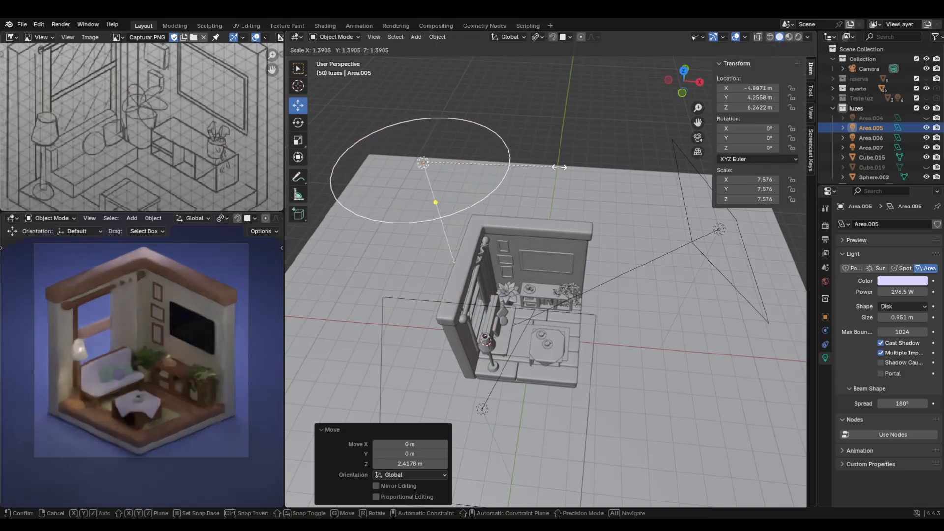
pyautogui.click(552, 166)
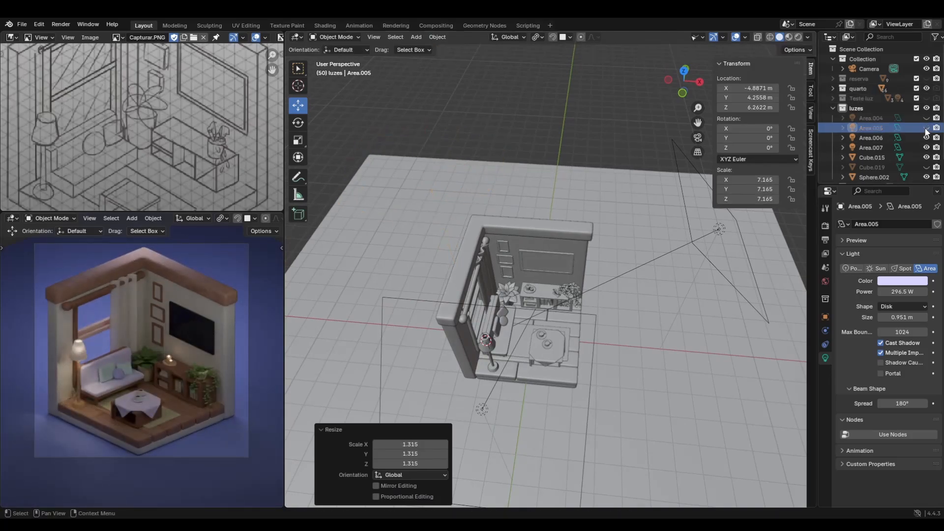
# Enlarge the disk light Area.005 to a scale of 9.720 and set its disk size to 0.943 m
pyautogui.moveTo(470, 247); pyautogui.dragTo(456, 197, button='middle')
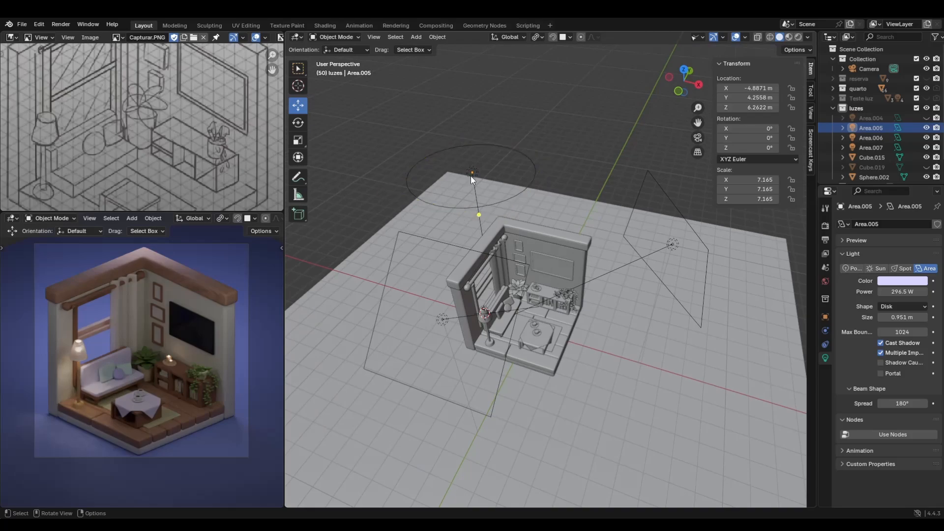
pyautogui.press('s')
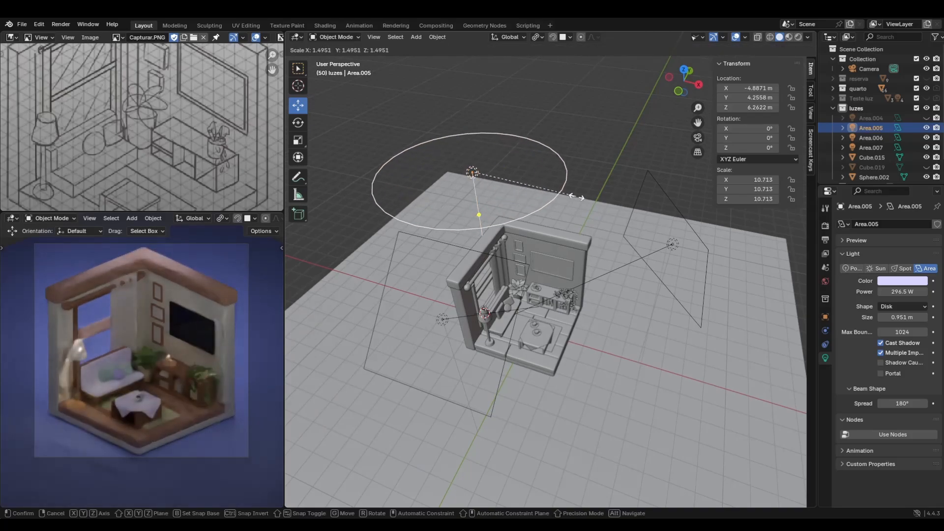
pyautogui.click(567, 196)
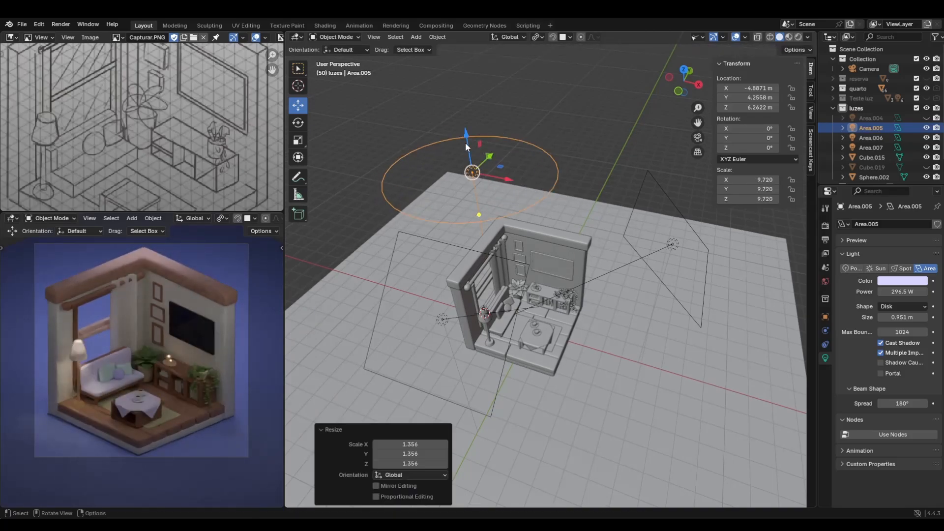
pyautogui.moveTo(494, 140); pyautogui.dragTo(495, 142)
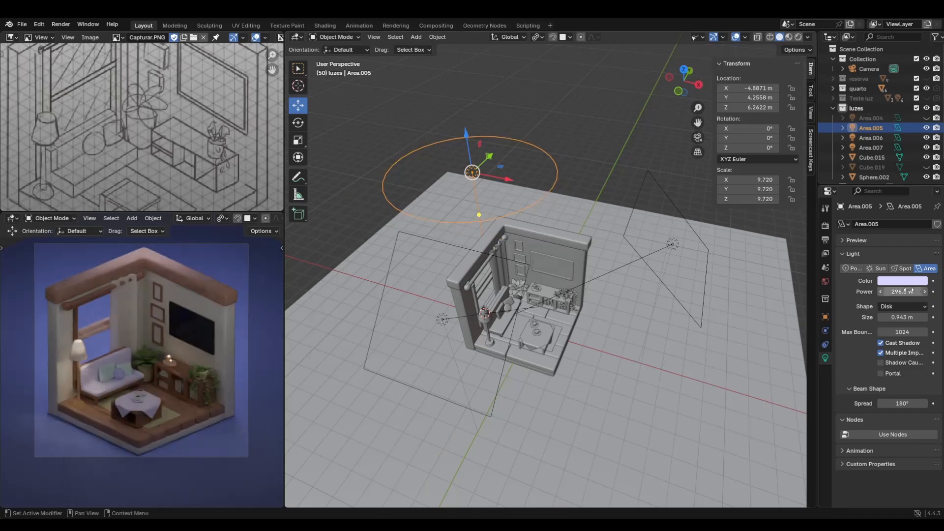
# Set the disk light's power to 285.8 W and scale Area.005 down to 7.703
pyautogui.moveTo(903, 292); pyautogui.dragTo(896, 292)
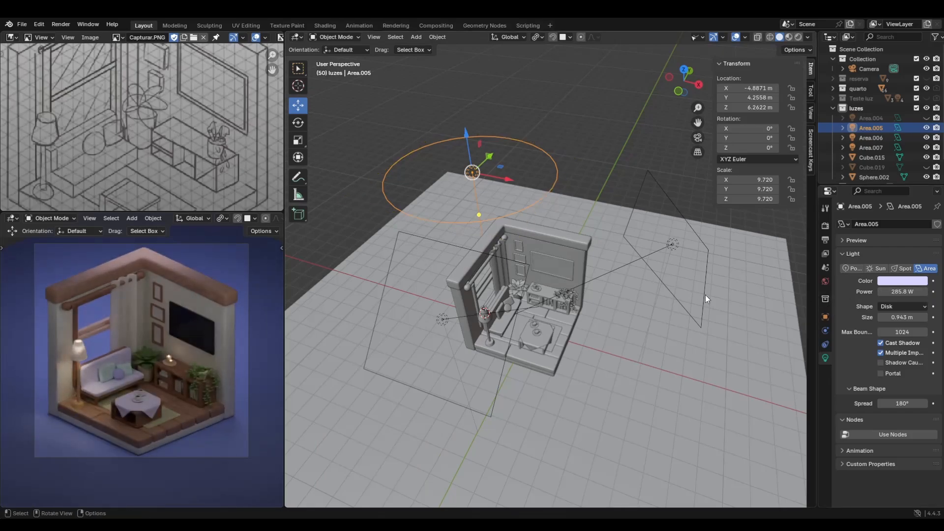
pyautogui.moveTo(612, 208); pyautogui.dragTo(595, 199, button='middle')
pyautogui.press('s')
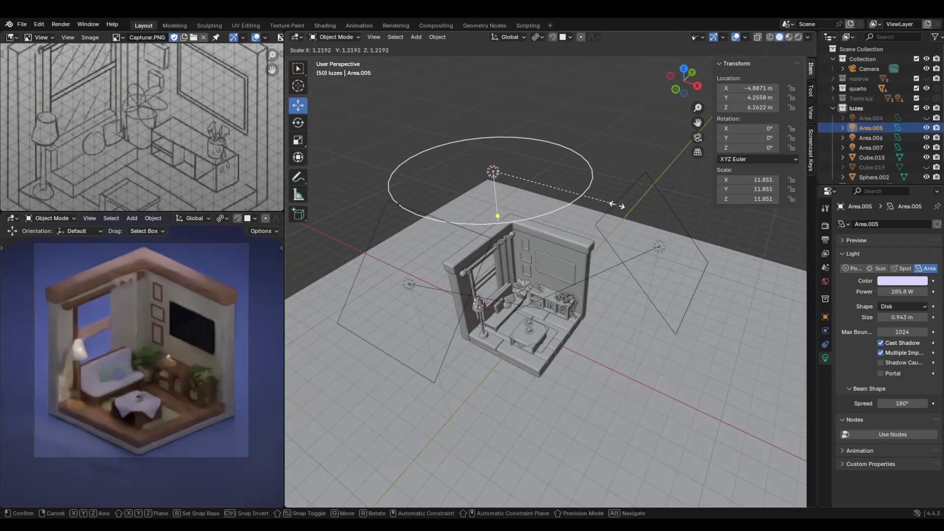
pyautogui.click(566, 200)
# Duplicate the disk light Area.005 to a spot outside the window wall and scale the copy down to 4.022
pyautogui.hotkey('shift', 'd')
pyautogui.click(374, 254)
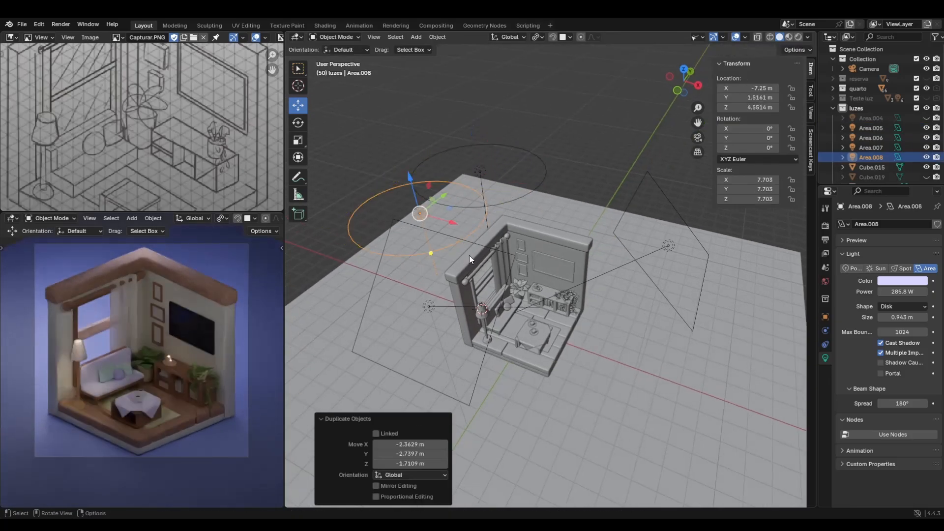
pyautogui.press('s')
pyautogui.click(444, 238)
# Lower the duplicated disk light and move it along the outside of the window wall to about X -5.02, Y 3.19, Z 3.41 m
pyautogui.moveTo(409, 176); pyautogui.dragTo(410, 205)
pyautogui.press('g')
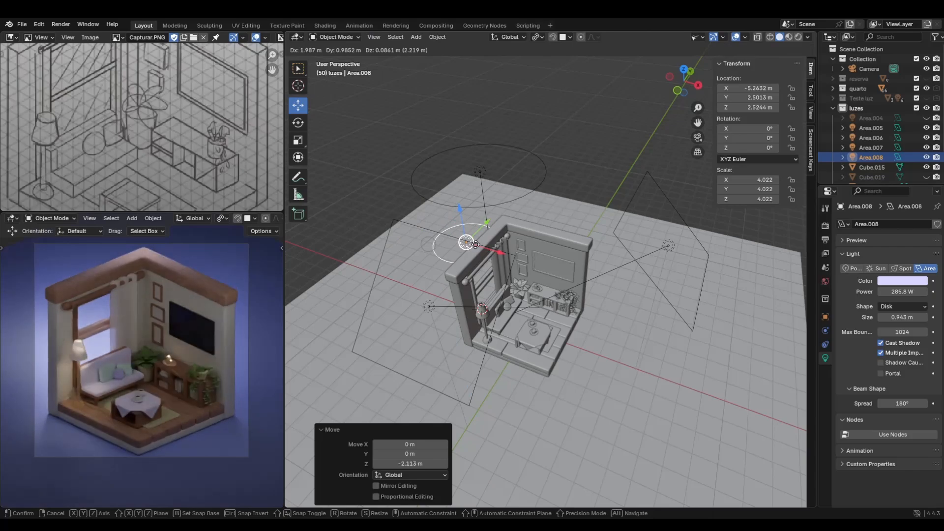
pyautogui.click(475, 244)
pyautogui.moveTo(477, 244); pyautogui.dragTo(568, 274, button='middle')
pyautogui.press('g')
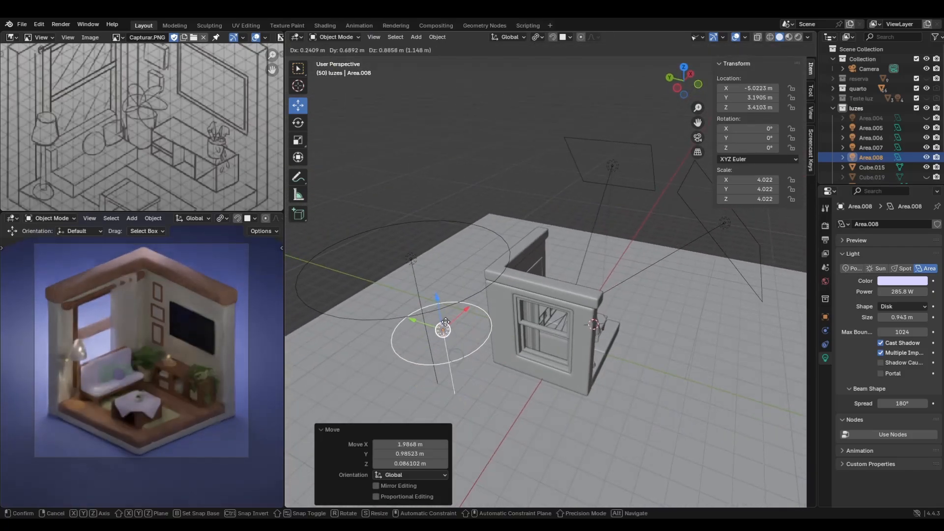
pyautogui.click(447, 324)
# Move the duplicated disk light up and across to the outer corner where the two walls meet
pyautogui.moveTo(448, 323); pyautogui.dragTo(589, 358, button='middle')
pyautogui.press('g')
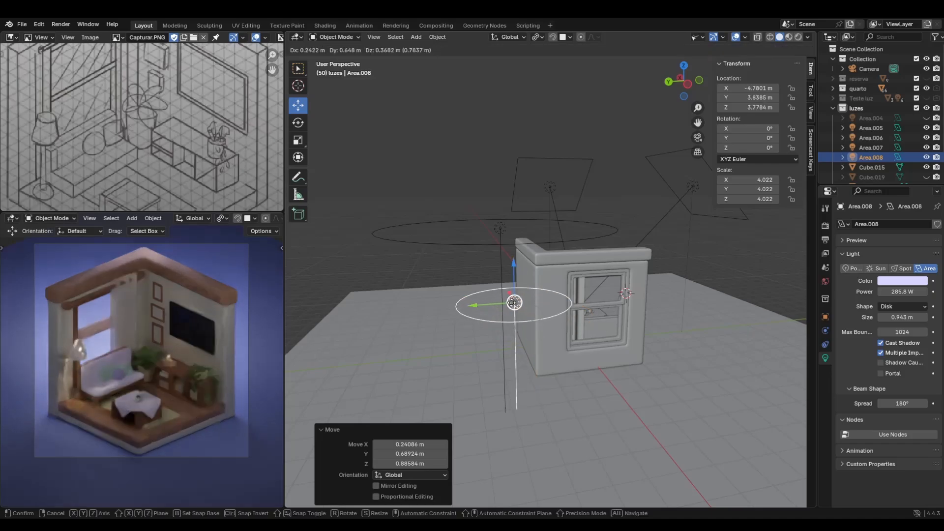
pyautogui.click(507, 295)
pyautogui.moveTo(507, 295); pyautogui.dragTo(598, 374, button='middle')
pyautogui.press('g')
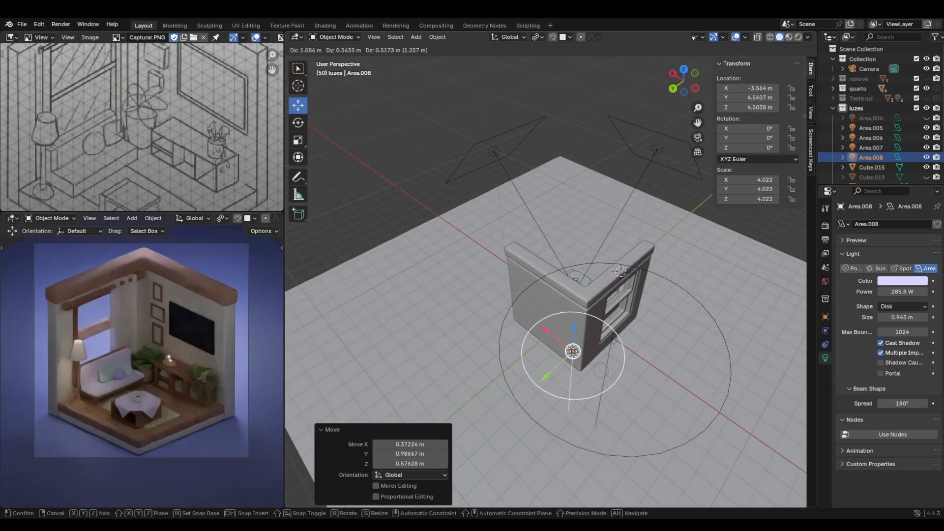
pyautogui.click(657, 357)
# Move the disk light Area.008 outward from the wall corner to about X -4.09, Y 4.28, Z 4.59 m
pyautogui.moveTo(656, 357); pyautogui.dragTo(662, 392, button='middle')
pyautogui.press('g')
pyautogui.click(664, 408)
# Scale the disk light Area.008 to 3.159 and lower its power to 190.8 W
pyautogui.press('s')
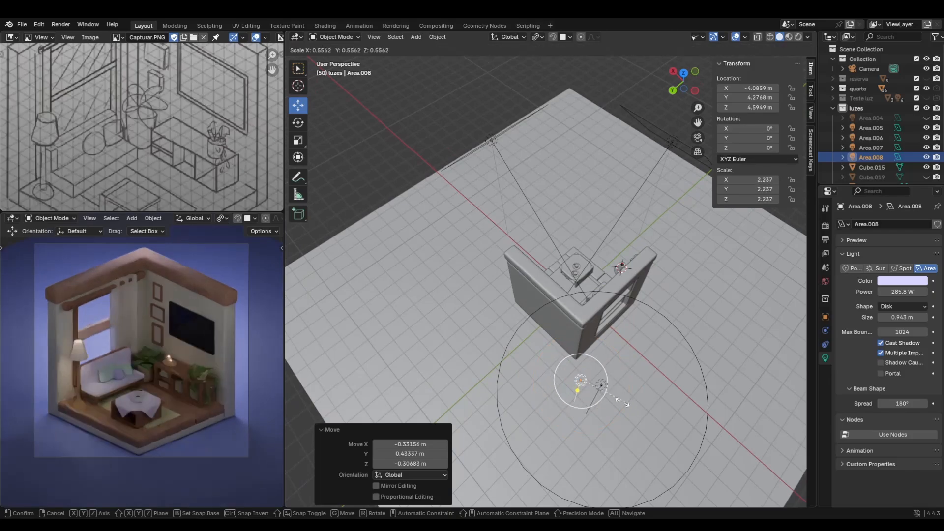
pyautogui.click(647, 403)
pyautogui.moveTo(903, 292)
pyautogui.mouseDown()
pyautogui.moveTo(885, 292)
pyautogui.moveTo(896, 292)
pyautogui.mouseUp()
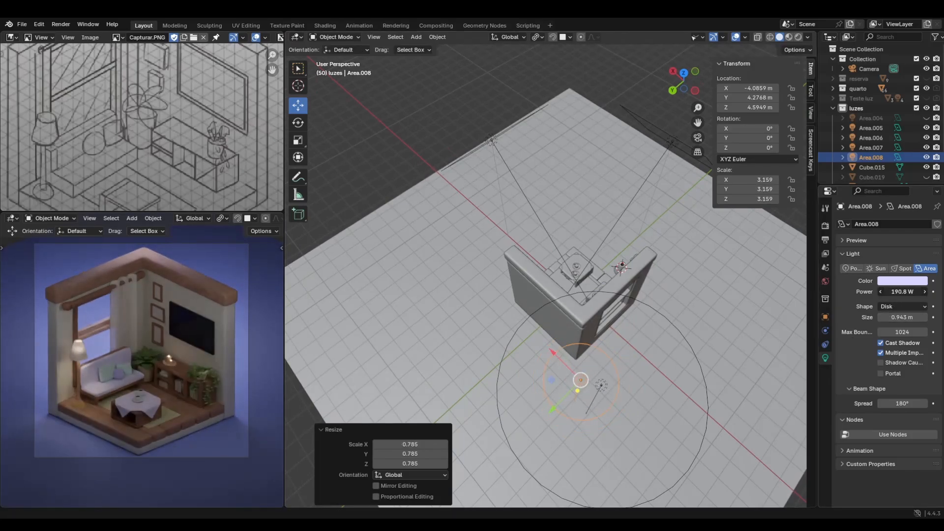
# Scale Area.008 up to 5.276 and move it to about X -4.79, Y 5.05, Z 4.00 m
pyautogui.scroll(-2, 686, 376)
pyautogui.press('s')
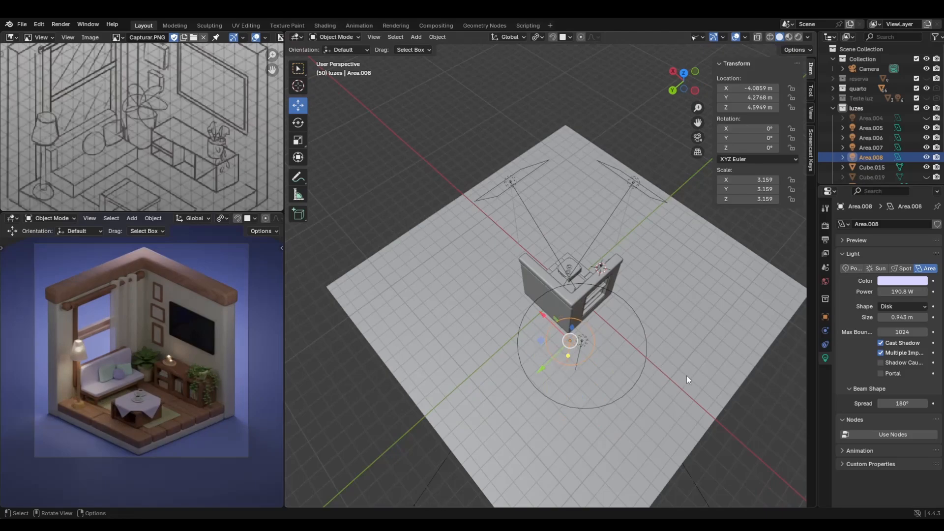
pyautogui.press('g')
pyautogui.click(717, 367)
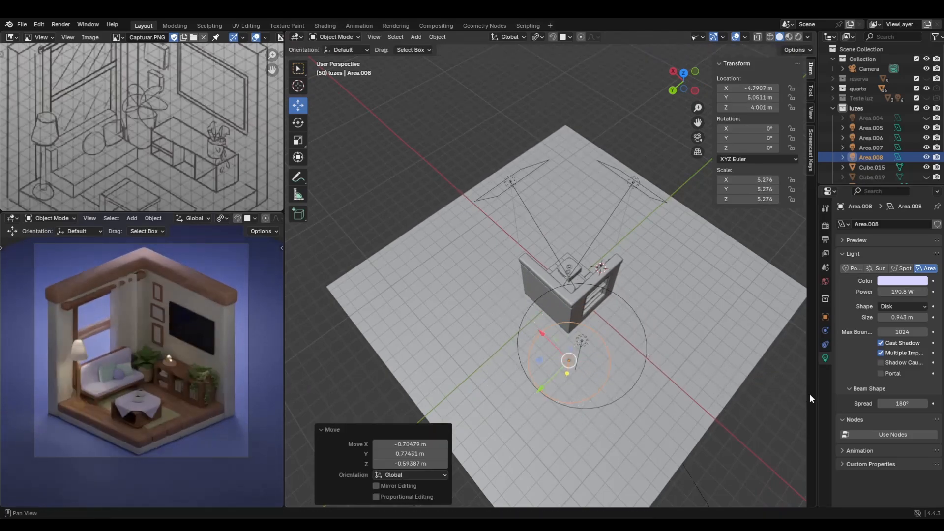
# Set the emission strength of the bulb sphere inside the floor lamp's shade to 347.9 and its colour to #FFF3C4
pyautogui.moveTo(753, 400); pyautogui.dragTo(534, 190, button='middle')
pyautogui.click(534, 194)
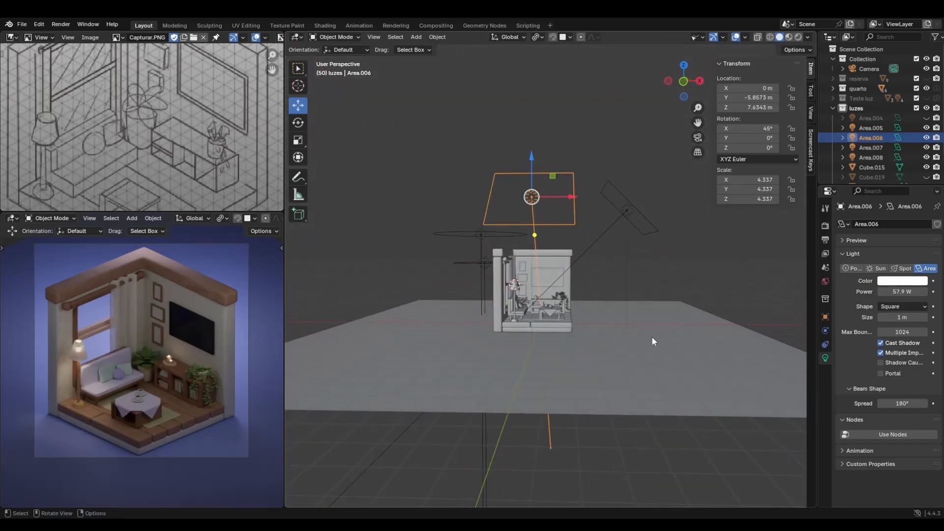
pyautogui.moveTo(653, 340); pyautogui.dragTo(472, 356, button='middle')
pyautogui.scroll(2, 520, 308)
pyautogui.scroll(2, 456, 284)
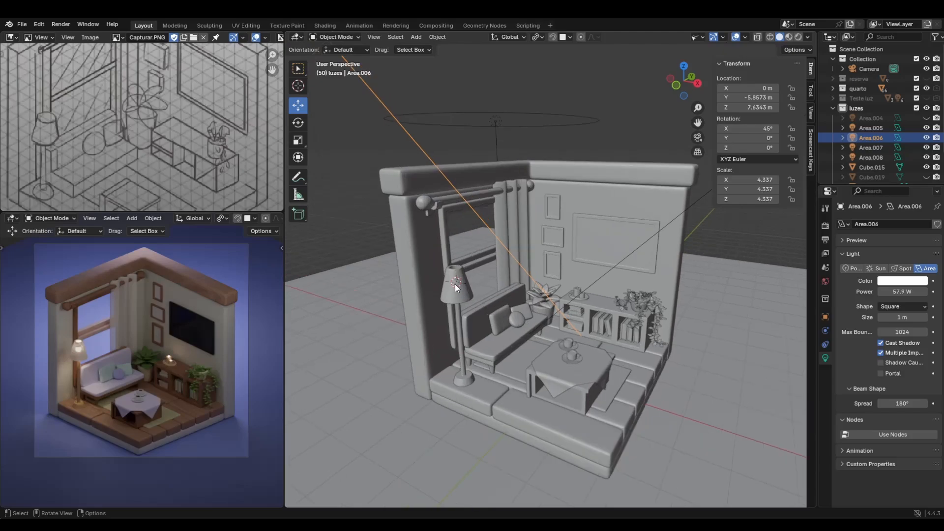
pyautogui.click(456, 284)
pyautogui.click(760, 37)
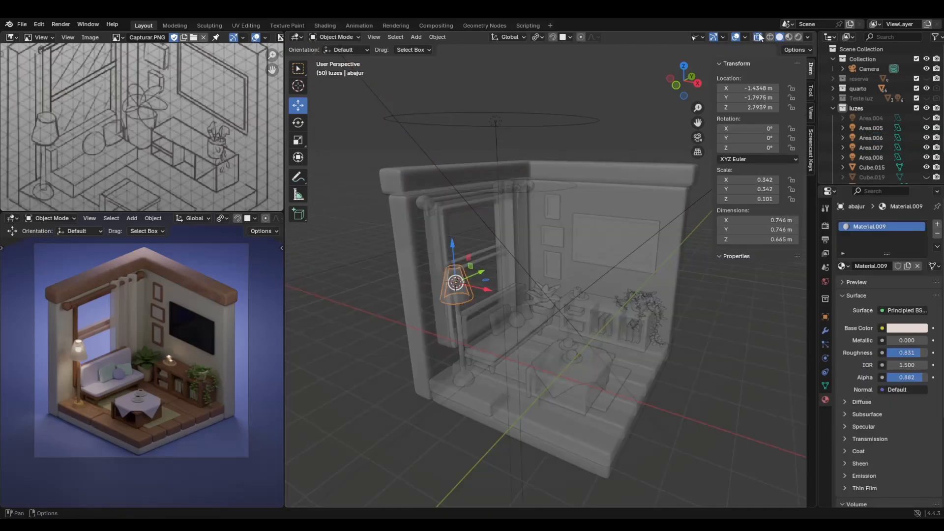
pyautogui.click(456, 282)
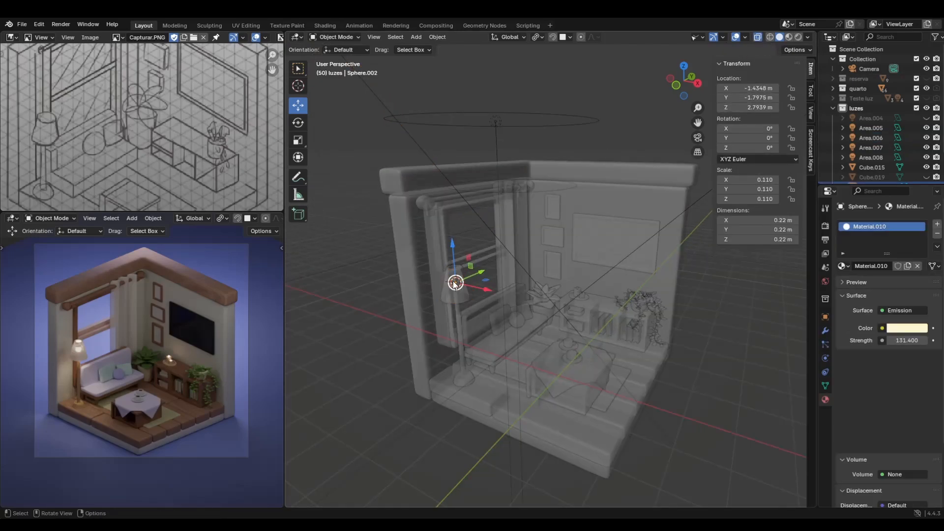
pyautogui.click(758, 38)
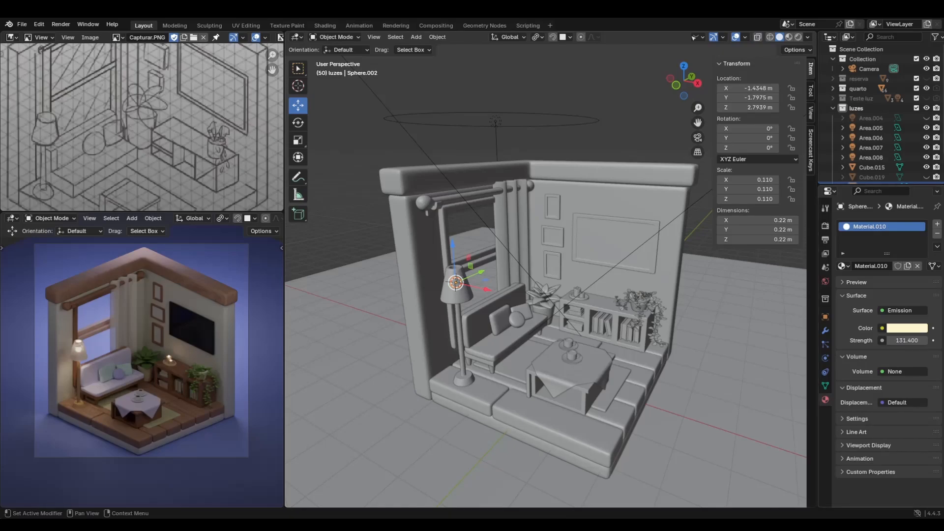
pyautogui.moveTo(908, 341); pyautogui.dragTo(943, 340)
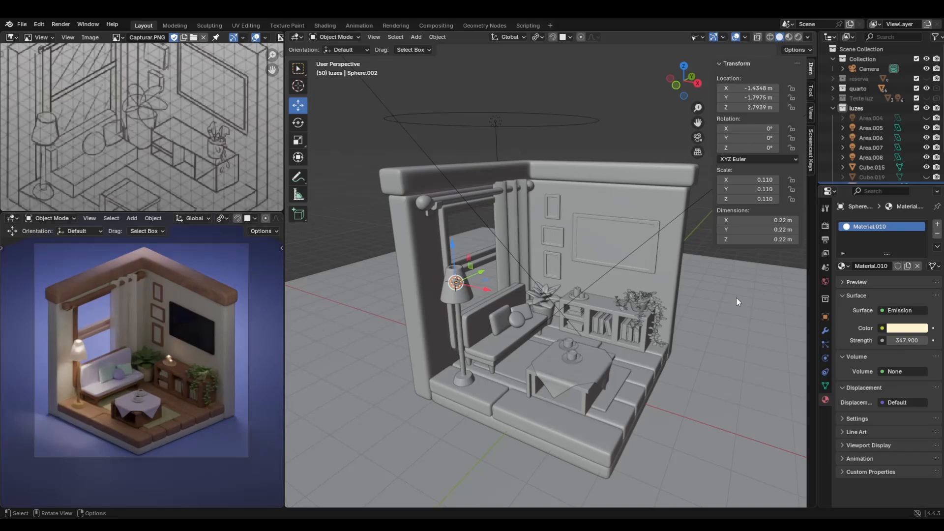
pyautogui.click(909, 328)
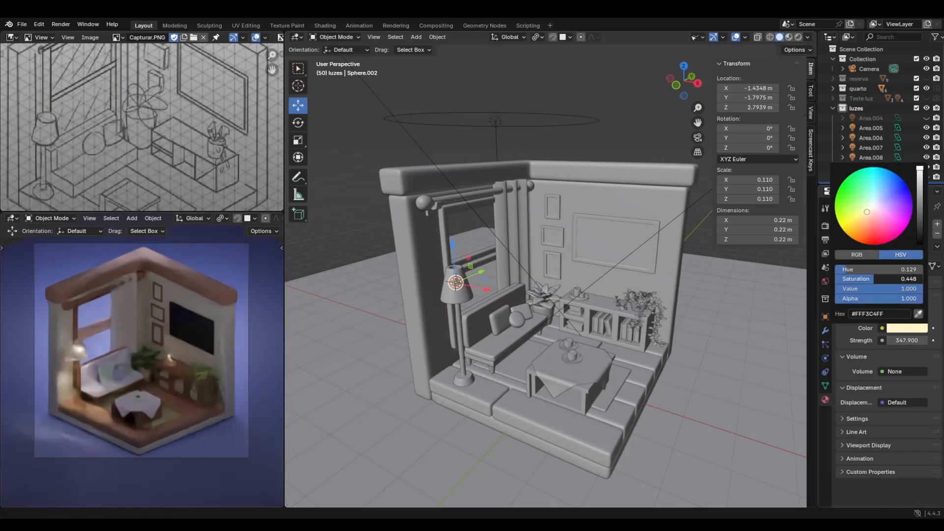
# Set the emission strength of the CHAMA material on the candle flame above the bookshelf to 32.5
pyautogui.scroll(4, 495, 309)
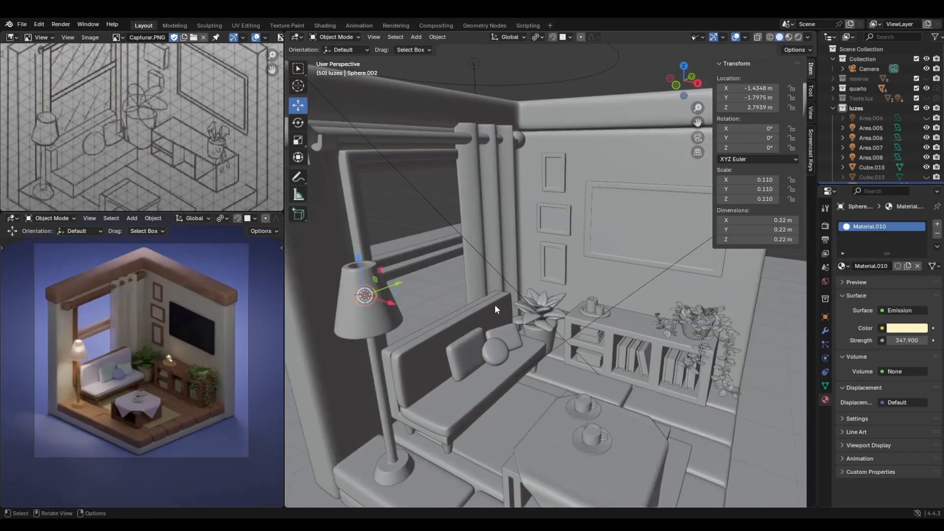
pyautogui.click(592, 300)
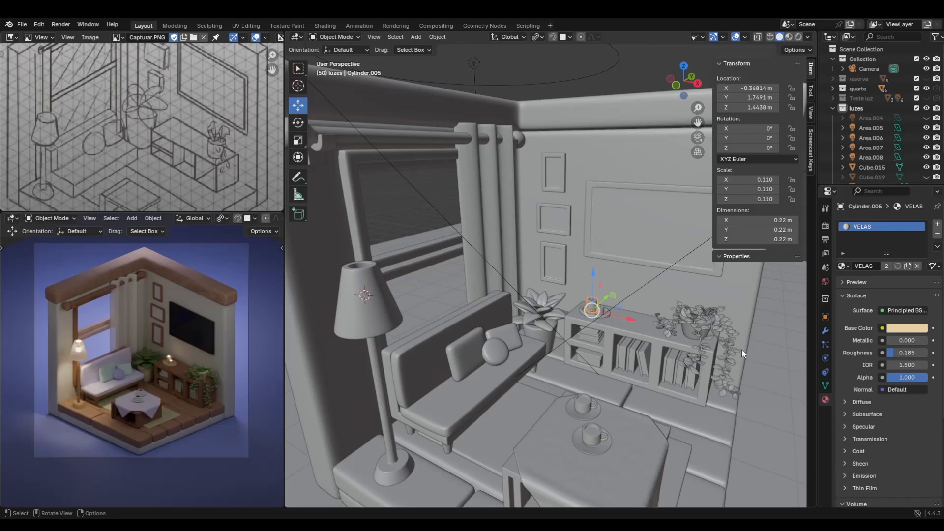
pyautogui.scroll(2, 533, 324)
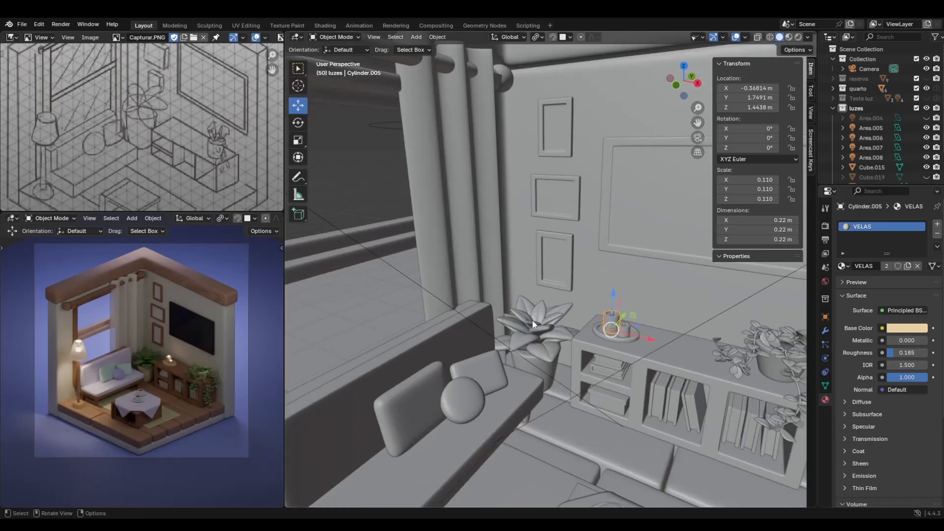
pyautogui.click(615, 316)
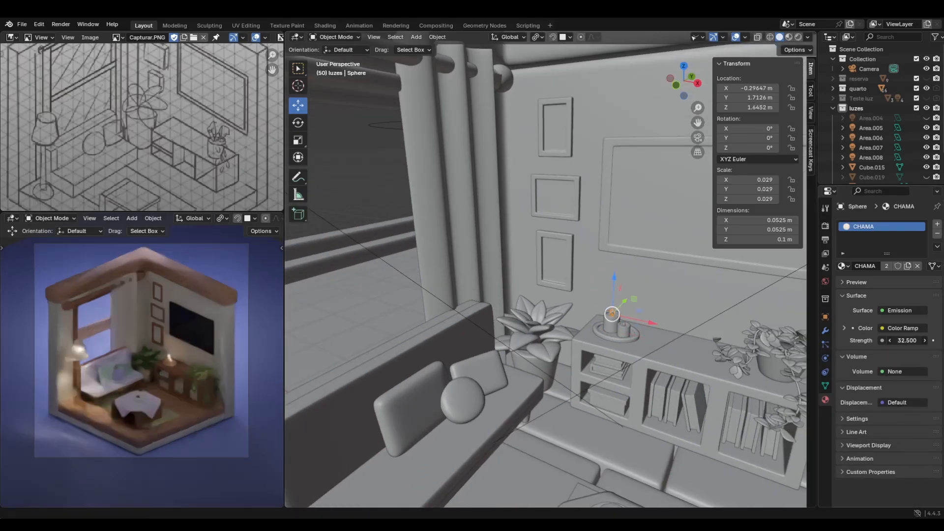
# Select both coffee cups and their saucers on the coffee table
pyautogui.scroll(-8, 483, 313)
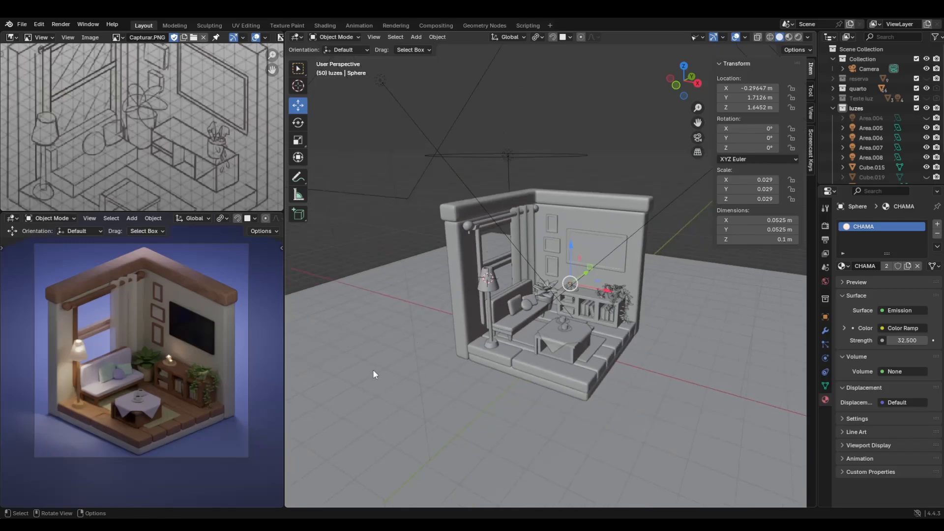
pyautogui.scroll(4, 476, 375)
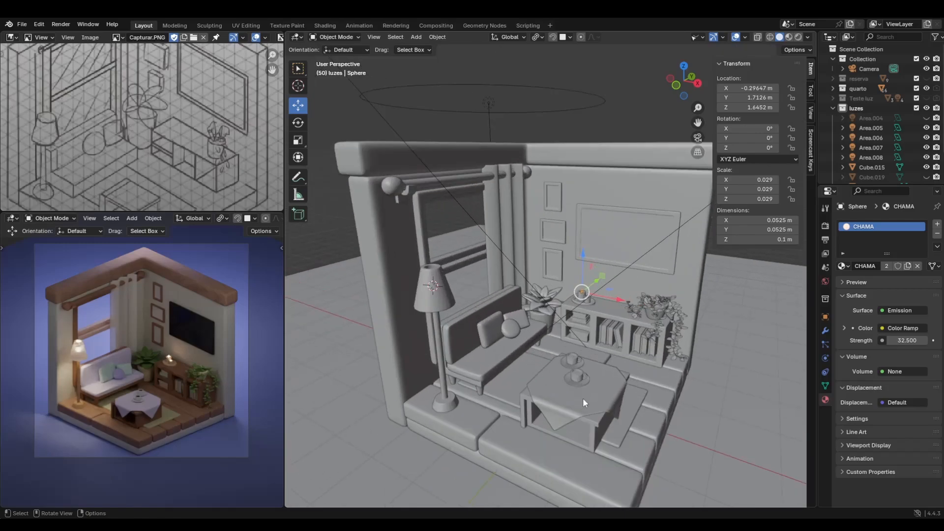
pyautogui.scroll(5, 540, 394)
pyautogui.moveTo(524, 327); pyautogui.dragTo(535, 366, button='middle')
pyautogui.click(531, 355)
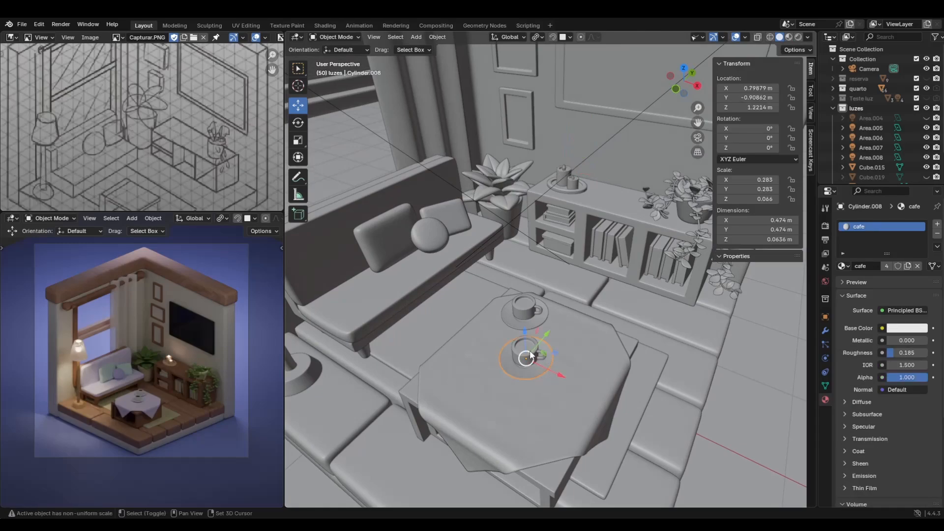
pyautogui.click(525, 355)
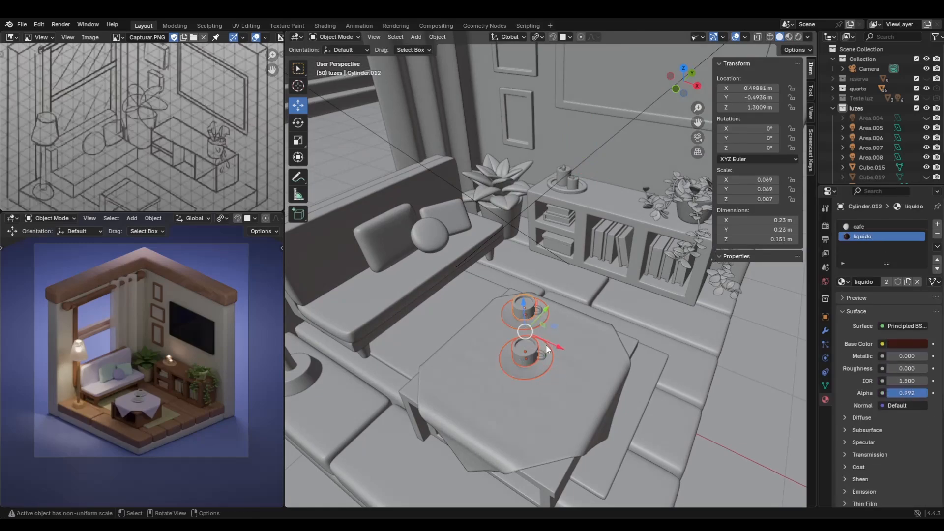
pyautogui.hotkey('shift', 'd')
pyautogui.click(548, 362)
pyautogui.hotkey('ctrl', 'z')
# Add the handles of both coffee cups to the selection
pyautogui.keyDown('shift'); pyautogui.click(543, 353); pyautogui.keyUp('shift')
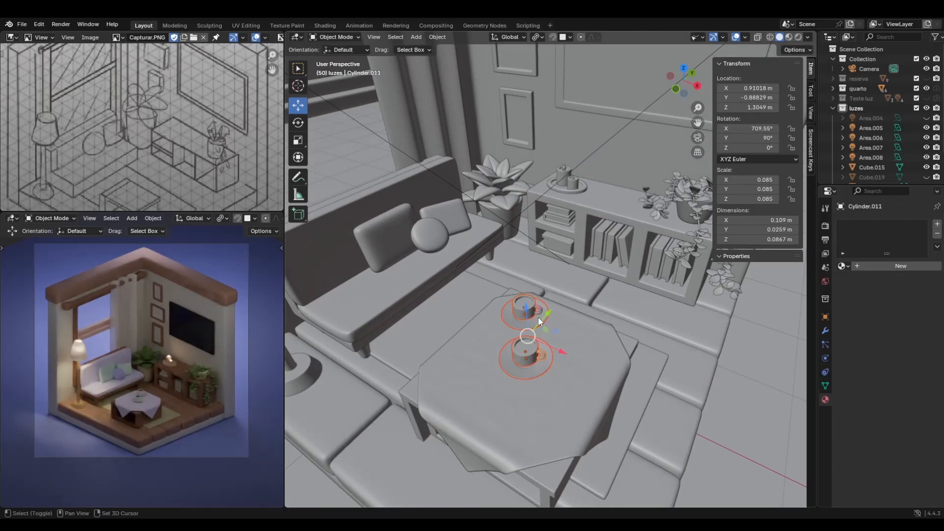
pyautogui.keyDown('shift'); pyautogui.click(539, 311); pyautogui.keyUp('shift')
pyautogui.press('g')
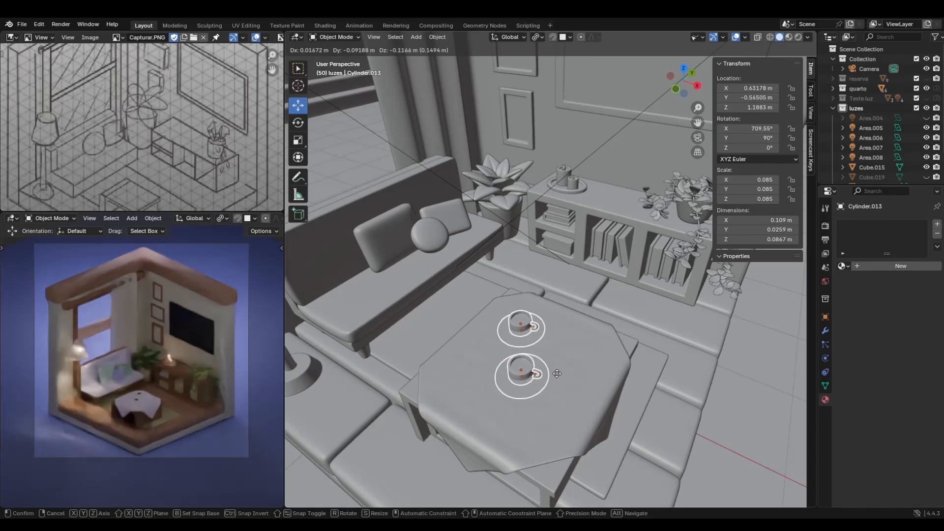
pyautogui.click(556, 373)
pyautogui.hotkey('ctrl', 'z')
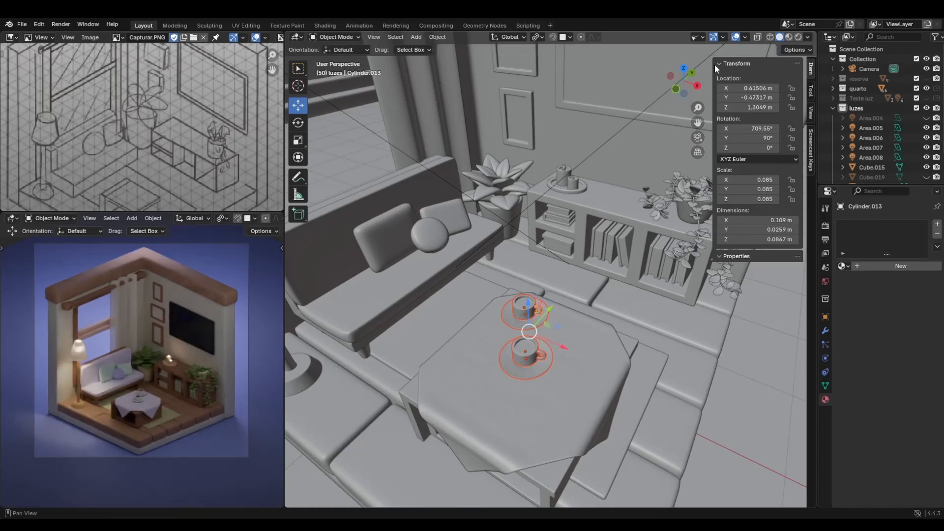
# In top view, move the cups, handles and saucers about 0.08 m along X and -0.10 m along Y across the tabletop
pyautogui.press('g')
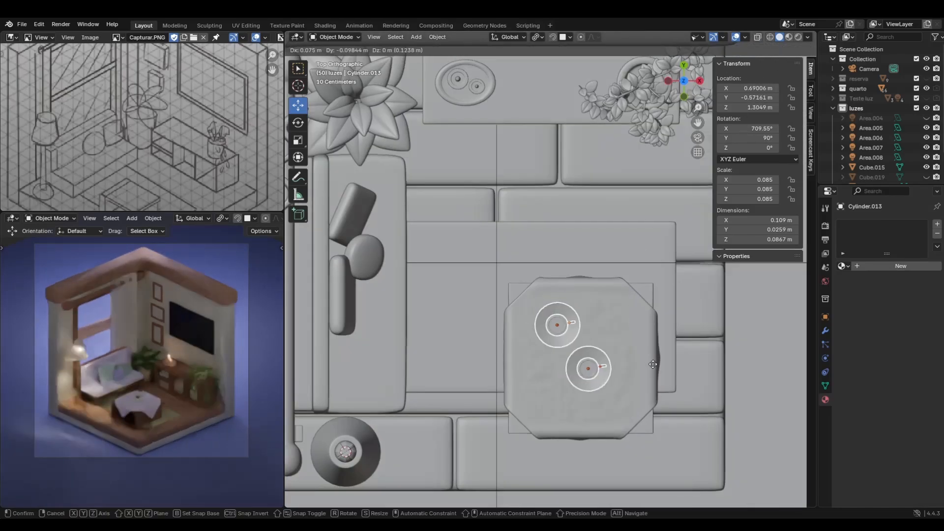
pyautogui.click(654, 369)
# Lighten the base colour of the liquido material in the rear coffee cup to a reddish brown
pyautogui.moveTo(653, 369); pyautogui.dragTo(547, 334, button='middle')
pyautogui.click(531, 327)
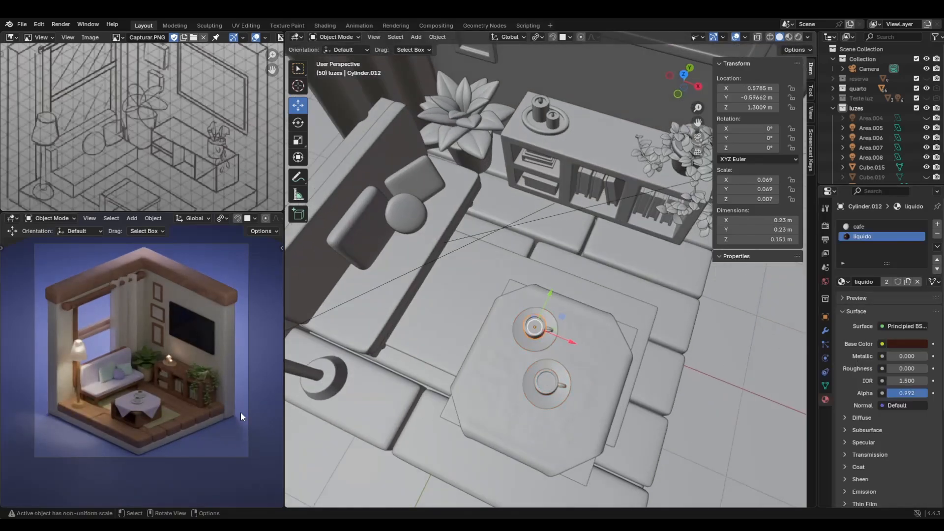
pyautogui.scroll(3, 548, 408)
pyautogui.click(902, 345)
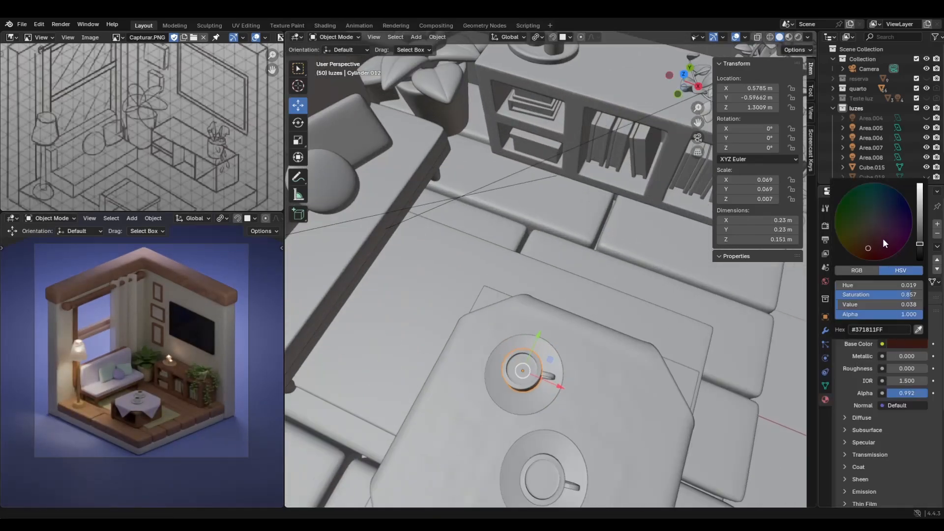
pyautogui.moveTo(875, 238)
pyautogui.mouseDown()
pyautogui.moveTo(864, 229)
pyautogui.moveTo(870, 242)
pyautogui.moveTo(919, 234)
pyautogui.moveTo(920, 221)
pyautogui.mouseUp()
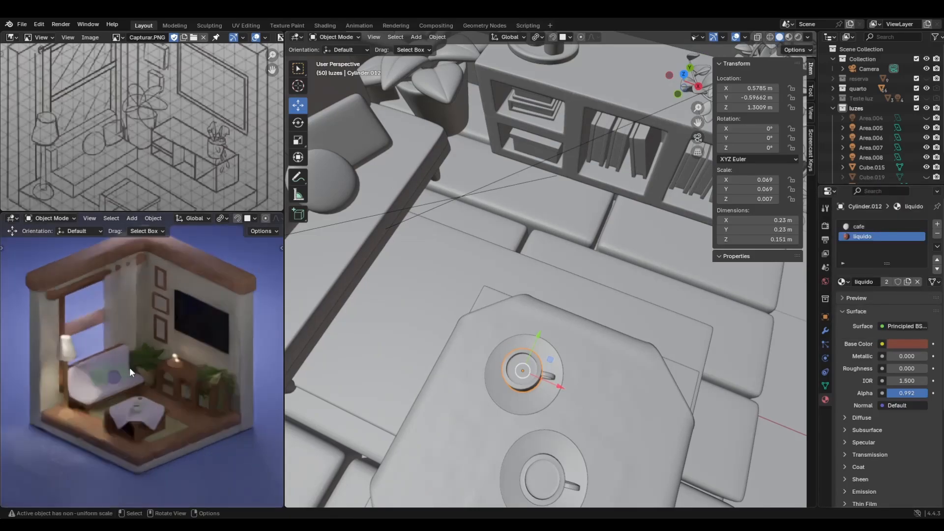
# Set the liquido material's alpha to 0.766 and its base colour to brown #7F5638
pyautogui.scroll(8, 129, 367)
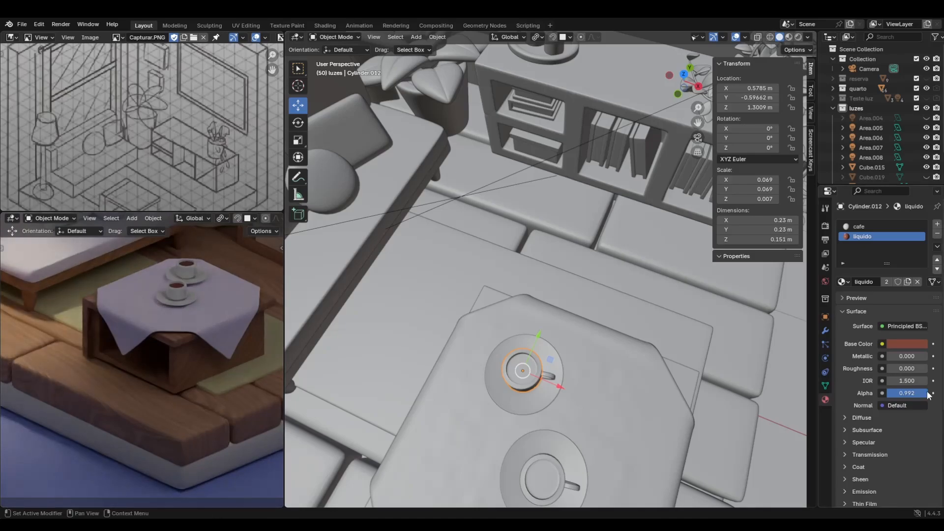
pyautogui.moveTo(914, 394)
pyautogui.mouseDown()
pyautogui.moveTo(905, 393)
pyautogui.moveTo(918, 392)
pyautogui.mouseUp()
pyautogui.click(911, 344)
pyautogui.moveTo(858, 236)
pyautogui.mouseDown()
pyautogui.moveTo(873, 230)
pyautogui.moveTo(875, 238)
pyautogui.mouseUp()
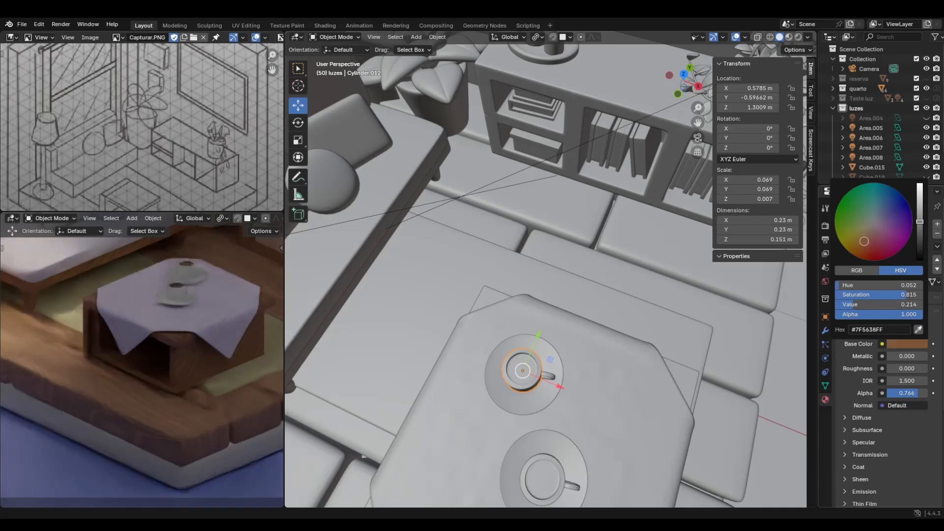
# Lighten the liquido material's base colour further to a pale pinkish brown
pyautogui.click(916, 344)
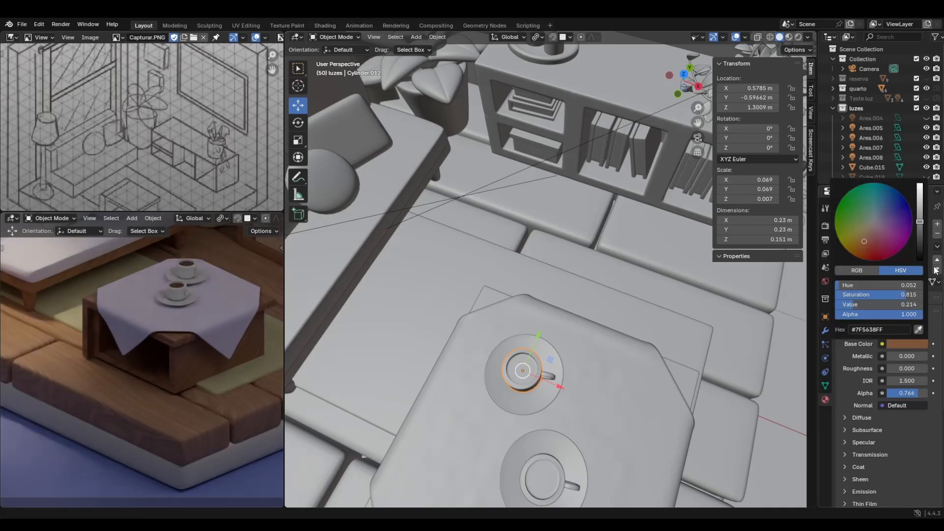
pyautogui.moveTo(920, 222)
pyautogui.mouseDown()
pyautogui.moveTo(920, 207)
pyautogui.moveTo(870, 234)
pyautogui.mouseUp()
pyautogui.press('KP_0')
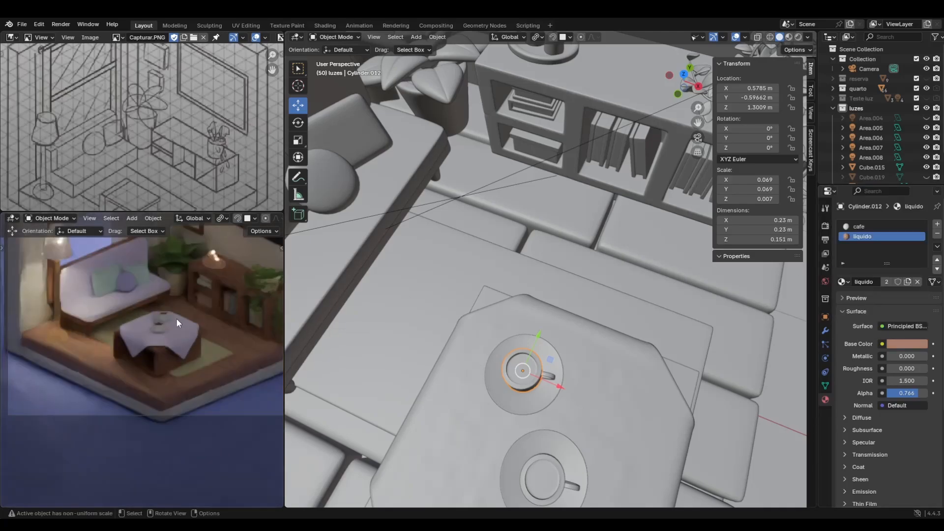
pyautogui.scroll(-8, 385, 403)
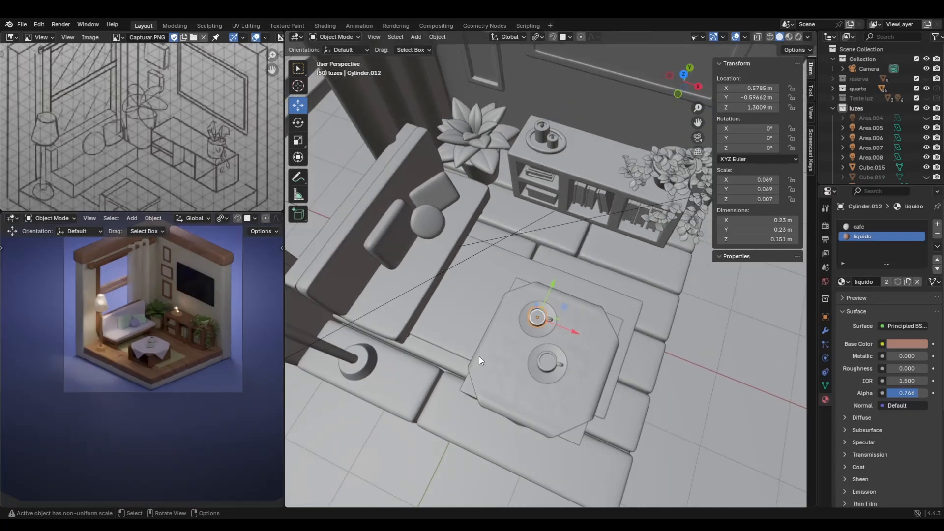
# Select the square area light Area.006 in front of the room and tint its colour warm peach, #FFDBC8
pyautogui.moveTo(479, 356); pyautogui.dragTo(664, 424, button='middle')
pyautogui.click(664, 424)
pyautogui.scroll(-8, 471, 361)
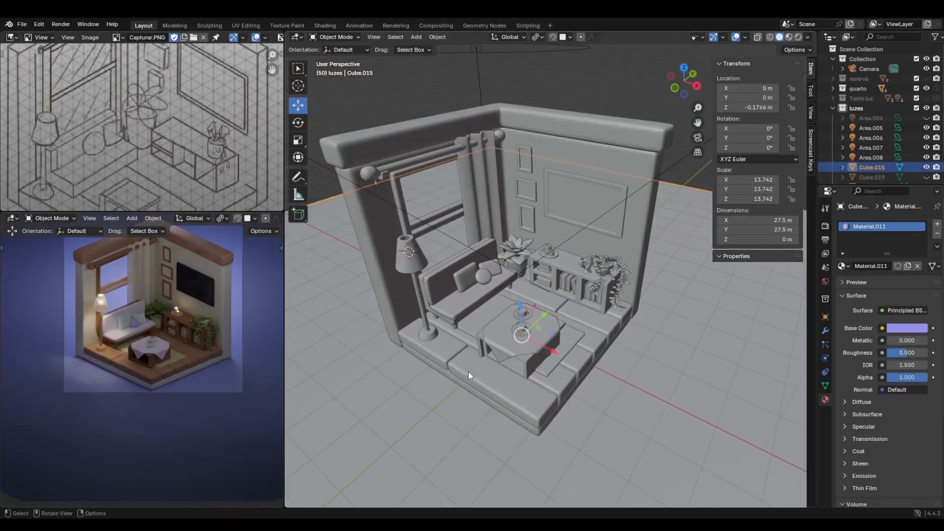
pyautogui.moveTo(449, 394); pyautogui.dragTo(334, 222, button='middle')
pyautogui.click(313, 187)
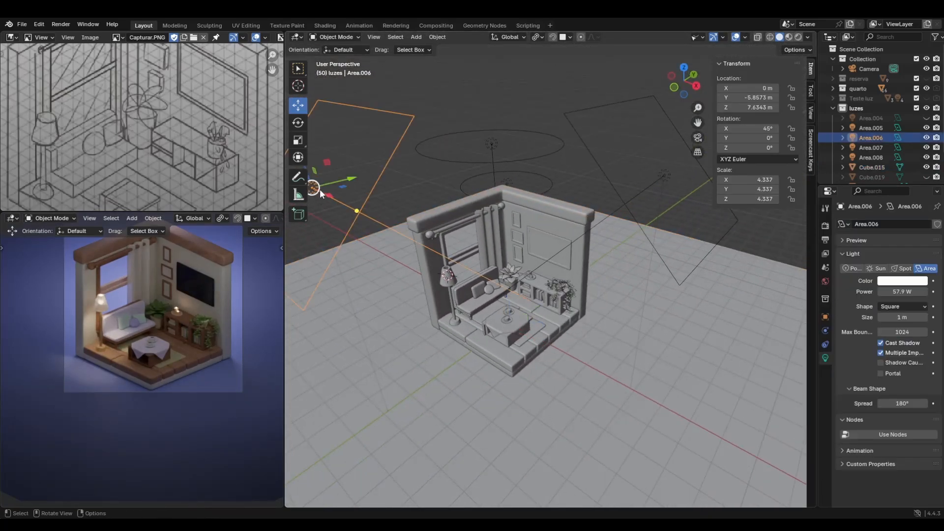
pyautogui.click(901, 281)
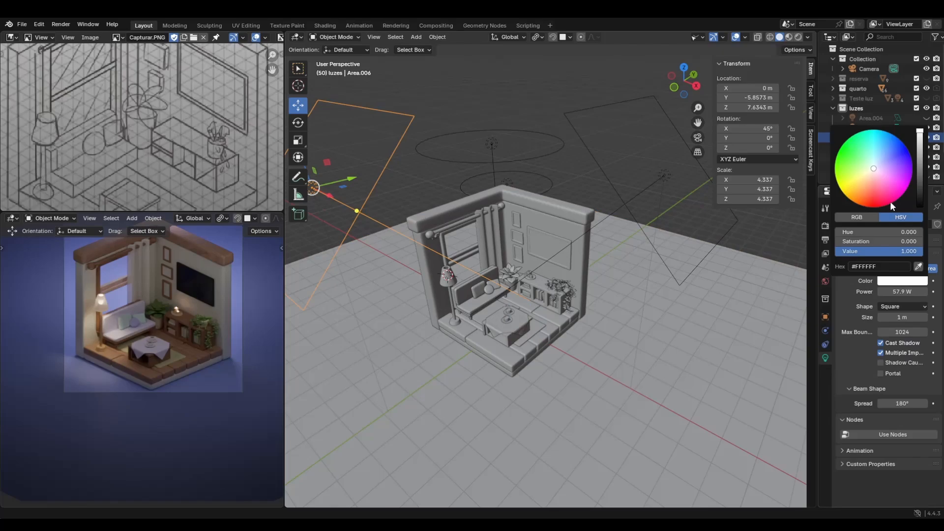
pyautogui.click(872, 176)
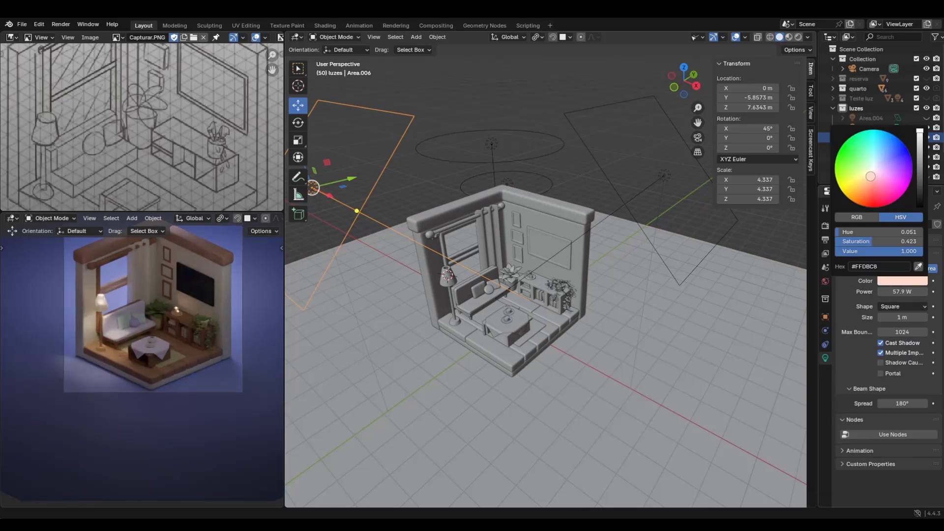
# Tint Area.006 pale yellow, #FFEFAD, change its shape to Disk and raise its power to 108.6 W
pyautogui.moveTo(869, 176); pyautogui.dragTo(864, 178)
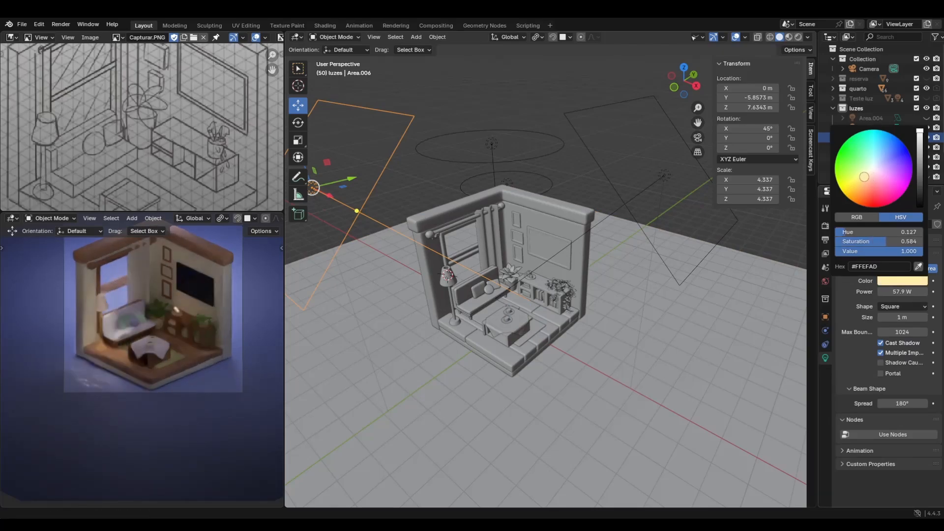
pyautogui.moveTo(410, 297); pyautogui.dragTo(488, 331, button='middle')
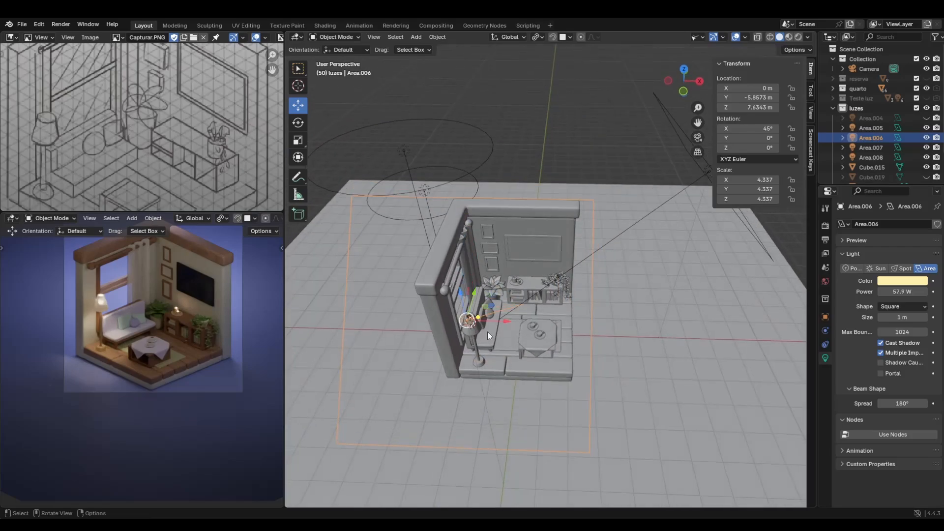
pyautogui.click(894, 307)
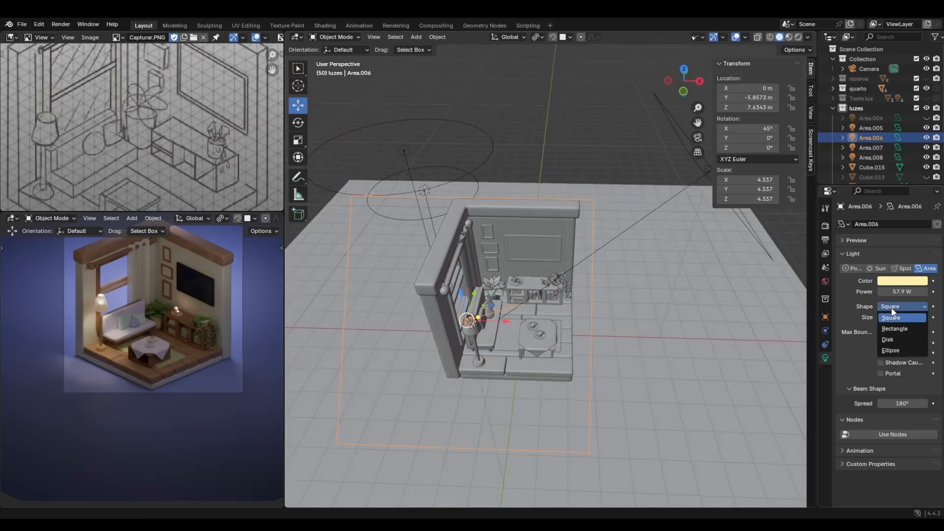
pyautogui.click(918, 340)
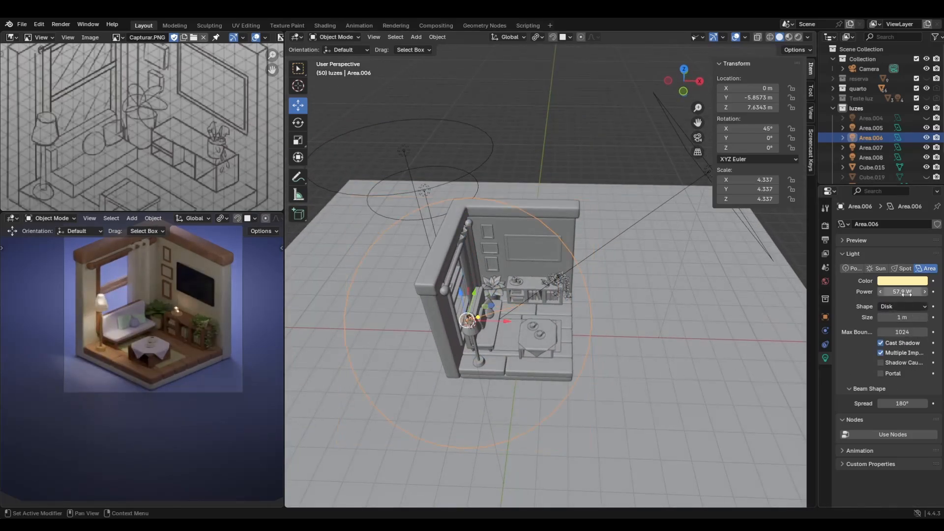
pyautogui.moveTo(906, 292)
pyautogui.mouseDown()
pyautogui.moveTo(937, 292)
pyautogui.moveTo(906, 292)
pyautogui.mouseUp()
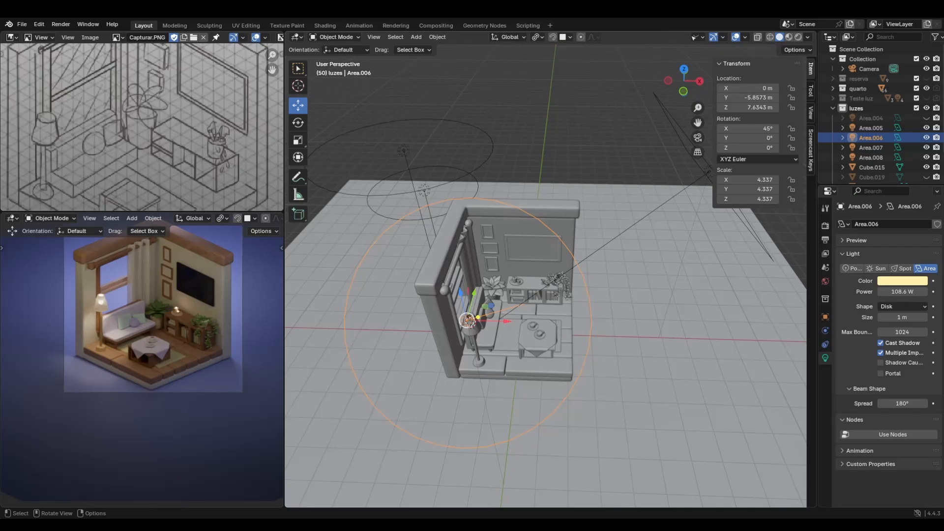
# Scale the disk light Area.006 down uniformly by a factor of about 0.889
pyautogui.moveTo(551, 241); pyautogui.dragTo(491, 247, button='middle')
pyautogui.press('s')
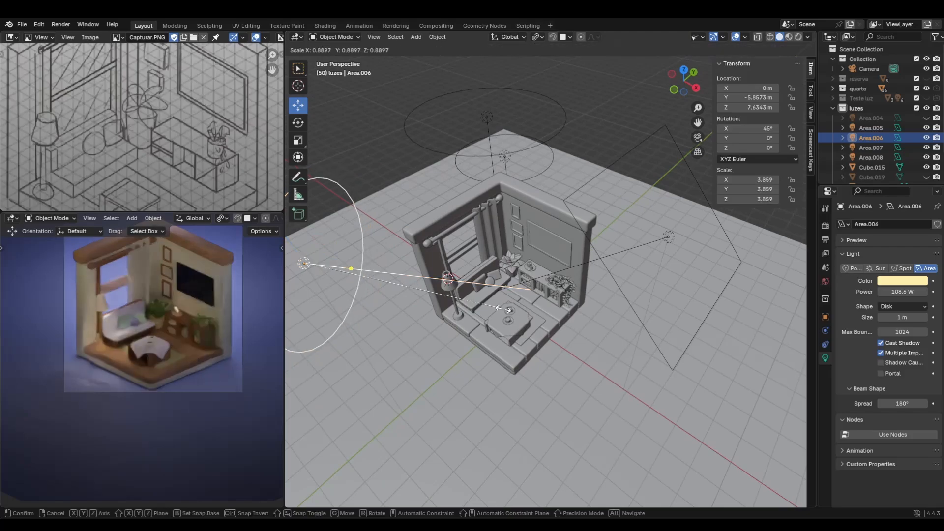
pyautogui.click(503, 309)
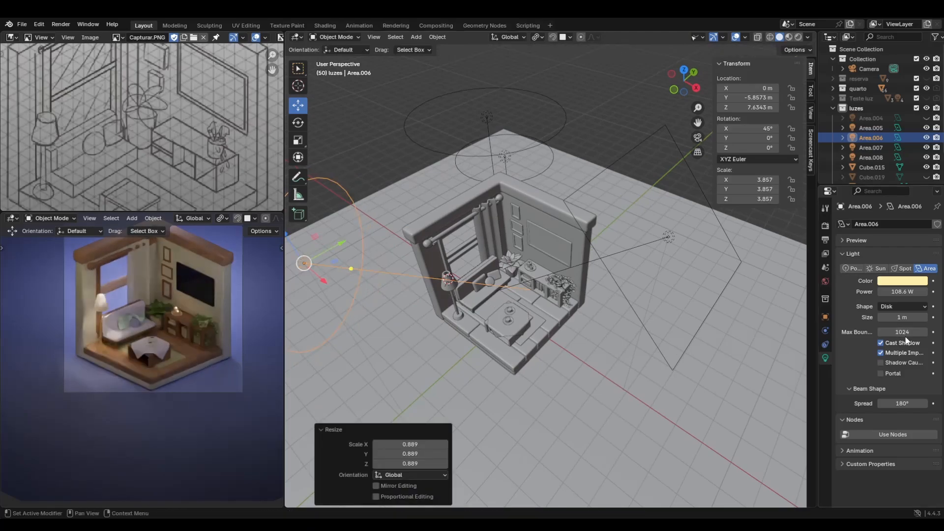
# Recolour the disk light Area.006 to a warm light orange
pyautogui.click(906, 282)
pyautogui.click(869, 183)
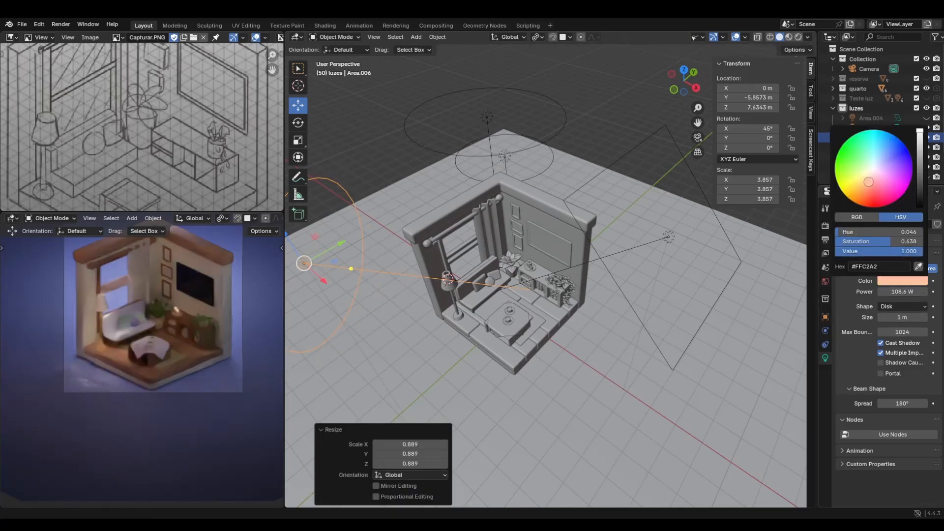
pyautogui.click(865, 177)
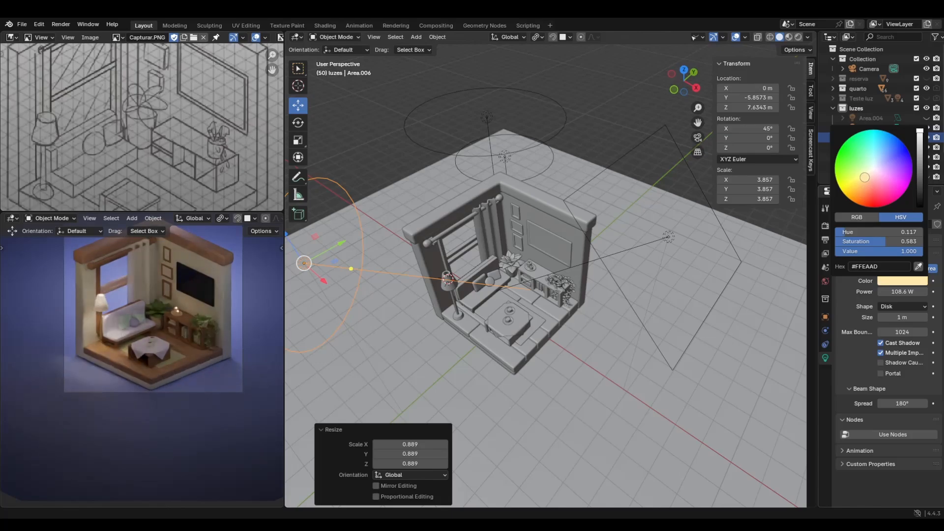
pyautogui.click(866, 181)
# Select the square area light Area.007 beside the room and change its shape to Disk
pyautogui.scroll(-3, 553, 255)
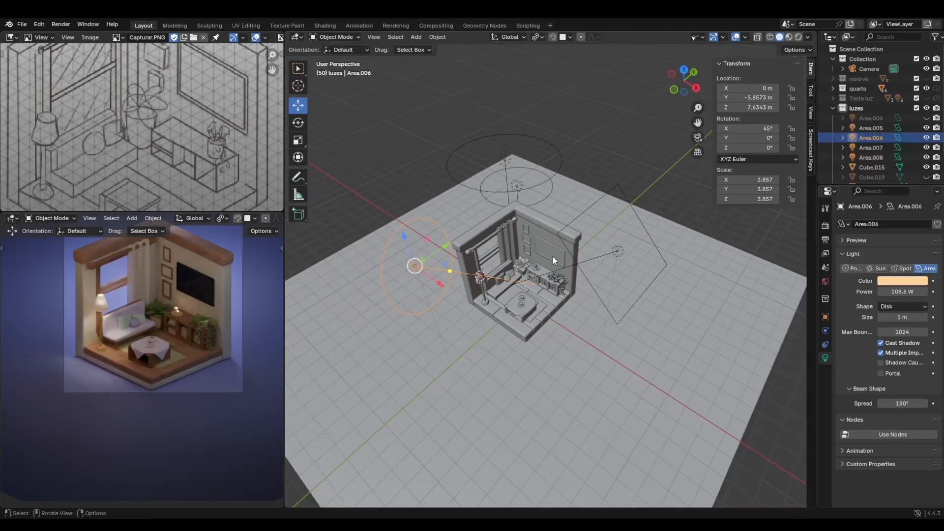
pyautogui.moveTo(544, 267); pyautogui.dragTo(503, 286, button='middle')
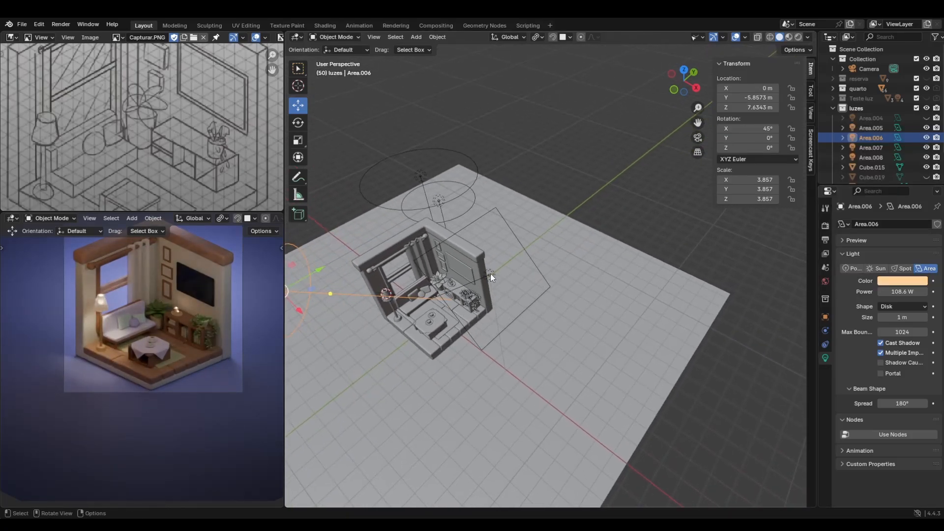
pyautogui.click(491, 274)
pyautogui.click(898, 306)
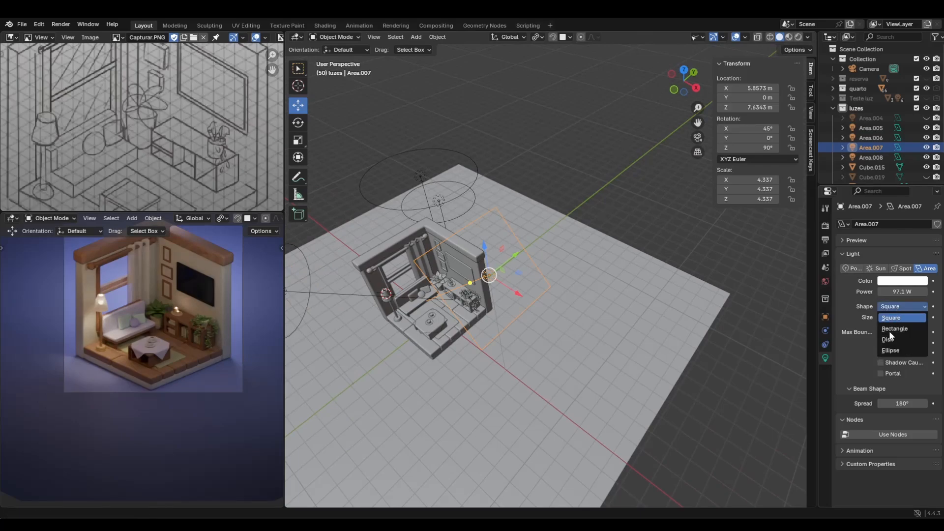
pyautogui.click(889, 332)
# Tint Area.007 a very pale lavender and raise its power to 129.8 W
pyautogui.click(908, 282)
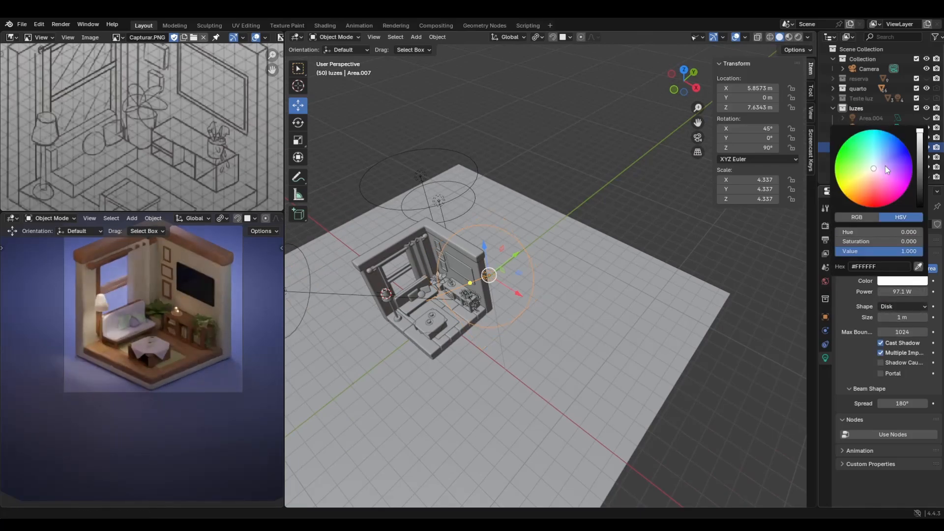
pyautogui.click(880, 170)
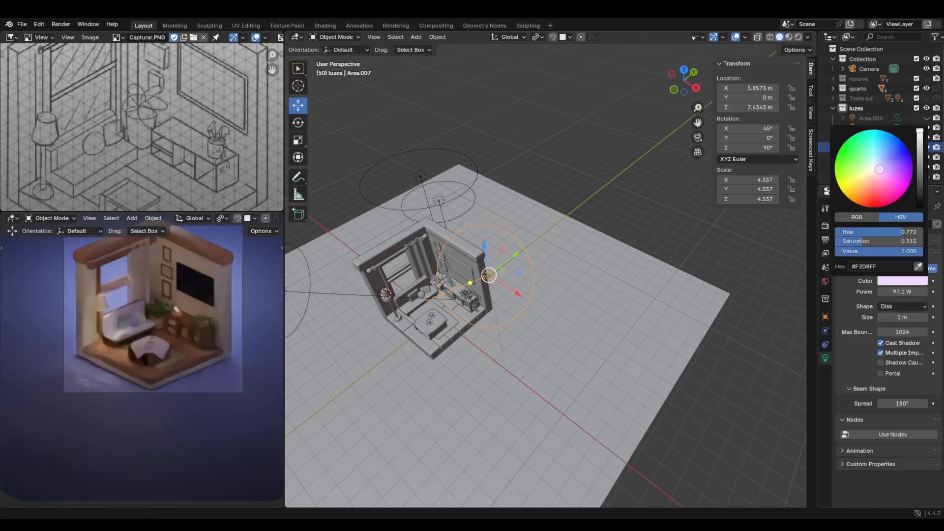
pyautogui.click(878, 168)
pyautogui.moveTo(907, 292)
pyautogui.mouseDown()
pyautogui.moveTo(930, 291)
pyautogui.moveTo(903, 292)
pyautogui.moveTo(916, 292)
pyautogui.mouseUp()
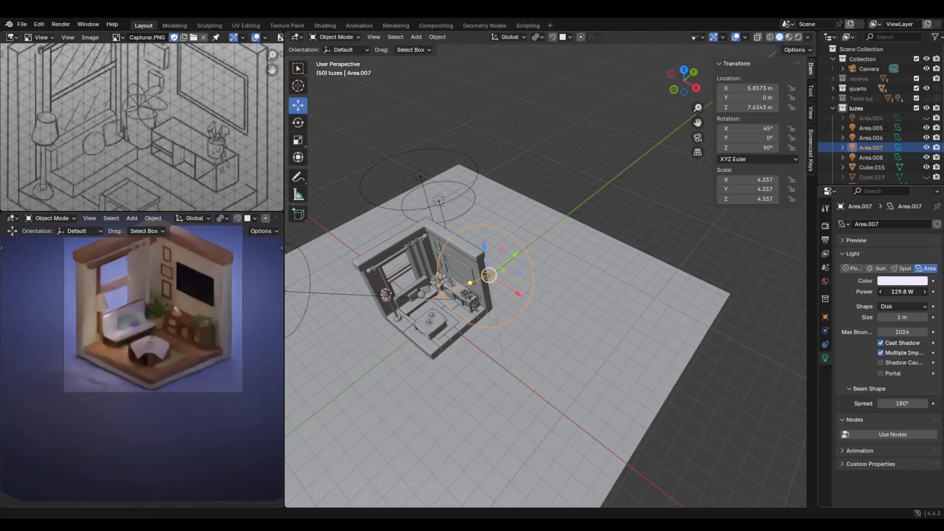
# Hide and show Area.007 again to compare the room with and without its light
pyautogui.moveTo(379, 389); pyautogui.dragTo(443, 300, button='middle')
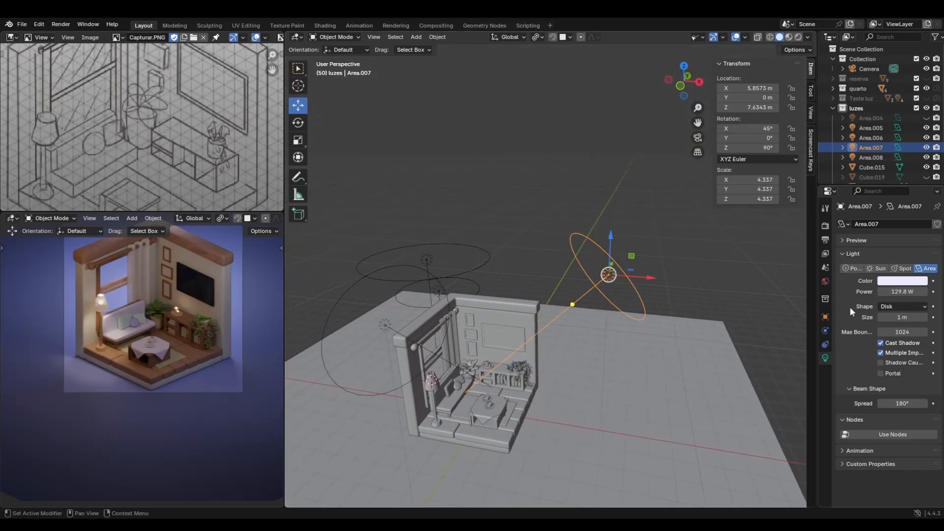
pyautogui.click(927, 148)
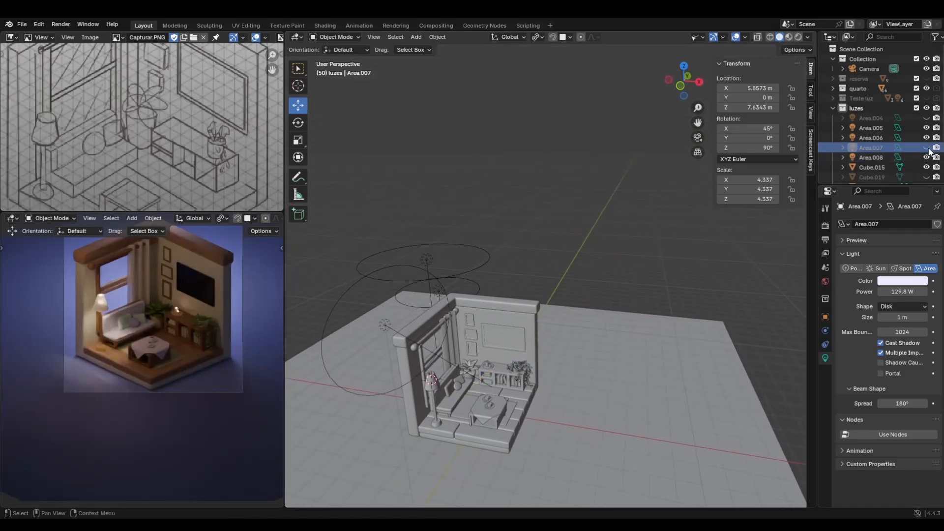
pyautogui.click(927, 147)
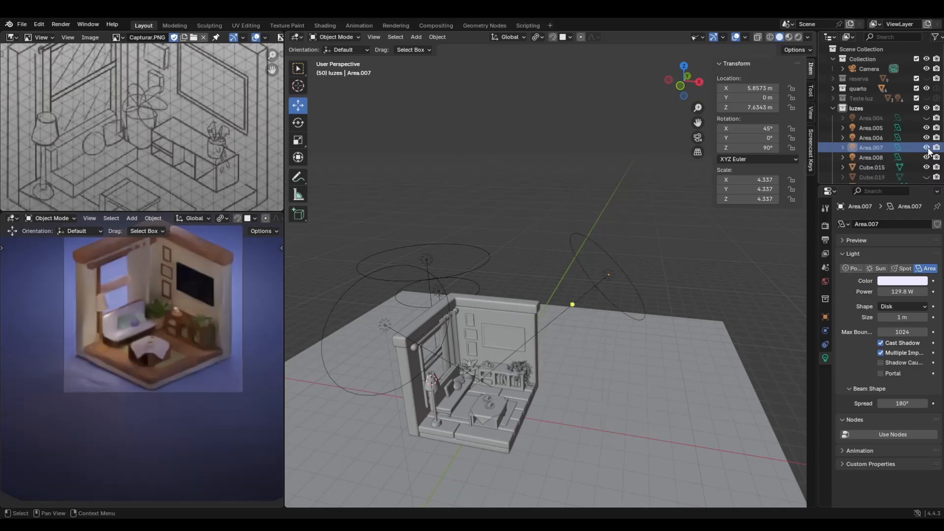
# Lower the power of Area.007 to 67.9 W
pyautogui.press('BackSpace')
pyautogui.press('Return')
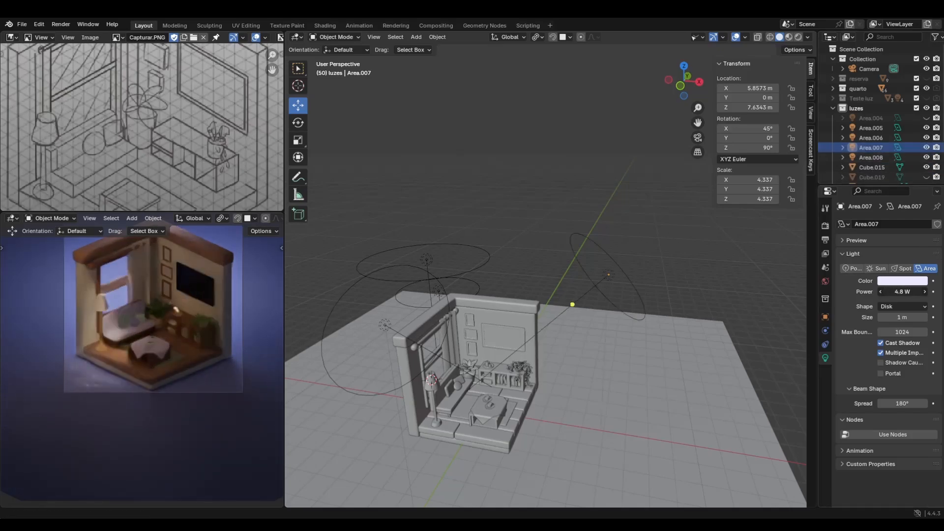
pyautogui.write('67.7')
pyautogui.press('Return')
pyautogui.moveTo(903, 292); pyautogui.dragTo(905, 292)
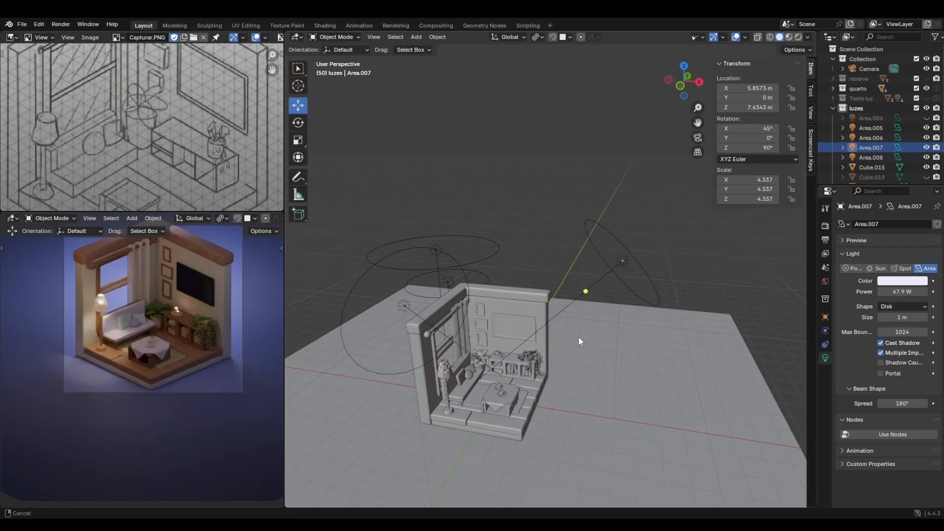
# Unhide the overhead area light Area.004 above the room and select it
pyautogui.moveTo(518, 315); pyautogui.dragTo(590, 262, button='middle')
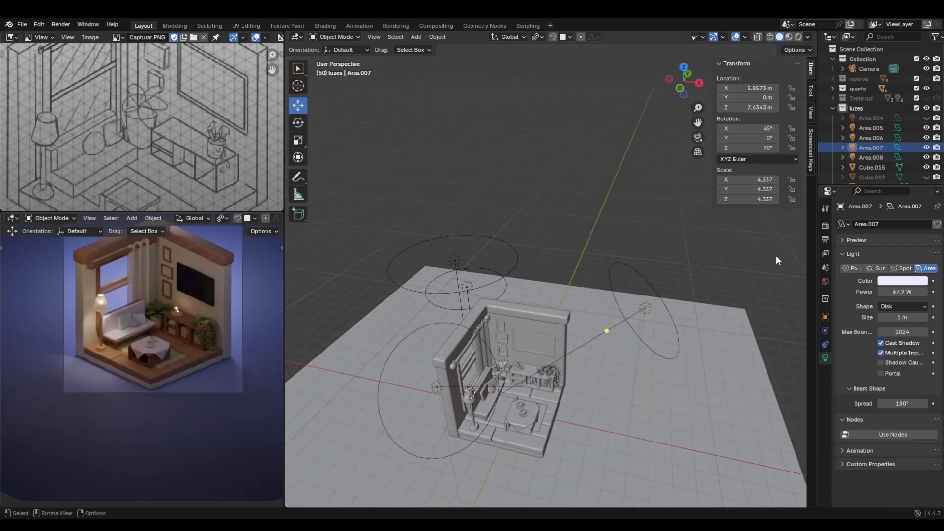
pyautogui.click(926, 118)
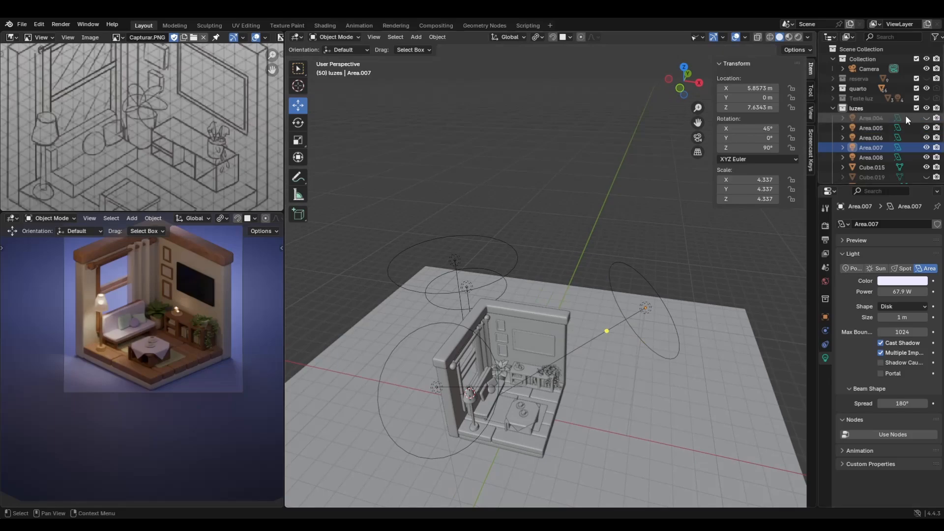
pyautogui.scroll(2, 485, 335)
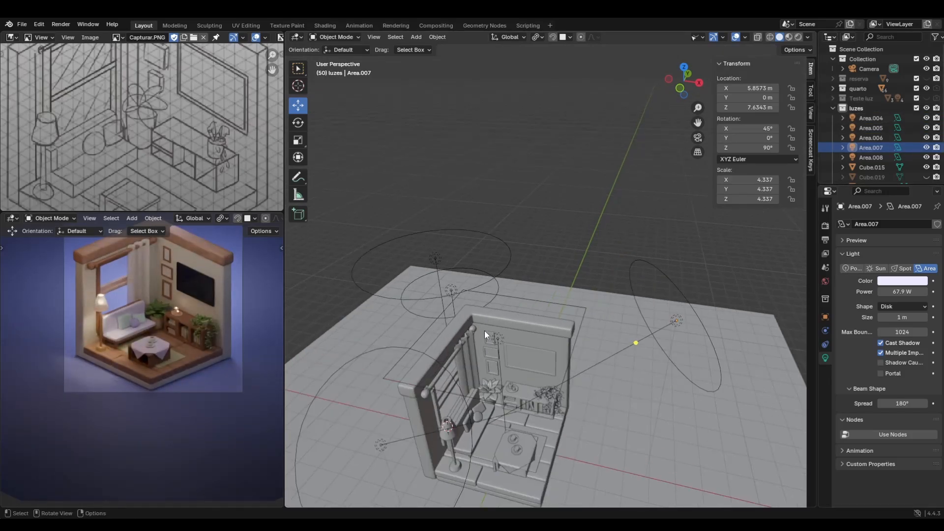
pyautogui.click(497, 341)
pyautogui.moveTo(496, 341); pyautogui.dragTo(585, 389, button='middle')
# Tint the overhead light Area.004 pale blue and raise its power to 61.1 W
pyautogui.click(904, 281)
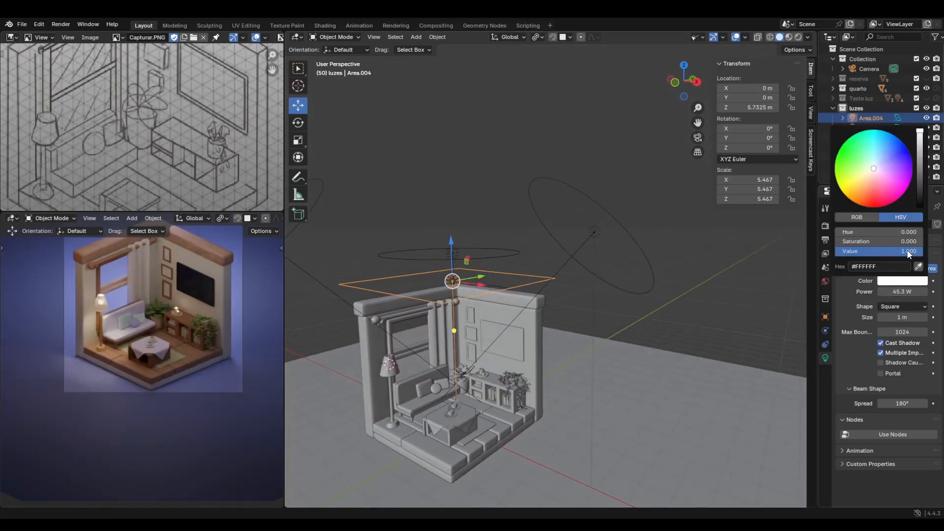
pyautogui.moveTo(875, 166); pyautogui.dragTo(880, 169)
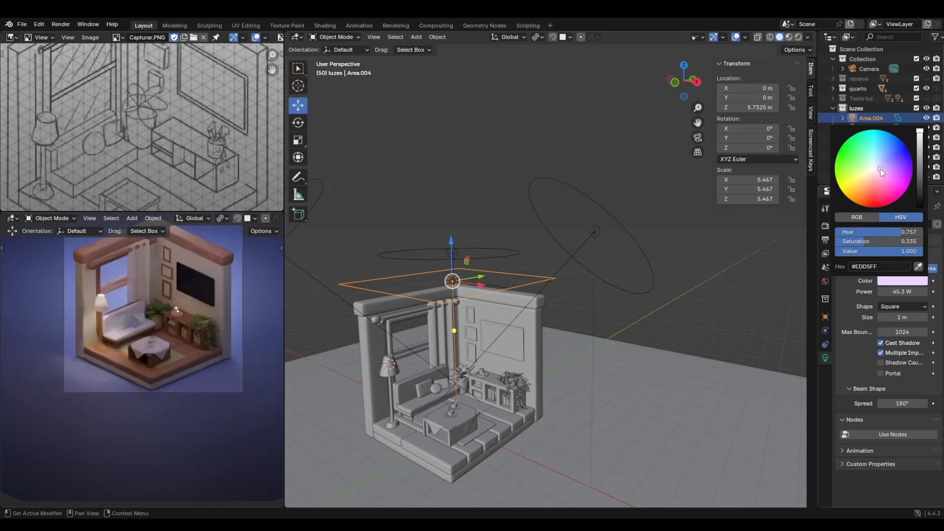
pyautogui.click(882, 159)
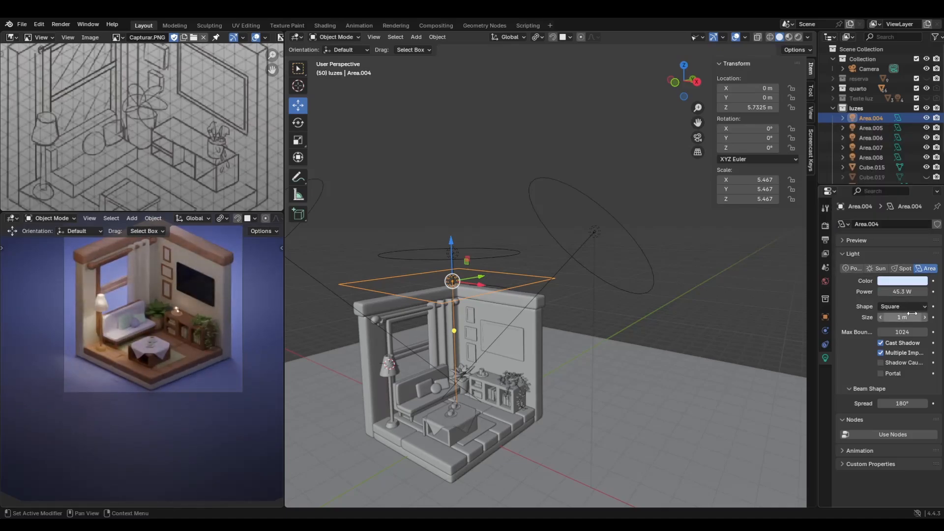
pyautogui.moveTo(900, 292); pyautogui.dragTo(908, 291)
# Try pink and blue tints on the overhead light Area.004, settle on a light orange and fine-tune its power
pyautogui.click(903, 281)
pyautogui.click(886, 162)
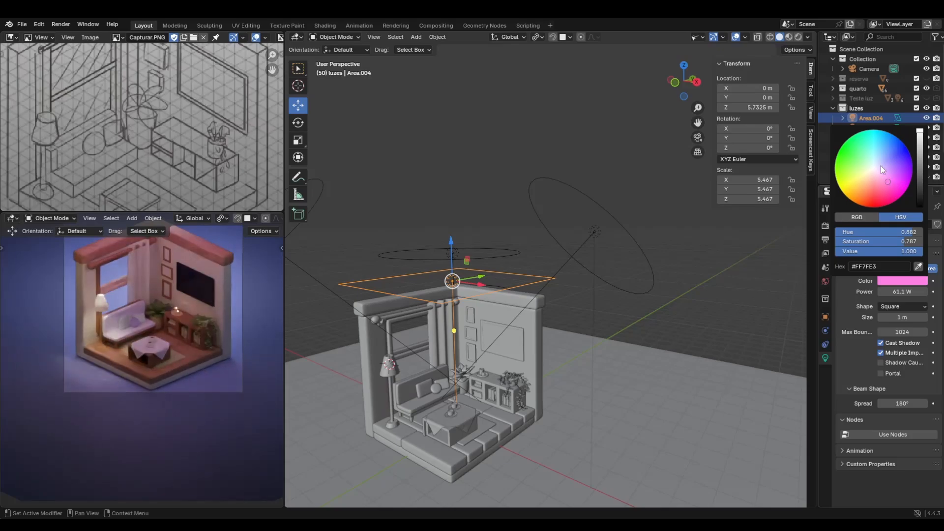
pyautogui.click(881, 166)
pyautogui.click(890, 170)
pyautogui.click(881, 161)
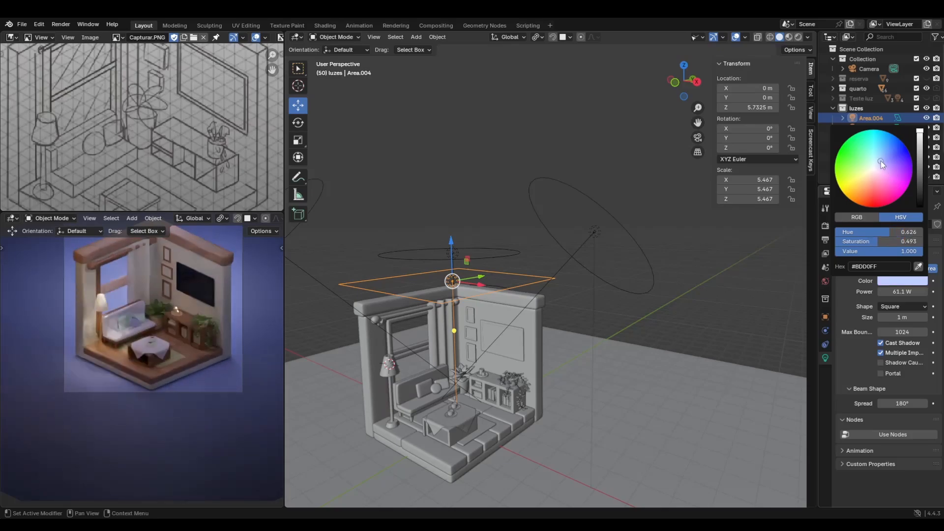
pyautogui.click(866, 188)
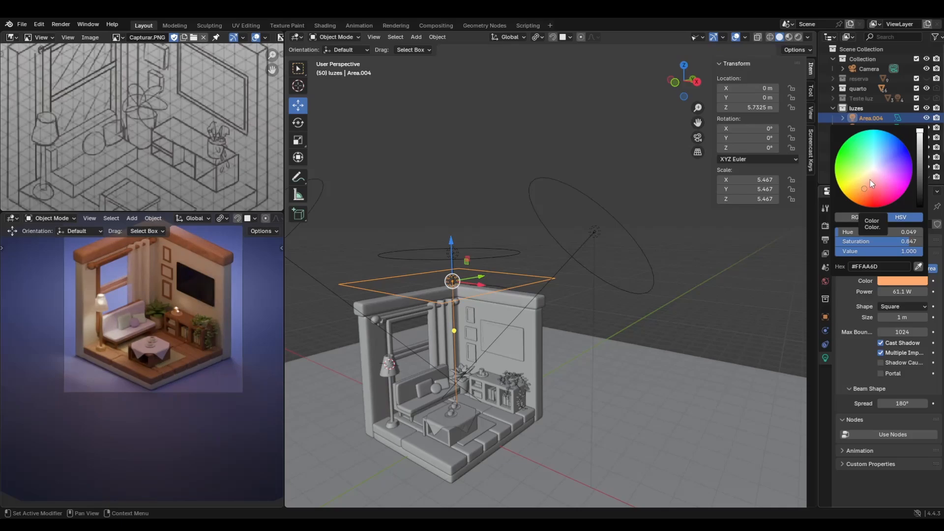
pyautogui.click(869, 181)
pyautogui.click(866, 179)
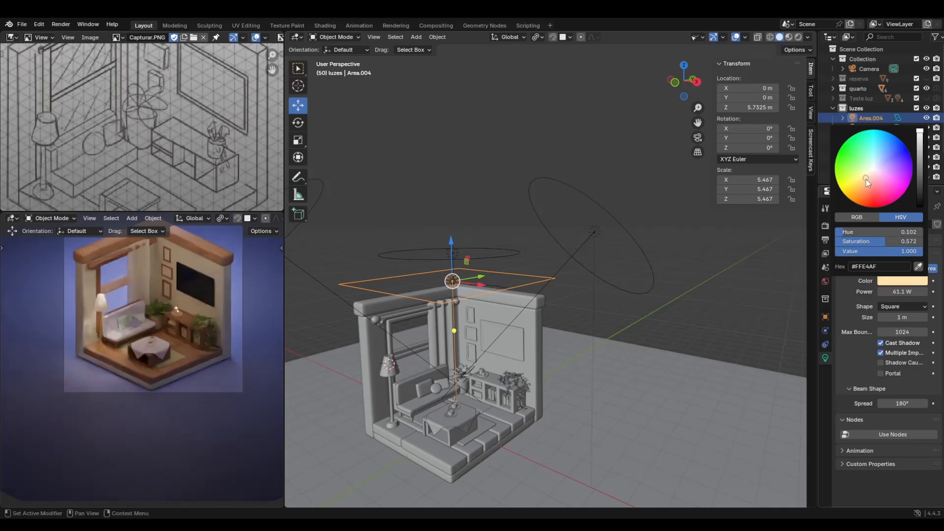
pyautogui.click(866, 182)
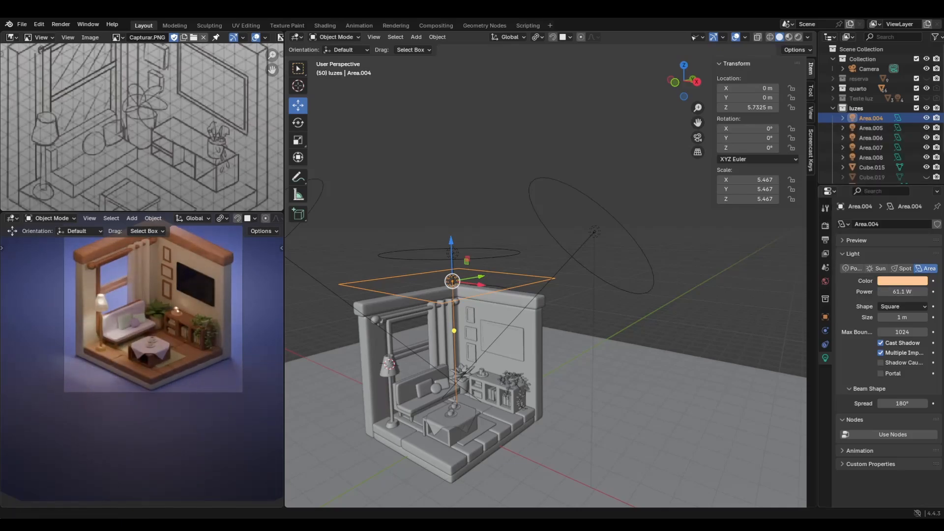
pyautogui.moveTo(903, 292); pyautogui.dragTo(891, 292)
# Select the ground plane and try purple and light blue base colours on its material, settling on a violet-blue
pyautogui.click(293, 417)
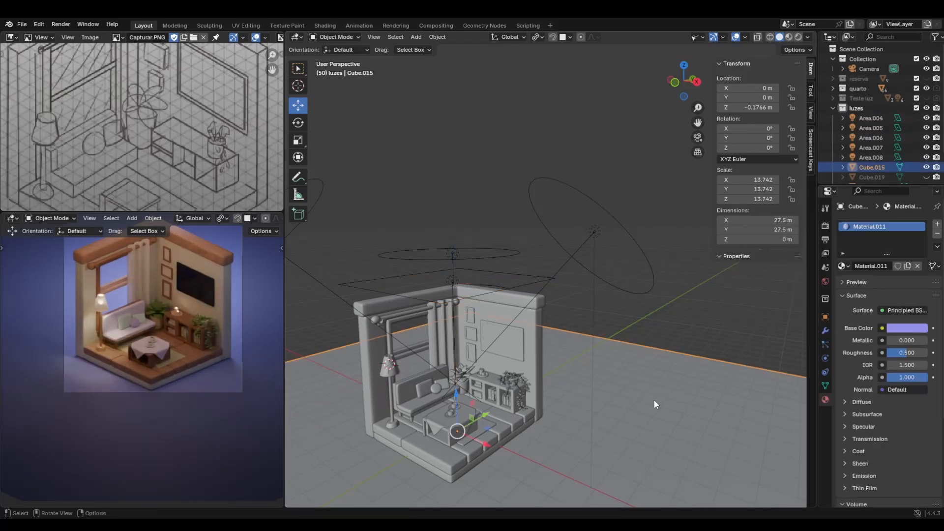
pyautogui.click(902, 329)
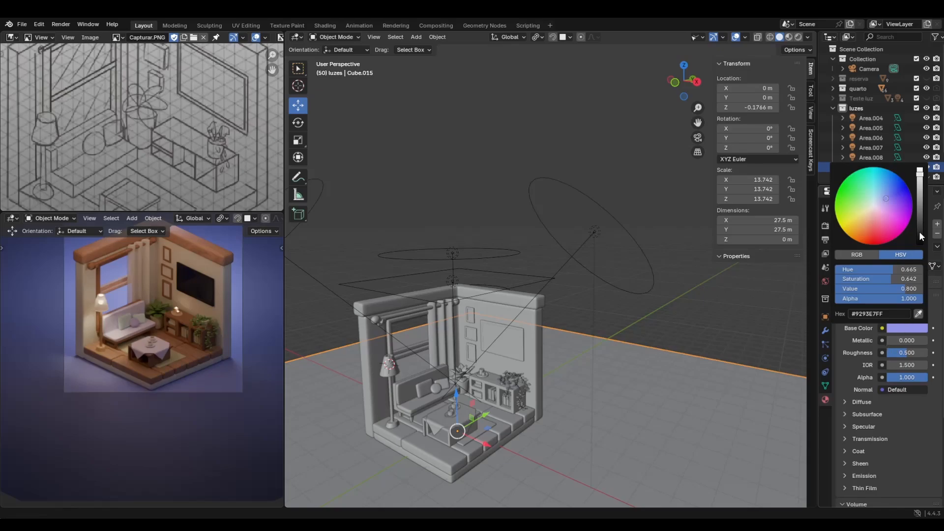
pyautogui.click(888, 197)
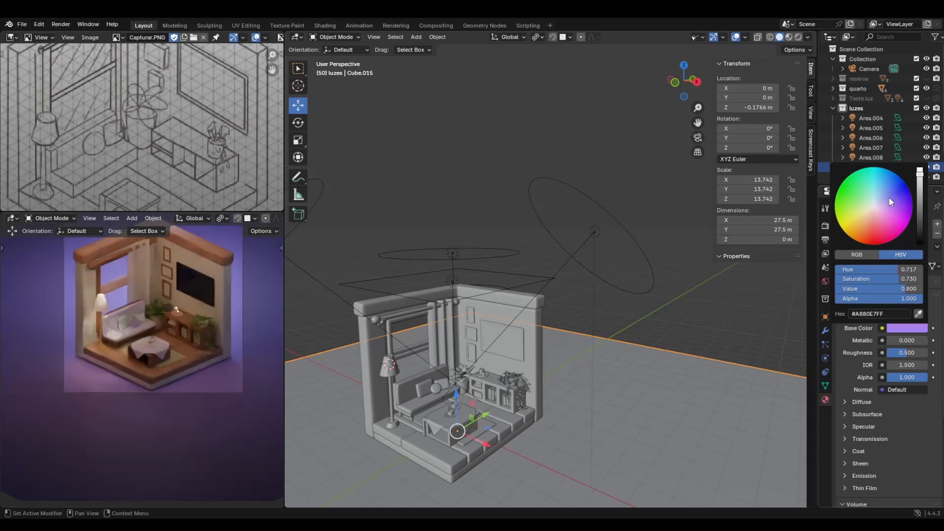
pyautogui.click(878, 199)
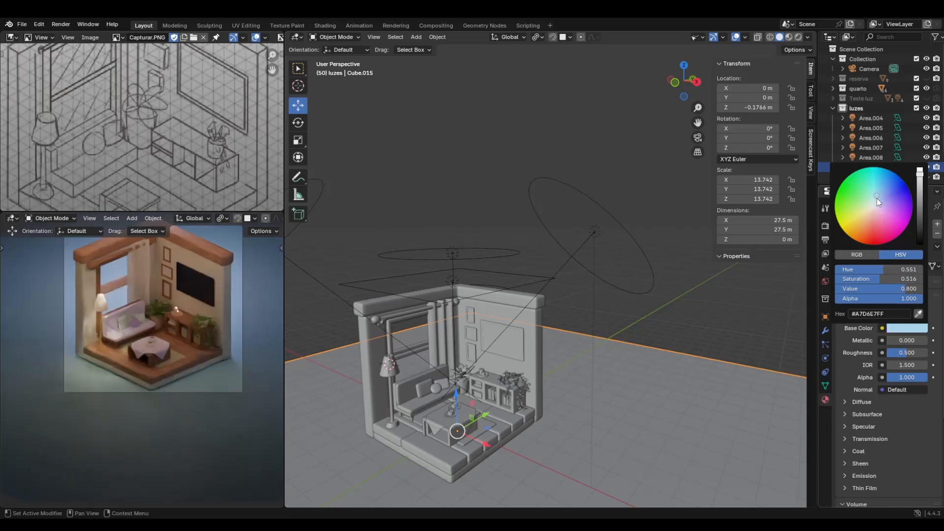
pyautogui.click(888, 201)
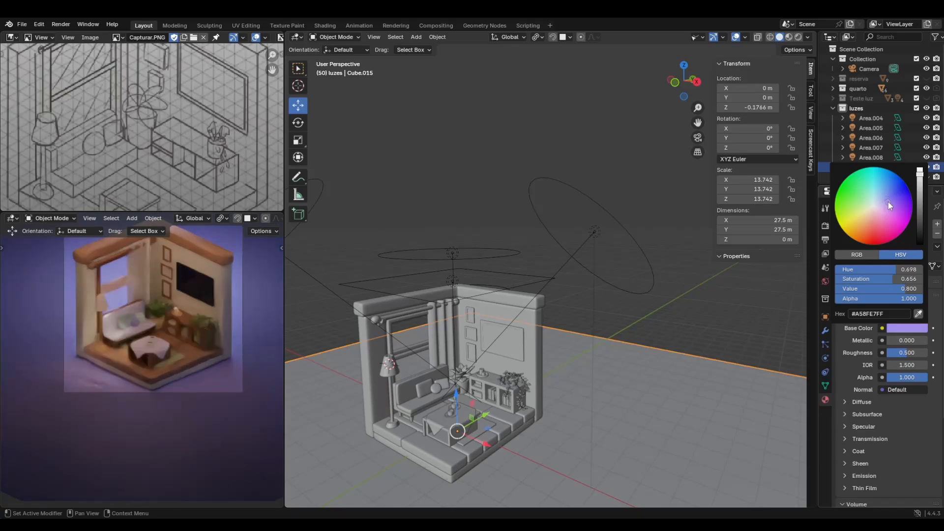
pyautogui.click(884, 197)
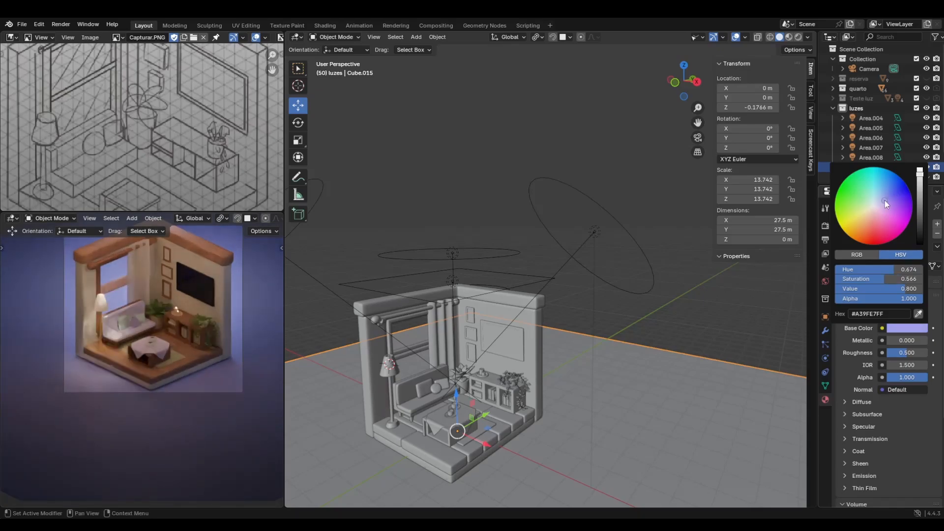
pyautogui.click(889, 200)
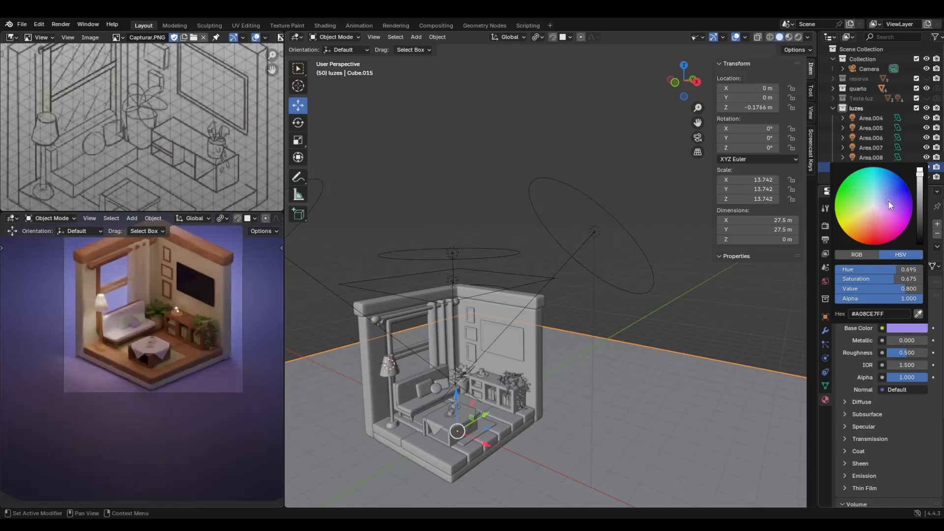
pyautogui.click(889, 199)
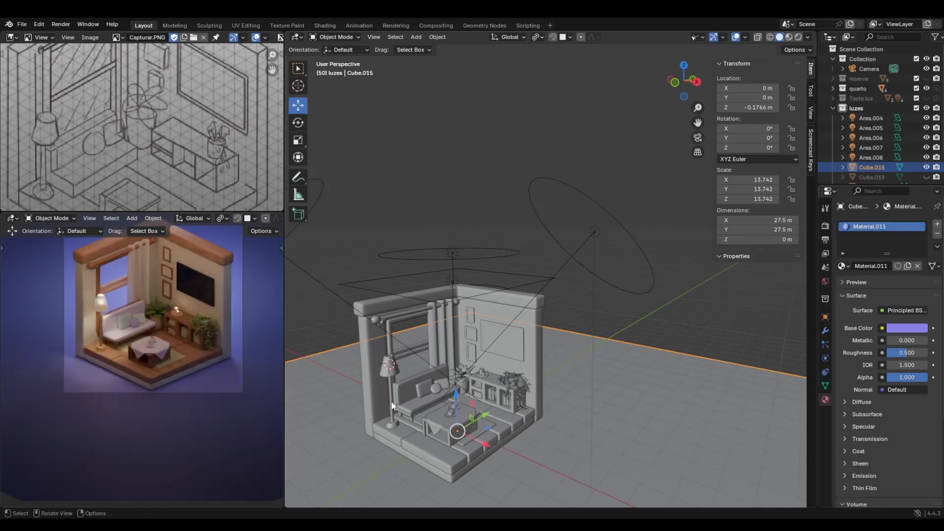
# Try black, dark red and purple world background colours, settle on a dark plum and set the background strength to 0.7
pyautogui.click(825, 280)
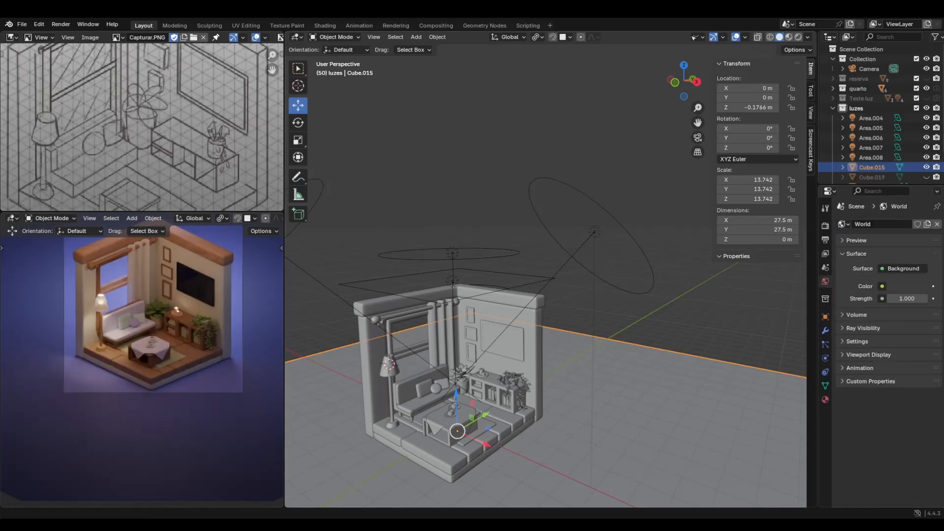
pyautogui.click(904, 288)
pyautogui.moveTo(920, 185); pyautogui.dragTo(919, 202)
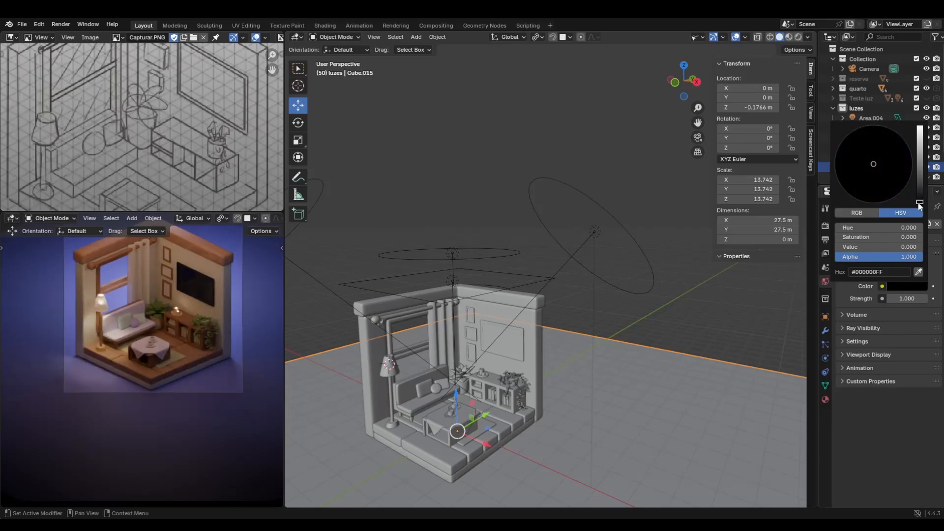
pyautogui.moveTo(920, 202)
pyautogui.mouseDown()
pyautogui.moveTo(920, 148)
pyautogui.moveTo(920, 203)
pyautogui.mouseUp()
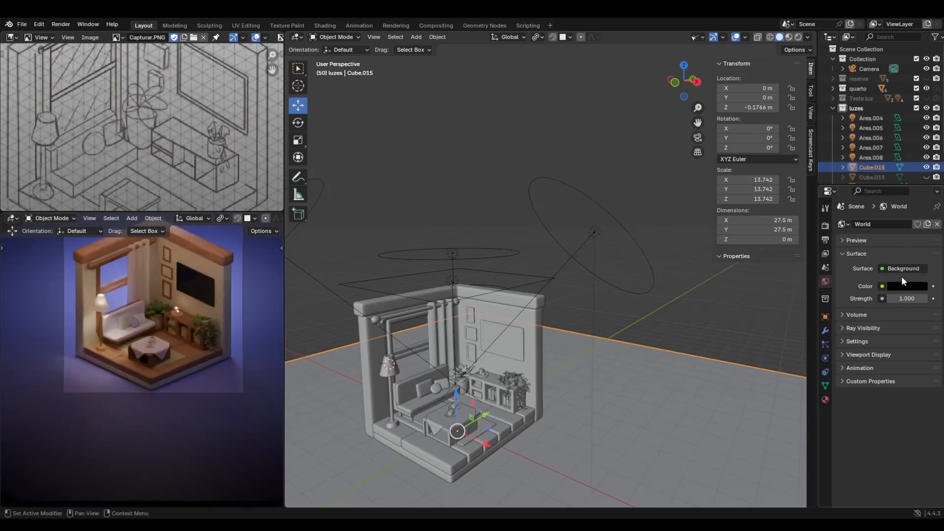
pyautogui.click(904, 284)
pyautogui.moveTo(920, 199); pyautogui.dragTo(920, 175)
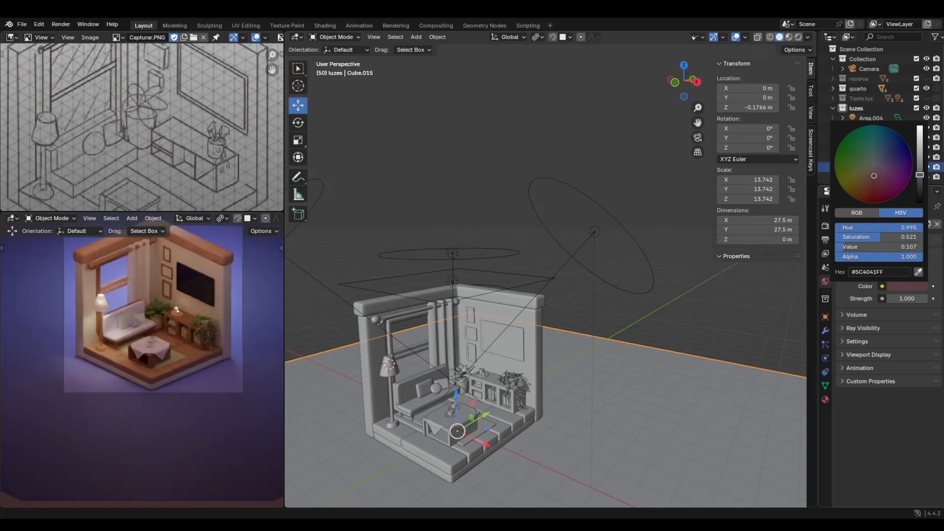
pyautogui.moveTo(890, 170); pyautogui.dragTo(883, 154)
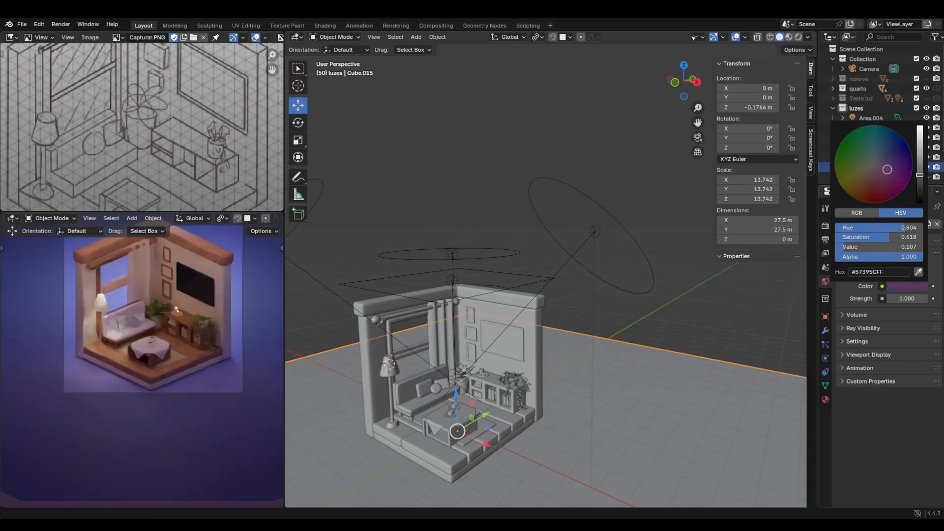
pyautogui.moveTo(879, 176); pyautogui.dragTo(879, 178)
pyautogui.click(873, 178)
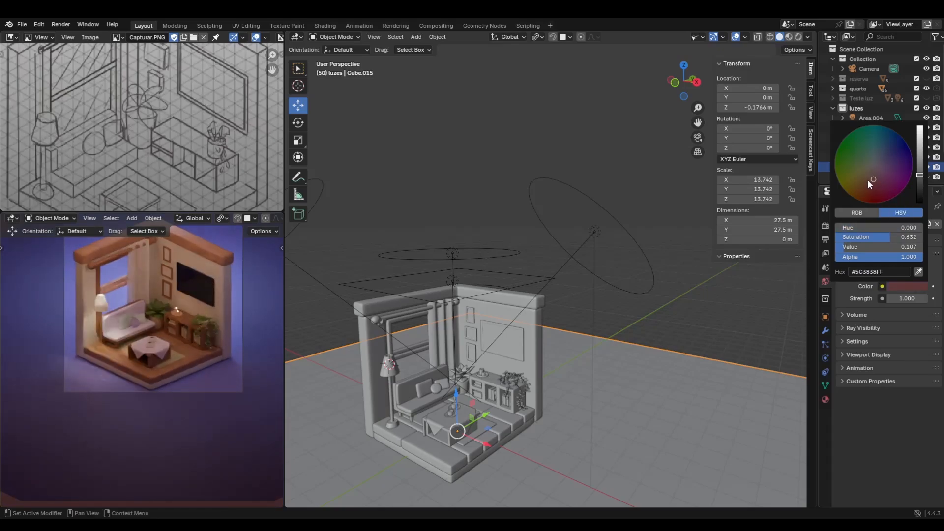
pyautogui.click(867, 172)
pyautogui.click(881, 177)
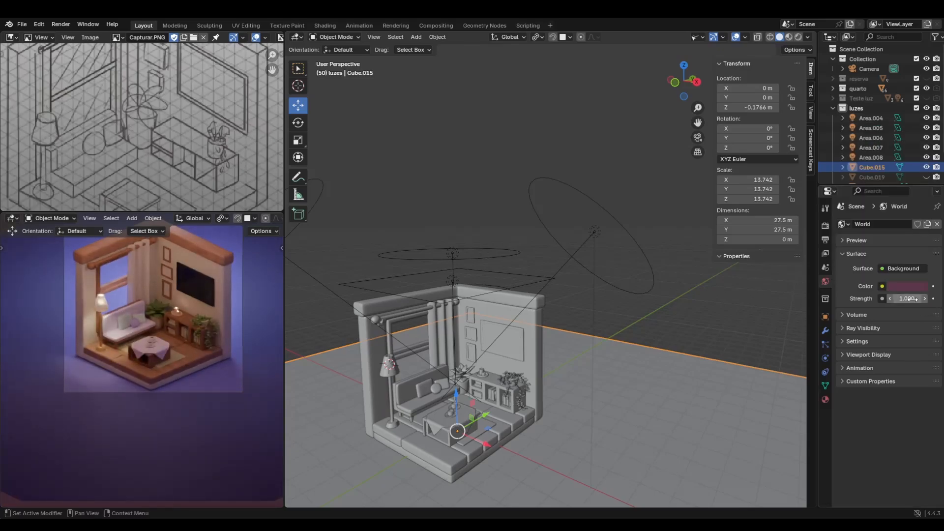
pyautogui.moveTo(908, 299)
pyautogui.mouseDown()
pyautogui.moveTo(866, 299)
pyautogui.moveTo(925, 298)
pyautogui.moveTo(871, 298)
pyautogui.moveTo(913, 299)
pyautogui.mouseUp()
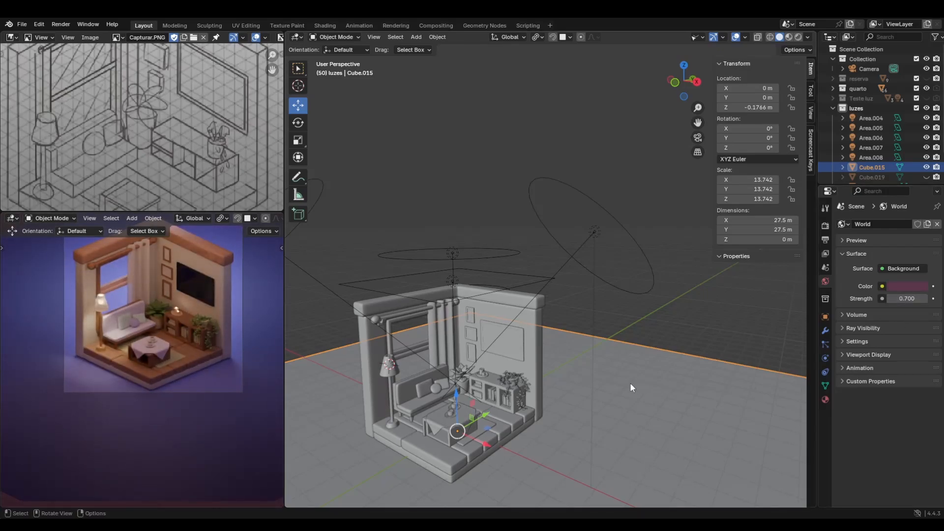
# Move the ground plane up about 0.054 m beneath the room
pyautogui.moveTo(435, 441); pyautogui.dragTo(510, 428, button='middle')
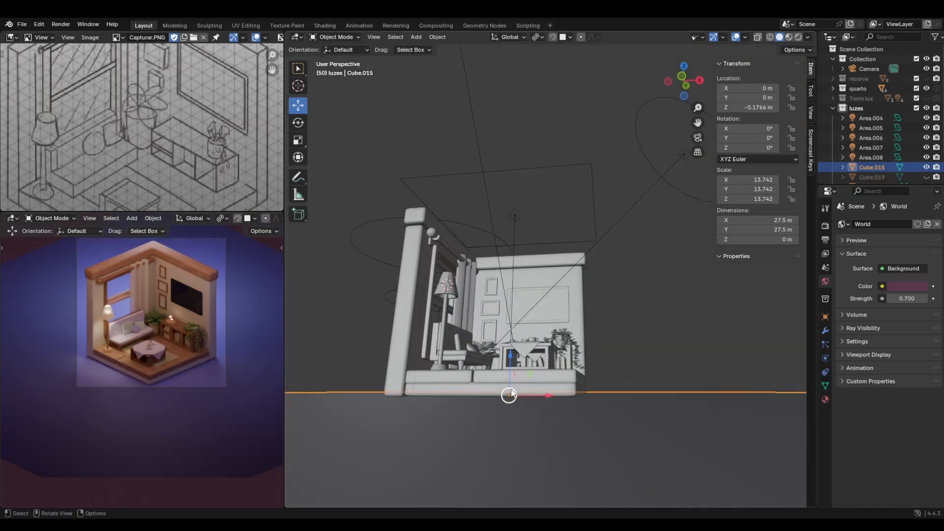
pyautogui.moveTo(494, 369); pyautogui.dragTo(543, 426, button='middle')
pyautogui.scroll(-3, 479, 408)
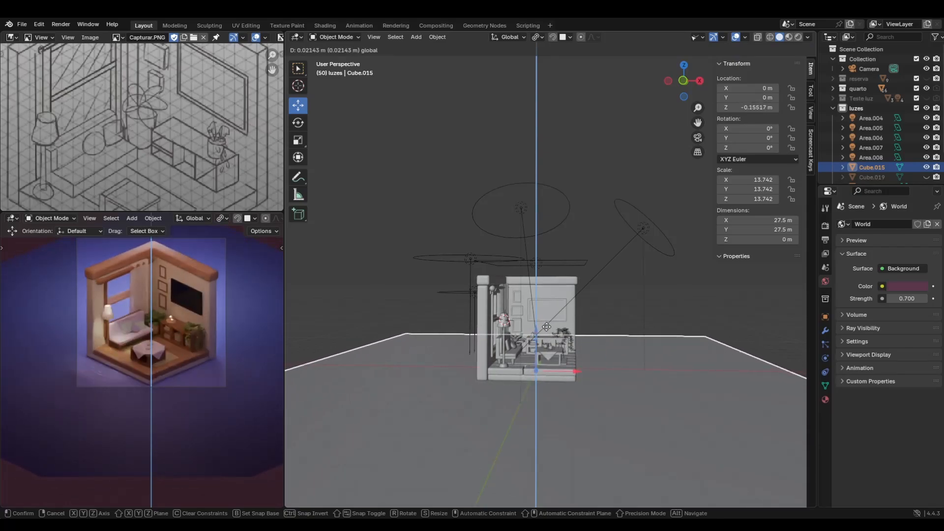
pyautogui.click(624, 353)
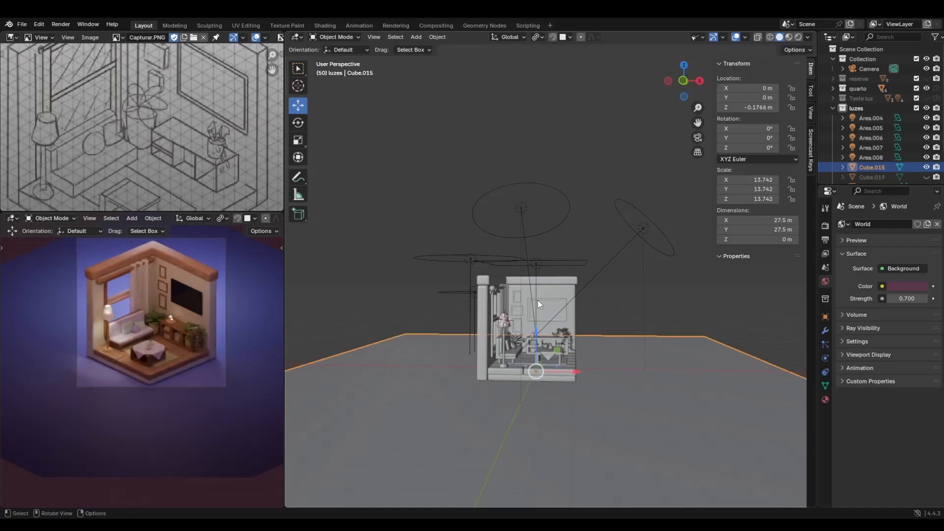
pyautogui.press('Up')
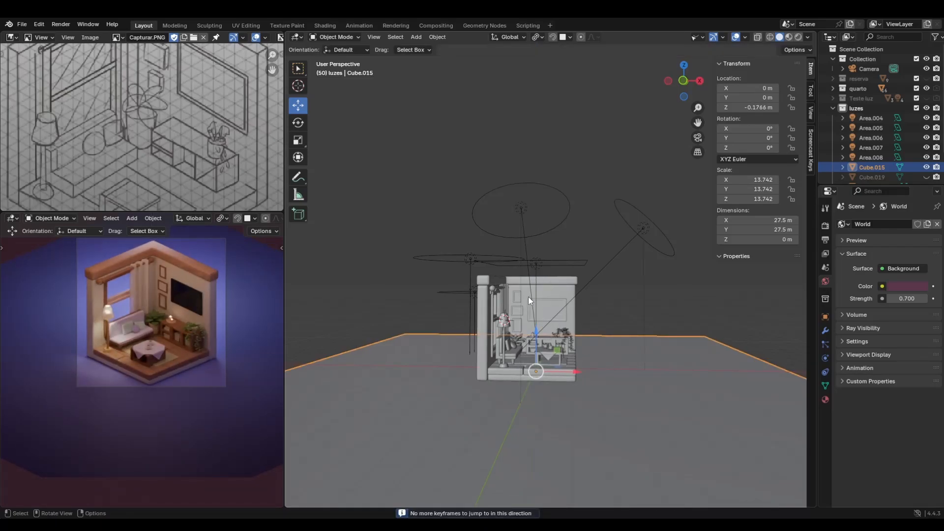
pyautogui.press('g')
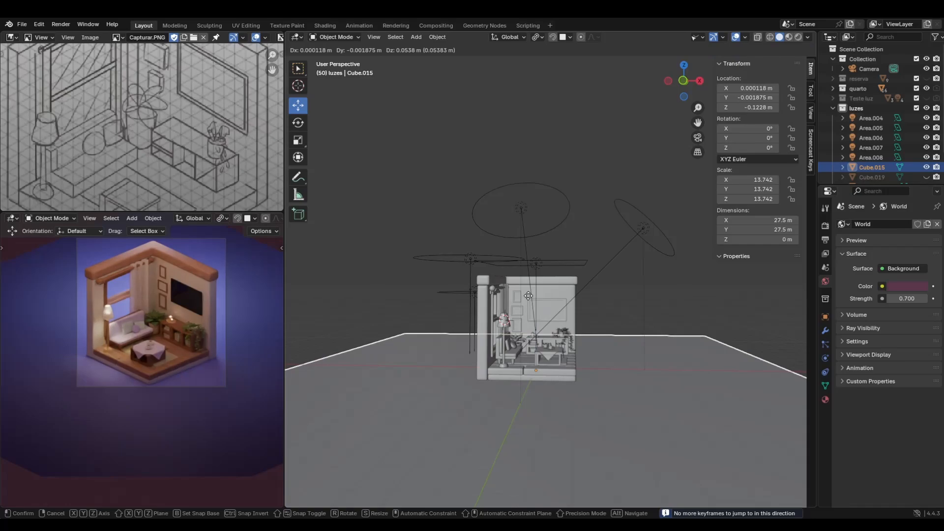
pyautogui.click(526, 296)
pyautogui.moveTo(525, 294); pyautogui.dragTo(350, 236, button='middle')
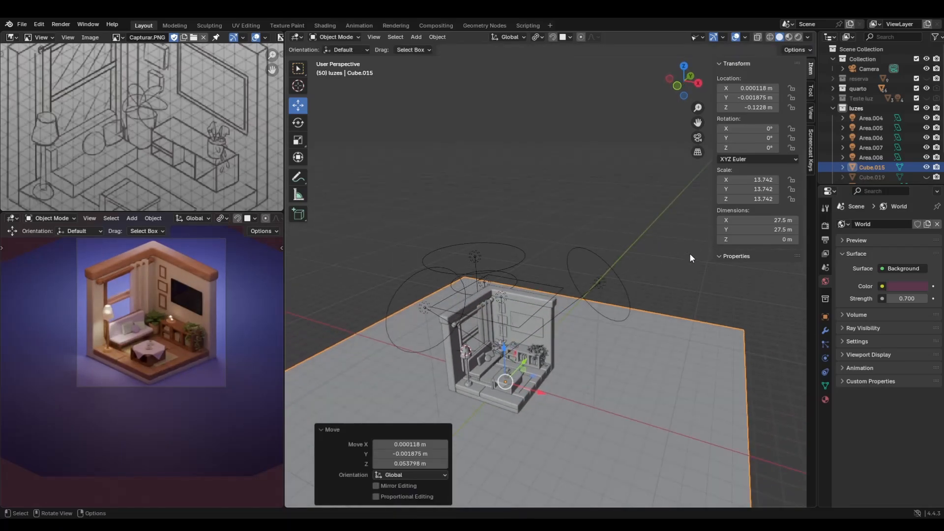
pyautogui.scroll(5, 493, 332)
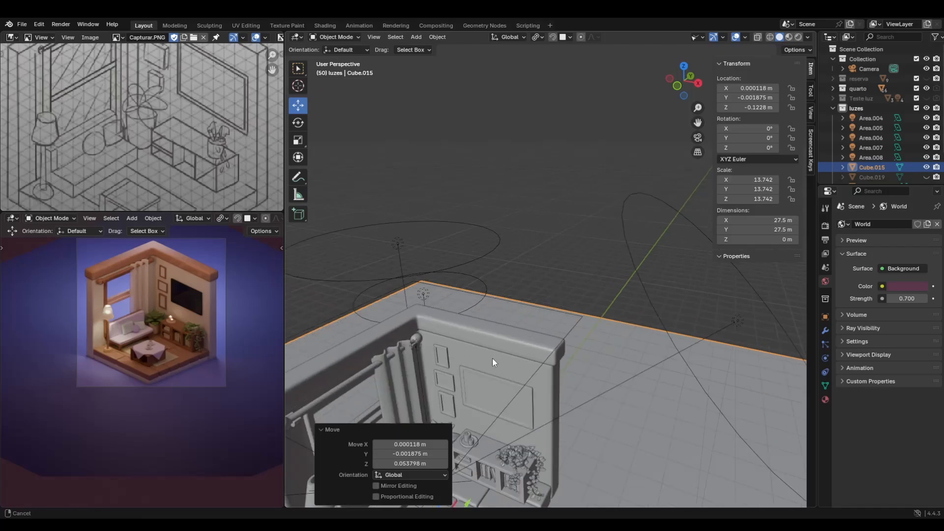
pyautogui.keyDown('shift'); pyautogui.moveTo(493, 359); pyautogui.dragTo(545, 239, button='middle'); pyautogui.keyUp('shift')
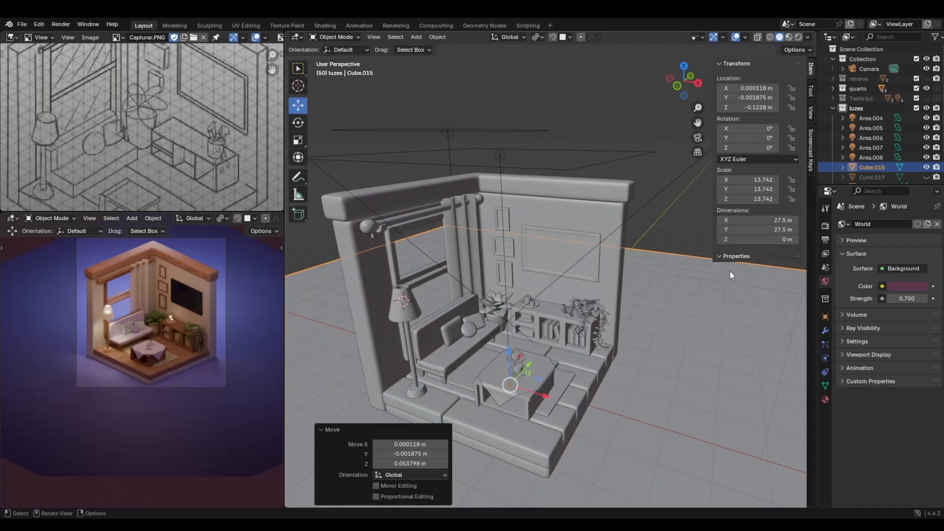
pyautogui.scroll(-2, 503, 317)
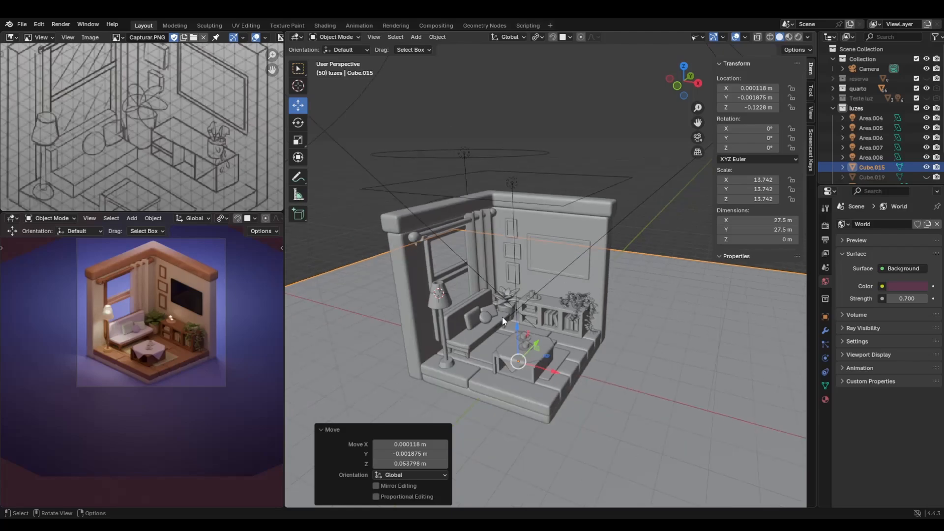
# Try the Filmic view transform in the render colour management and switch back to AgX
pyautogui.click(825, 226)
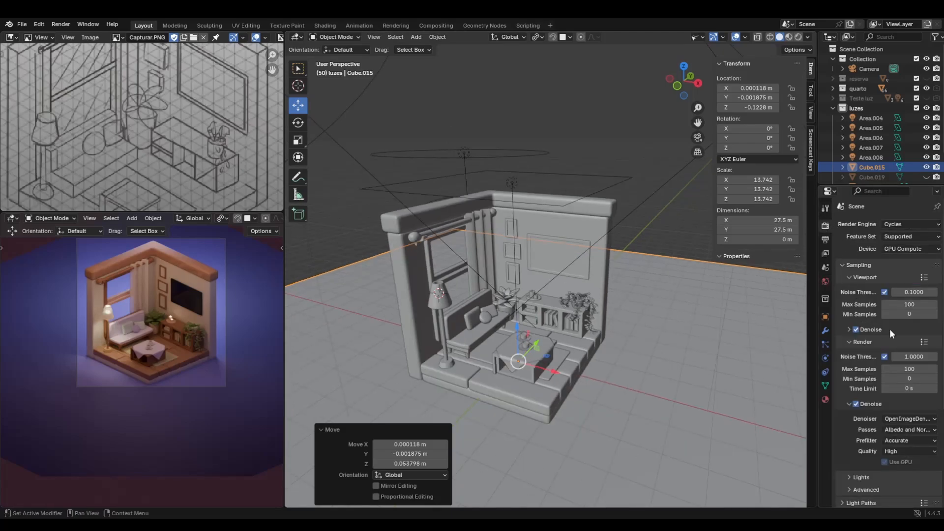
pyautogui.scroll(-5, 872, 330)
pyautogui.scroll(-2, 861, 344)
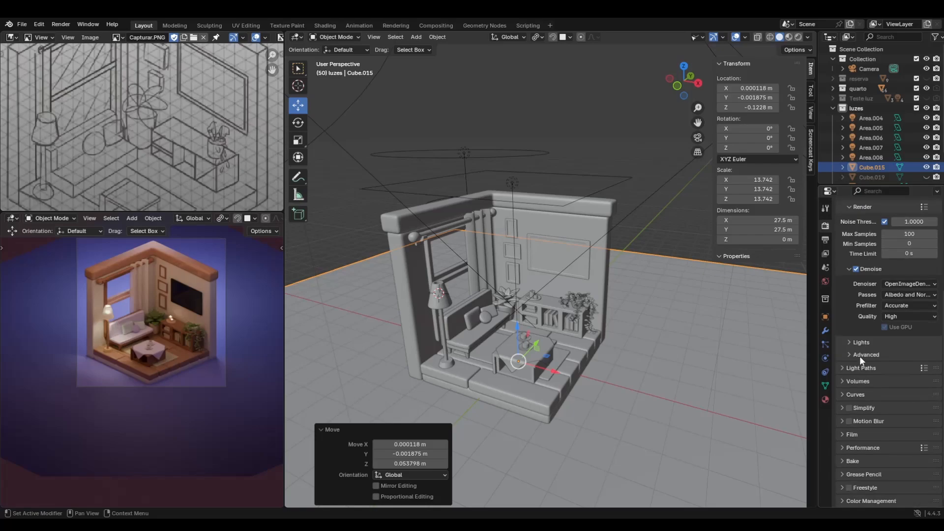
pyautogui.click(871, 501)
pyautogui.scroll(-6, 893, 420)
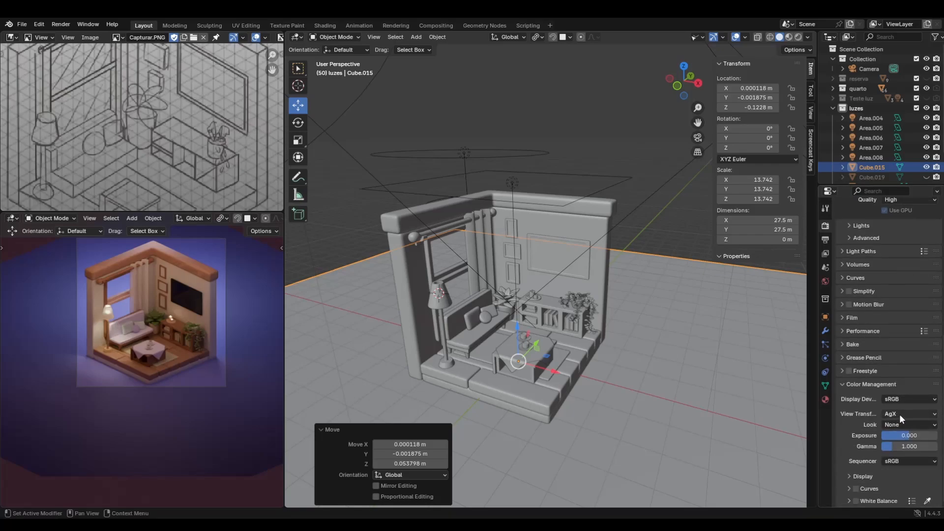
pyautogui.click(899, 414)
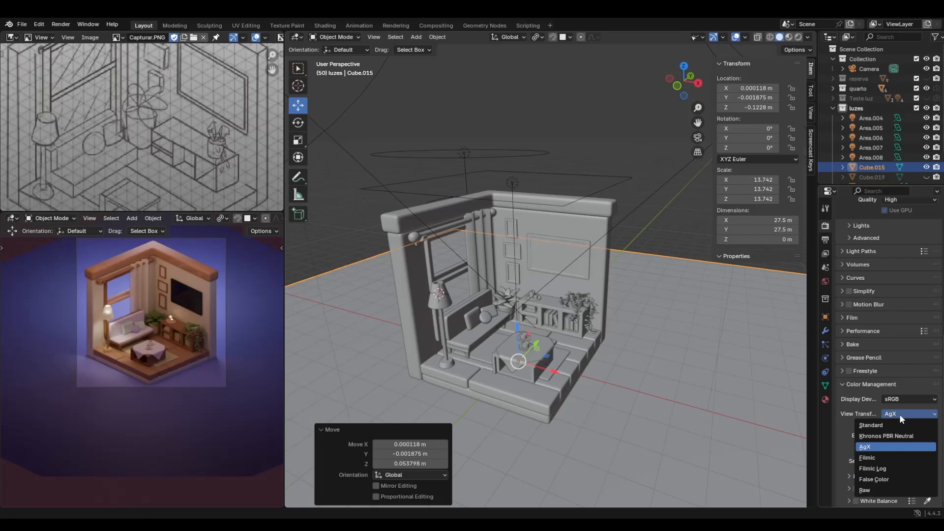
pyautogui.click(893, 459)
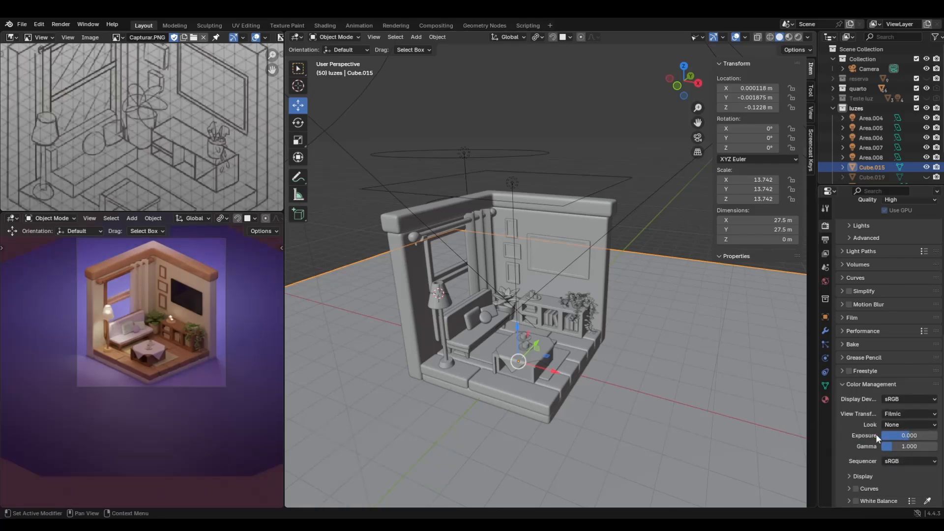
pyautogui.click(916, 415)
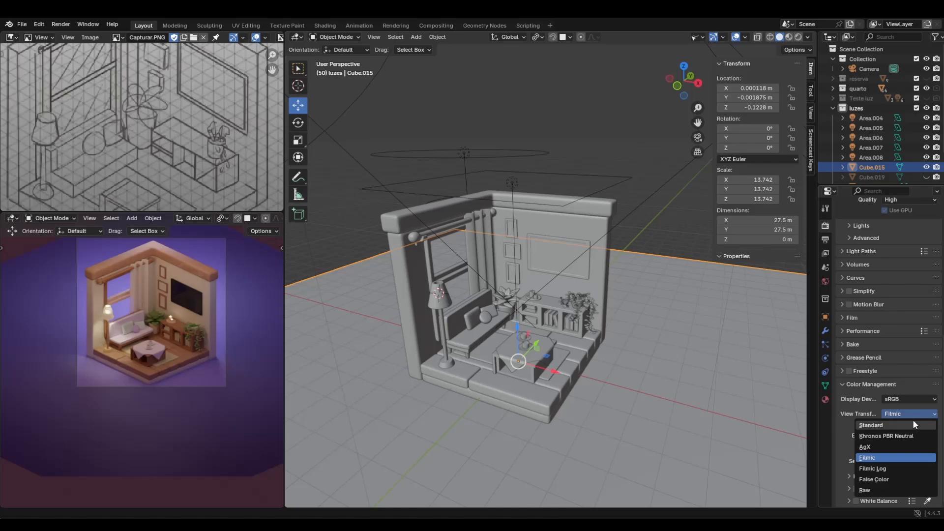
pyautogui.click(890, 446)
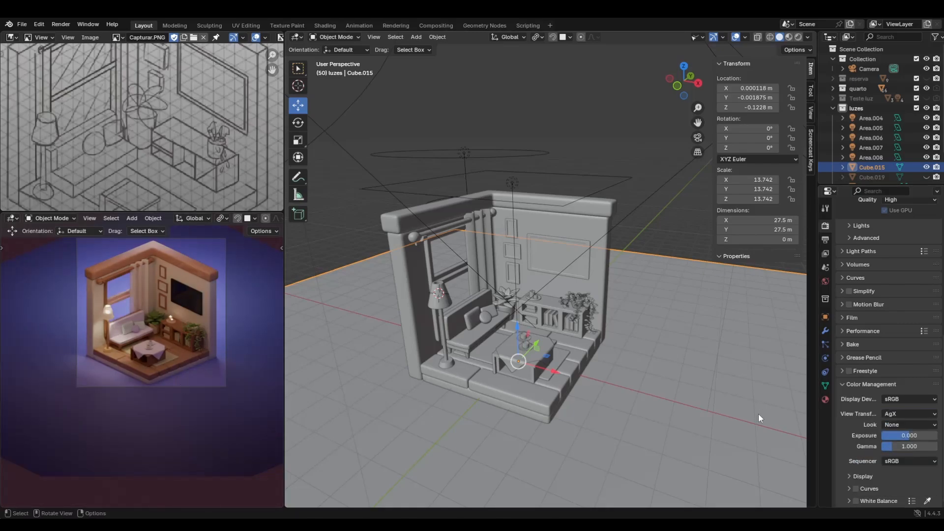
# Raise the colour management exposure to 0.172 and set the look to Medium High Contrast
pyautogui.moveTo(898, 437); pyautogui.dragTo(908, 437)
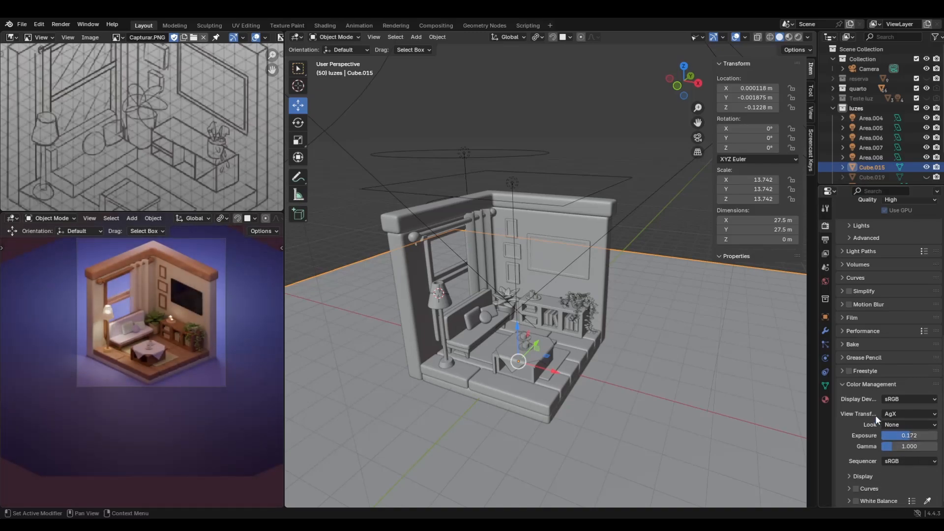
pyautogui.click(897, 424)
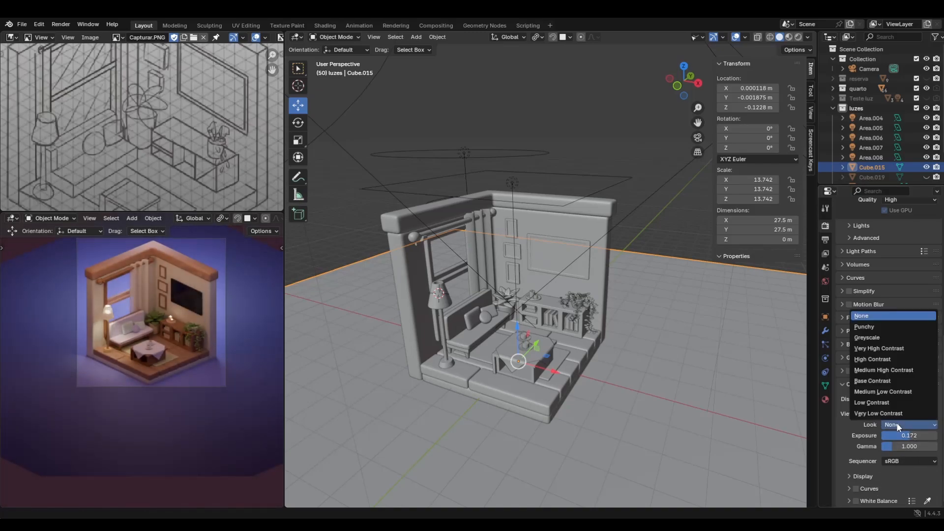
pyautogui.click(881, 373)
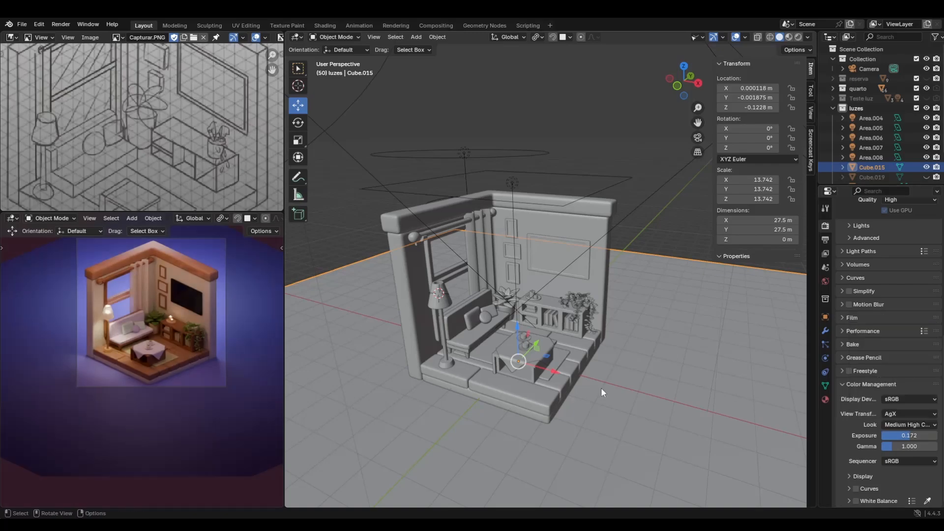
# Try the High Contrast, Base Contrast and None looks in the render colour management and return to Medium High Contrast
pyautogui.click(918, 425)
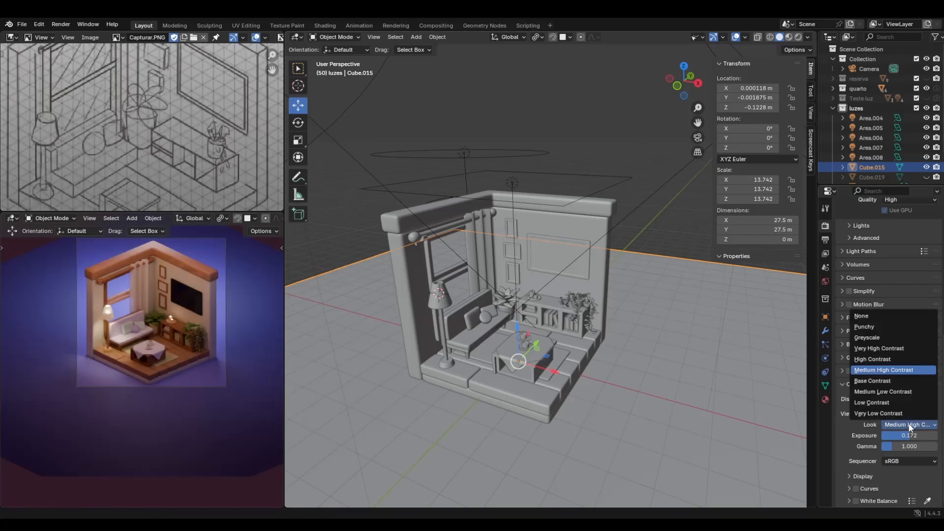
pyautogui.click(884, 359)
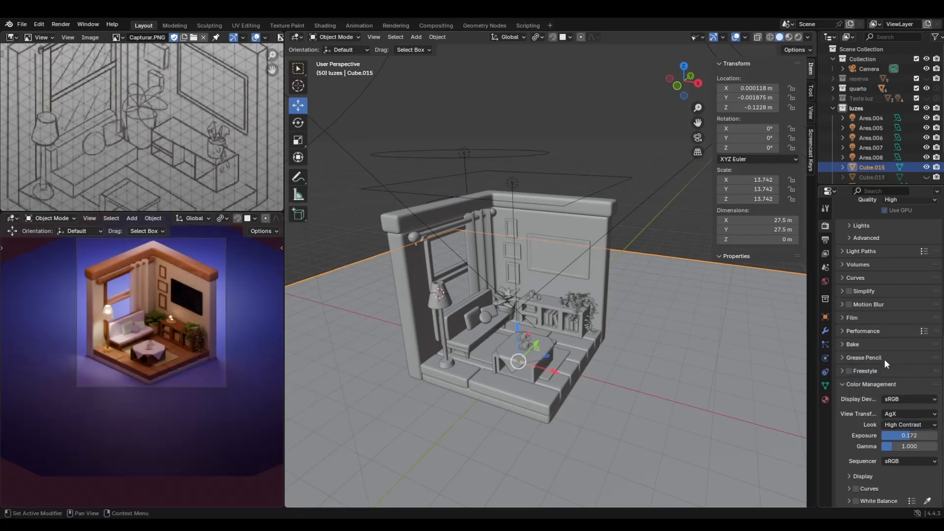
pyautogui.click(913, 425)
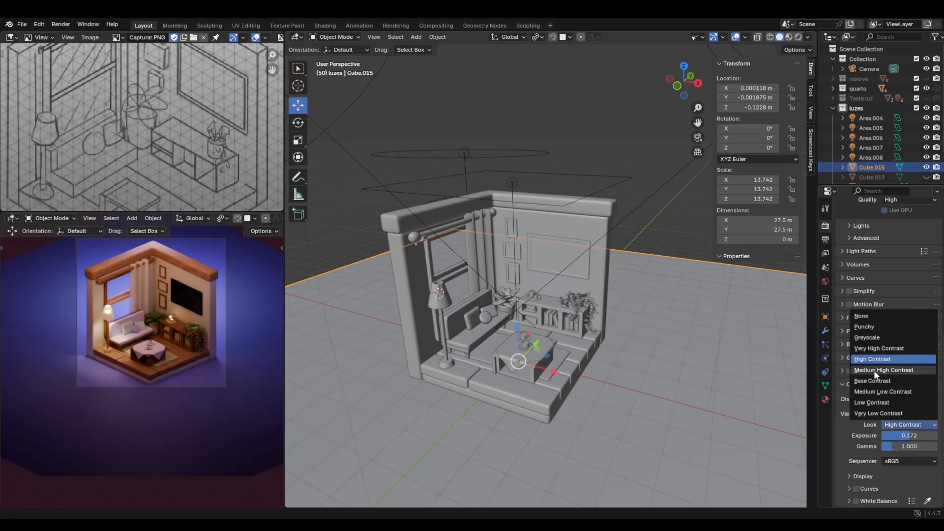
pyautogui.click(874, 370)
pyautogui.click(911, 426)
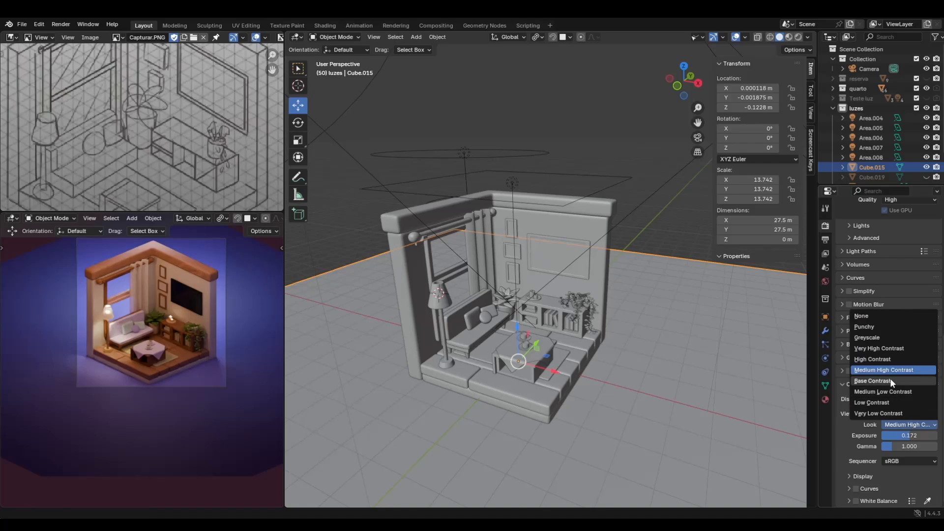
pyautogui.click(890, 380)
pyautogui.click(918, 430)
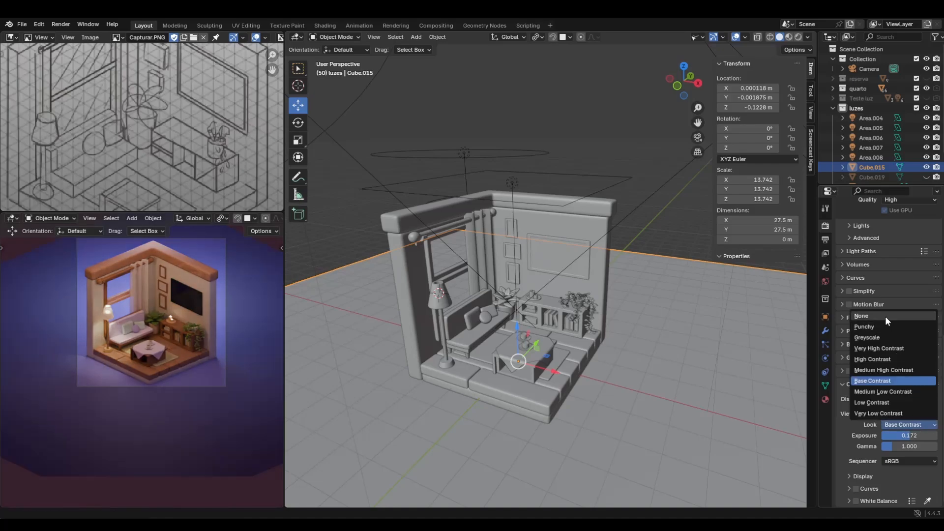
pyautogui.click(885, 318)
pyautogui.click(925, 427)
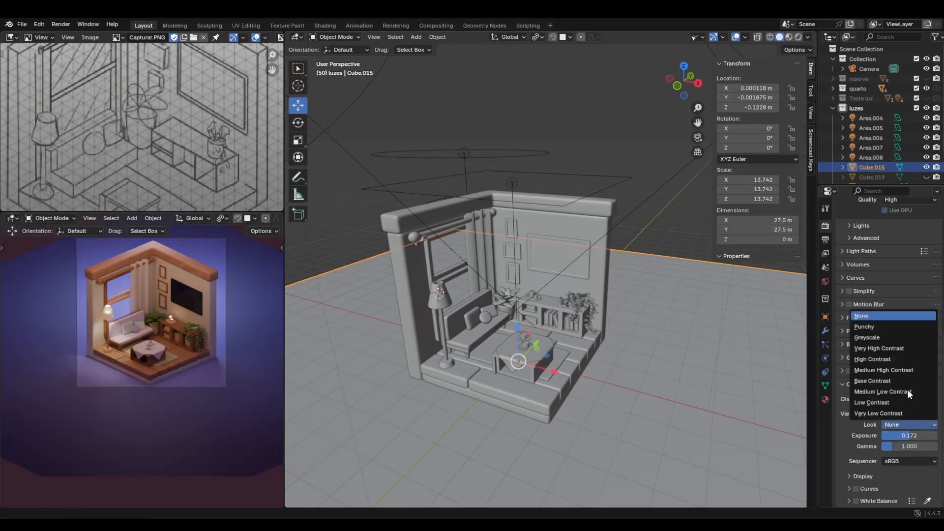
pyautogui.click(893, 370)
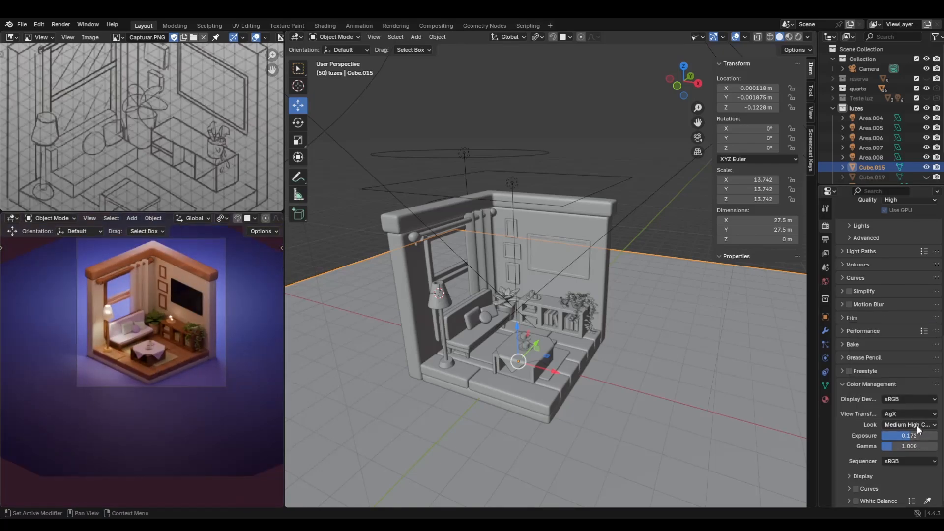
# Compare the Low Contrast, Medium Low Contrast, None and Base Contrast looks, and go back to Medium High Contrast
pyautogui.click(917, 425)
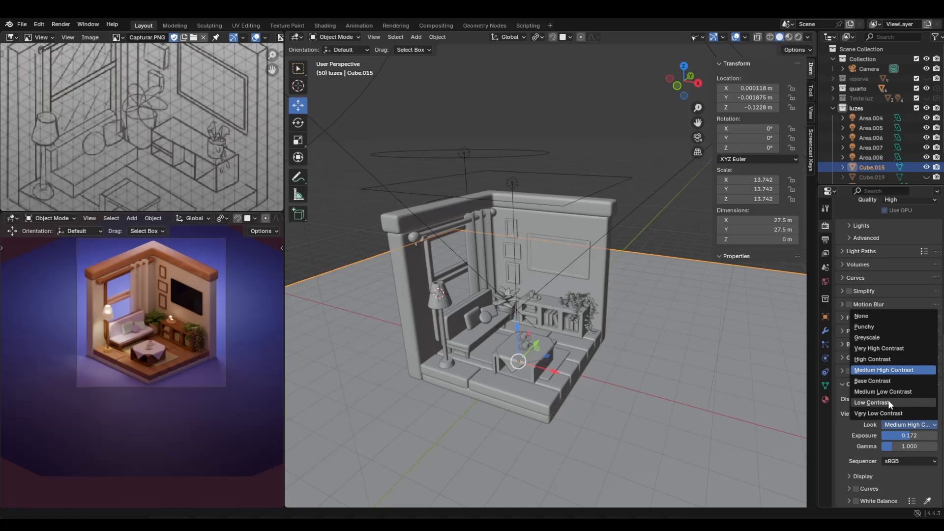
pyautogui.click(891, 403)
pyautogui.click(904, 425)
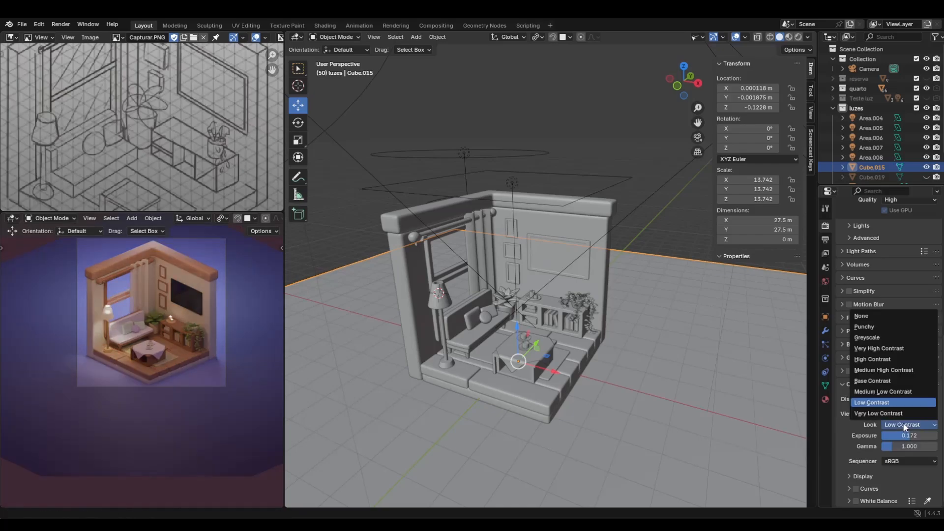
pyautogui.click(896, 392)
pyautogui.click(905, 426)
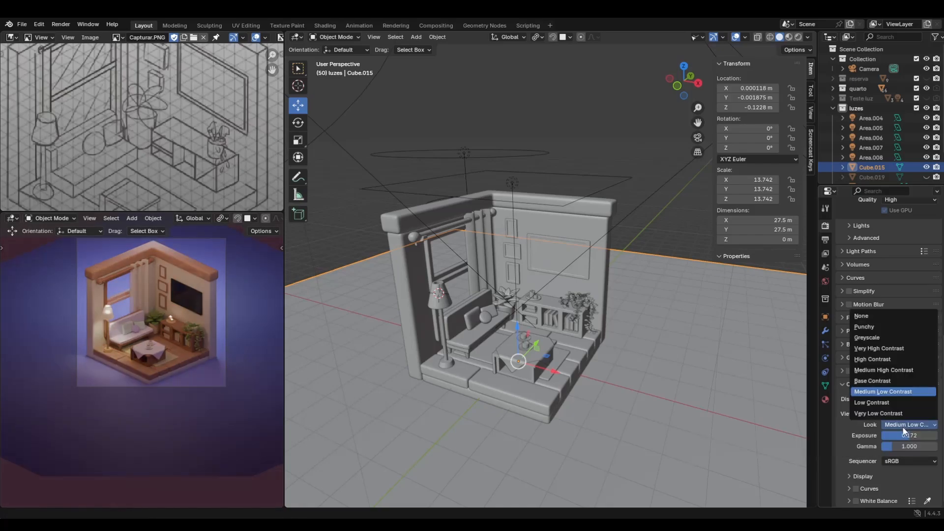
pyautogui.click(881, 318)
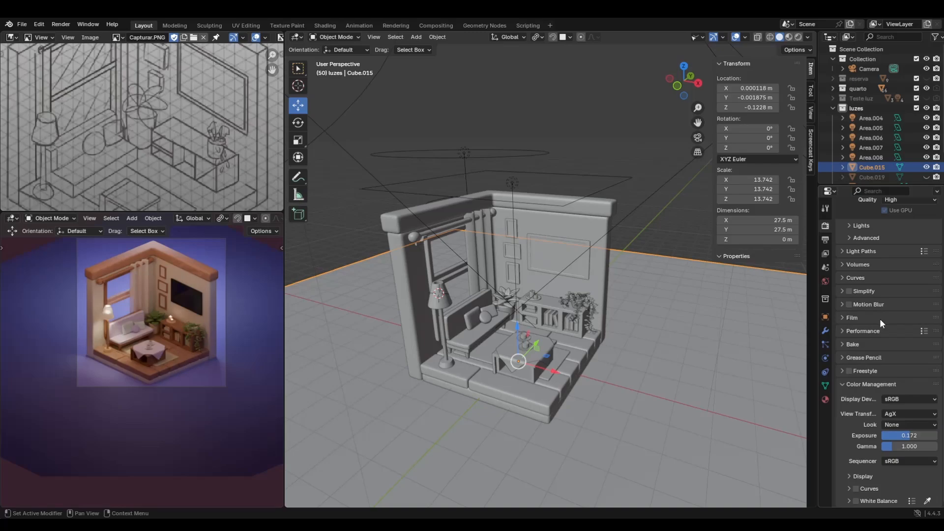
pyautogui.click(907, 422)
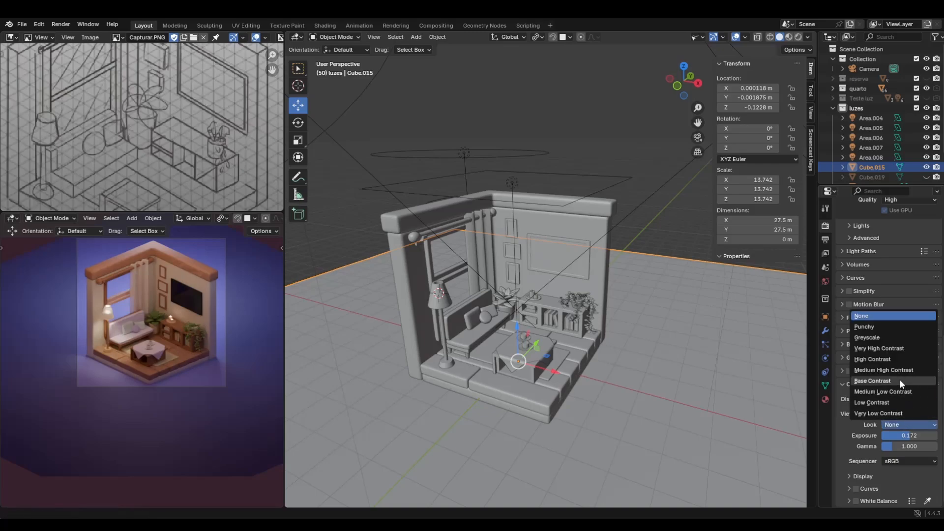
pyautogui.click(899, 379)
pyautogui.click(902, 422)
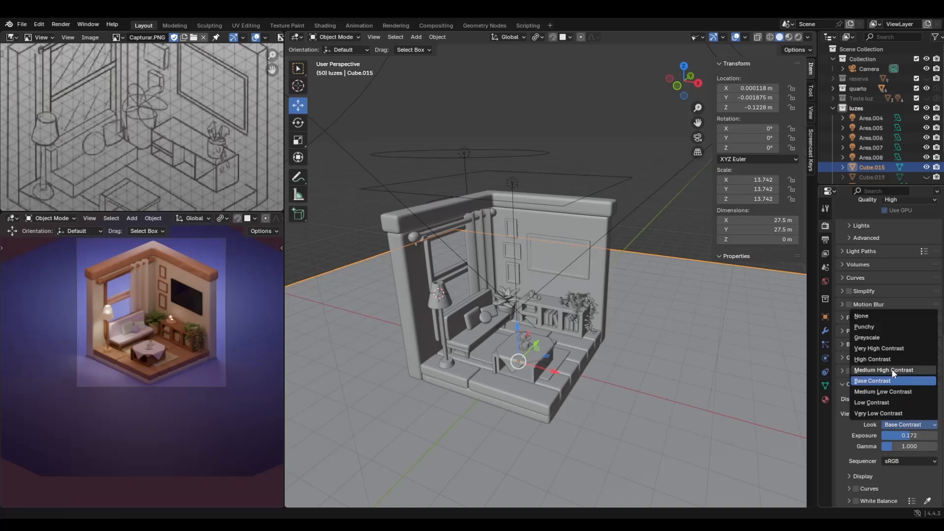
pyautogui.click(892, 369)
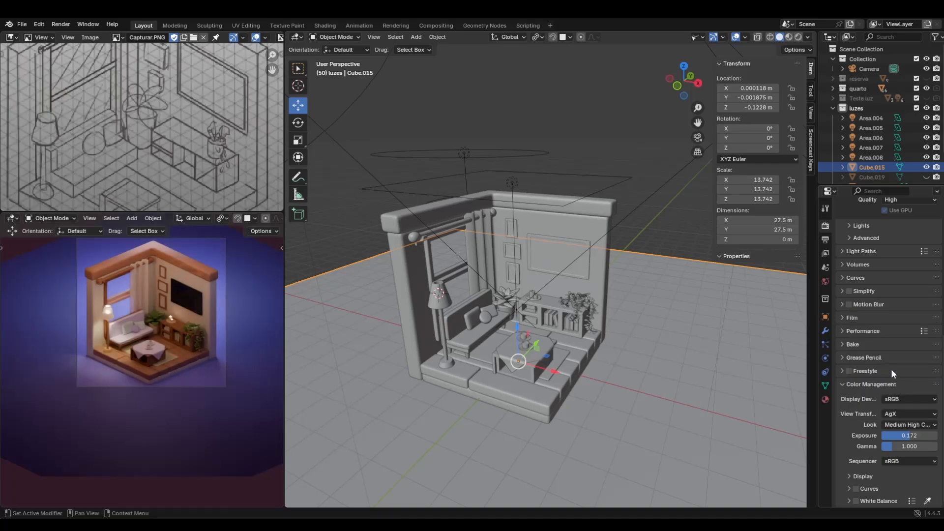
# Test the Punchy and Base Contrast looks against Medium High Contrast, and undo a trial exposure change
pyautogui.click(911, 426)
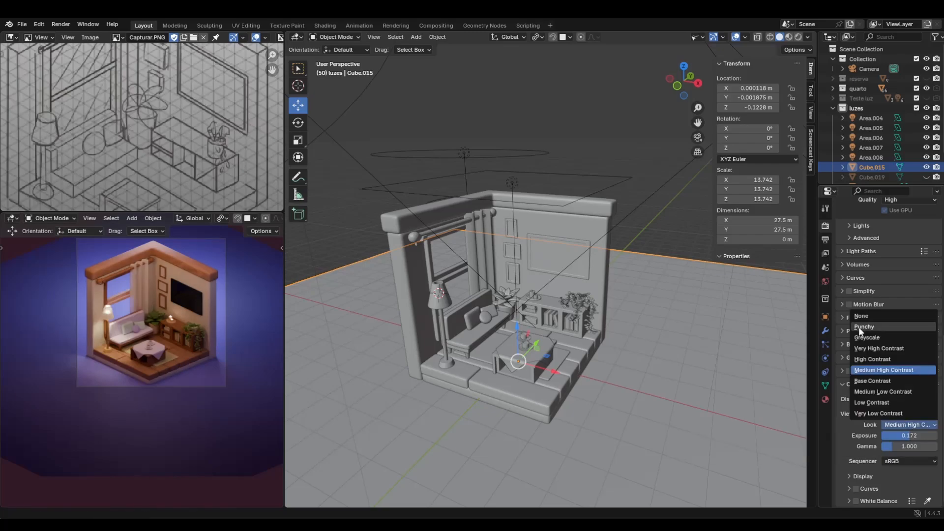
pyautogui.click(859, 326)
pyautogui.click(922, 423)
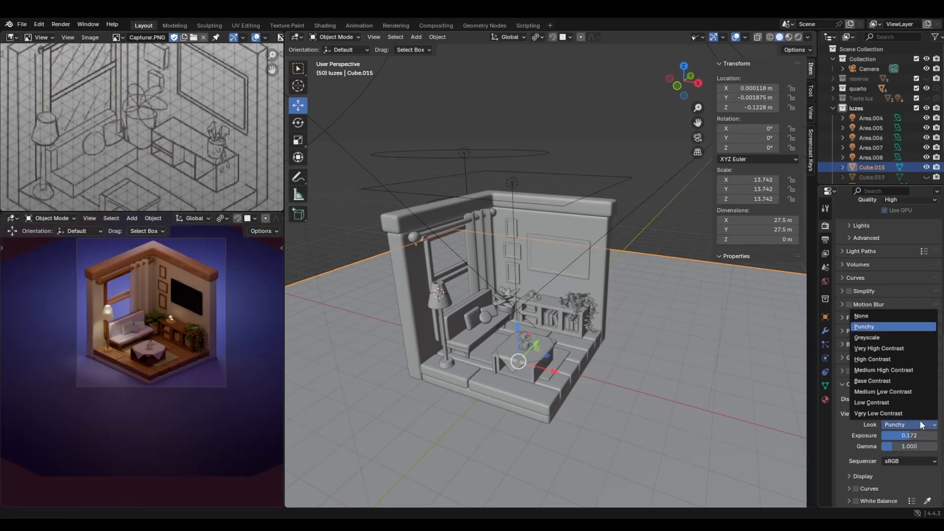
pyautogui.click(900, 379)
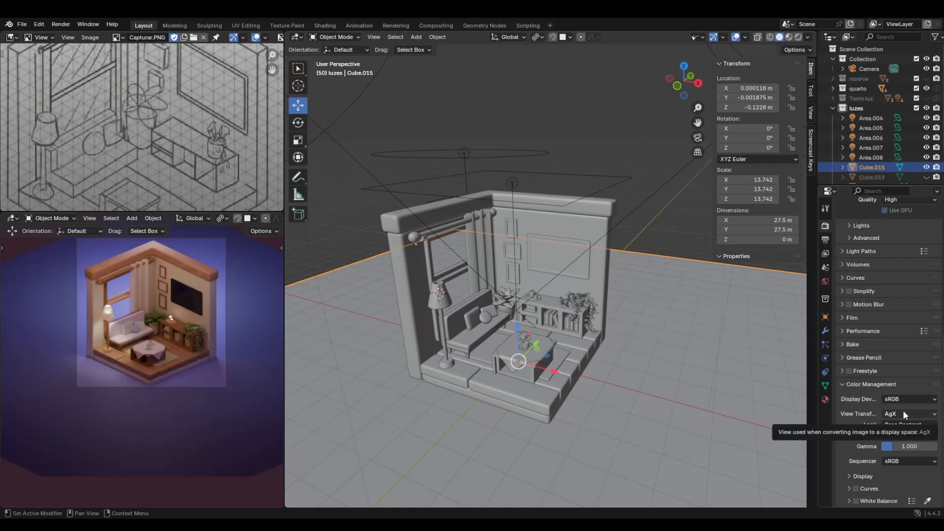
pyautogui.click(905, 424)
pyautogui.click(900, 373)
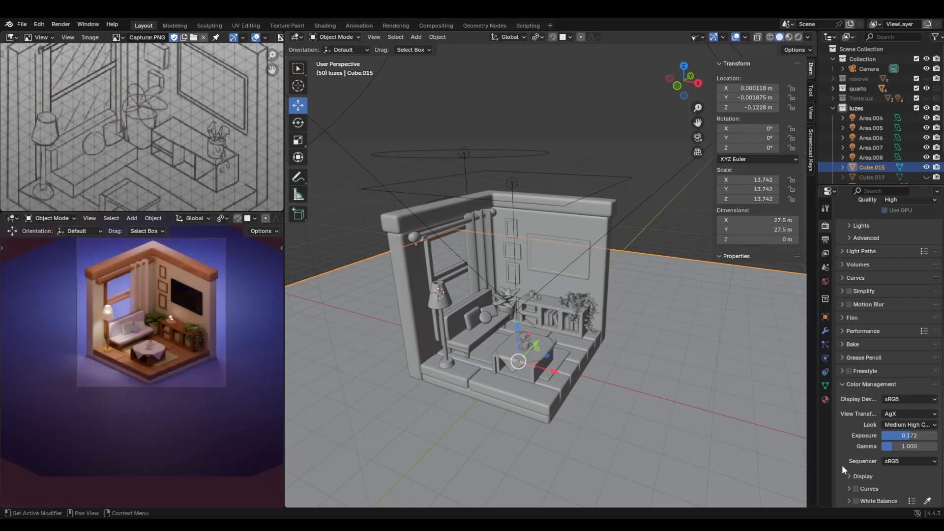
pyautogui.moveTo(909, 441)
pyautogui.mouseDown()
pyautogui.moveTo(895, 441)
pyautogui.moveTo(921, 441)
pyautogui.mouseUp()
pyautogui.hotkey('ctrl', 'z')
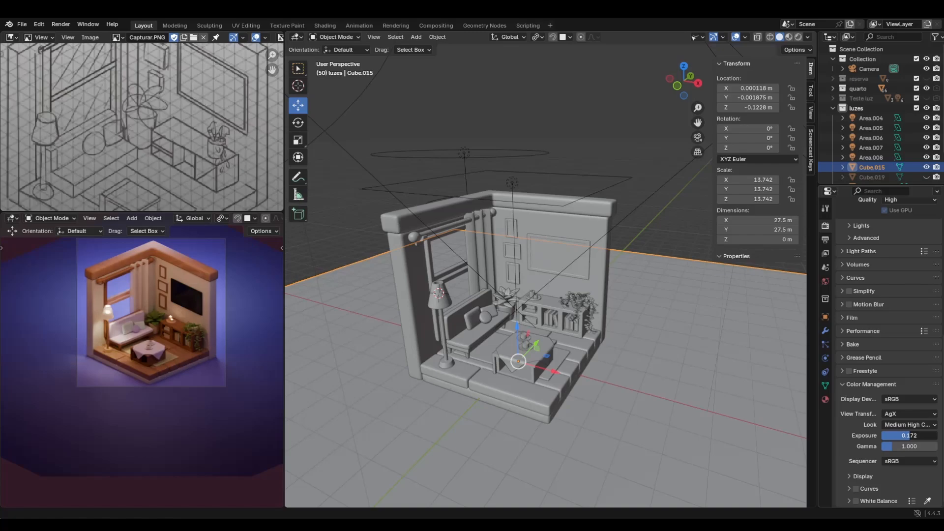
# Set the colour management look to Base Contrast and check its effect on the rendered room
pyautogui.scroll(2, 161, 321)
pyautogui.scroll(-1, 231, 323)
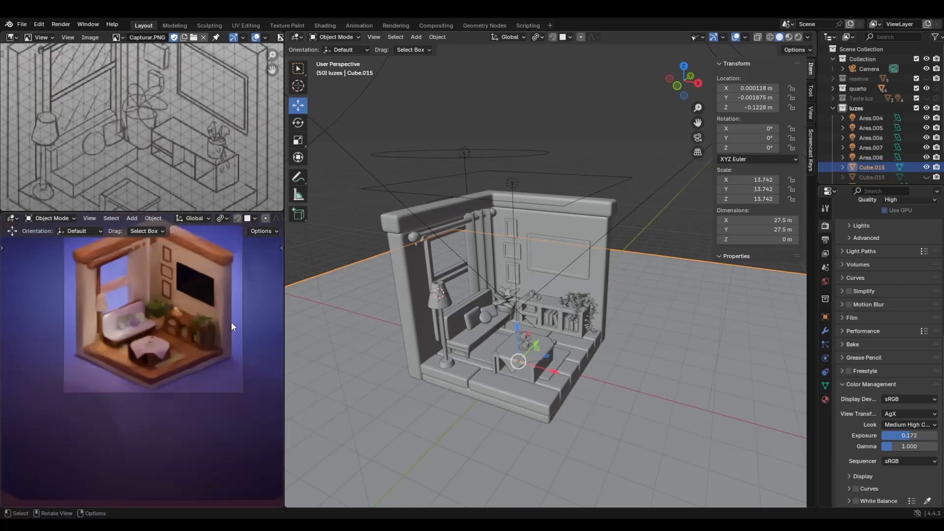
pyautogui.click(901, 425)
pyautogui.click(887, 379)
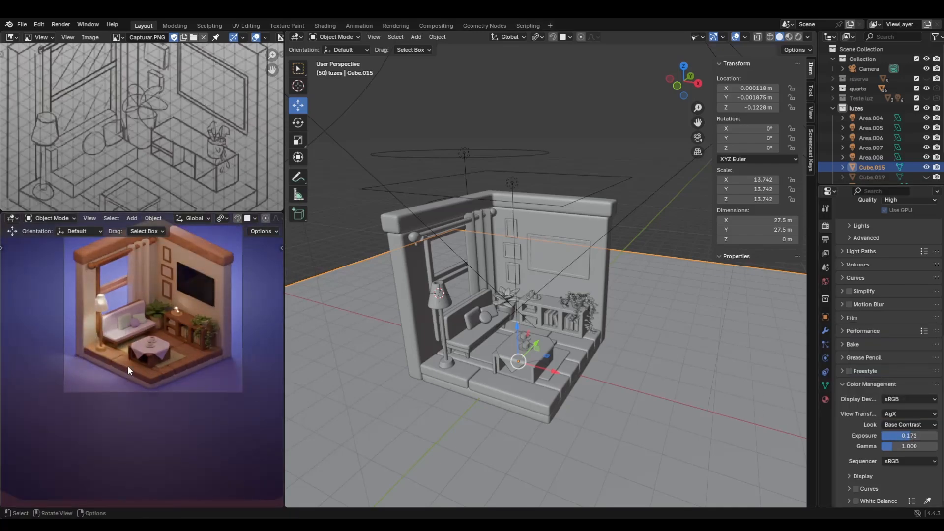
pyautogui.scroll(-1, 143, 356)
pyautogui.scroll(2, 861, 427)
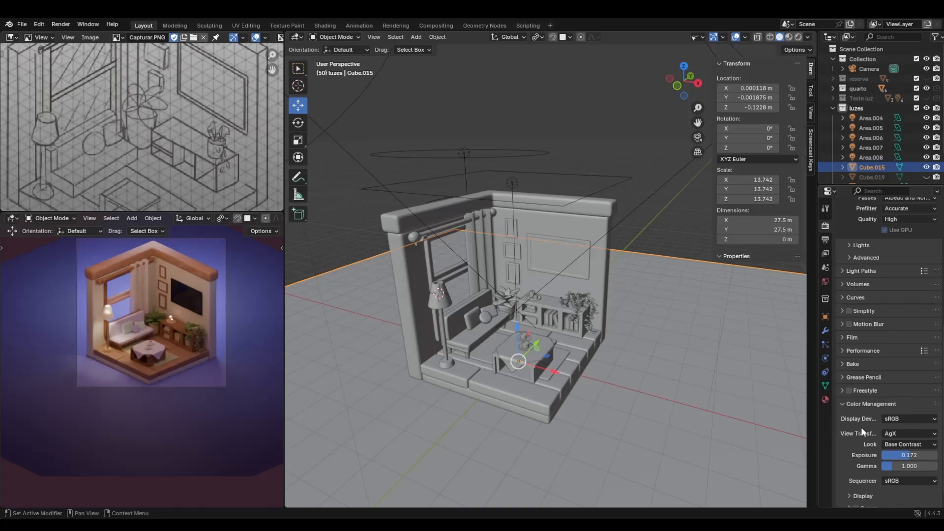
# Review the Cycles sampling settings, including the viewport denoiser's passes, and collapse the viewport denoise and render sections
pyautogui.scroll(2, 862, 432)
pyautogui.scroll(9, 873, 445)
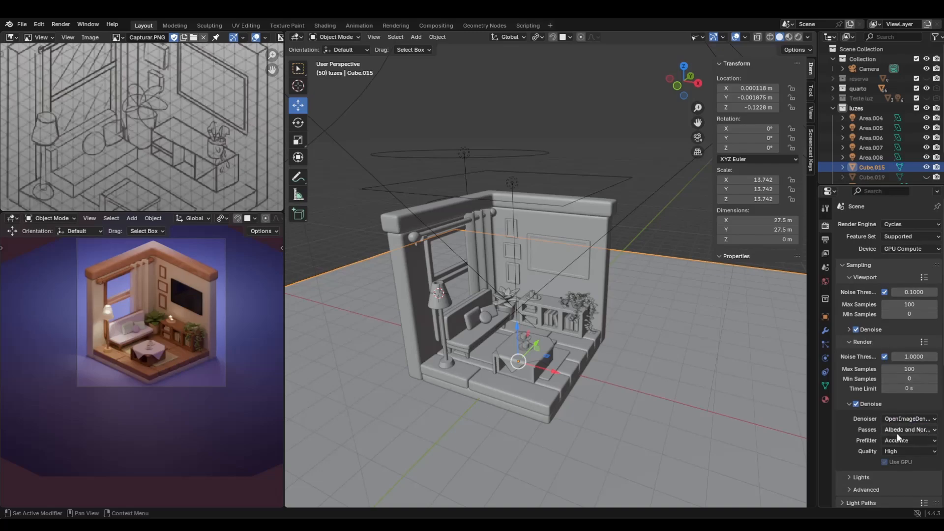
pyautogui.click(849, 328)
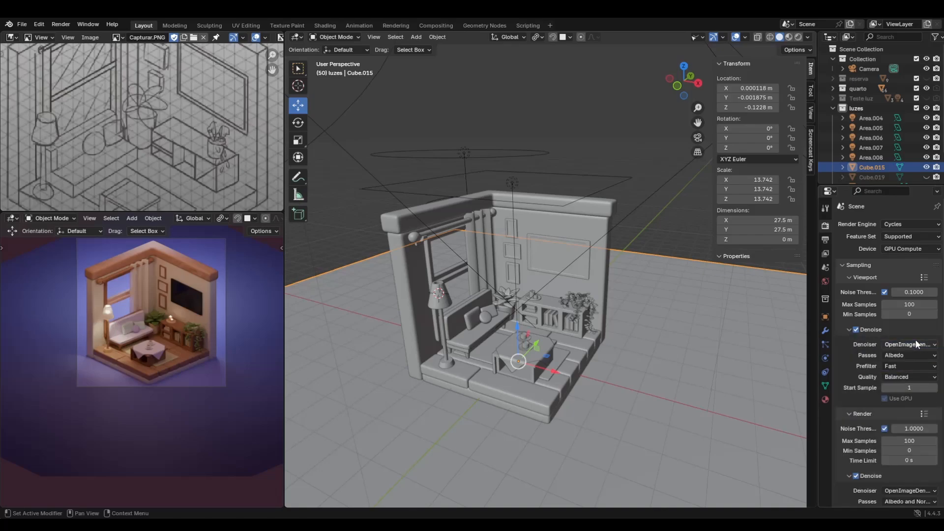
pyautogui.click(899, 356)
pyautogui.click(876, 378)
pyautogui.click(847, 332)
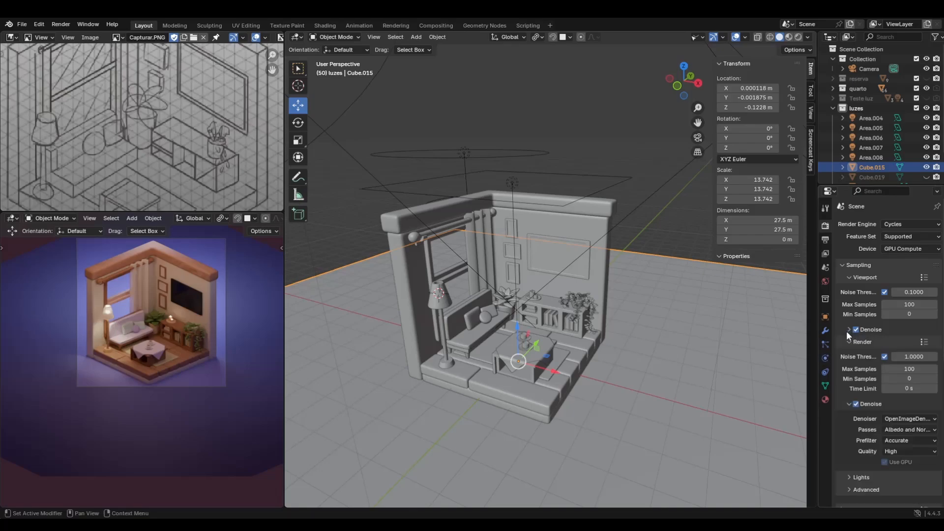
pyautogui.click(851, 342)
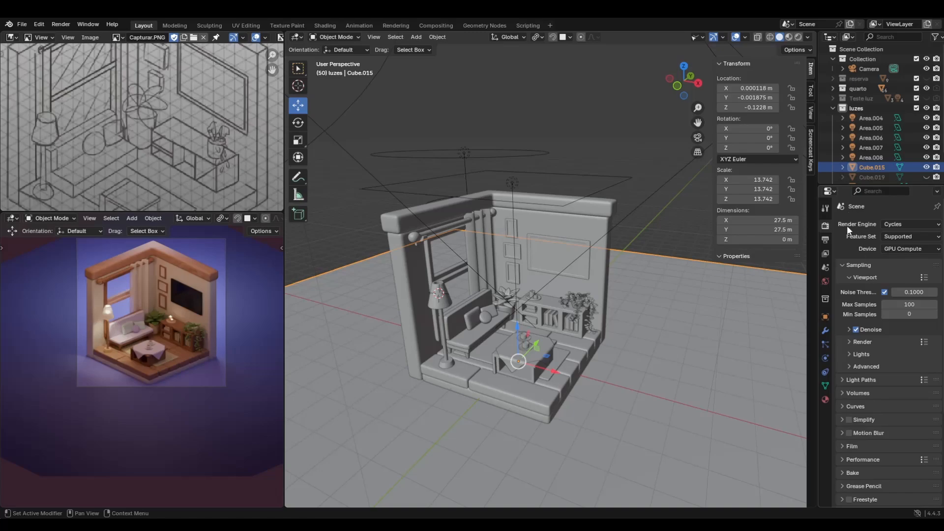
# Examine the output properties for the render's format, resolution, file output, colour management and post-processing settings
pyautogui.click(828, 238)
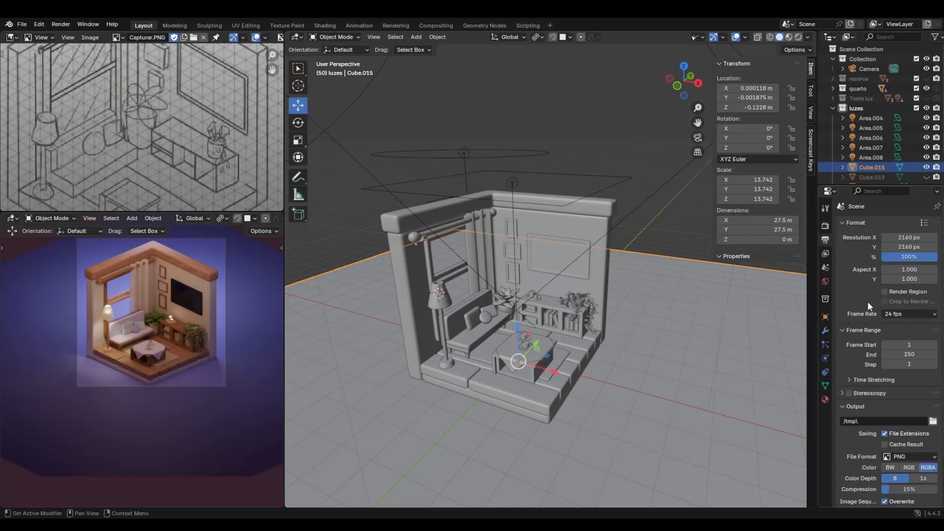
pyautogui.scroll(-1, 197, 353)
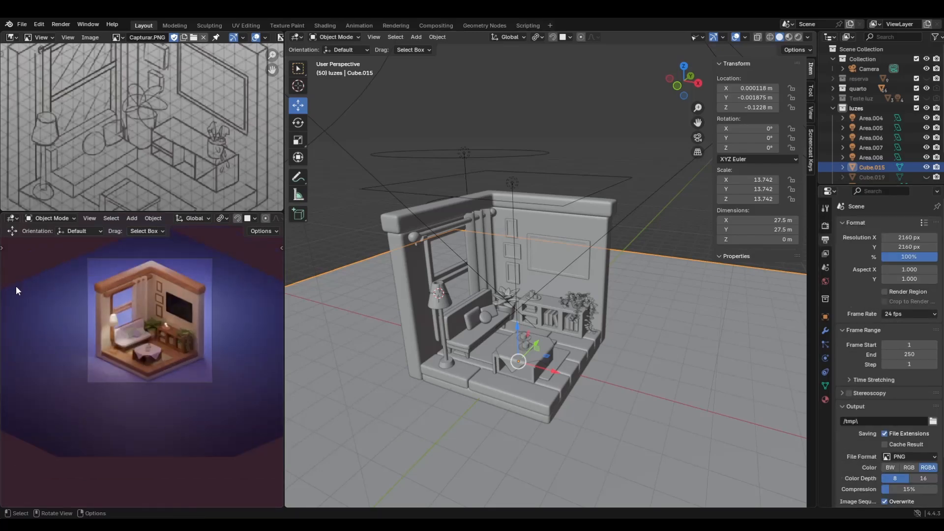
pyautogui.scroll(-3, 902, 388)
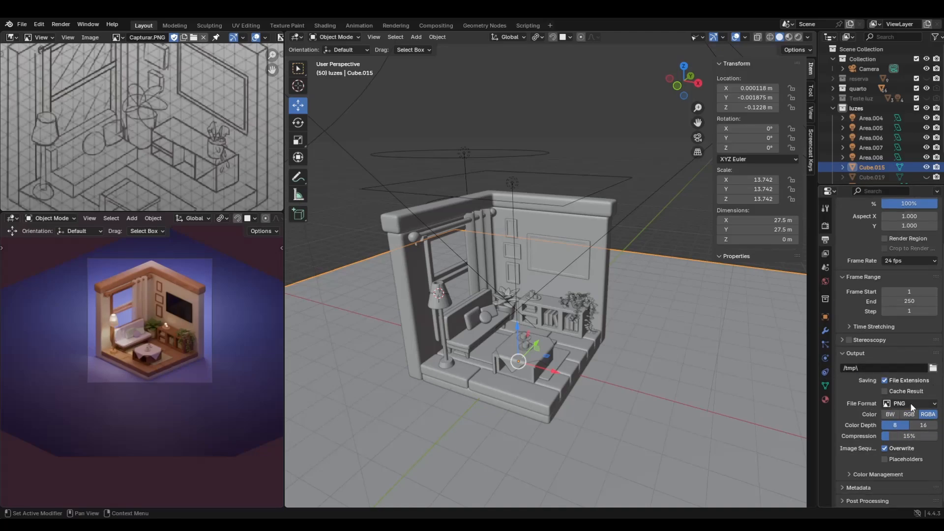
pyautogui.click(883, 474)
pyautogui.scroll(-5, 860, 427)
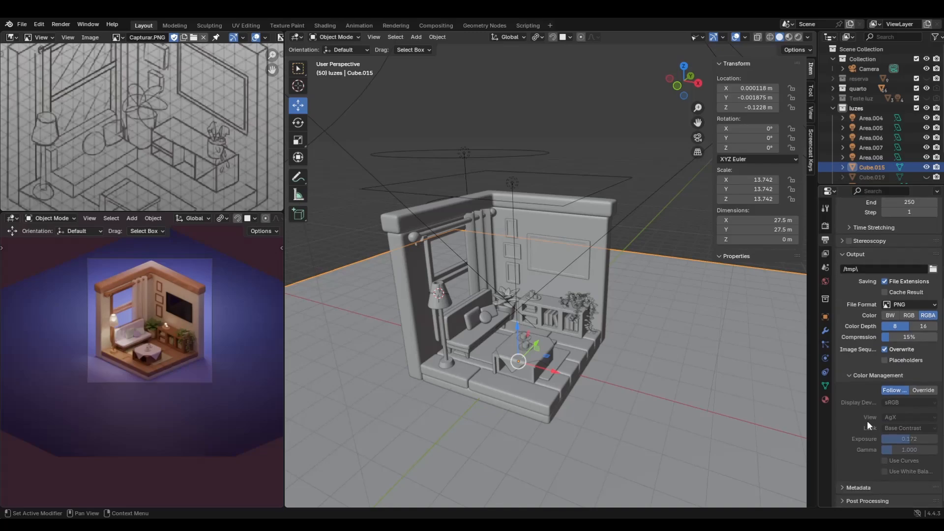
pyautogui.click(863, 376)
pyautogui.scroll(-2, 883, 431)
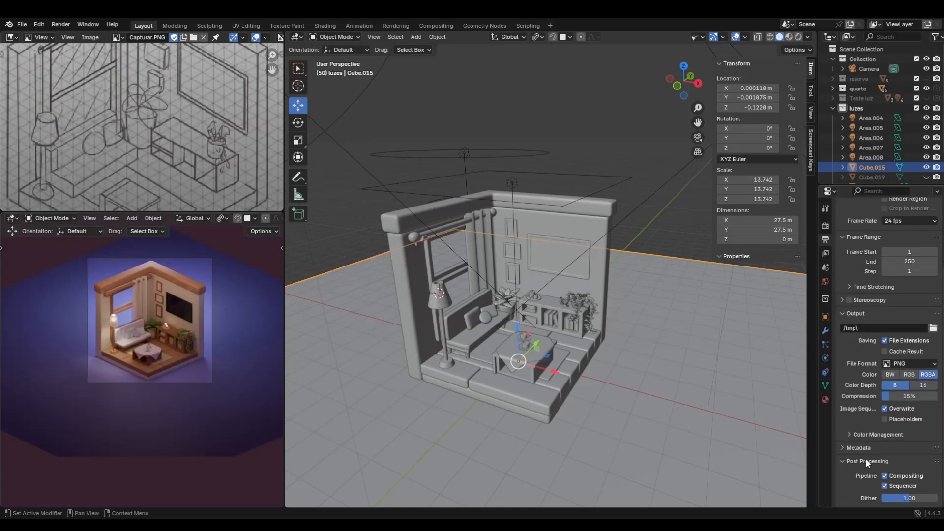
pyautogui.scroll(3, 866, 458)
# Examine the view layer's data, light and Cryptomatte render pass options
pyautogui.click(825, 254)
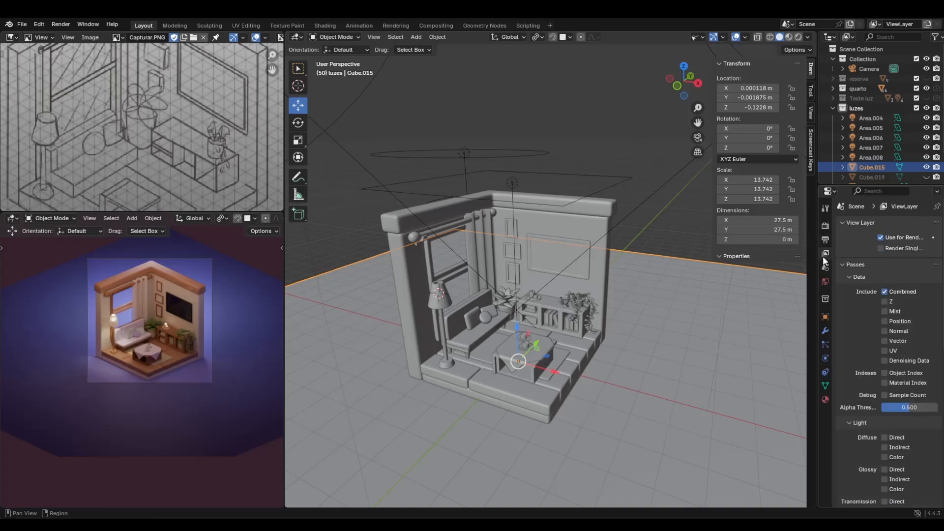
pyautogui.scroll(-2, 873, 303)
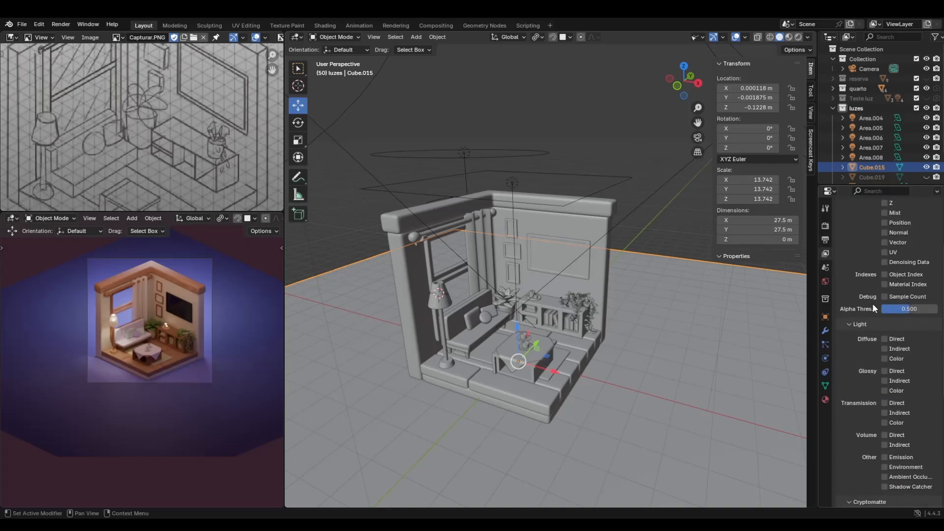
pyautogui.scroll(2, 870, 317)
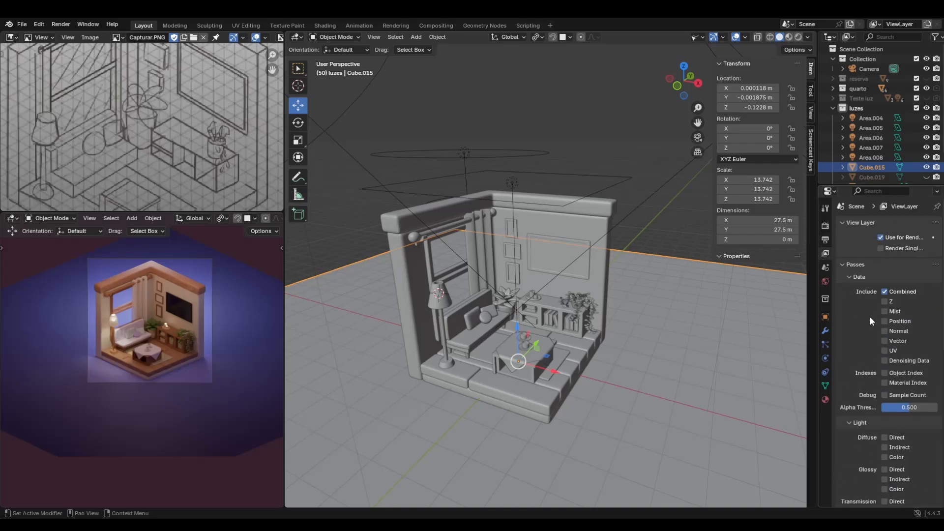
pyautogui.scroll(-10, 870, 319)
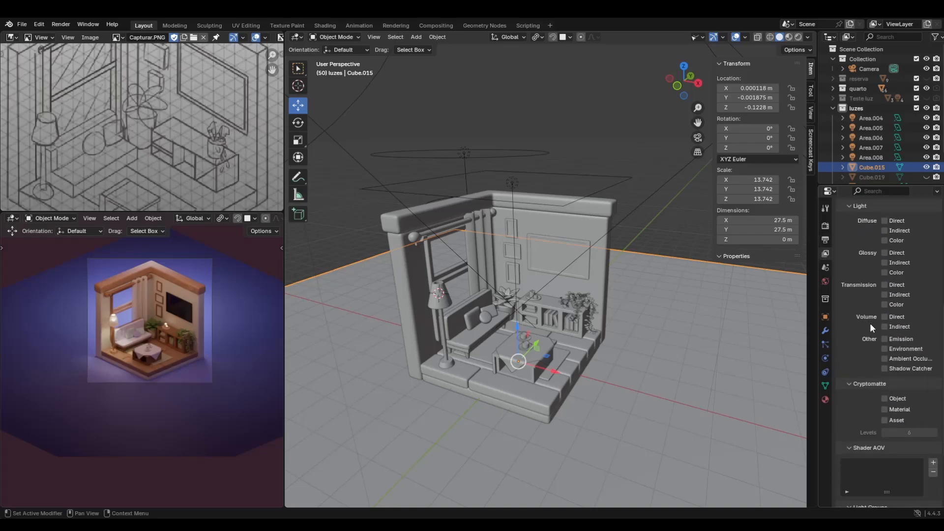
# Unhide the slanted light beam volume Cube.019 in the luzes collection, select it and open its material settings
pyautogui.click(826, 268)
pyautogui.click(825, 254)
pyautogui.scroll(-3, 914, 138)
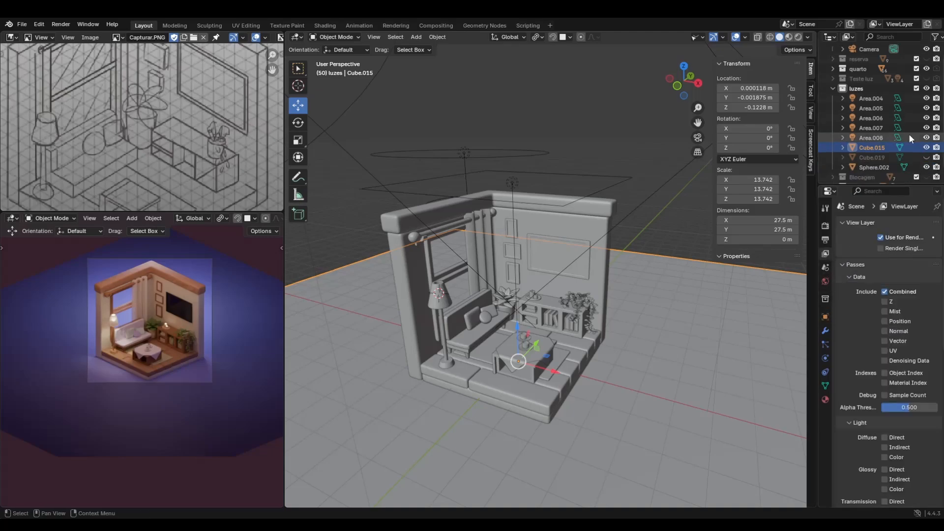
pyautogui.click(927, 144)
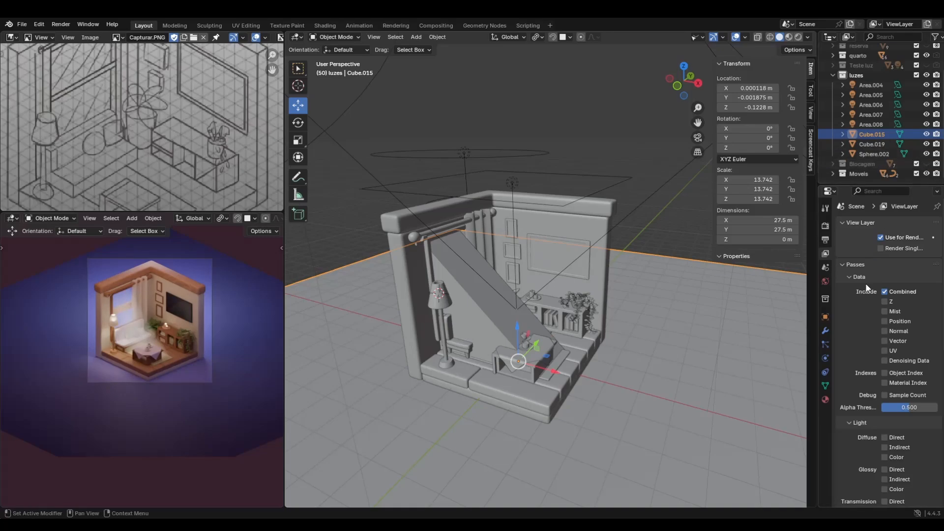
pyautogui.click(826, 280)
pyautogui.click(484, 313)
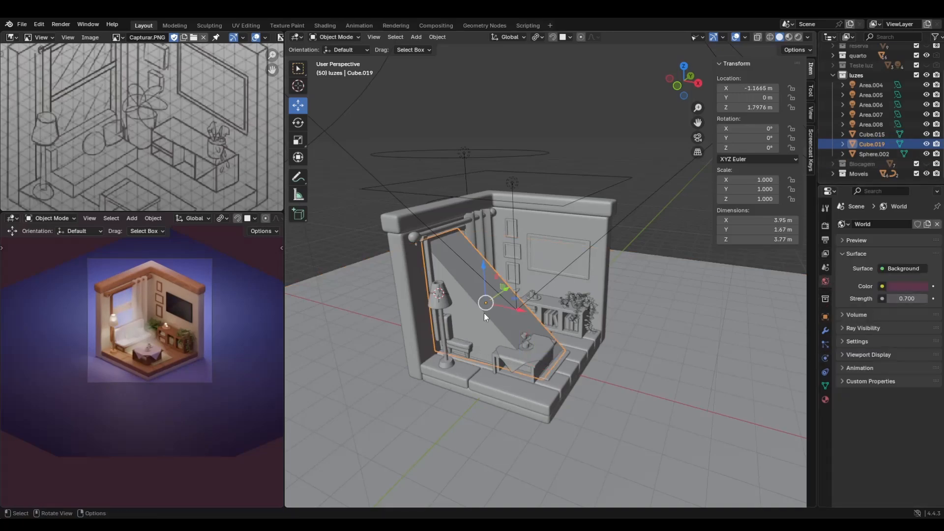
pyautogui.click(826, 399)
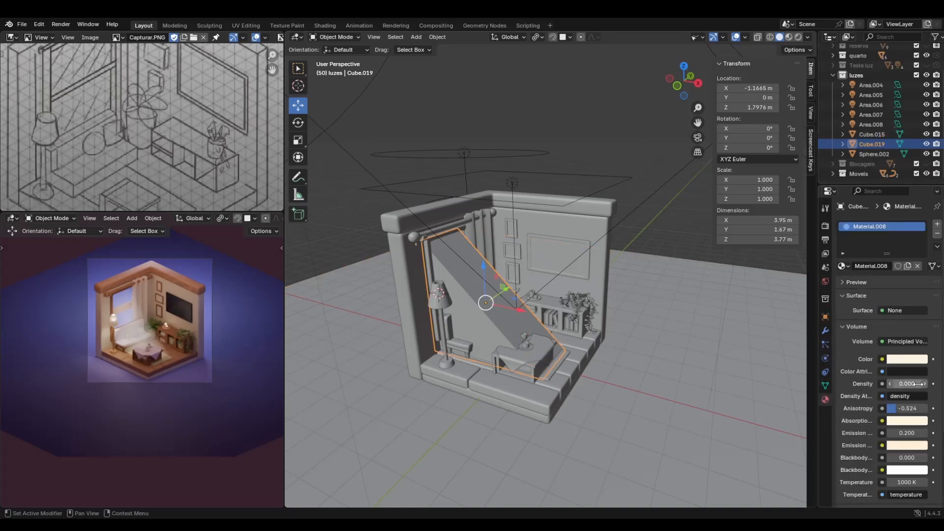
# Set the light beam material's volume density to 0.2 and anisotropy to about -0.786, checking the effect in the rendered room
pyautogui.moveTo(909, 409); pyautogui.dragTo(895, 383)
pyautogui.scroll(2, 189, 325)
pyautogui.moveTo(189, 325); pyautogui.dragTo(183, 319, button='middle')
pyautogui.scroll(3, 193, 305)
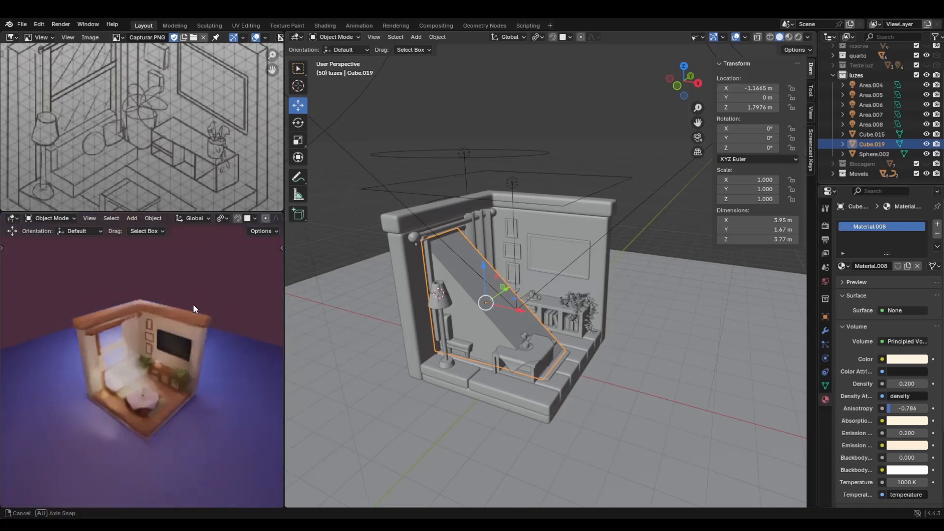
# Try narrowing the light beam volume to a scale of about 0.642 along Y, and undo the scaling
pyautogui.moveTo(467, 319); pyautogui.dragTo(516, 306, button='middle')
pyautogui.press('s')
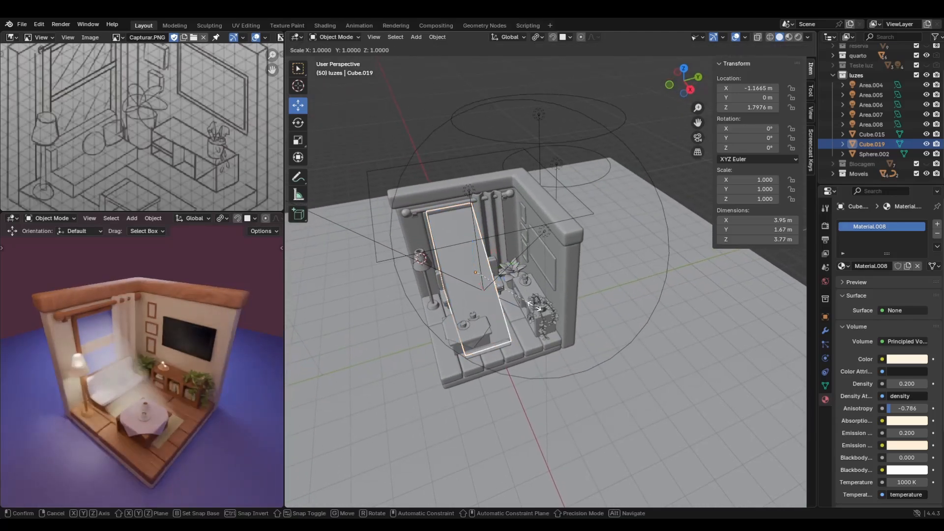
pyautogui.press('y')
pyautogui.click(507, 301)
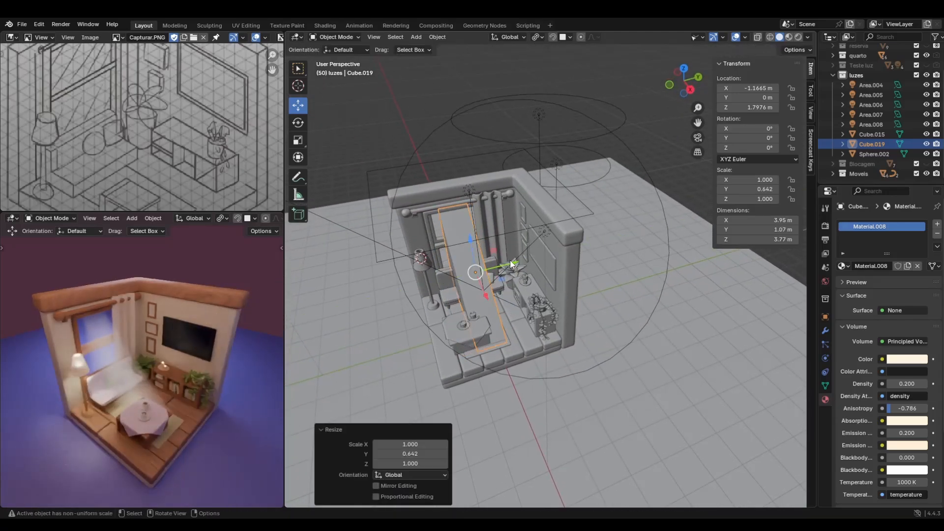
pyautogui.press('g')
pyautogui.press('y')
pyautogui.press('Escape')
pyautogui.hotkey('ctrl', 'z')
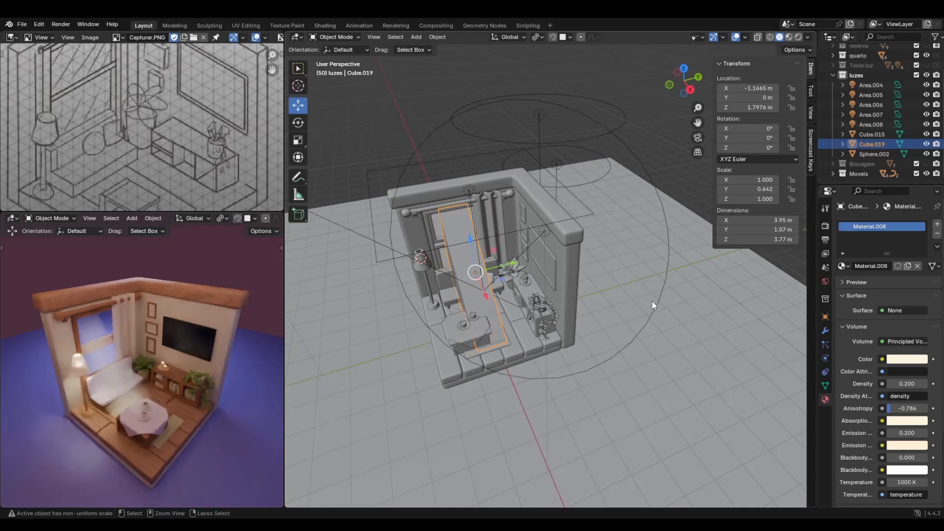
# Widen the light beam volume to a scale of about 1.183 along Y and shift it about 0.105 m along Y
pyautogui.press('s')
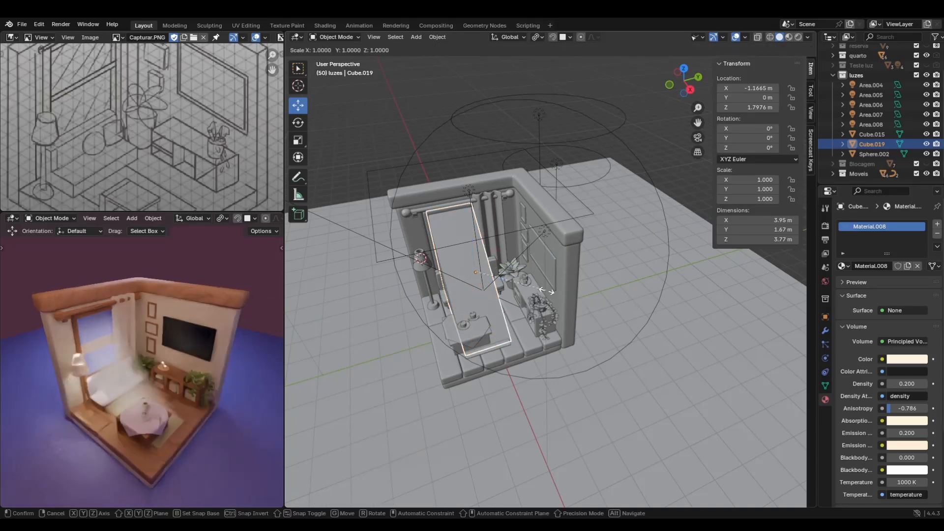
pyautogui.press('y')
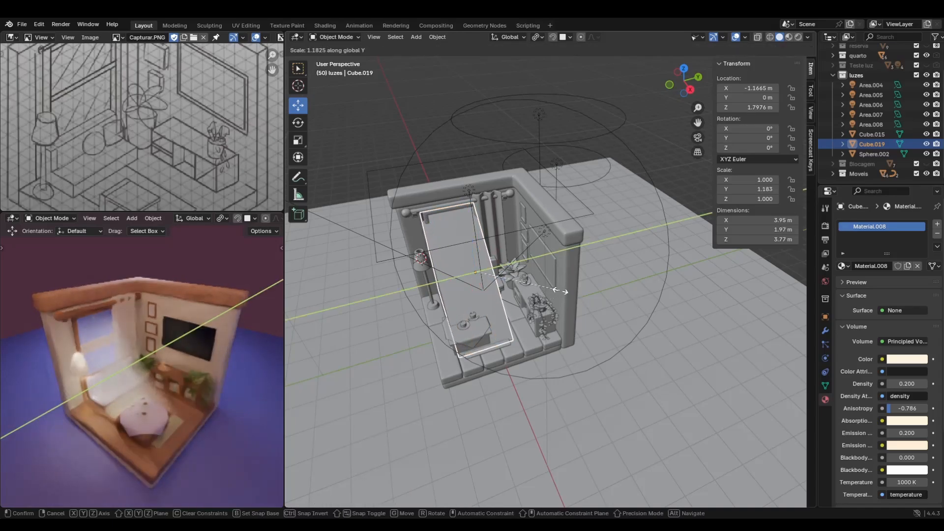
pyautogui.click(519, 266)
pyautogui.press('g')
pyautogui.press('y')
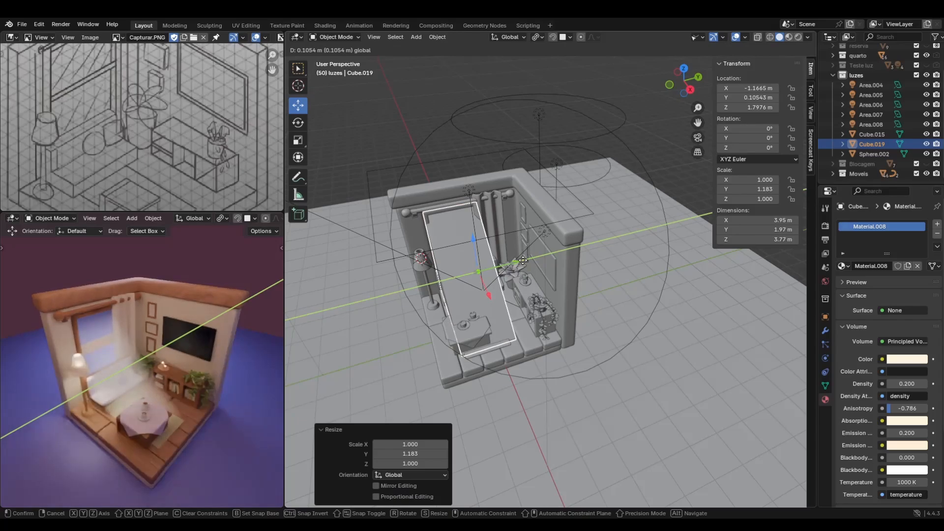
pyautogui.click(507, 344)
pyautogui.moveTo(506, 344); pyautogui.dragTo(563, 327, button='middle')
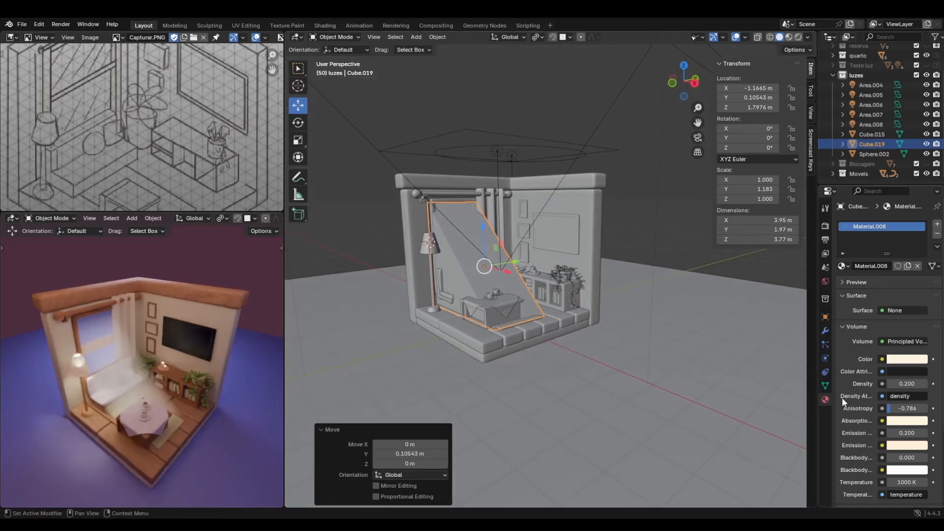
# Tint the beam's volume colour lavender (#DAD5FFFF), its absorption colour pale violet (#EDDBFFFF) and its emission colour pale pink
pyautogui.click(910, 360)
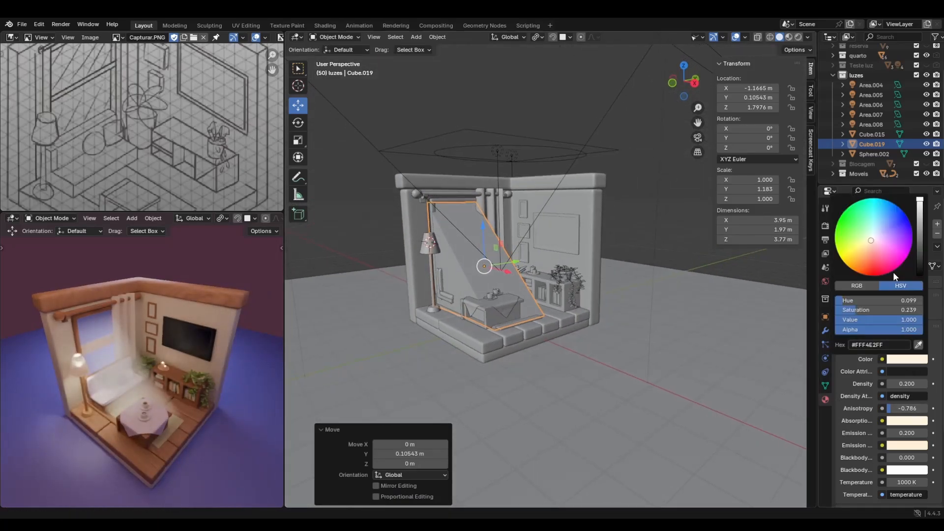
pyautogui.click(880, 235)
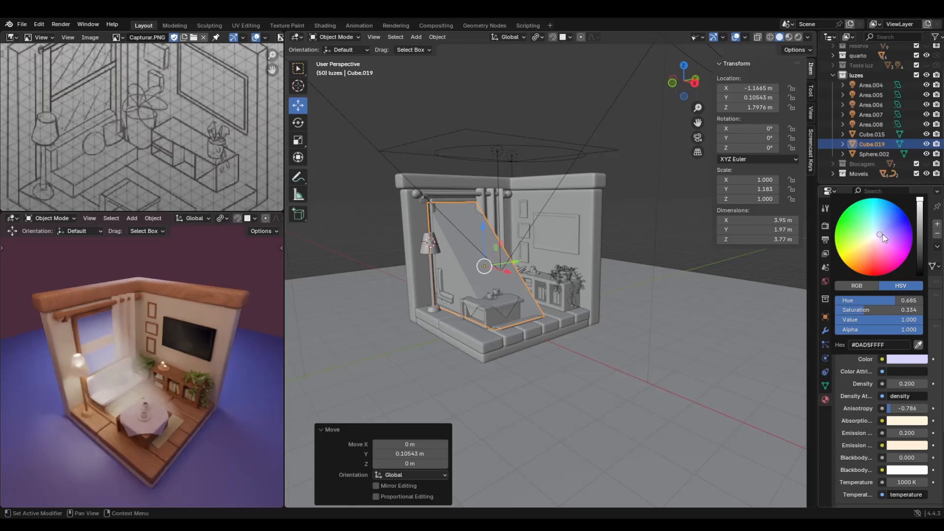
pyautogui.click(904, 422)
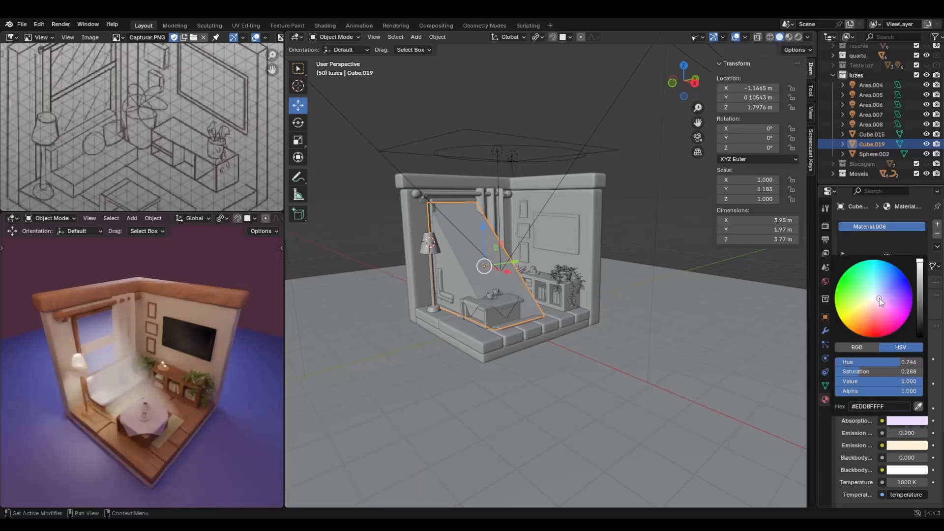
pyautogui.click(907, 445)
pyautogui.click(878, 323)
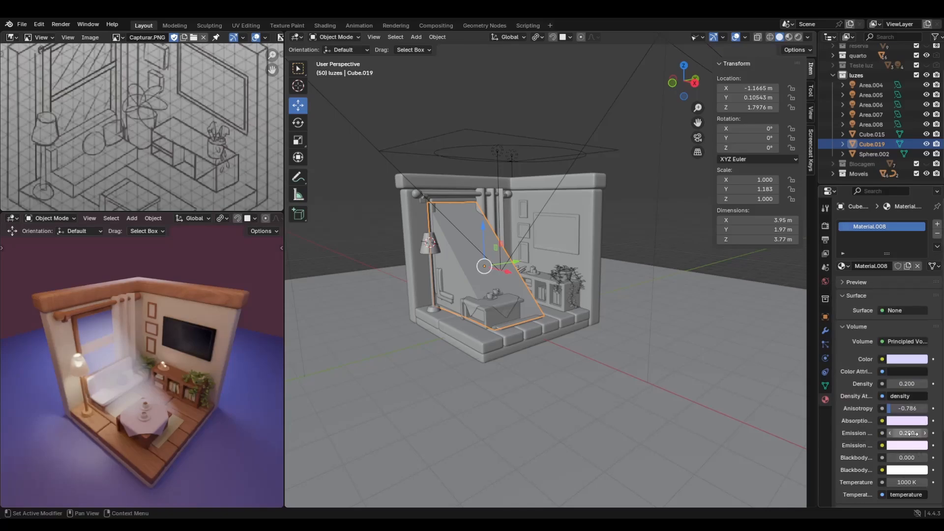
# Try emission strengths of 0.1, 0 and 0.2 on the light beam volume and settle on 0.05
pyautogui.moveTo(911, 434)
pyautogui.mouseDown()
pyautogui.moveTo(891, 434)
pyautogui.moveTo(899, 433)
pyautogui.mouseUp()
pyautogui.click(891, 434)
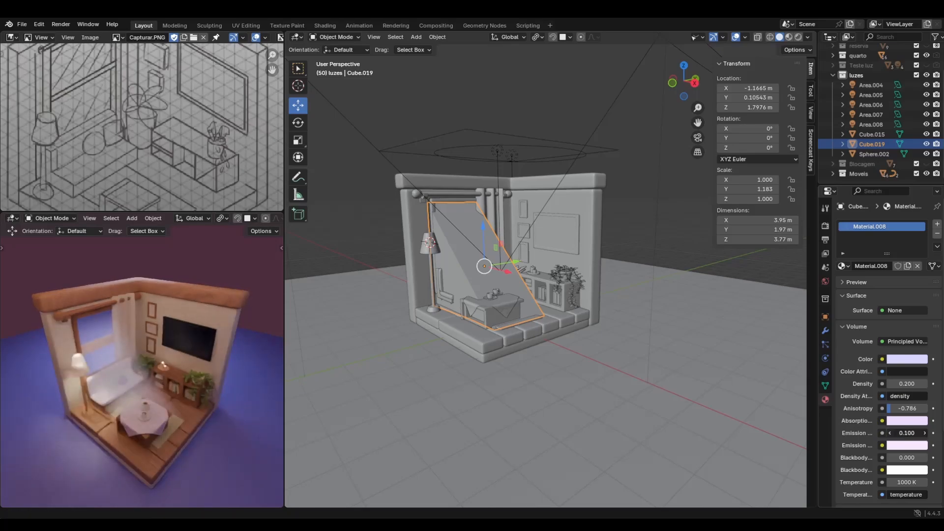
pyautogui.click(925, 434)
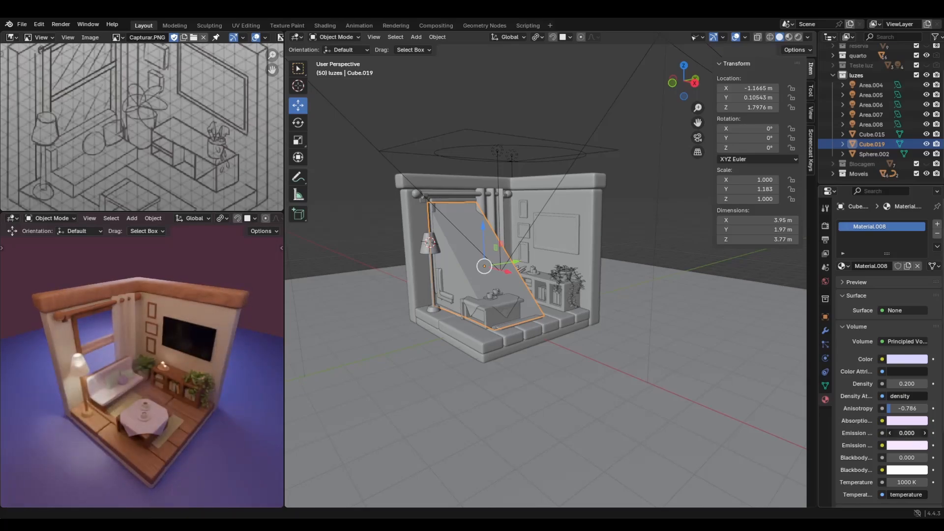
pyautogui.moveTo(914, 433); pyautogui.dragTo(918, 433)
pyautogui.click(915, 433)
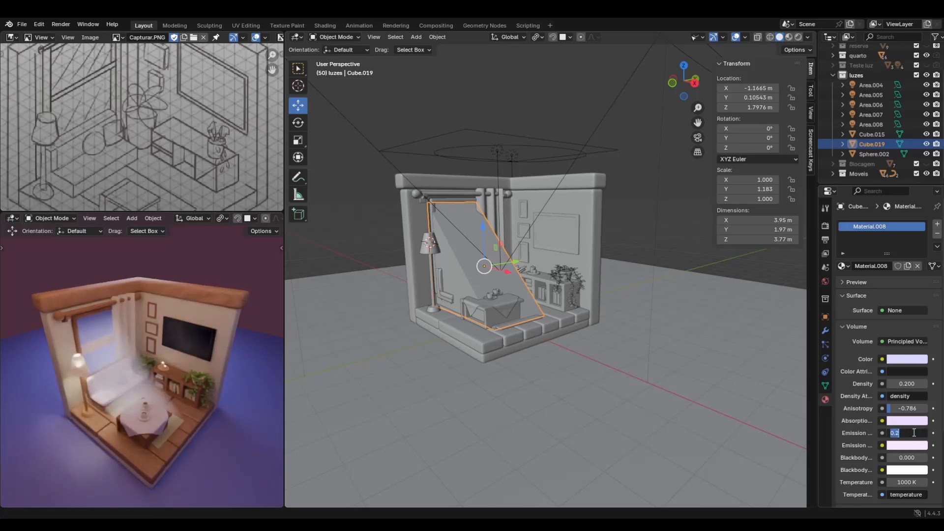
pyautogui.write('0.05')
pyautogui.press('Return')
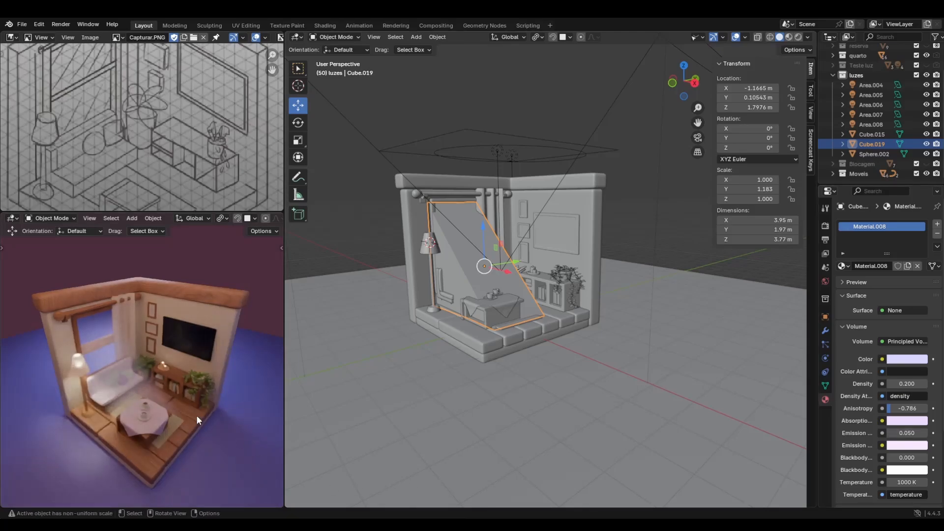
# Compare volume densities for the light beam through the camera, settle on 0.1, and raise its anisotropy to about 0.095
pyautogui.scroll(2, 196, 416)
pyautogui.scroll(-2, 212, 403)
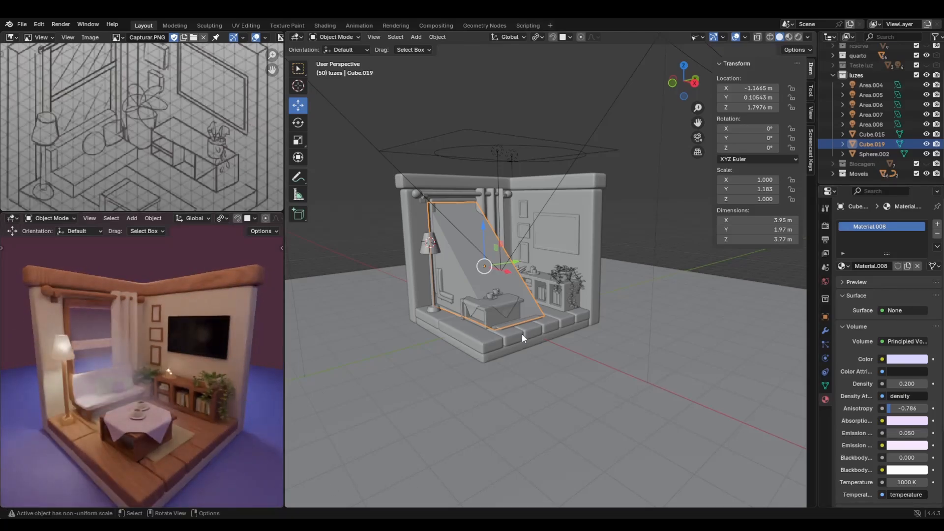
pyautogui.press('KP_0')
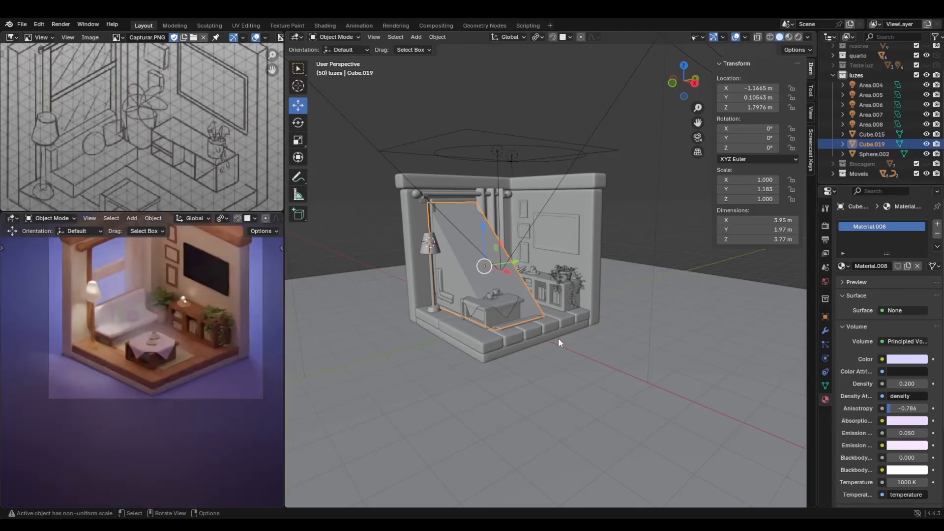
pyautogui.moveTo(559, 338); pyautogui.dragTo(668, 352, button='middle')
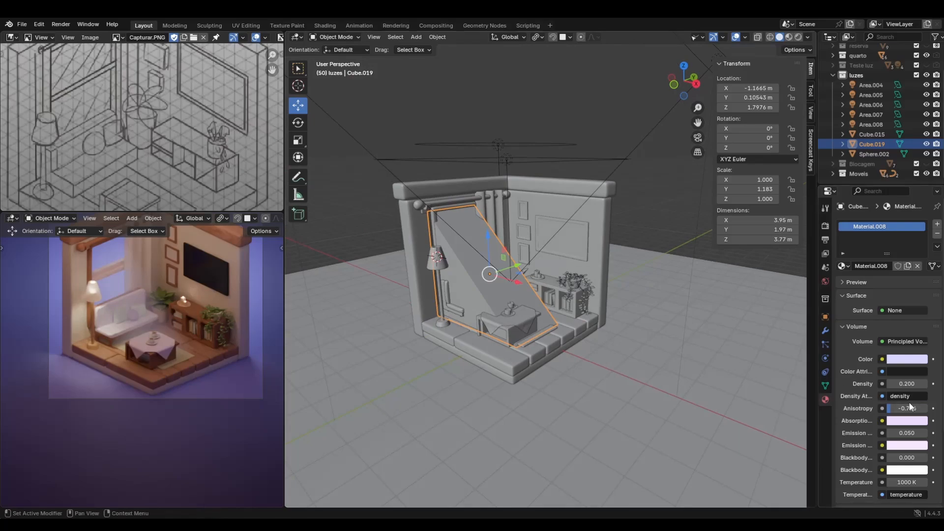
pyautogui.press('BackSpace')
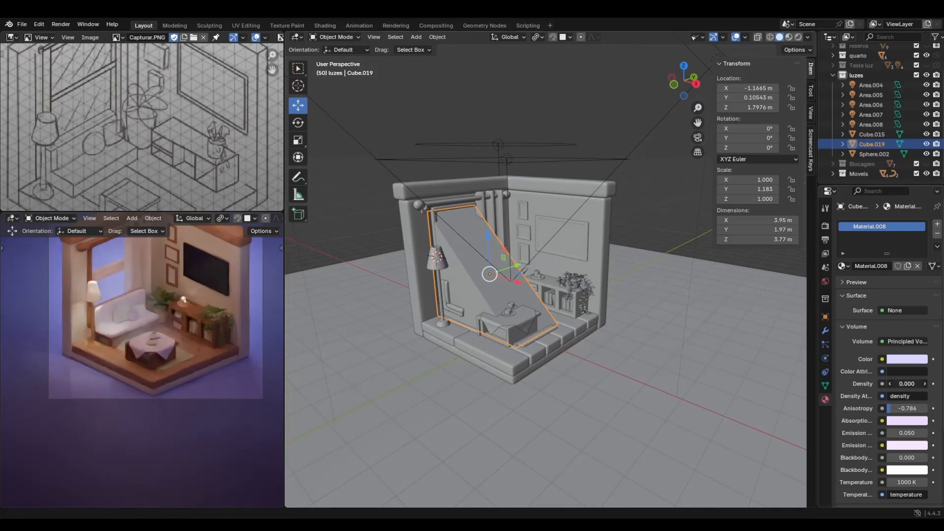
pyautogui.click(908, 384)
pyautogui.write('1')
pyautogui.press('Return')
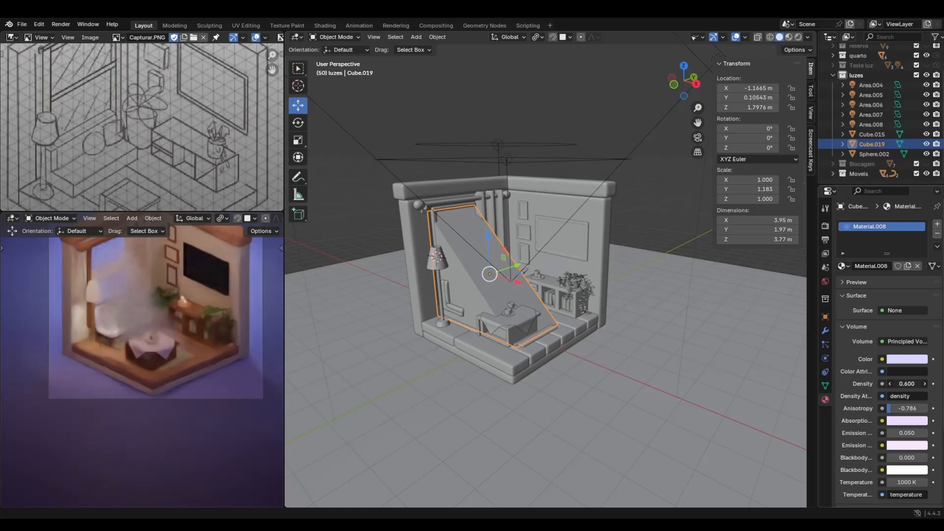
pyautogui.click(908, 384)
pyautogui.write('0.6')
pyautogui.press('Return')
pyautogui.click(892, 386)
pyautogui.write('0.1')
pyautogui.press('Return')
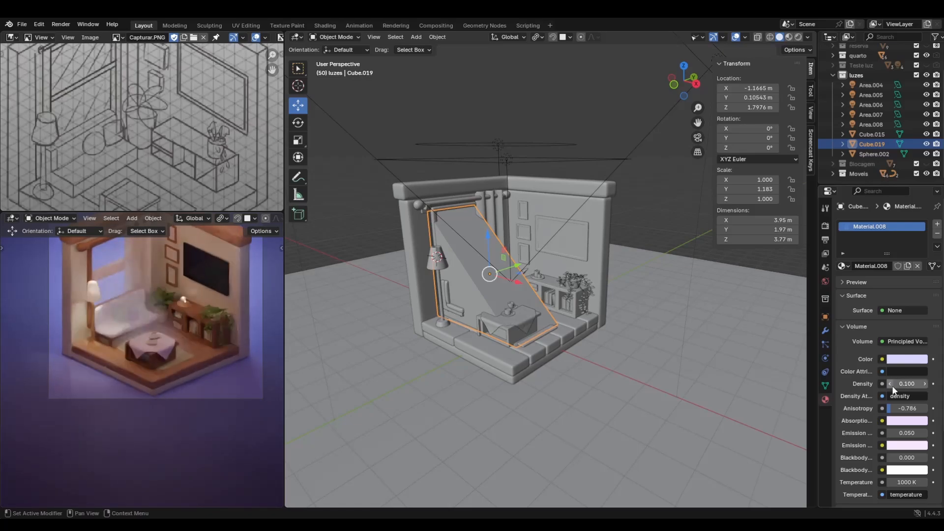
pyautogui.moveTo(899, 408); pyautogui.dragTo(914, 408)
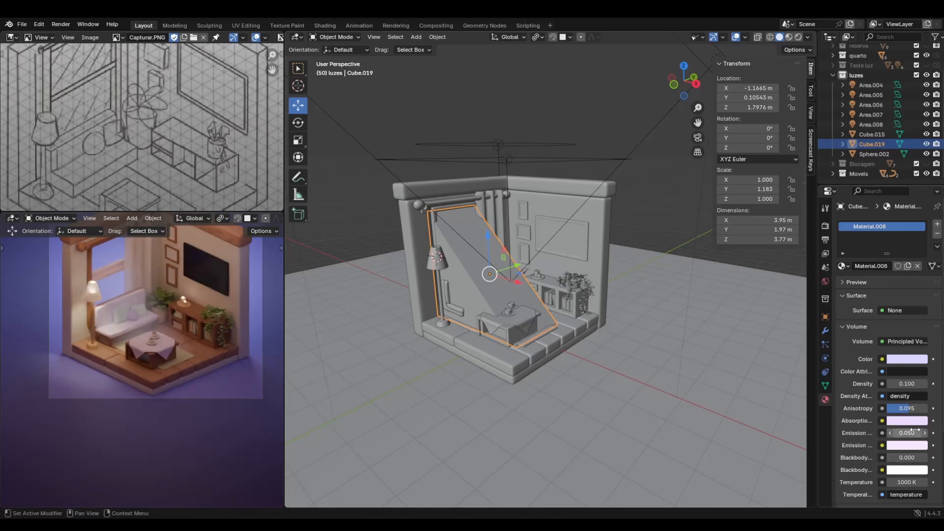
# Delete the light beam volume Cube.019 from the scene
pyautogui.press('x')
pyautogui.click(488, 286)
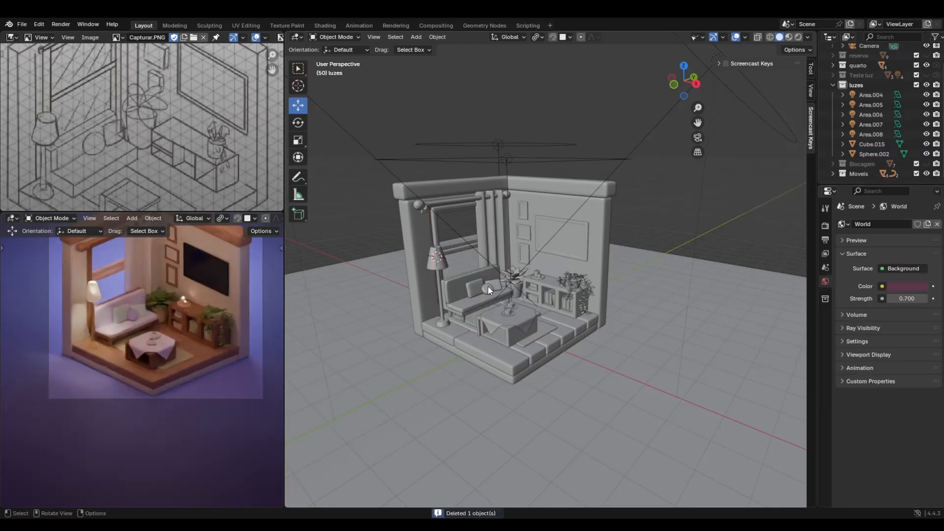
# Start a test render of the room scene and cancel it
pyautogui.scroll(-3, 488, 287)
pyautogui.moveTo(500, 276); pyautogui.dragTo(719, 261, button='middle')
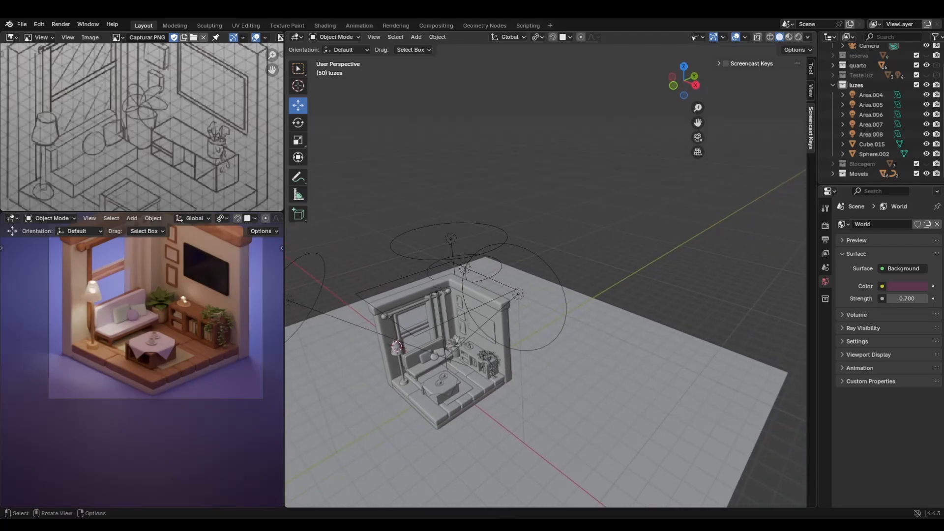
pyautogui.press('F12')
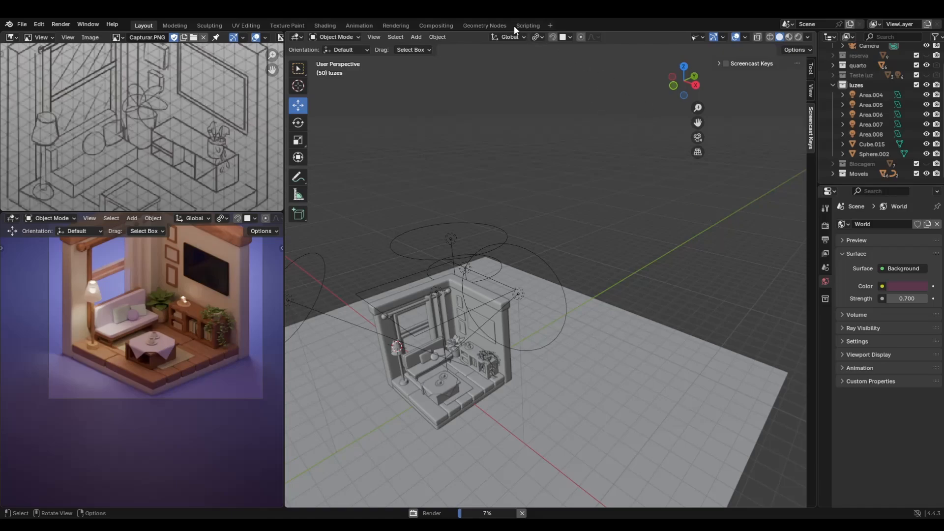
pyautogui.press('Escape')
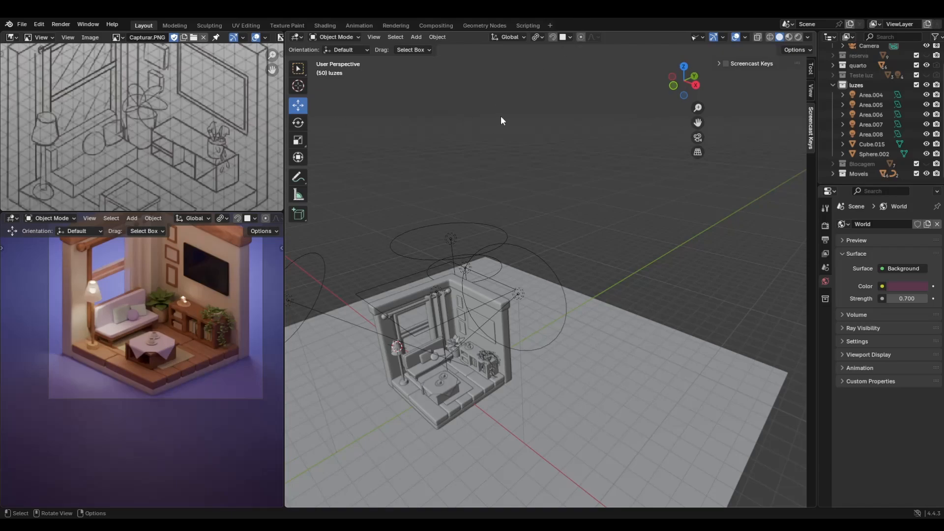
# Inspect the lit room from outside and through the camera, toggling the quarto collection's visibility off and back on
pyautogui.moveTo(206, 302); pyautogui.dragTo(201, 329, button='middle')
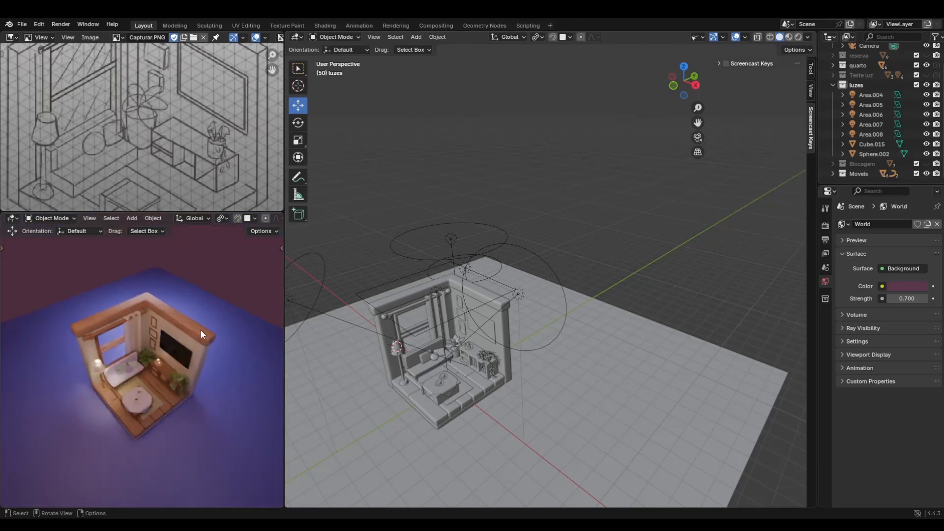
pyautogui.press('KP_0')
pyautogui.scroll(-3, 650, 242)
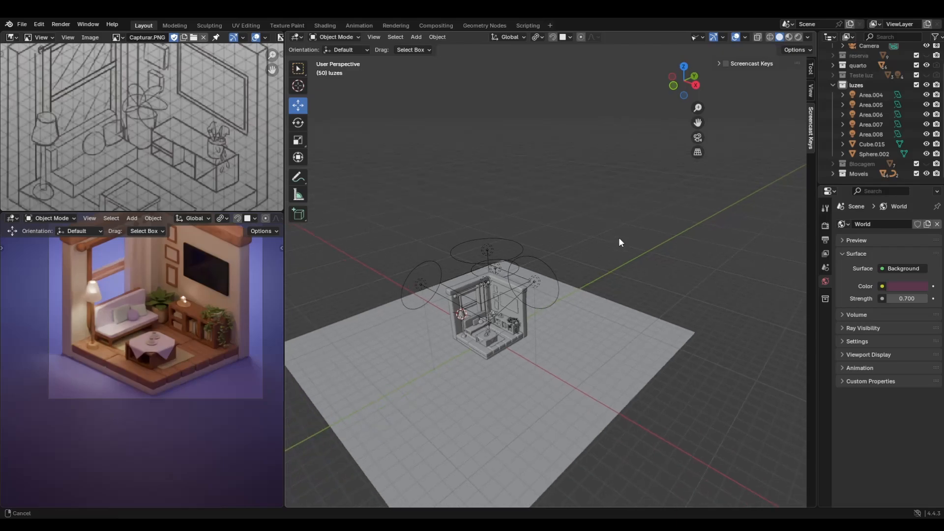
pyautogui.scroll(2, 600, 256)
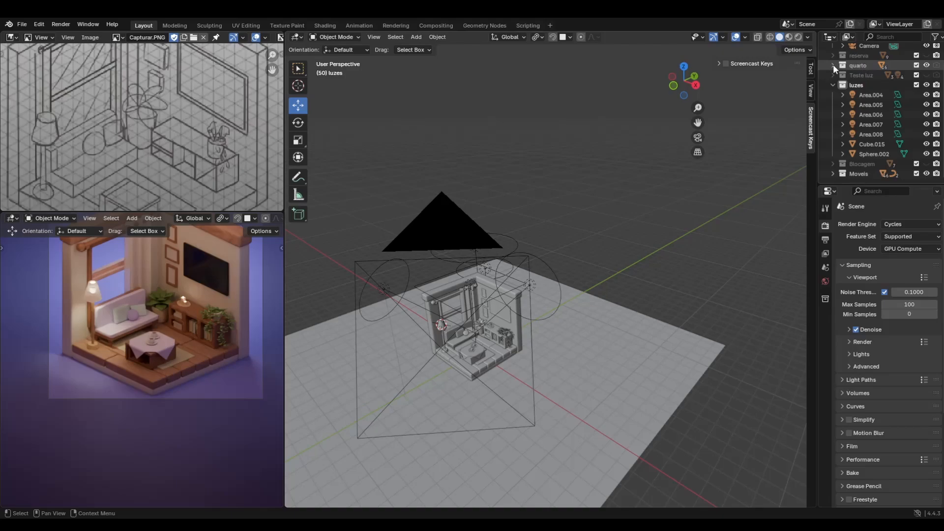
pyautogui.click(926, 65)
pyautogui.click(927, 65)
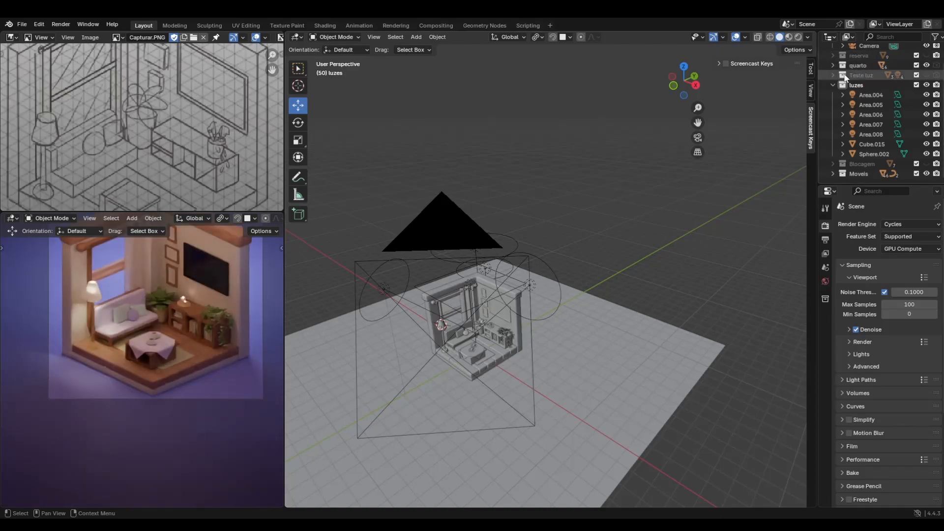
# Exclude the reserva and Blocagem collections from renders, checking the objects they and the quarto collection contain
pyautogui.click(833, 66)
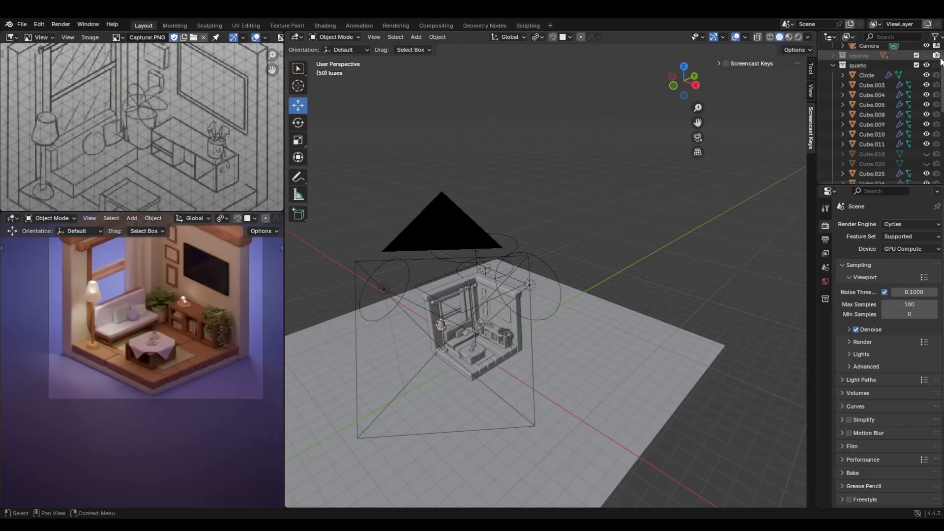
pyautogui.click(937, 56)
pyautogui.click(832, 65)
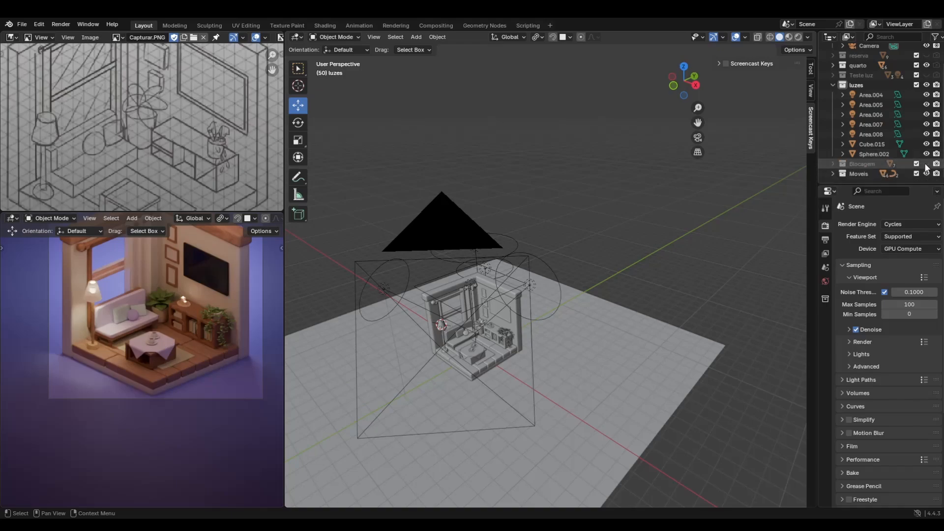
pyautogui.click(832, 164)
pyautogui.scroll(-4, 919, 145)
pyautogui.scroll(1, 918, 142)
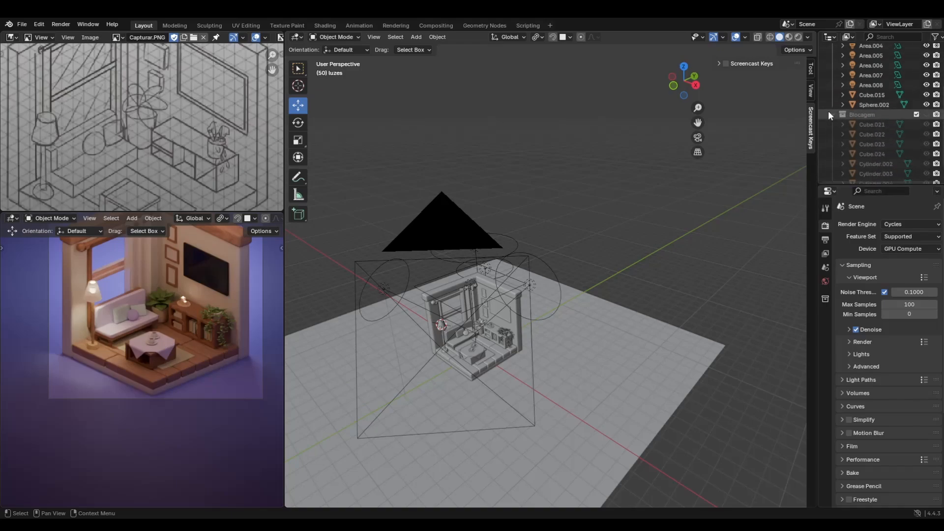
pyautogui.click(833, 114)
pyautogui.click(937, 164)
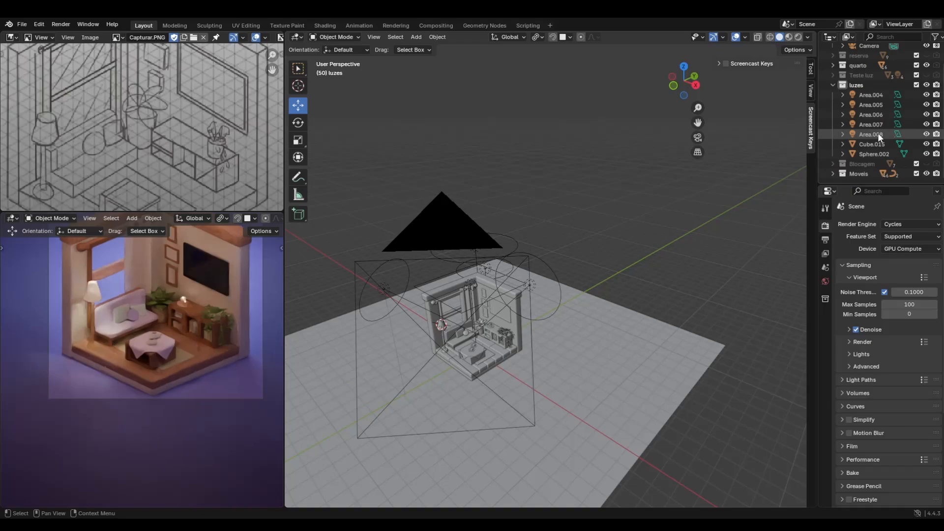
# Examine the objects in the Moveis and quarto collections and their viewport and render visibility
pyautogui.click(833, 173)
pyautogui.scroll(-5, 920, 153)
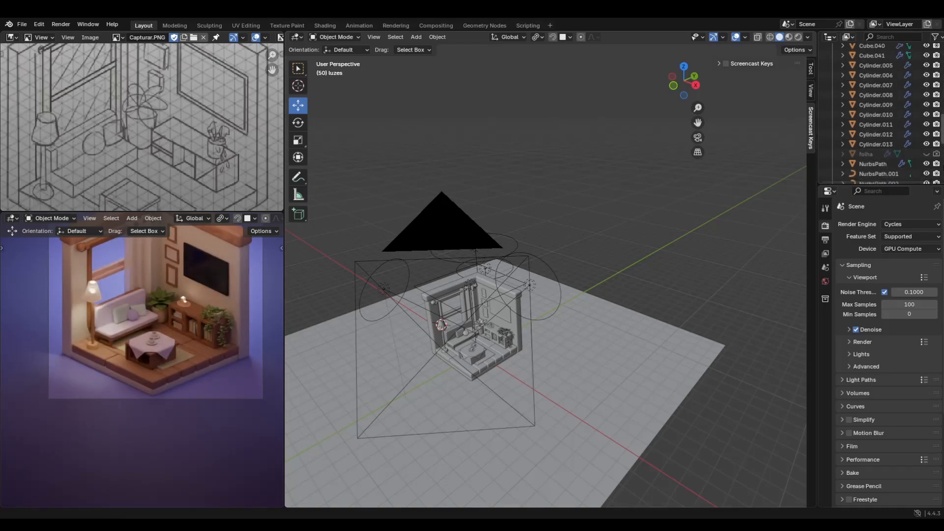
pyautogui.scroll(5, 881, 155)
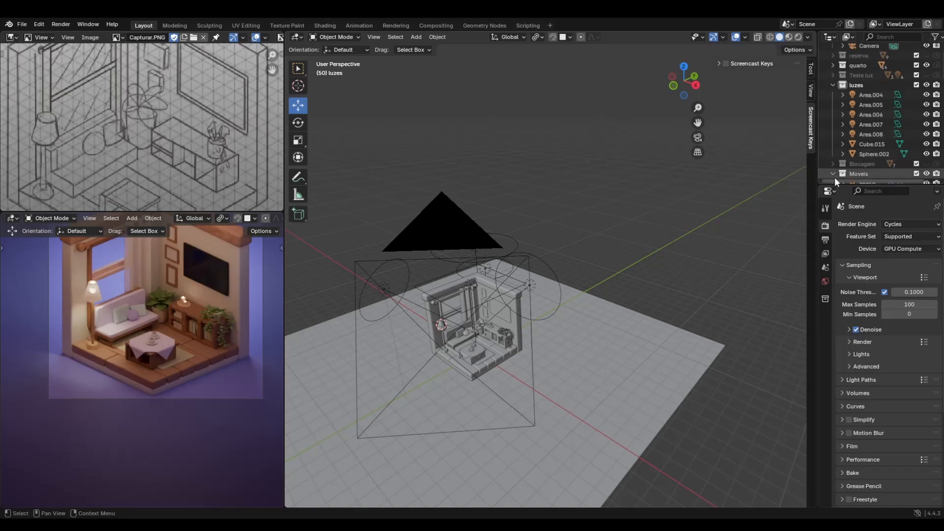
pyautogui.scroll(2, 836, 147)
pyautogui.click(832, 66)
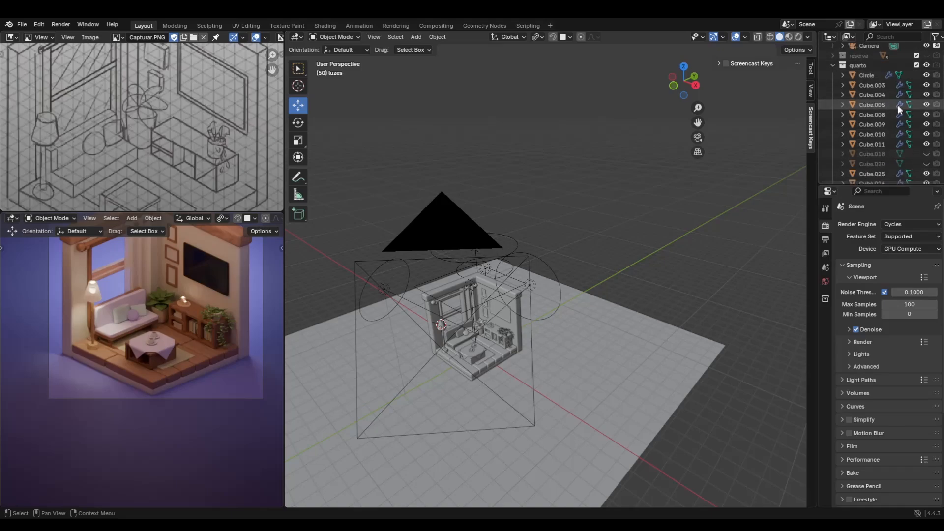
pyautogui.scroll(2, 905, 127)
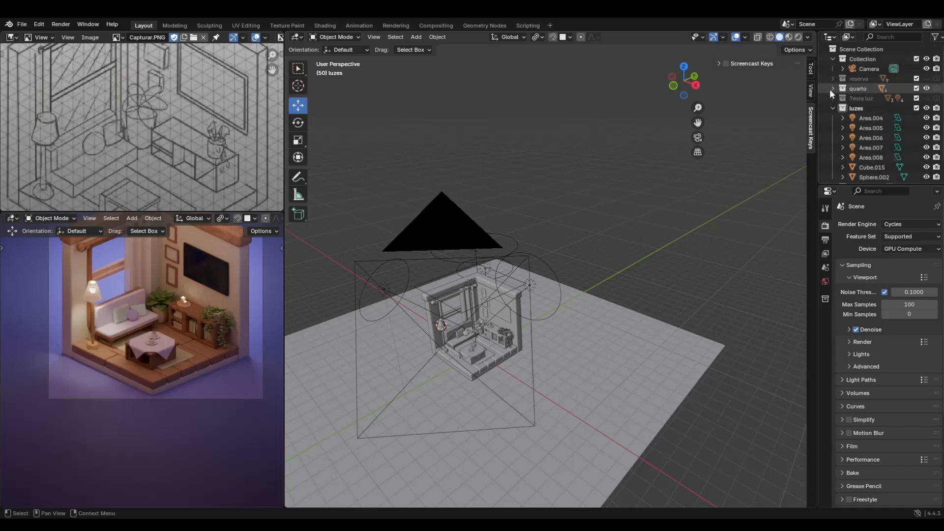
pyautogui.click(832, 89)
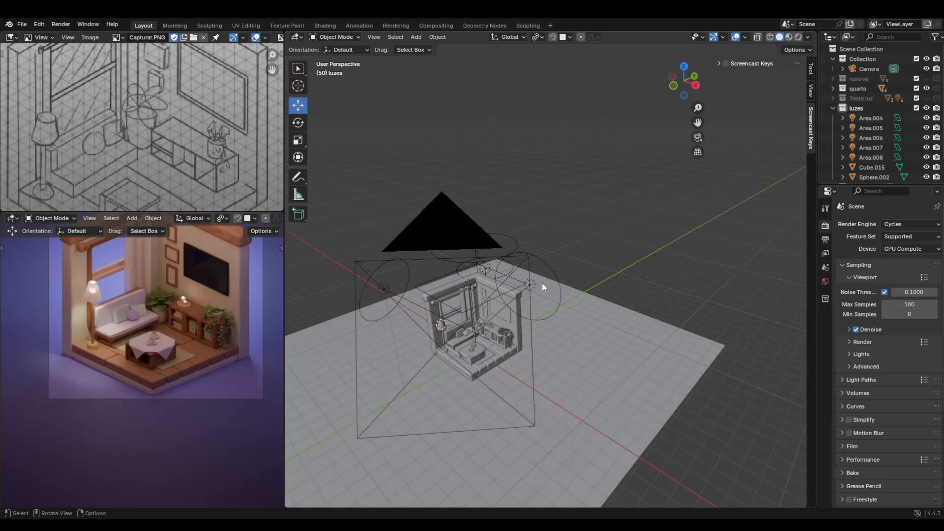
pyautogui.keyDown('shift'); pyautogui.moveTo(600, 285); pyautogui.dragTo(648, 273, button='middle'); pyautogui.keyUp('shift')
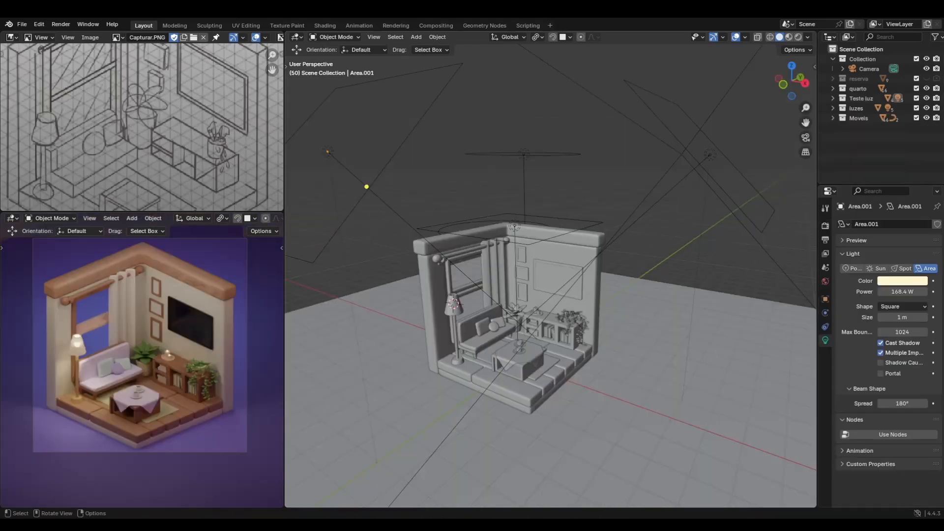
# Set the Cycles noise threshold for final renders to 0.5
pyautogui.click(826, 225)
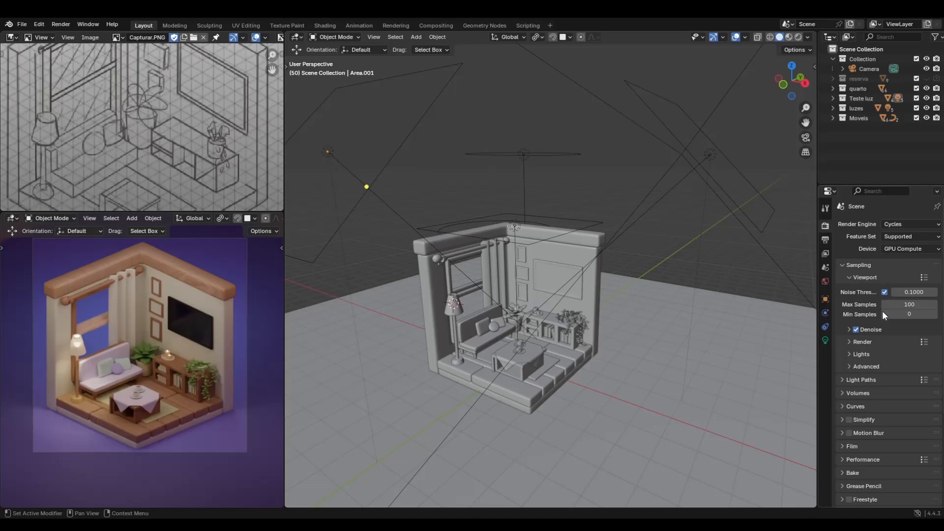
pyautogui.click(827, 206)
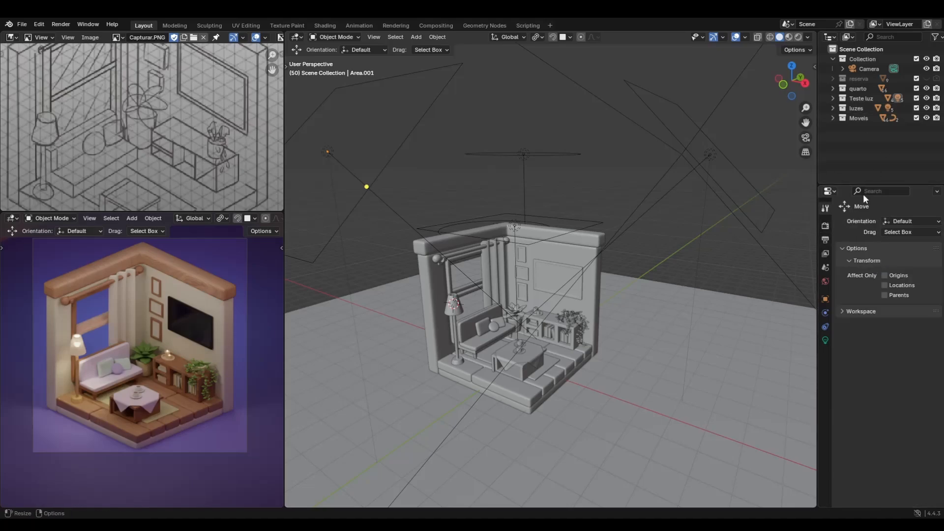
pyautogui.click(826, 226)
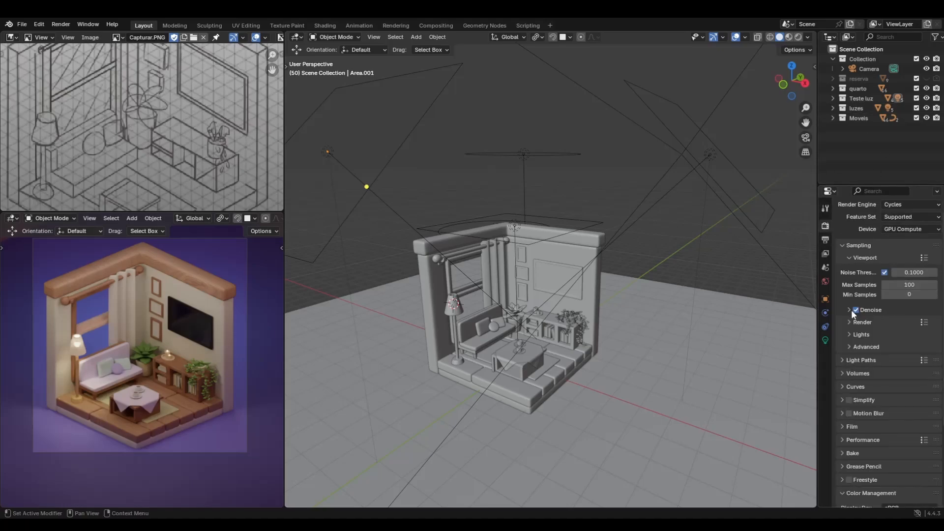
pyautogui.scroll(-1, 851, 310)
pyautogui.click(847, 289)
pyautogui.click(847, 289)
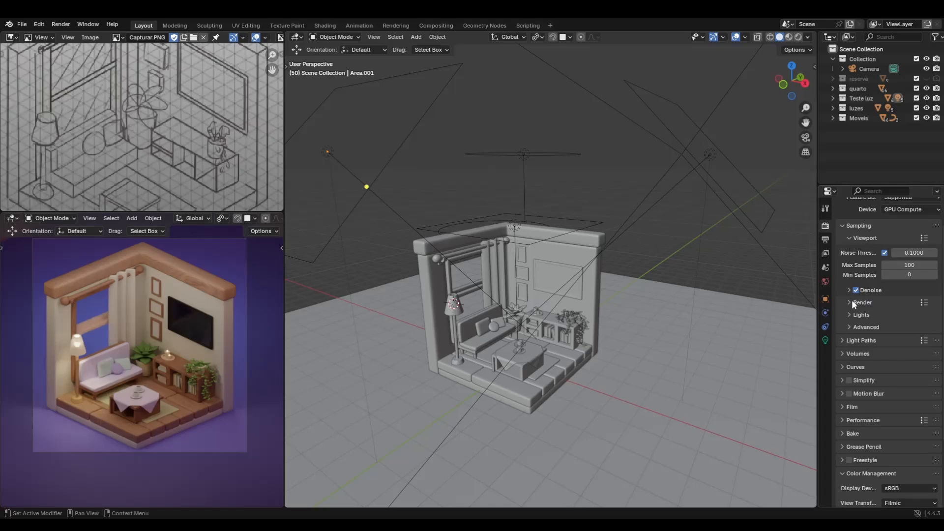
pyautogui.click(853, 303)
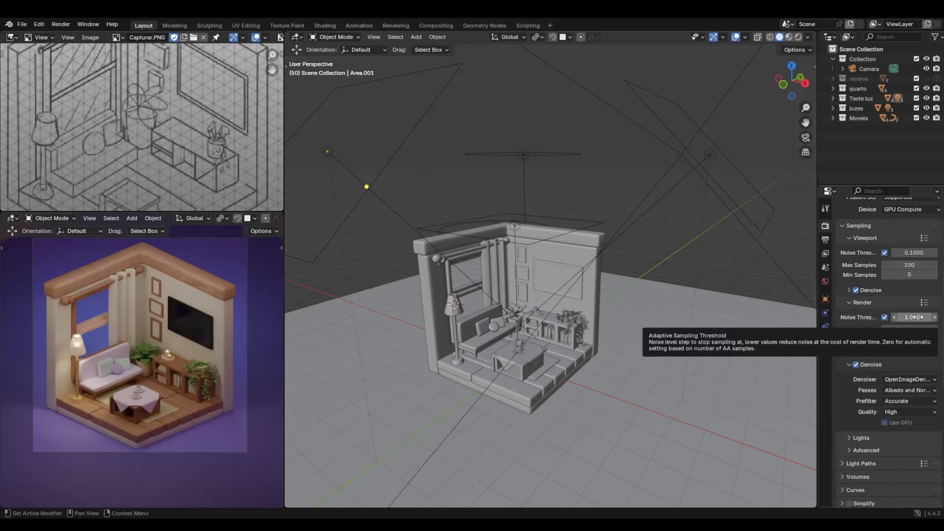
pyautogui.click(917, 317)
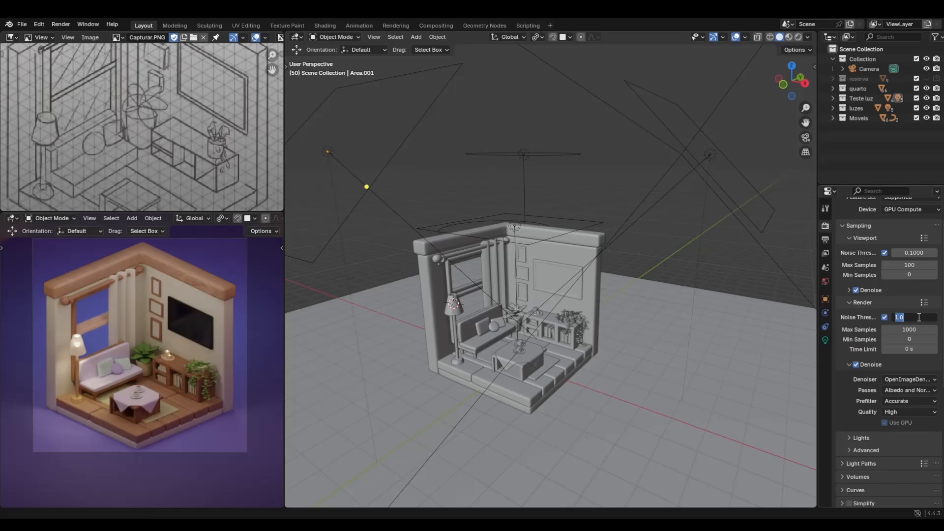
pyautogui.write('0.5')
pyautogui.press('Return')
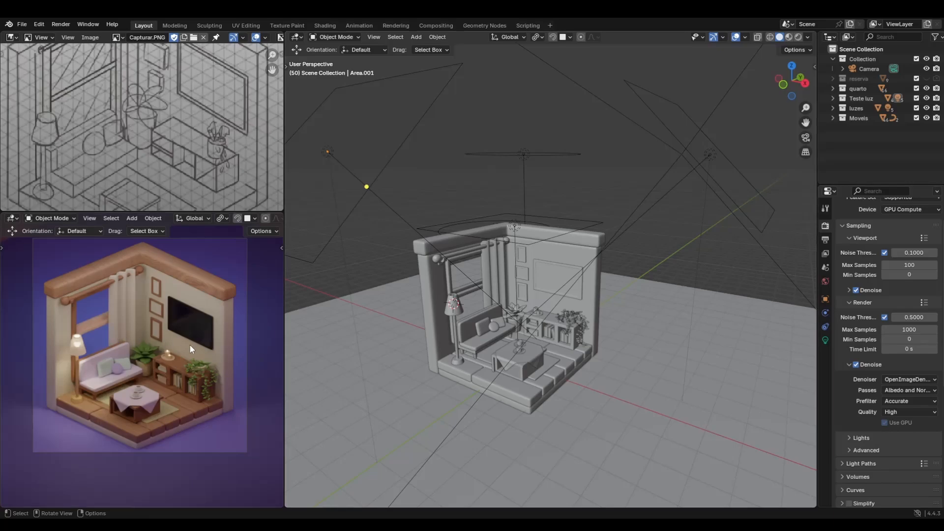
pyautogui.scroll(-1, 144, 330)
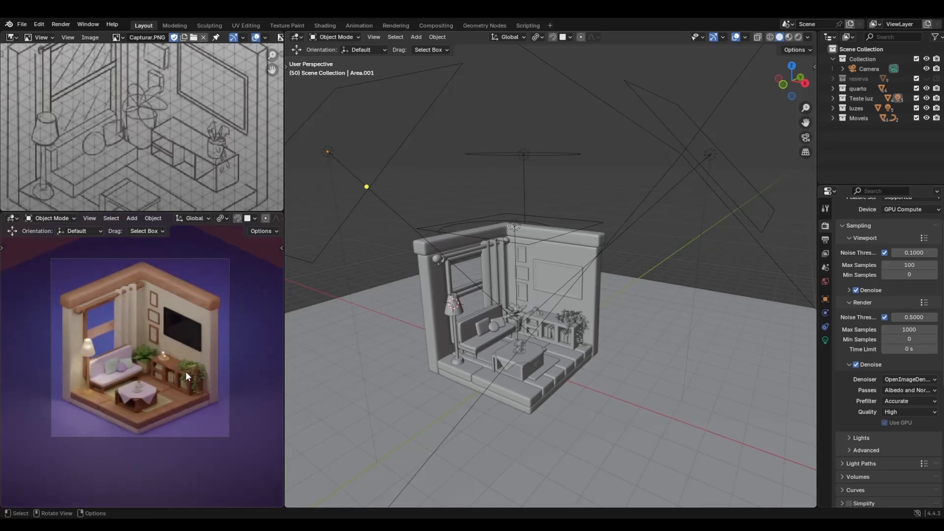
pyautogui.scroll(2, 181, 374)
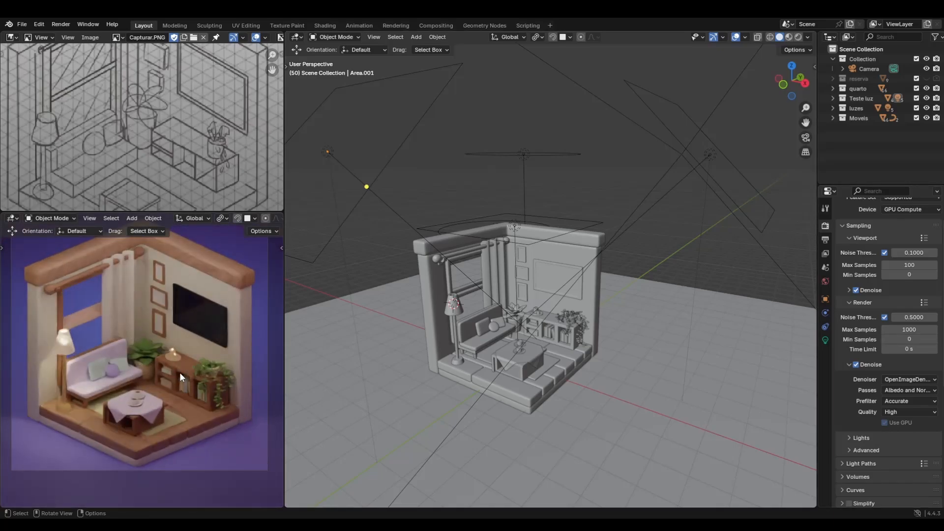